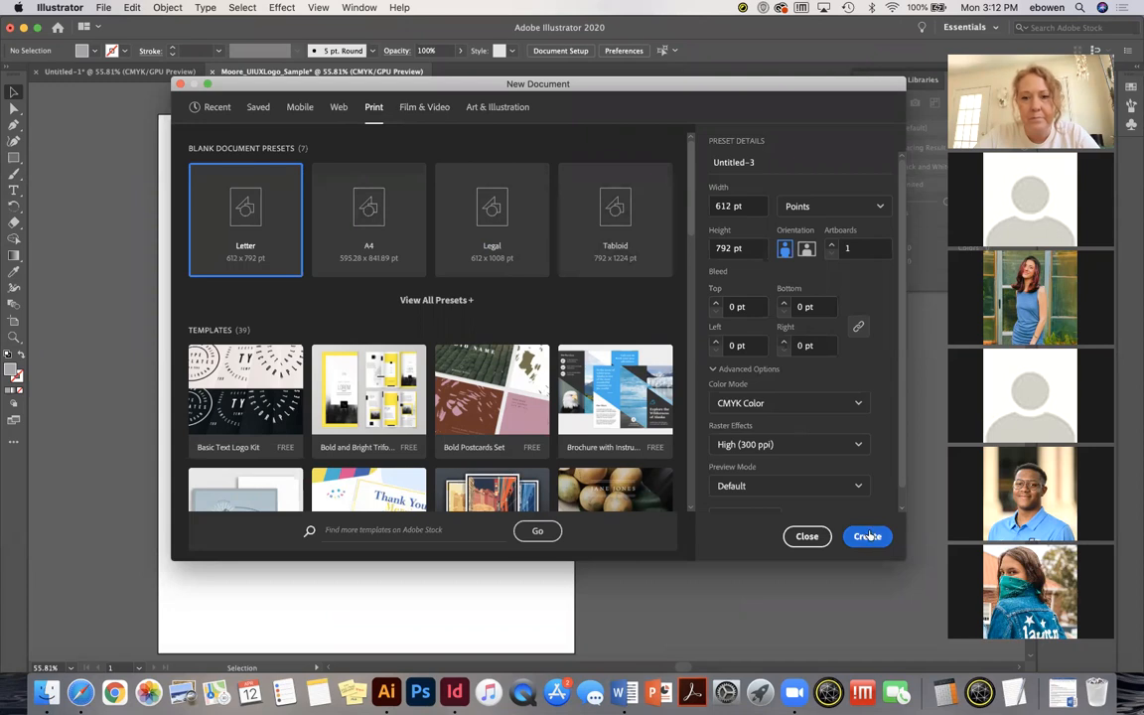
# Create a new Letter print document, 612 x 792 pt, with CMYK color and 300 ppi raster effects
pyautogui.click(868, 537)
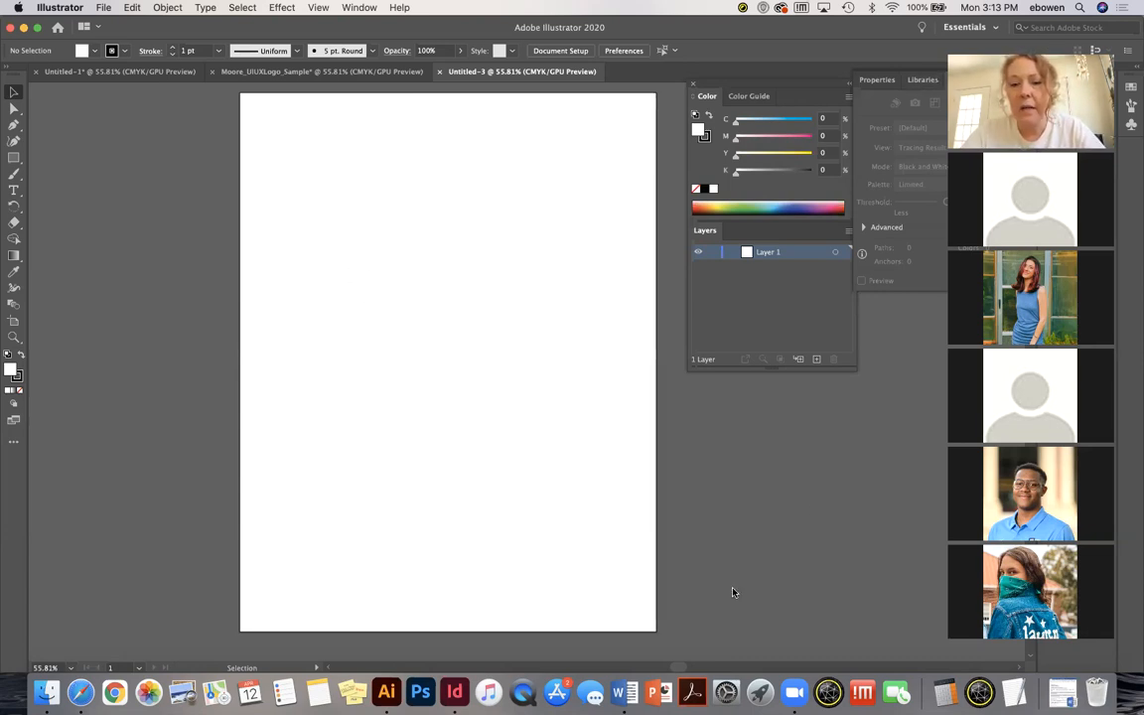
pyautogui.click(925, 86)
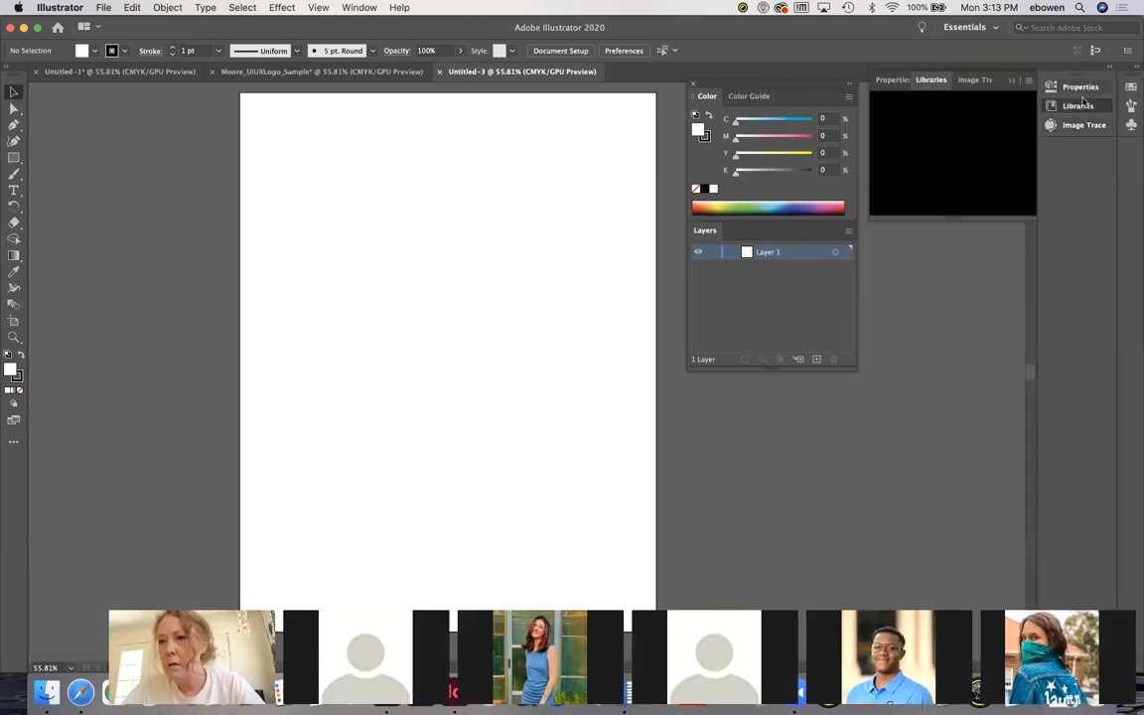
pyautogui.click(359, 7)
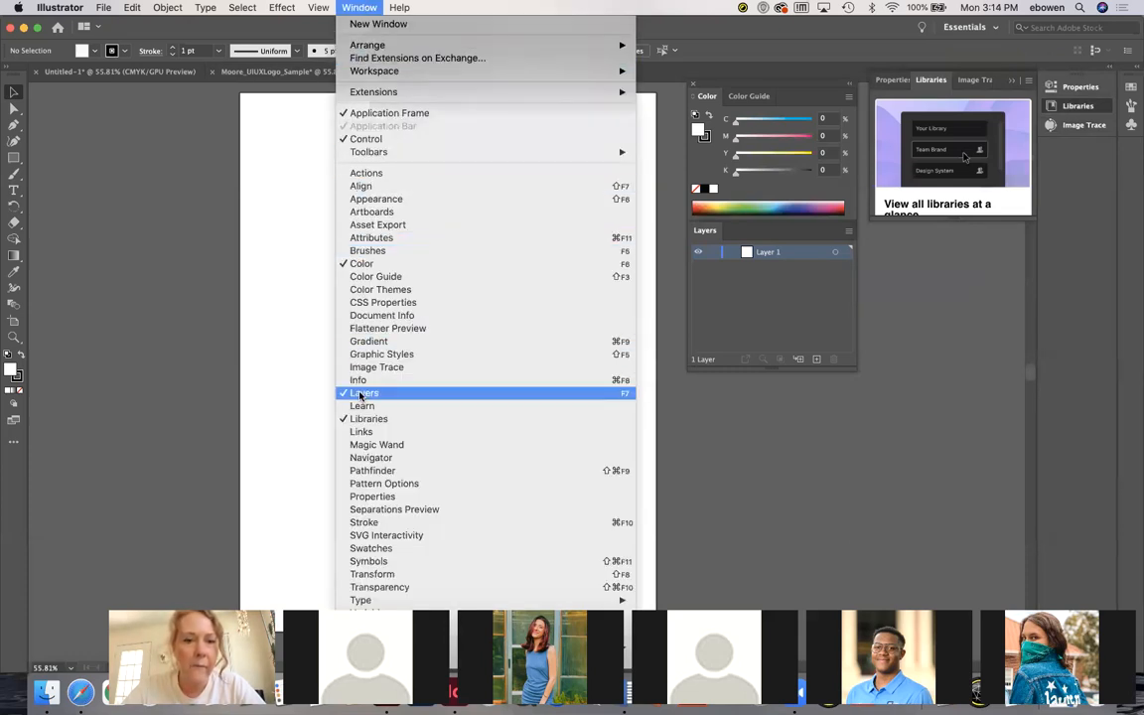
pyautogui.click(906, 395)
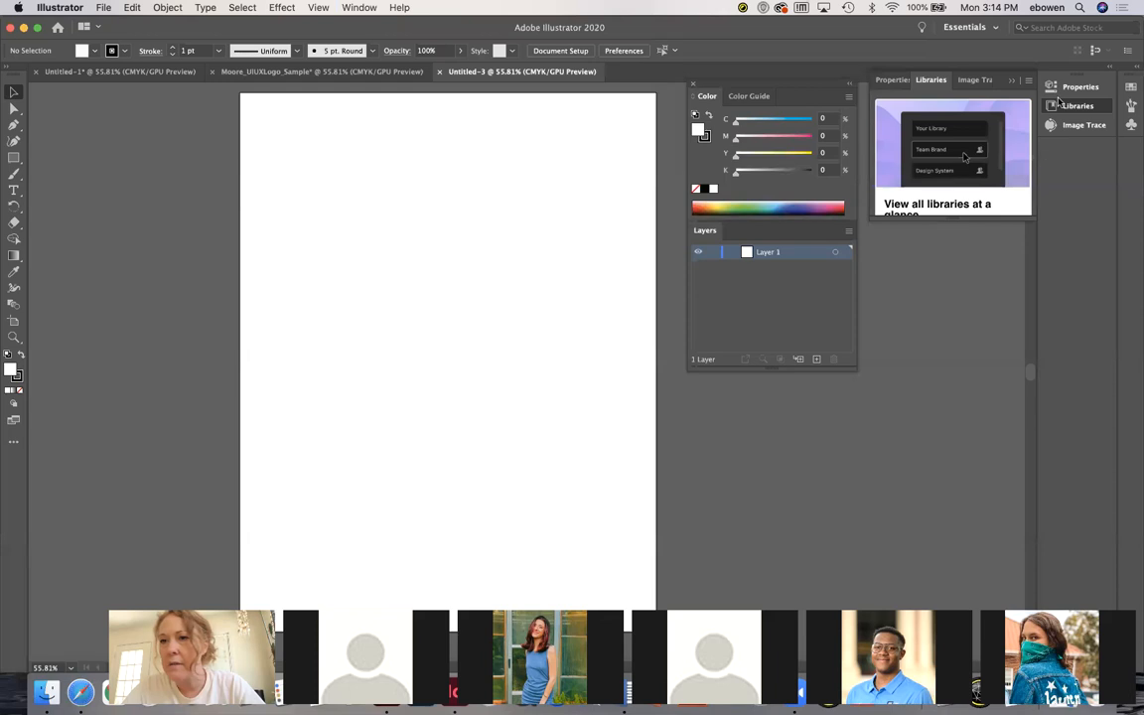
# Rename the document's only layer to Square
pyautogui.doubleClick(775, 254)
pyautogui.write('Square')
pyautogui.press('Return')
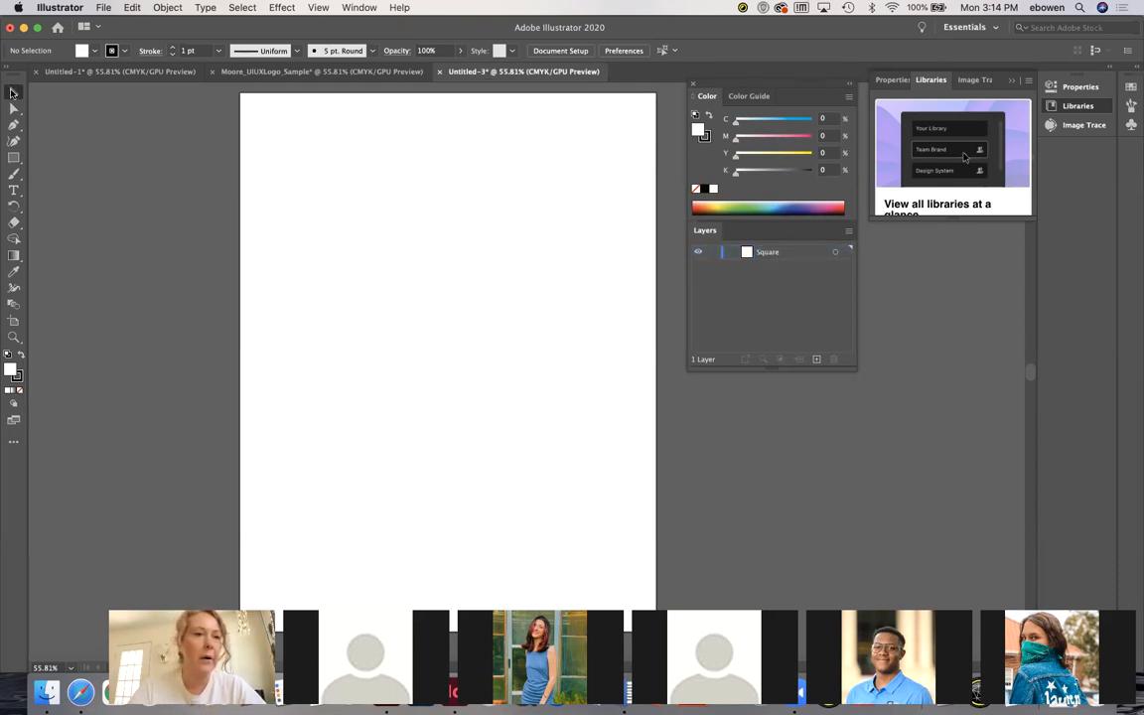
# Draw a square about 258 pt wide outward from the center of the artboard
pyautogui.click(16, 160)
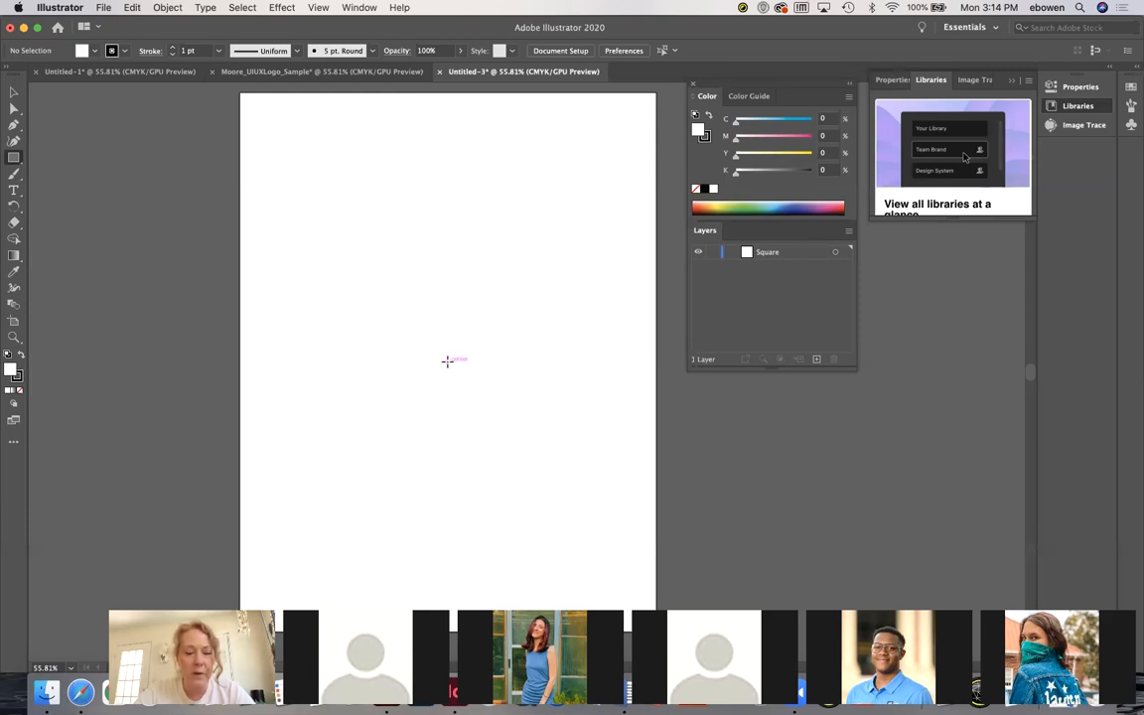
pyautogui.moveTo(447, 362); pyautogui.dragTo(535, 431)
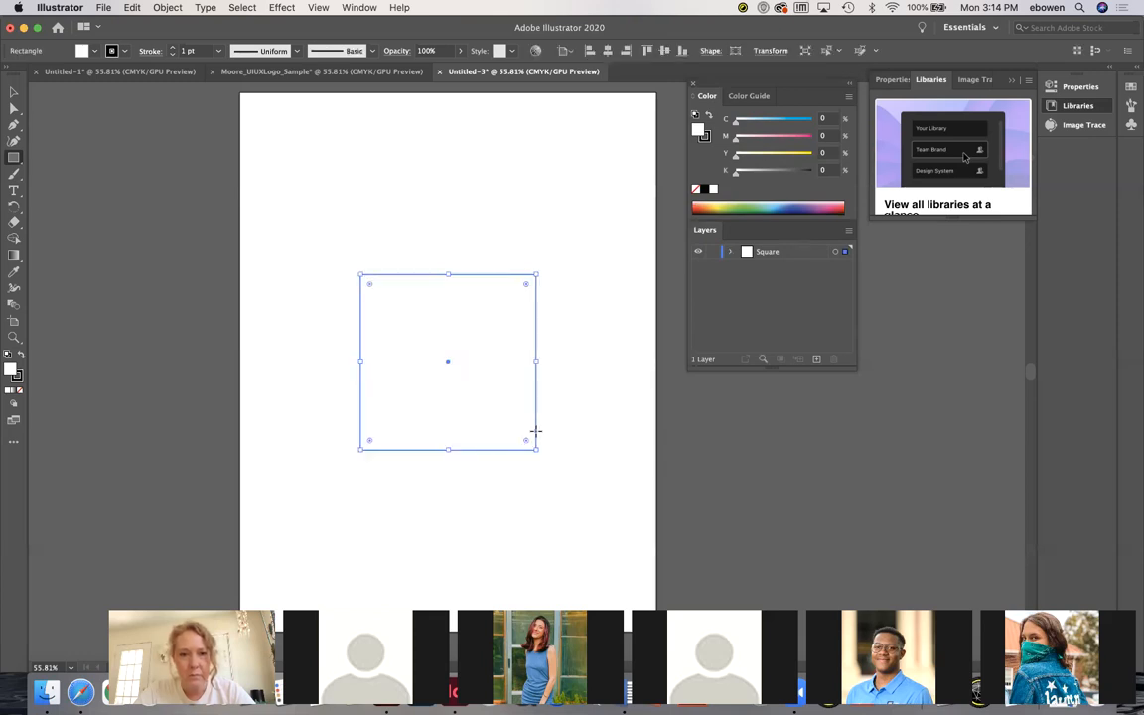
pyautogui.click(12, 93)
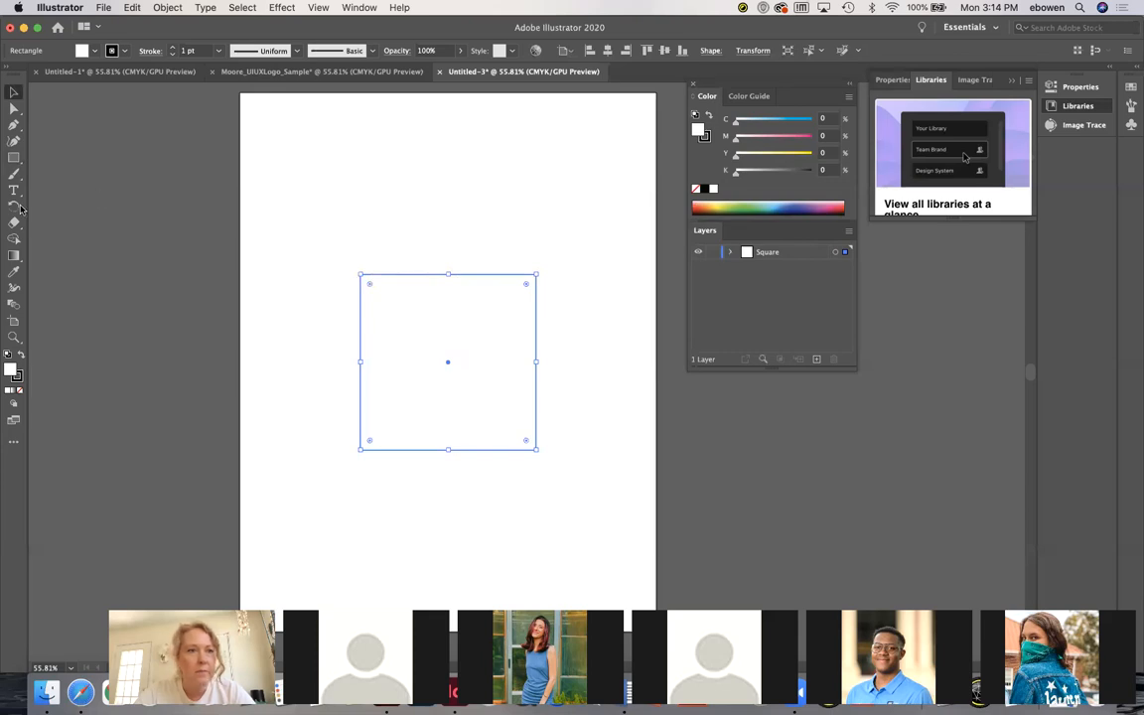
# Round all four corners of the square generously, using its live corner handles
pyautogui.click(13, 158)
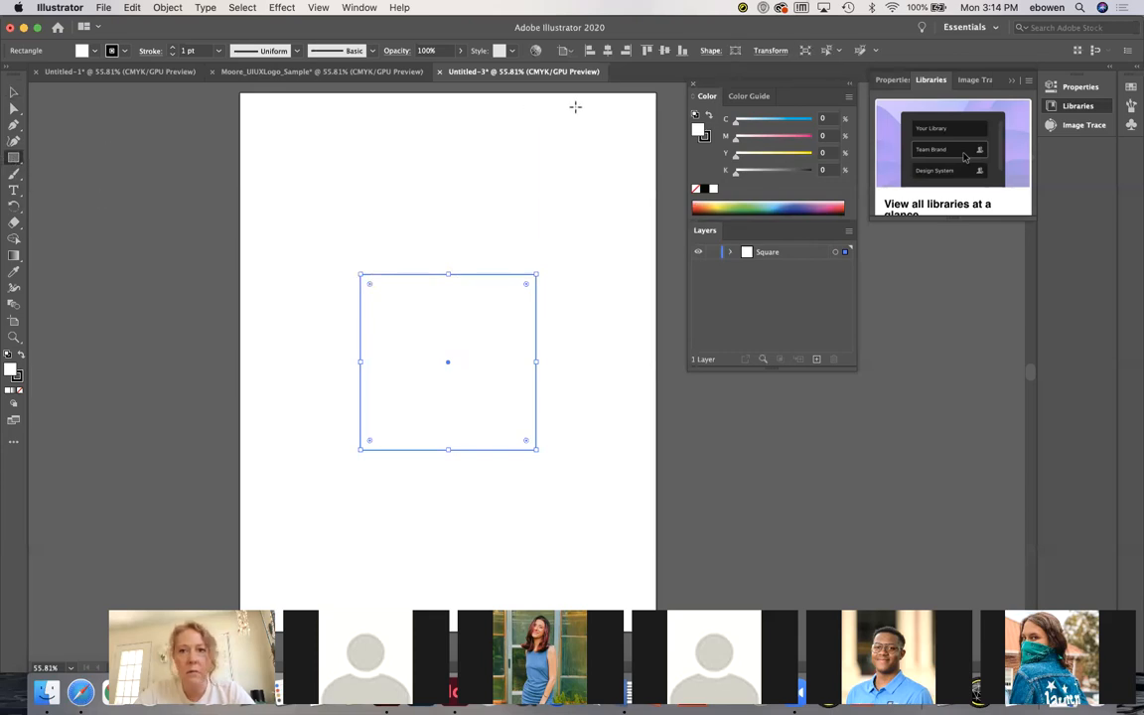
pyautogui.moveTo(751, 20)
pyautogui.mouseDown()
pyautogui.moveTo(751, 45)
pyautogui.moveTo(751, 23)
pyautogui.mouseUp()
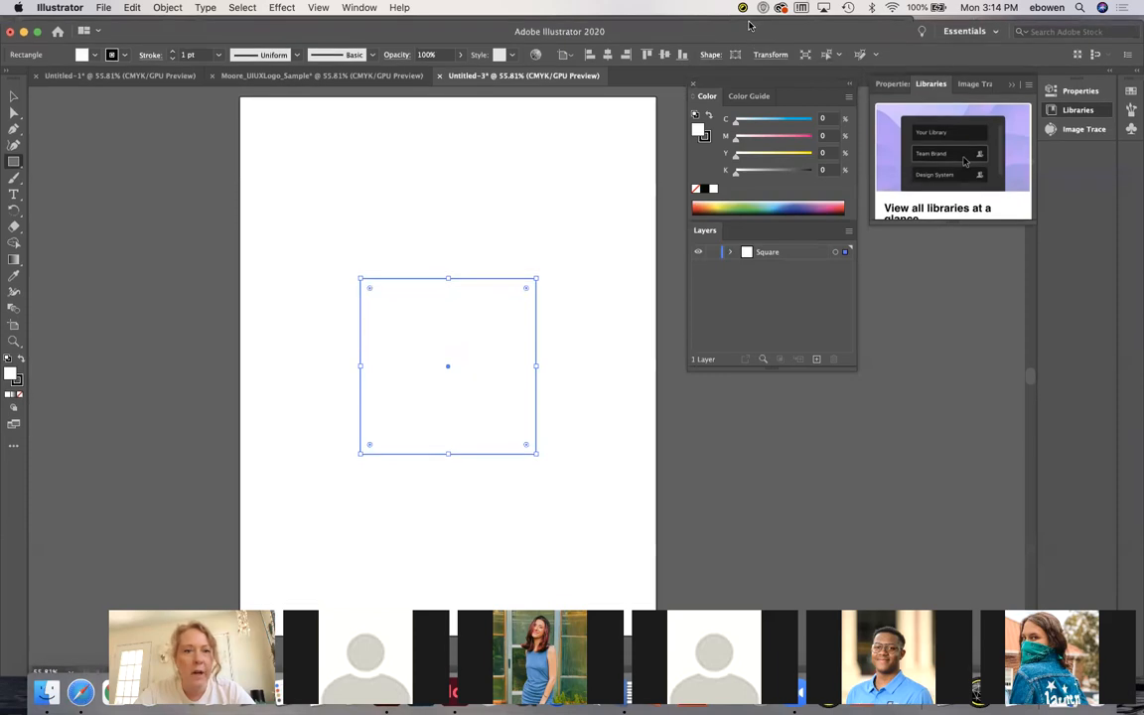
pyautogui.press('v')
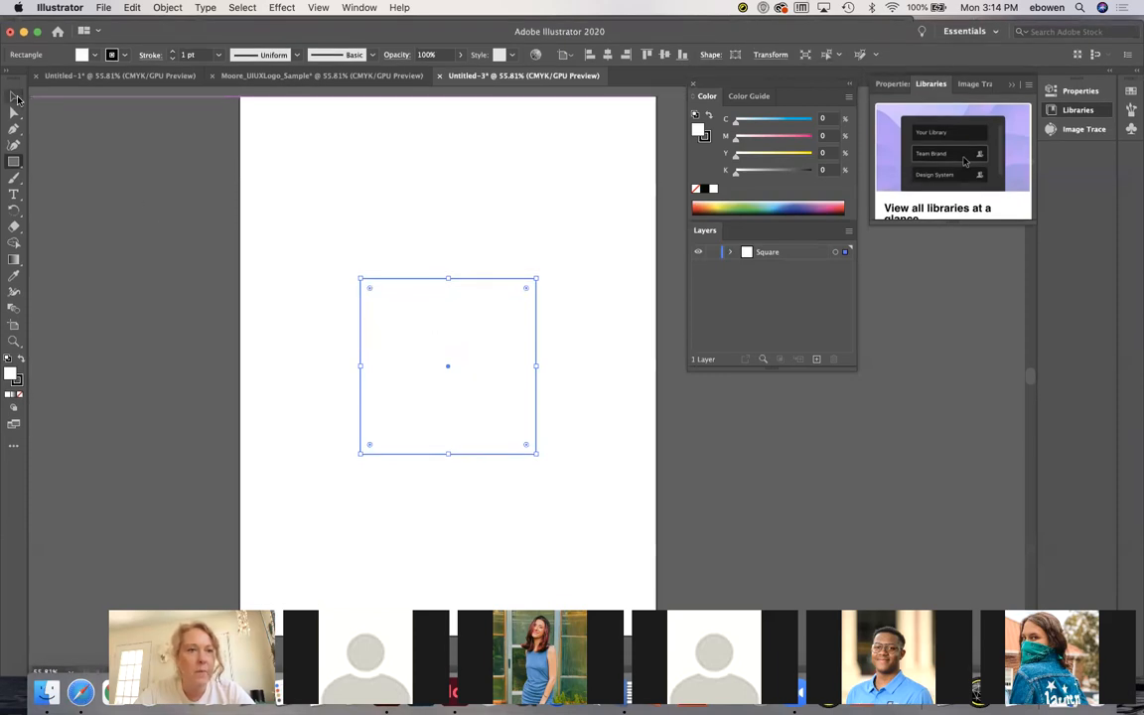
pyautogui.moveTo(526, 293); pyautogui.dragTo(491, 327)
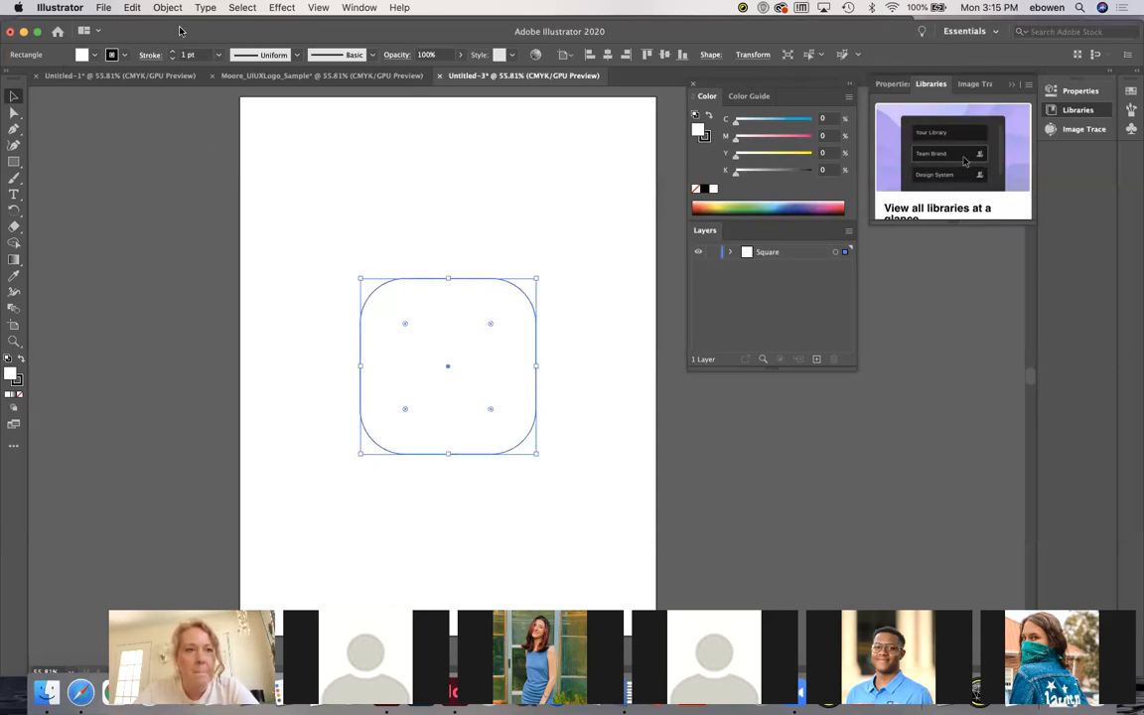
# Remove the rounded square's stroke and fill it with the gray C=0 M=0 Y=0 K=30 swatch
pyautogui.click(95, 56)
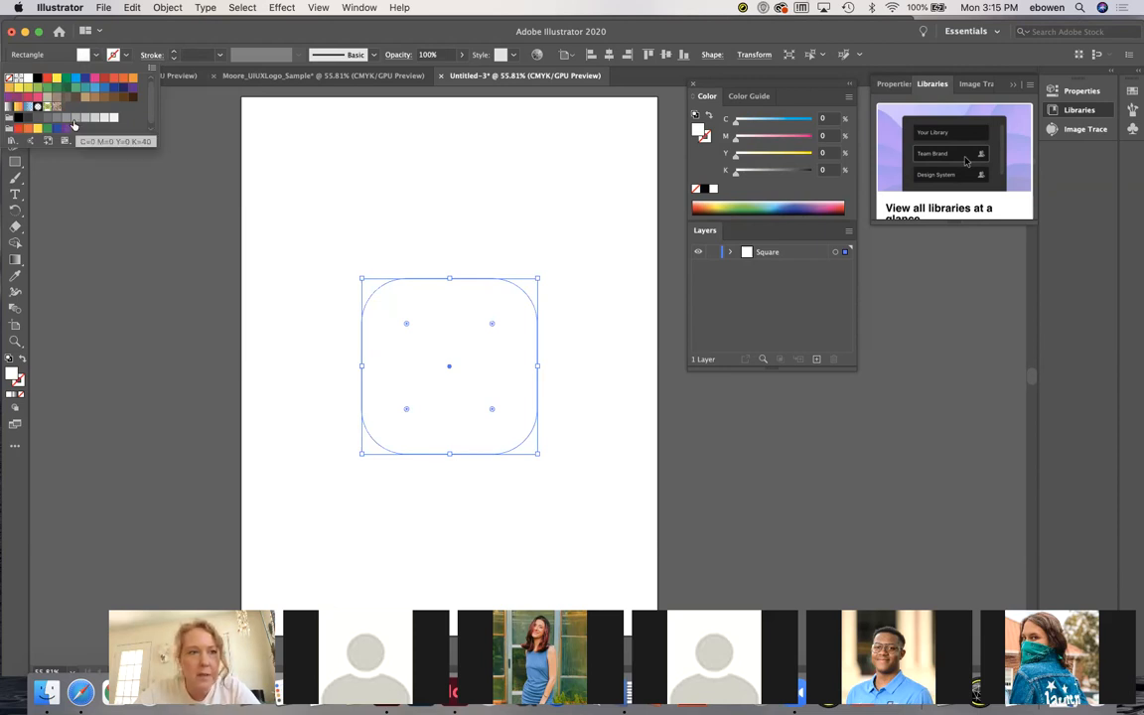
pyautogui.click(77, 120)
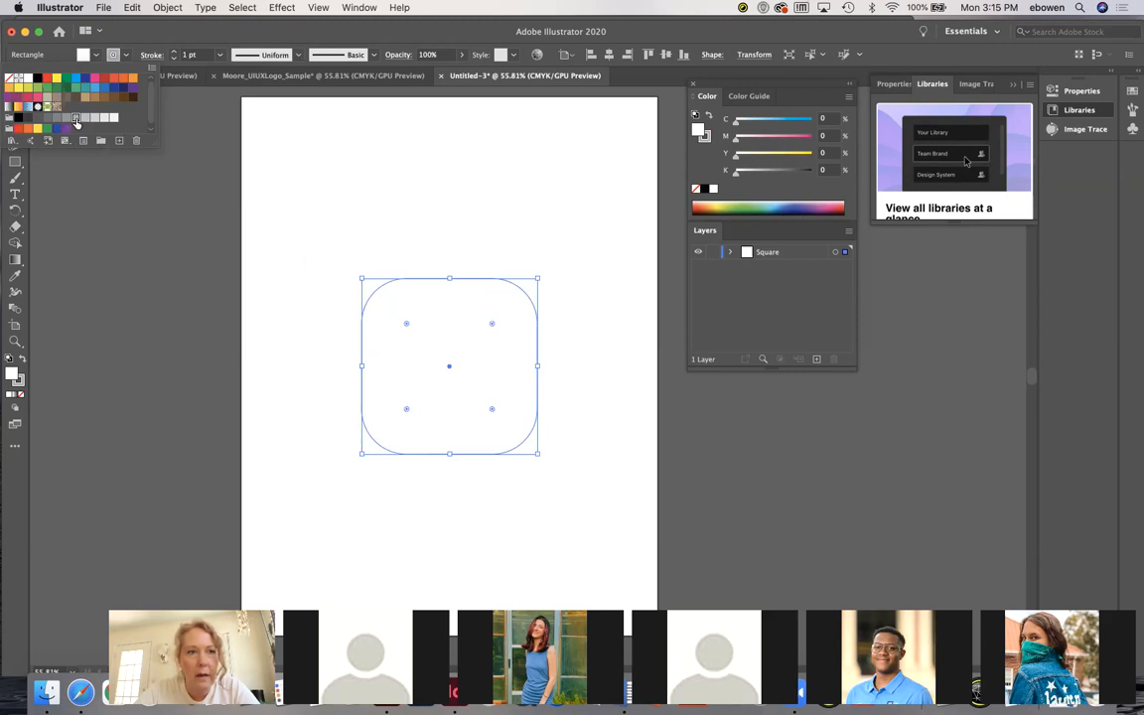
pyautogui.click(110, 56)
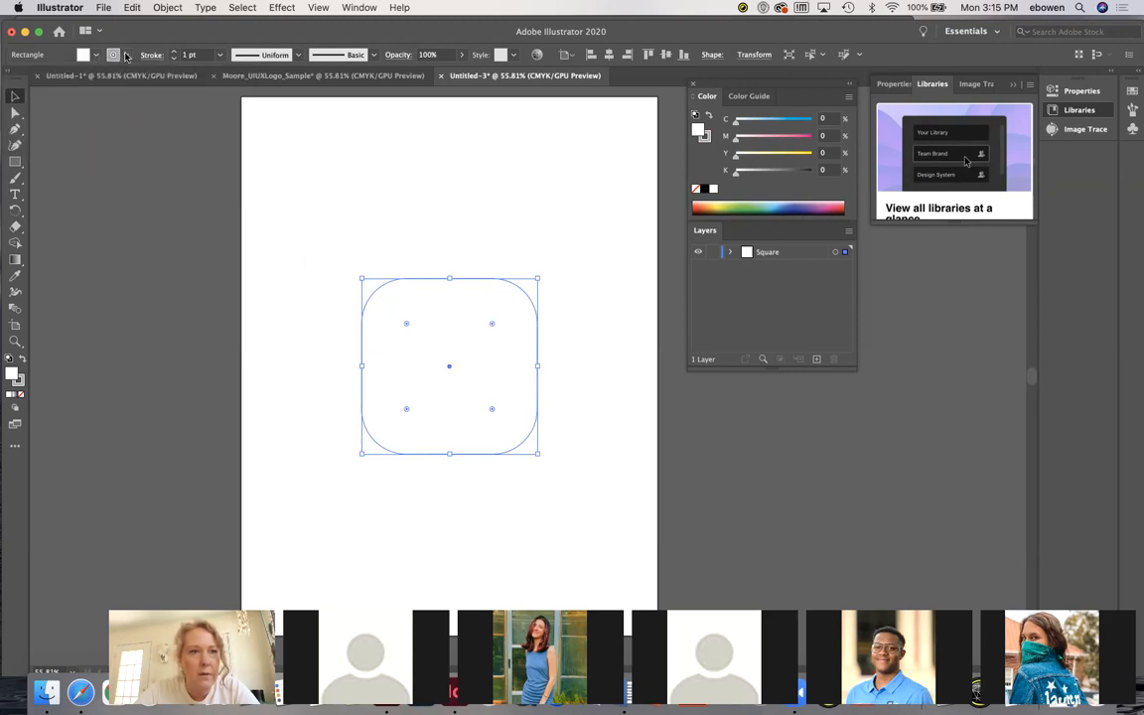
pyautogui.click(110, 56)
pyautogui.click(8, 77)
pyautogui.click(87, 54)
pyautogui.click(87, 55)
pyautogui.click(84, 119)
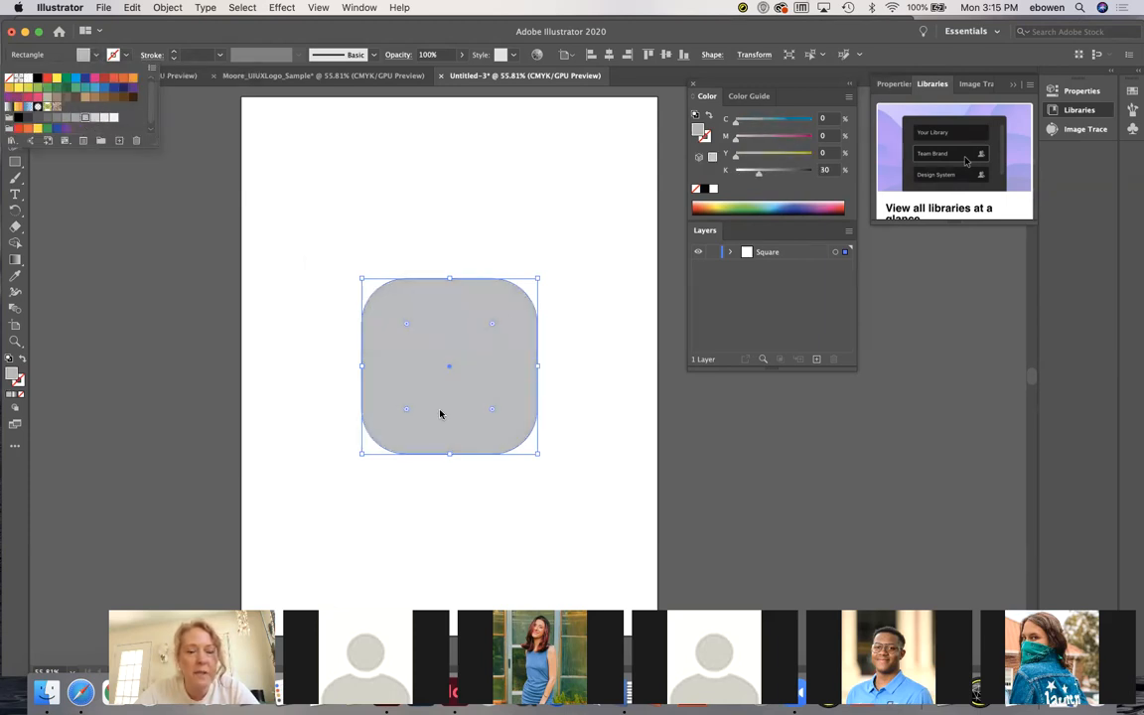
pyautogui.click(55, 228)
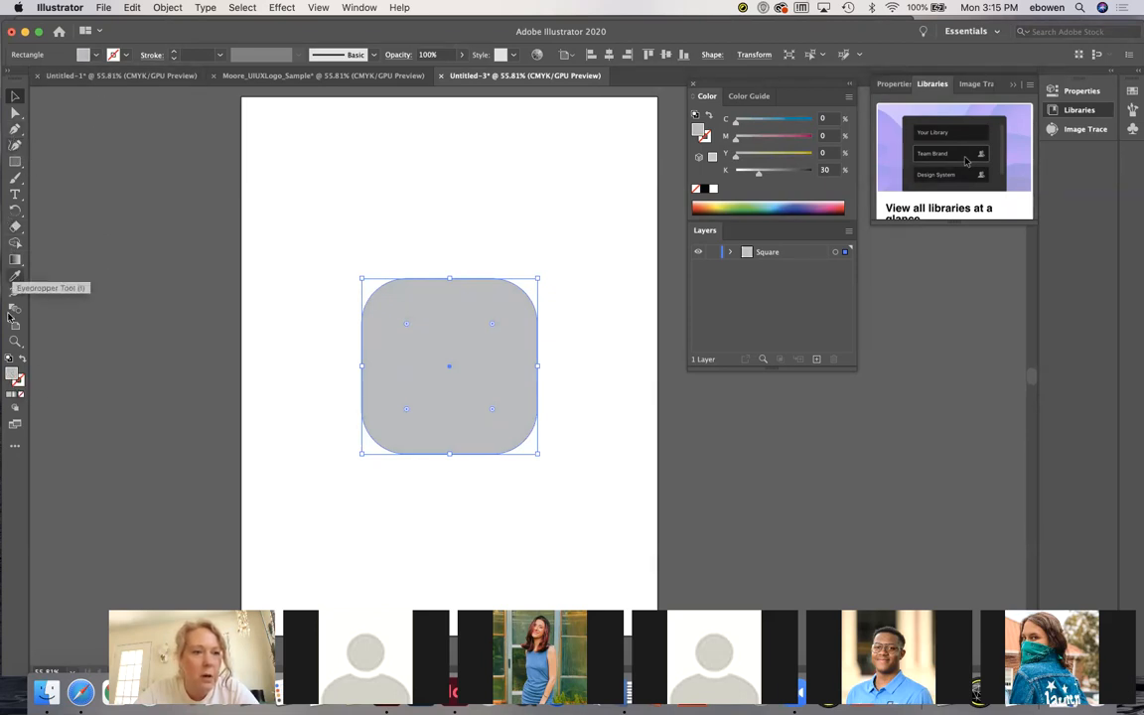
# Inspect the gray fill's hex code in the Color Picker and cancel out of it
pyautogui.doubleClick(10, 375)
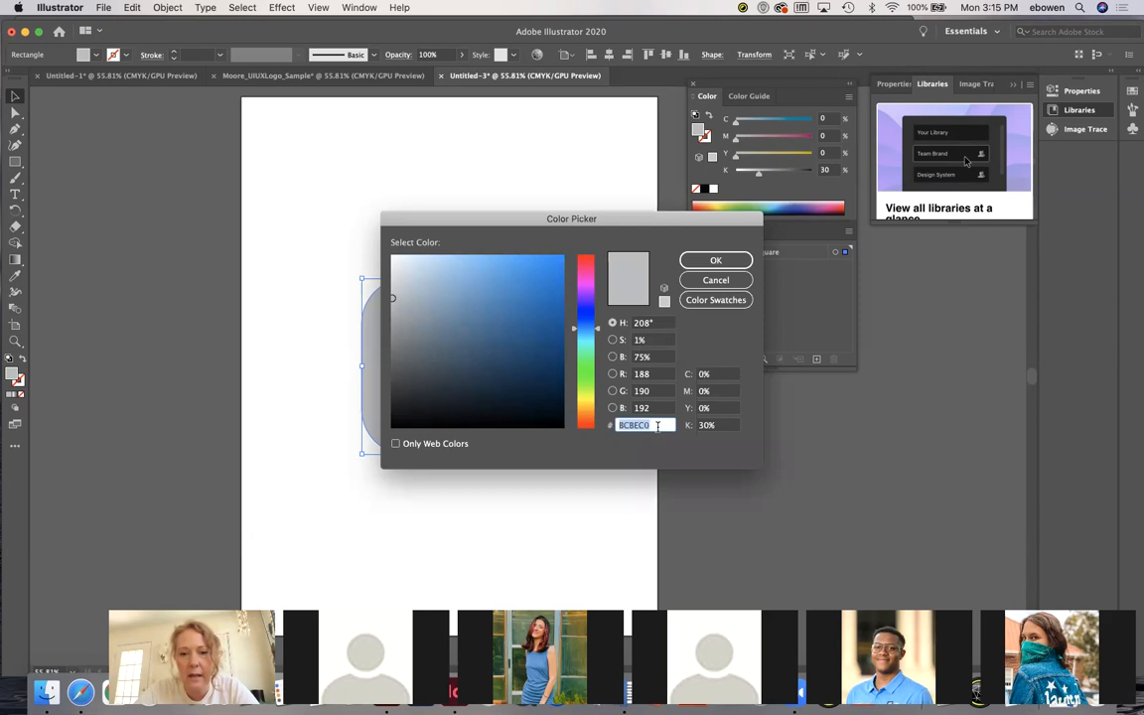
pyautogui.click(724, 281)
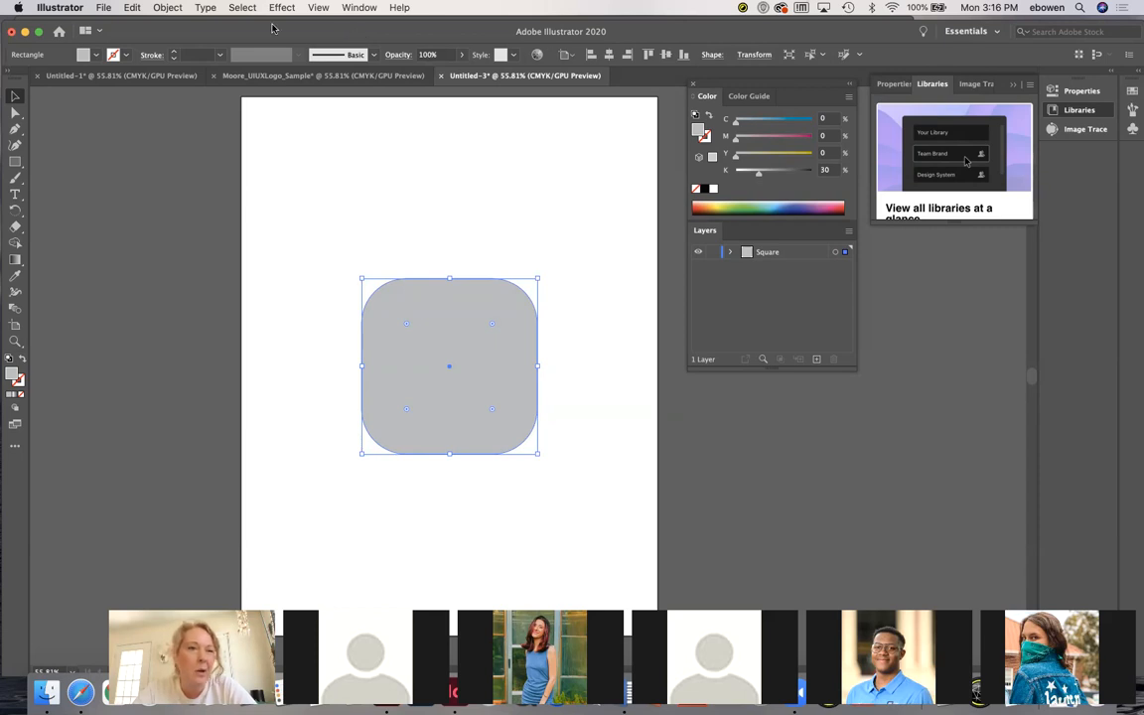
# Convert the rounded square to a gradient mesh with 6 rows, 6 columns, Flat appearance and 100% highlight
pyautogui.click(168, 8)
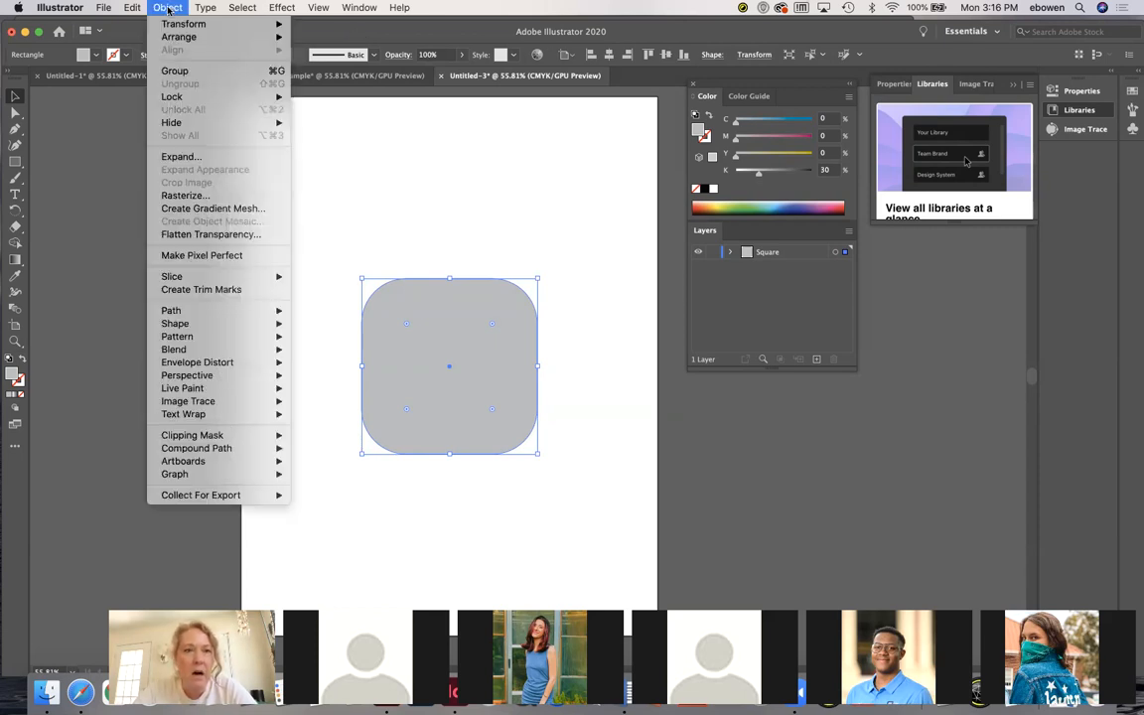
pyautogui.click(189, 211)
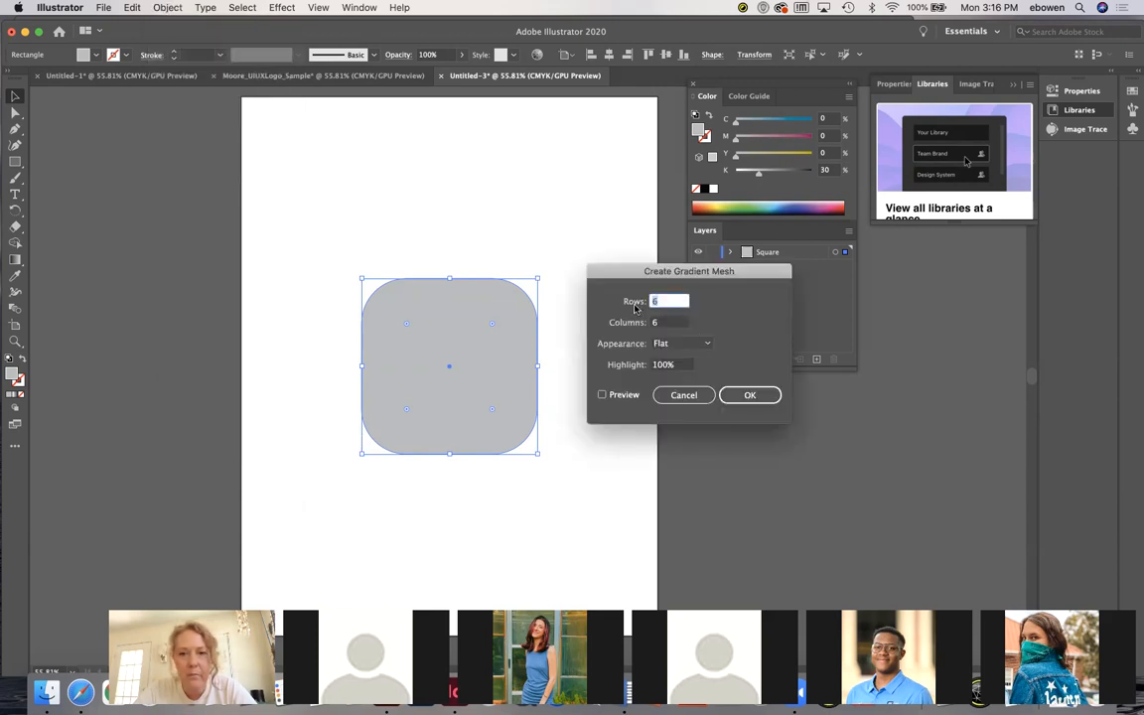
pyautogui.click(743, 395)
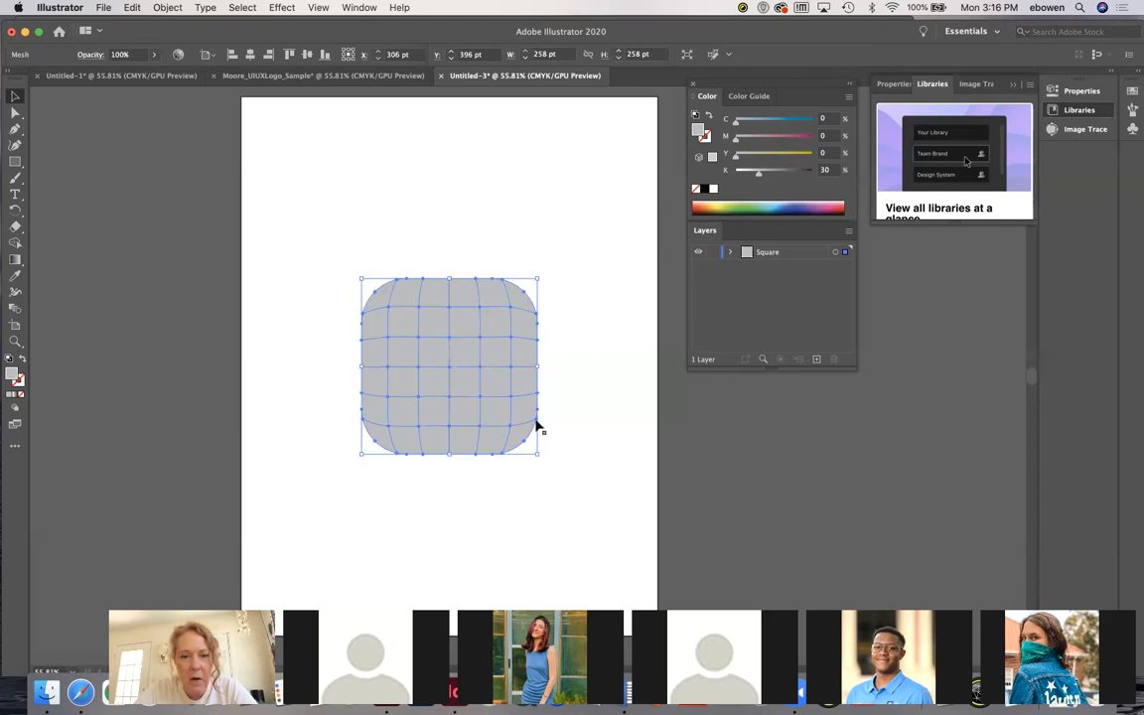
# Darken the mesh points along the square's upper edge to K 46%, and deselect them
pyautogui.click(14, 112)
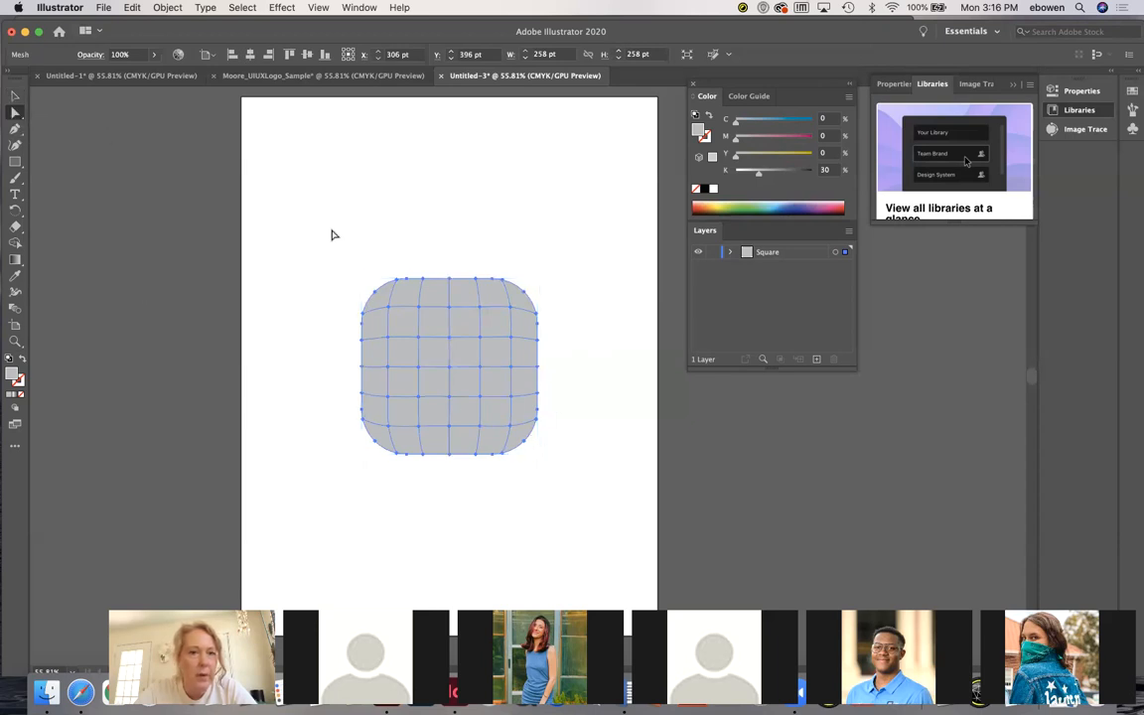
pyautogui.click(330, 221)
pyautogui.moveTo(412, 275); pyautogui.dragTo(544, 299)
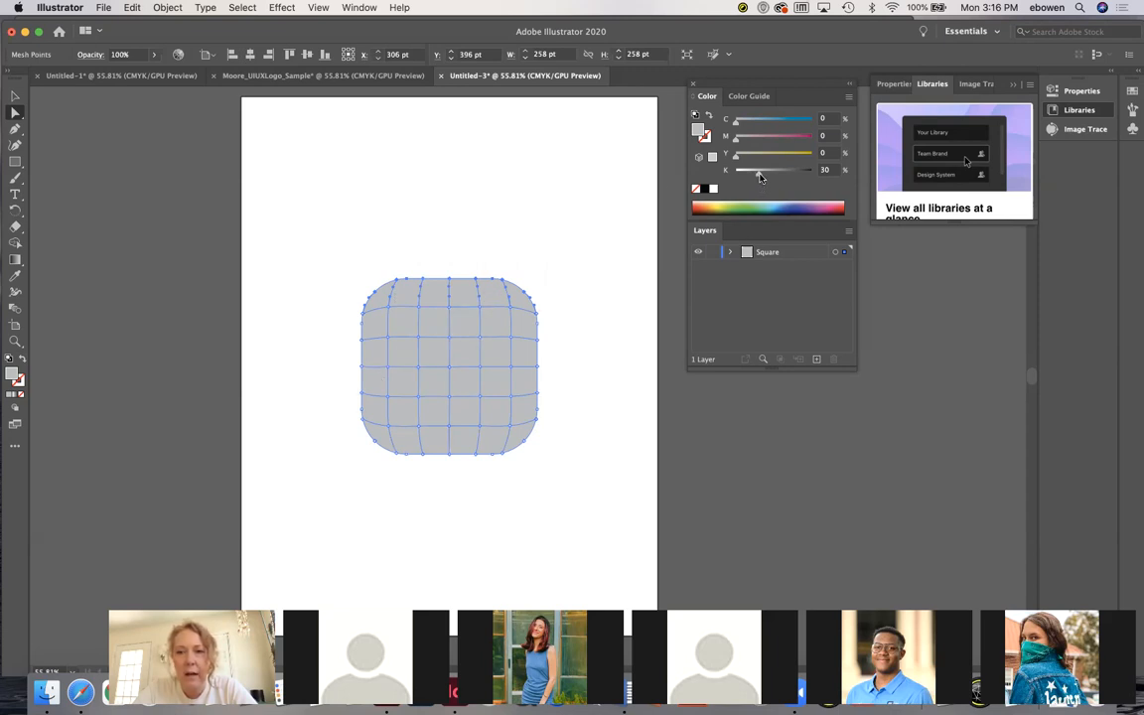
pyautogui.moveTo(760, 176); pyautogui.dragTo(792, 175)
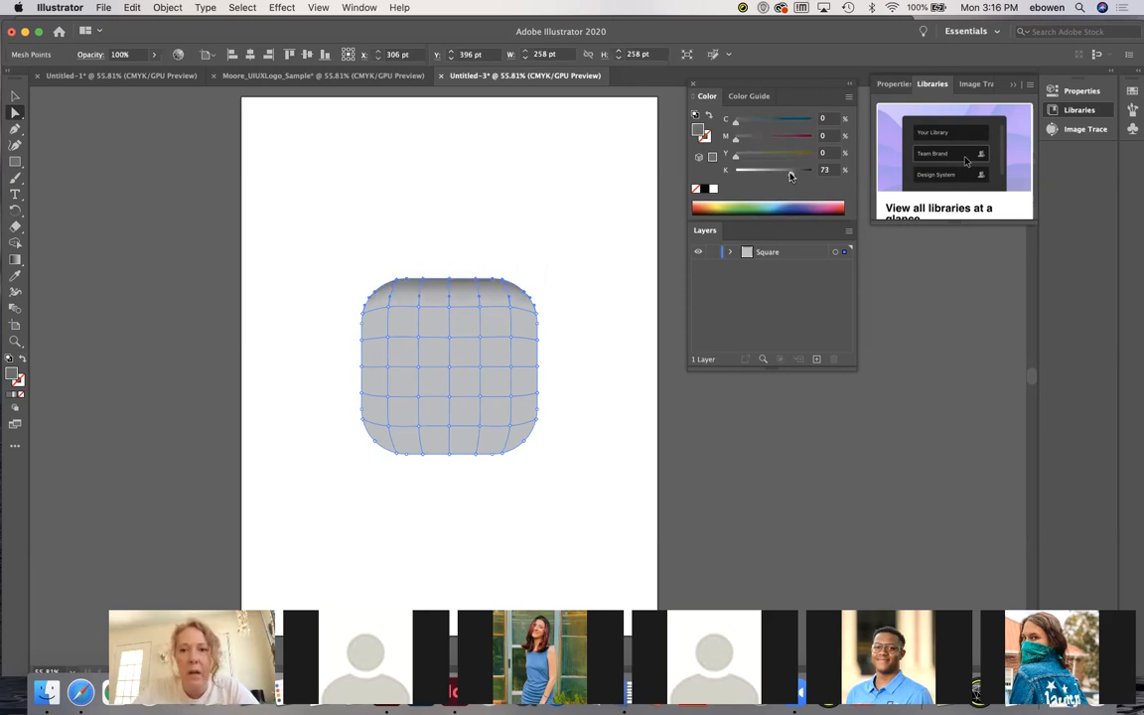
pyautogui.moveTo(792, 176); pyautogui.dragTo(770, 176)
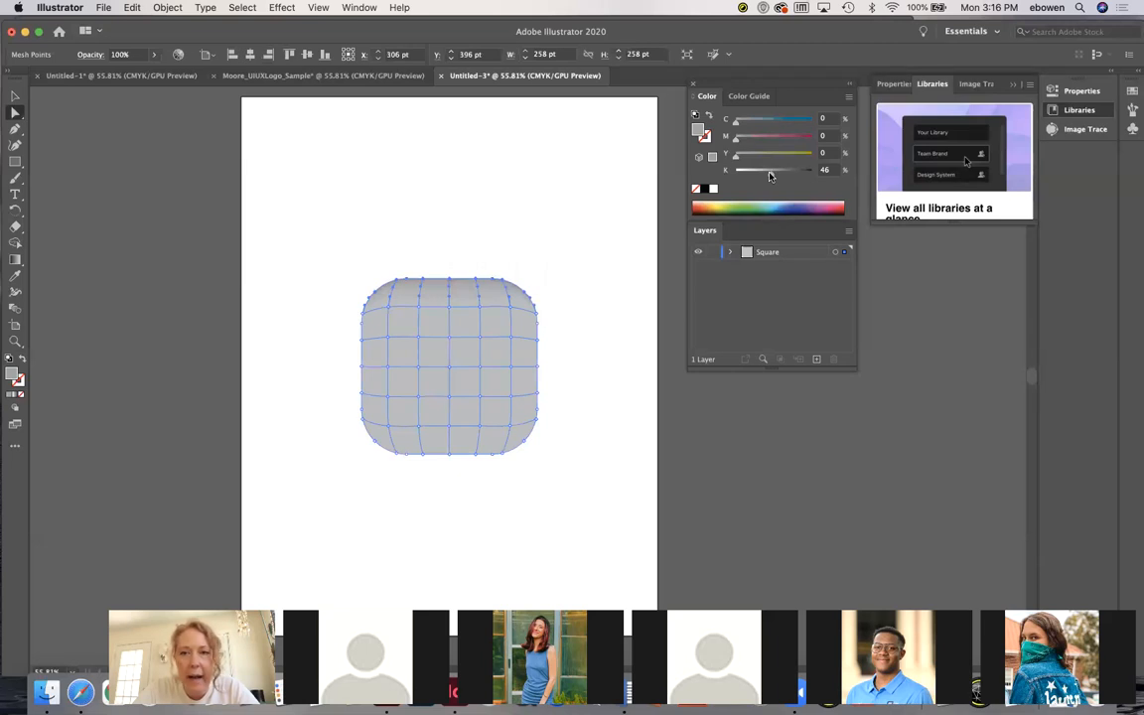
pyautogui.moveTo(769, 176); pyautogui.dragTo(771, 176)
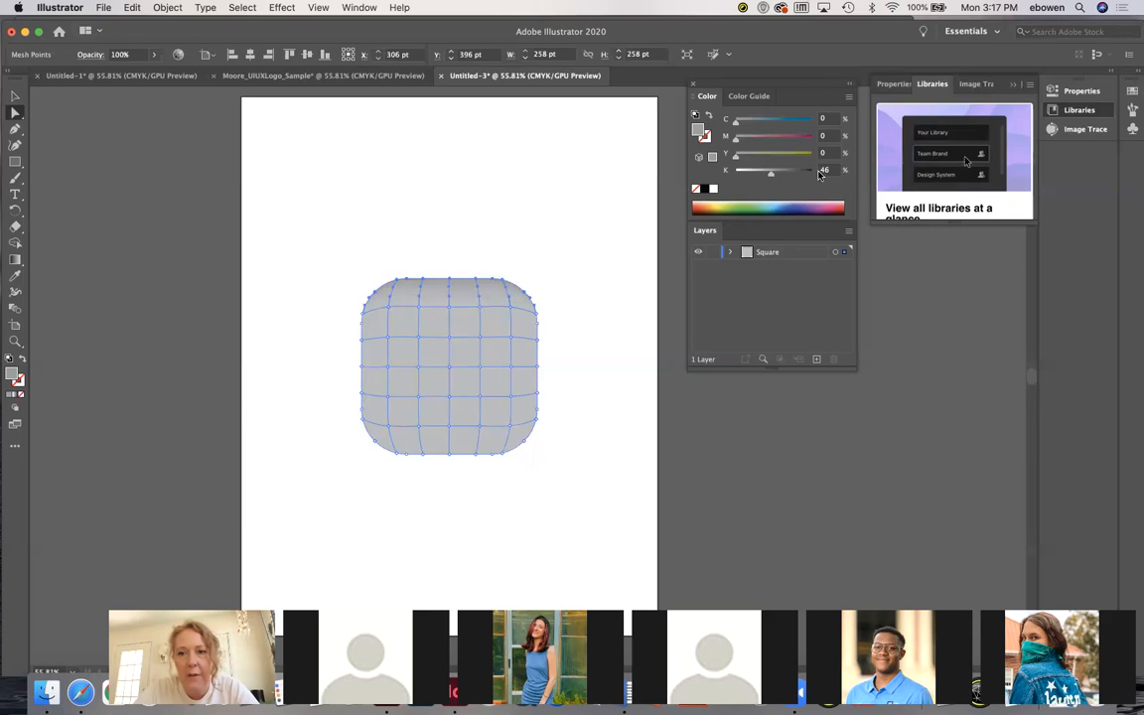
pyautogui.click(338, 273)
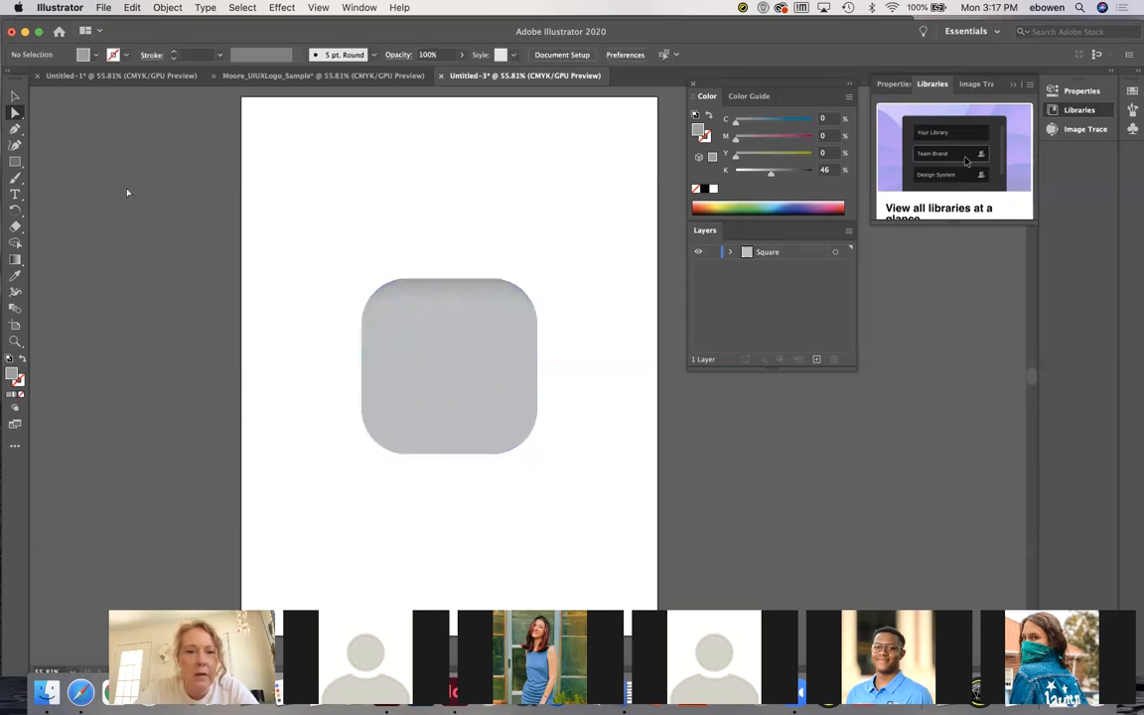
# Select the mesh points along the square's right edge and apply the darker gray sampled from the upper edge
pyautogui.moveTo(525, 266); pyautogui.dragTo(552, 474)
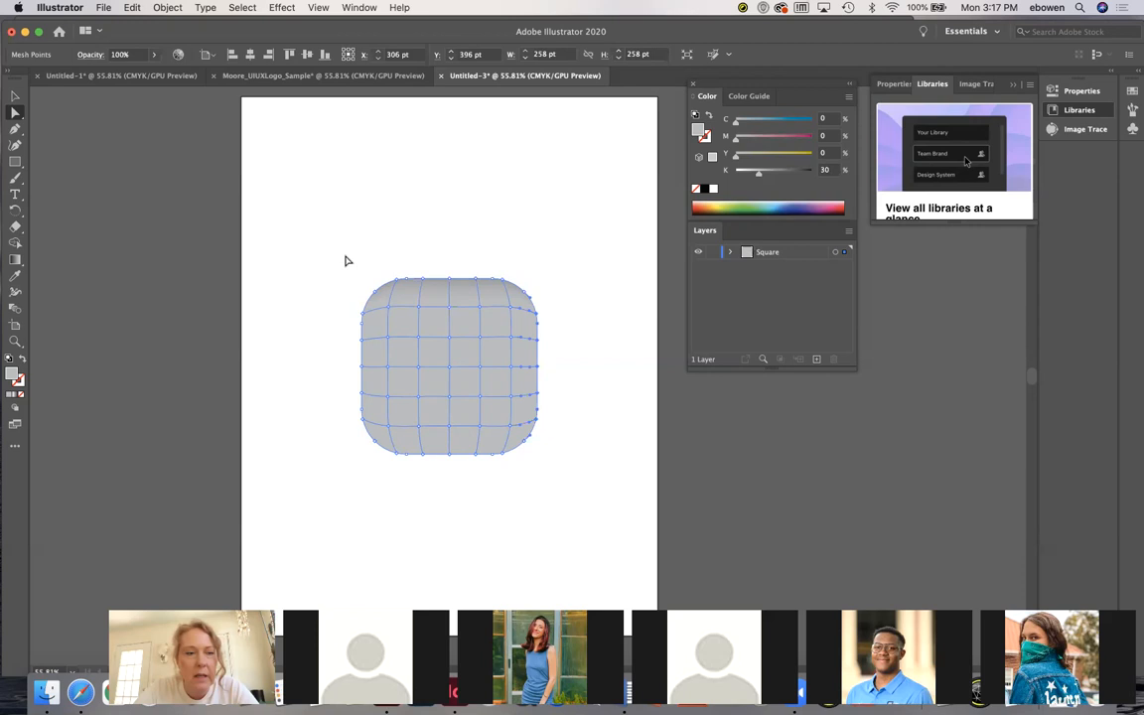
pyautogui.click(15, 275)
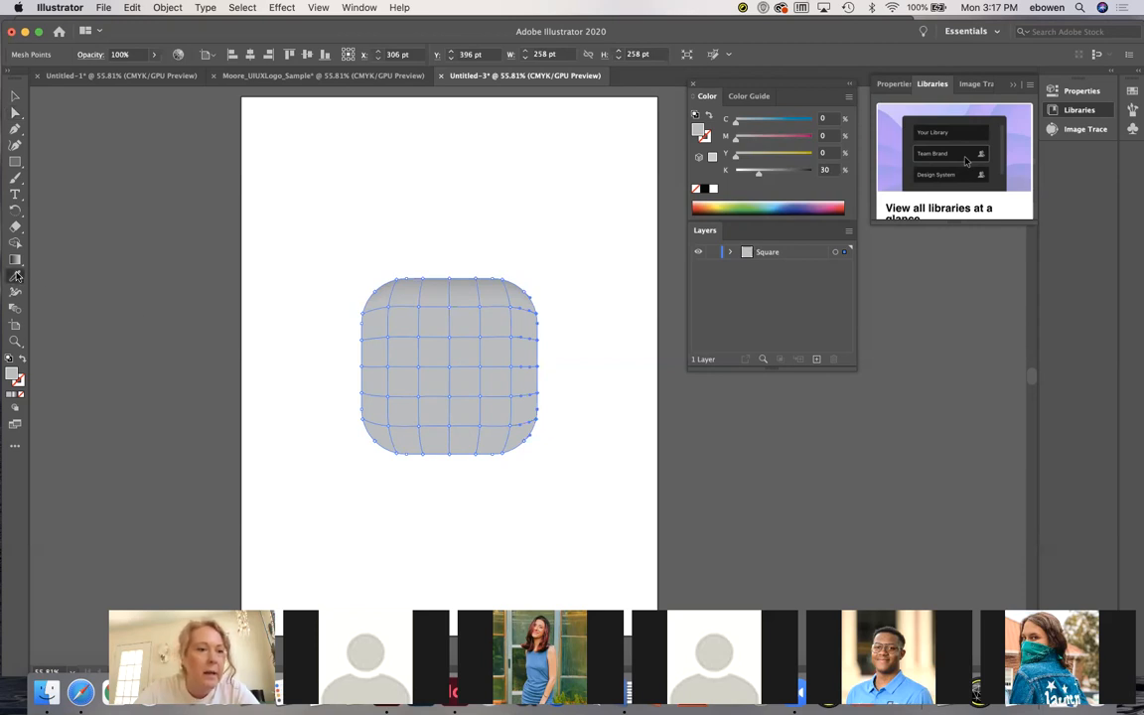
pyautogui.click(487, 276)
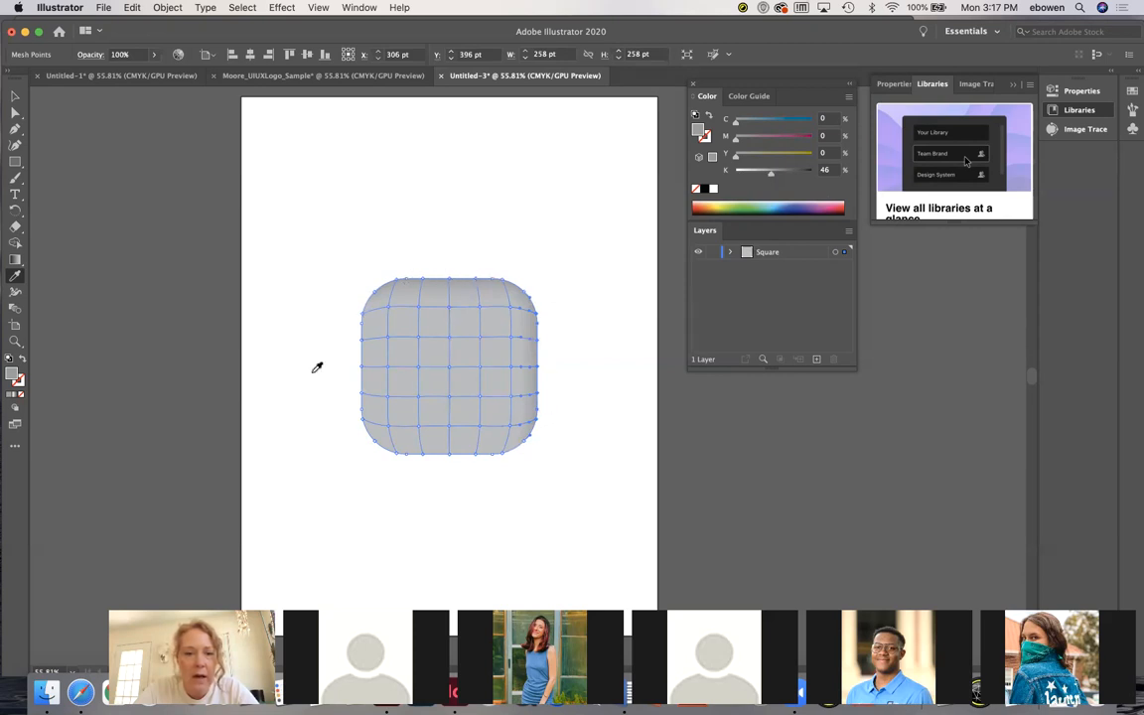
# Select the mesh points along the square's lower edge and apply the darker gray sampled from the upper edge
pyautogui.click(15, 112)
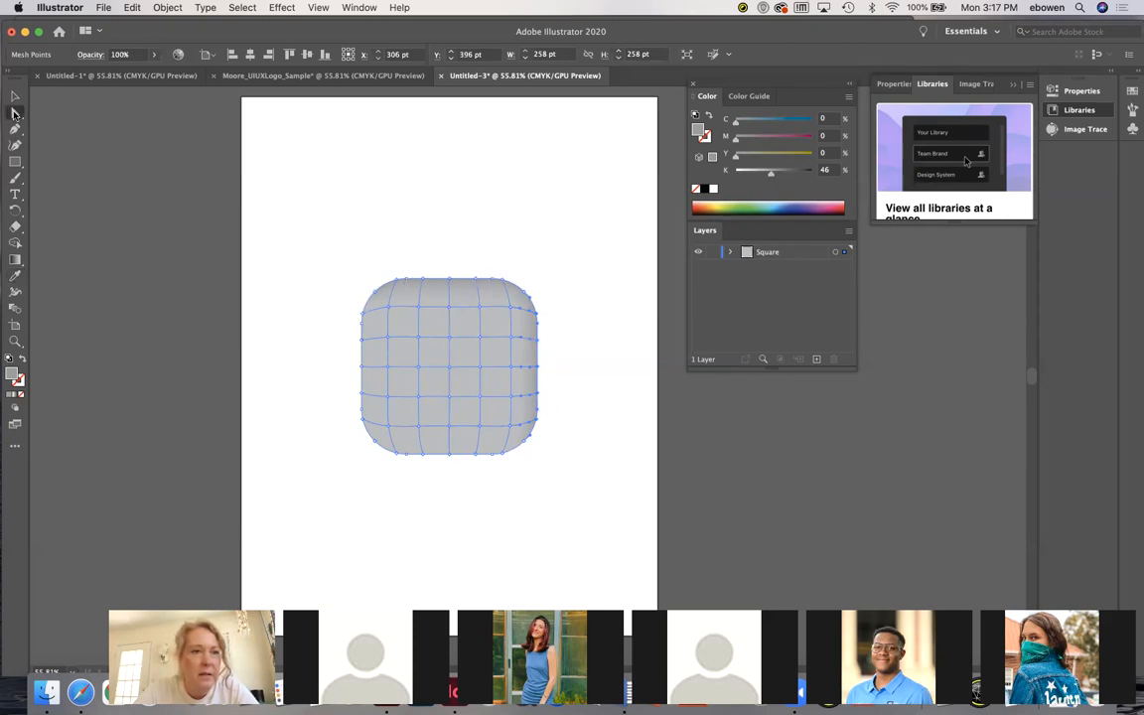
pyautogui.moveTo(346, 442); pyautogui.dragTo(545, 478)
pyautogui.click(15, 275)
pyautogui.click(490, 279)
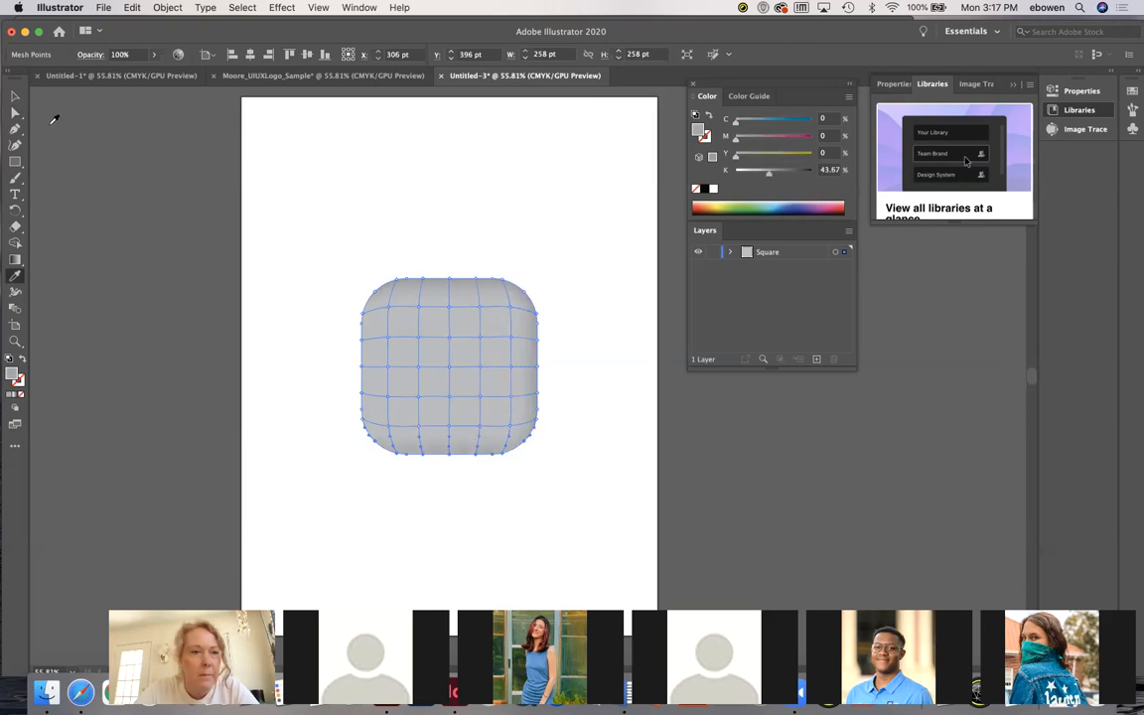
pyautogui.click(156, 212)
pyautogui.click(16, 114)
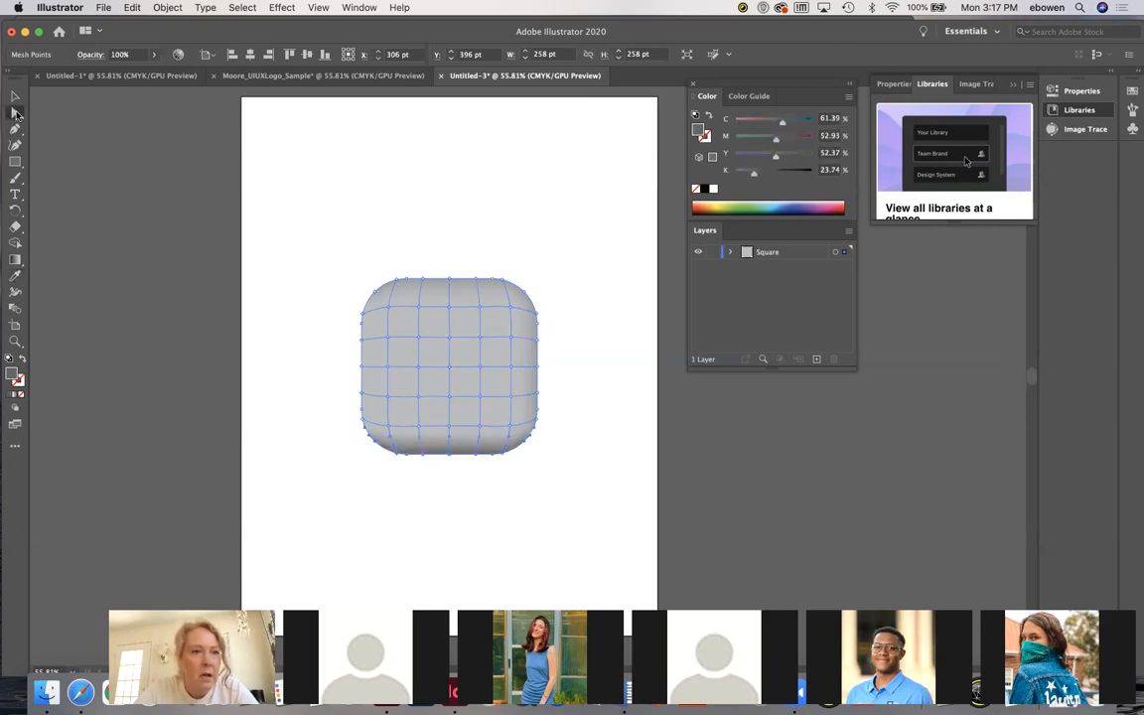
pyautogui.click(419, 367)
pyautogui.click(15, 107)
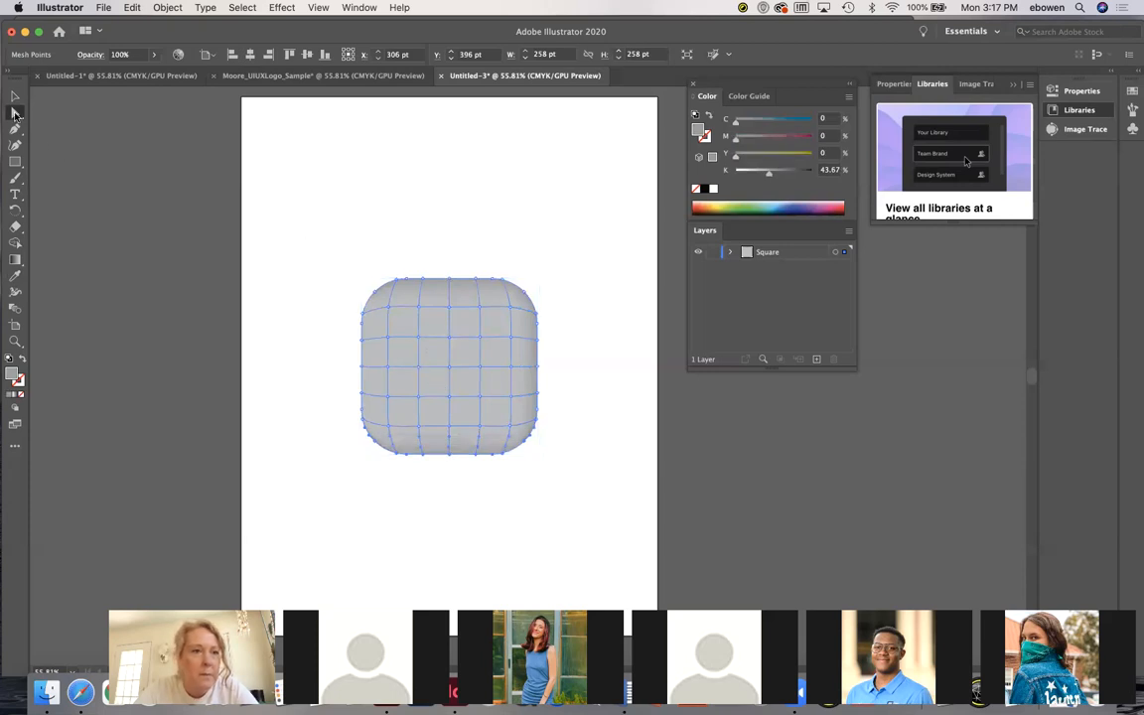
# Select the mesh points along the square's left edge, apply the K 46% gray sampled from the upper edge, and deselect
pyautogui.moveTo(345, 280); pyautogui.dragTo(374, 459)
pyautogui.click(18, 276)
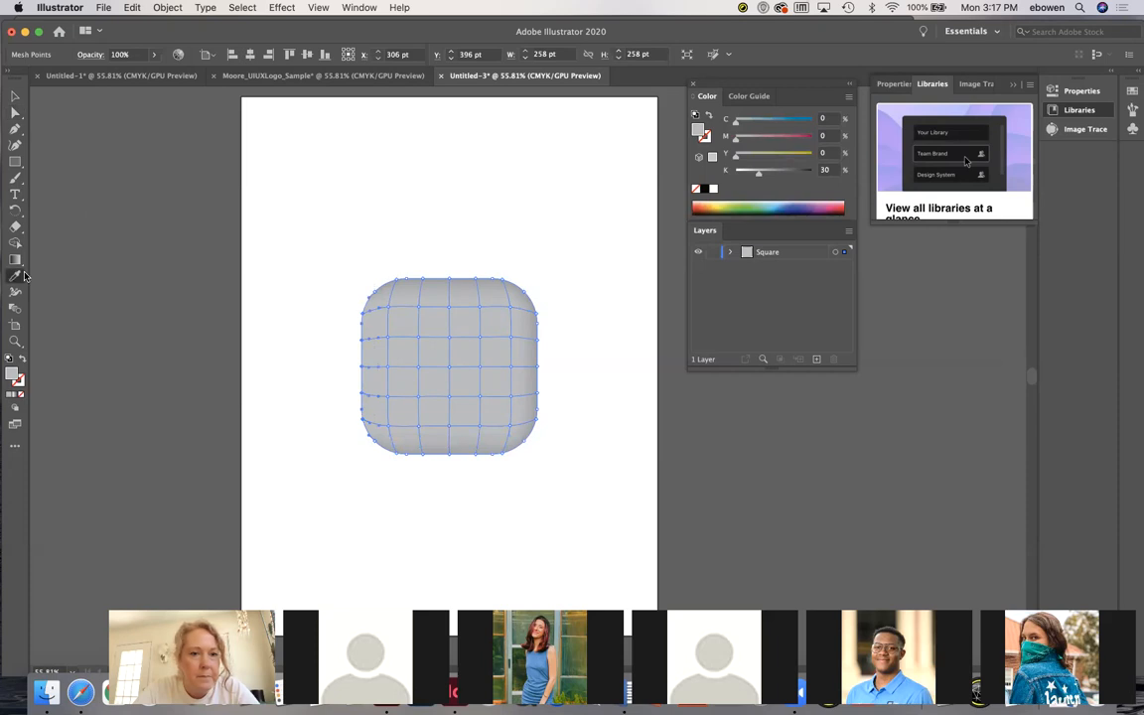
pyautogui.click(467, 274)
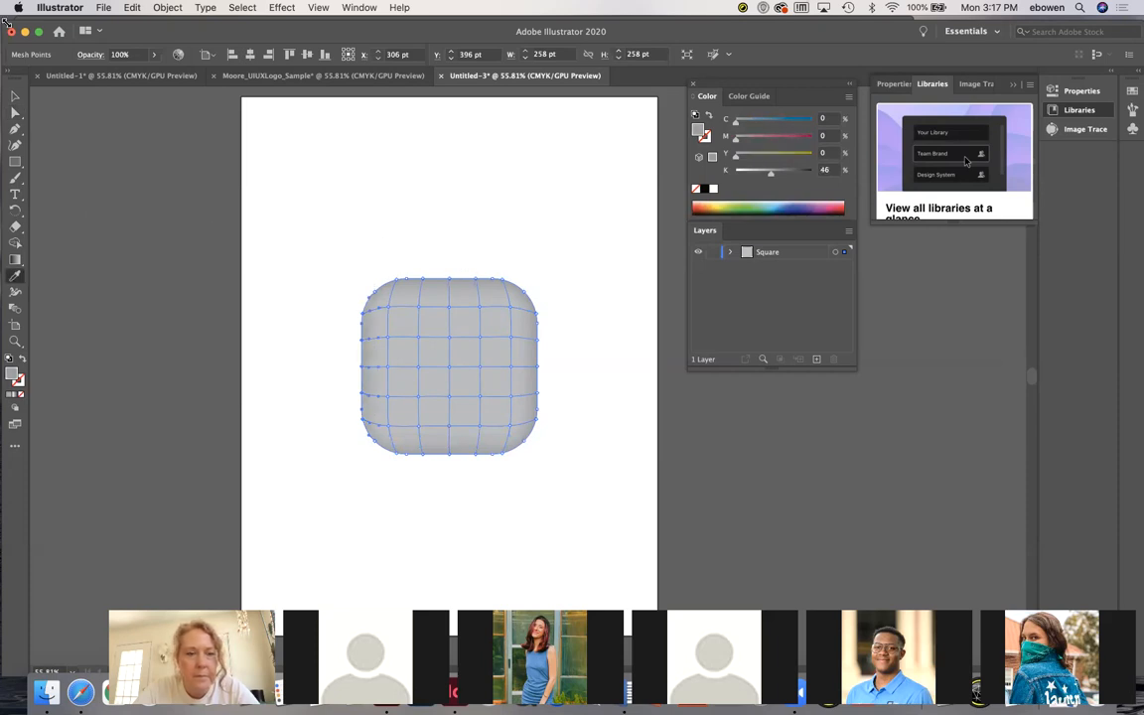
pyautogui.click(15, 95)
pyautogui.click(207, 251)
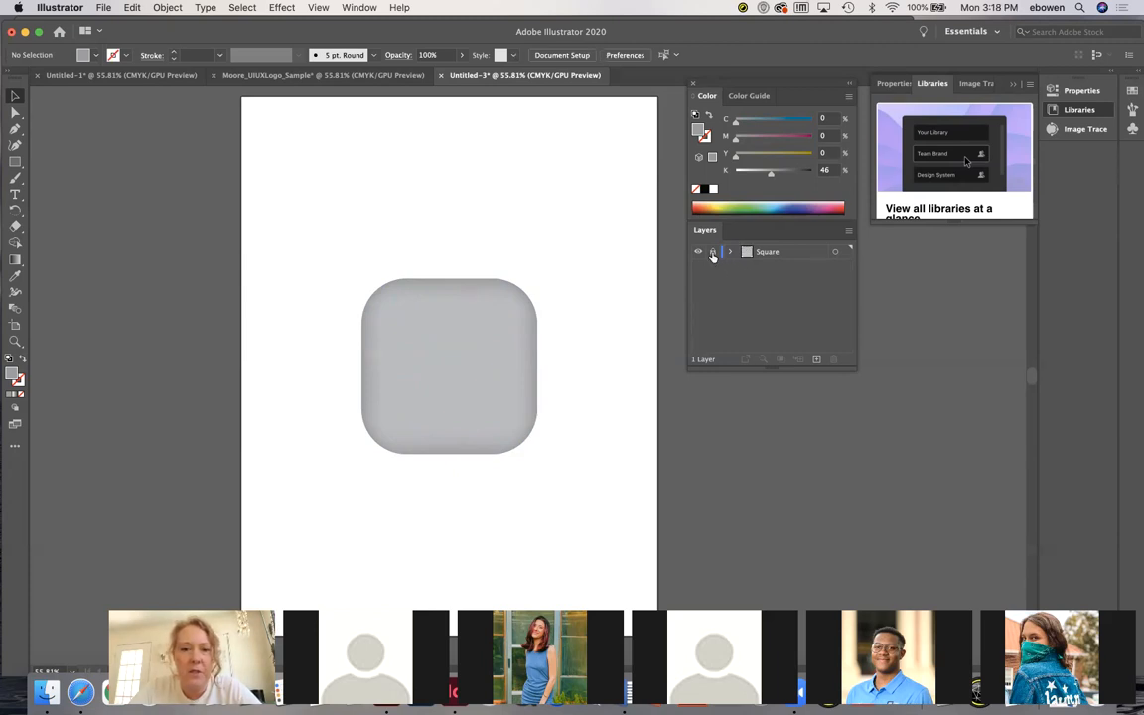
# Lock the Square layer and add a new layer above it named Logo
pyautogui.click(816, 358)
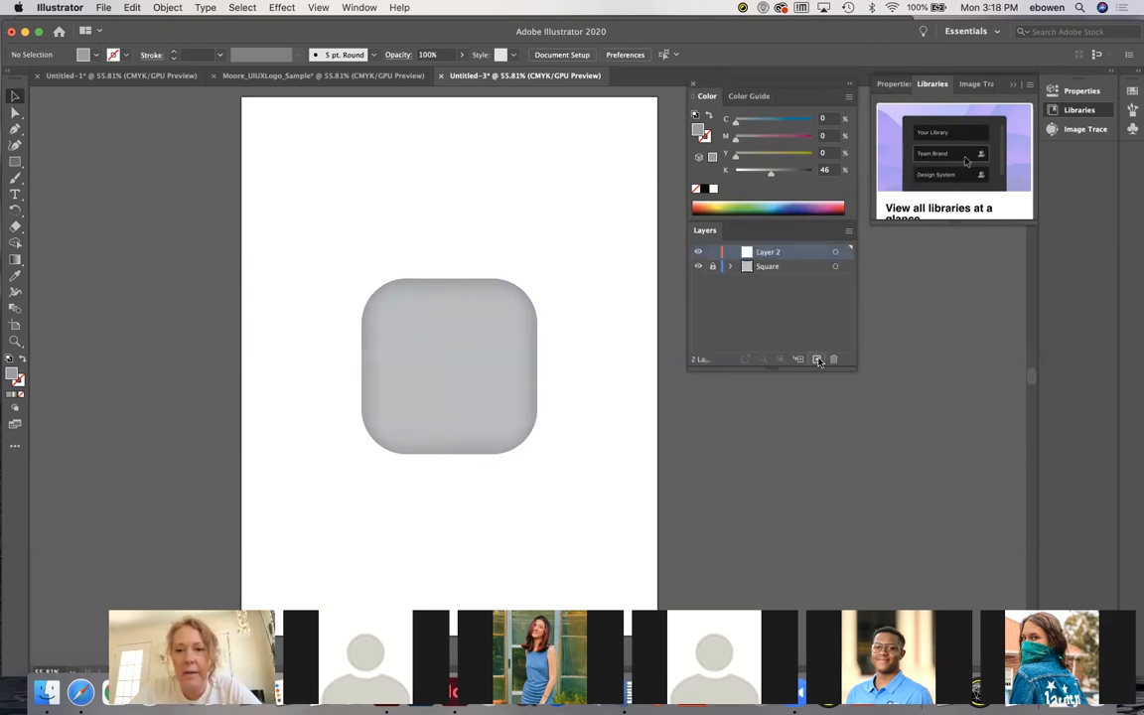
pyautogui.doubleClick(775, 255)
pyautogui.write('Logo')
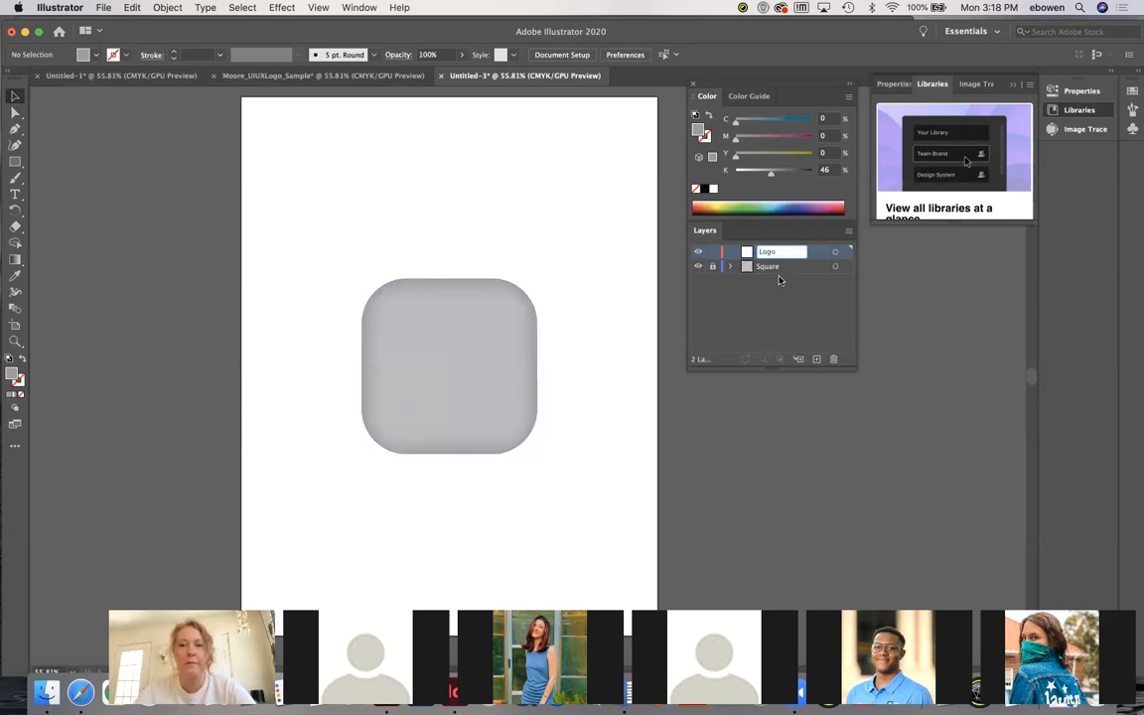
pyautogui.press('Return')
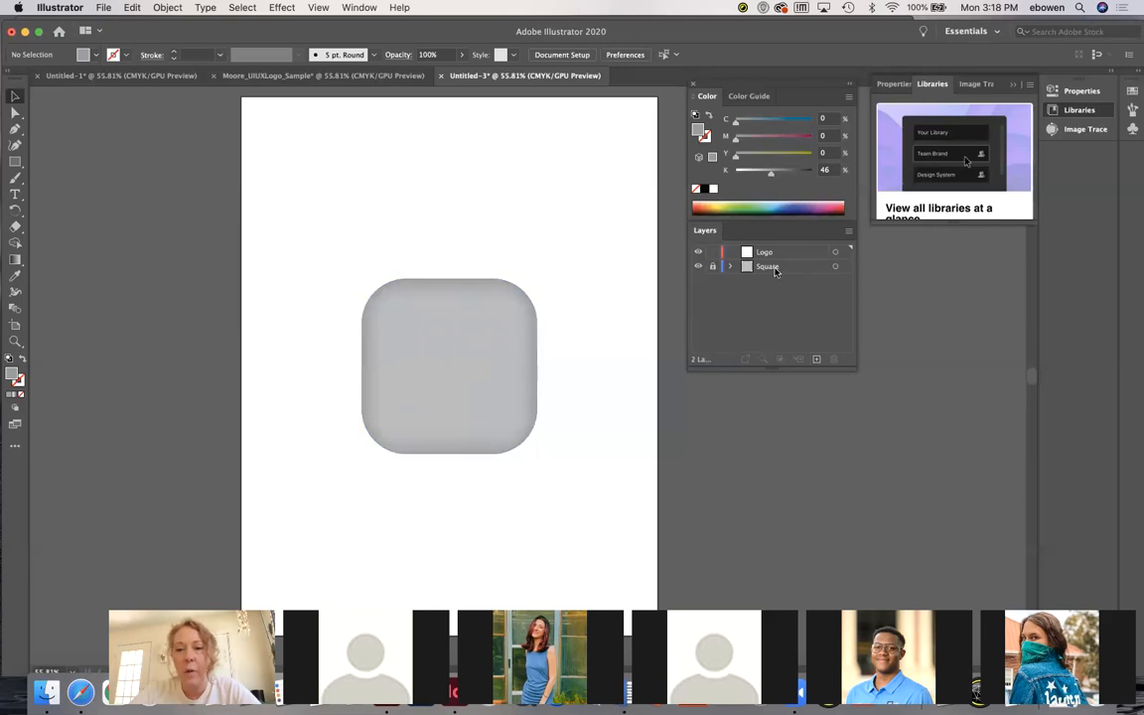
# Hide the Square layer briefly and show it again
pyautogui.click(697, 267)
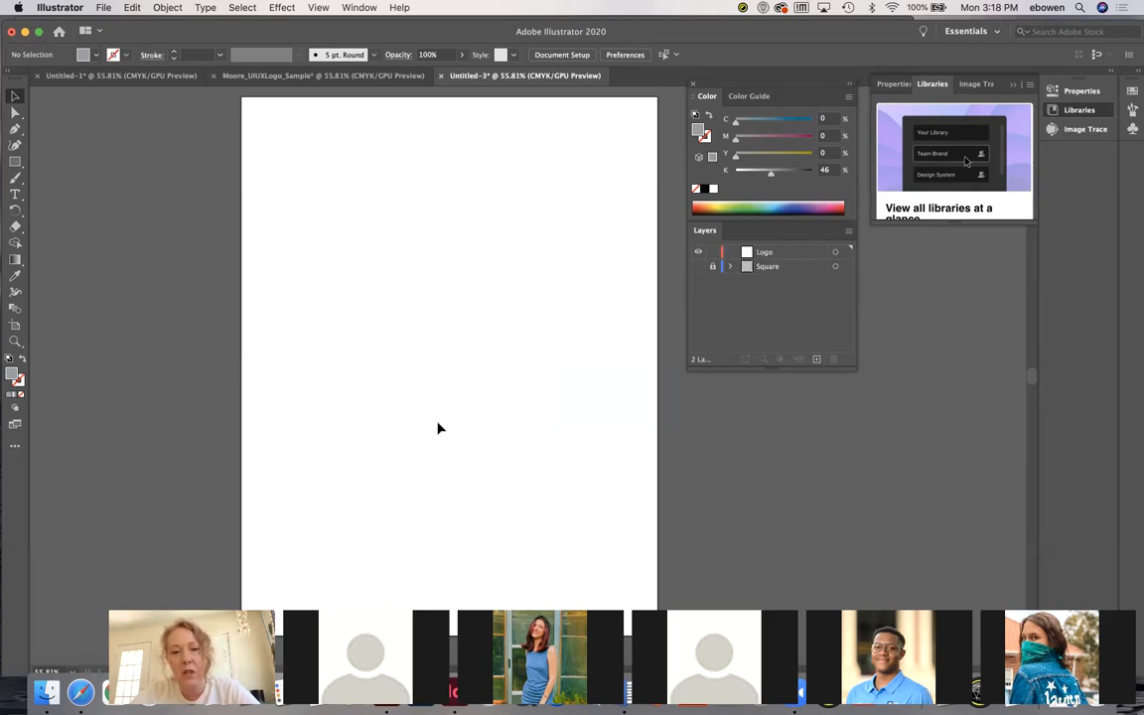
pyautogui.click(697, 266)
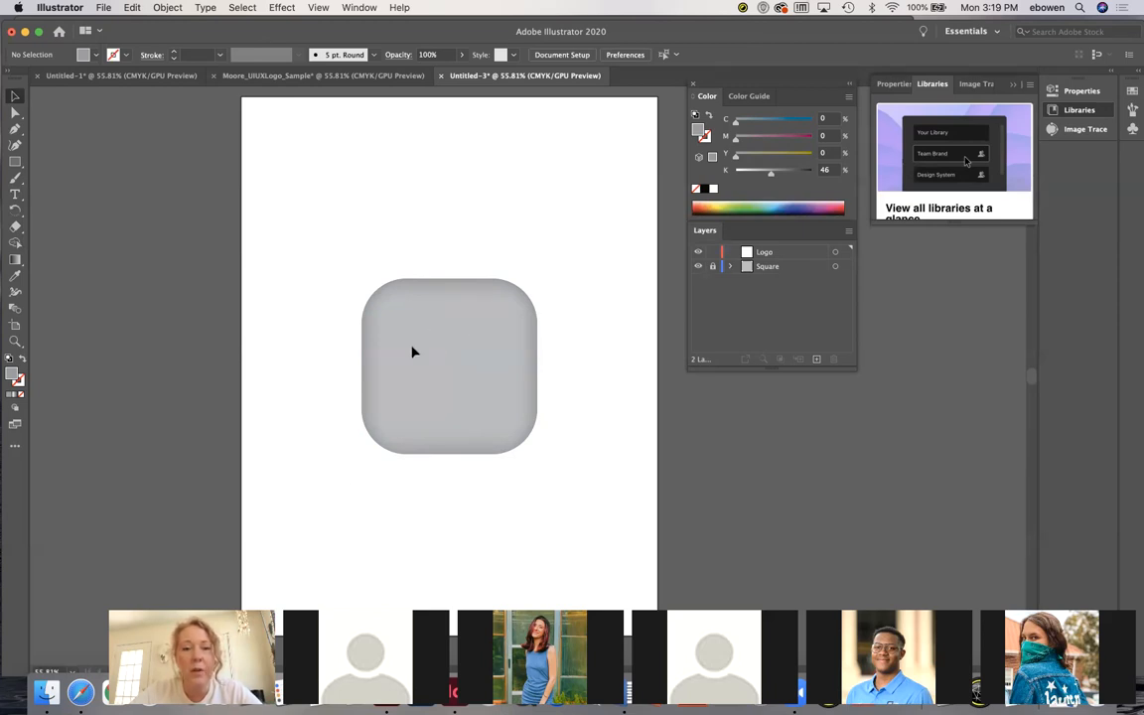
# View the Export As settings with the PNG format, and close them without exporting
pyautogui.click(104, 8)
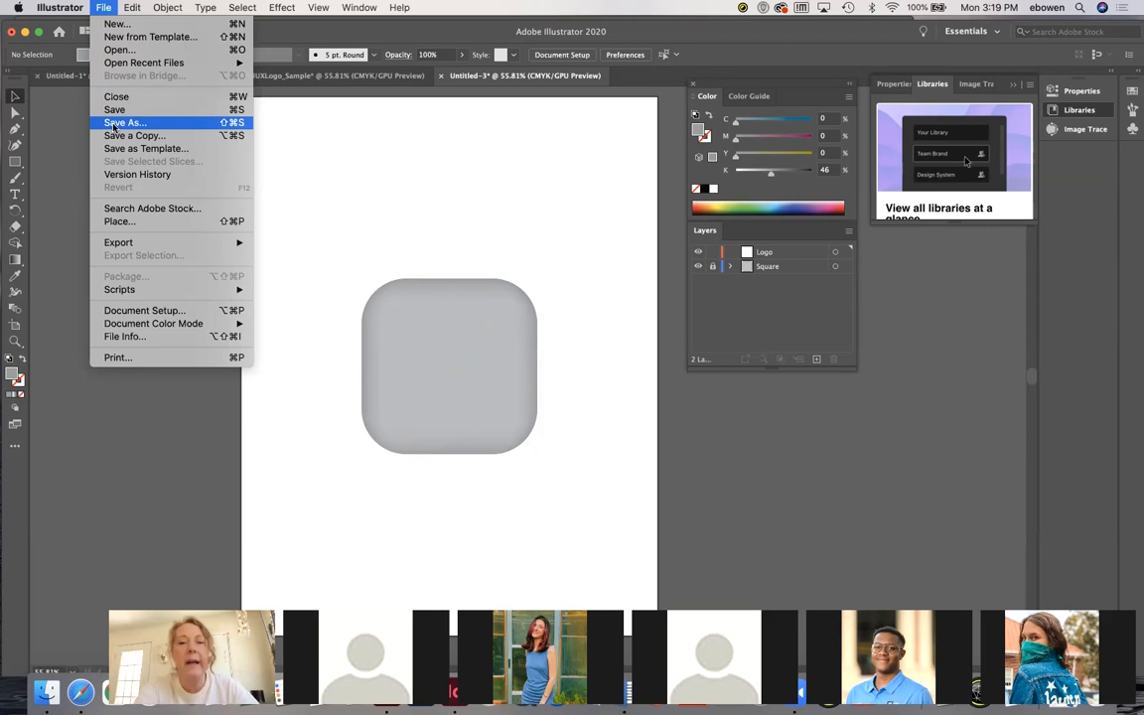
pyautogui.click(103, 7)
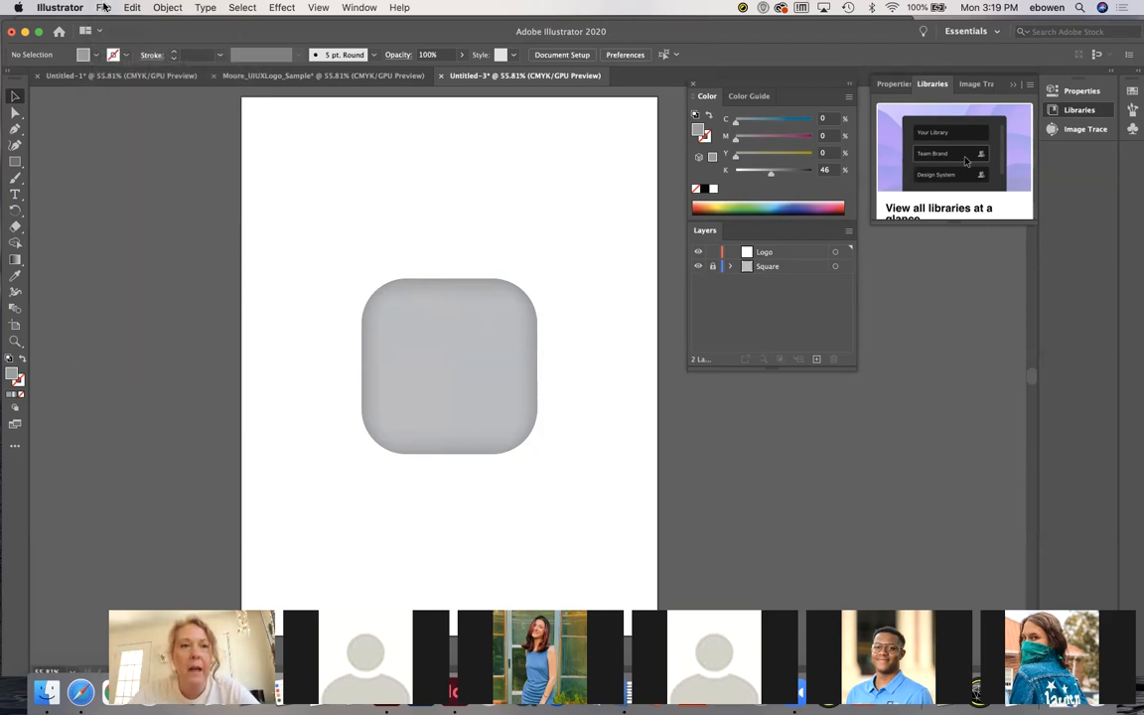
pyautogui.click(104, 7)
pyautogui.moveTo(119, 243)
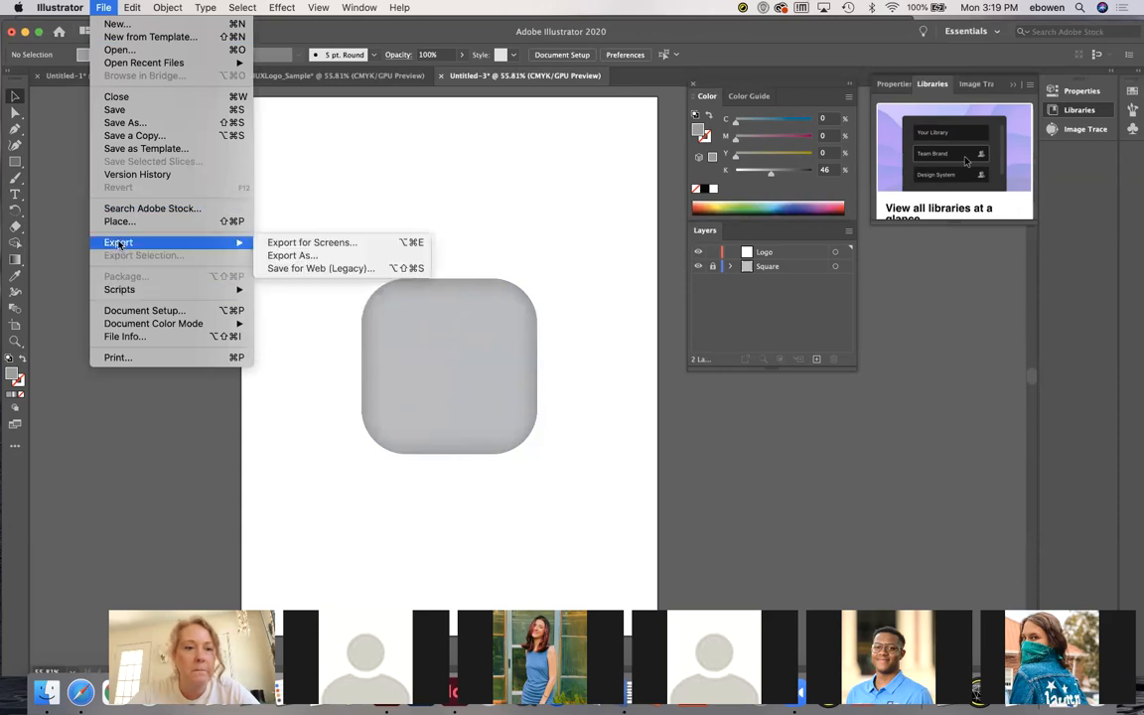
pyautogui.click(271, 256)
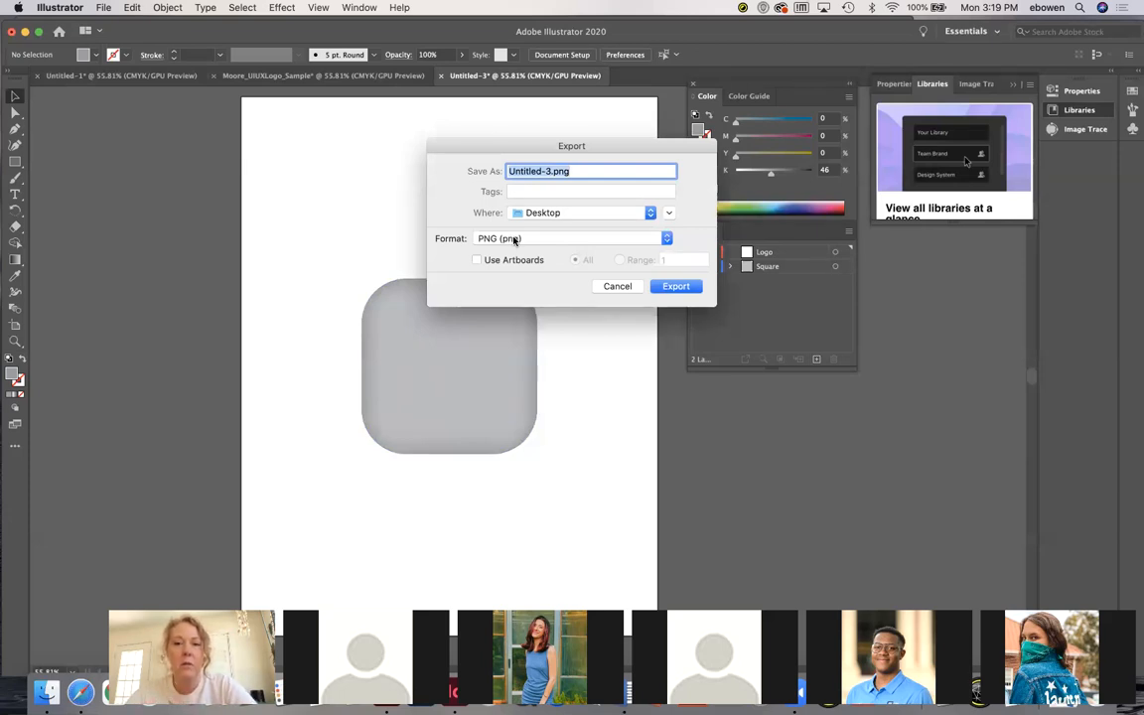
pyautogui.click(626, 287)
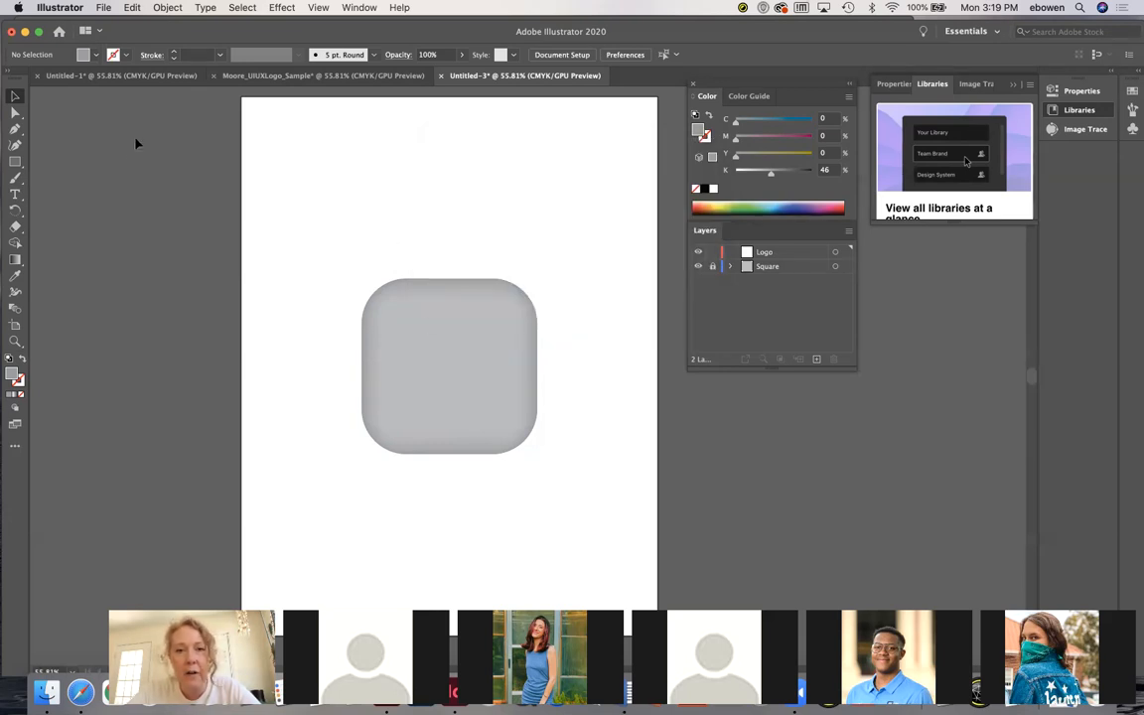
# View the Save As settings with the Adobe Illustrator (ai) format, and close them without saving
pyautogui.click(103, 7)
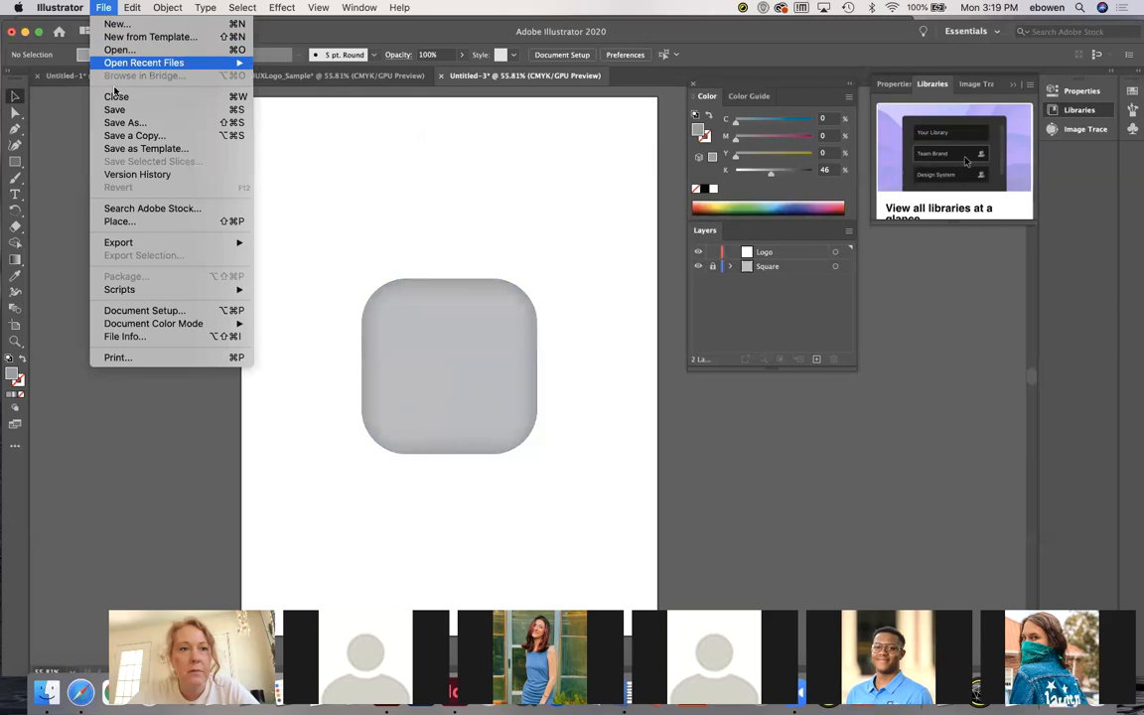
pyautogui.click(114, 122)
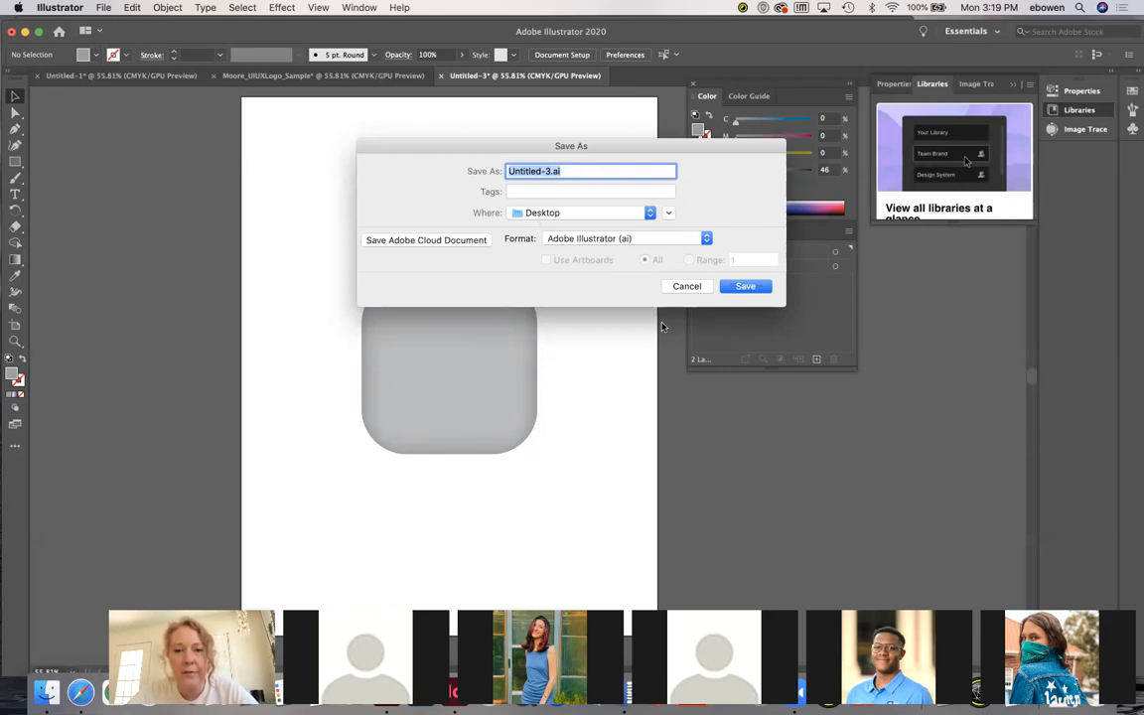
pyautogui.click(686, 286)
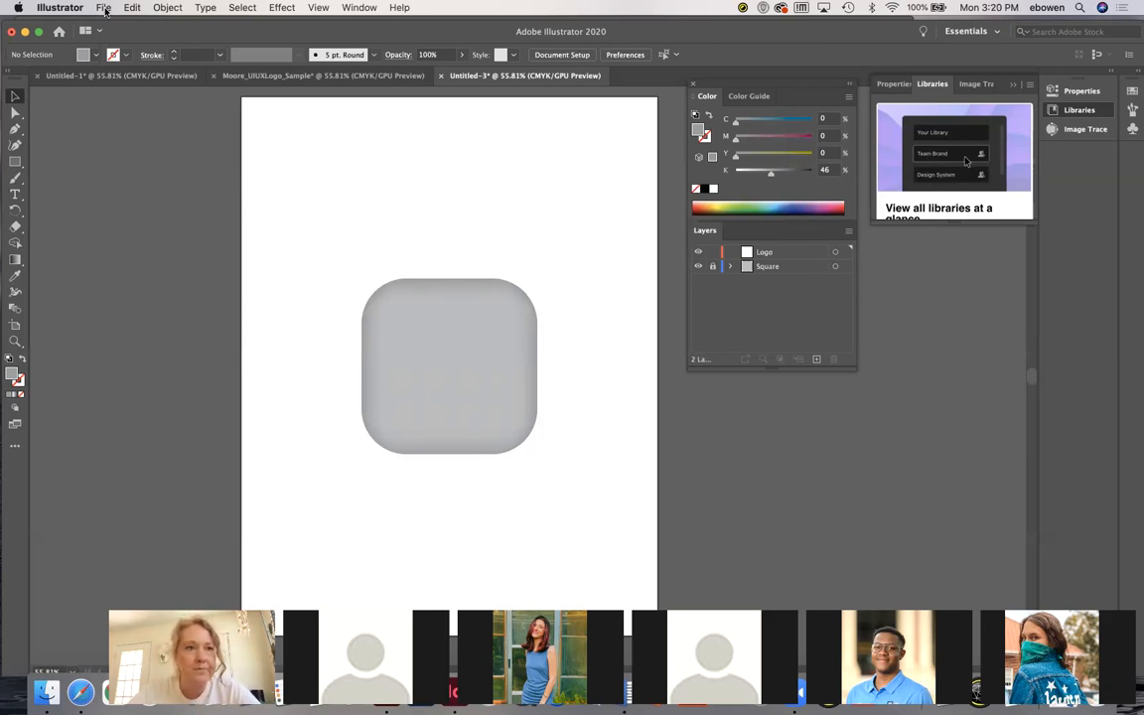
# Review the PNG export settings once more and cancel the export
pyautogui.click(104, 8)
pyautogui.moveTo(124, 242)
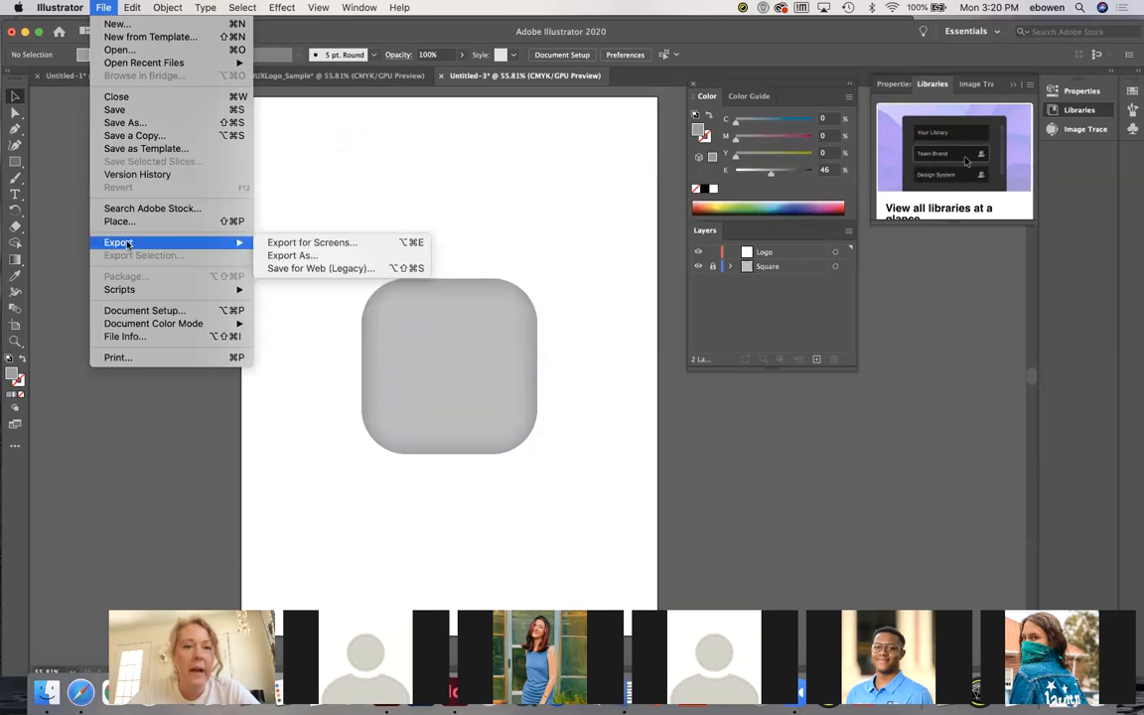
pyautogui.click(284, 255)
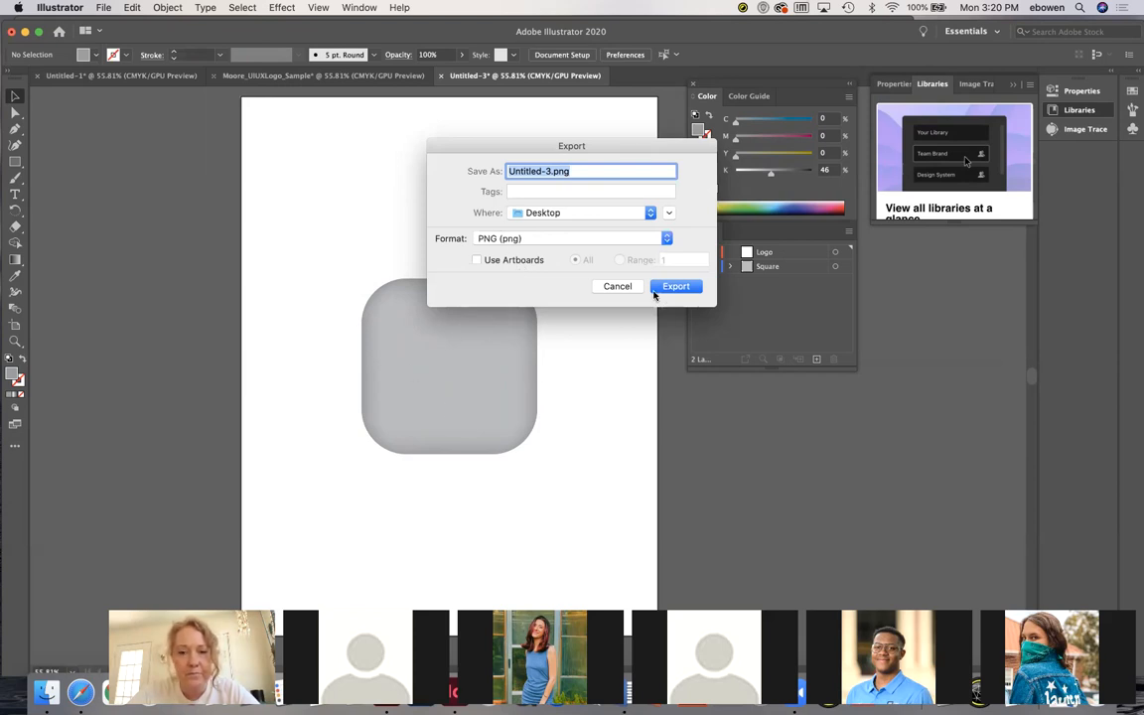
pyautogui.click(633, 288)
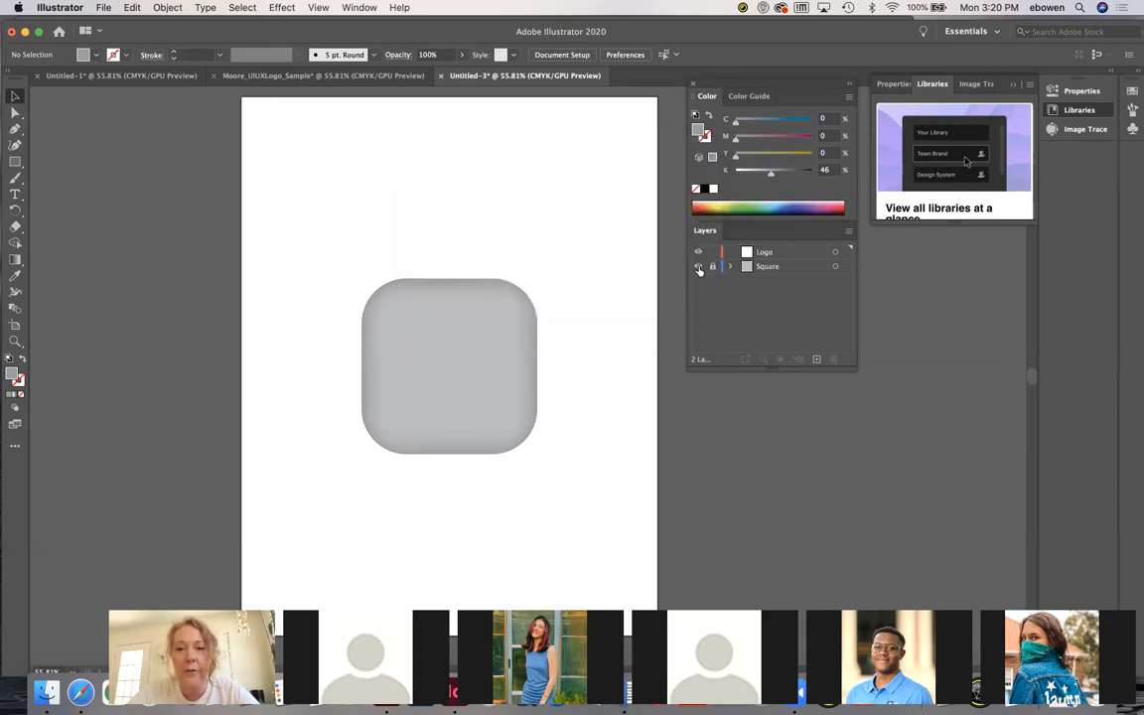
# Toggle the Square layer's visibility, look over the export choices while it is hidden, and show the layer again
pyautogui.click(698, 266)
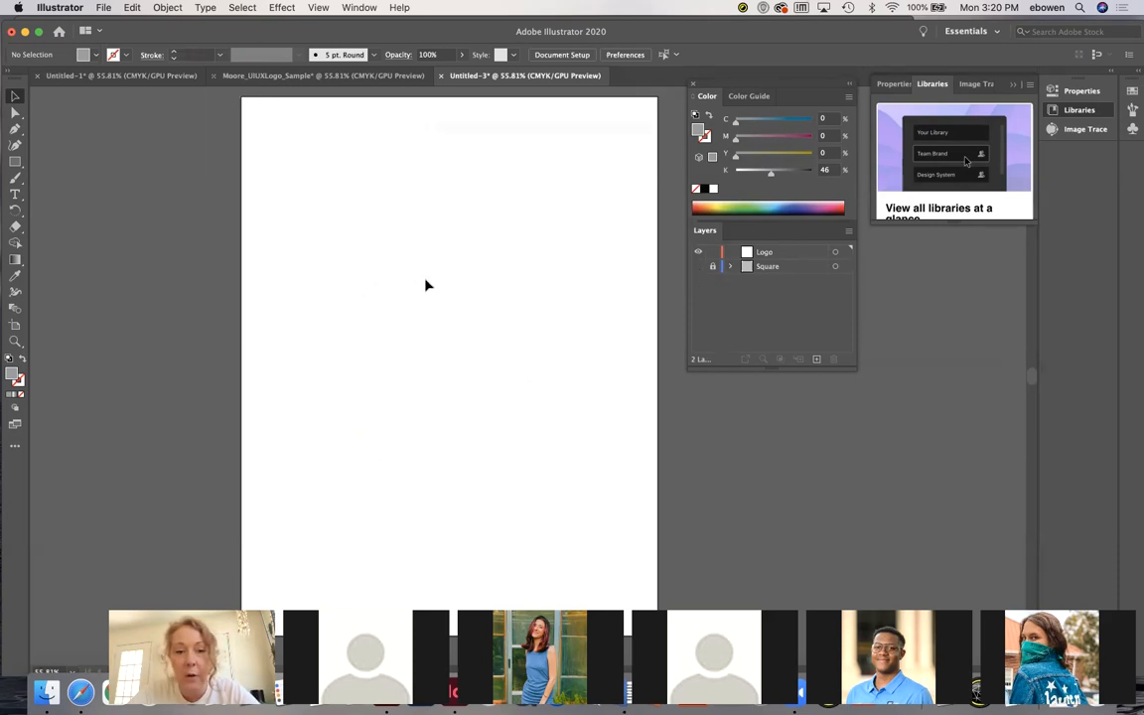
pyautogui.click(699, 266)
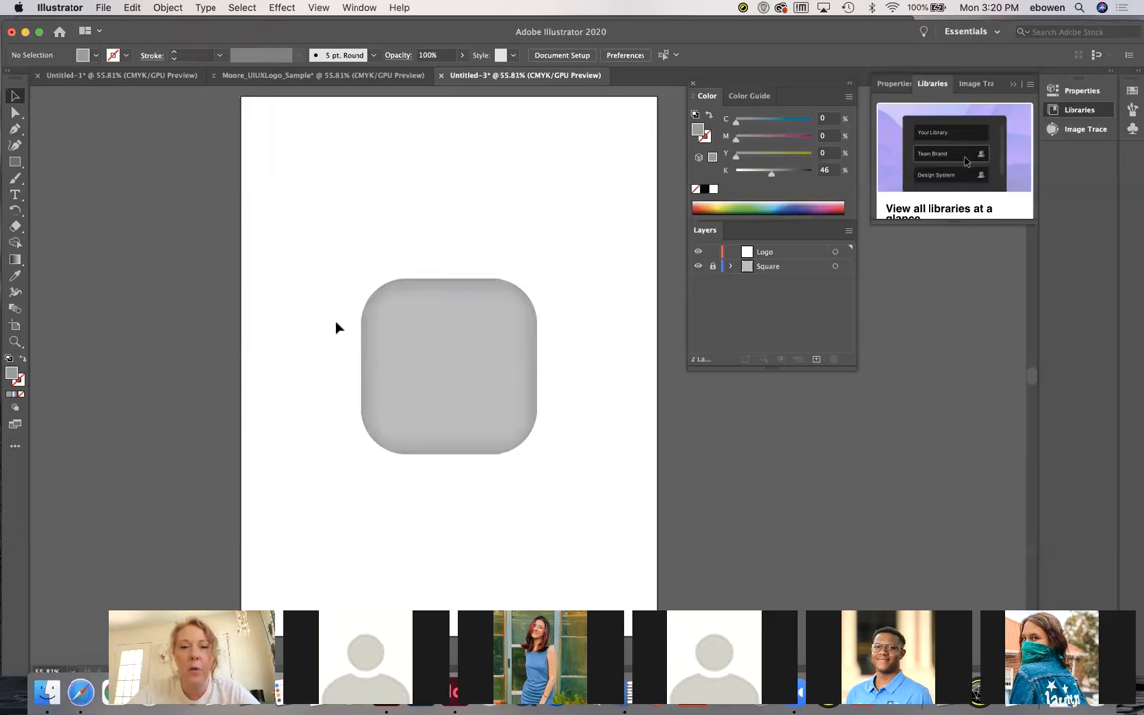
pyautogui.click(699, 266)
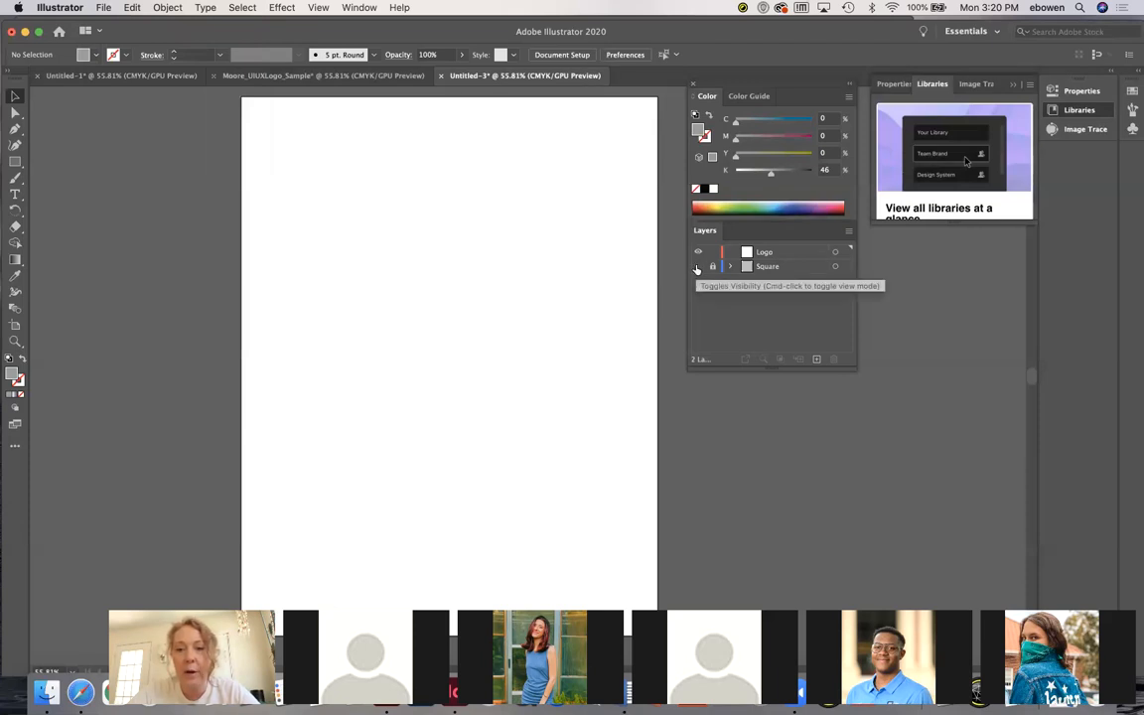
pyautogui.click(104, 7)
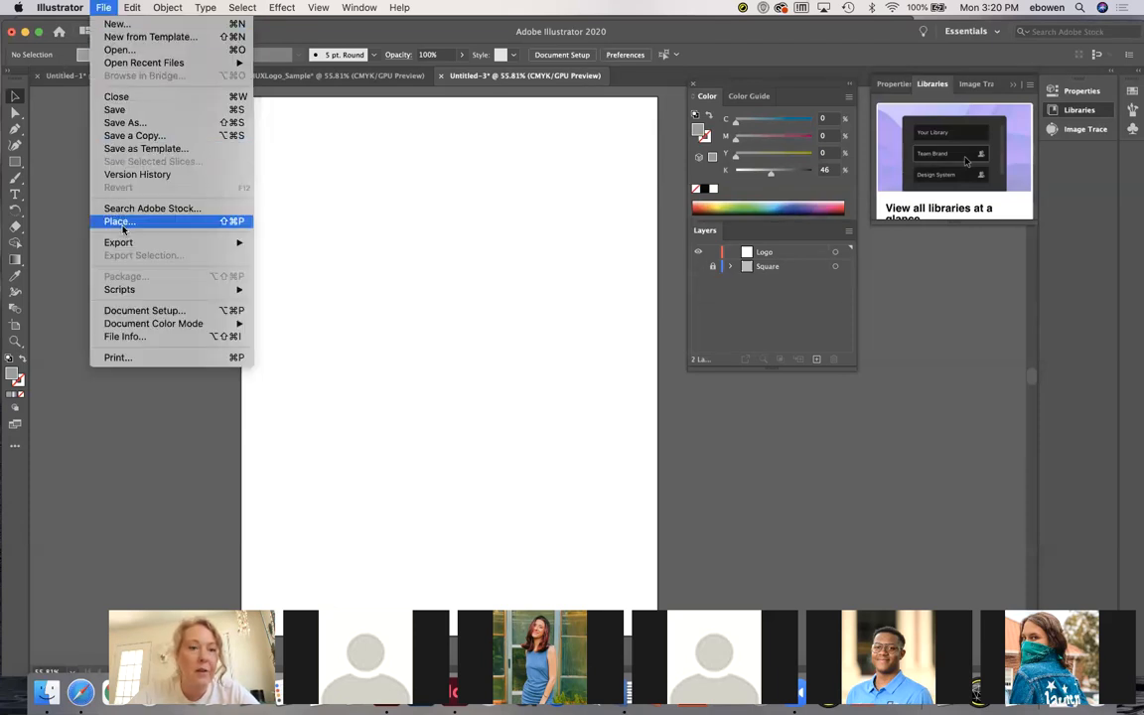
pyautogui.moveTo(256, 240)
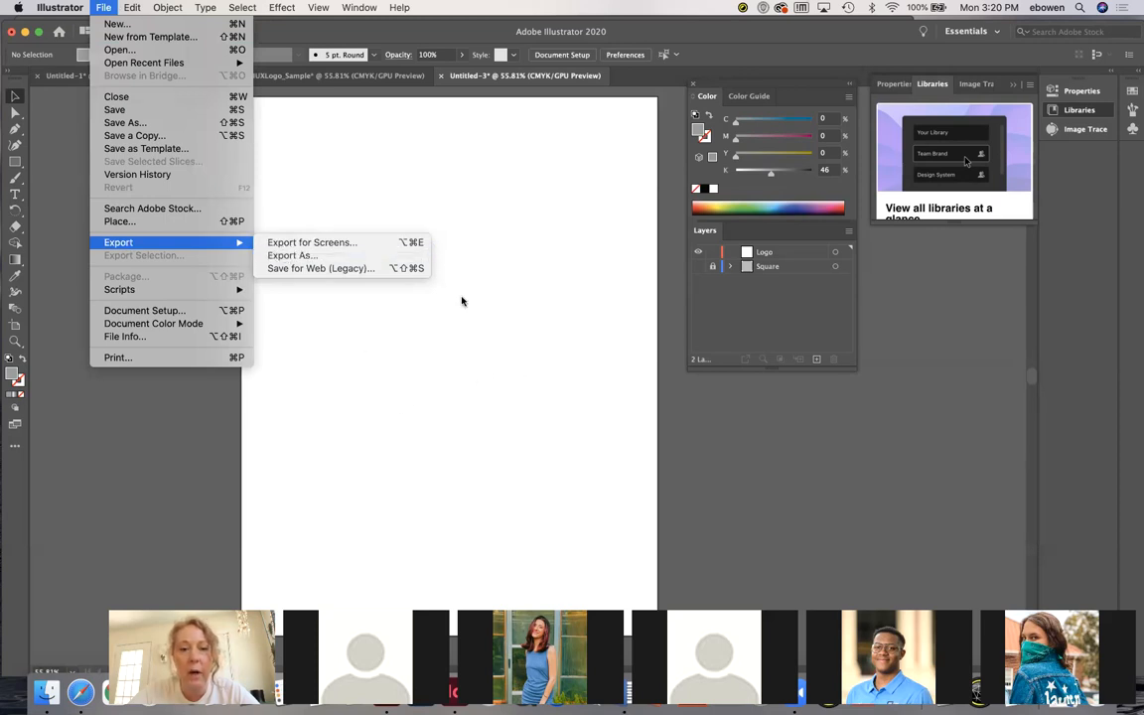
pyautogui.click(104, 7)
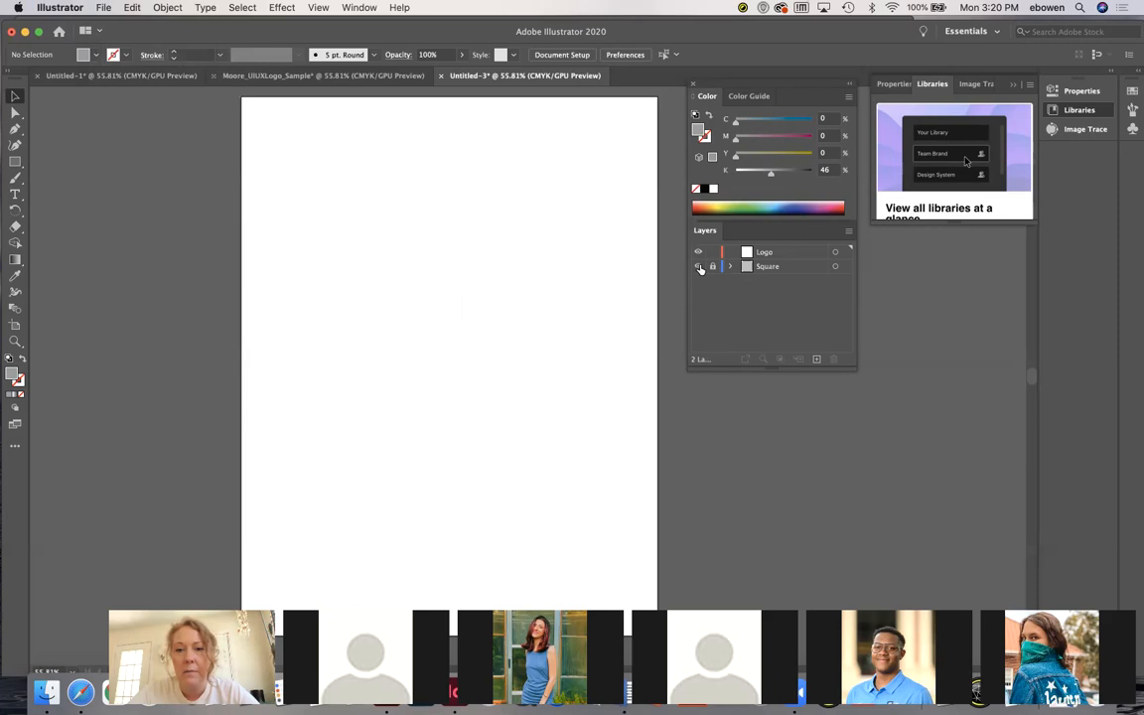
pyautogui.click(698, 266)
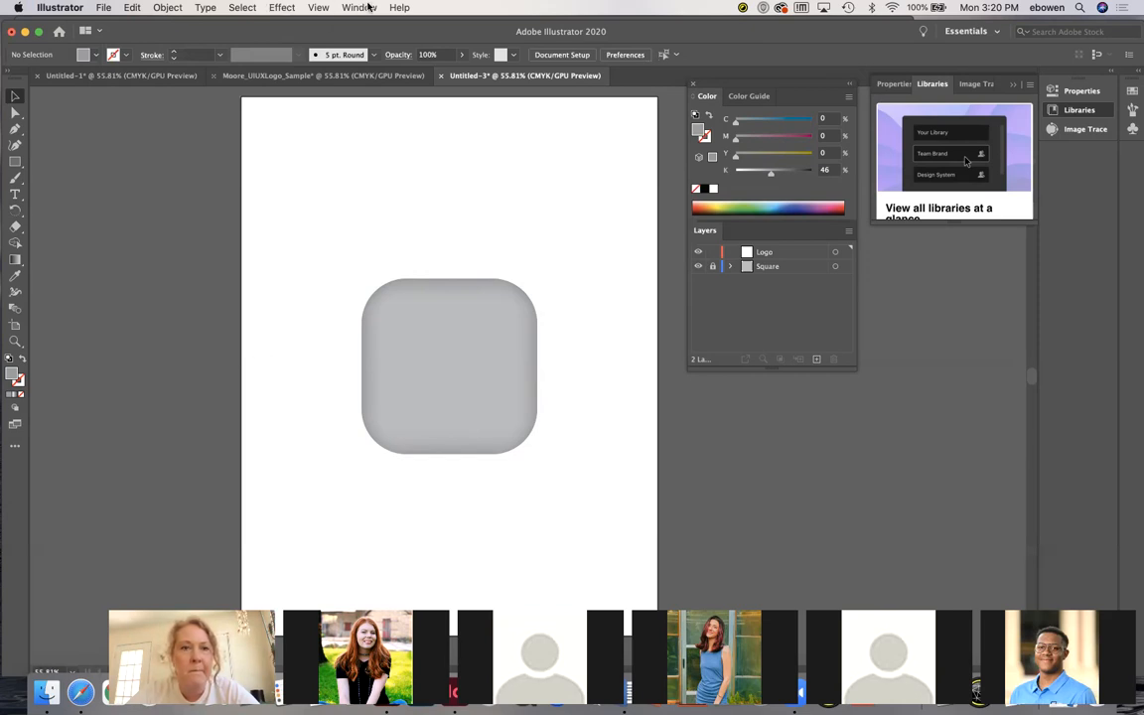
# Turn the Basic toolbar off and back on
pyautogui.click(360, 7)
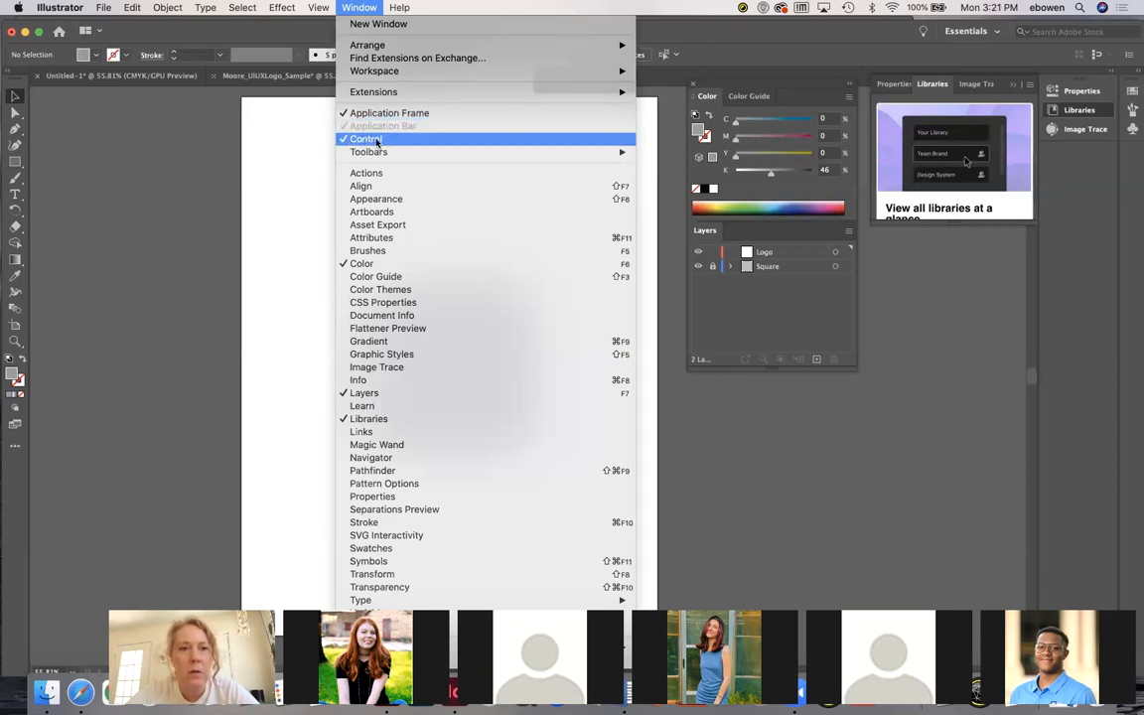
pyautogui.moveTo(369, 153)
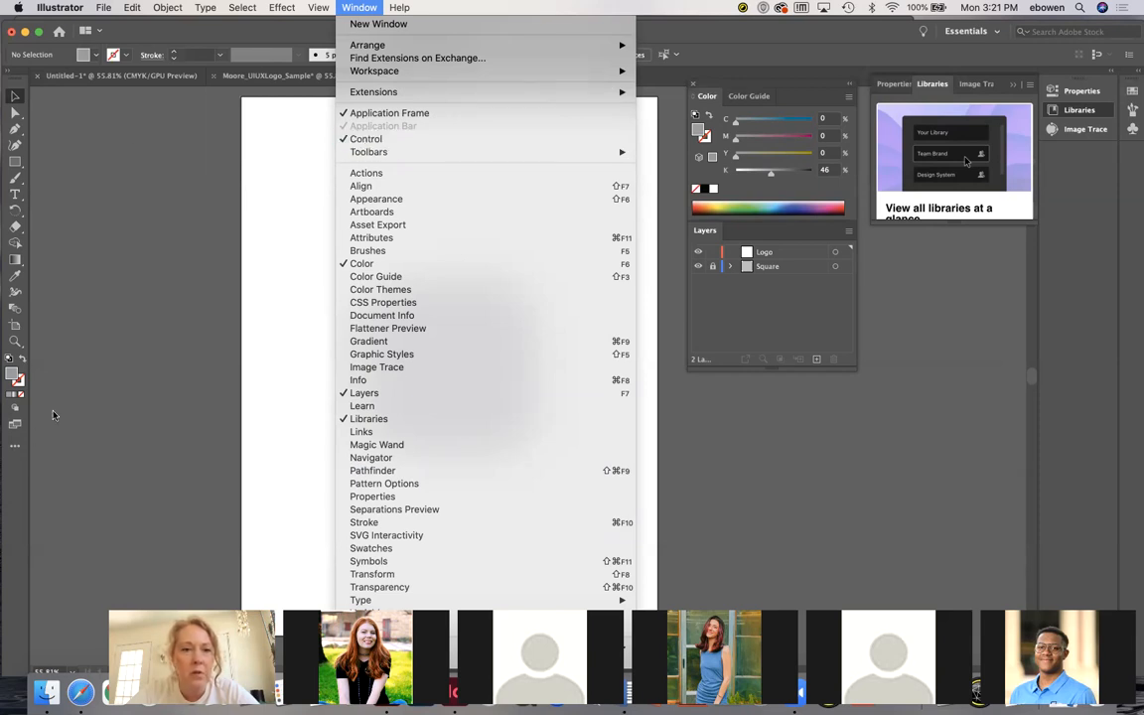
pyautogui.moveTo(541, 151)
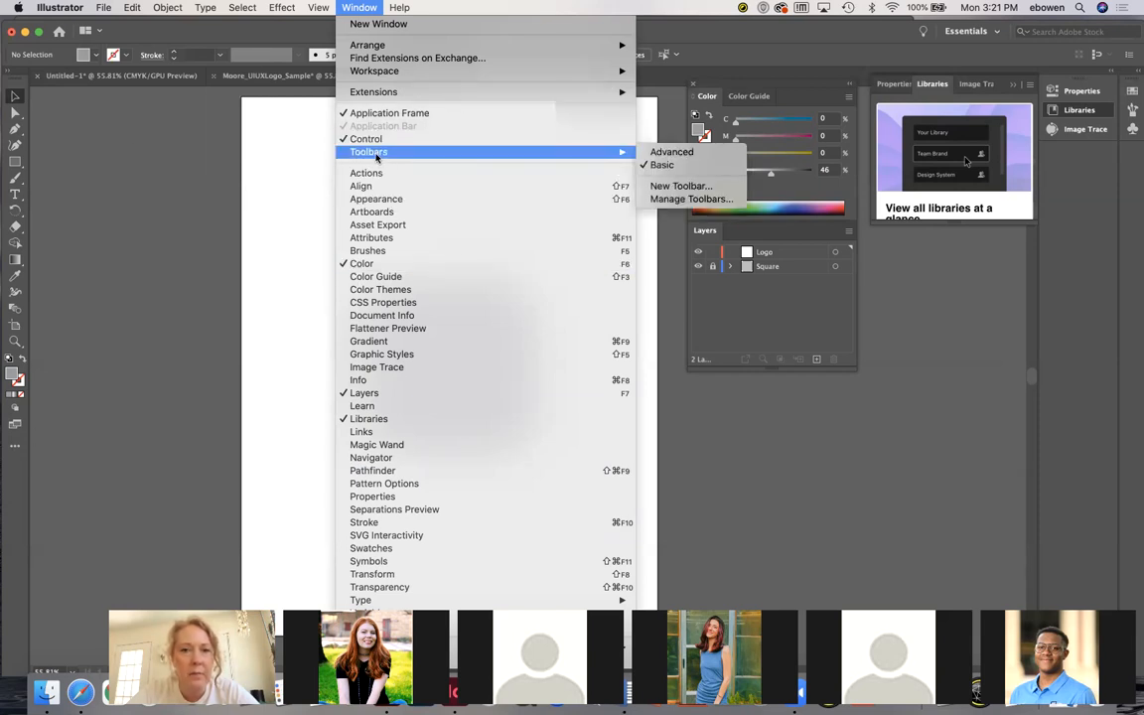
pyautogui.click(668, 167)
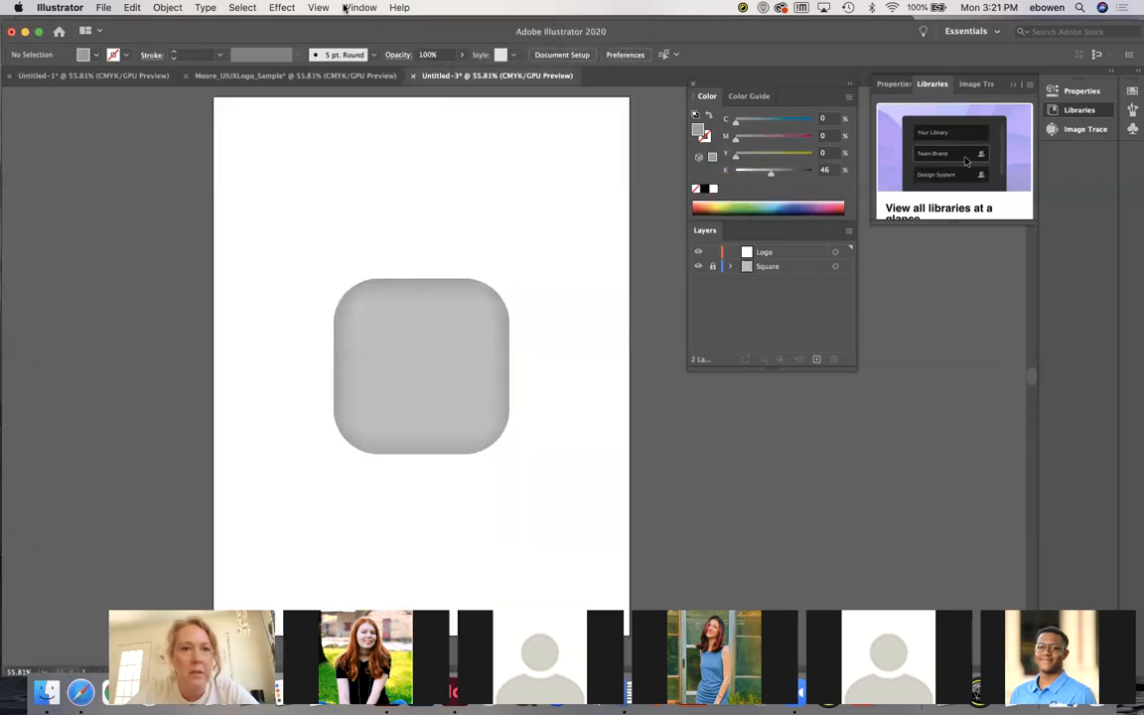
pyautogui.click(360, 7)
pyautogui.click(660, 164)
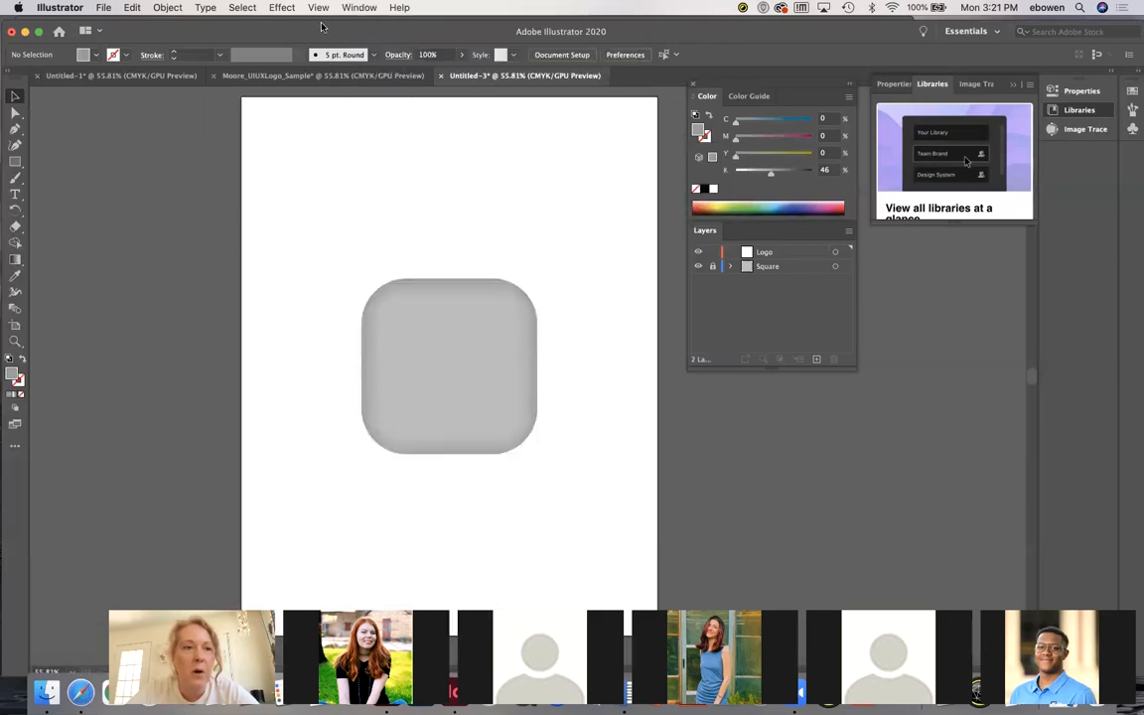
# Switch to the Advanced toolbar and activate the Rectangle tool
pyautogui.click(360, 7)
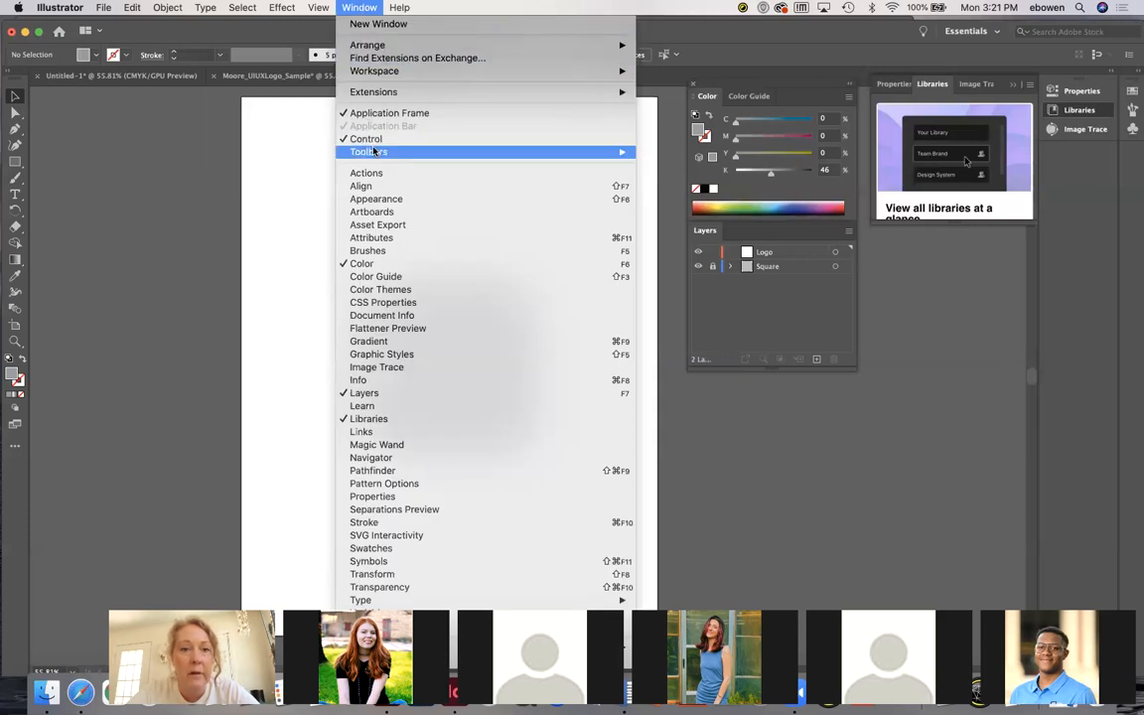
pyautogui.moveTo(370, 152)
pyautogui.click(672, 151)
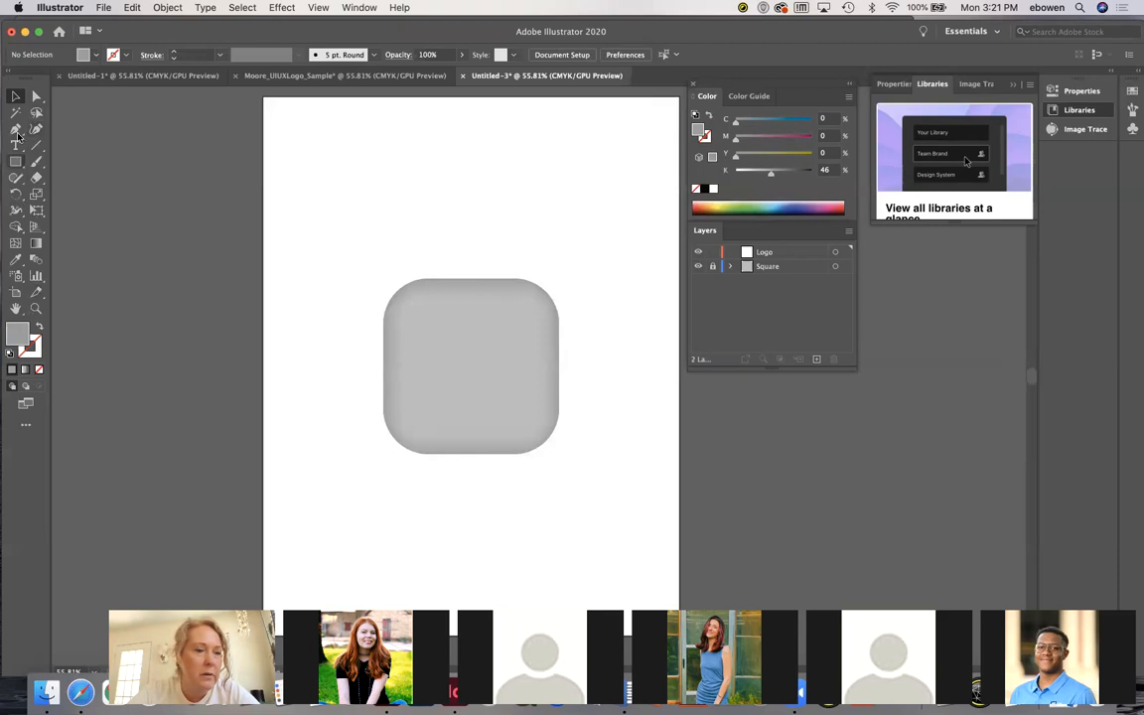
pyautogui.moveTo(15, 162); pyautogui.dragTo(55, 166)
pyautogui.click(384, 298)
pyautogui.click(489, 346)
# Switch to the Basic toolbar and activate the Selection tool
pyautogui.click(359, 8)
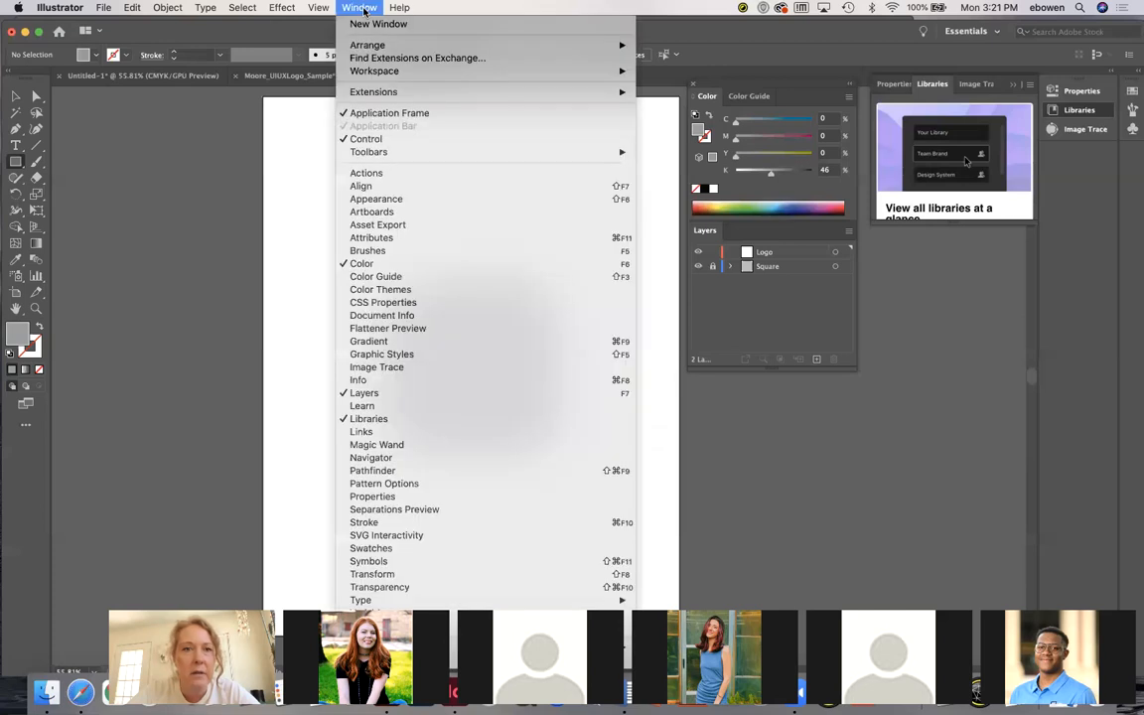
pyautogui.moveTo(339, 151)
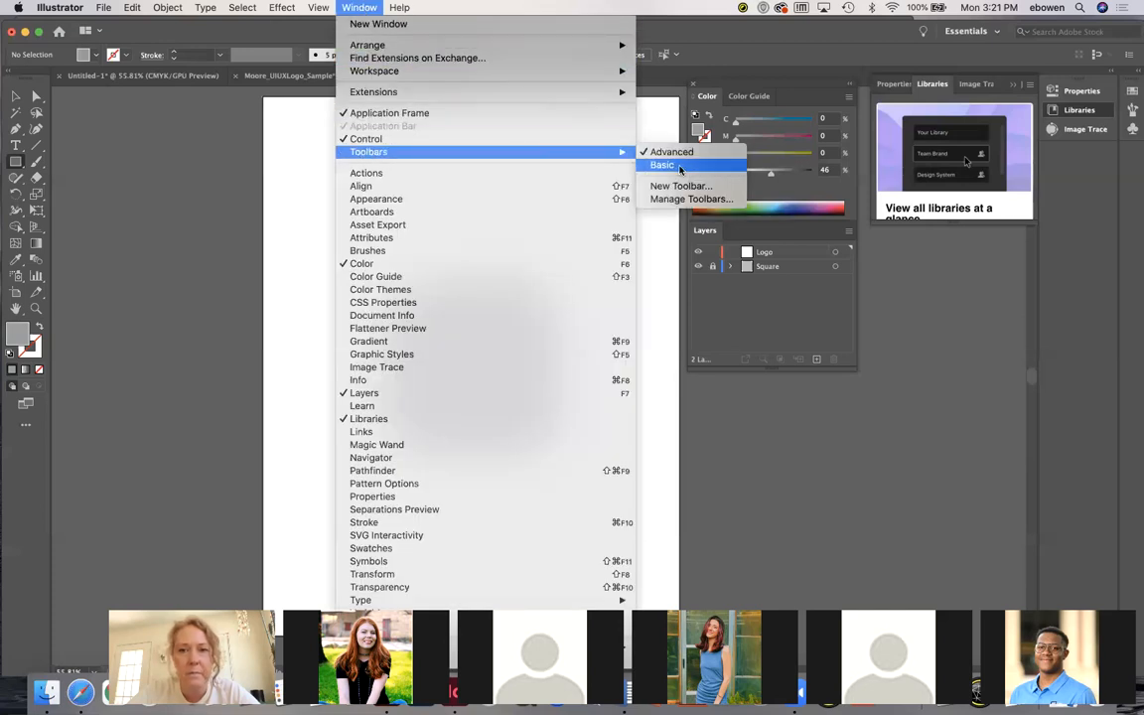
pyautogui.click(674, 166)
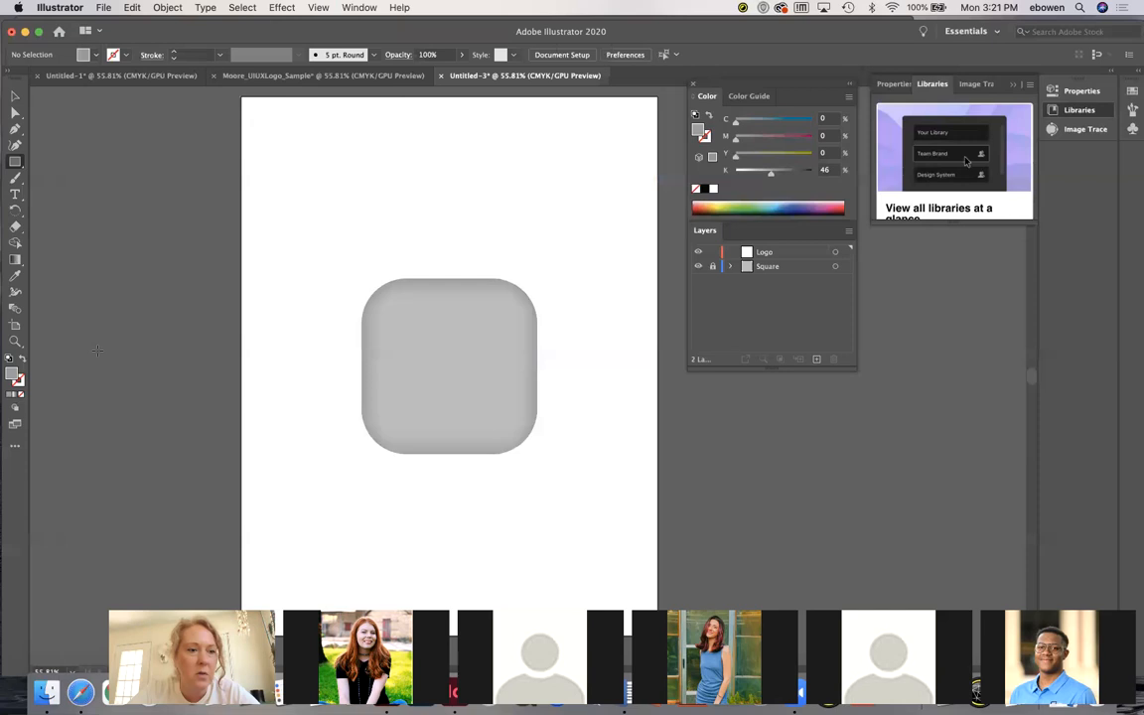
pyautogui.click(15, 96)
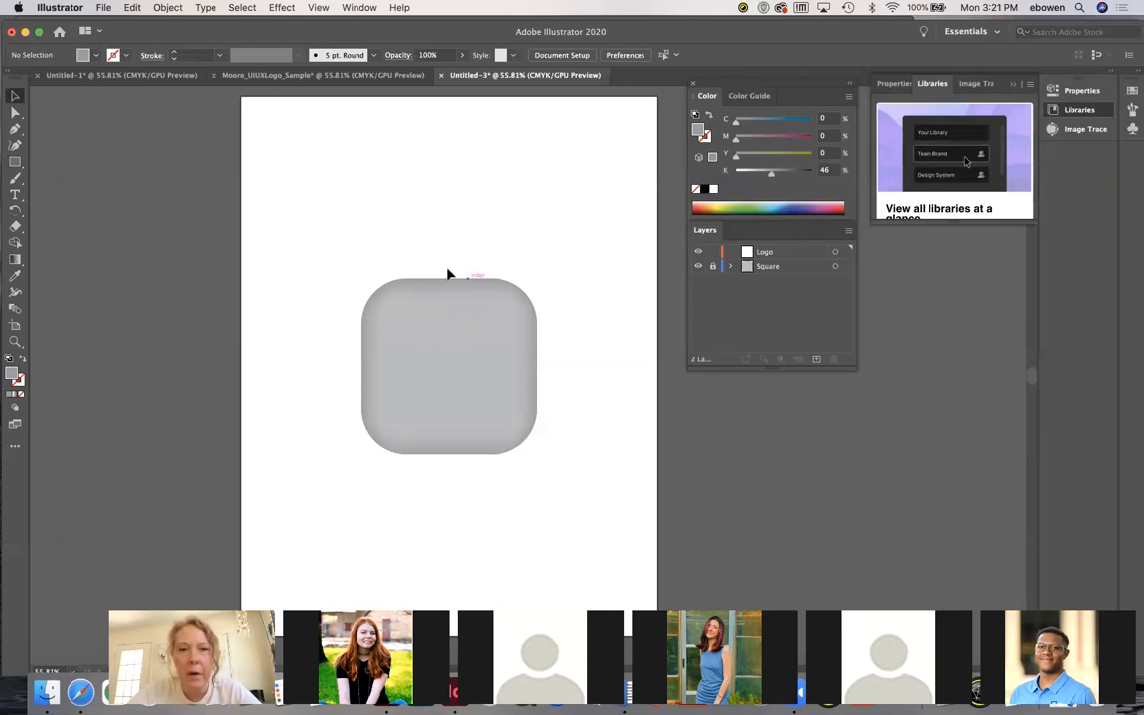
# Put the Illustrator window away and bring the open Moore_UIUX_Sample document in InDesign to the front
pyautogui.click(25, 33)
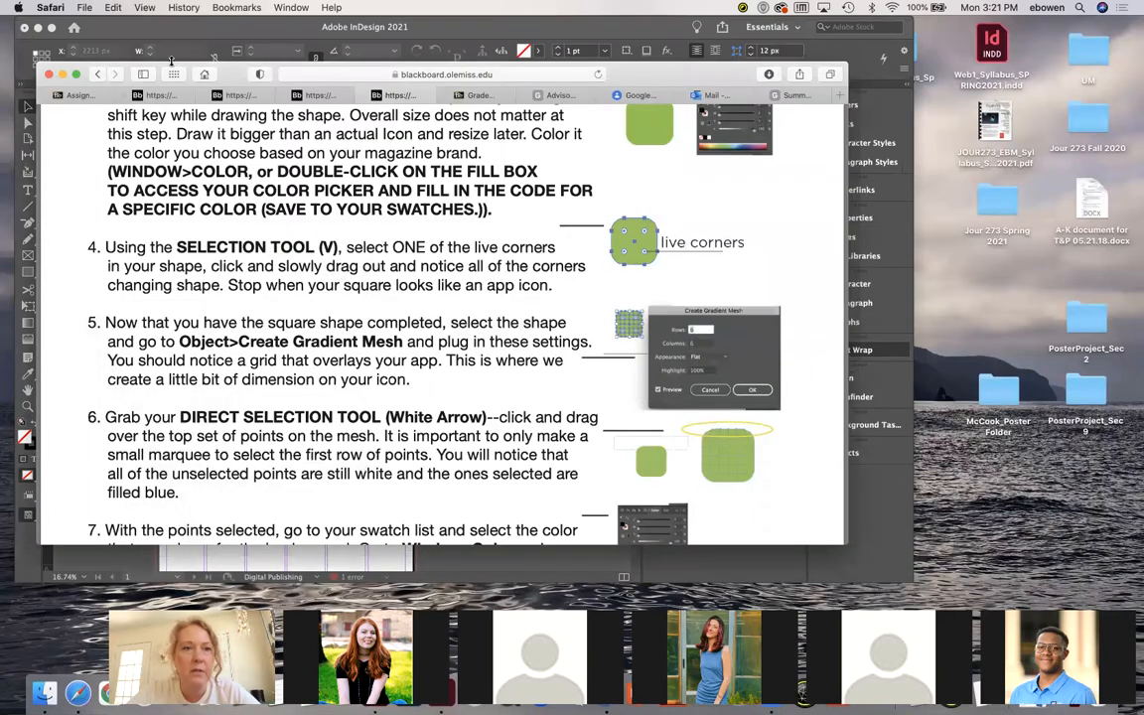
pyautogui.click(459, 578)
pyautogui.scroll(4, 287, 126)
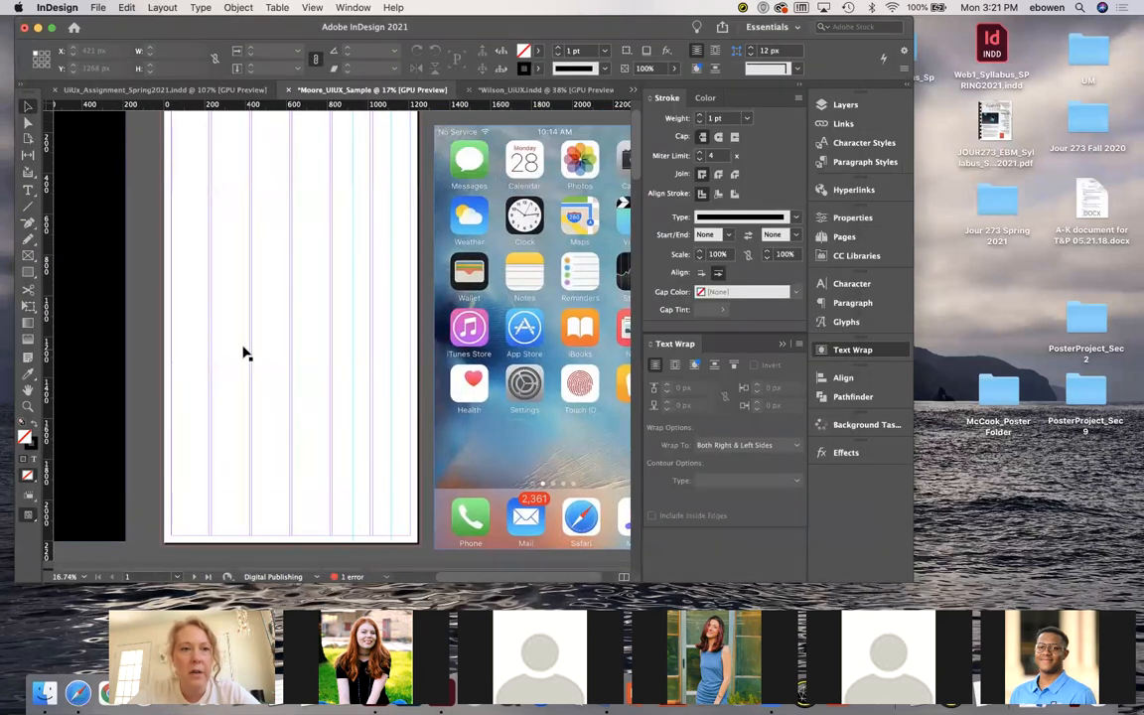
# Set up a new document from the mobile iPhone 8/7/6 Plus preset and name it Moore_UIUX_Sample
pyautogui.click(99, 8)
pyautogui.moveTo(109, 23)
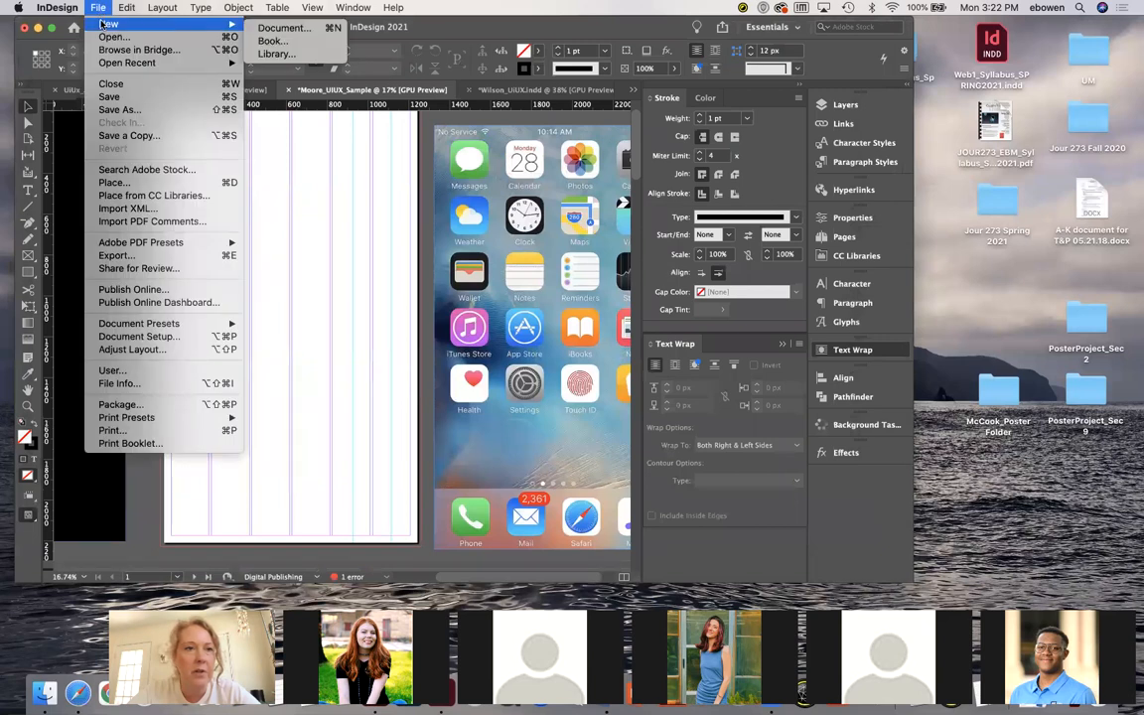
pyautogui.click(266, 26)
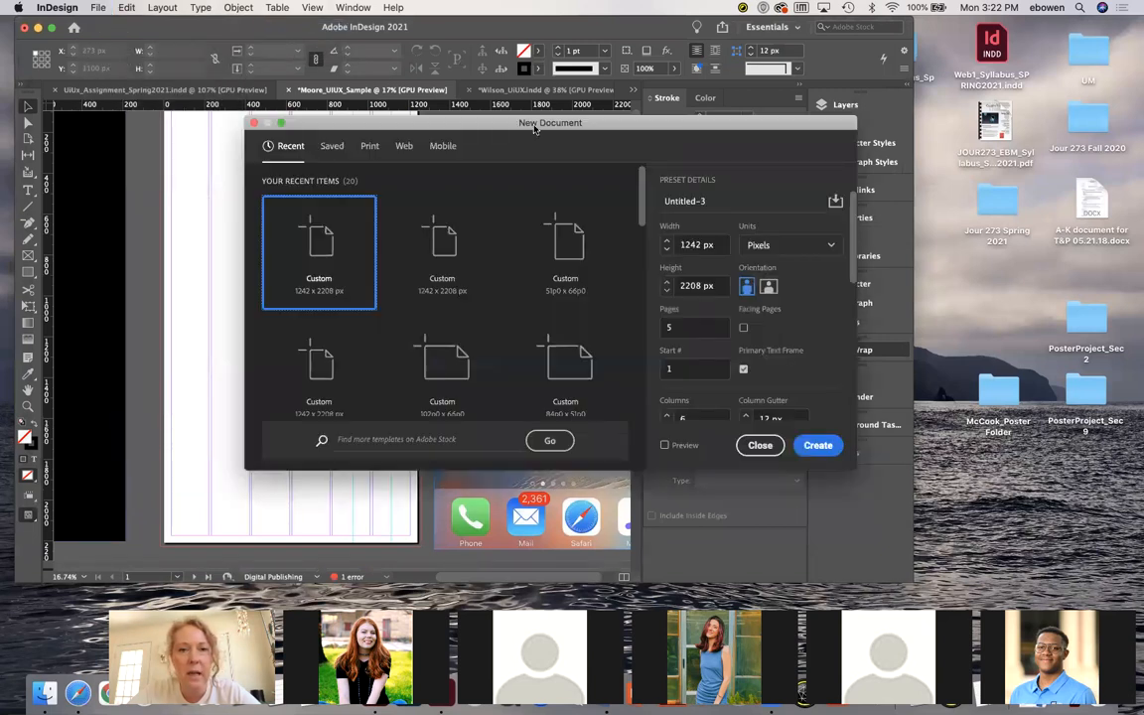
pyautogui.click(440, 147)
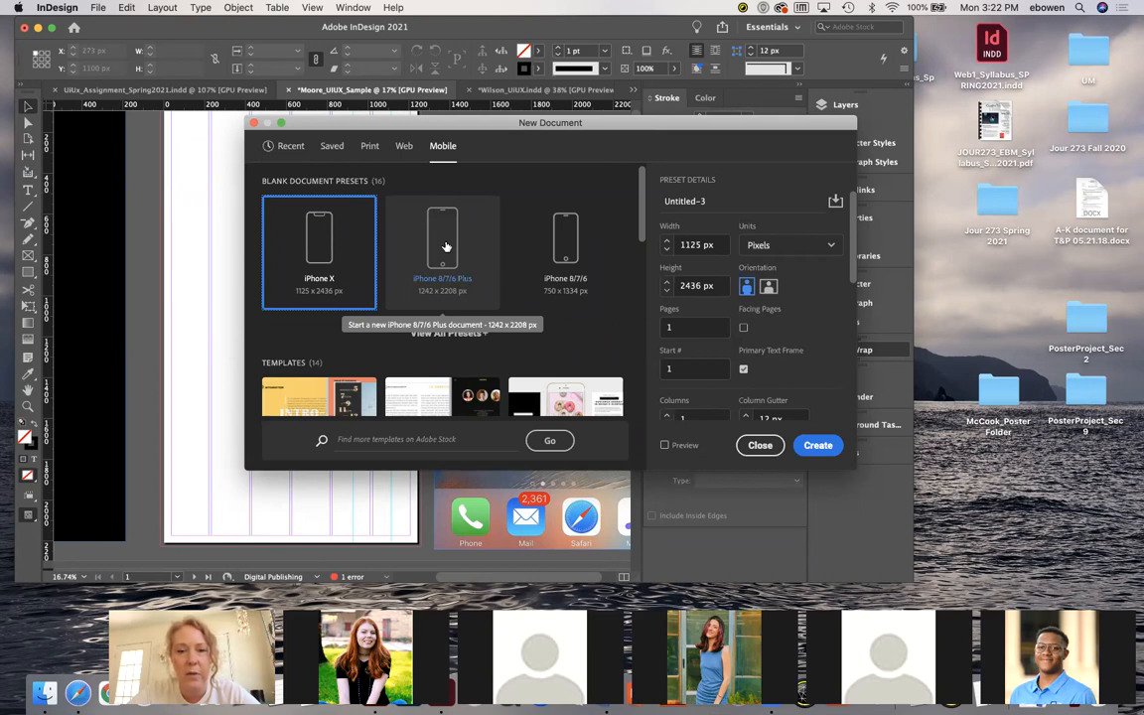
pyautogui.click(446, 246)
pyautogui.click(717, 203)
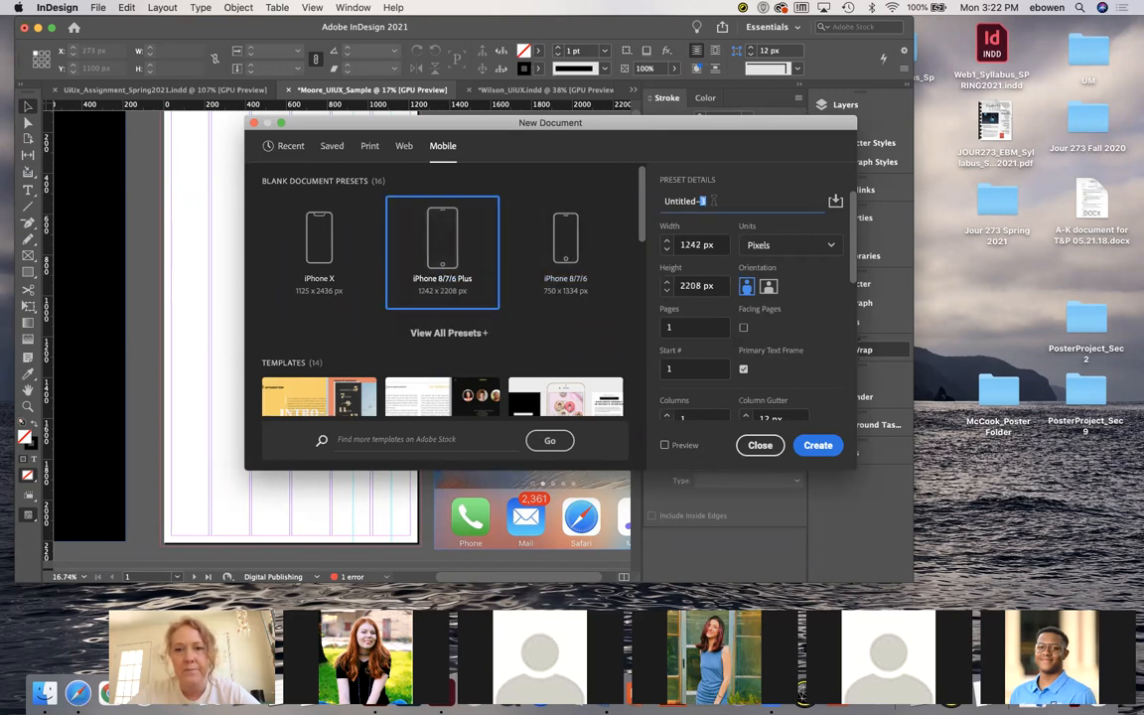
pyautogui.write('Moore_UIUX')
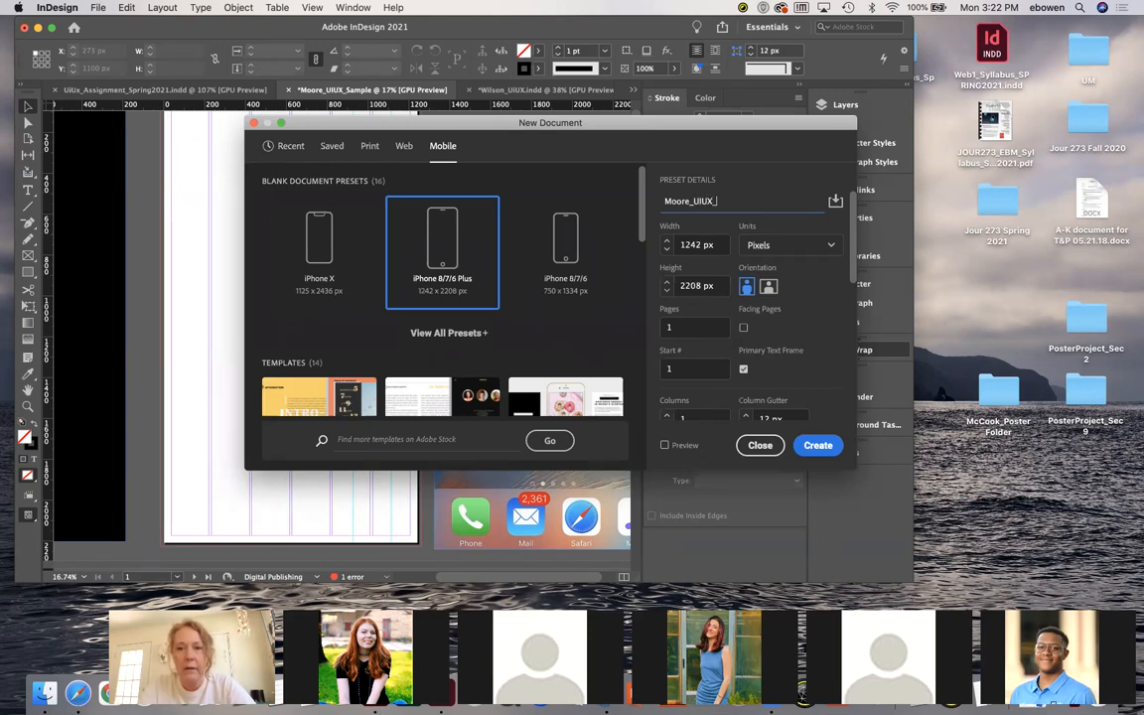
pyautogui.write('_Sample')
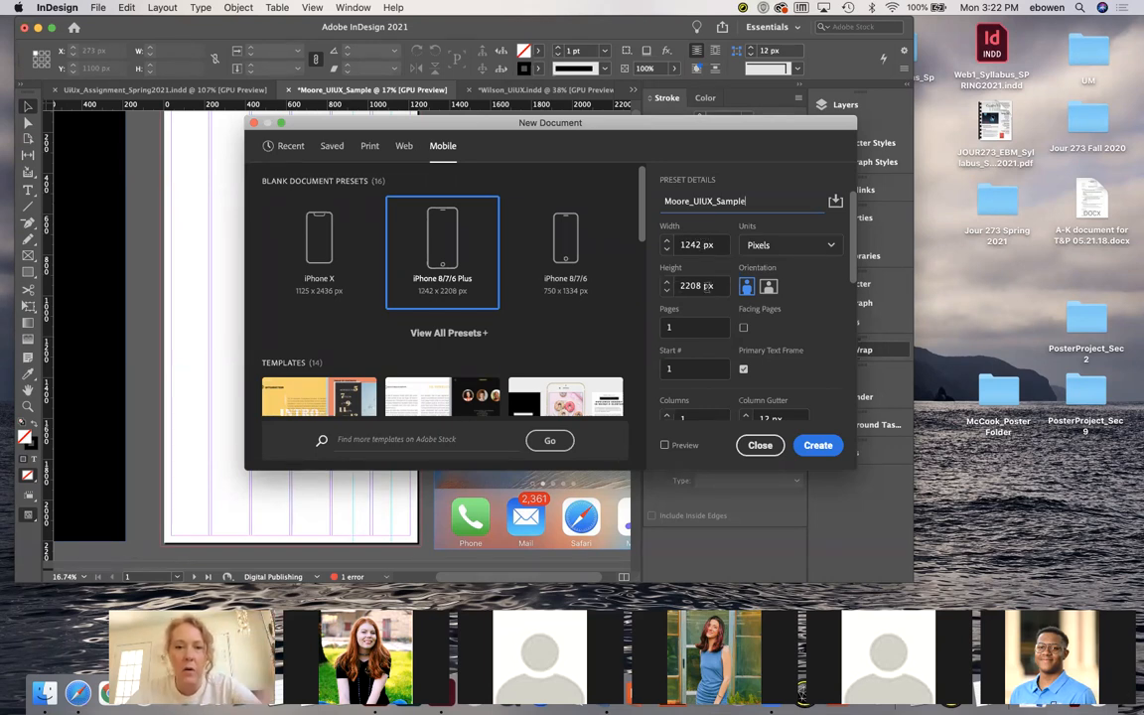
# Set the new document to 5 pages with 6 columns
pyautogui.click(674, 327)
pyautogui.write('5')
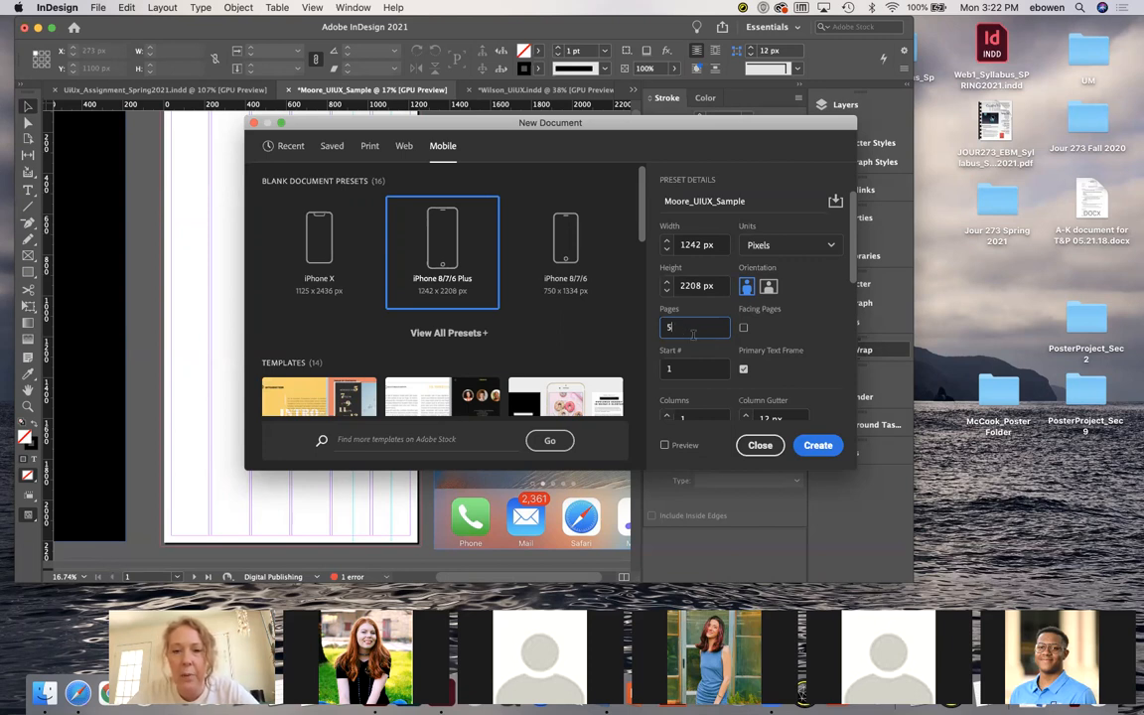
pyautogui.scroll(-5, 693, 355)
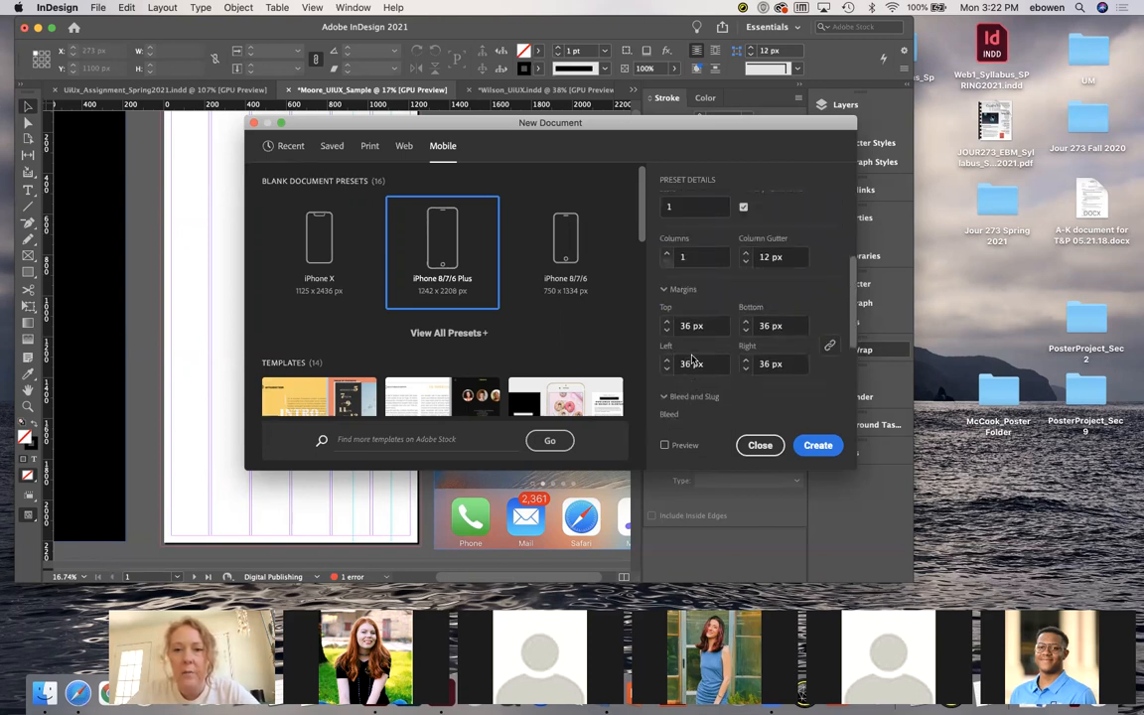
pyautogui.click(667, 255)
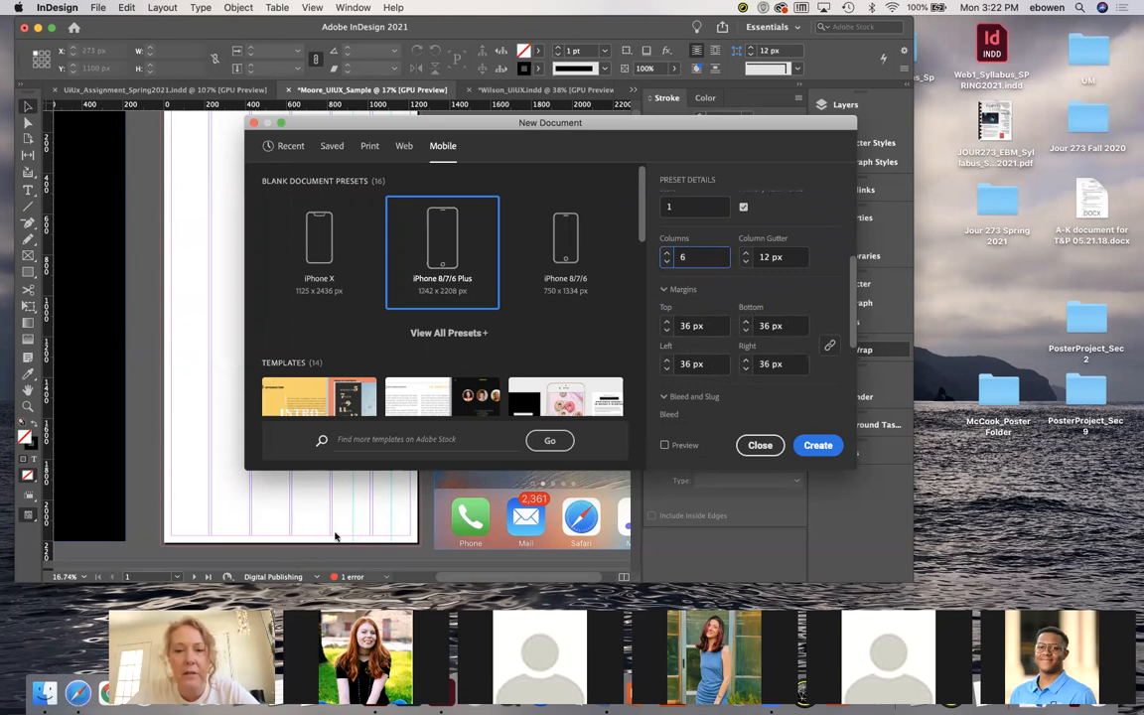
# Set the new document's bleed to 16 px on all sides and create the document
pyautogui.scroll(-4, 727, 310)
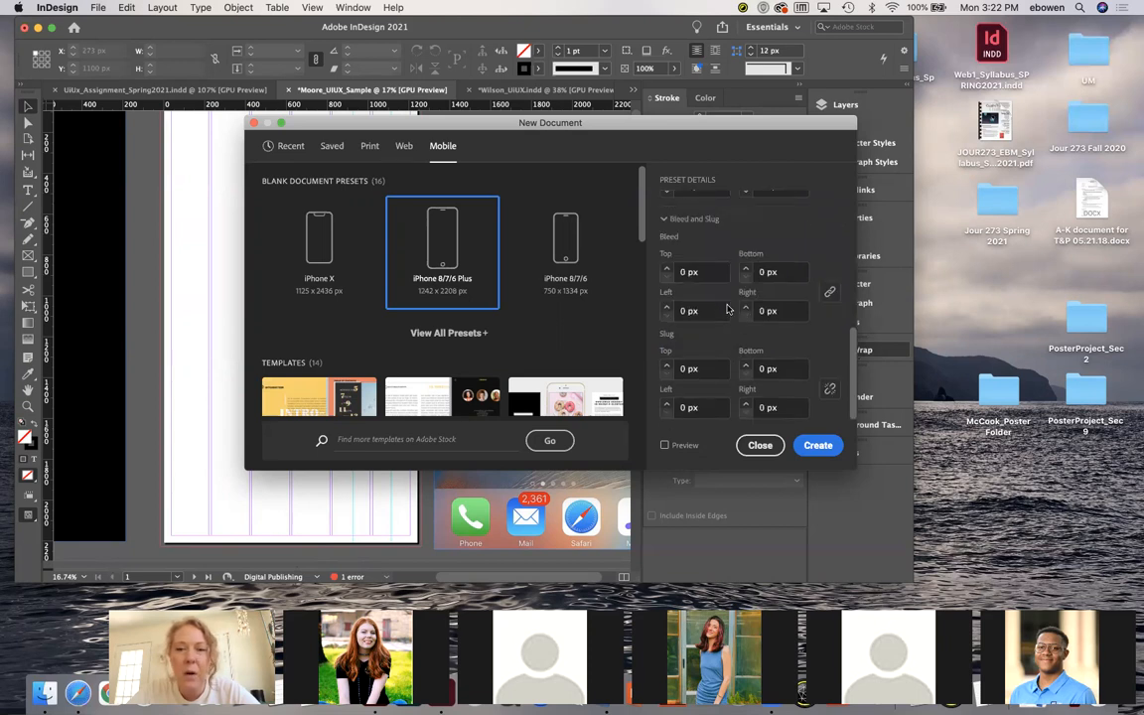
pyautogui.click(666, 268)
pyautogui.click(667, 268)
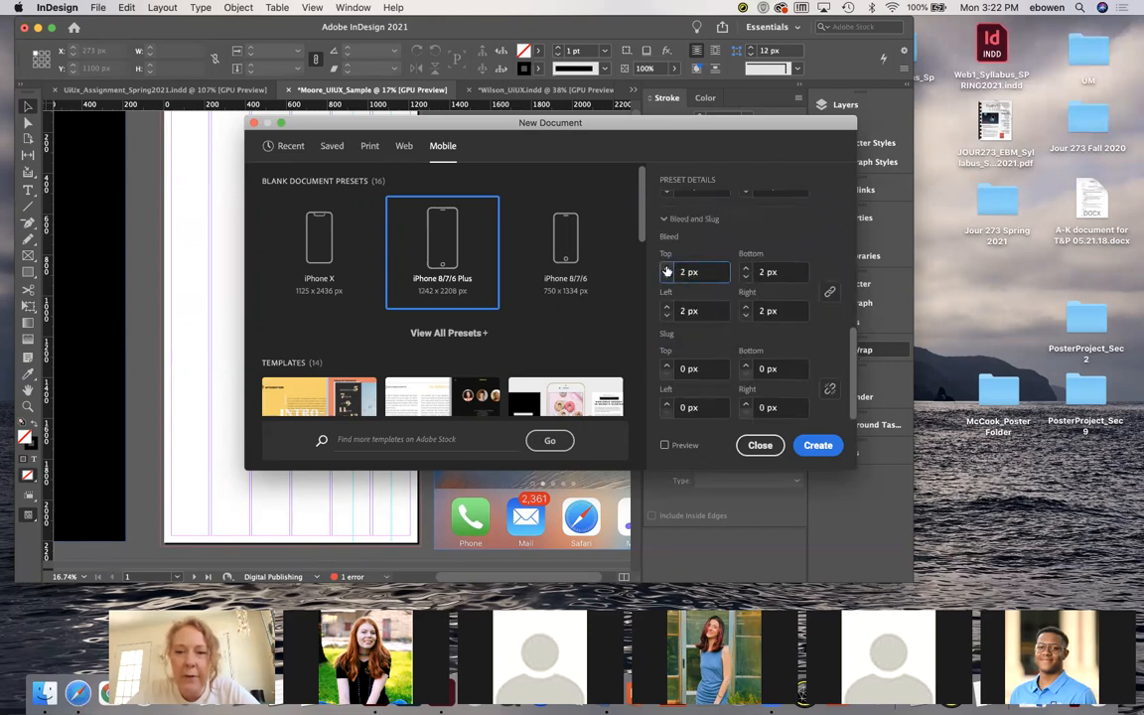
pyautogui.click(667, 269)
pyautogui.click(667, 269)
pyautogui.click(667, 268)
pyautogui.click(667, 268)
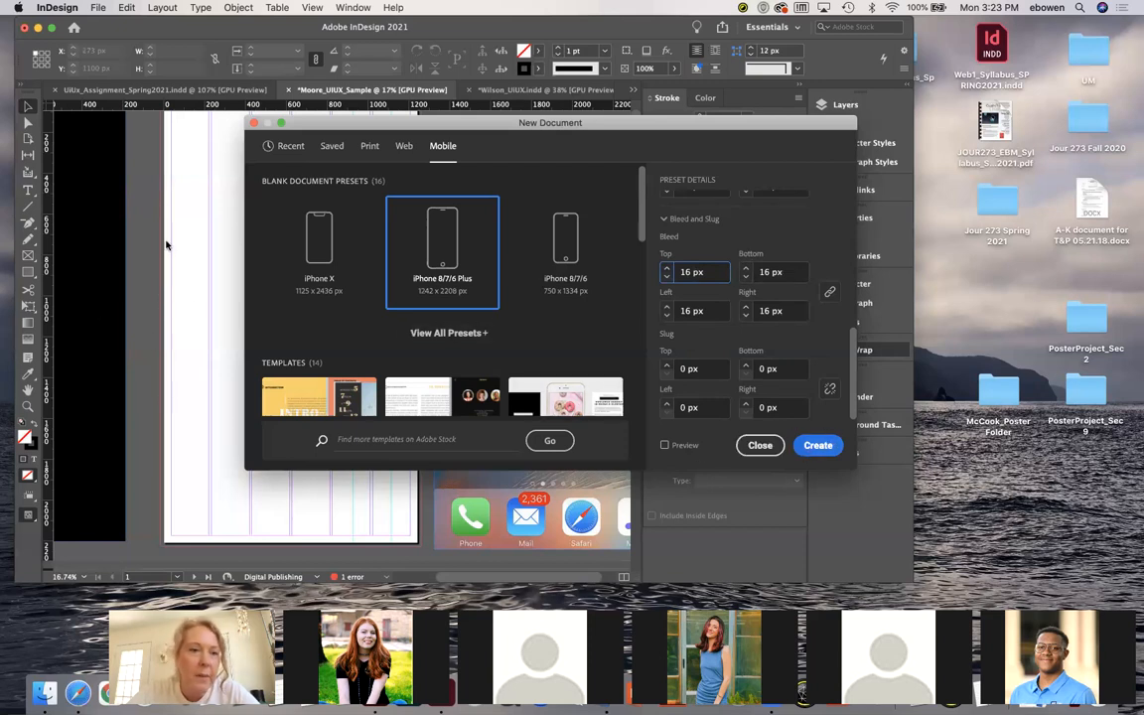
pyautogui.scroll(10, 164, 246)
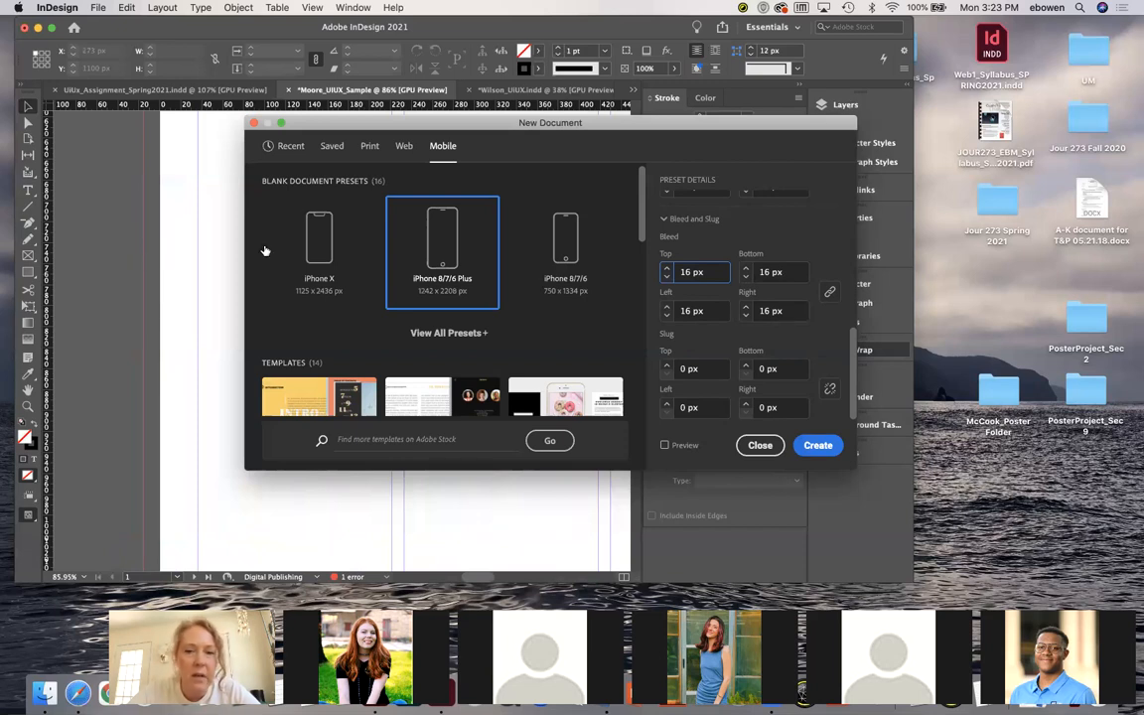
pyautogui.press('Return')
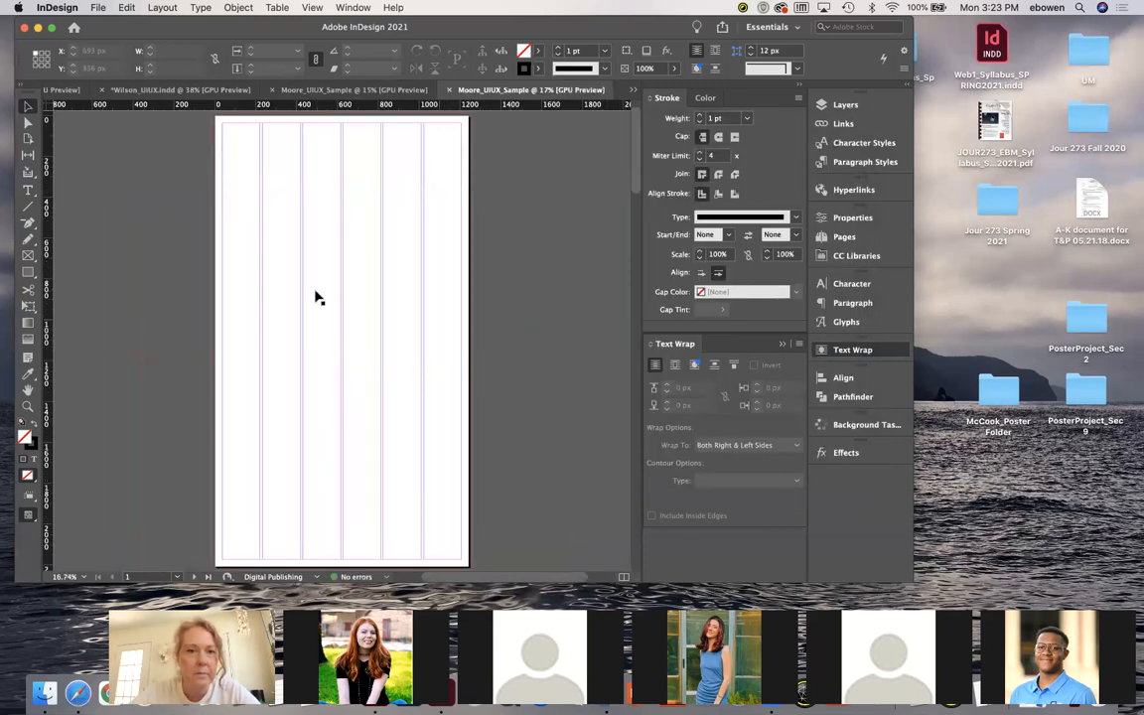
# Look over the pages of the new document and of the earlier blank Moore_UIUX_Sample document
pyautogui.scroll(-5, 317, 299)
pyautogui.scroll(-3, 317, 299)
pyautogui.scroll(-2, 316, 299)
pyautogui.scroll(-5, 317, 299)
pyautogui.scroll(-1, 316, 299)
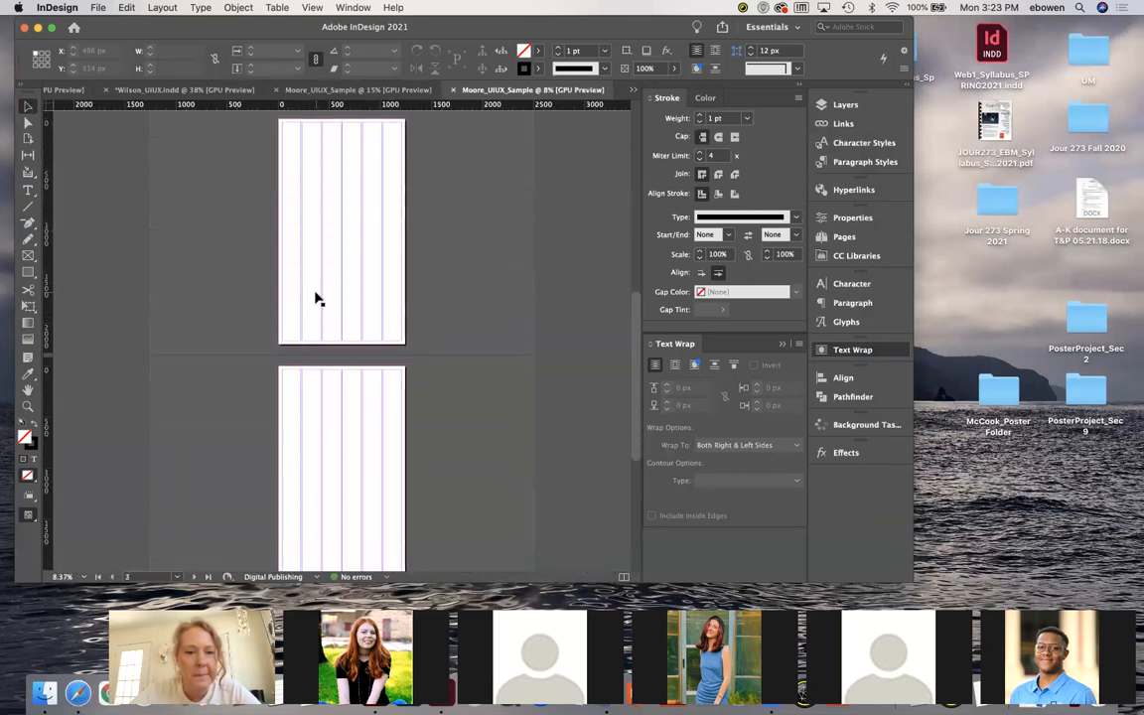
pyautogui.scroll(3, 317, 299)
pyautogui.click(322, 94)
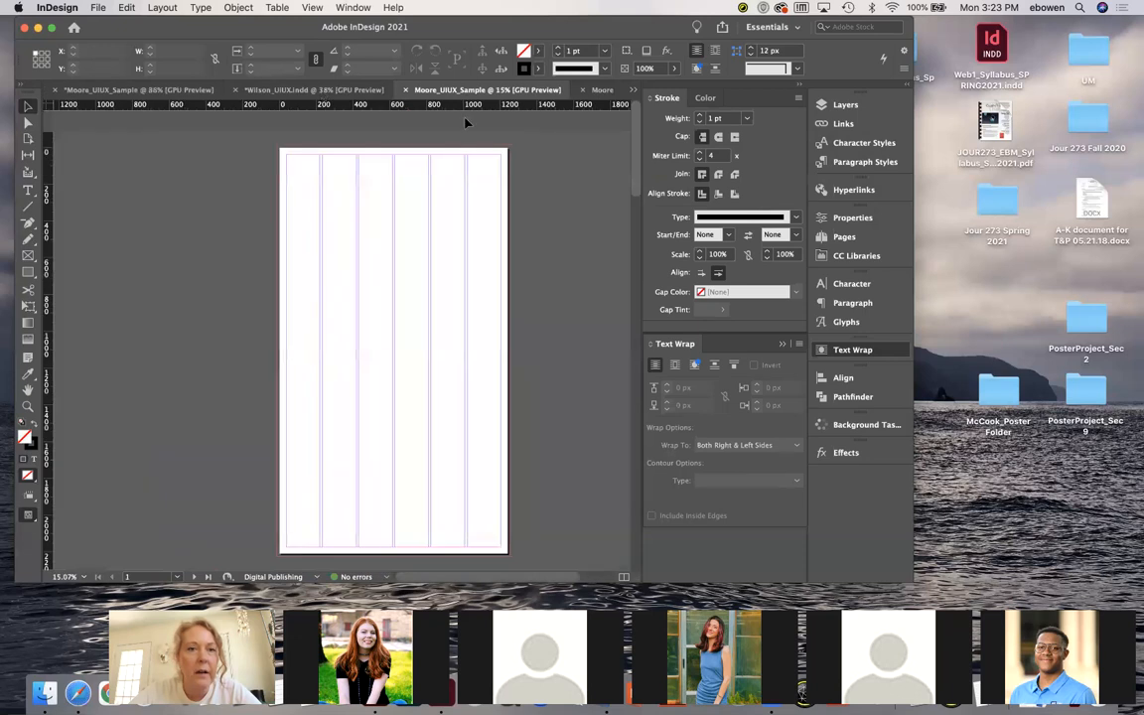
pyautogui.scroll(-3, 419, 281)
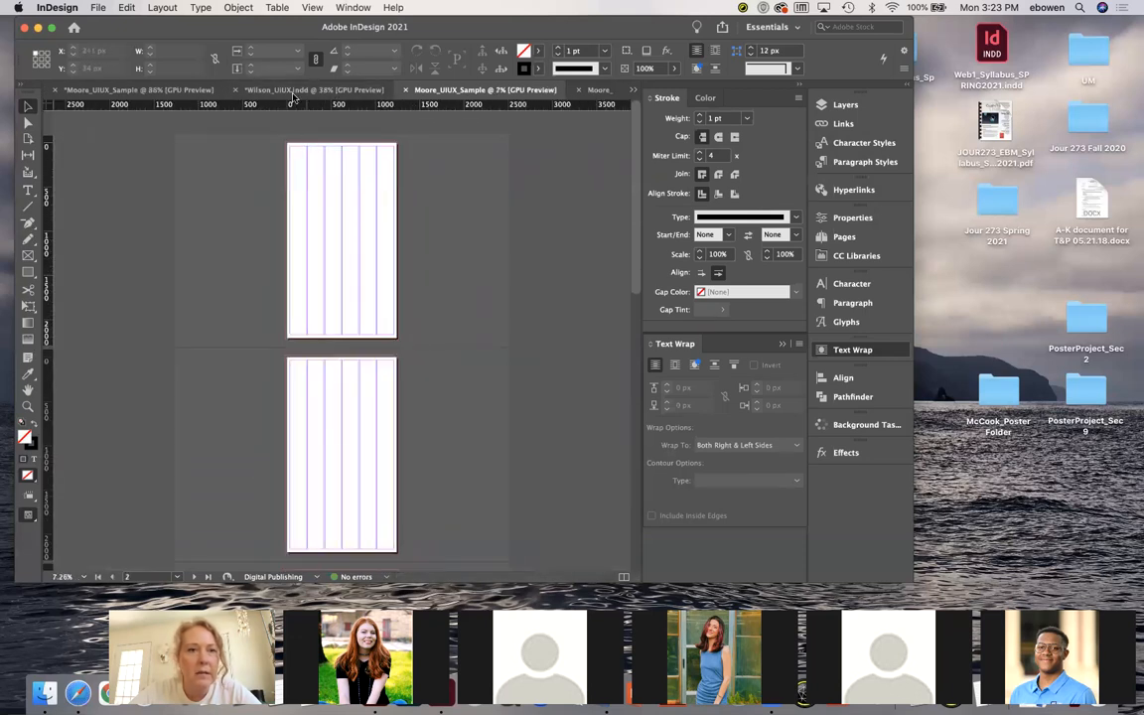
# Close the earlier blank Moore_UIUX_Sample document and return to the working one with the phone image beside its page
pyautogui.click(164, 91)
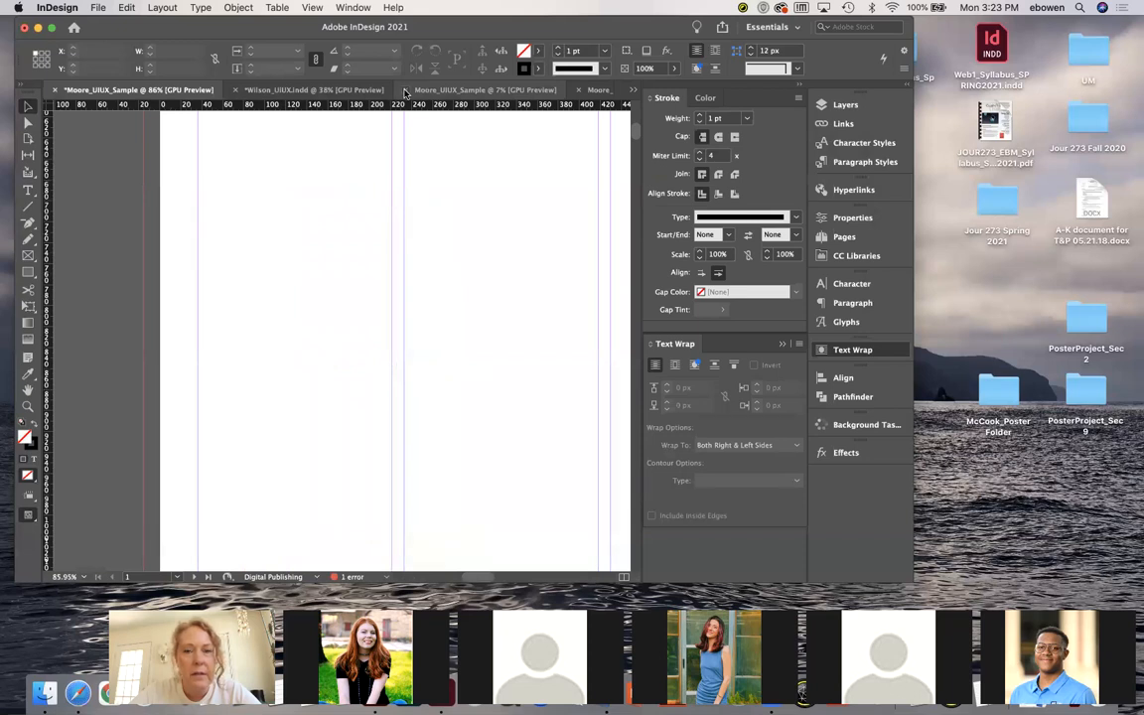
pyautogui.click(406, 91)
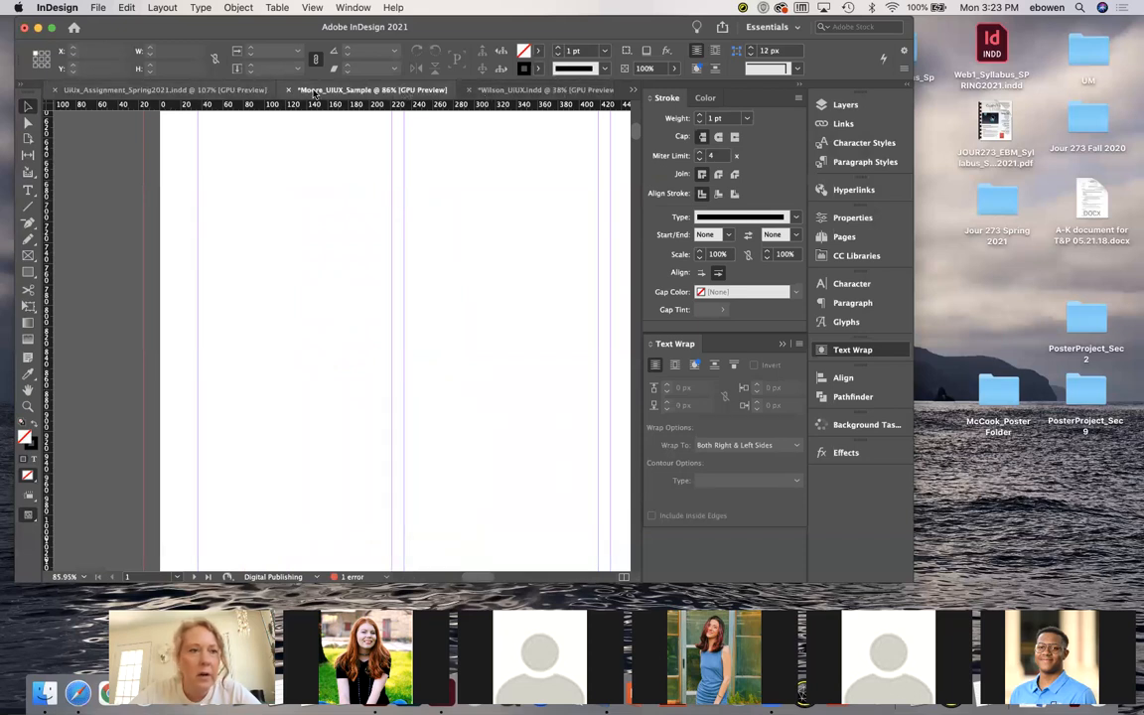
pyautogui.scroll(-6, 390, 317)
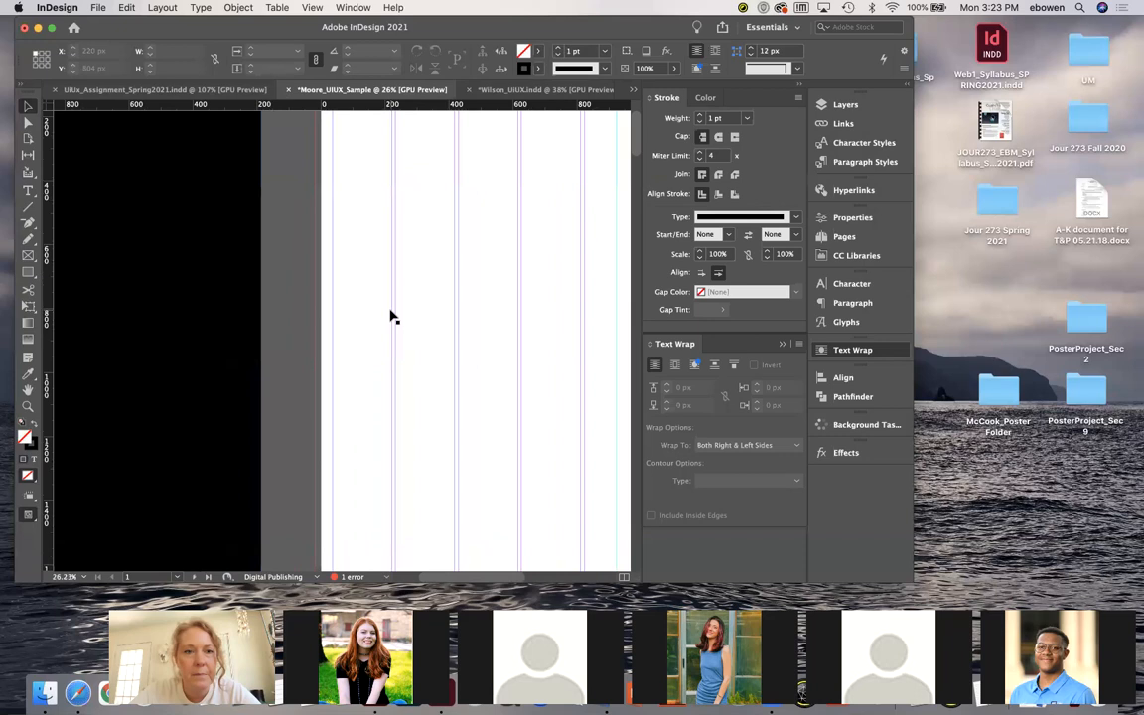
pyautogui.scroll(-4, 391, 316)
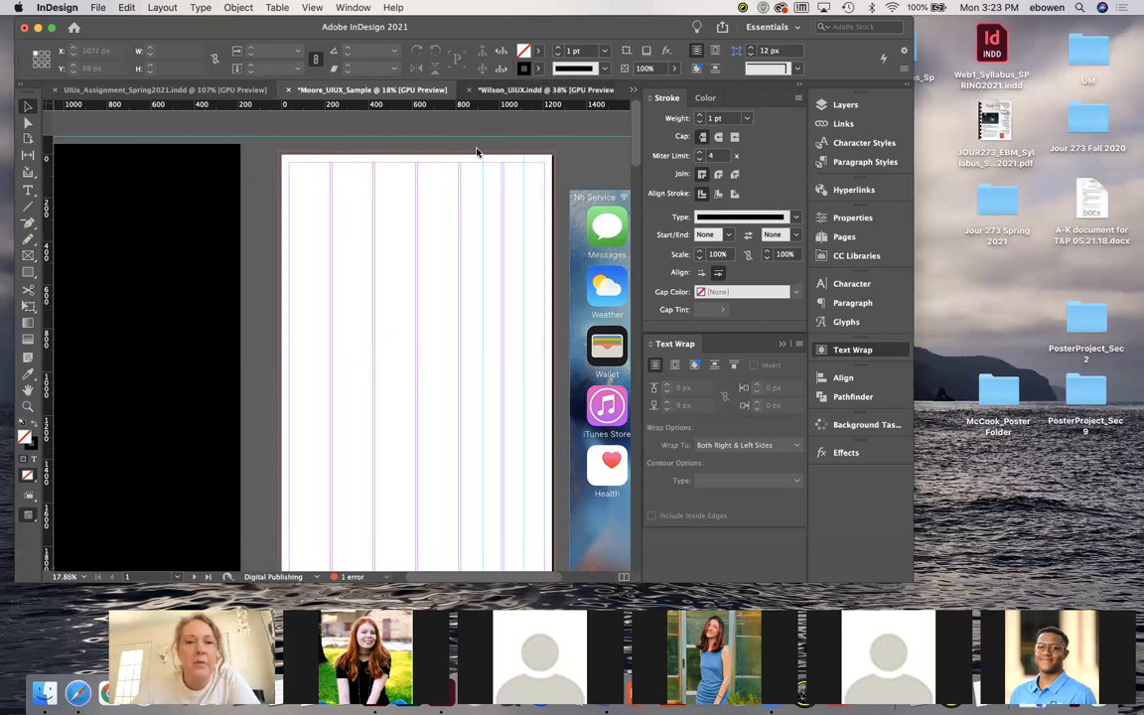
# Examine the finished Modern Rocker sample document, especially its phone home-screen page with the magazine's app icon
pyautogui.click(500, 90)
pyautogui.scroll(-8, 419, 247)
pyautogui.scroll(10, 417, 248)
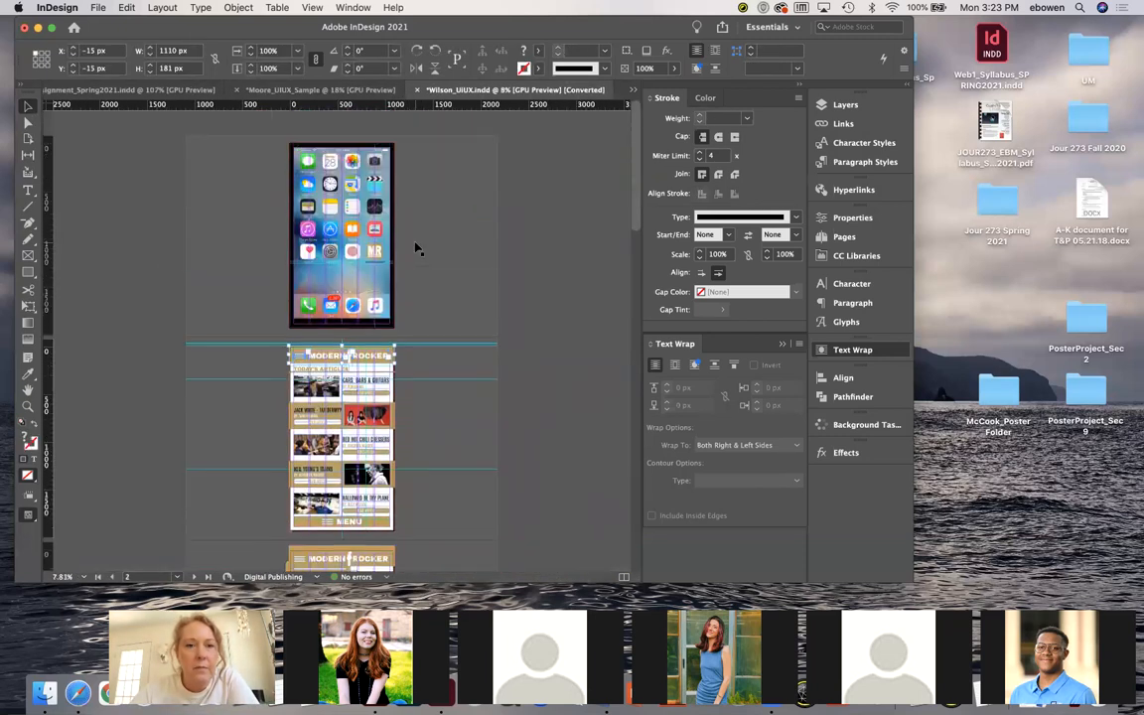
pyautogui.scroll(6, 417, 249)
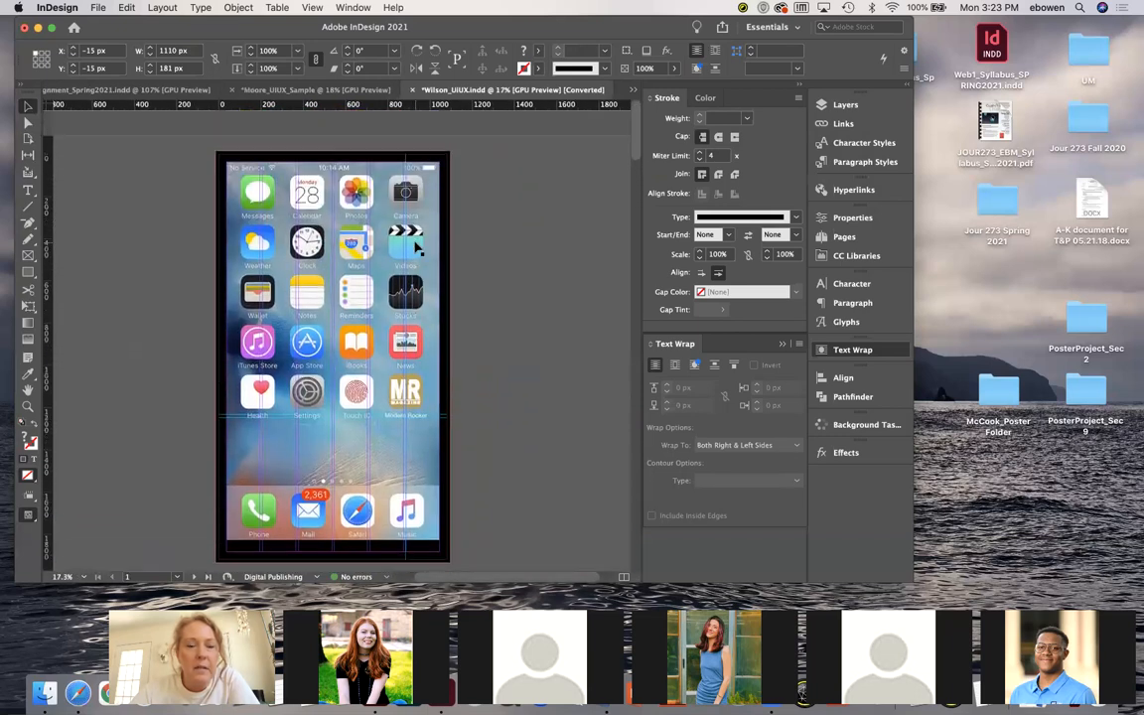
pyautogui.scroll(3, 417, 251)
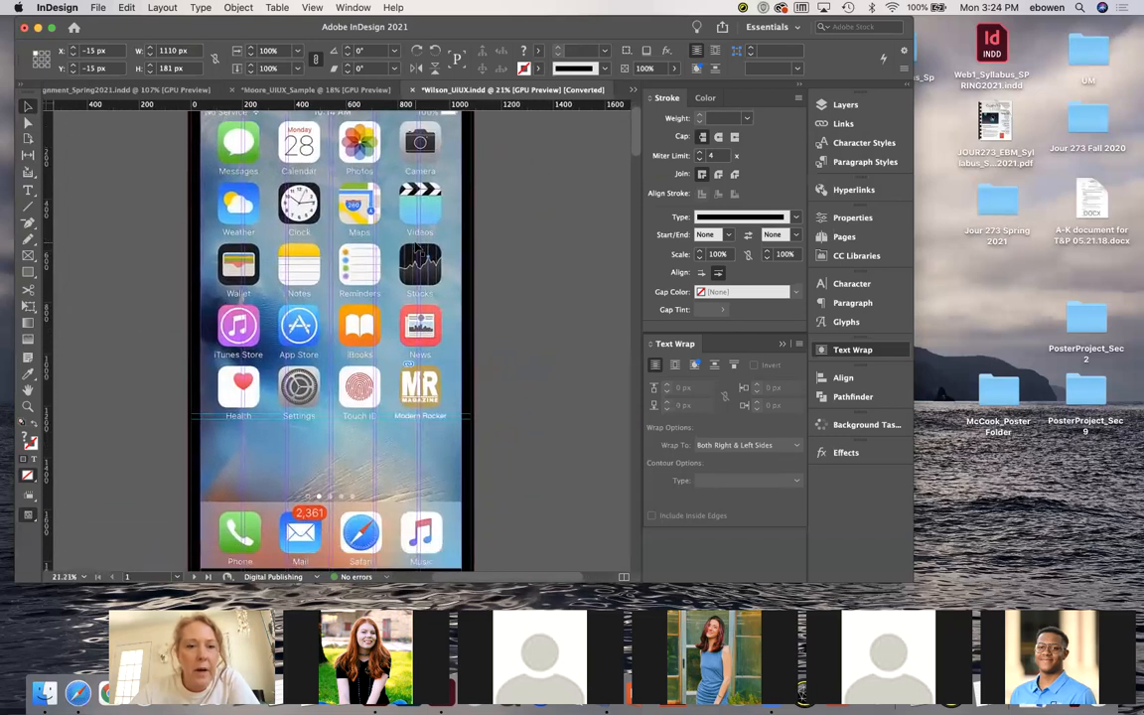
pyautogui.scroll(-3, 417, 251)
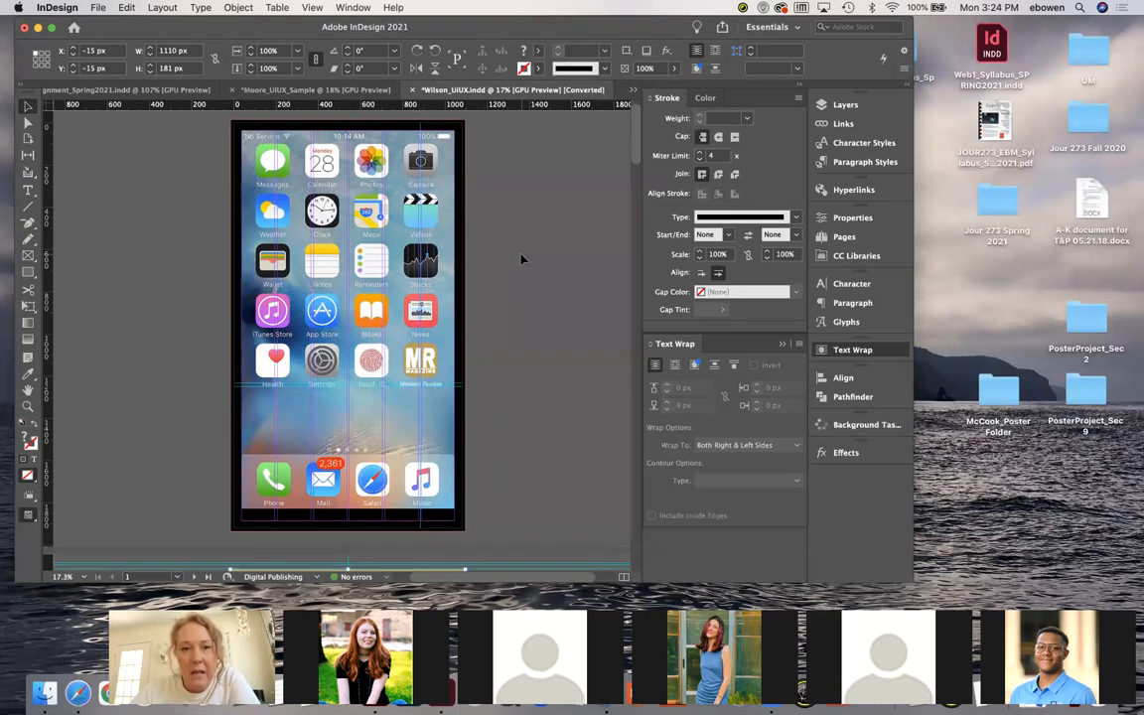
pyautogui.click(154, 280)
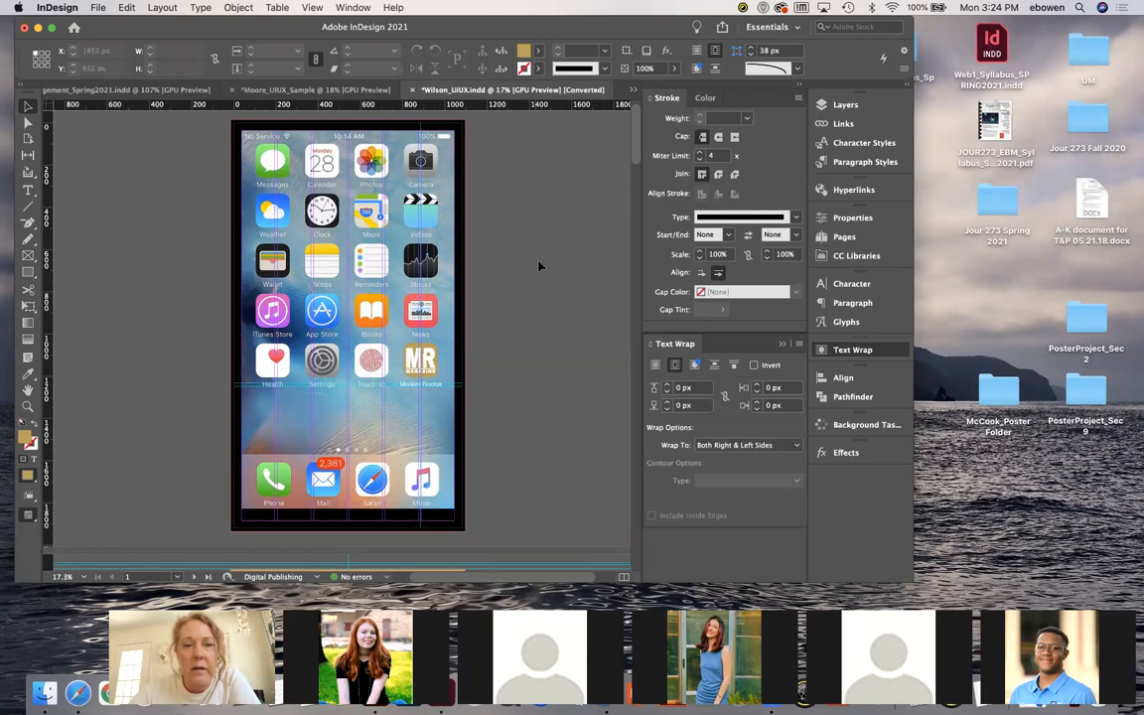
pyautogui.click(347, 325)
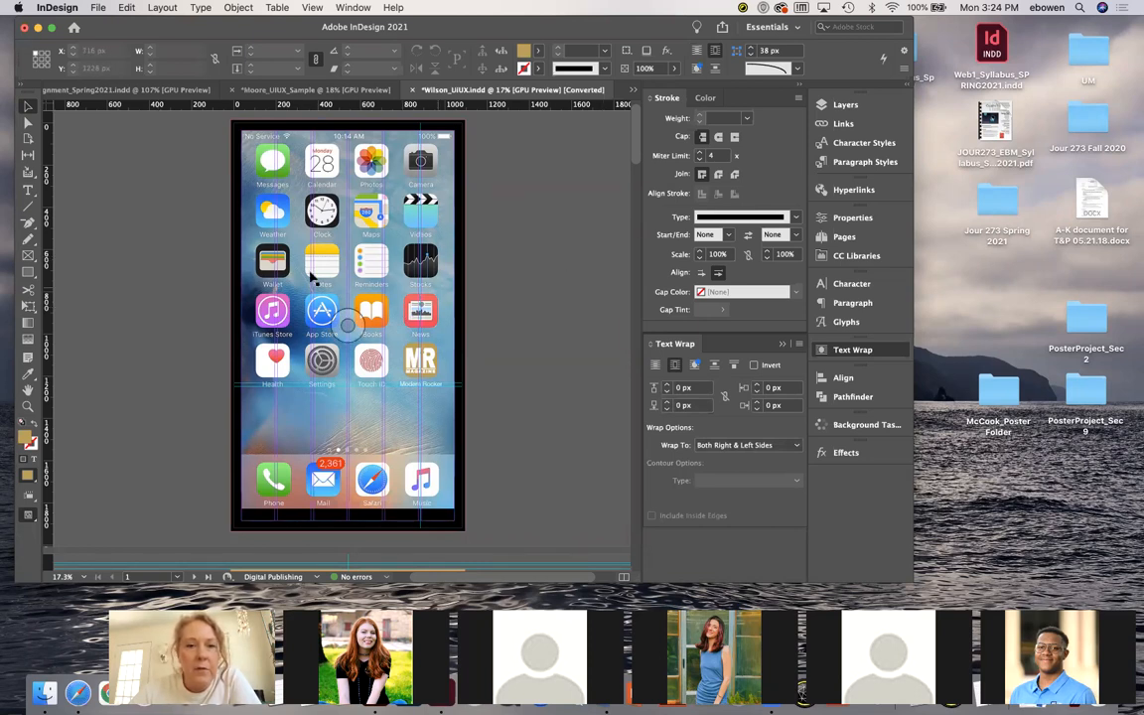
# Switch back to the Moore_UIUX_Sample document and reposition the phone home-screen image on the pasteboard beside page 1
pyautogui.click(338, 89)
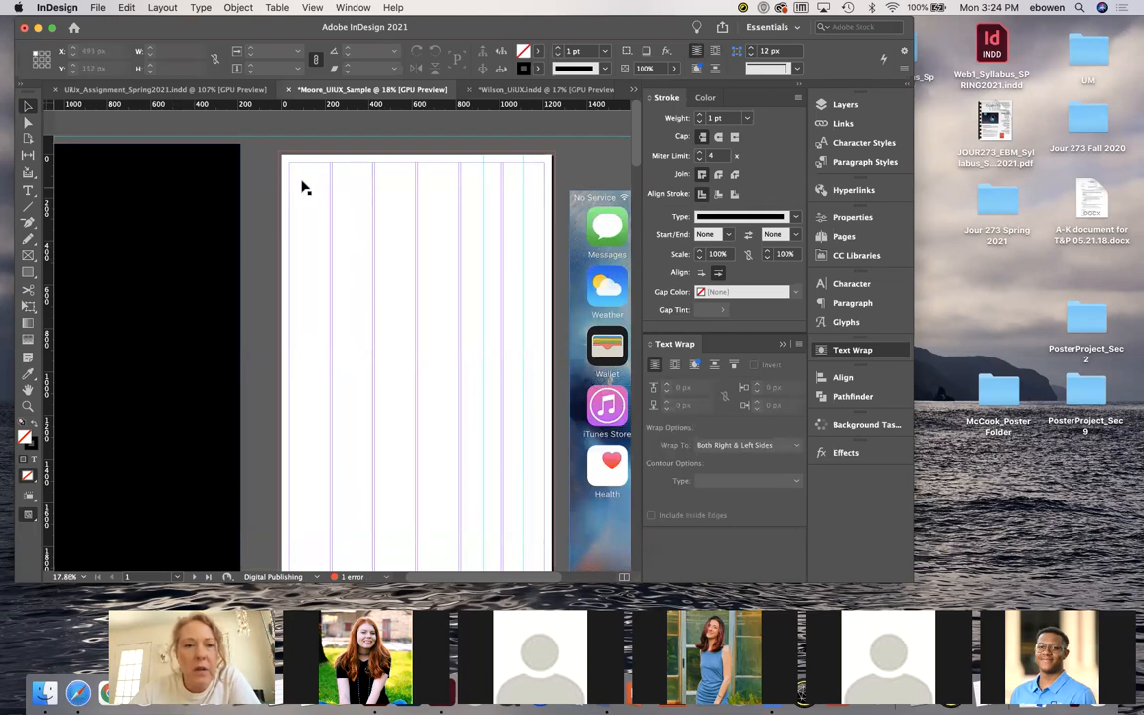
pyautogui.hscroll(5, 556, 224)
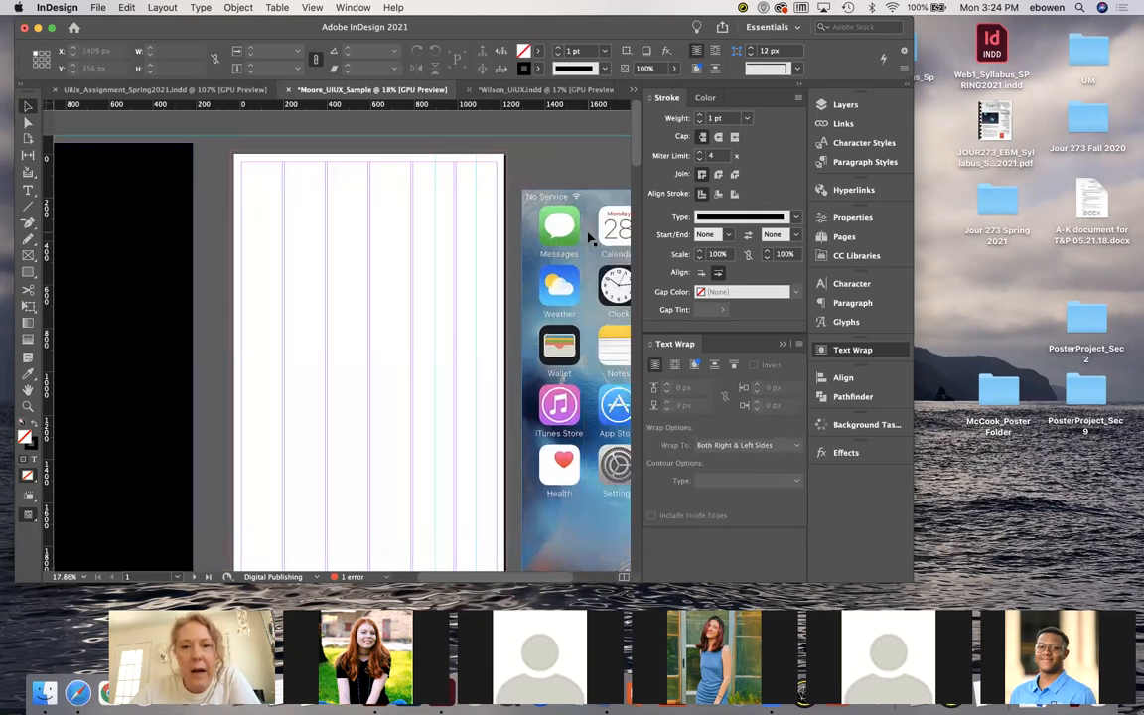
pyautogui.hscroll(2, 588, 235)
pyautogui.scroll(-1, 588, 235)
pyautogui.moveTo(562, 237); pyautogui.dragTo(522, 207)
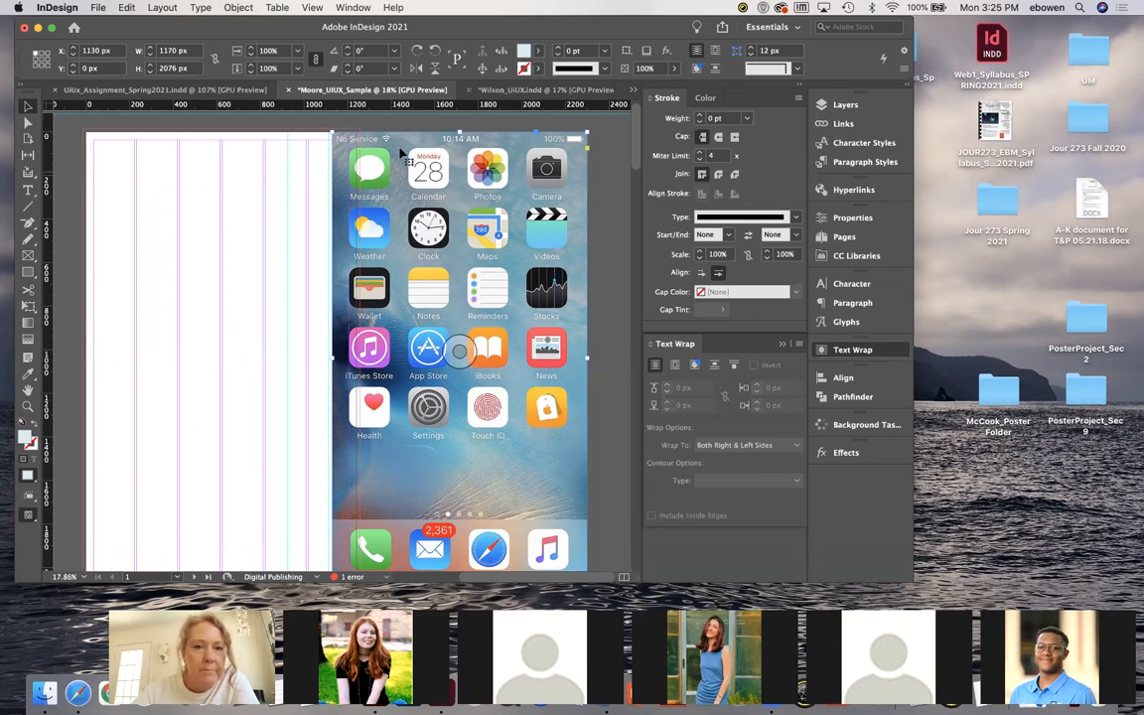
pyautogui.moveTo(399, 141); pyautogui.dragTo(491, 187)
# Move the black rectangle from the pasteboard onto page 1 at X -16 px, Y -16 px, filling it to the bleed
pyautogui.hscroll(-3, 229, 279)
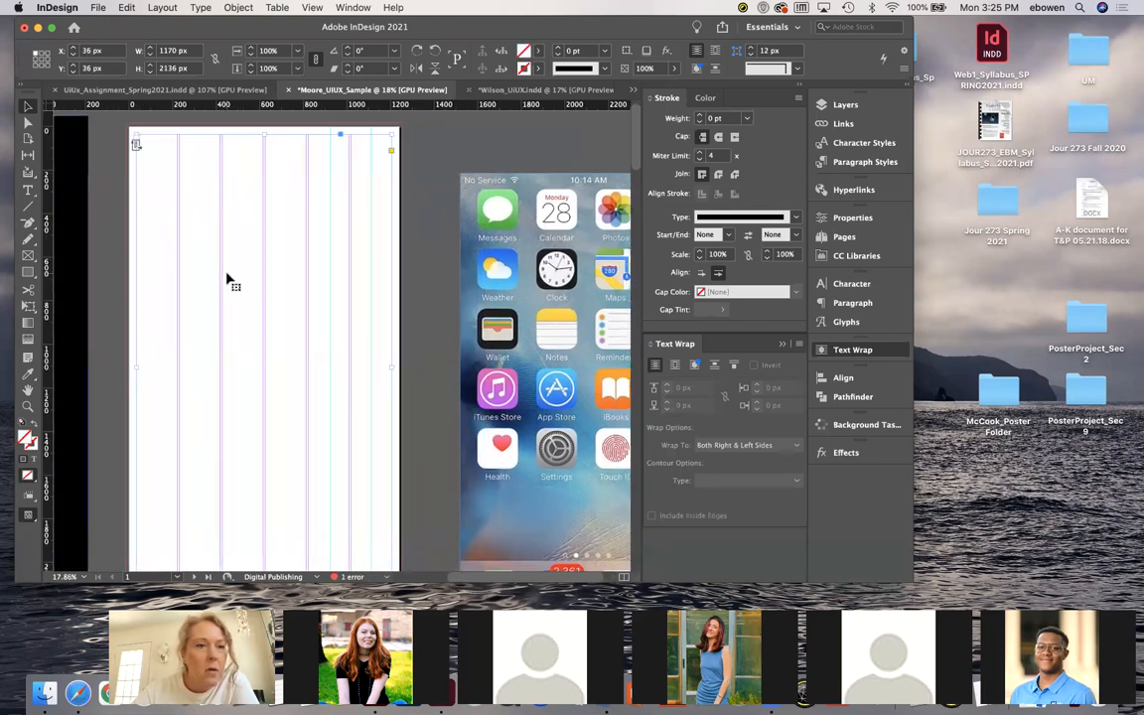
pyautogui.scroll(-2, 228, 278)
pyautogui.moveTo(95, 271); pyautogui.dragTo(344, 264)
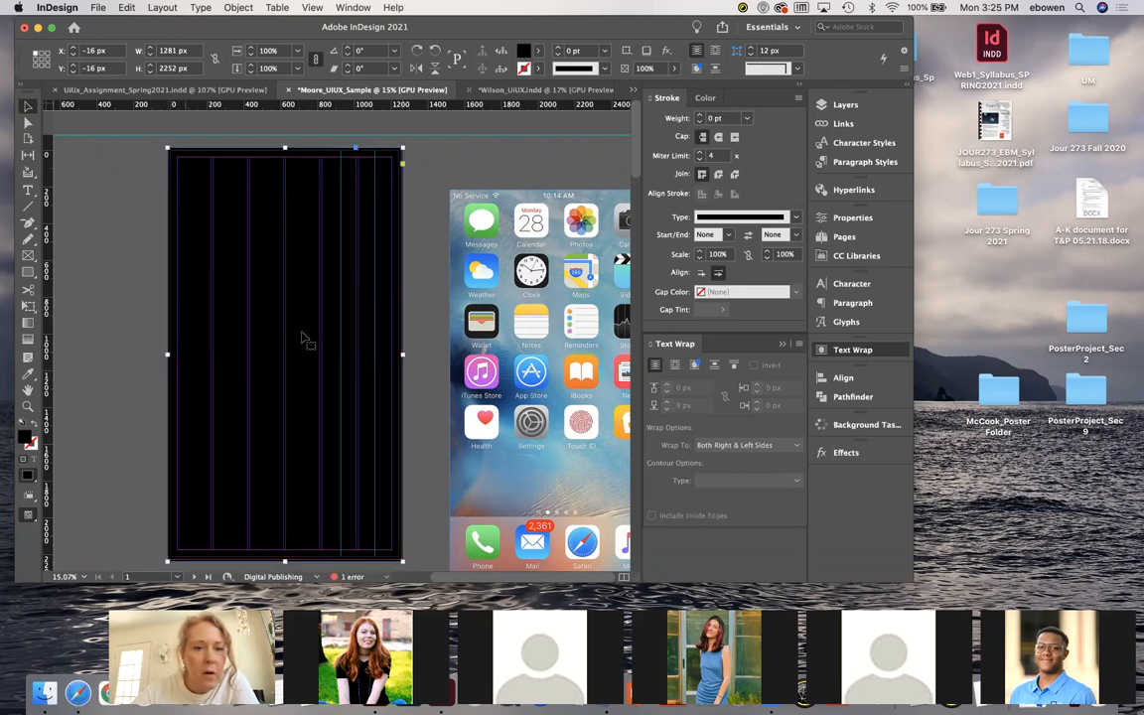
# Place the phone home-screen image over the black background on page 1 at X 36 px, Y 65 px
pyautogui.moveTo(541, 492); pyautogui.dragTo(269, 460)
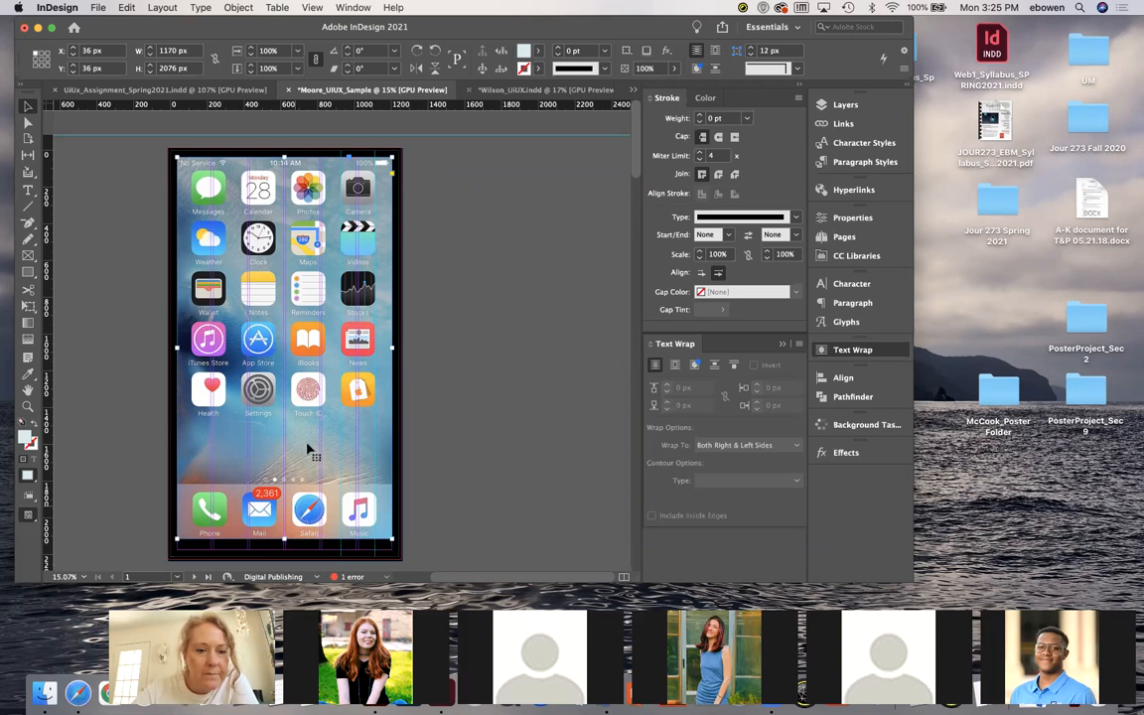
pyautogui.hotkey('shift', 'Down')
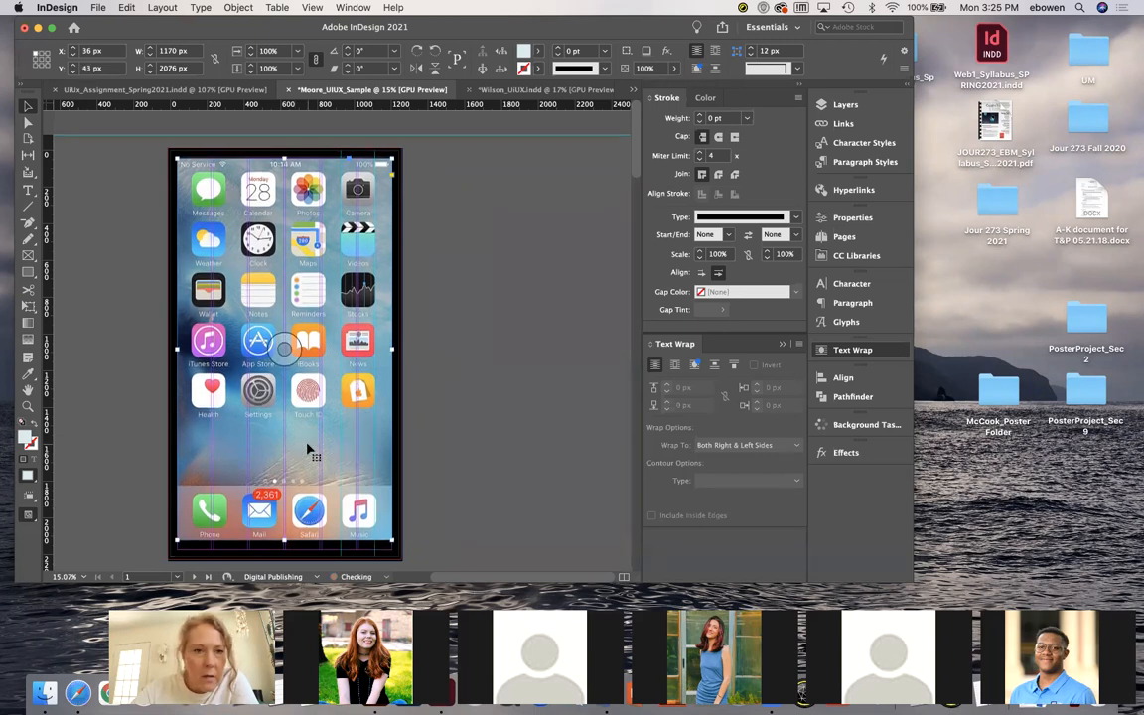
pyautogui.hotkey('shift', 'Down')
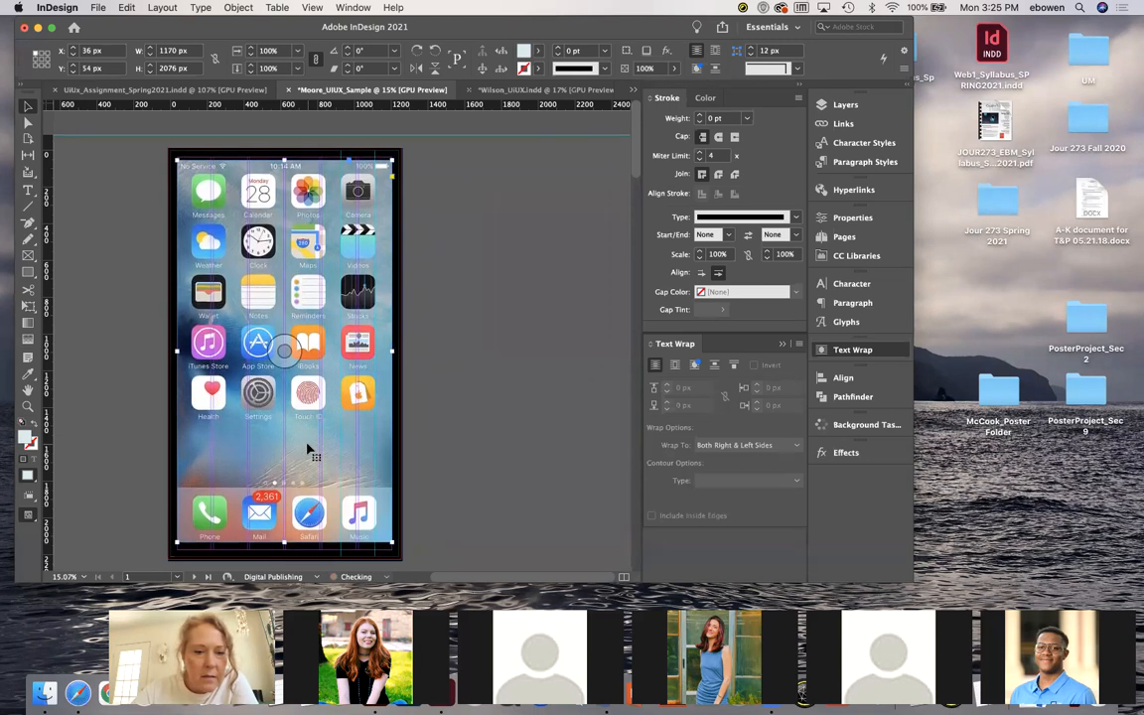
pyautogui.hotkey('shift', 'Down')
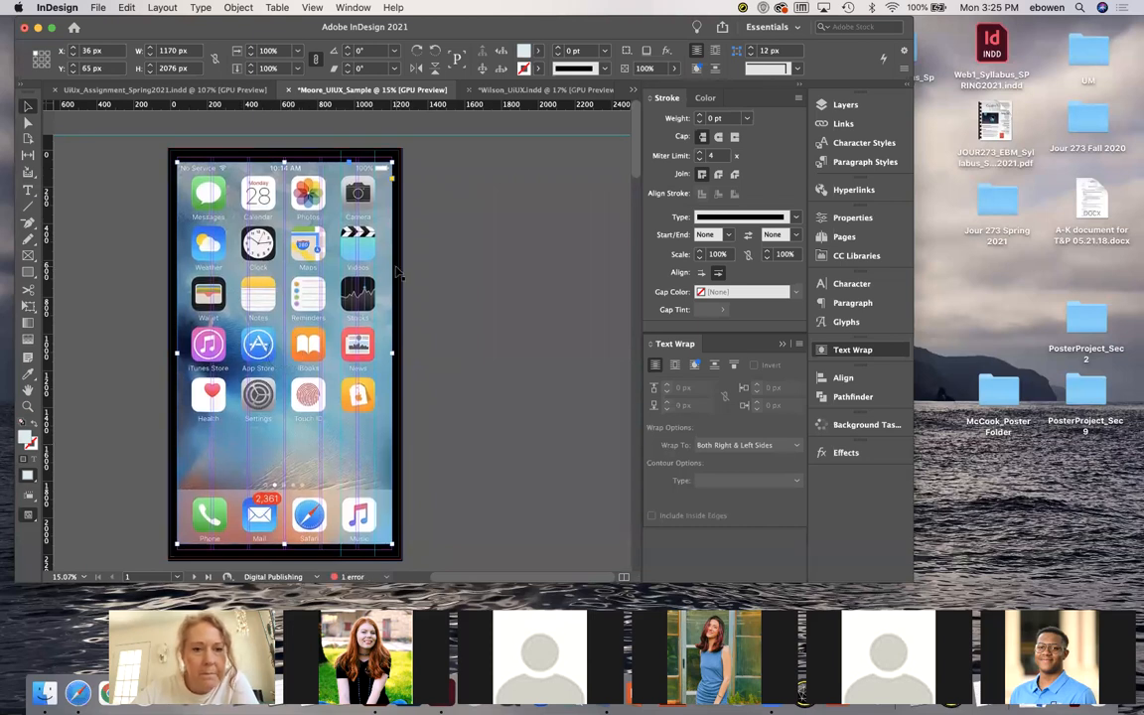
# Add horizontal ruler guides along the top and bottom edges of the Touch ID icon's row
pyautogui.scroll(2, 397, 271)
pyautogui.hscroll(-3, 397, 271)
pyautogui.scroll(-2, 396, 272)
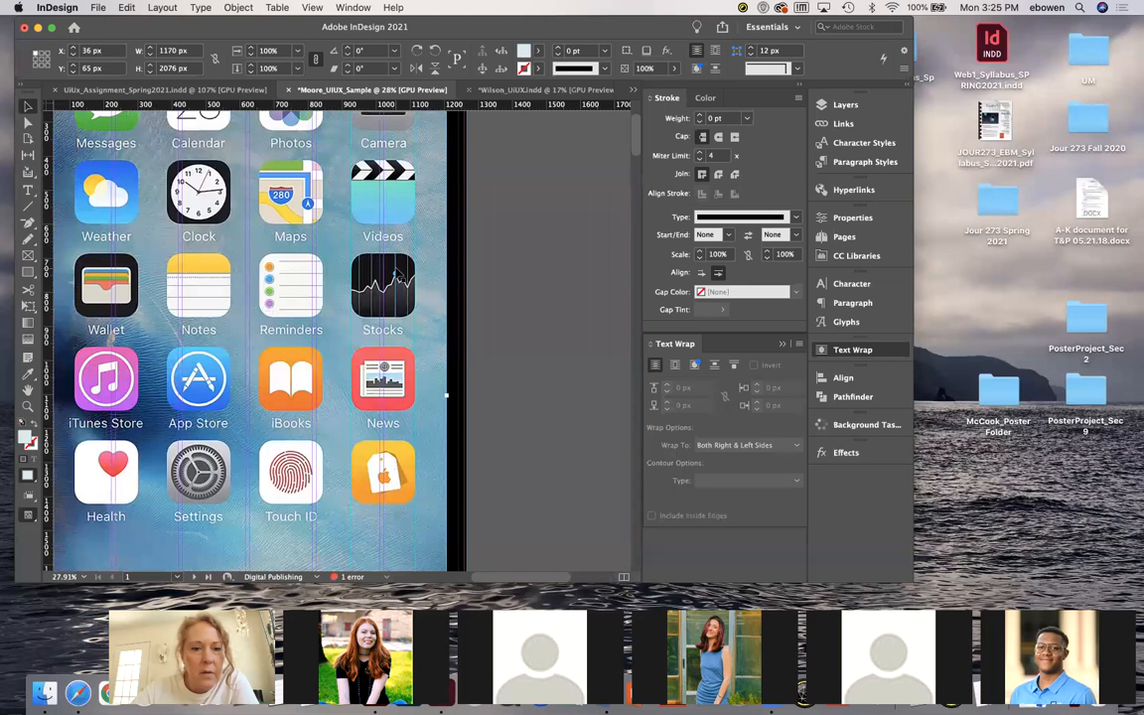
pyautogui.scroll(-1, 249, 341)
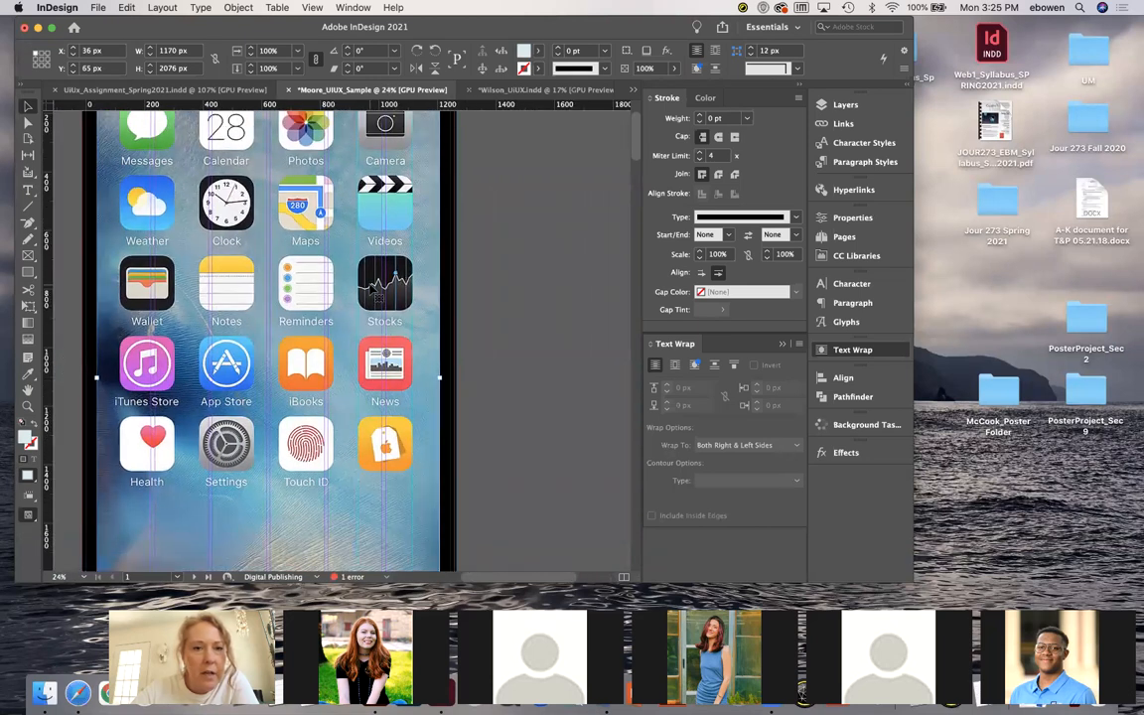
pyautogui.scroll(1, 377, 293)
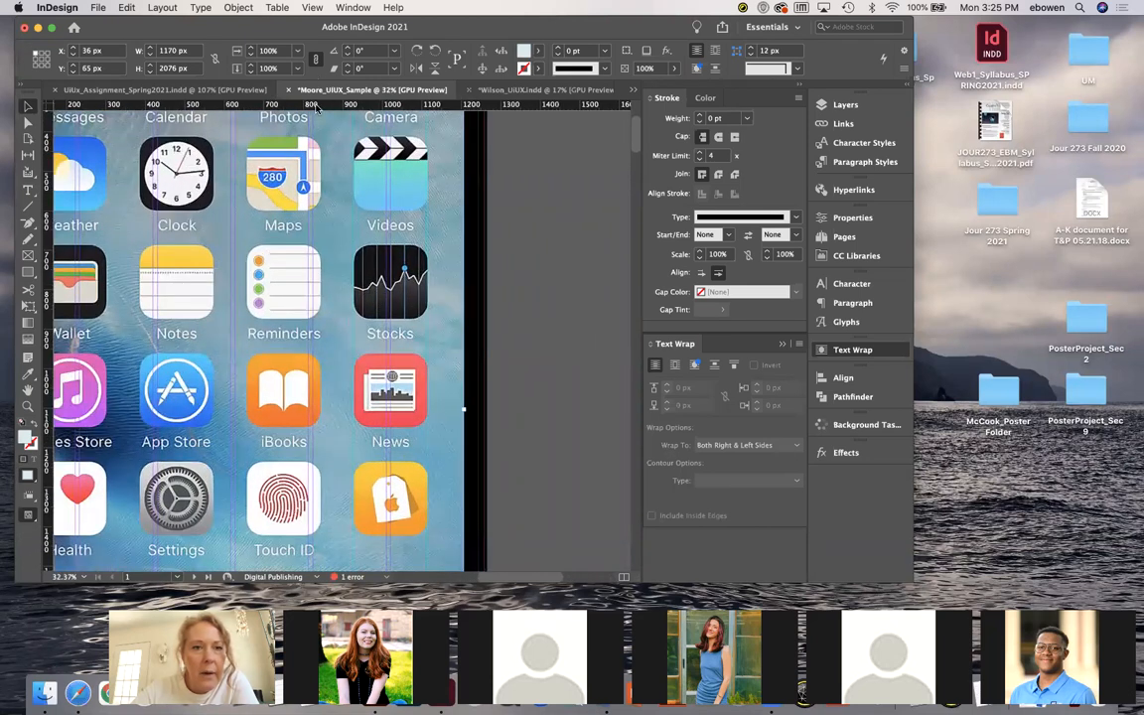
pyautogui.moveTo(316, 107); pyautogui.dragTo(293, 467)
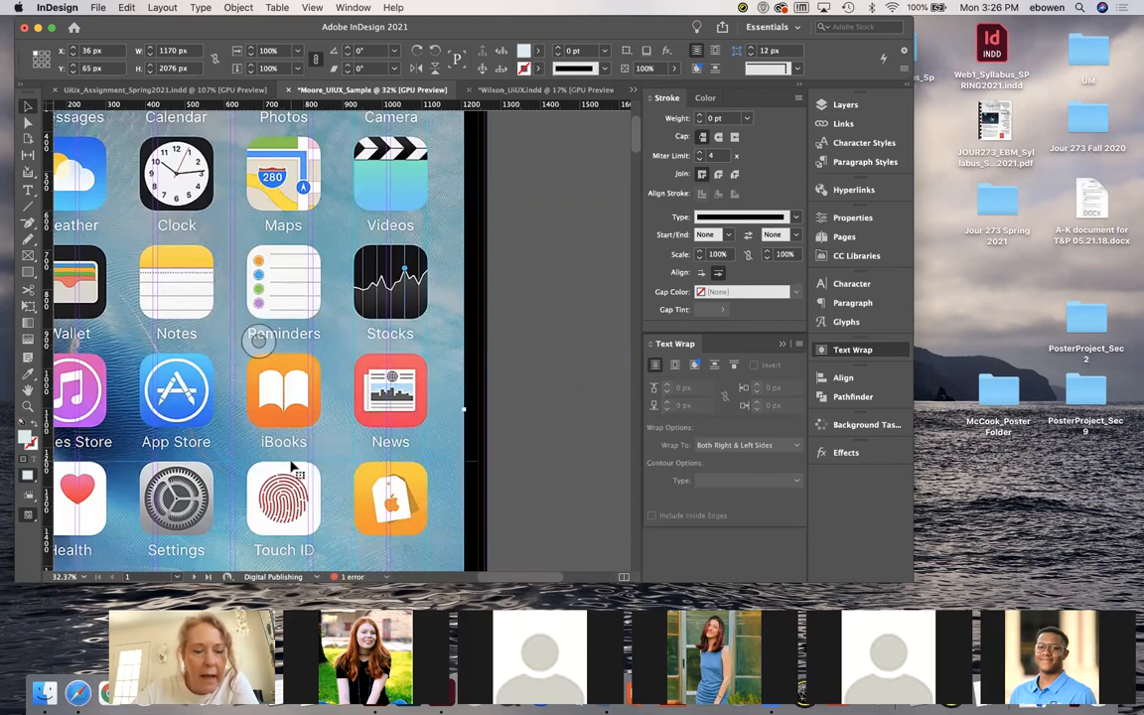
pyautogui.scroll(3, 293, 467)
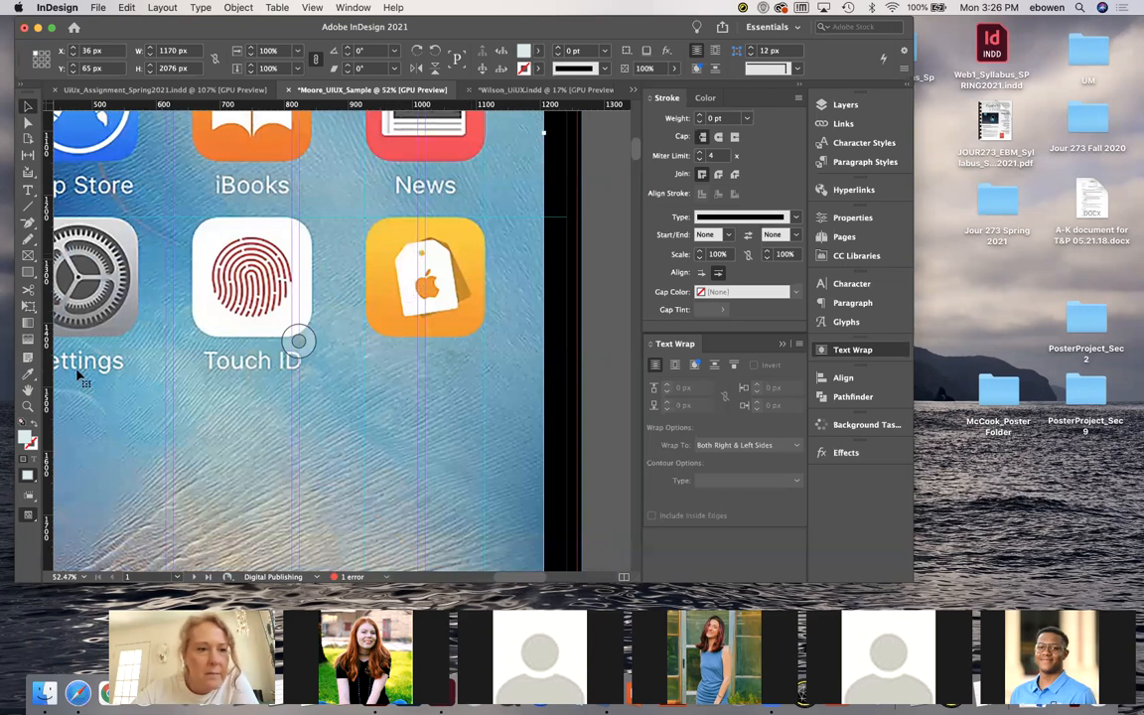
pyautogui.moveTo(308, 106); pyautogui.dragTo(299, 340)
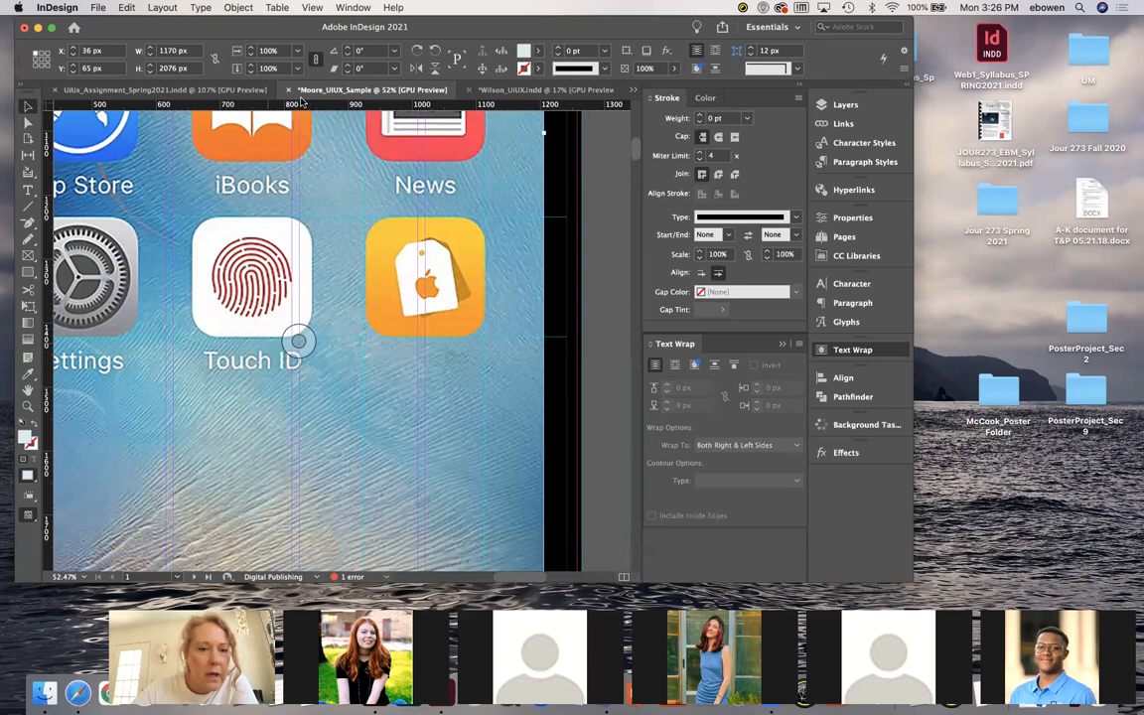
# Add horizontal ruler guides at the top and baseline of the Touch ID label and check their alignment across the icon row
pyautogui.moveTo(311, 107); pyautogui.dragTo(290, 355)
pyautogui.moveTo(267, 96)
pyautogui.mouseDown()
pyautogui.moveTo(290, 138)
pyautogui.moveTo(278, 385)
pyautogui.moveTo(278, 369)
pyautogui.mouseUp()
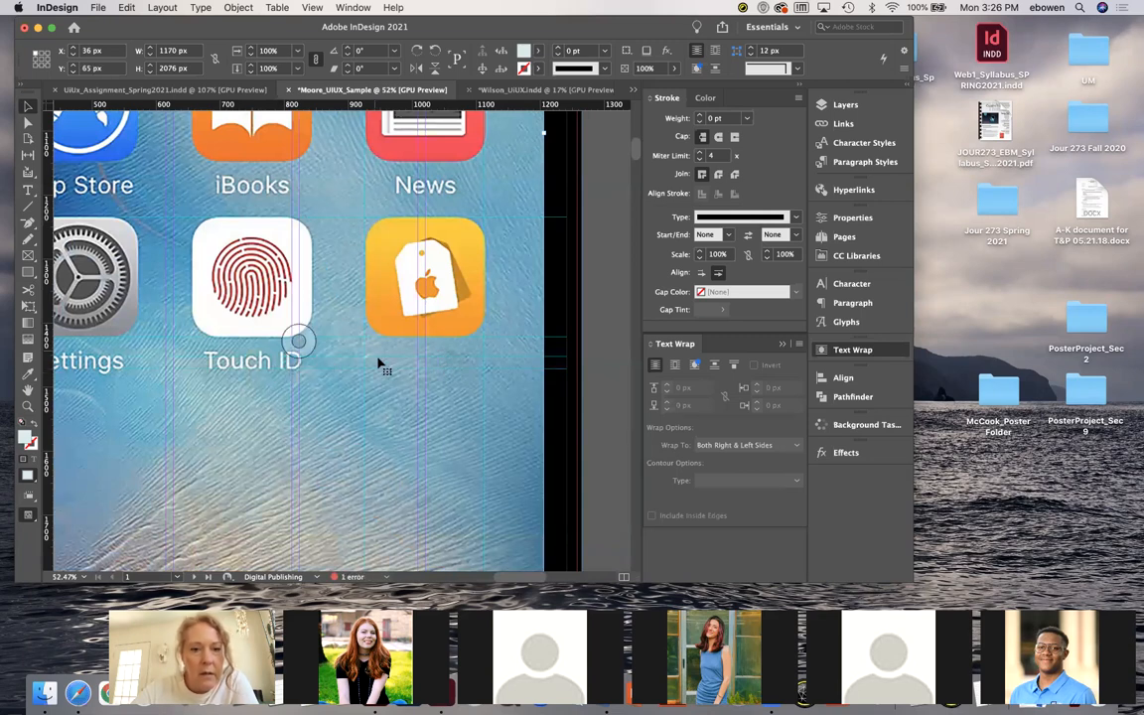
pyautogui.scroll(5, 467, 327)
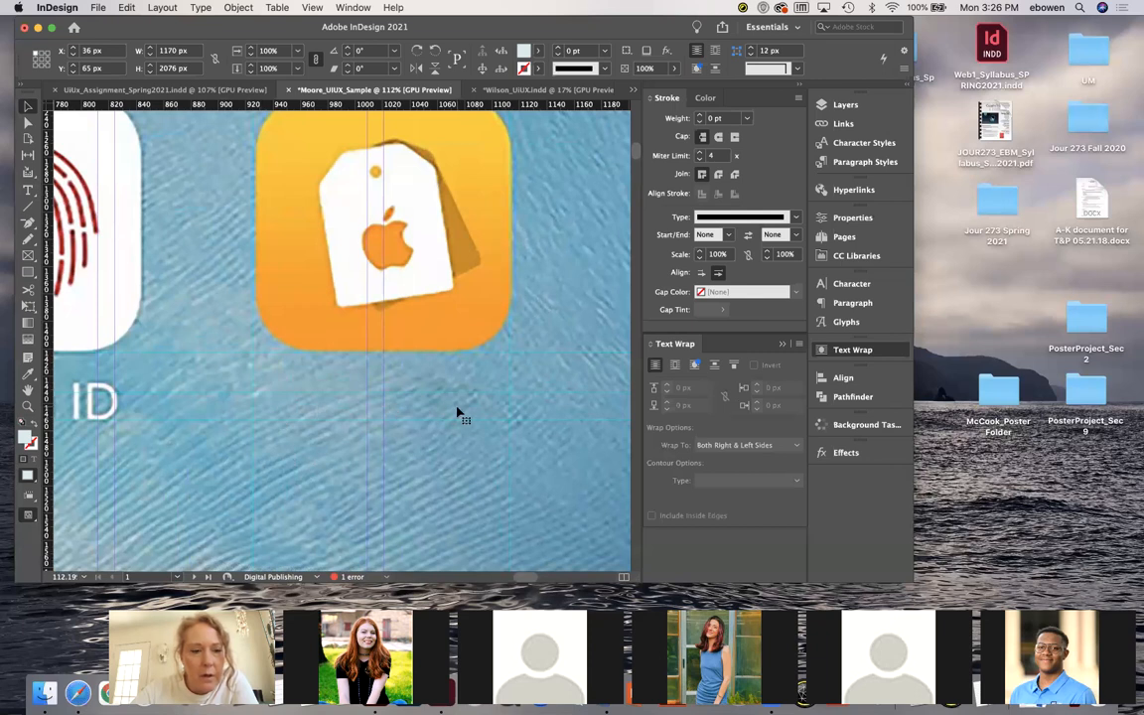
pyautogui.hscroll(-5, 459, 415)
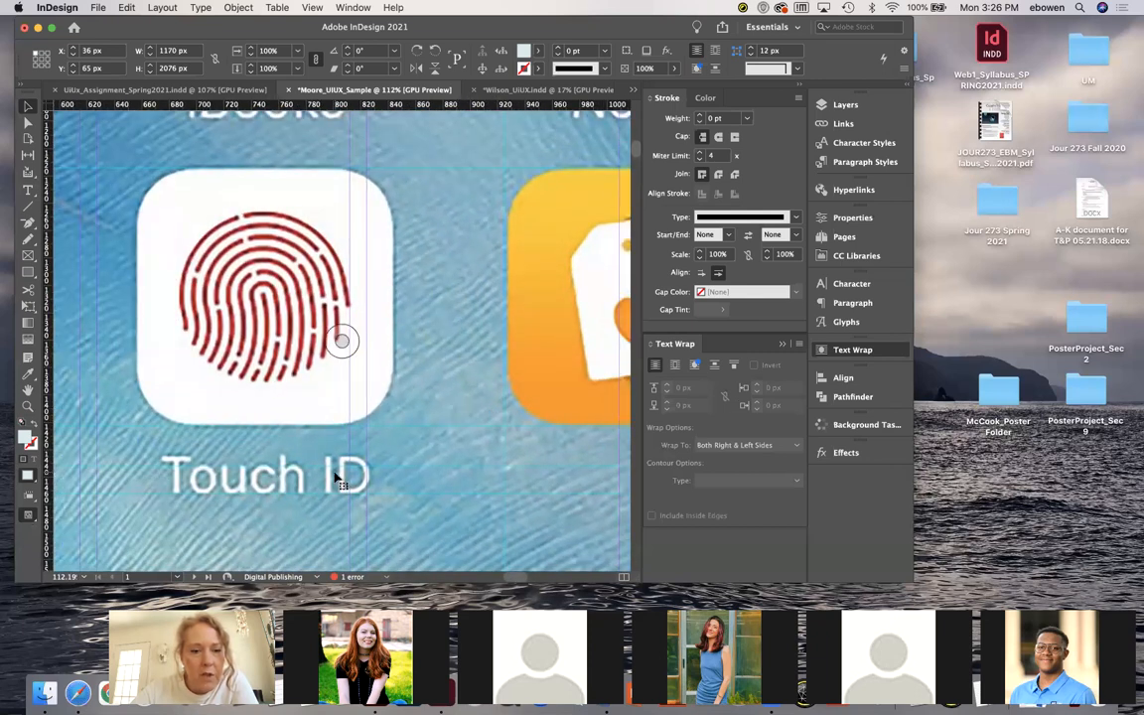
pyautogui.scroll(5, 340, 484)
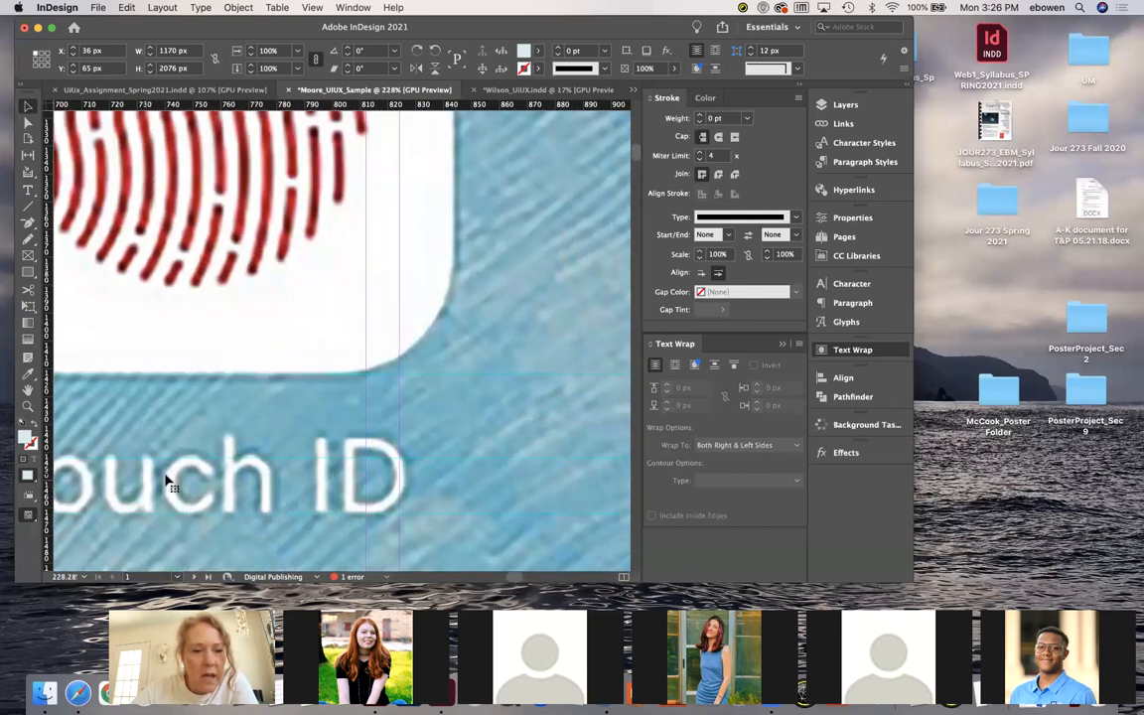
pyautogui.scroll(-3, 358, 475)
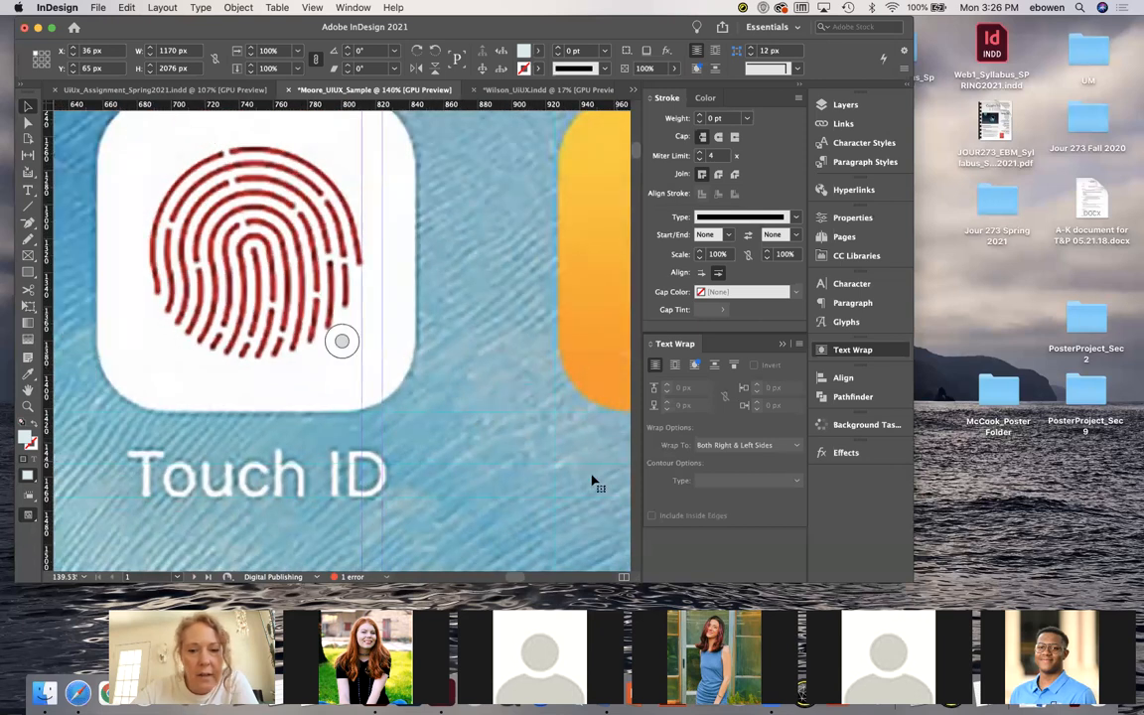
pyautogui.hscroll(5, 592, 483)
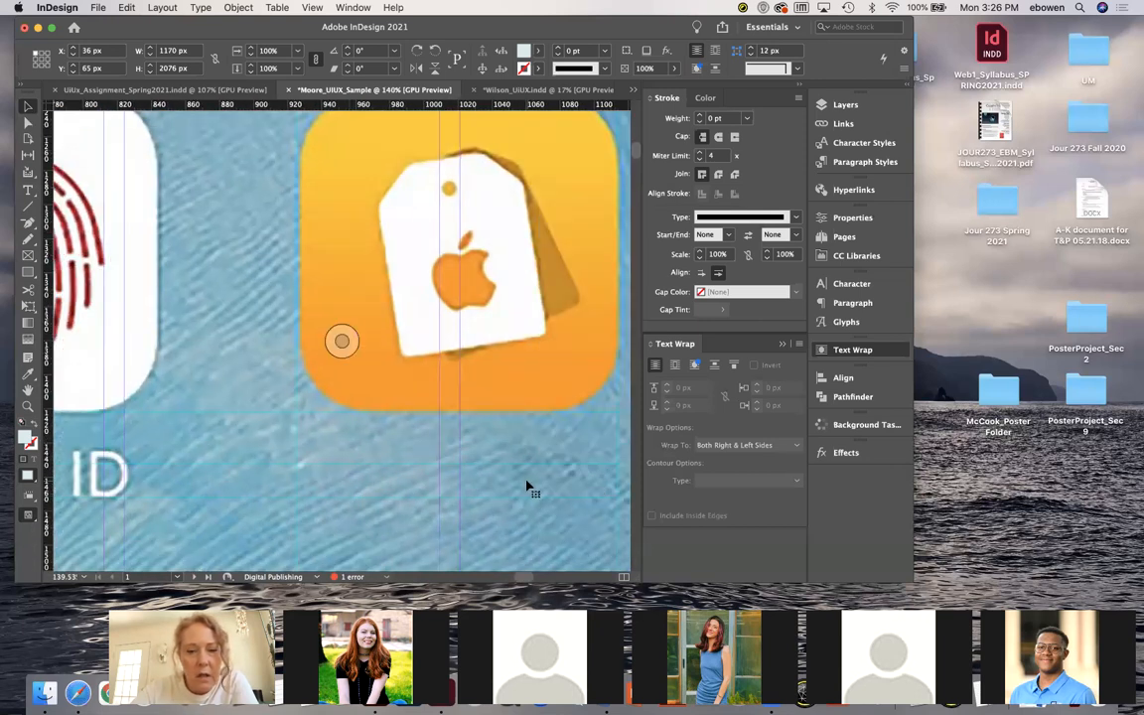
pyautogui.hscroll(-1, 94, 488)
pyautogui.hscroll(-5, 95, 488)
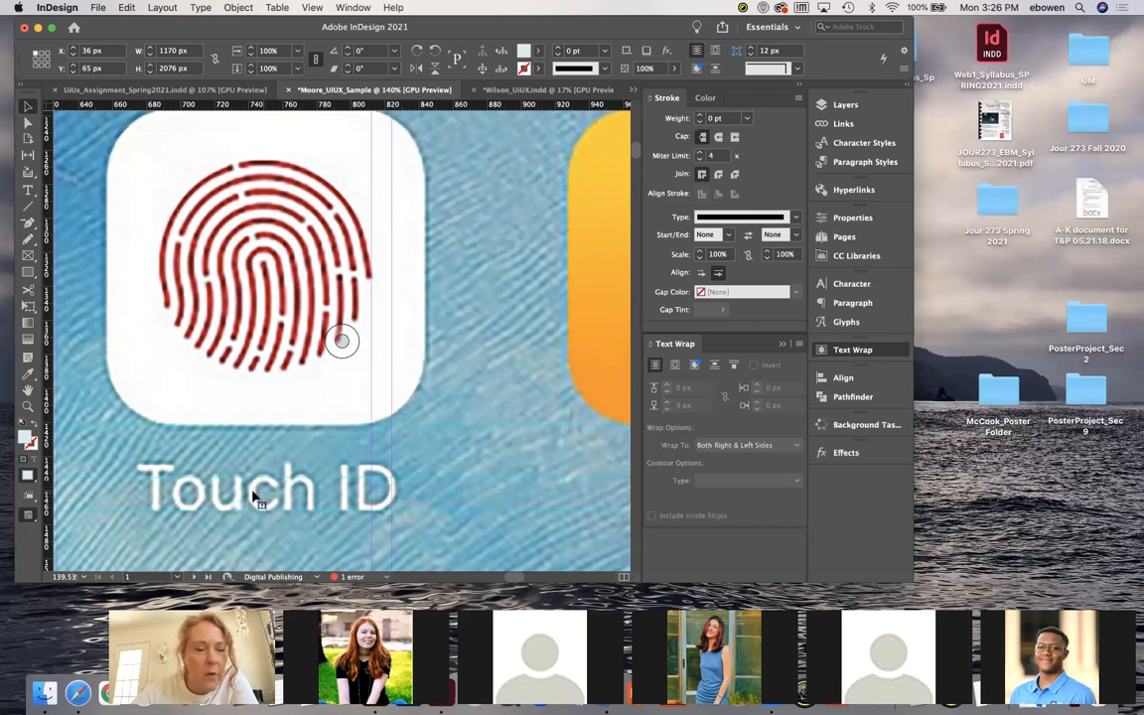
# Sample the white around the Touch ID icon and label as the fill colour with the Eyedropper
pyautogui.click(33, 374)
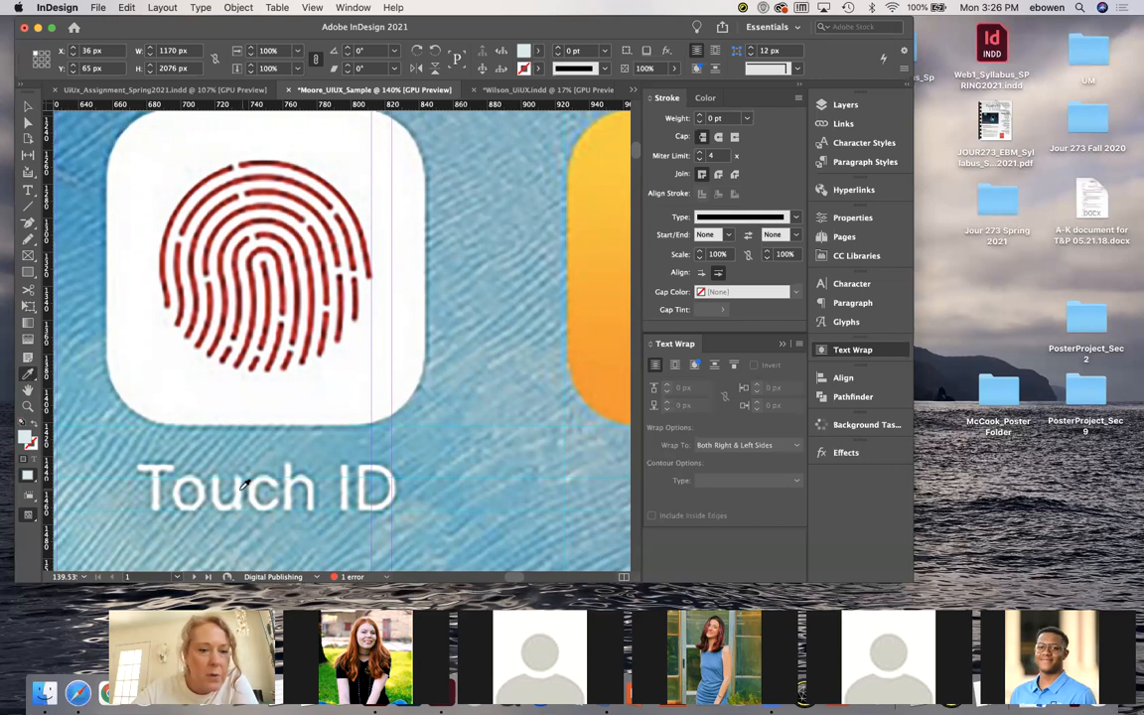
pyautogui.scroll(5, 241, 485)
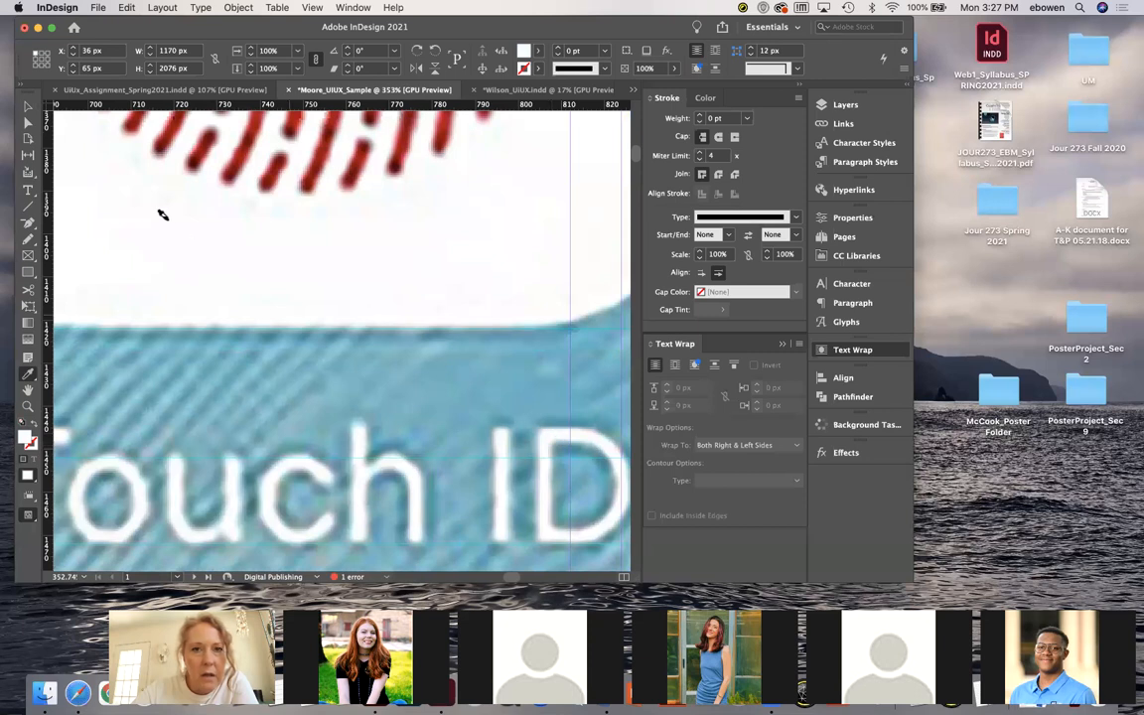
pyautogui.click(27, 106)
pyautogui.click(342, 340)
# Sample the white from the letter T of the Touch ID label with the Eyedropper
pyautogui.scroll(-10, 390, 469)
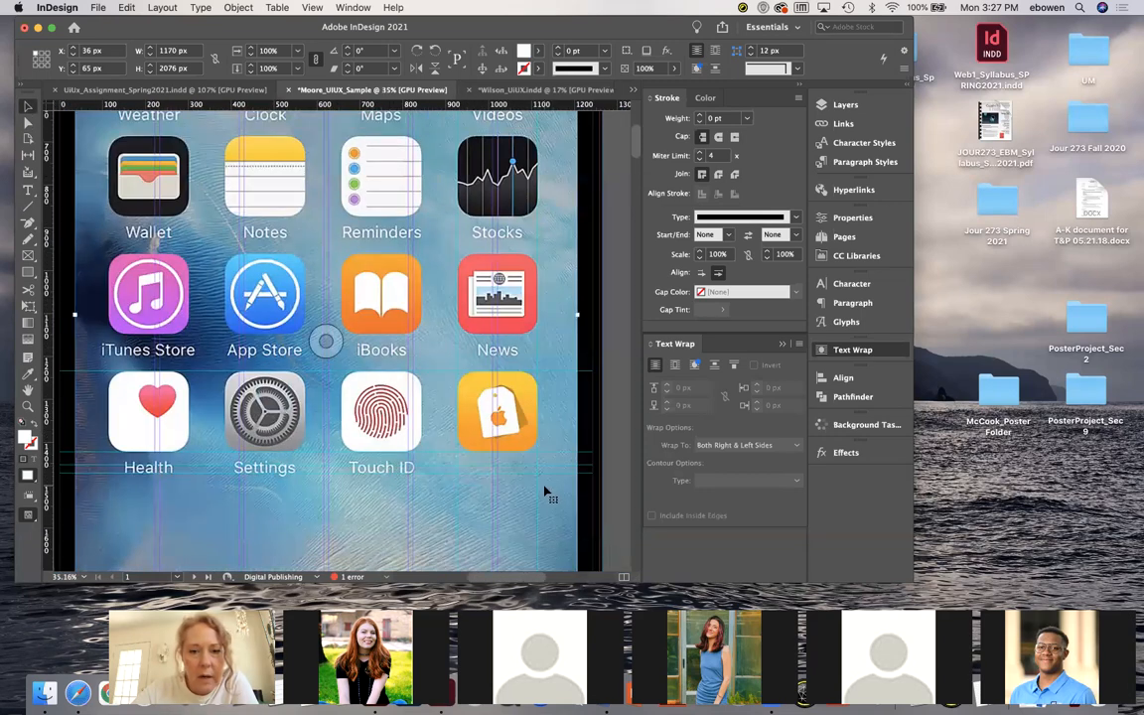
pyautogui.scroll(-5, 545, 493)
pyautogui.scroll(7, 546, 492)
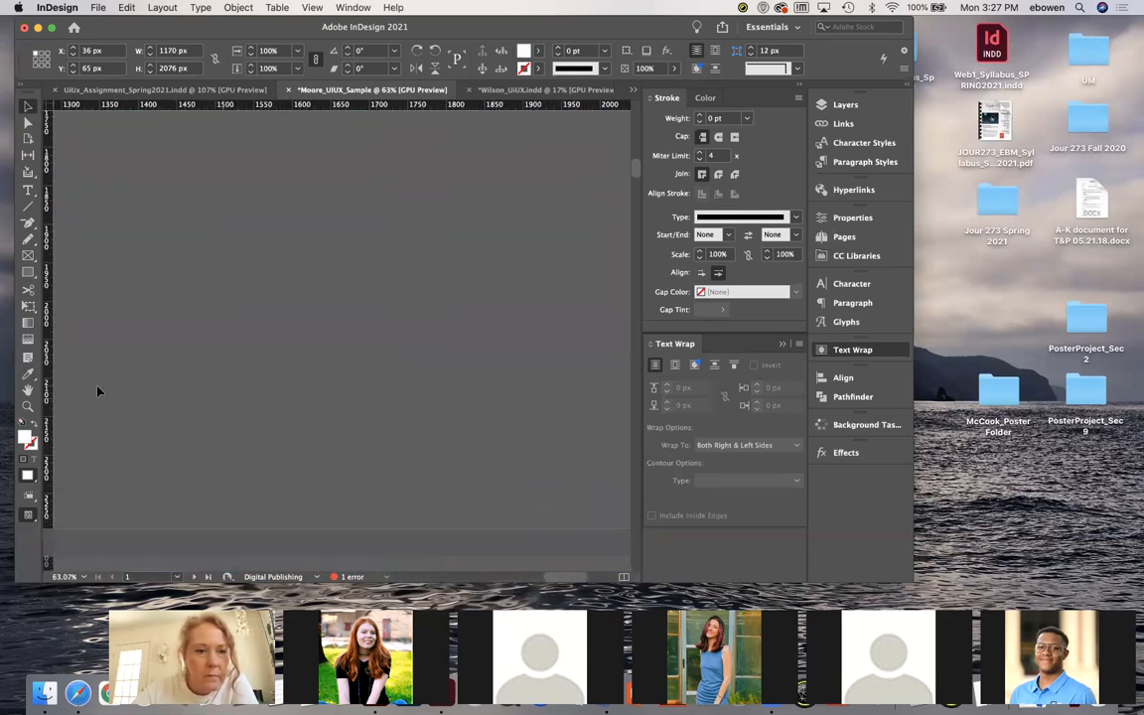
pyautogui.hscroll(-5, 98, 391)
pyautogui.scroll(5, 97, 390)
pyautogui.scroll(6, 97, 391)
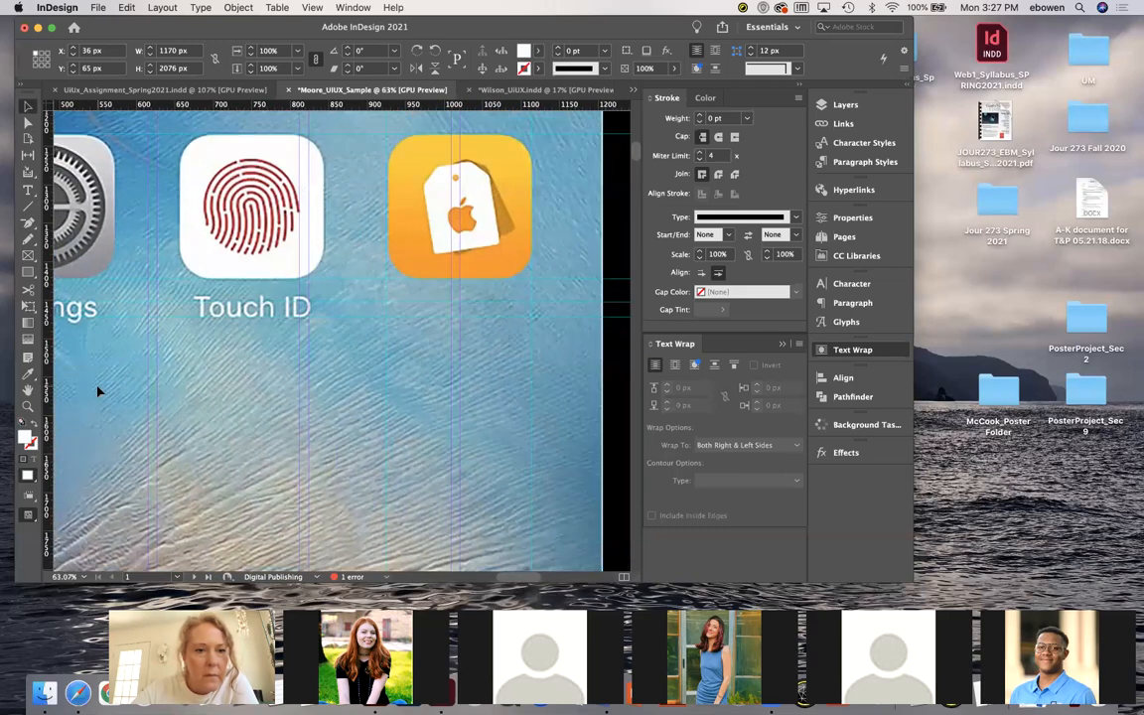
pyautogui.scroll(6, 97, 391)
pyautogui.scroll(-5, 97, 391)
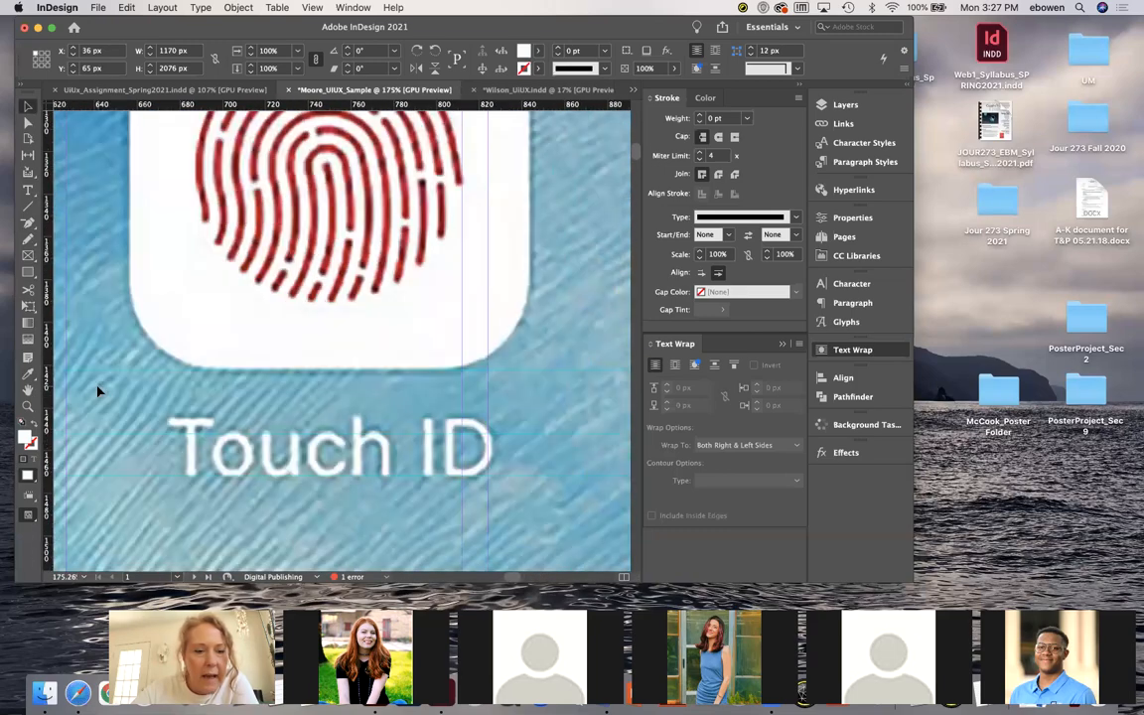
pyautogui.scroll(3, 98, 391)
pyautogui.scroll(4, 98, 391)
pyautogui.scroll(-5, 98, 391)
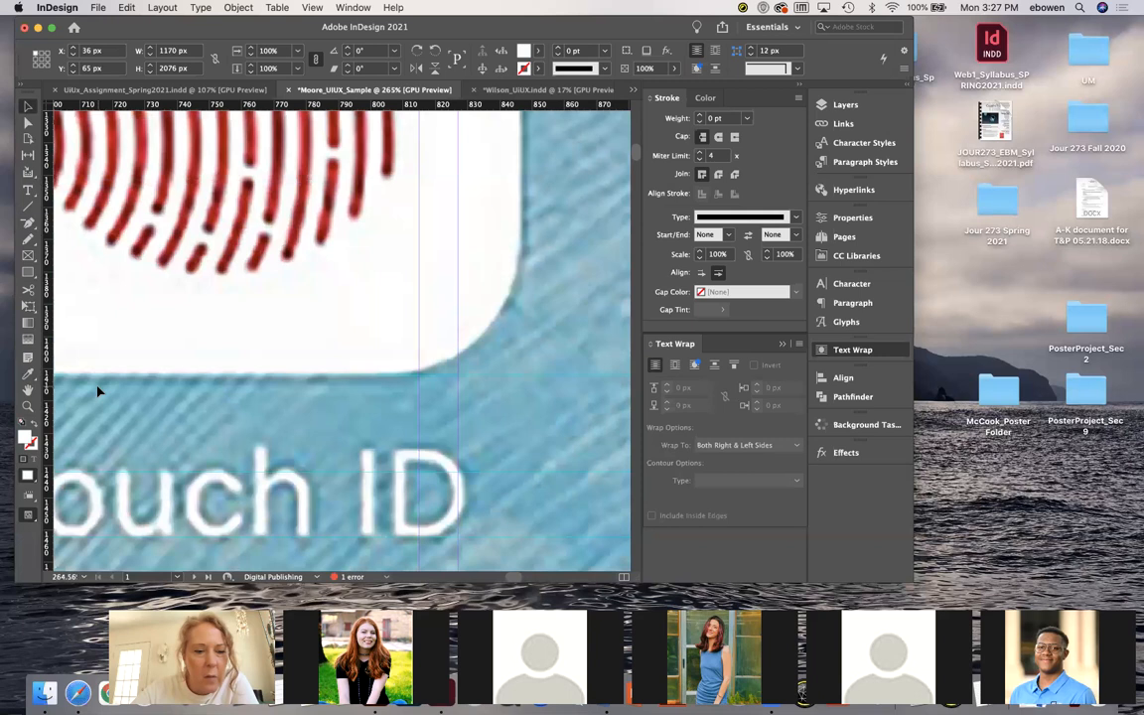
pyautogui.click(28, 375)
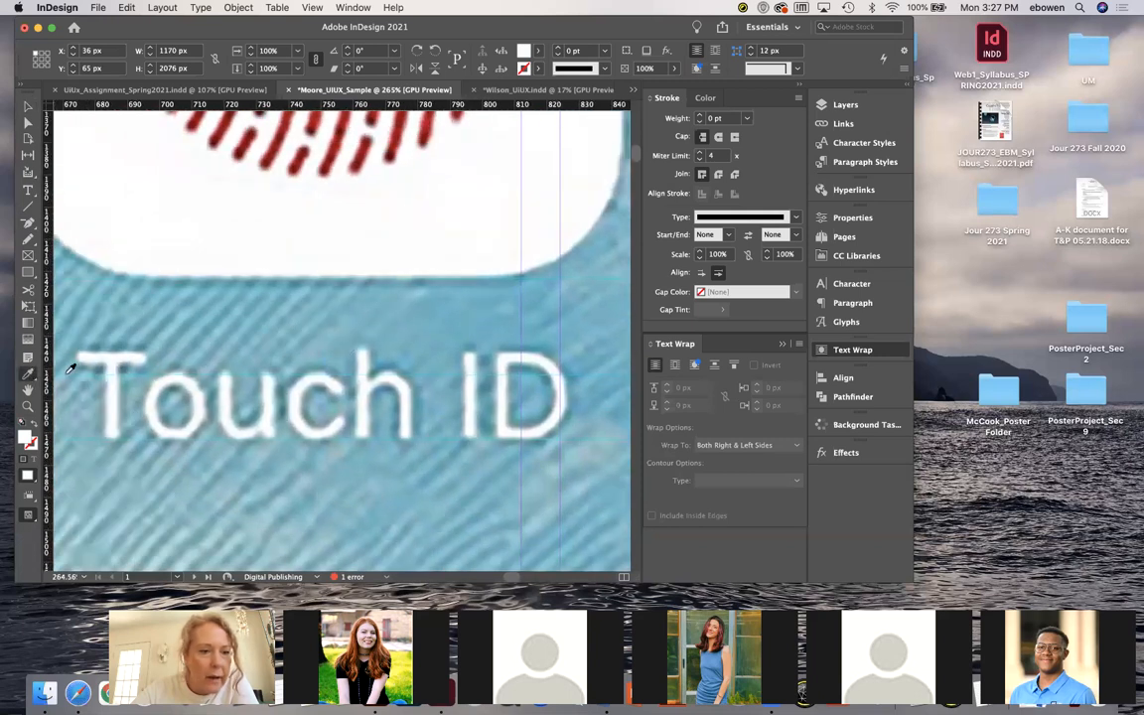
pyautogui.click(102, 359)
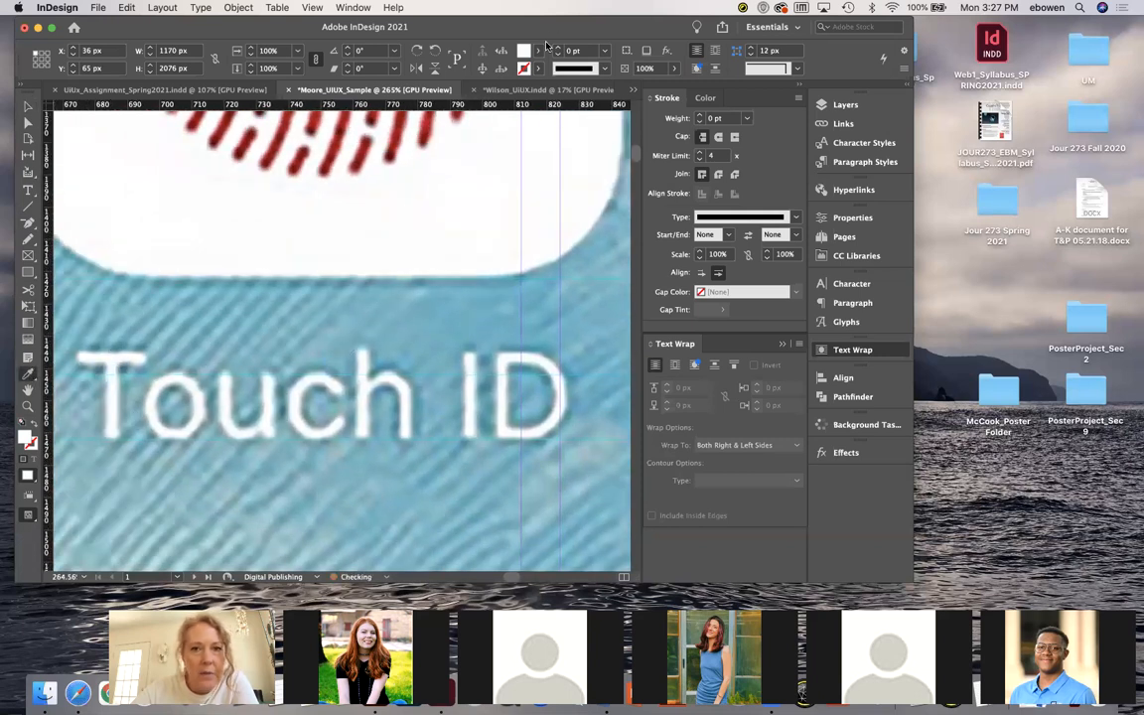
# Save the sampled label white as a new colour swatch, R=253 G=254 B=255
pyautogui.moveTo(158, 20); pyautogui.dragTo(158, 80)
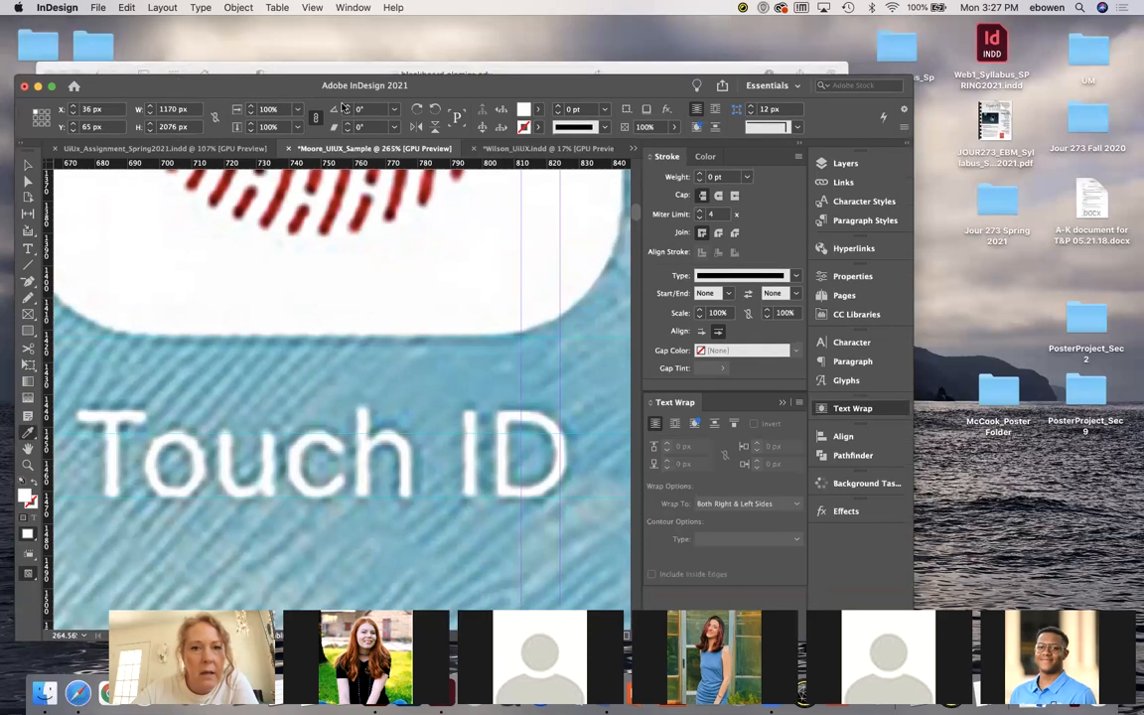
pyautogui.click(538, 111)
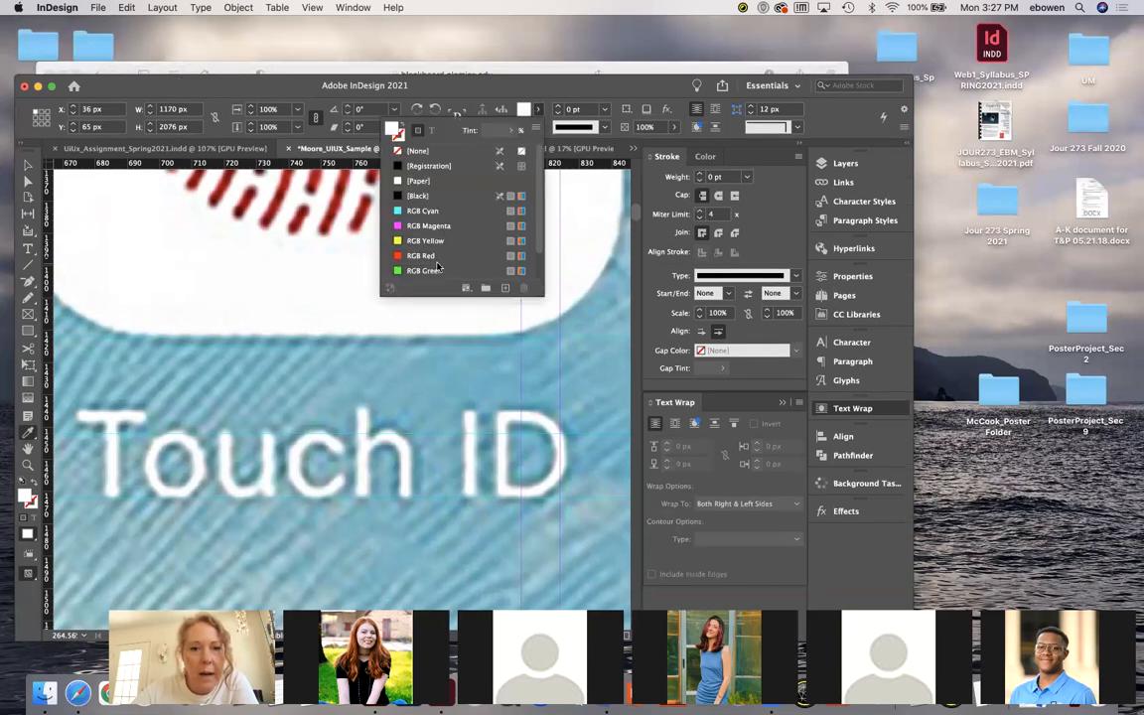
pyautogui.scroll(-2, 439, 267)
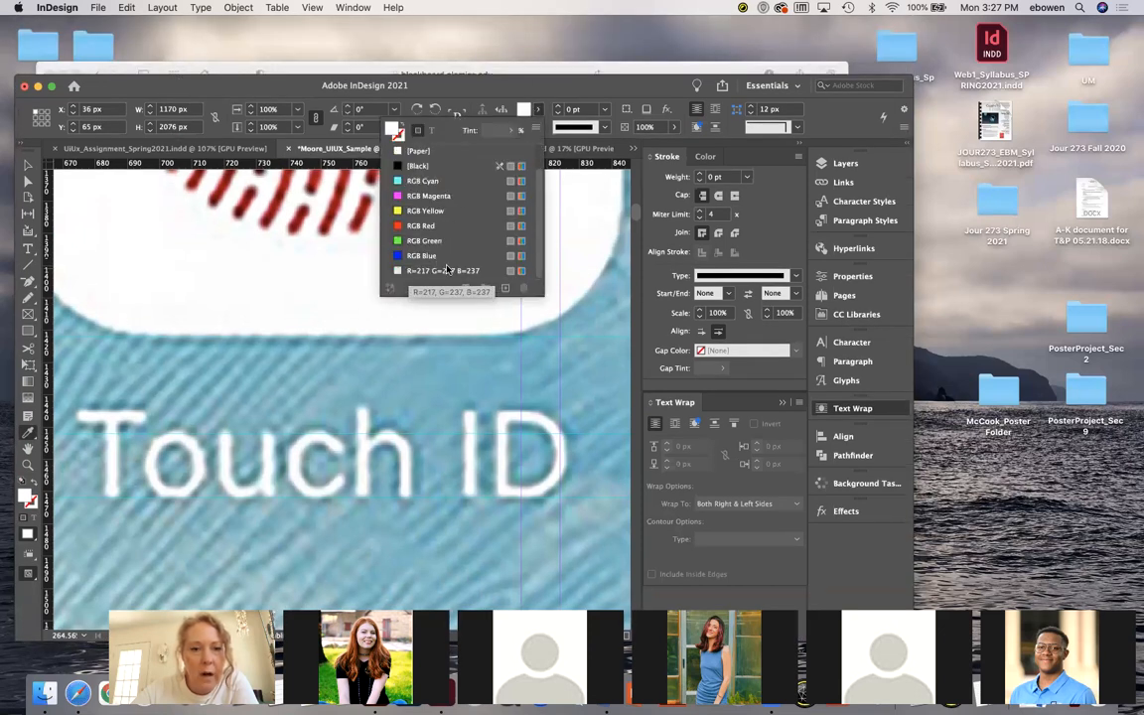
pyautogui.click(502, 288)
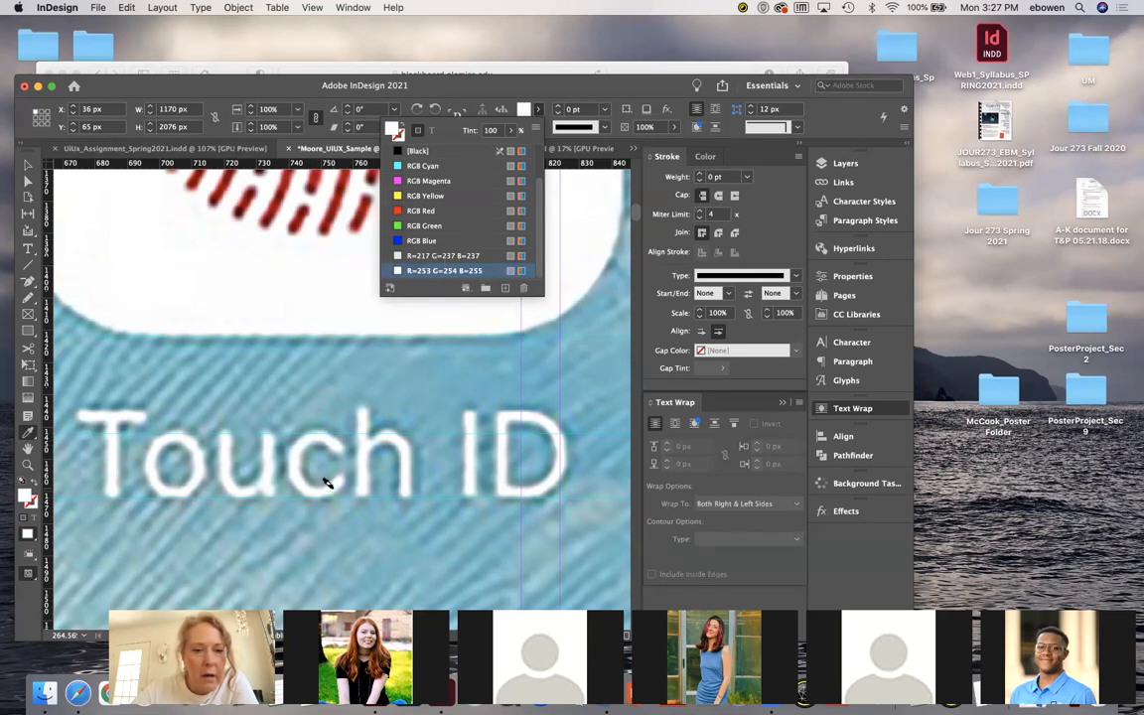
# Draw a rectangular frame about 188.5 × 188 px over the orange price-tag icon beside Touch ID
pyautogui.scroll(-5, 328, 484)
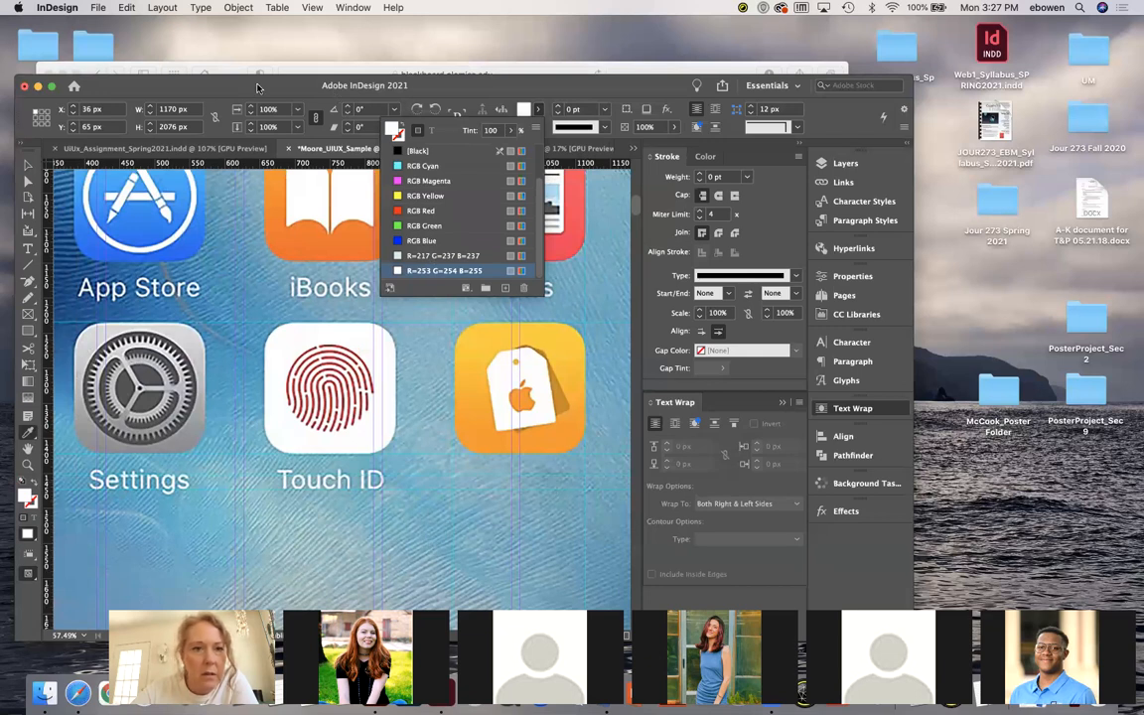
pyautogui.click(454, 91)
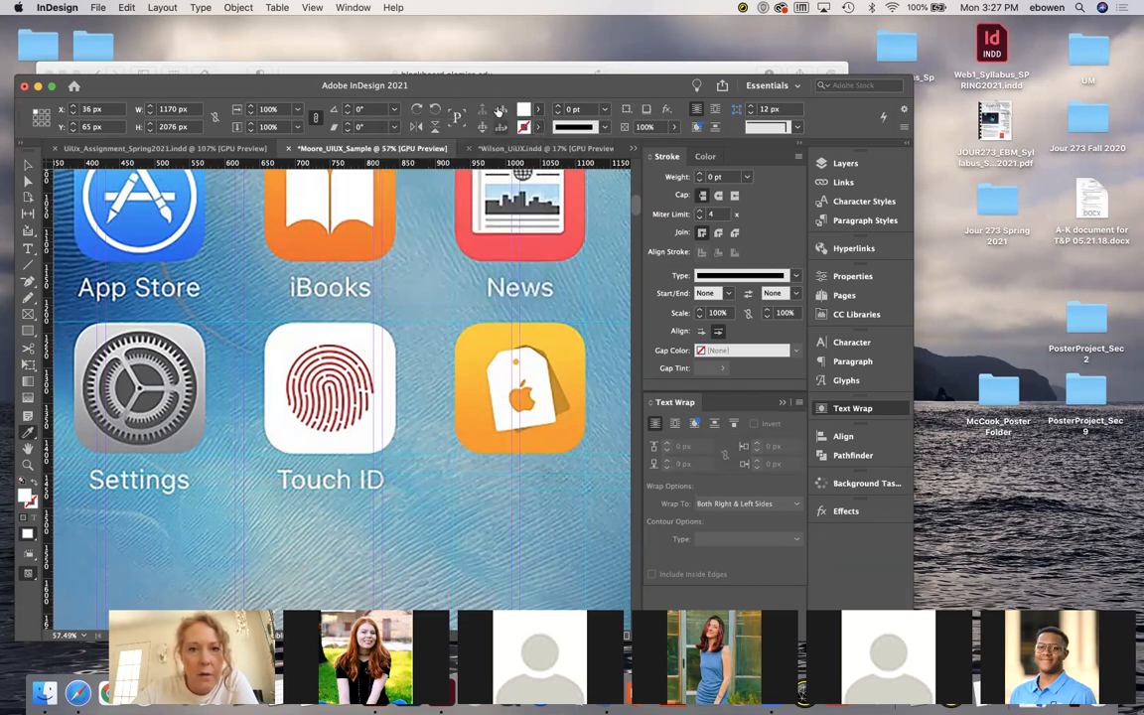
pyautogui.moveTo(499, 89); pyautogui.dragTo(484, 46)
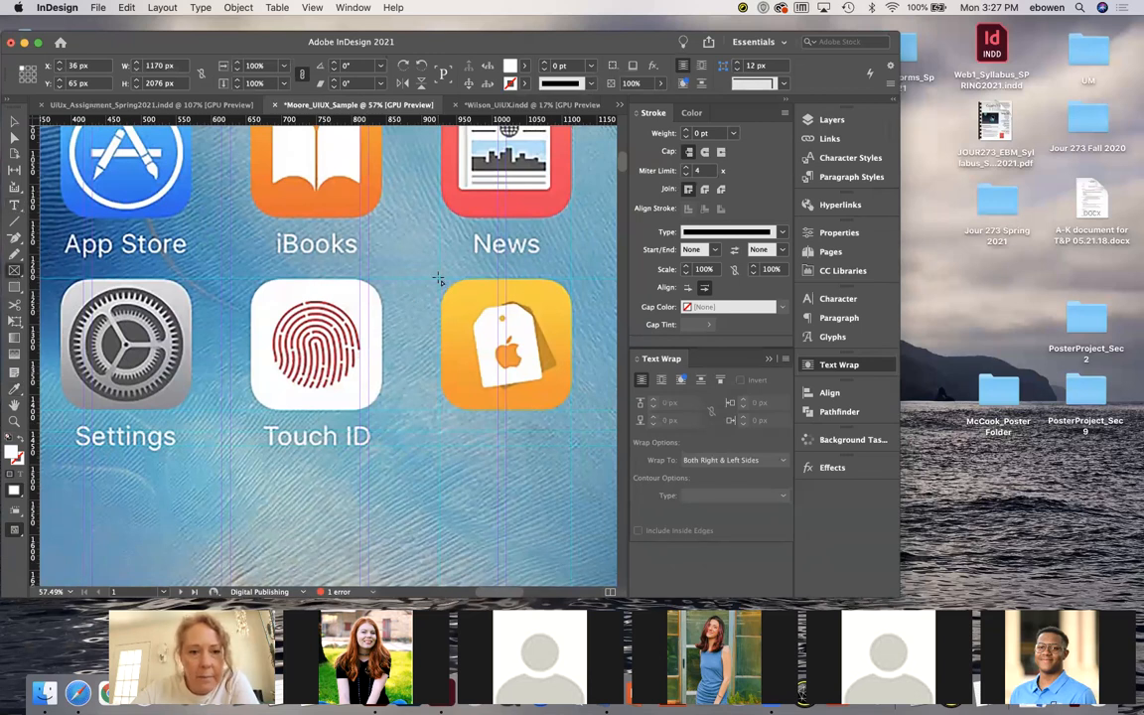
pyautogui.moveTo(438, 279); pyautogui.dragTo(572, 410)
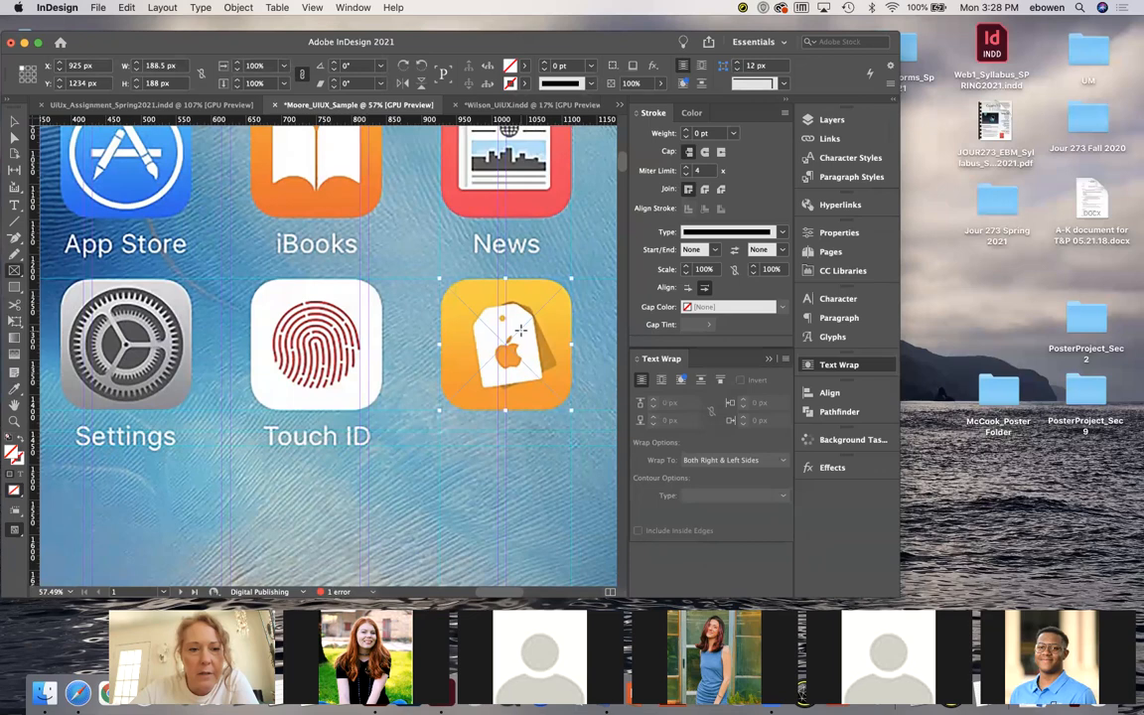
pyautogui.scroll(-3, 520, 330)
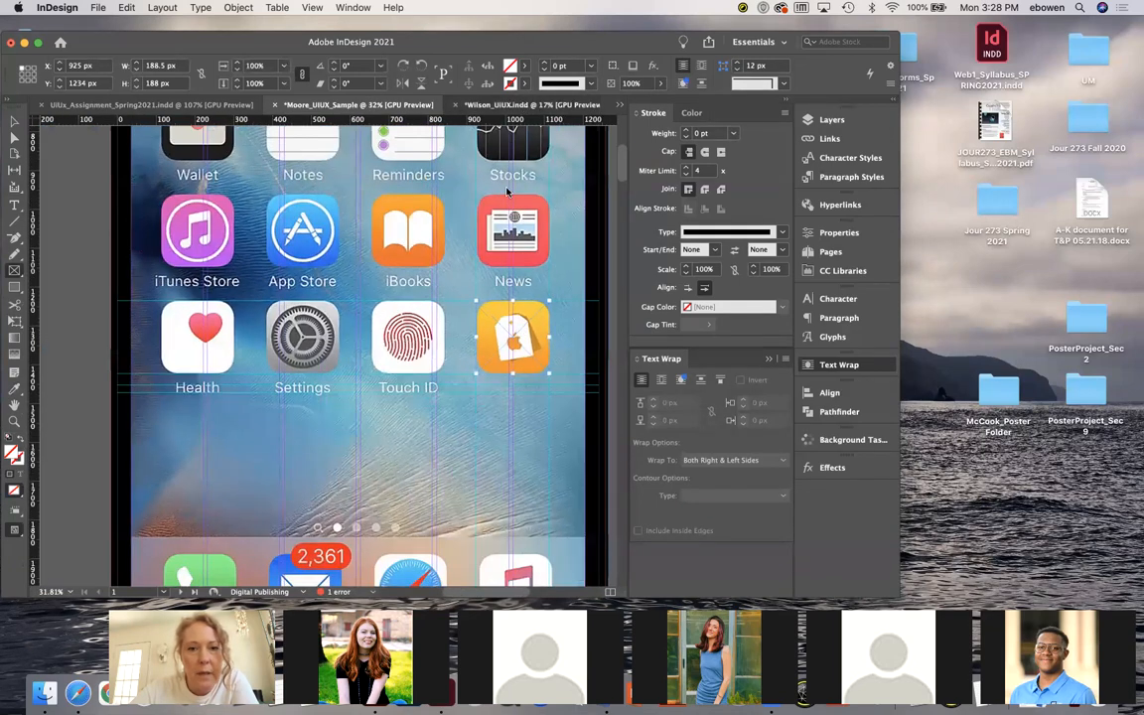
# Switch to the Wilson_UIUX.indd example and inspect the gold MR Magazine icon on its home screen
pyautogui.click(516, 105)
pyautogui.scroll(5, 407, 375)
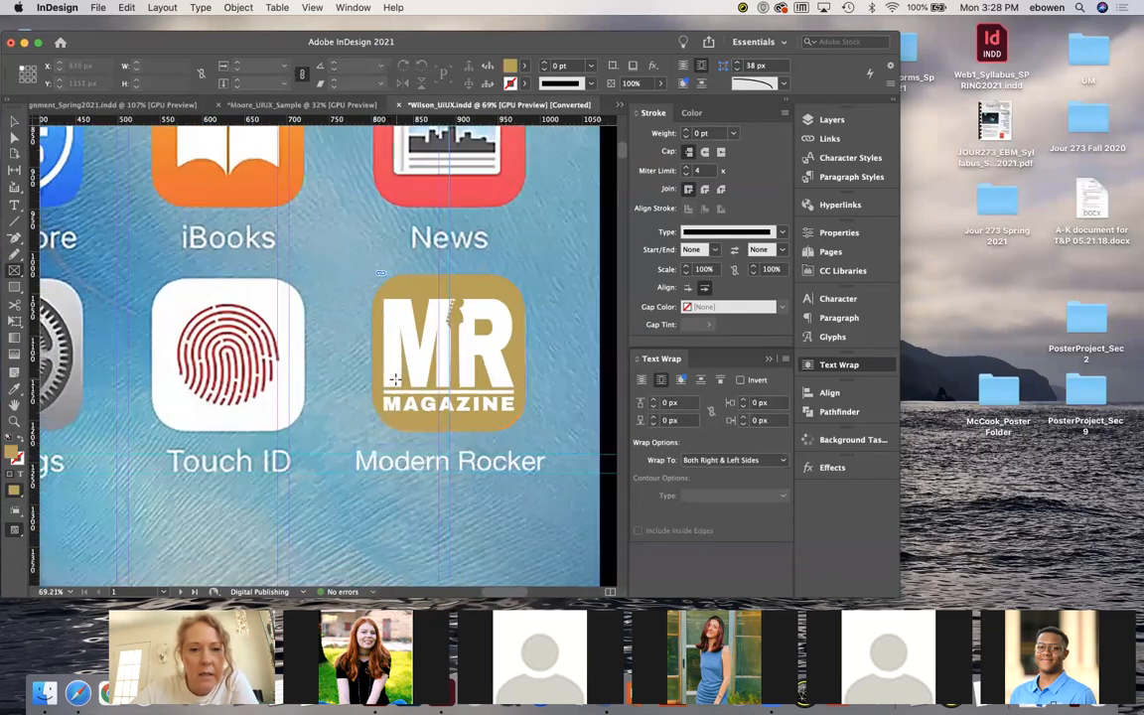
pyautogui.click(12, 117)
pyautogui.moveTo(416, 298); pyautogui.dragTo(455, 327)
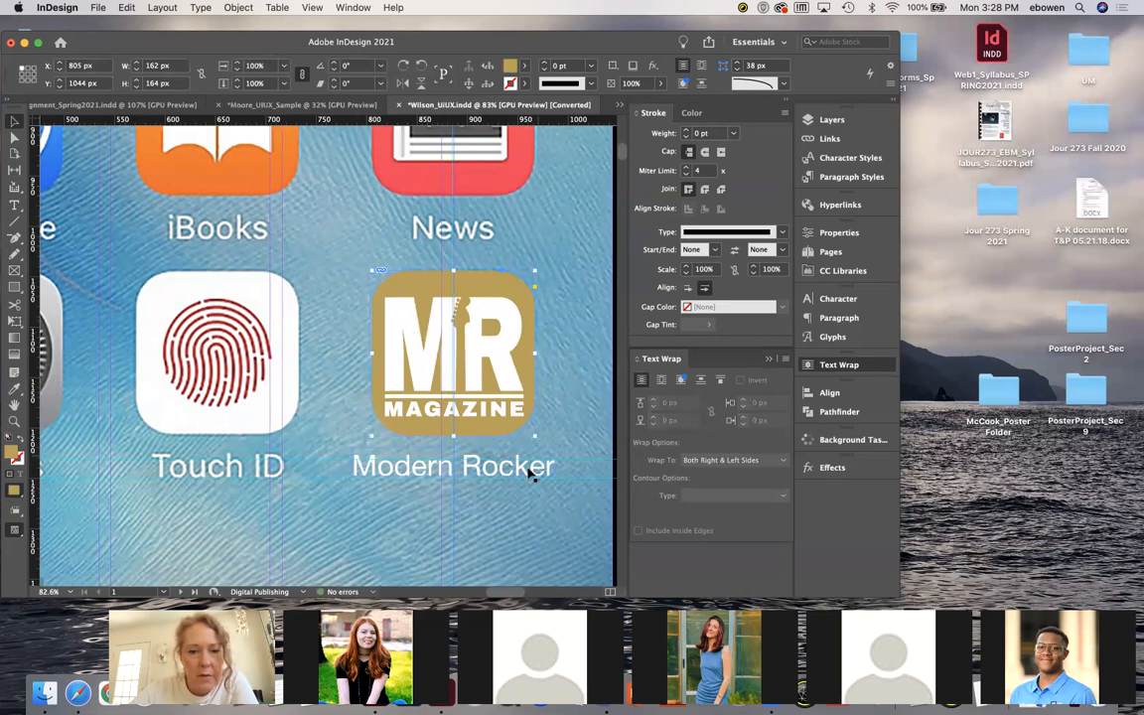
pyautogui.scroll(5, 529, 475)
pyautogui.scroll(-1, 510, 487)
pyautogui.scroll(-4, 510, 487)
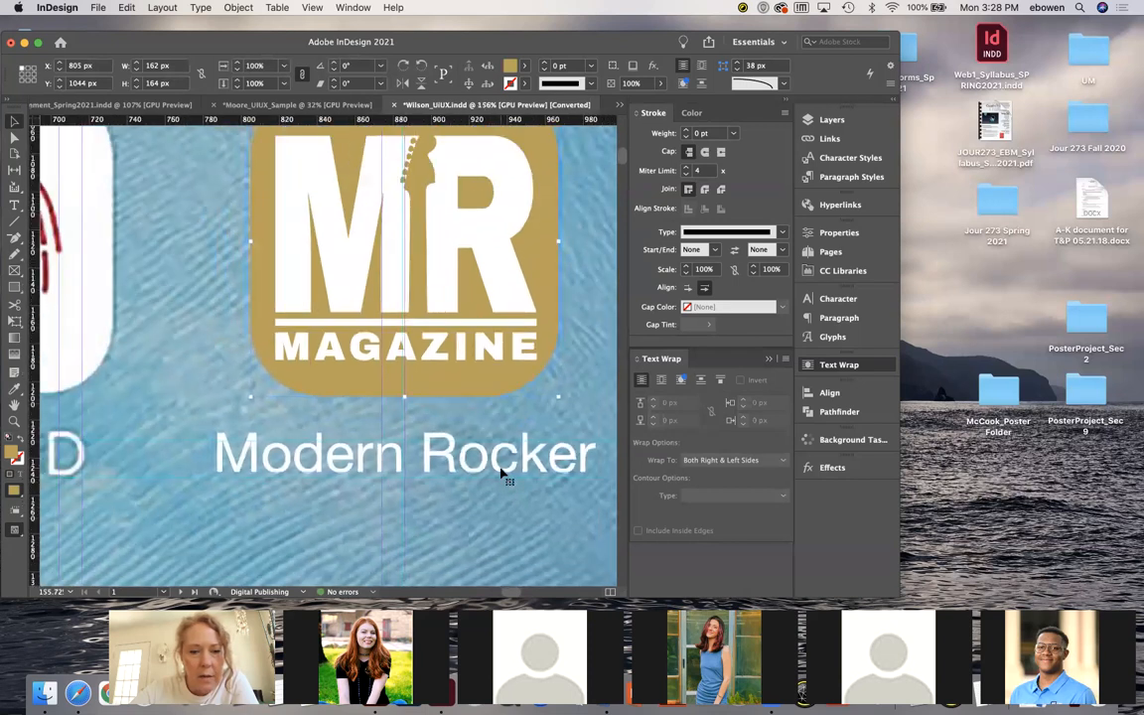
# Inspect the Modern Rocker label's text frame and how the icon and label fit the example's home screen
pyautogui.click(502, 475)
pyautogui.scroll(-1, 501, 475)
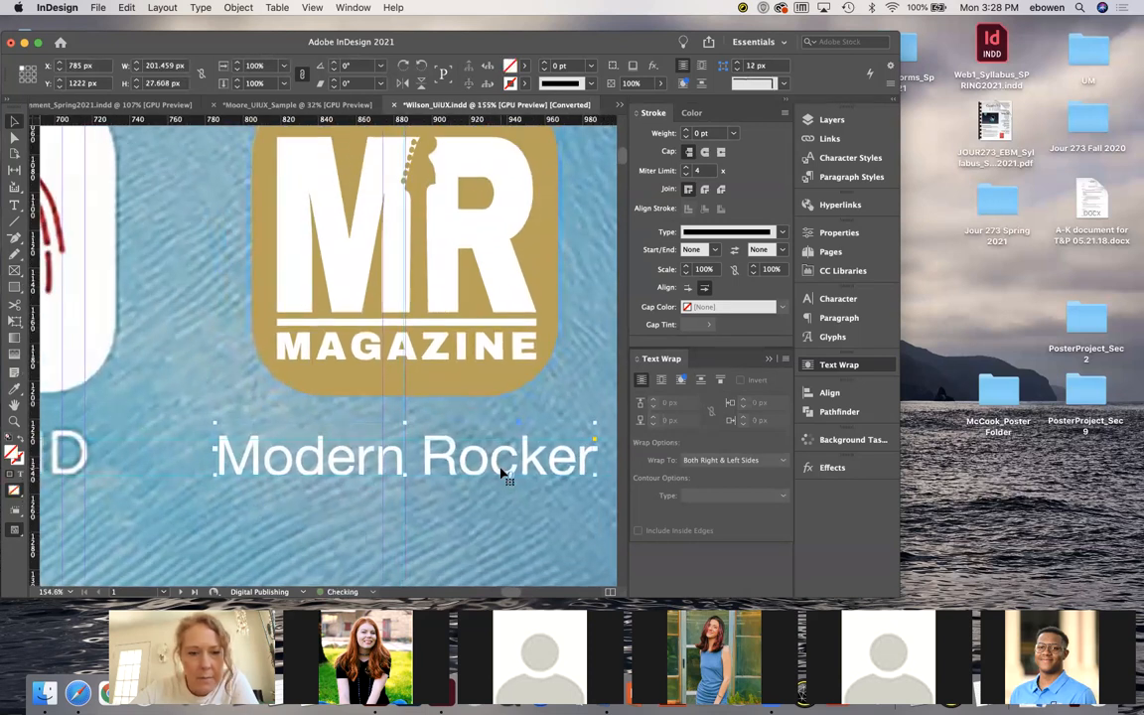
pyautogui.scroll(-10, 500, 471)
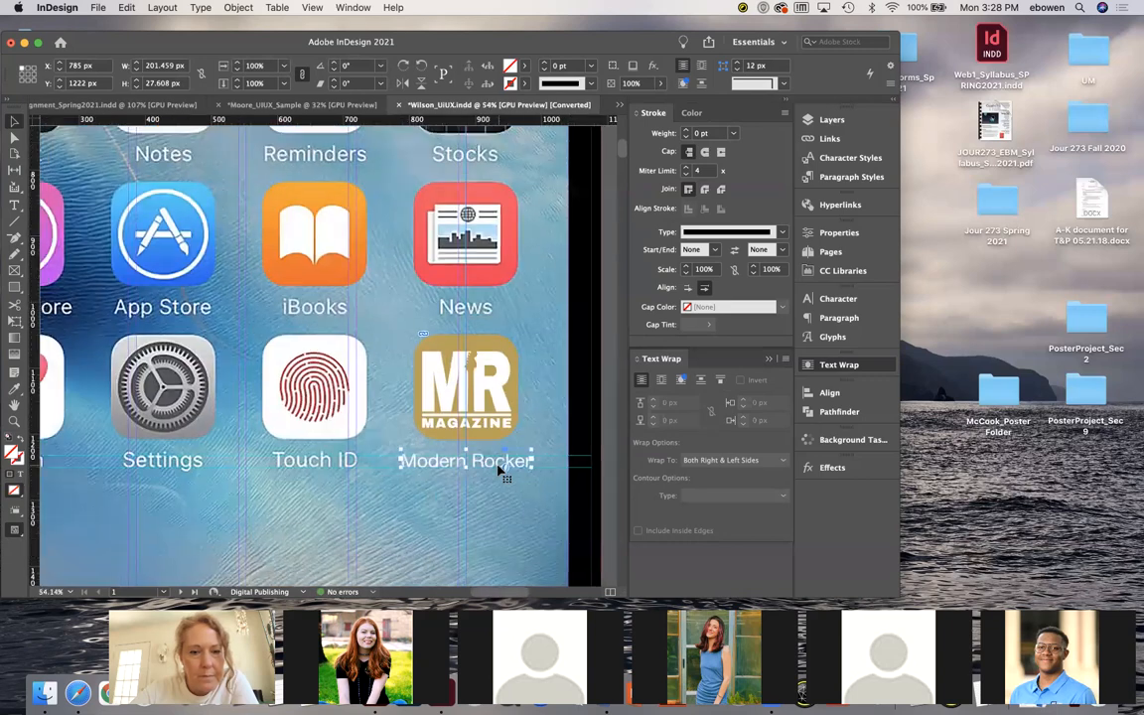
pyautogui.click(542, 437)
pyautogui.scroll(-1, 350, 472)
pyautogui.scroll(-2, 350, 477)
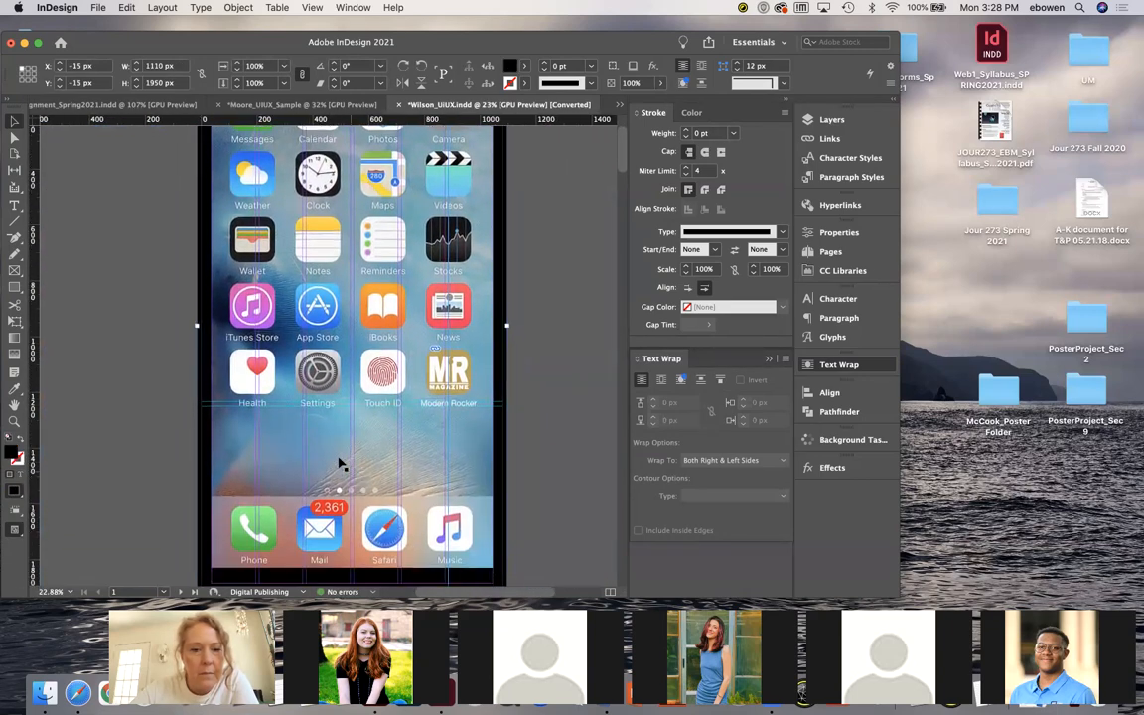
pyautogui.click(352, 355)
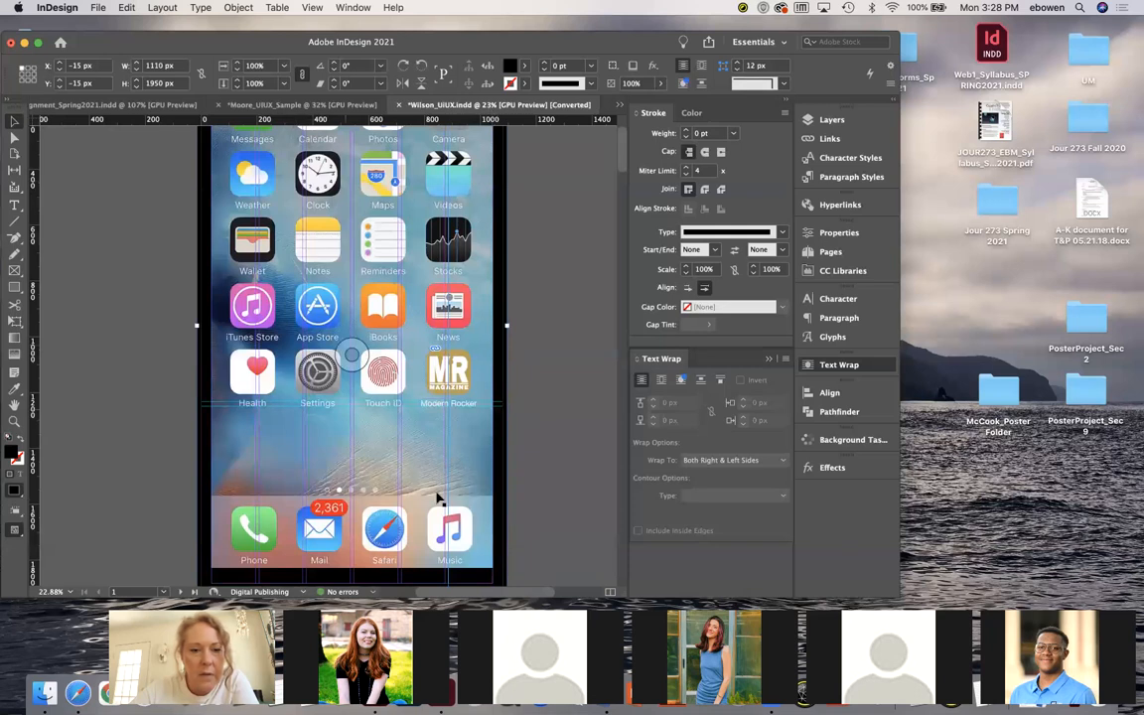
# Return to the Moore_UIUX_Sample document and view the empty page 2 with its column guides
pyautogui.click(298, 105)
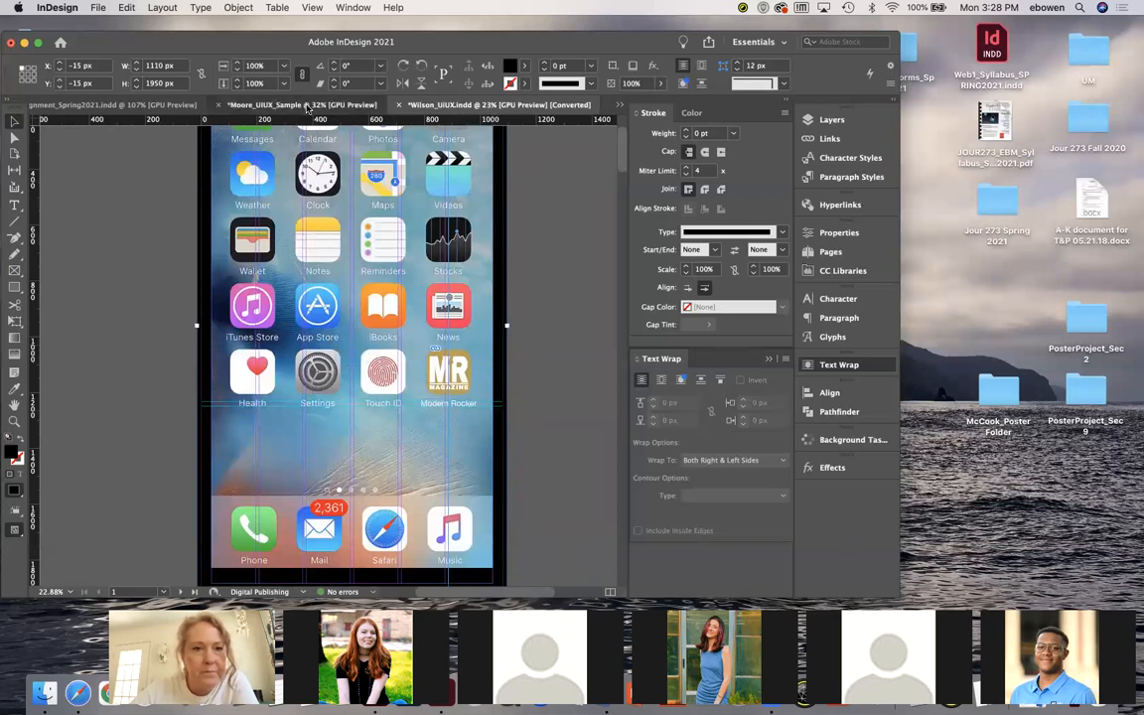
pyautogui.scroll(-5, 379, 443)
pyautogui.scroll(-3, 378, 443)
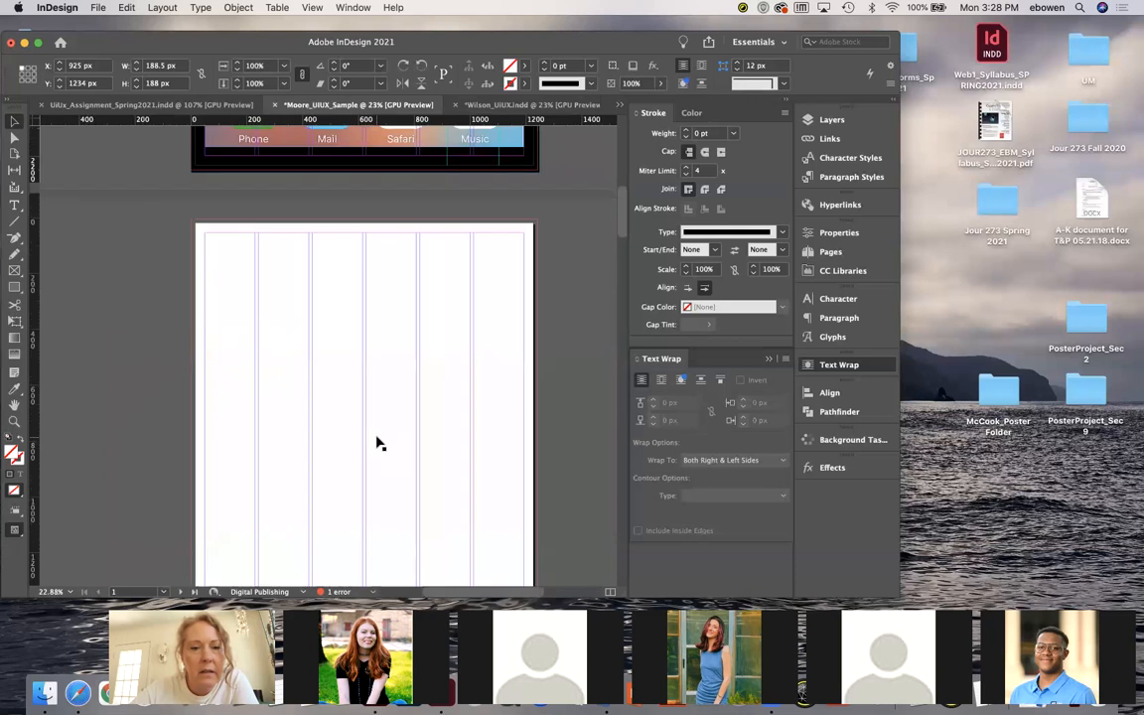
pyautogui.scroll(-1, 422, 408)
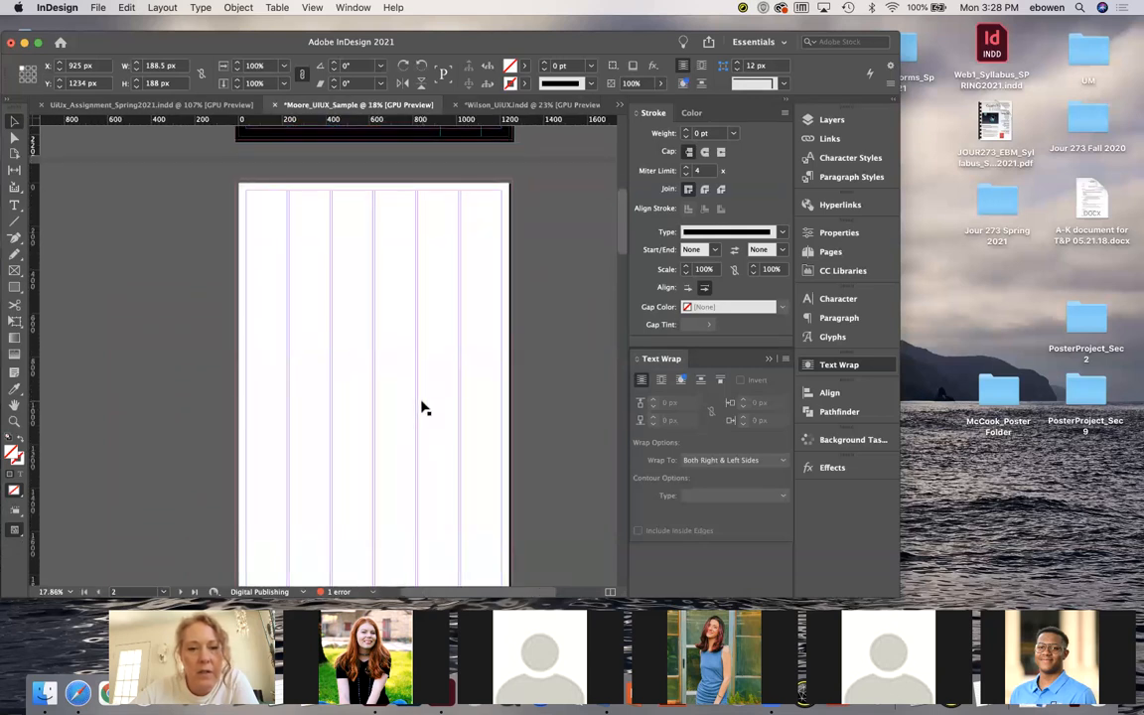
pyautogui.scroll(-3, 421, 408)
pyautogui.scroll(2, 422, 407)
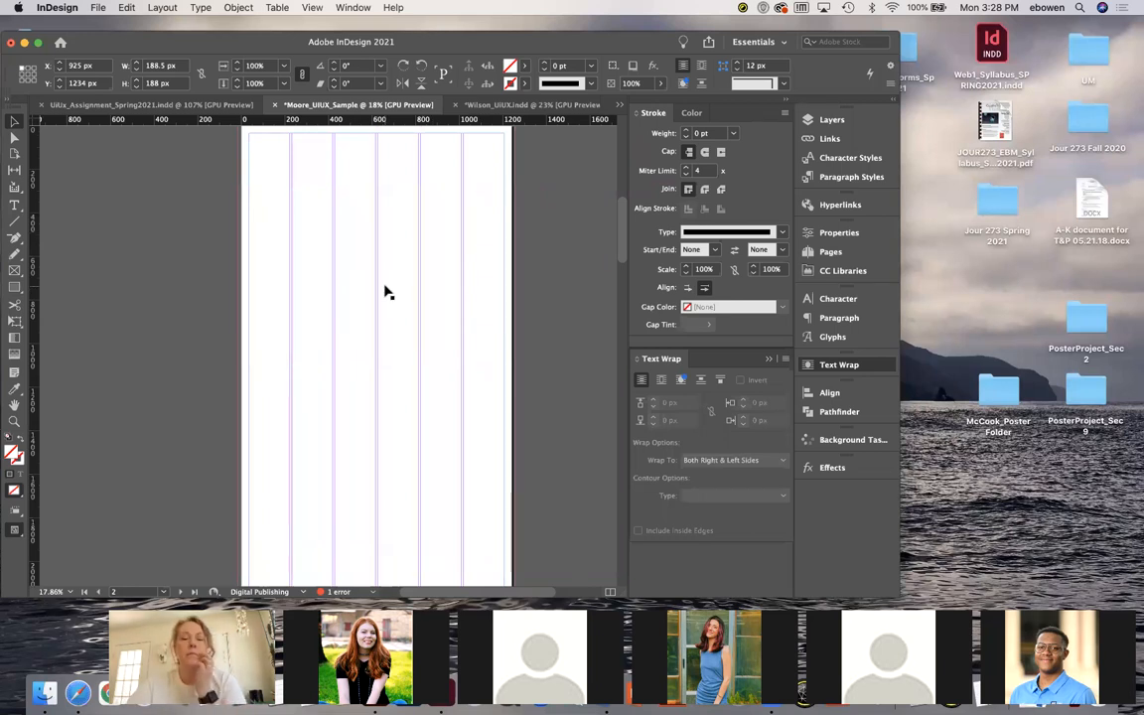
# Switch back to Wilson_UIUX.indd and examine the article list on page 2 and the open menu on page 3
pyautogui.hotkey('ctrl', 'Tab')
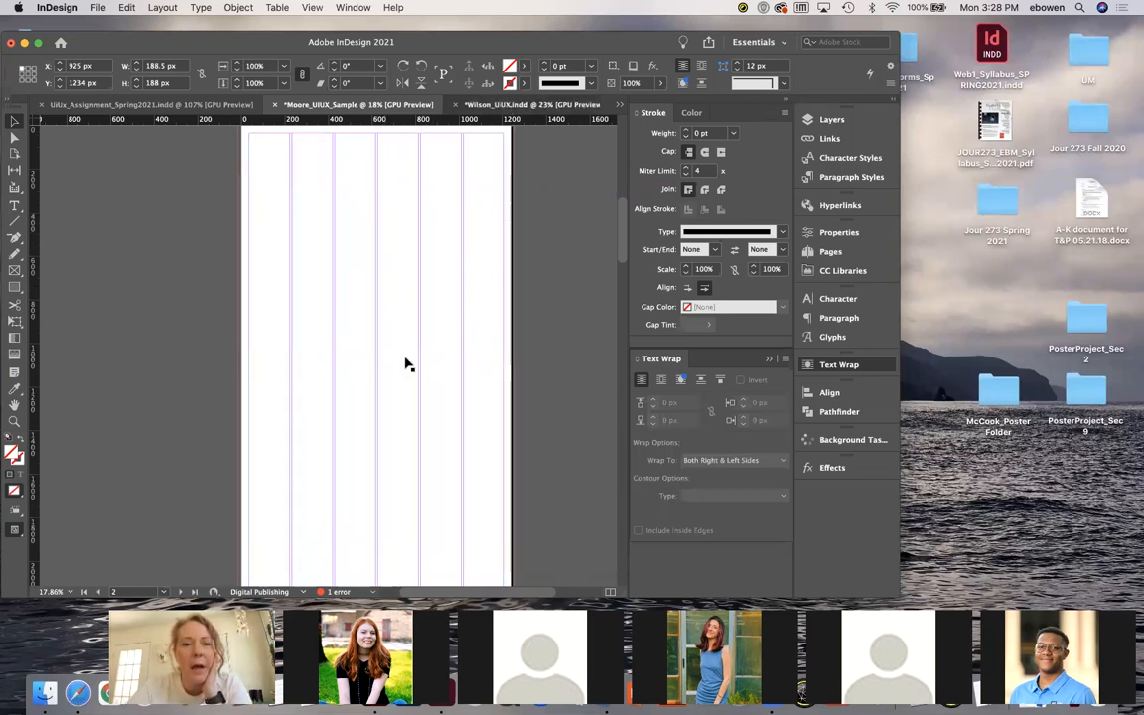
pyautogui.scroll(-15, 372, 429)
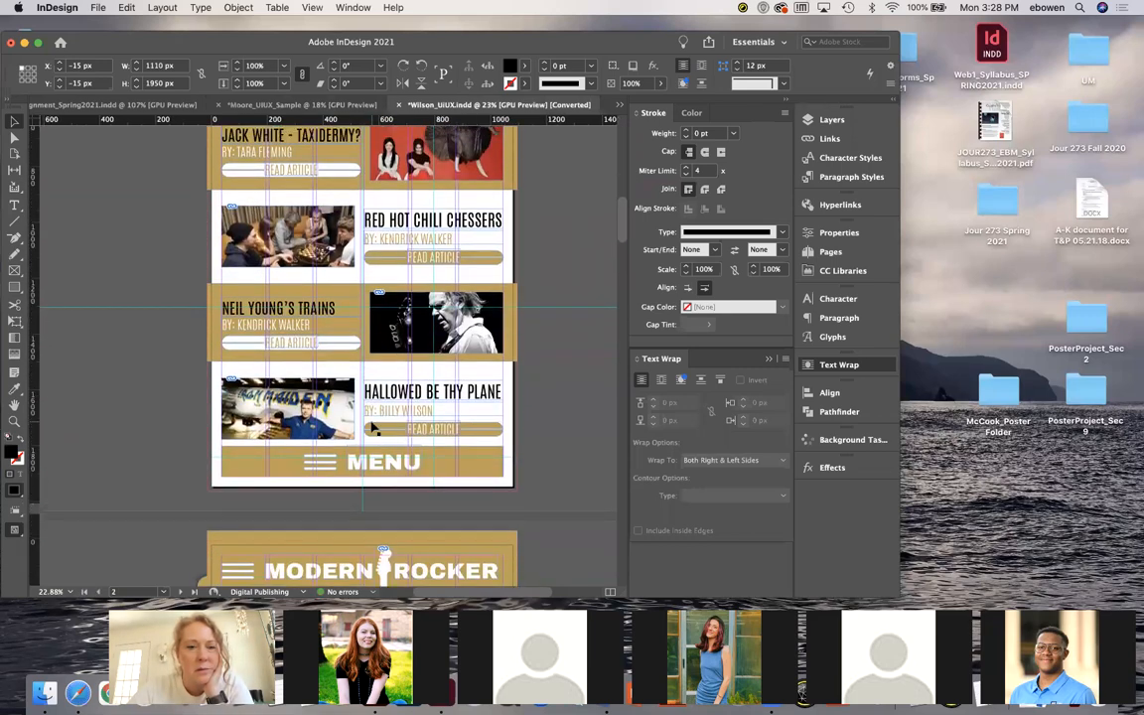
pyautogui.scroll(3, 340, 233)
pyautogui.scroll(-8, 345, 533)
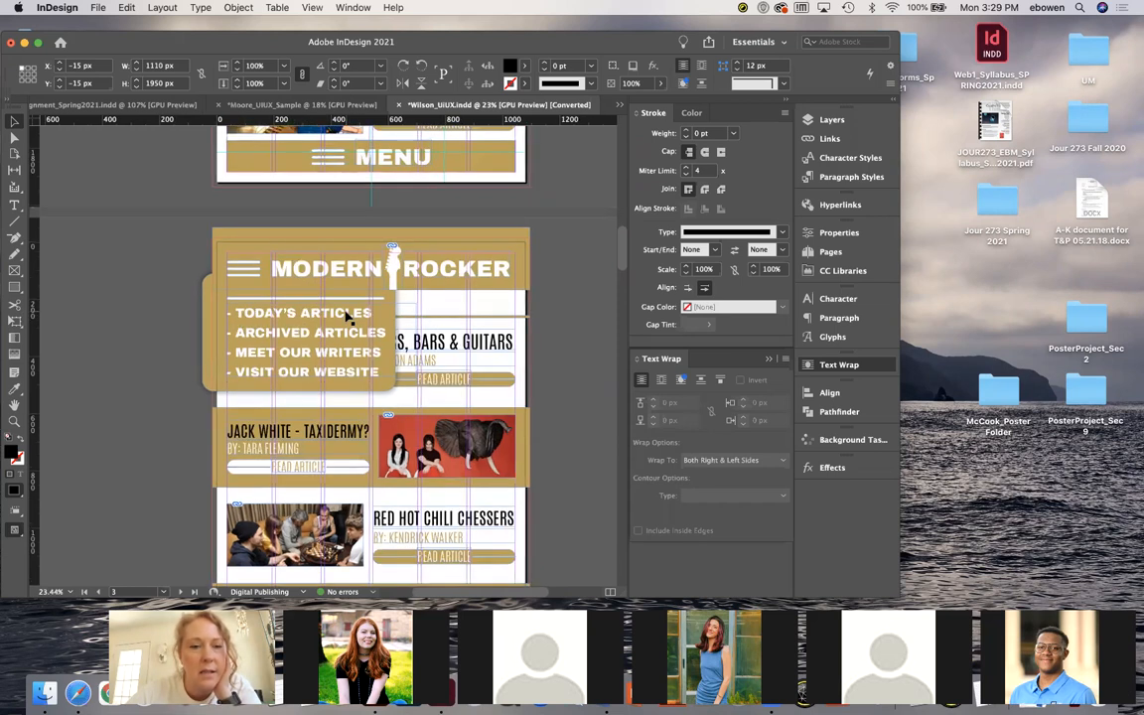
pyautogui.scroll(3, 378, 312)
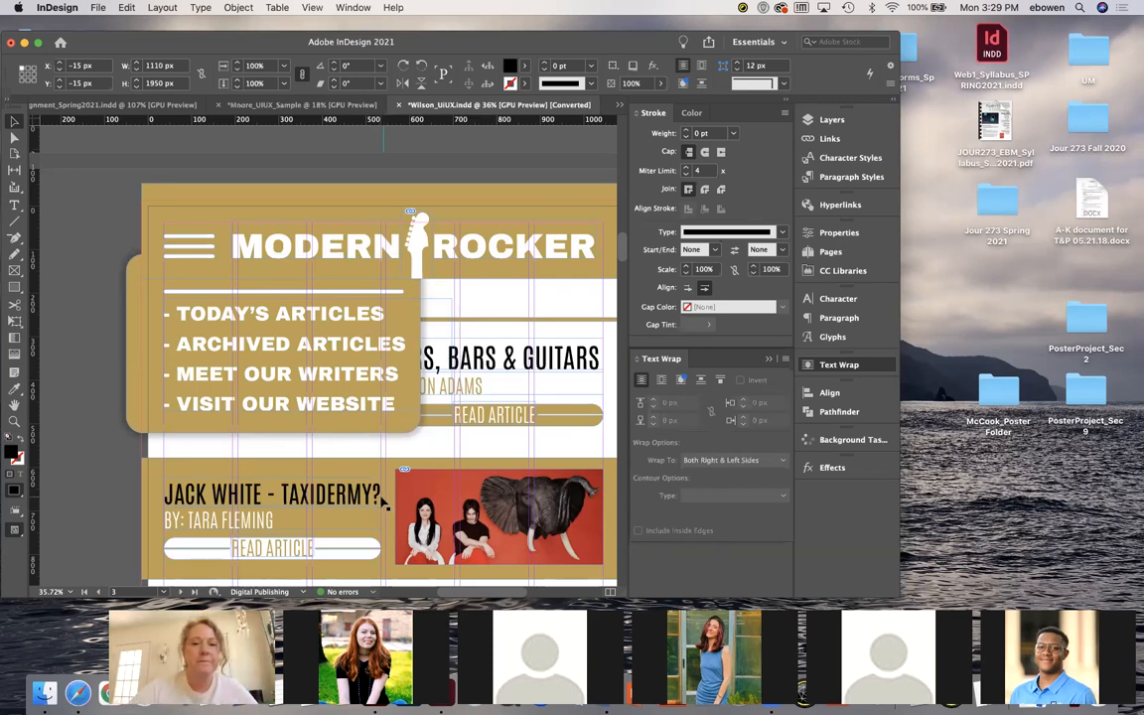
pyautogui.scroll(-3, 307, 293)
pyautogui.scroll(10, 307, 293)
# Select all the objects on the example's article-list page, compare them with the menu page, and clear the selection
pyautogui.moveTo(206, 130); pyautogui.dragTo(456, 534)
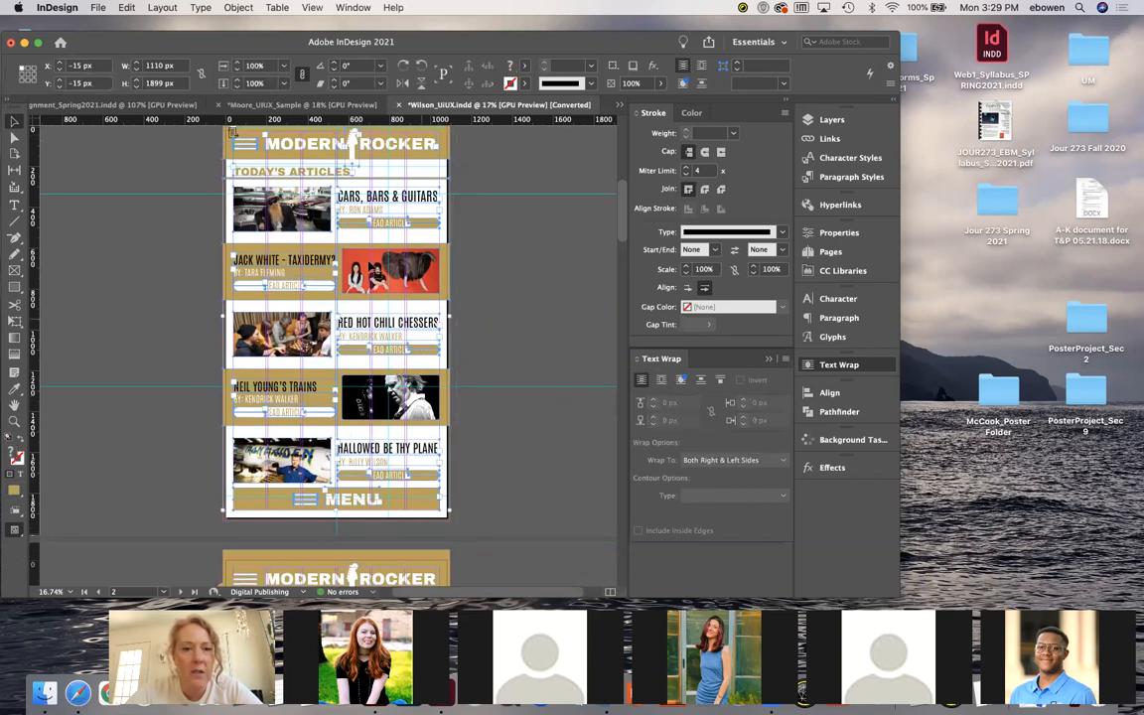
pyautogui.scroll(-5, 337, 328)
pyautogui.scroll(-4, 336, 322)
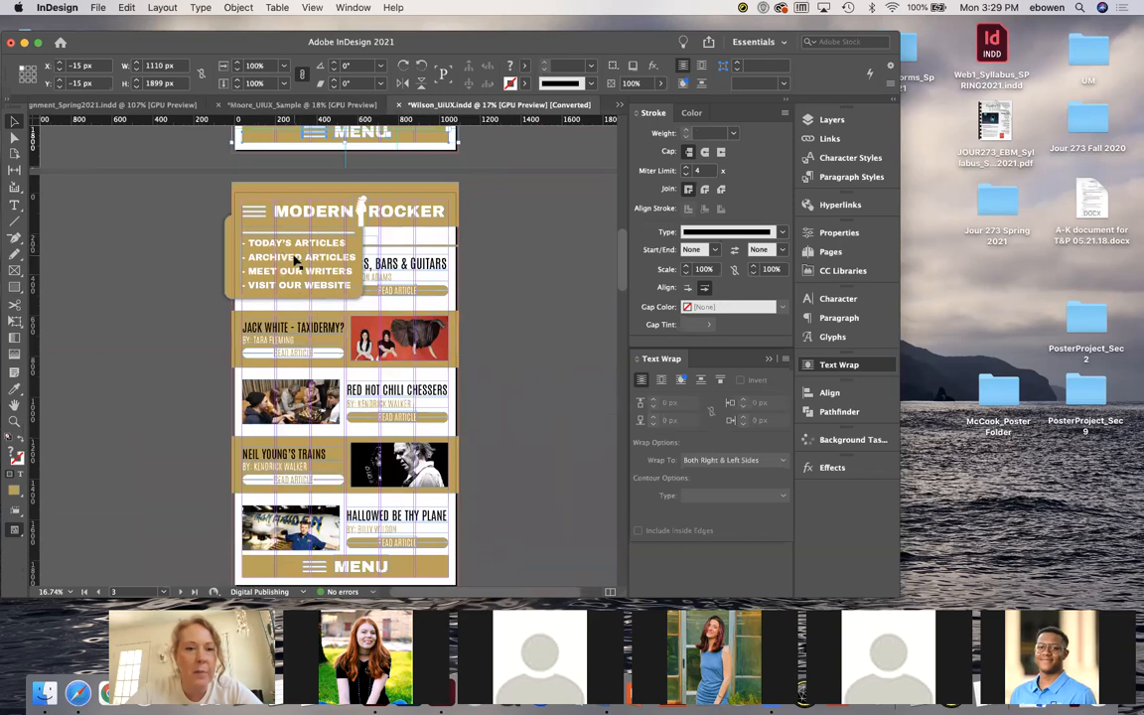
pyautogui.scroll(-5, 296, 261)
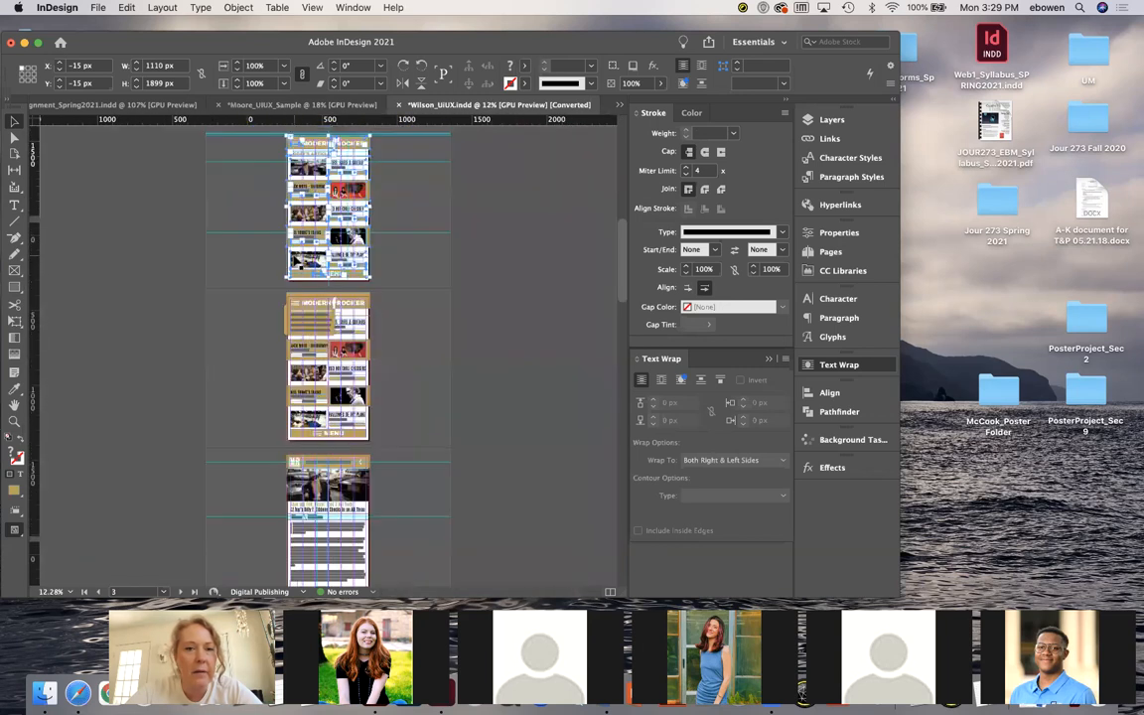
pyautogui.click(410, 293)
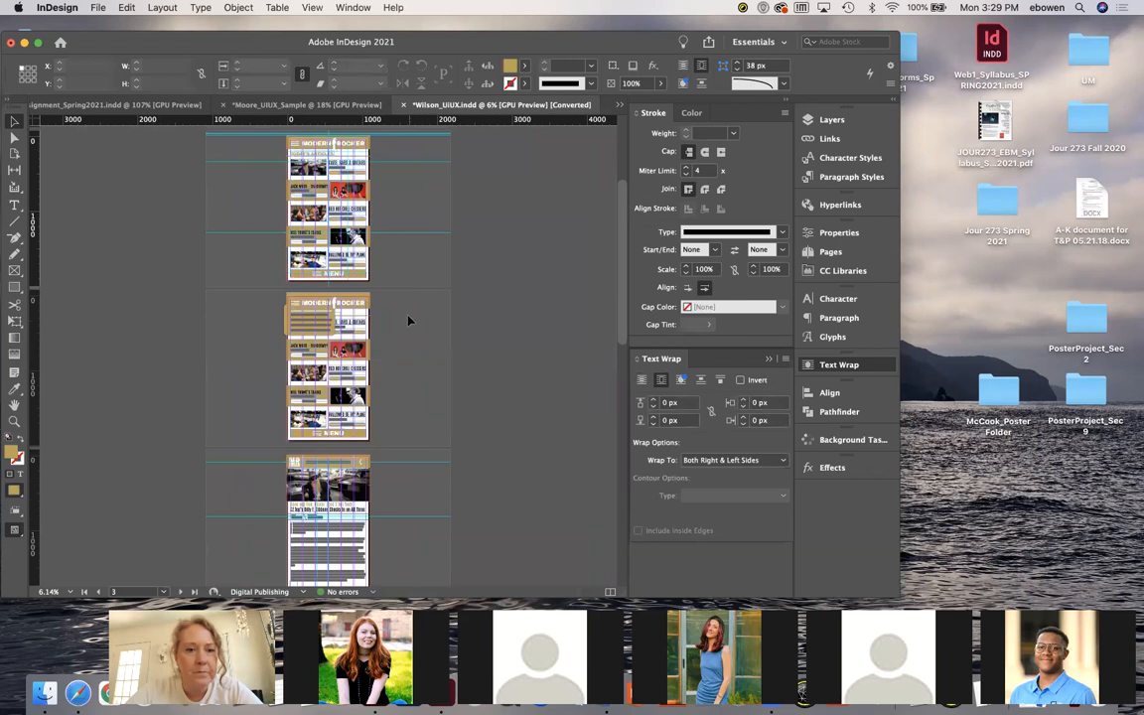
# Examine the article layout on page 4 of the example, checking the headline frame, body text frame and pull quote
pyautogui.scroll(-5, 398, 358)
pyautogui.scroll(-1, 397, 373)
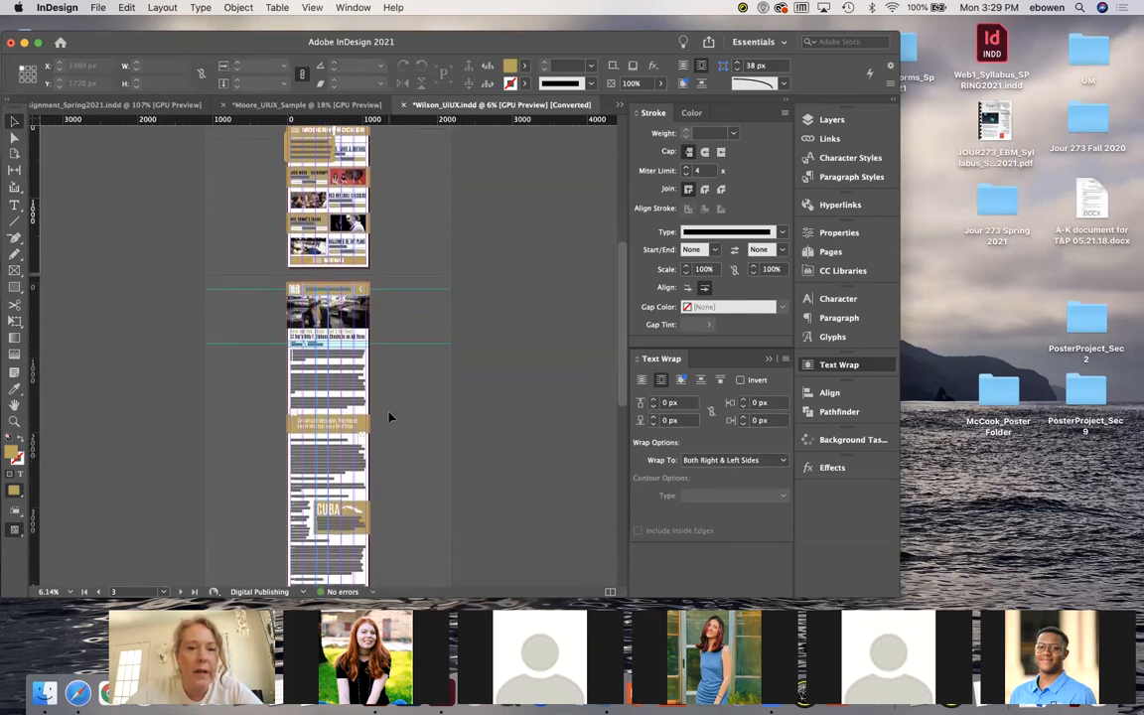
pyautogui.press('super+equal')
pyautogui.press('super+equal')
pyautogui.press('super+equal')
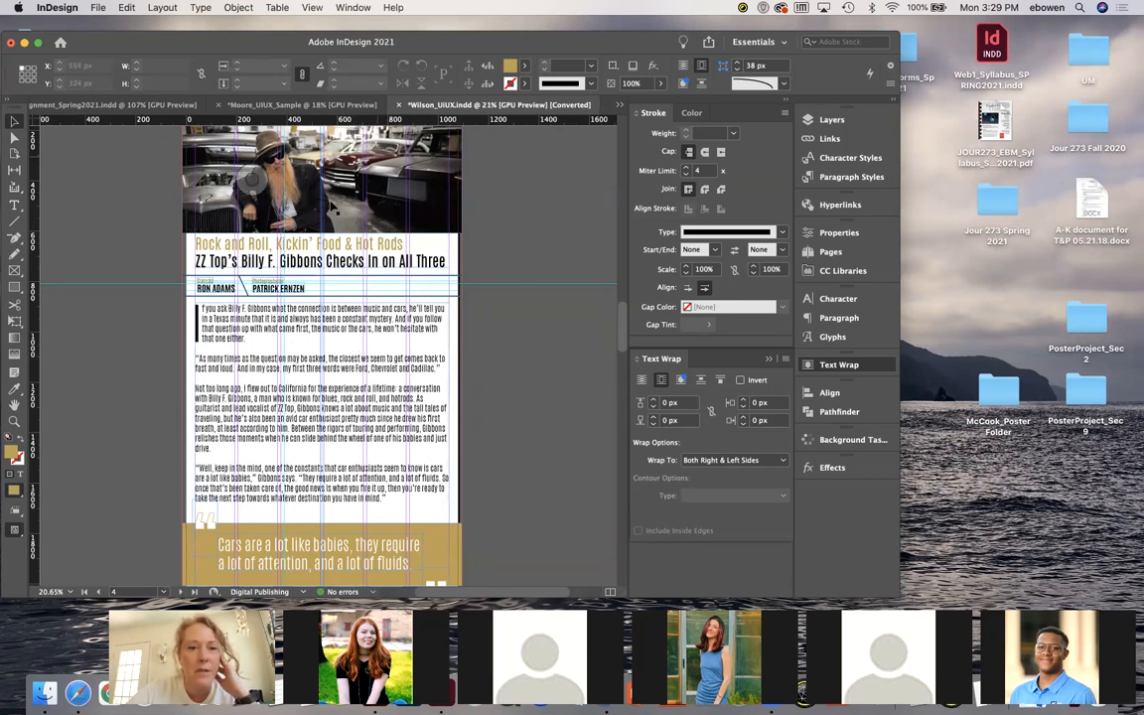
pyautogui.click(296, 248)
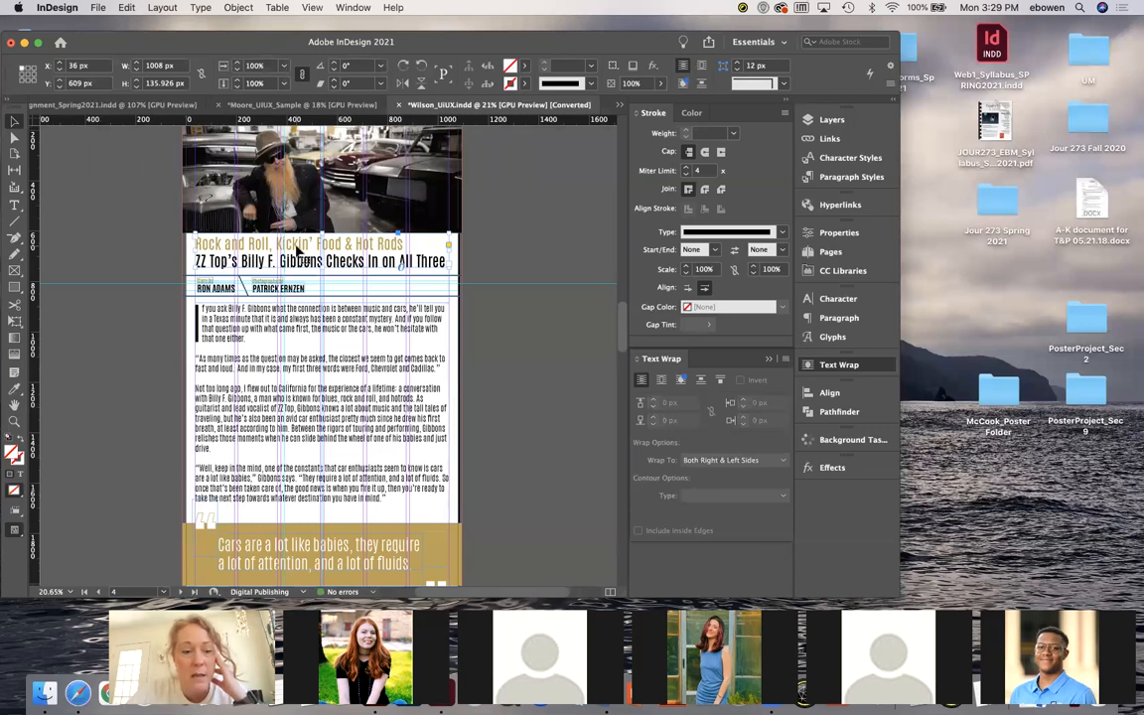
pyautogui.click(282, 336)
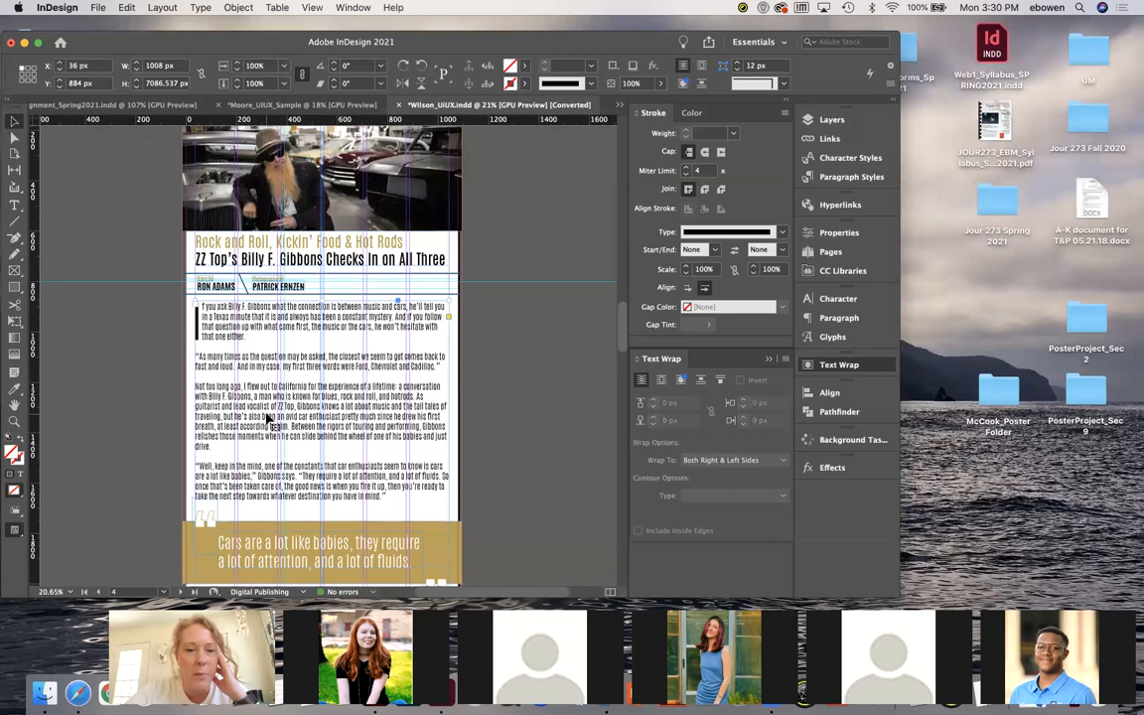
pyautogui.scroll(-3, 268, 418)
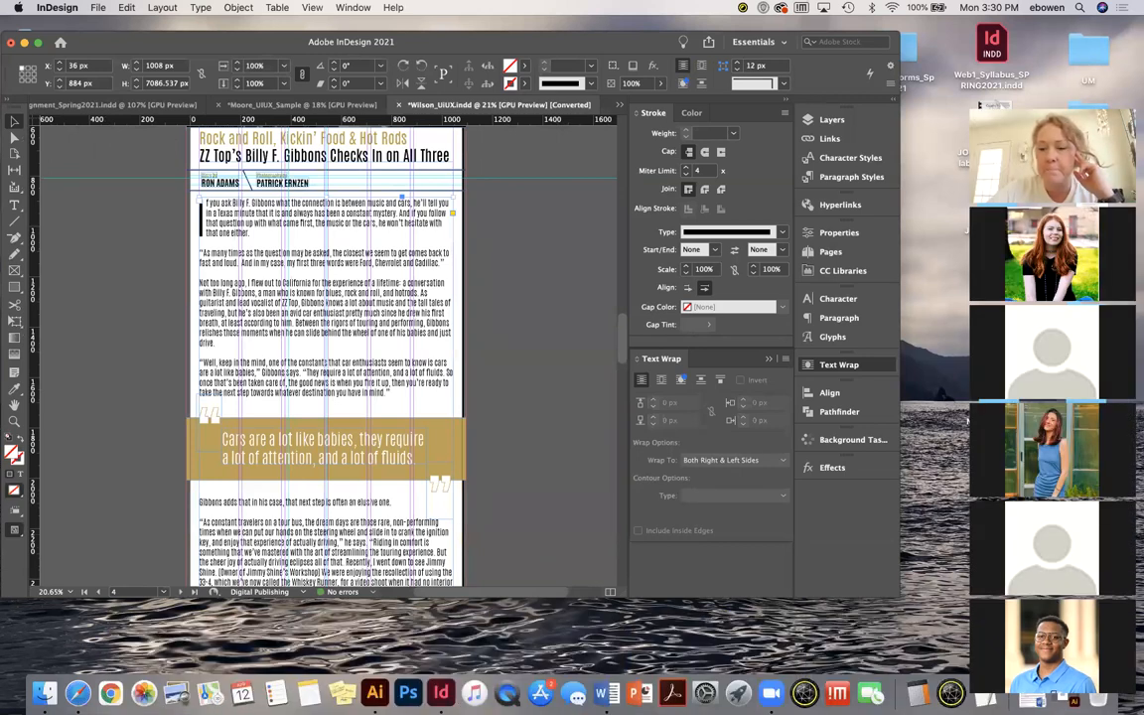
# Switch to the dog breed Word document, copy the whole article body from below the byline to above the pull quote, and clear the selection
pyautogui.click(1034, 700)
pyautogui.scroll(1, 699, 222)
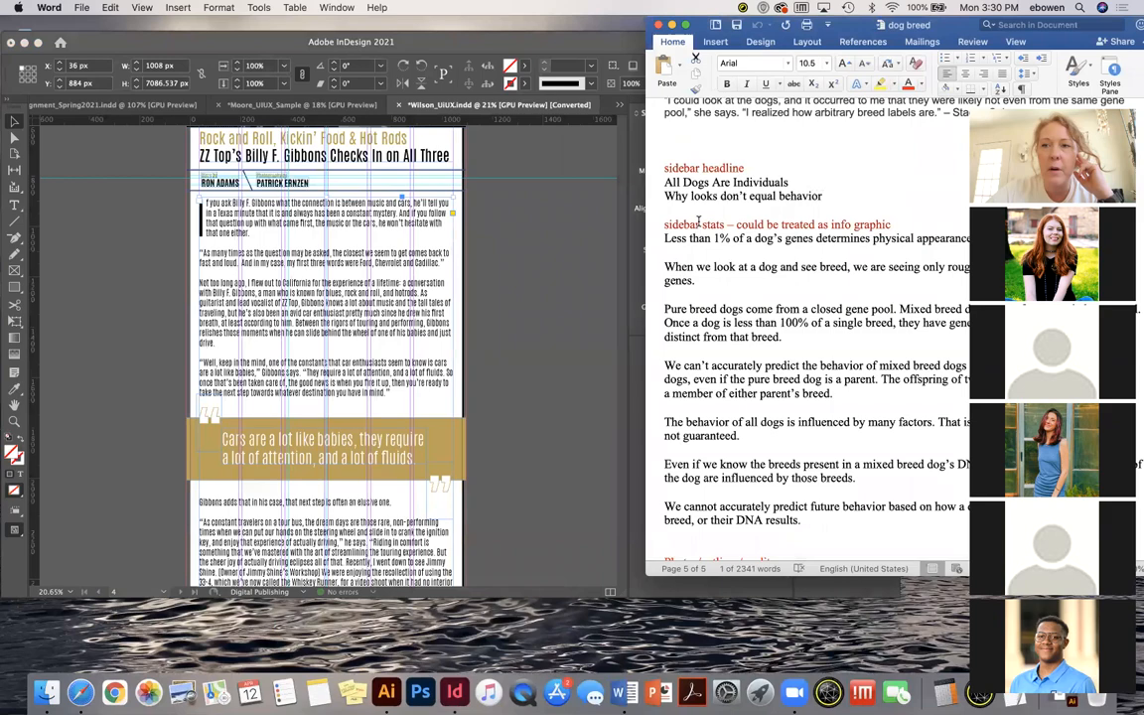
pyautogui.scroll(-2, 696, 234)
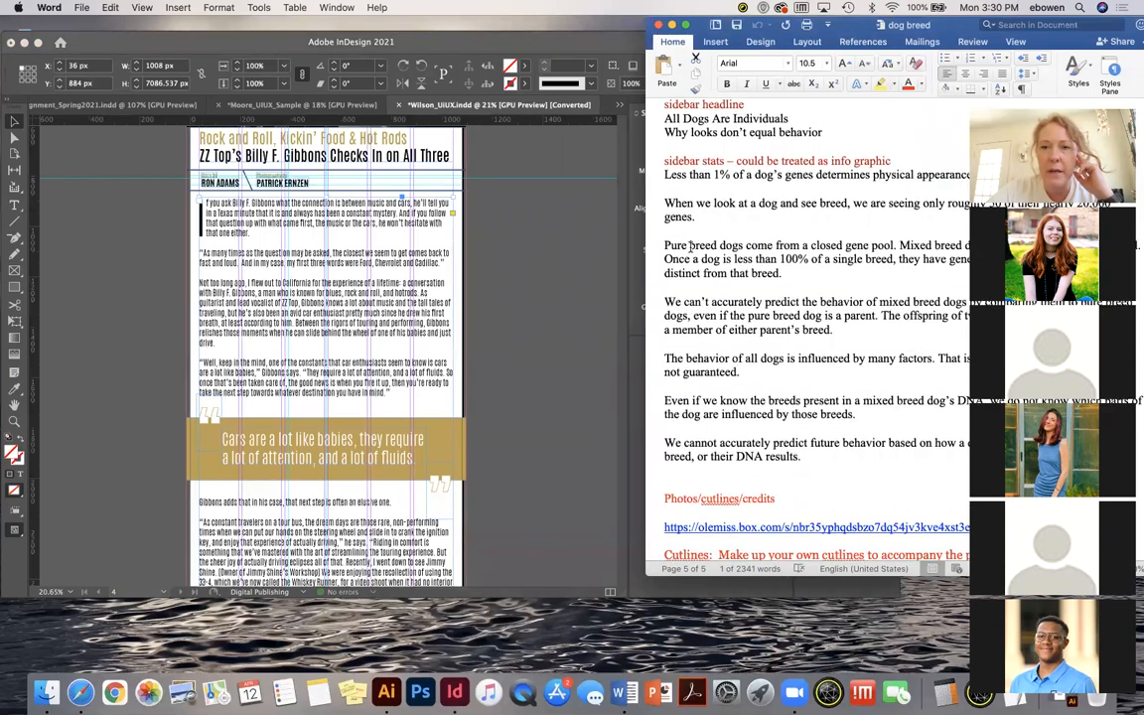
pyautogui.scroll(10, 689, 248)
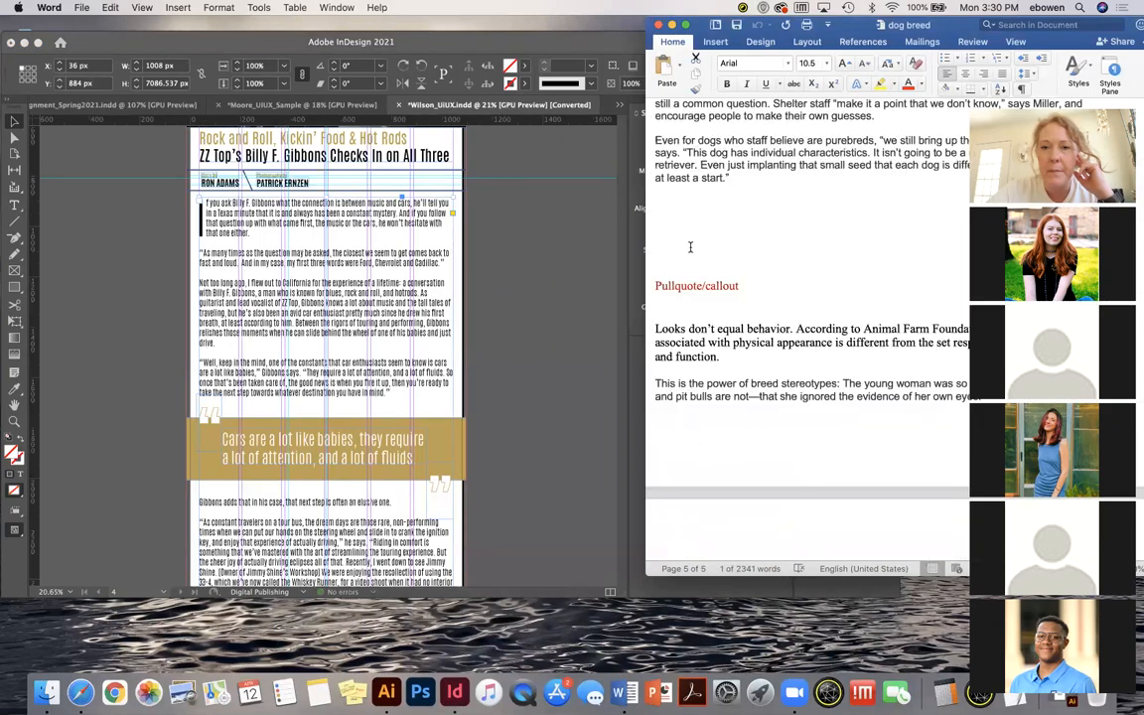
pyautogui.scroll(10, 690, 247)
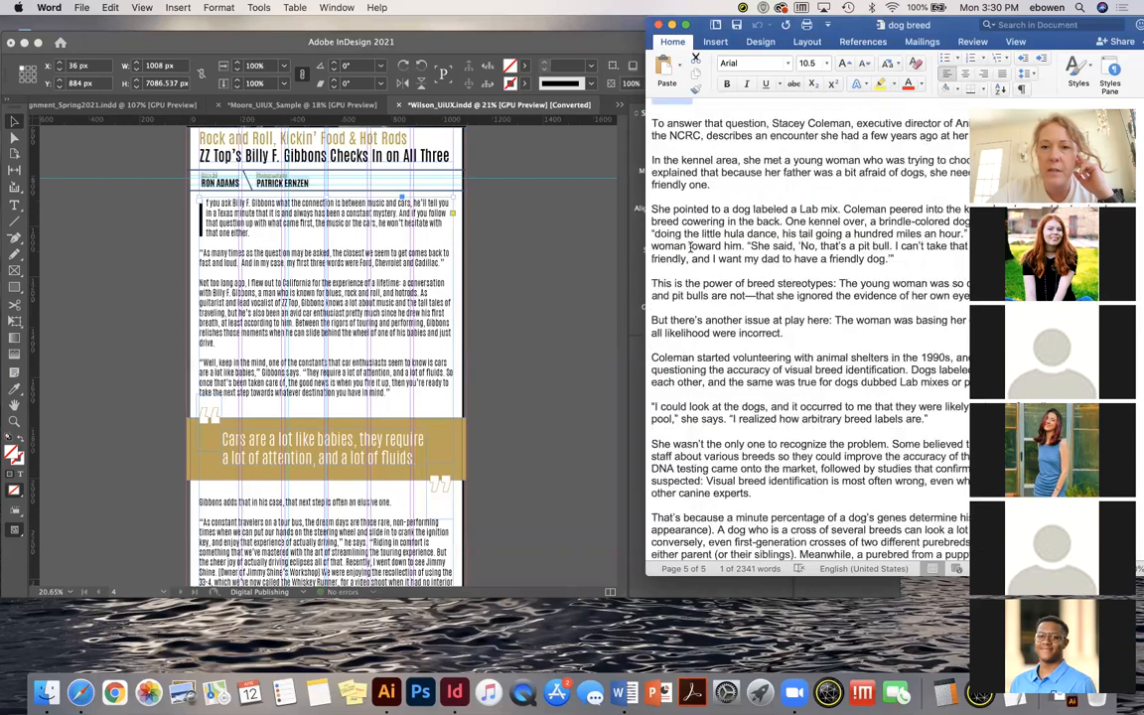
pyautogui.scroll(5, 691, 247)
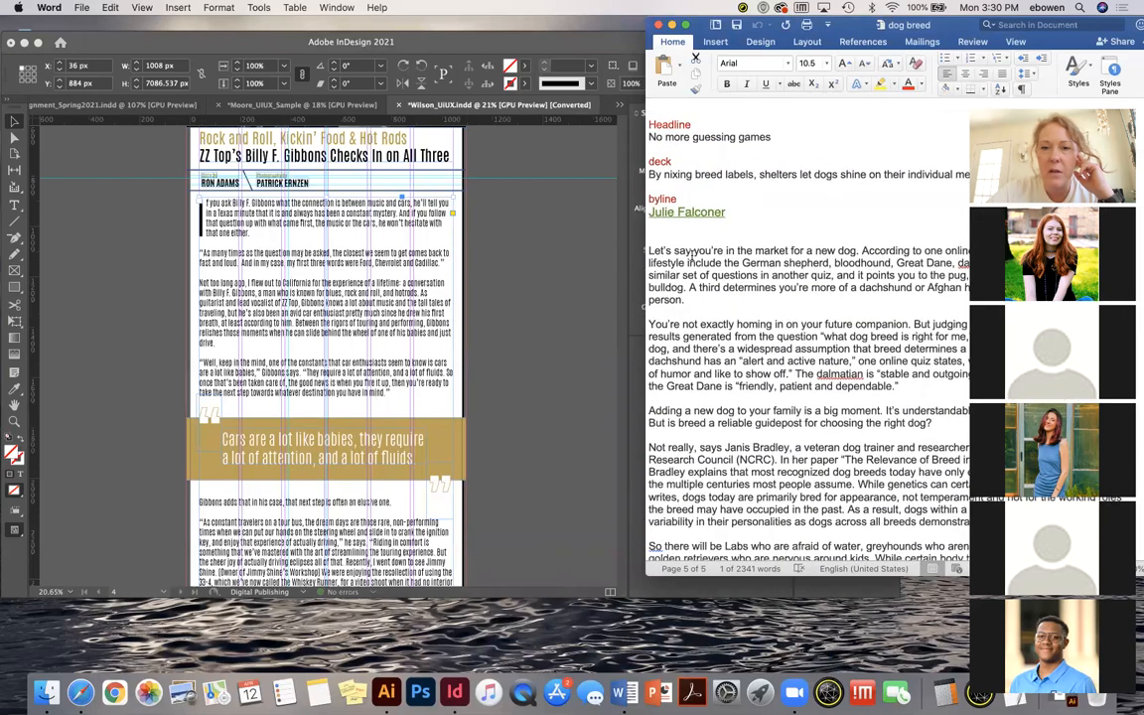
pyautogui.moveTo(656, 246); pyautogui.dragTo(883, 520)
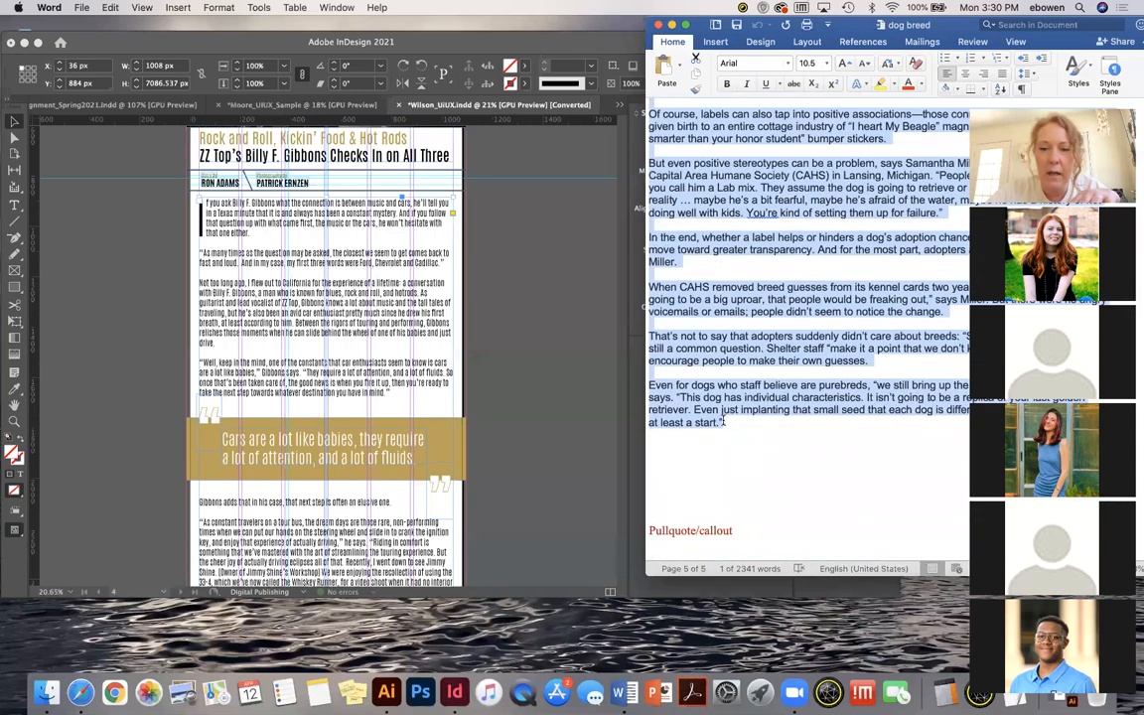
pyautogui.press('super+c')
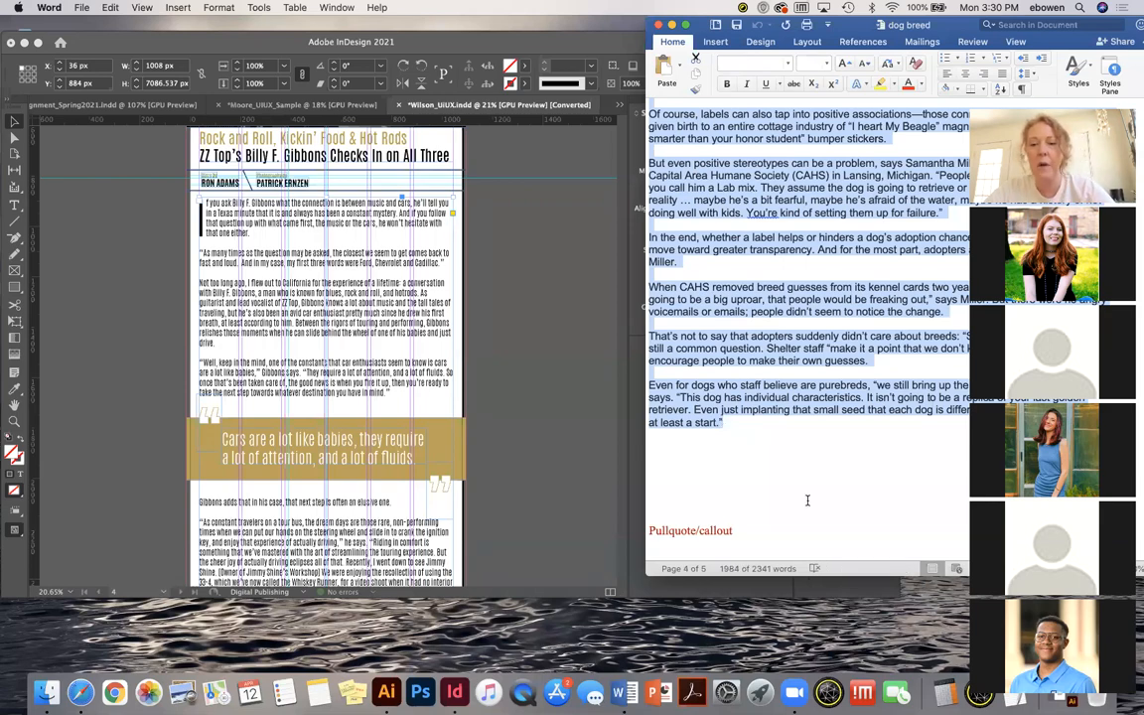
pyautogui.scroll(-15, 808, 500)
pyautogui.scroll(15, 805, 500)
pyautogui.scroll(15, 804, 499)
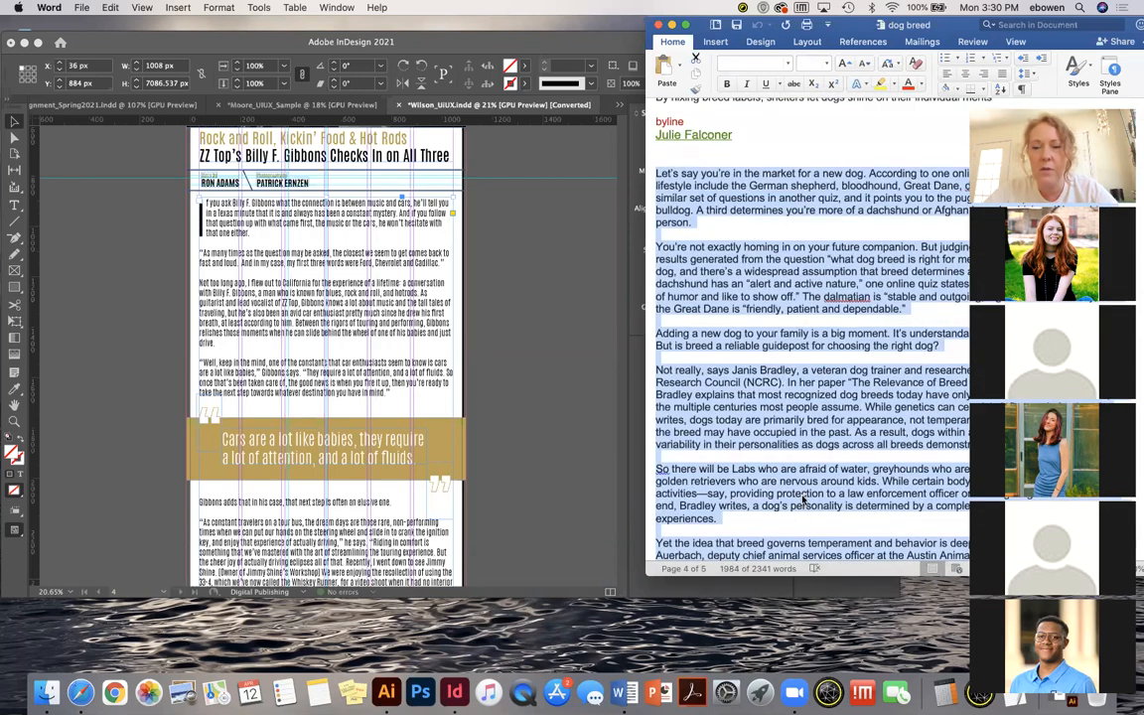
pyautogui.scroll(2, 806, 501)
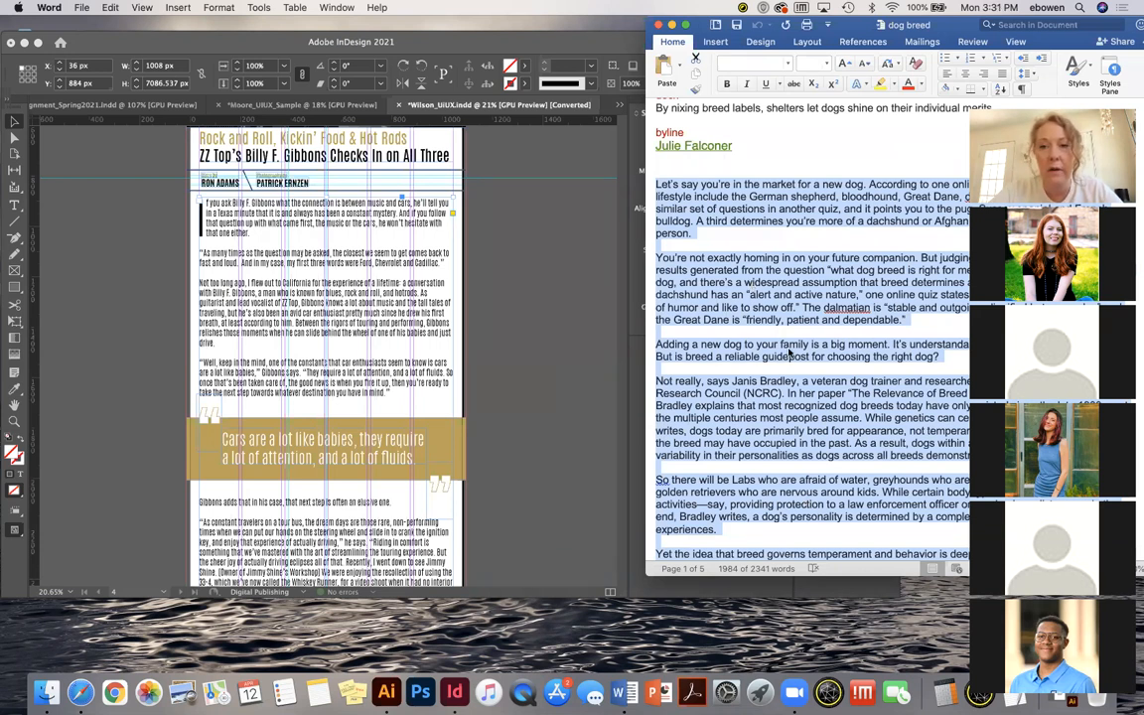
pyautogui.click(757, 239)
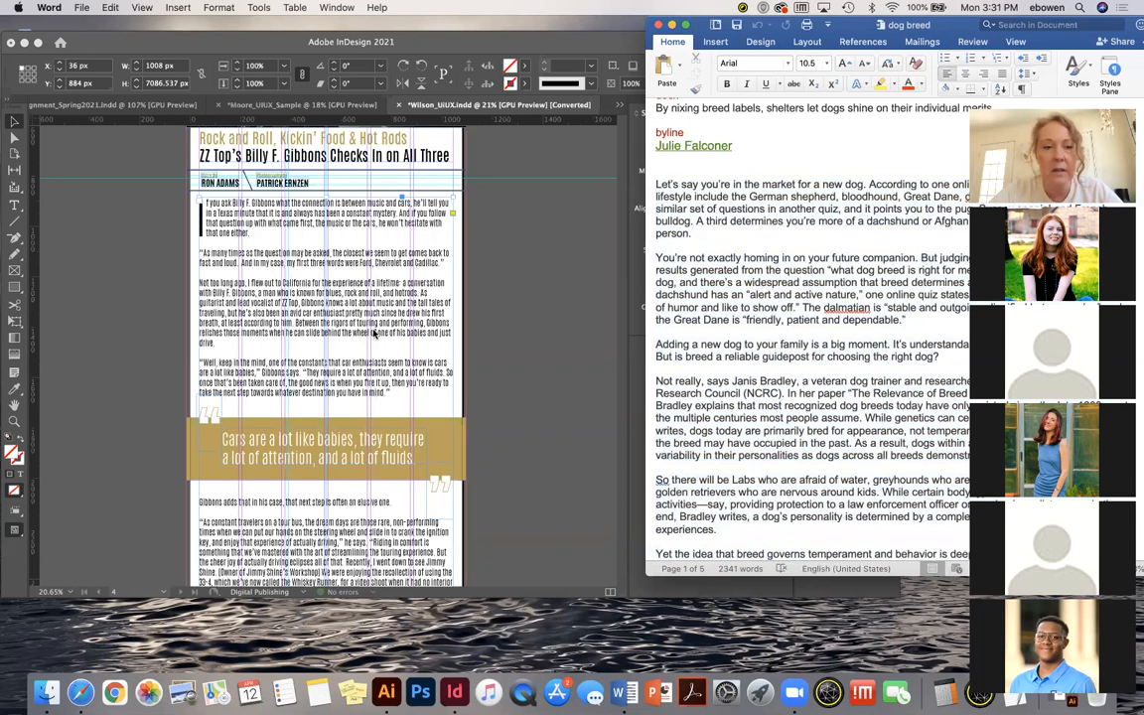
# Return to the Moore_UIUX_Sample document and delete the article text frame and the empty picture frame on page 3
pyautogui.click(322, 105)
pyautogui.click(321, 106)
pyautogui.scroll(-3, 346, 278)
pyautogui.scroll(-10, 346, 279)
pyautogui.scroll(-2, 345, 278)
pyautogui.scroll(3, 346, 278)
pyautogui.scroll(-3, 346, 278)
pyautogui.scroll(-3, 346, 278)
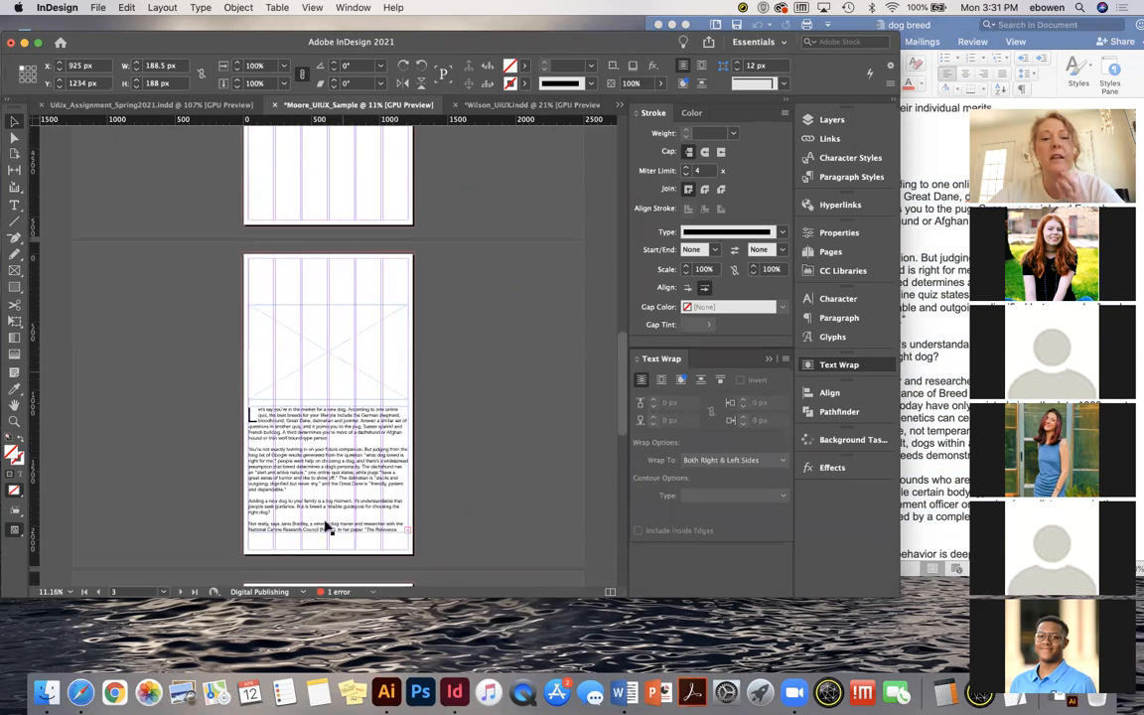
pyautogui.click(320, 479)
pyautogui.press('Delete')
pyautogui.press('Delete')
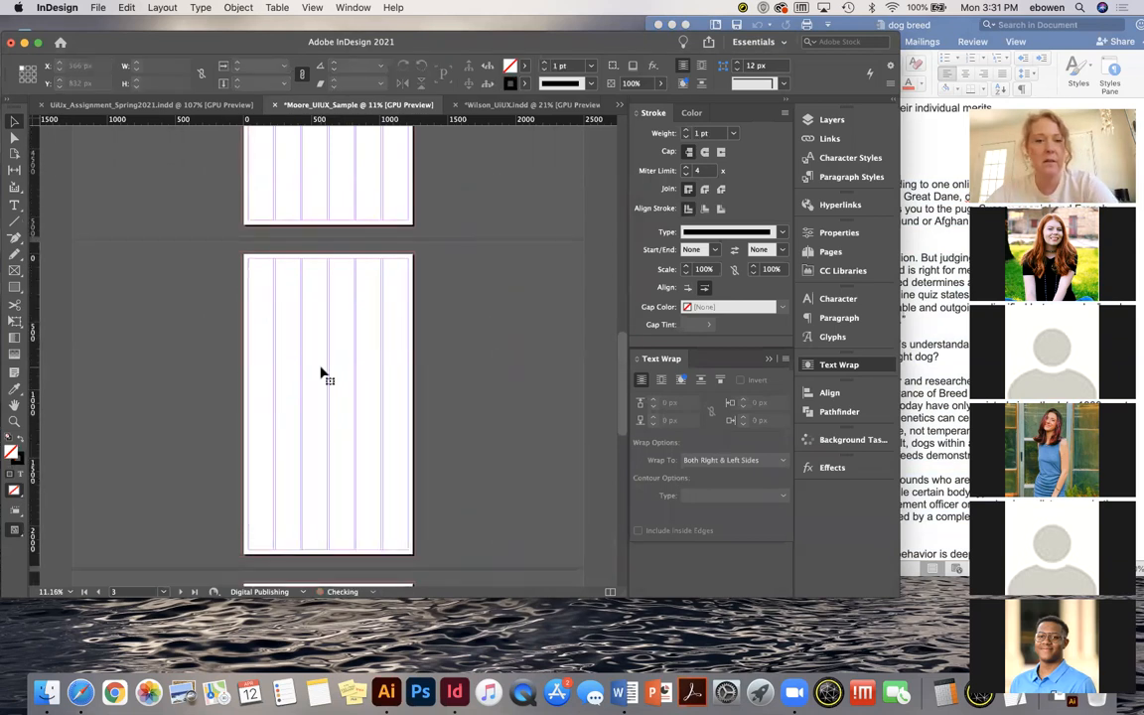
# Turn off the Liquid Page Rule for page 3 and lengthen the page downward to about 6527 px with the Page tool
pyautogui.scroll(-4, 321, 375)
pyautogui.scroll(2, 321, 374)
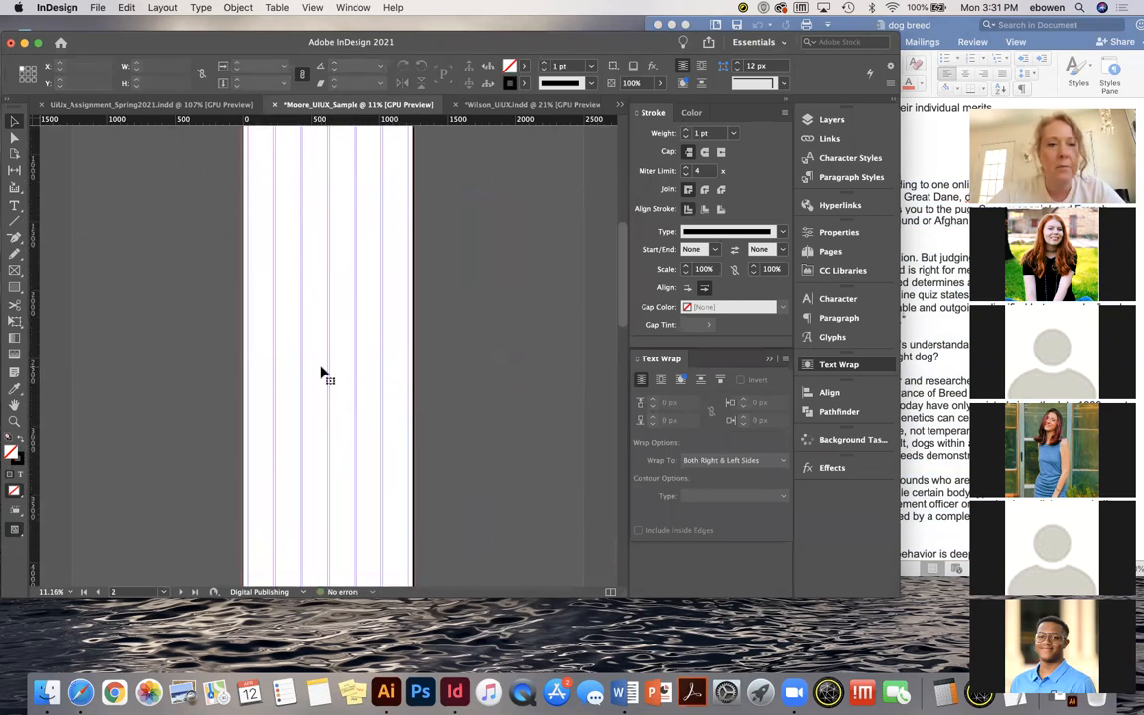
pyautogui.scroll(4, 321, 374)
pyautogui.scroll(-2, 321, 375)
pyautogui.scroll(-5, 321, 375)
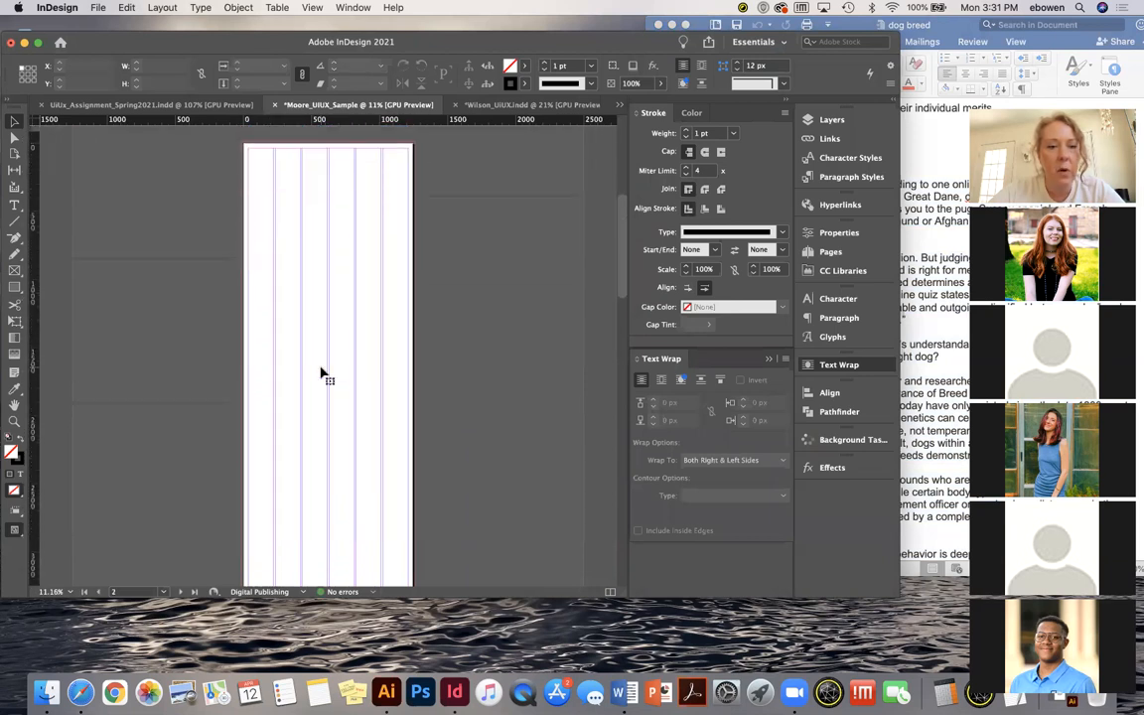
pyautogui.scroll(-6, 321, 374)
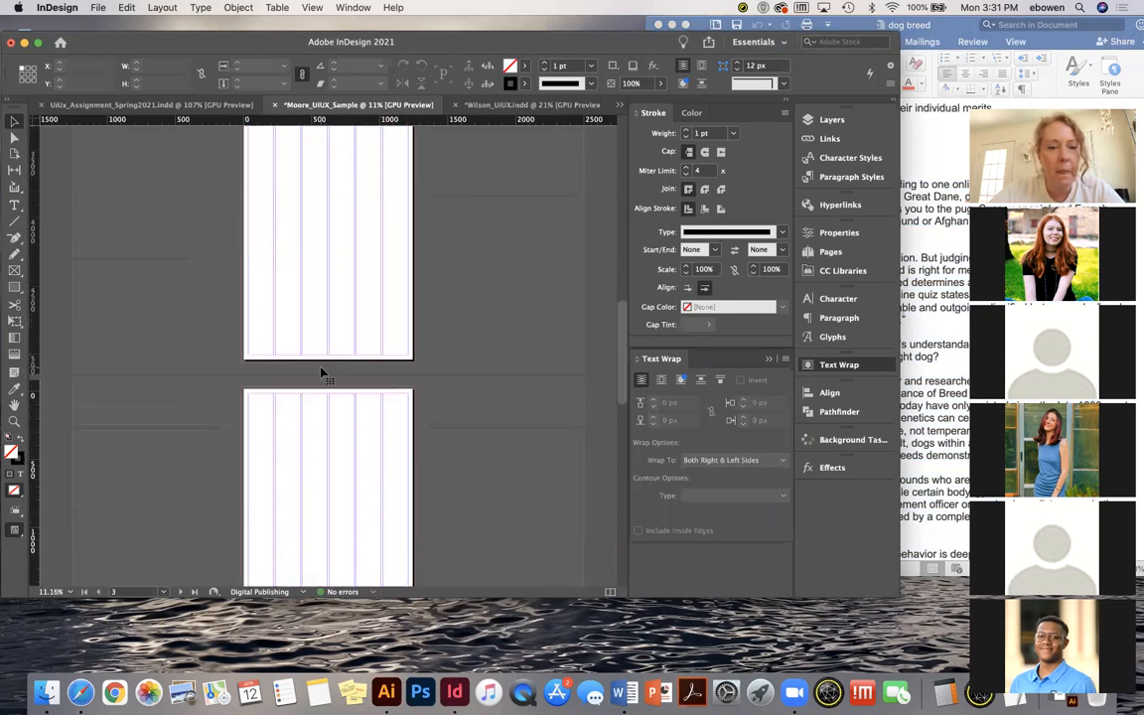
pyautogui.click(14, 154)
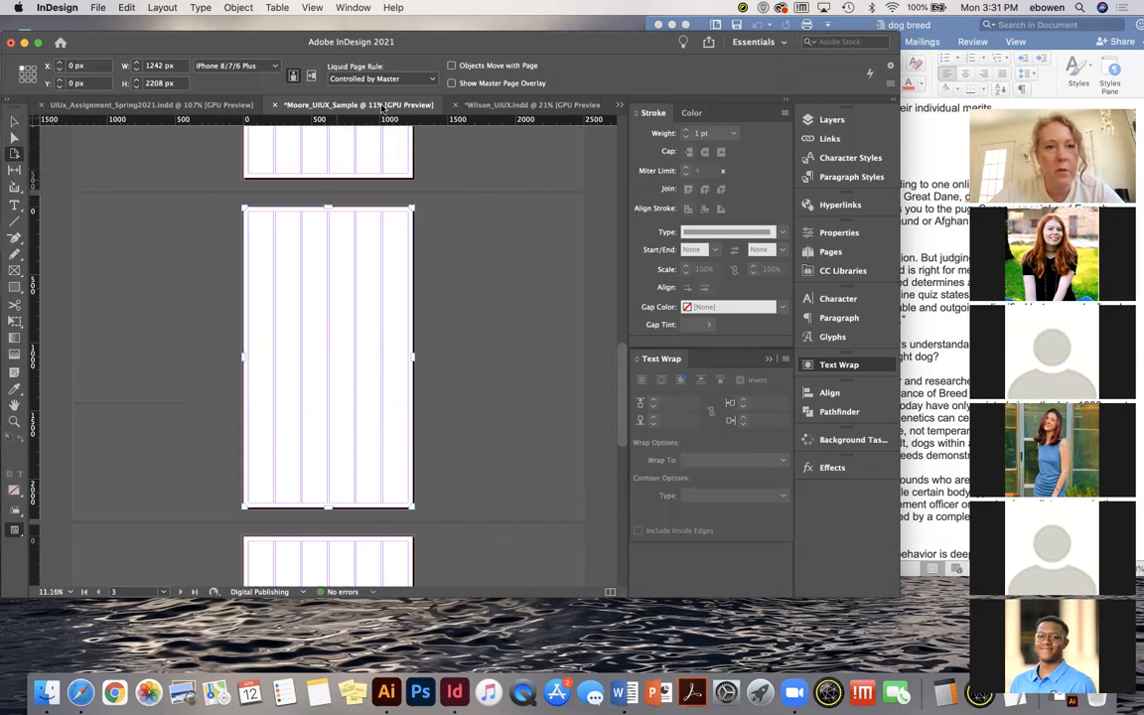
pyautogui.click(348, 78)
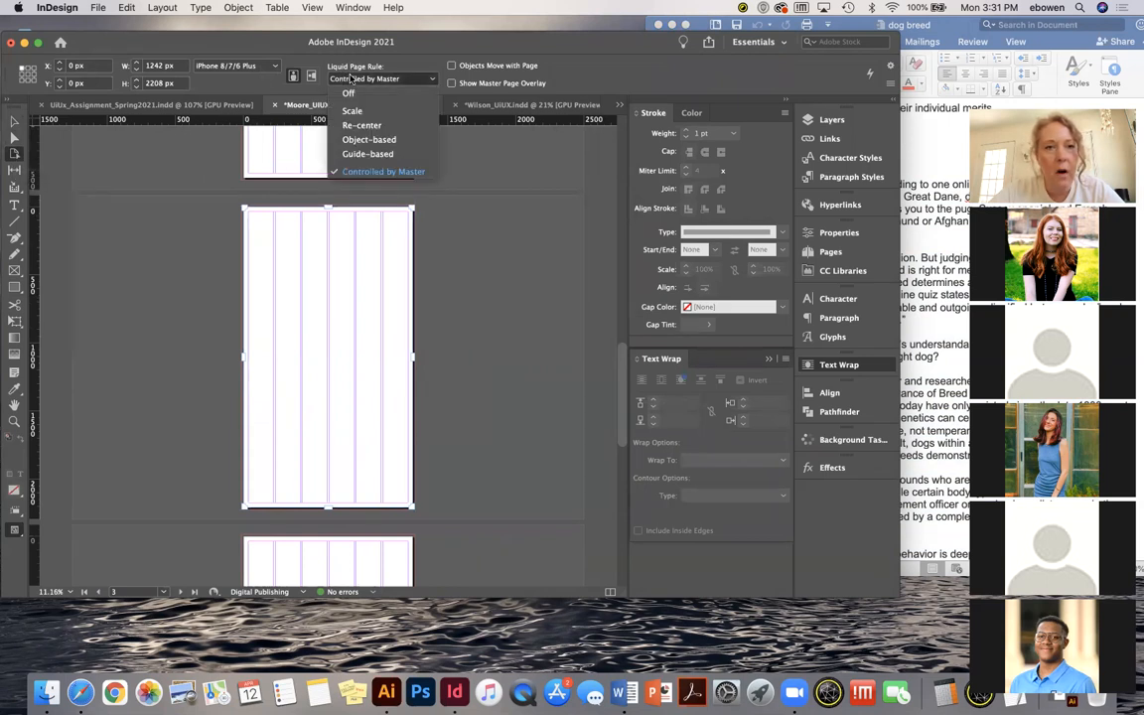
pyautogui.click(349, 93)
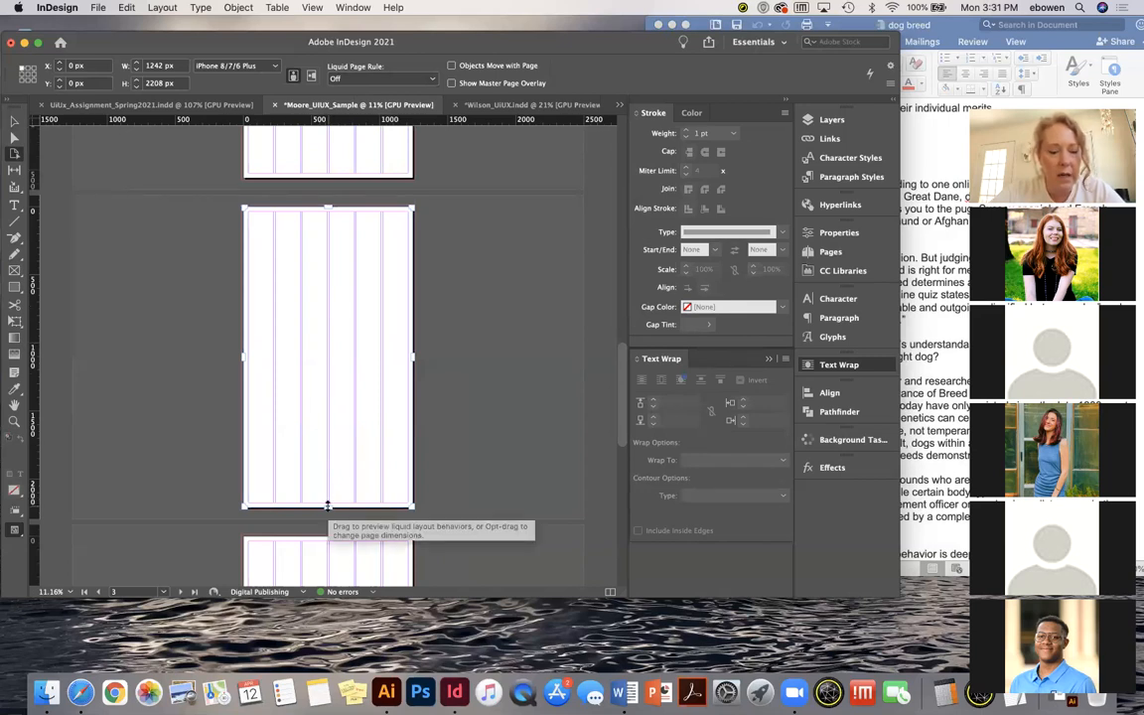
pyautogui.moveTo(328, 505); pyautogui.dragTo(347, 532)
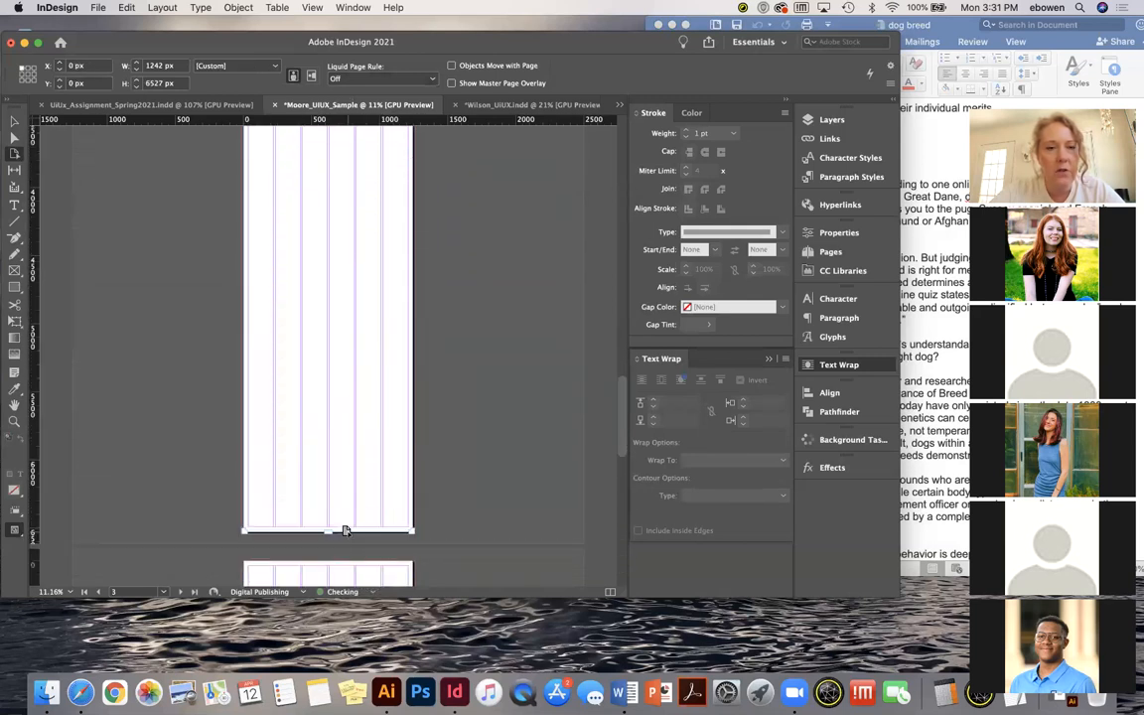
pyautogui.scroll(5, 341, 434)
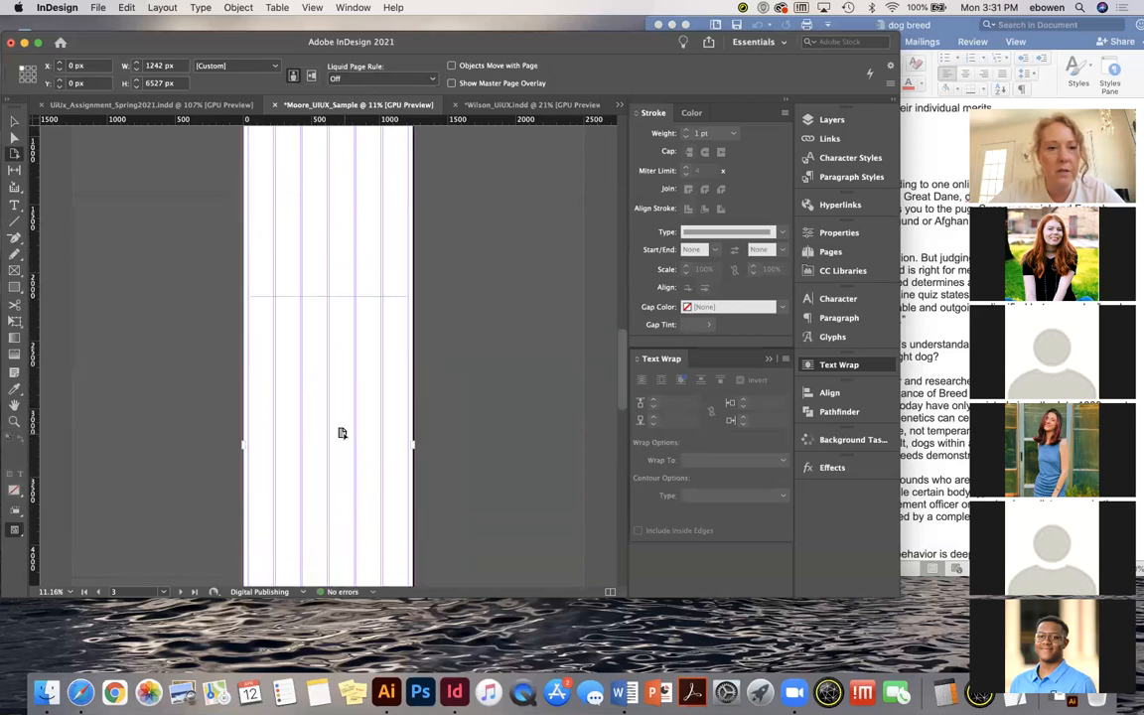
pyautogui.scroll(3, 341, 433)
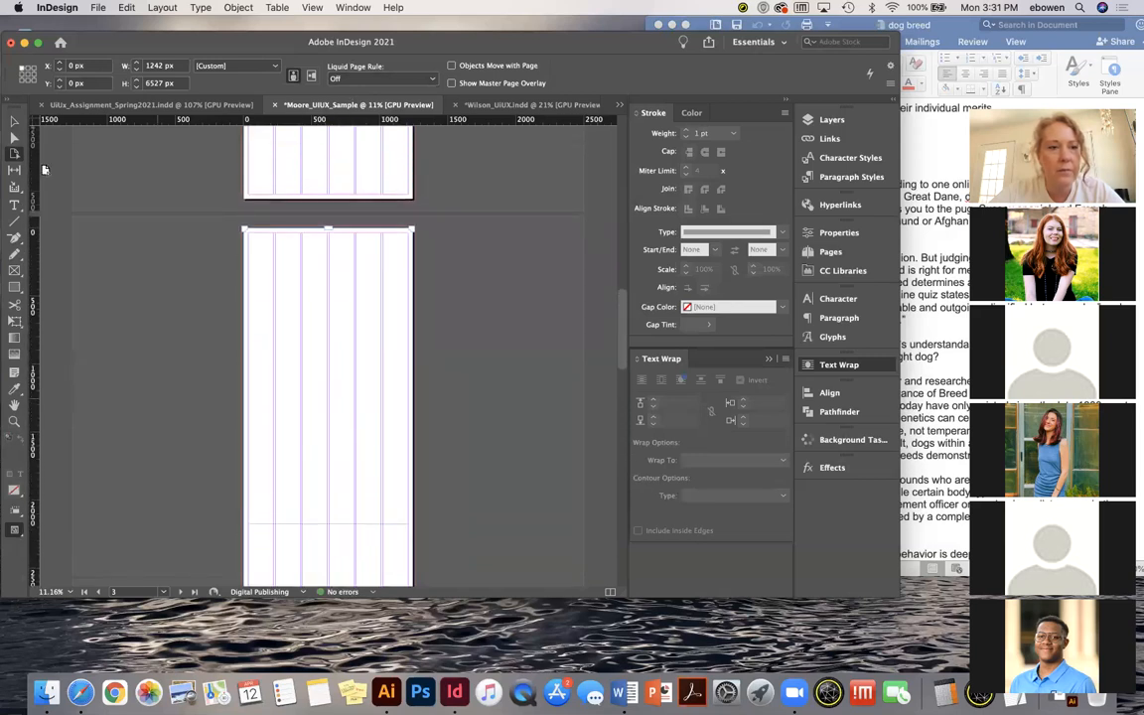
pyautogui.click(15, 121)
pyautogui.click(277, 353)
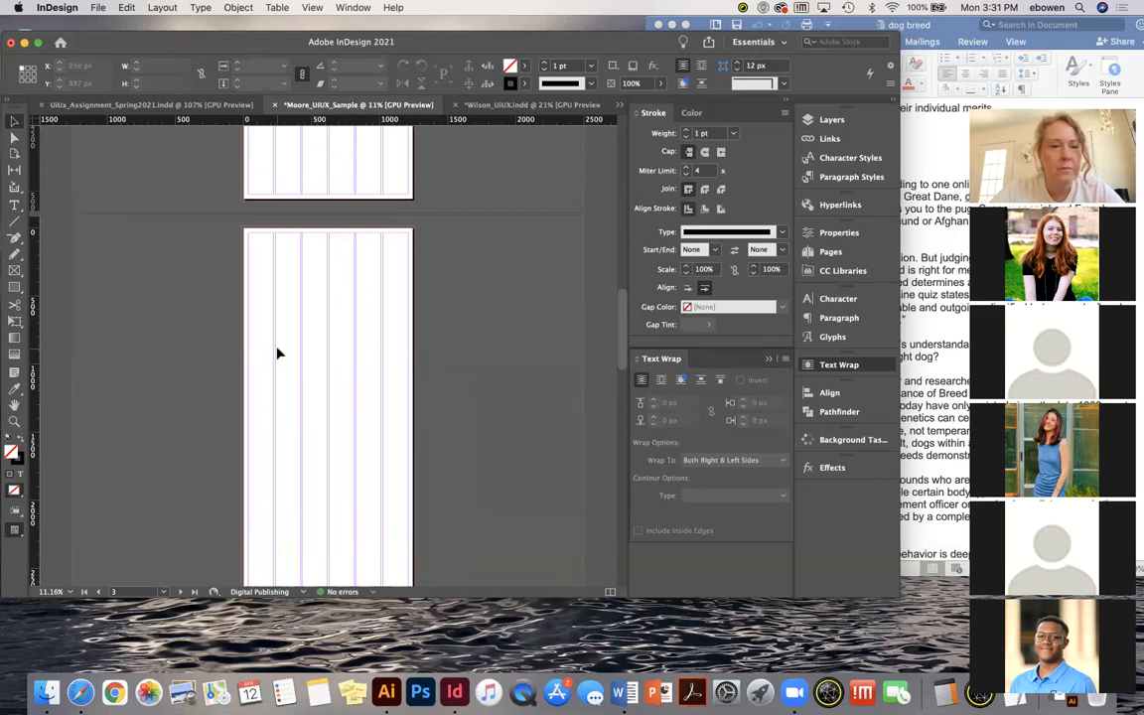
# Look over the lengthened page 3 and the empty page 2 up to the home-screen mock-up
pyautogui.scroll(-2, 278, 354)
pyautogui.scroll(-1, 279, 355)
pyautogui.scroll(-5, 279, 355)
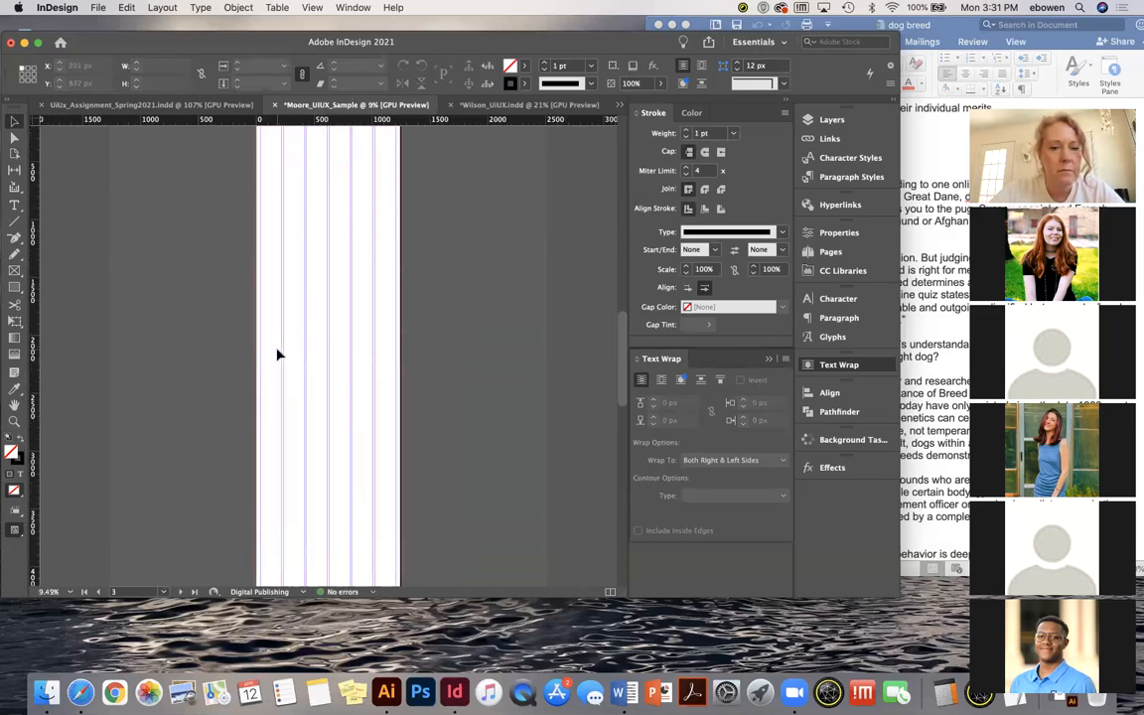
pyautogui.scroll(4, 278, 355)
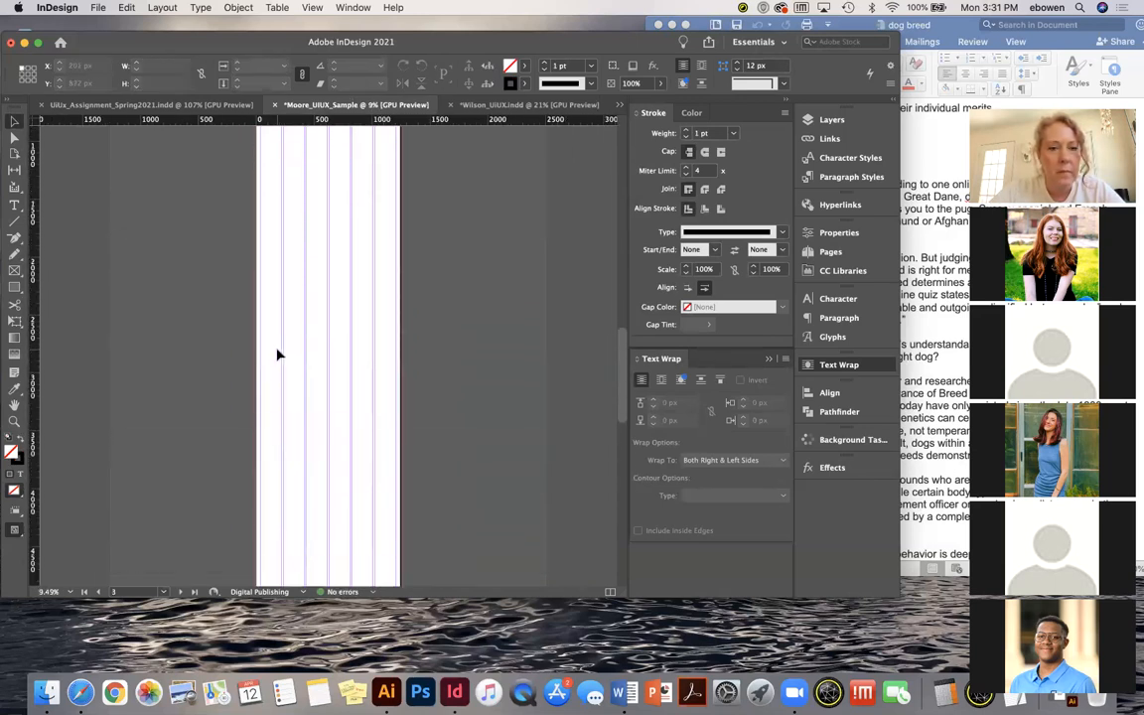
pyautogui.scroll(5, 278, 355)
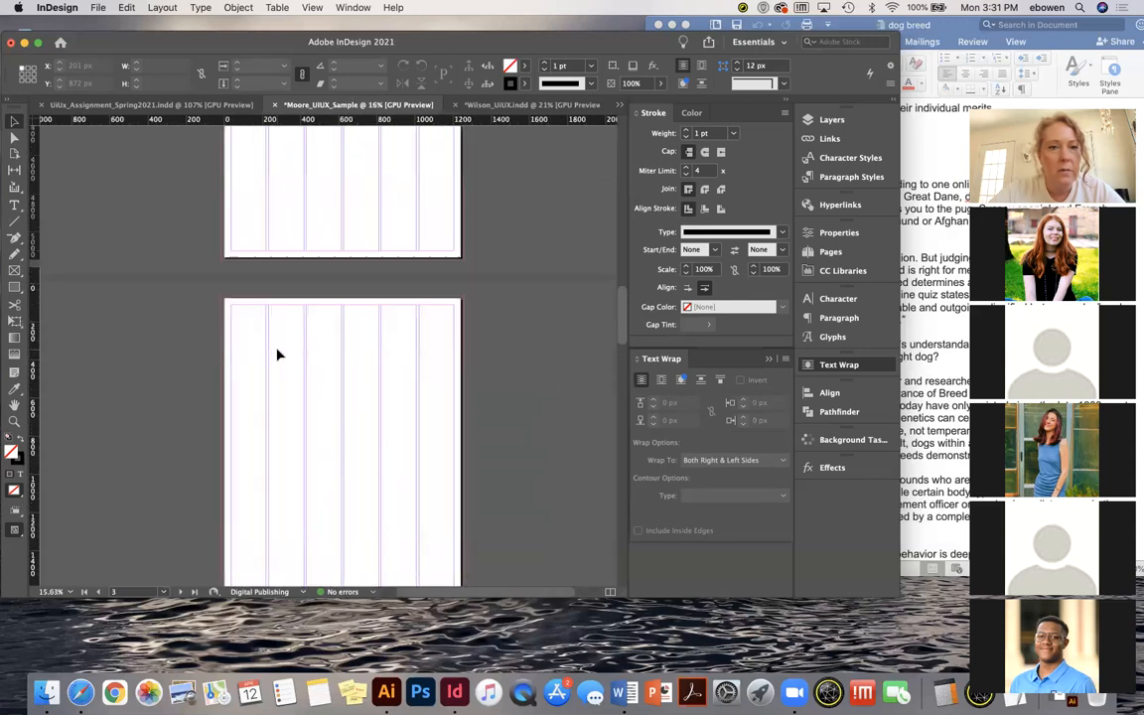
pyautogui.scroll(1, 279, 355)
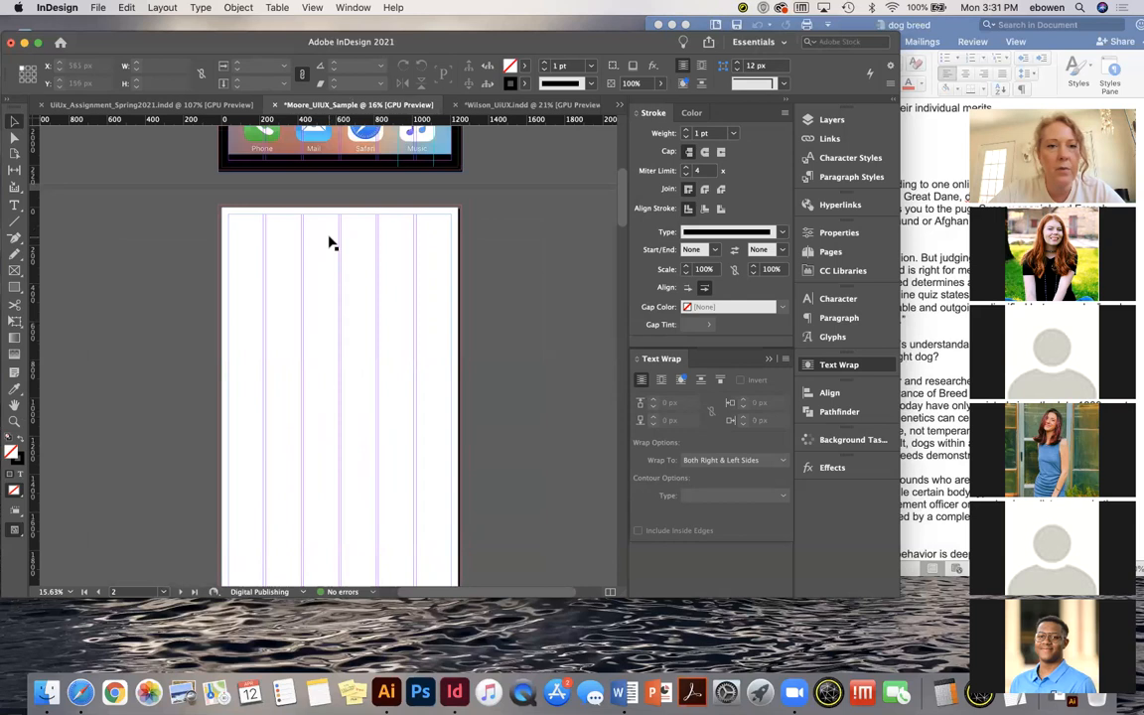
pyautogui.scroll(2, 330, 241)
# Switch to Wilson_UIUX.indd and inspect the logo and the full header bar at the start of the article page
pyautogui.click(483, 102)
pyautogui.scroll(5, 323, 373)
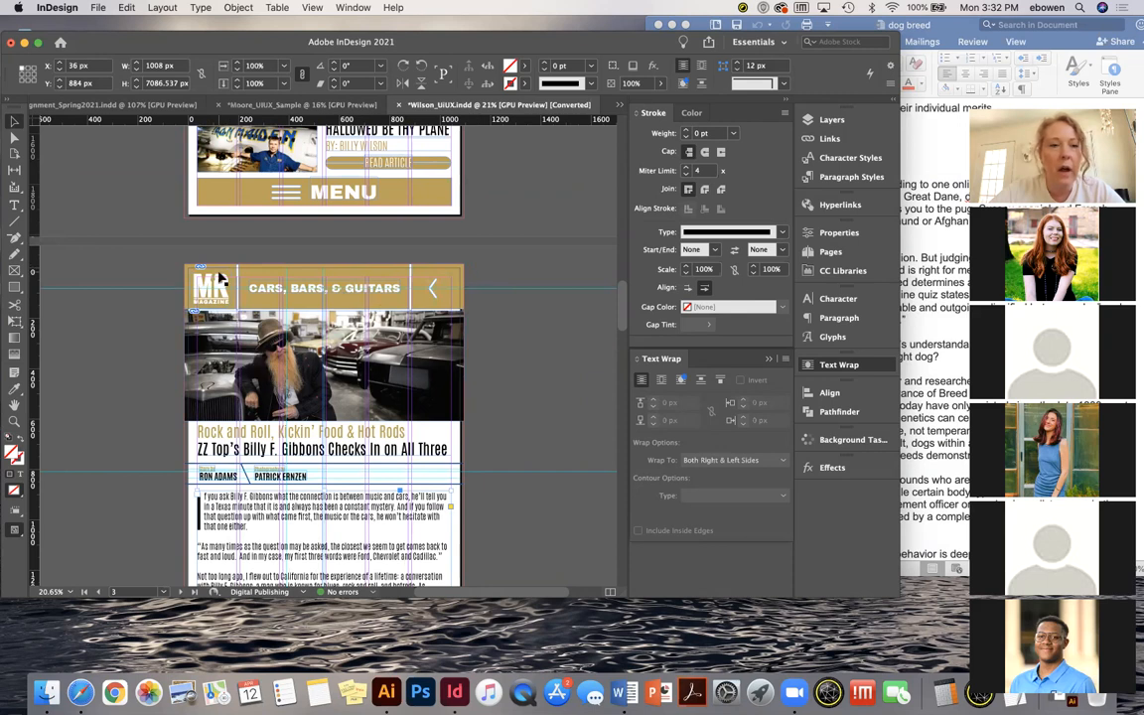
pyautogui.click(211, 289)
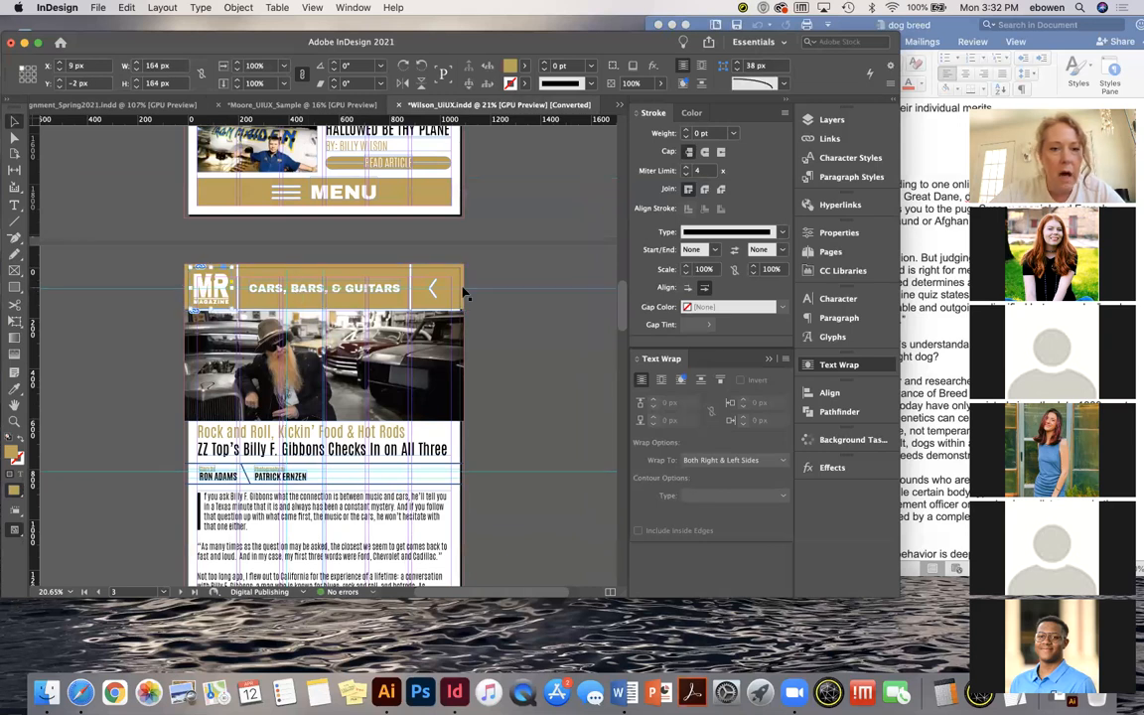
pyautogui.click(198, 289)
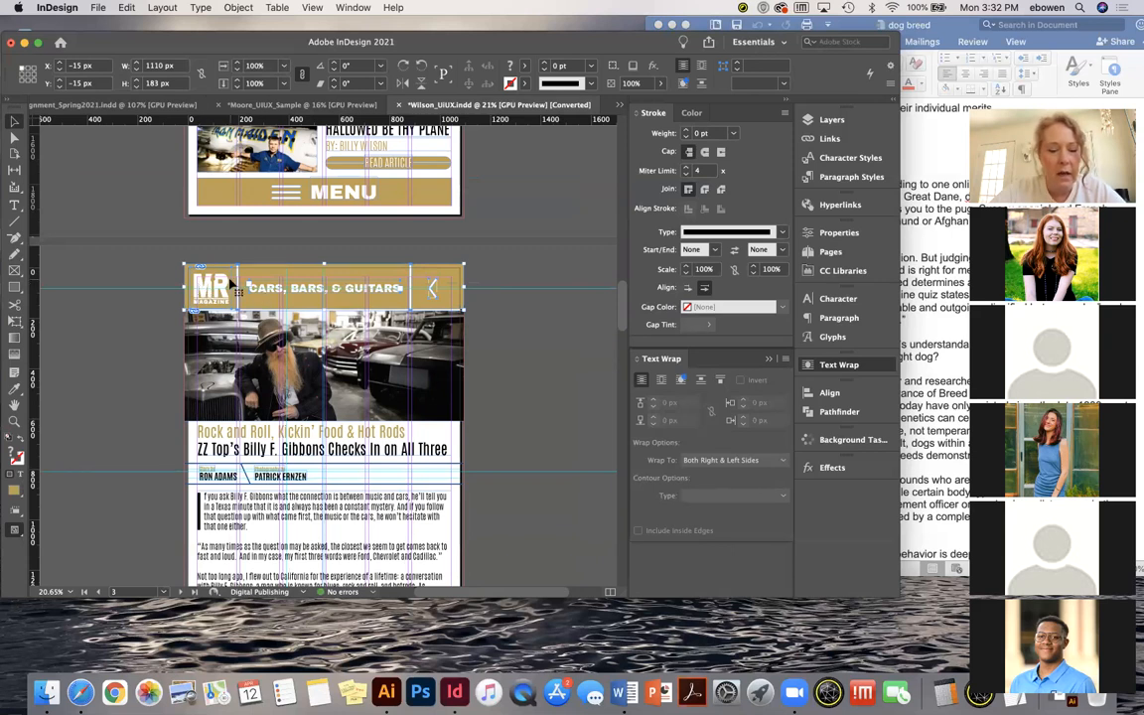
# Review the example's long article page, including its Cuba sidebar, and return to the Moore_UIUX_Sample document
pyautogui.scroll(-20, 230, 288)
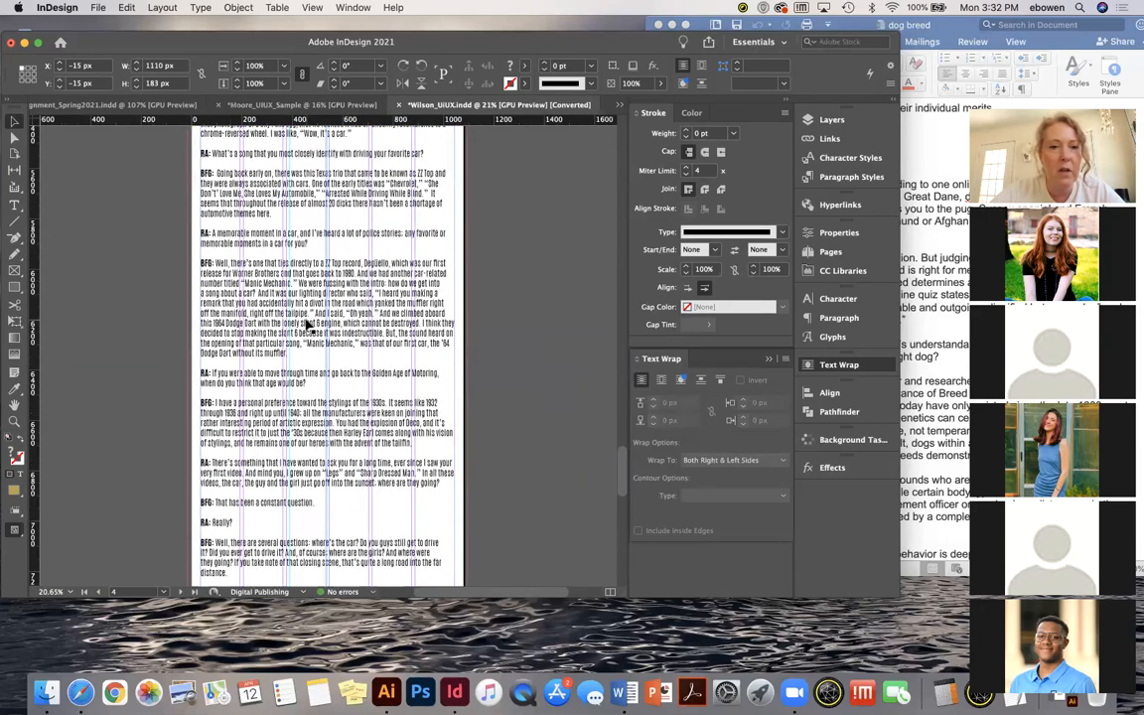
pyautogui.scroll(-10, 307, 324)
pyautogui.hscroll(2, 307, 324)
pyautogui.scroll(10, 308, 326)
pyautogui.hscroll(-2, 308, 326)
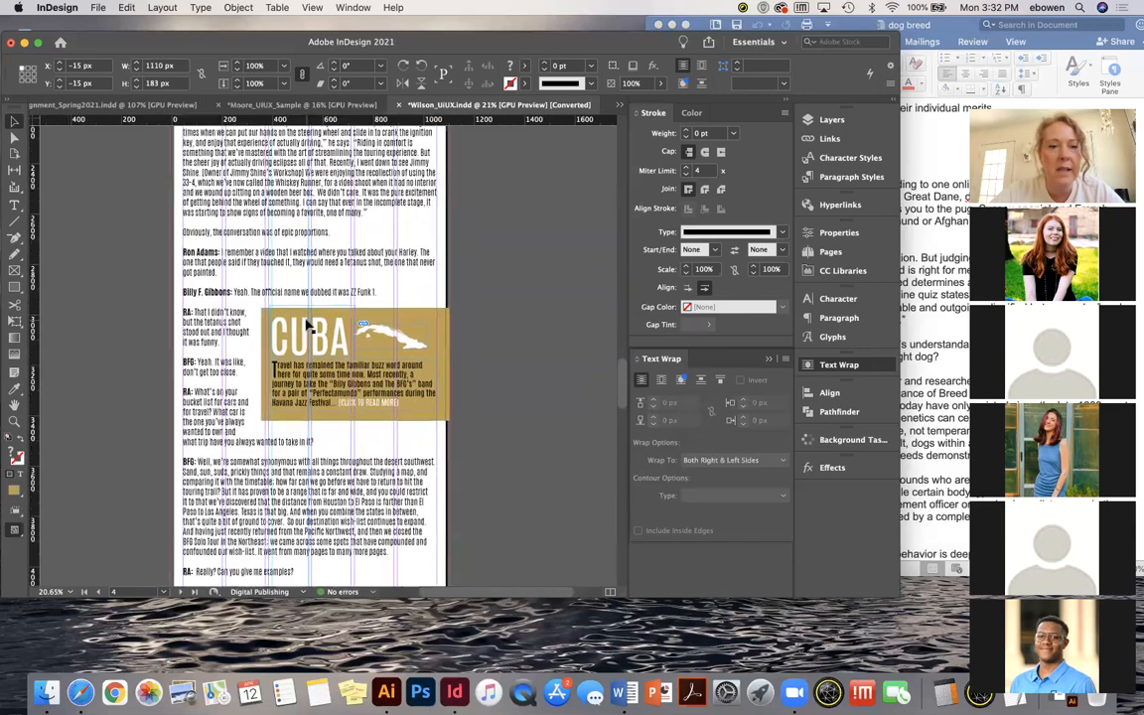
pyautogui.scroll(20, 308, 326)
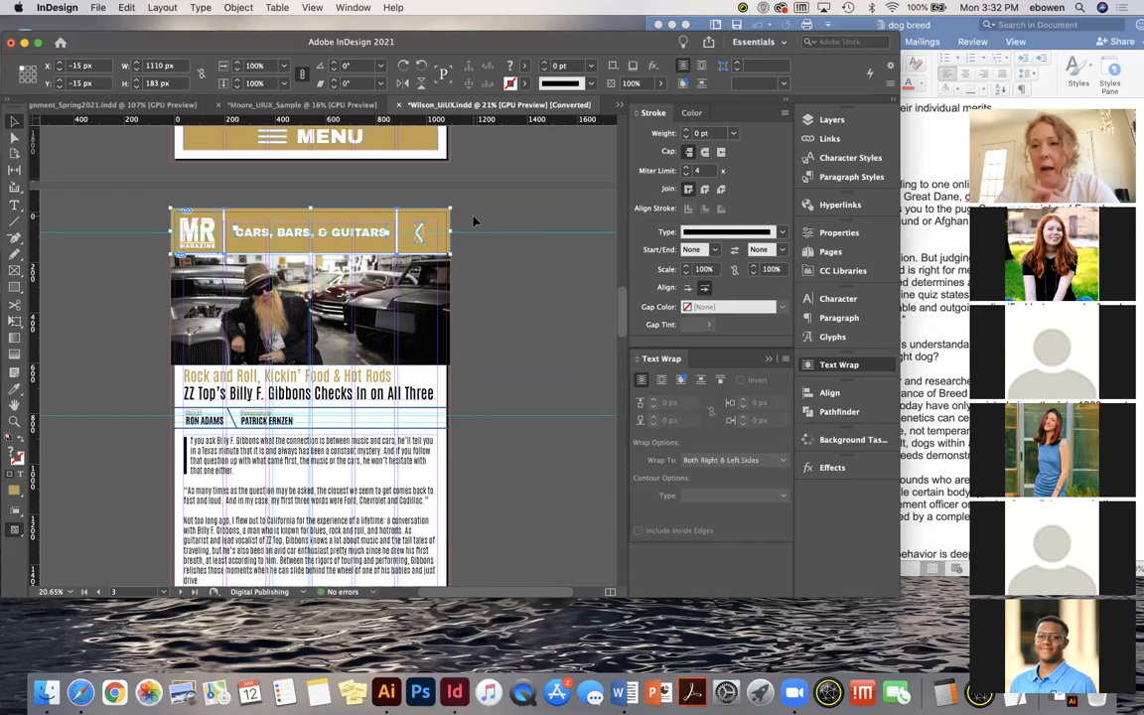
pyautogui.click(474, 221)
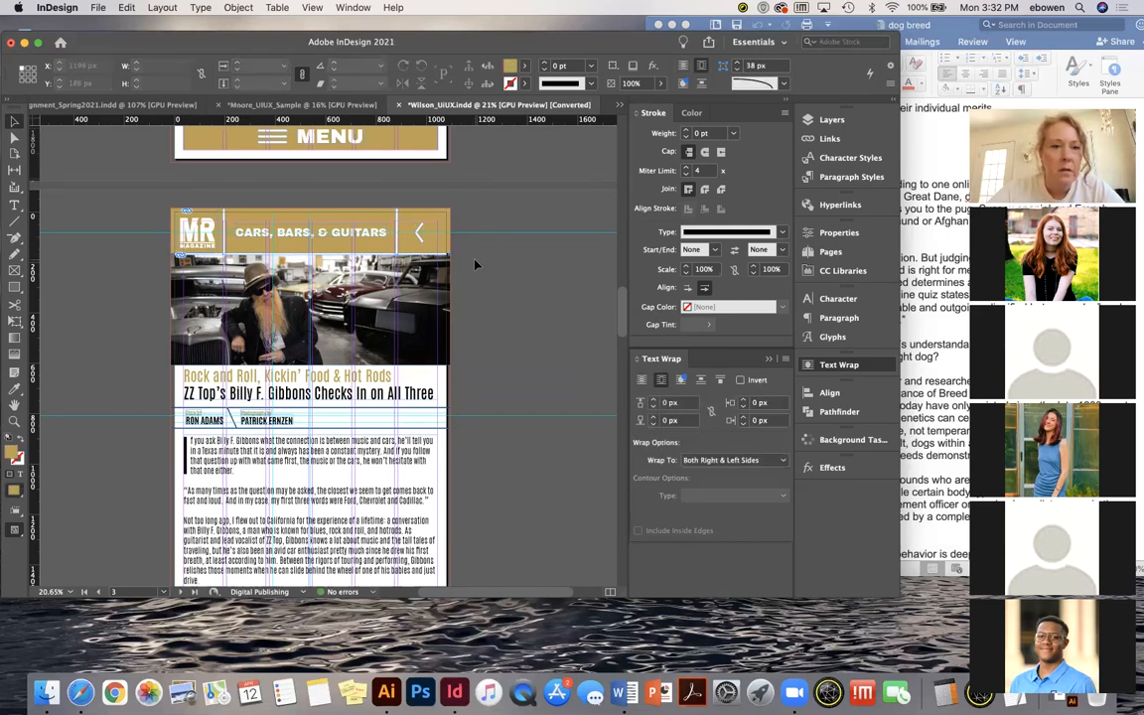
pyautogui.scroll(1, 474, 264)
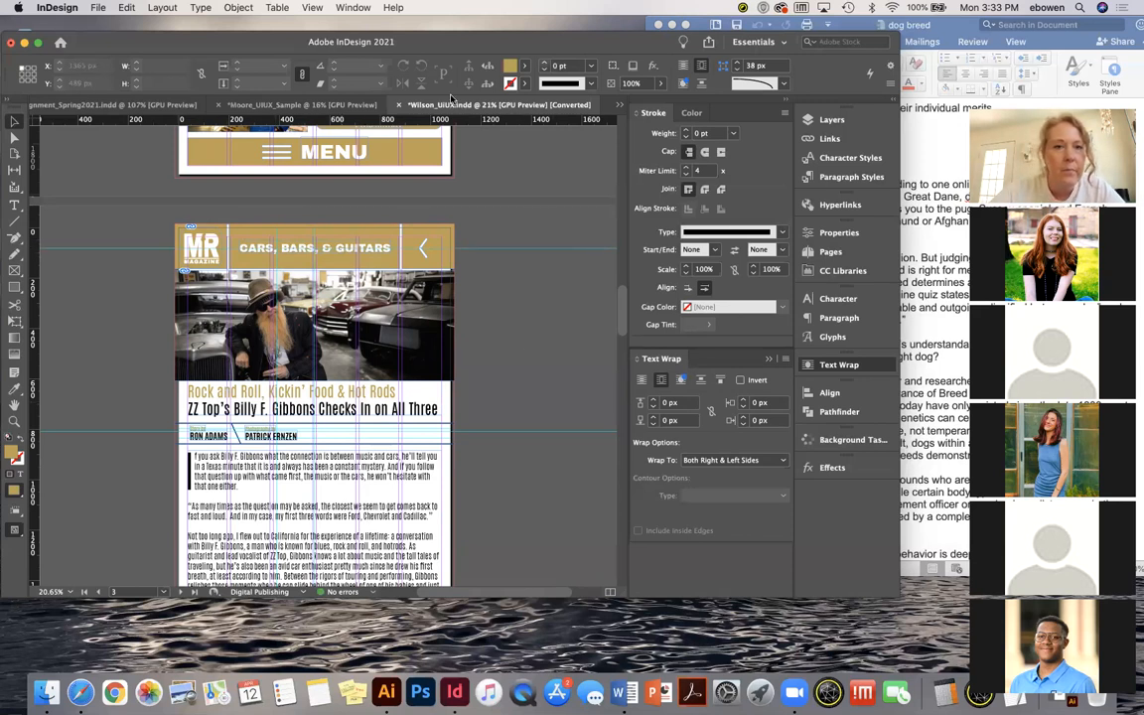
pyautogui.click(310, 100)
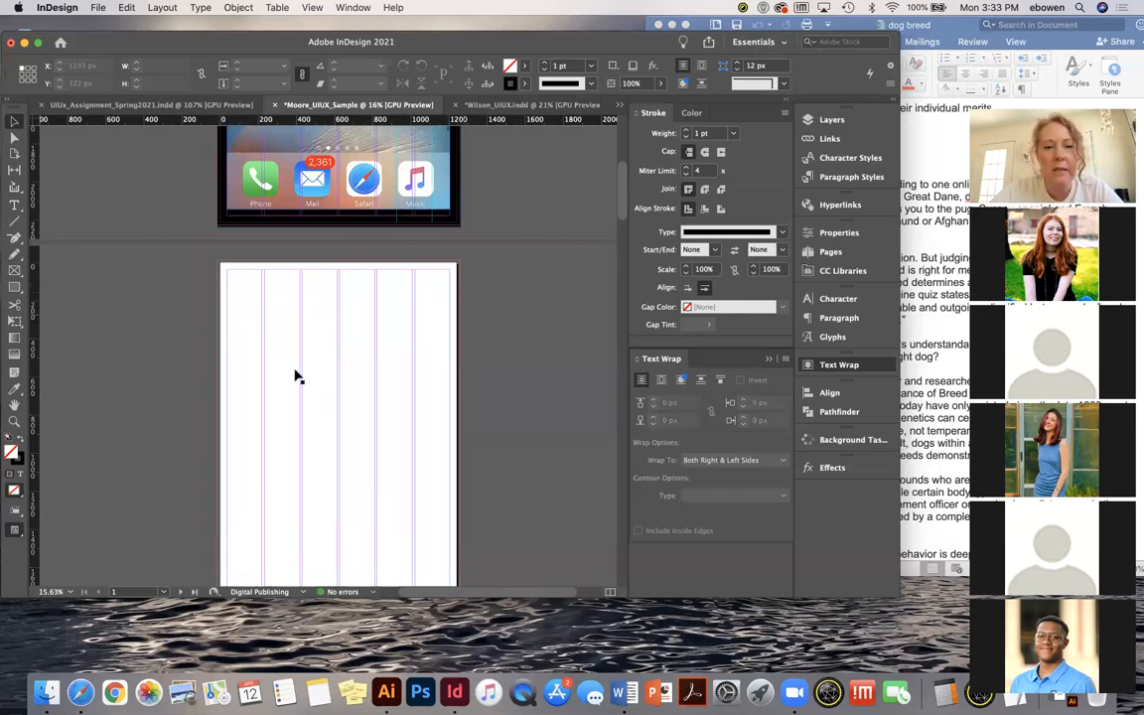
# Draw a picture frame about 1170 × 736 px between page 2's margins and a text frame of the same width below it
pyautogui.click(16, 271)
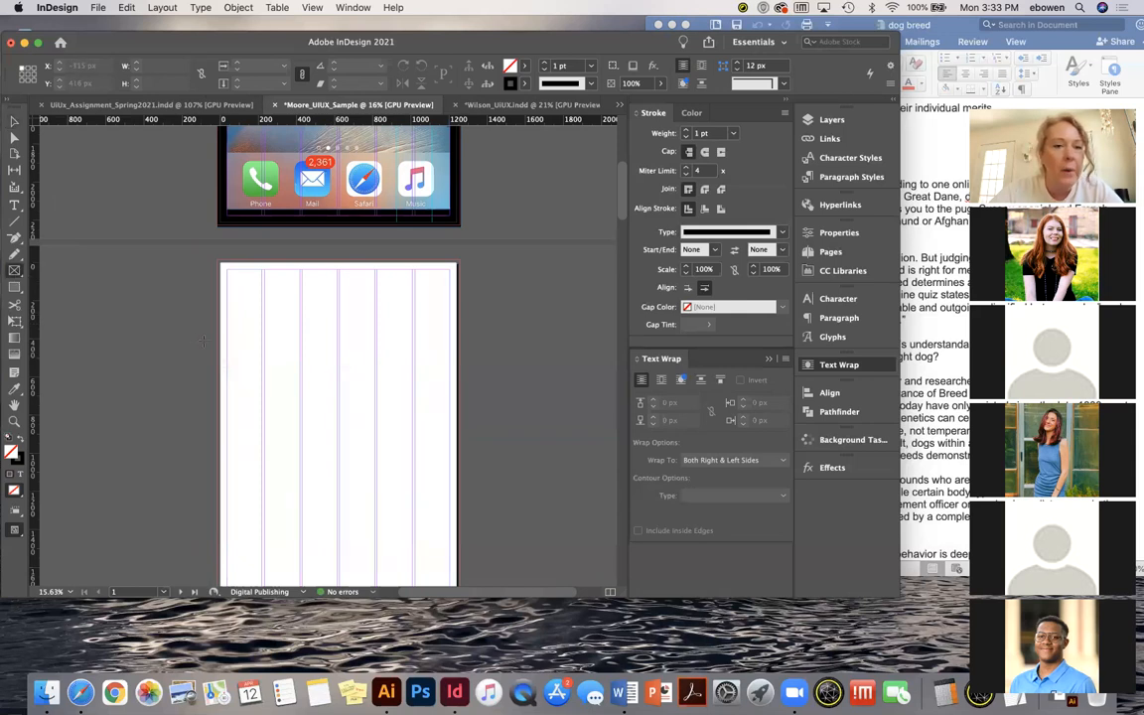
pyautogui.moveTo(223, 345); pyautogui.dragTo(454, 482)
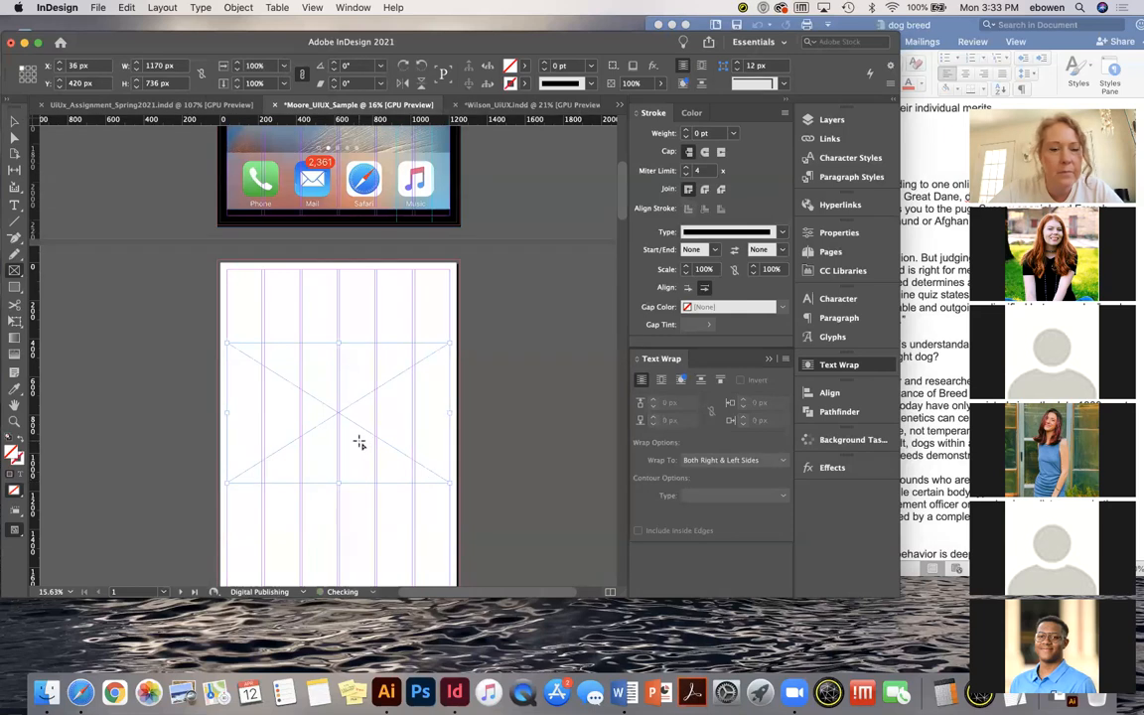
pyautogui.scroll(-2, 358, 442)
pyautogui.scroll(-2, 360, 443)
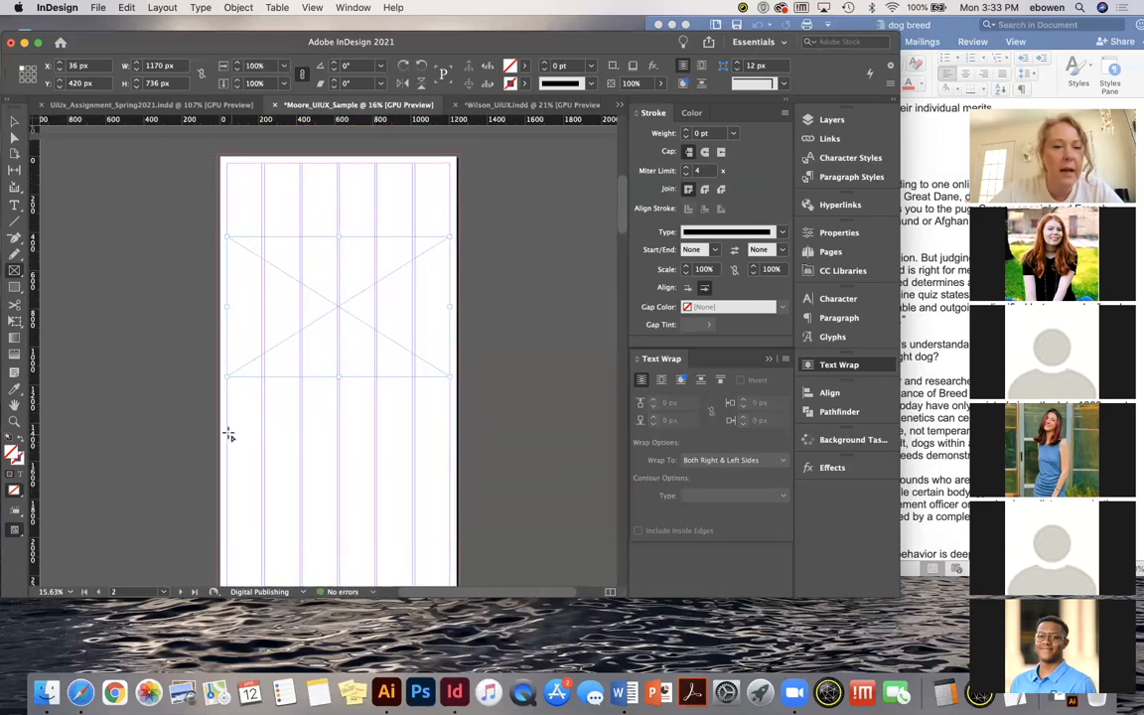
pyautogui.click(22, 206)
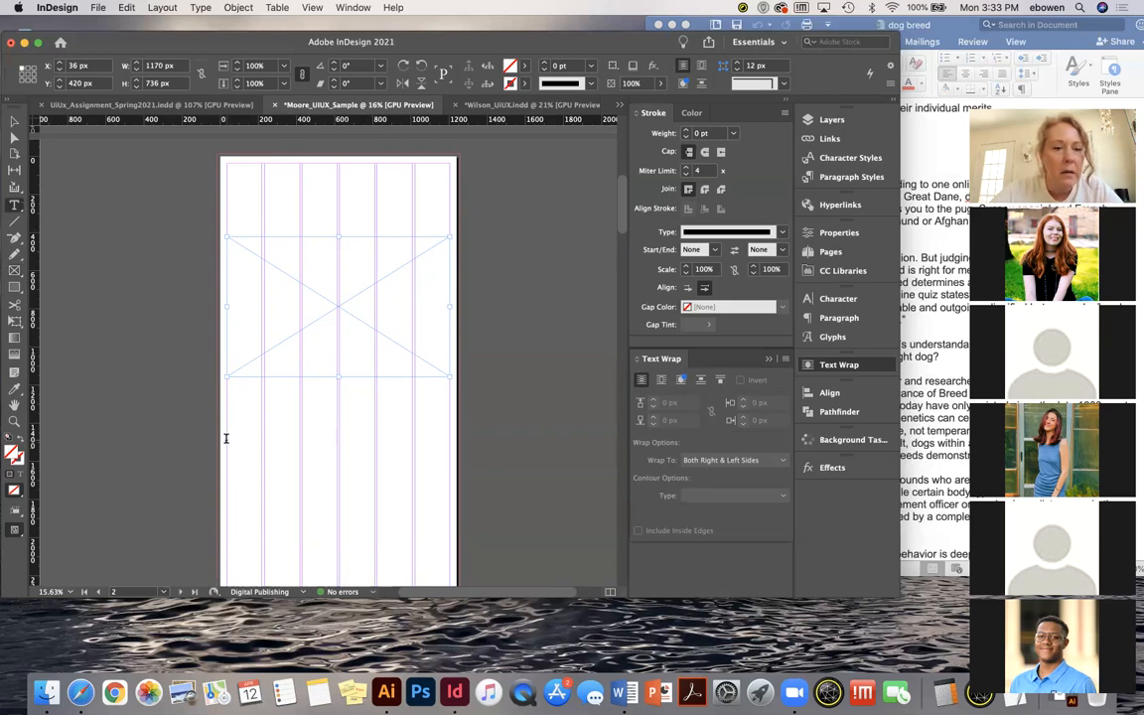
pyautogui.moveTo(227, 440); pyautogui.dragTo(452, 594)
pyautogui.scroll(-3, 309, 414)
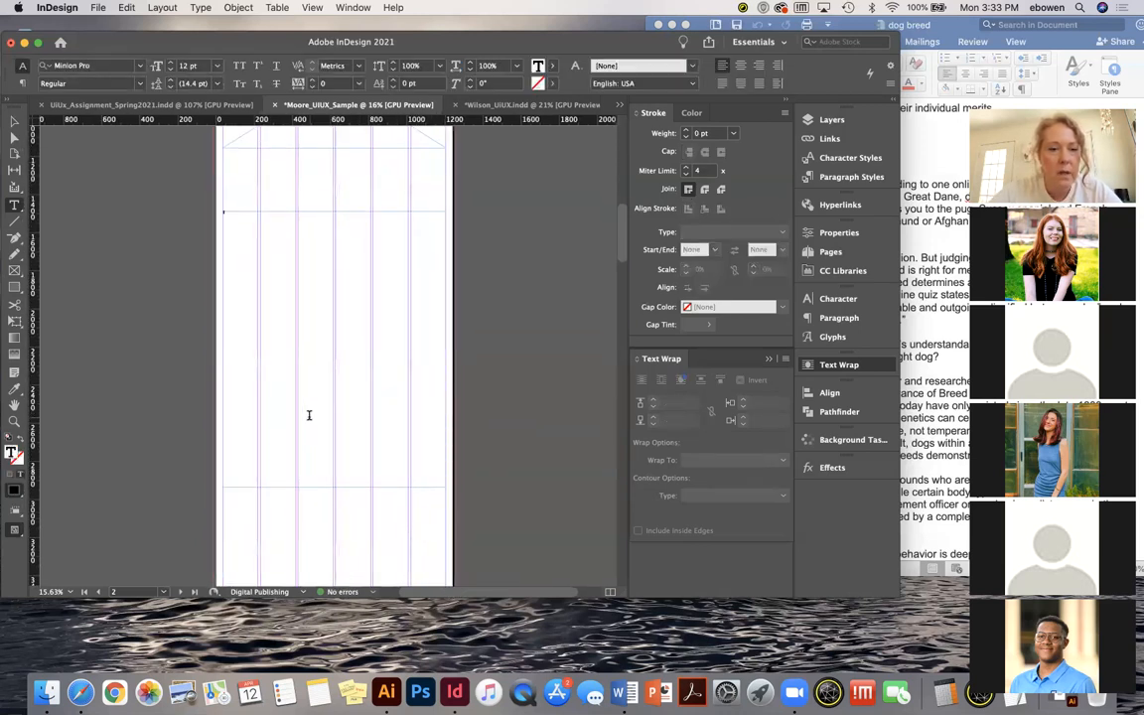
# Stretch the text frame downward to about 1732 px high and draw a picture frame about 1170 × 748 px directly beneath it
pyautogui.press('Escape')
pyautogui.click(376, 426)
pyautogui.moveTo(334, 485); pyautogui.dragTo(330, 531)
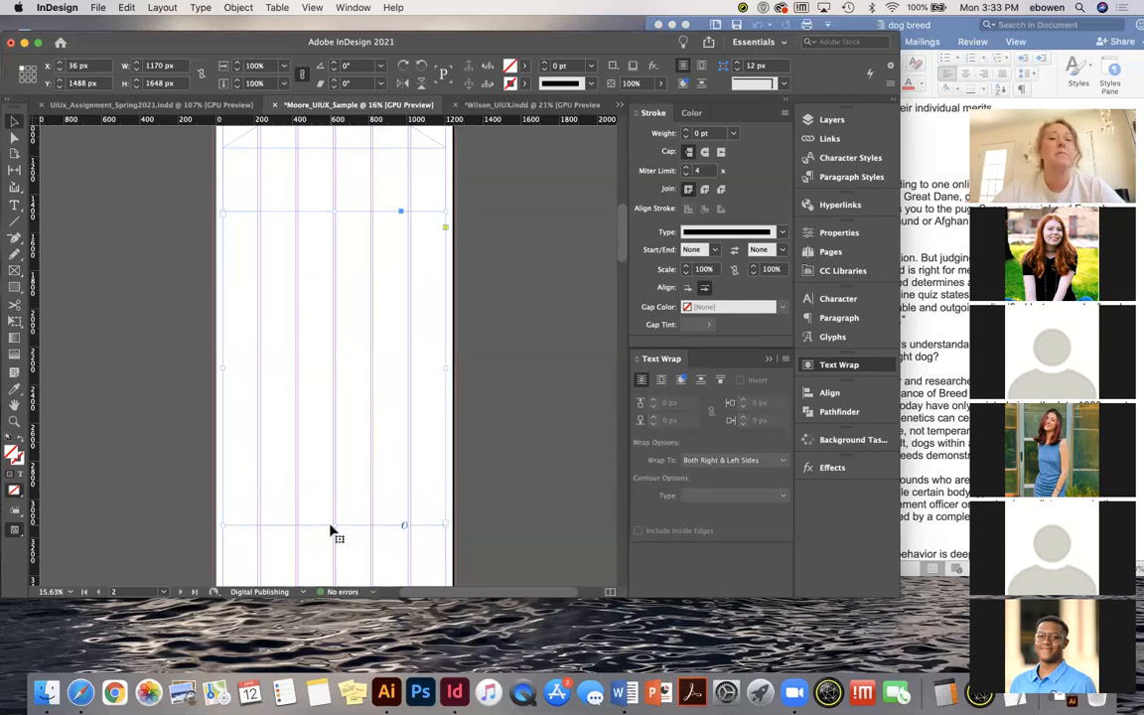
pyautogui.moveTo(334, 527); pyautogui.dragTo(335, 542)
pyautogui.scroll(-5, 350, 429)
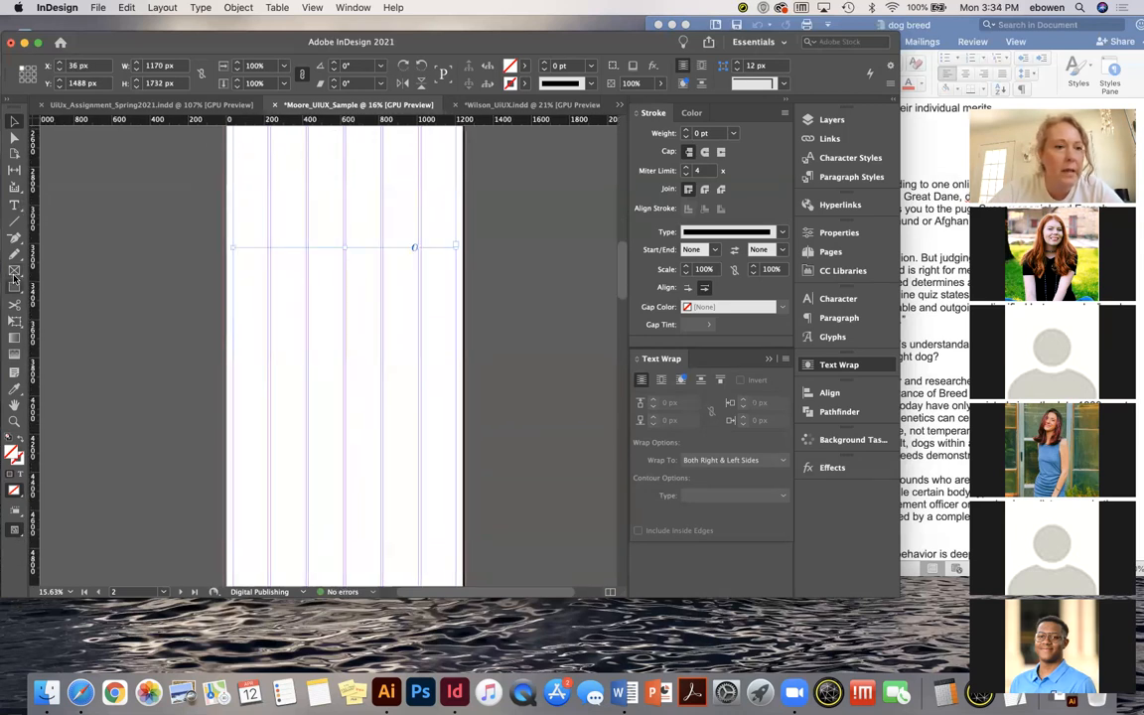
pyautogui.moveTo(233, 266); pyautogui.dragTo(455, 409)
# Try to paste the article text into the empty text frame on page 2
pyautogui.scroll(3, 337, 218)
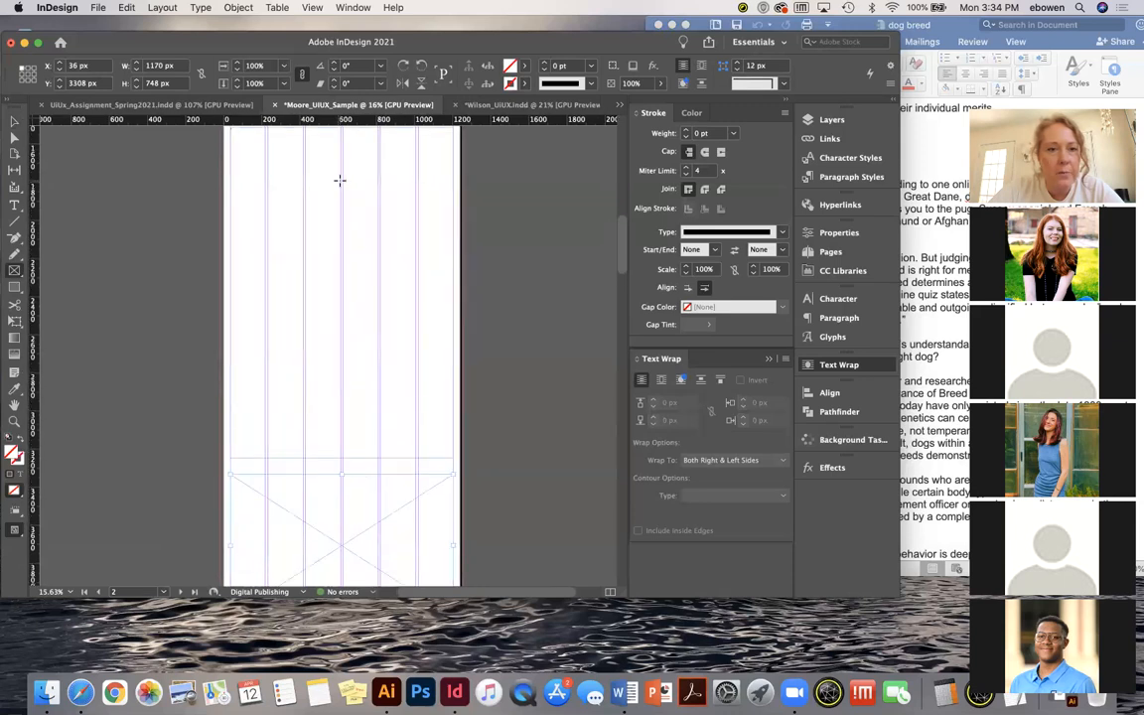
pyautogui.scroll(2, 340, 180)
pyautogui.press('v')
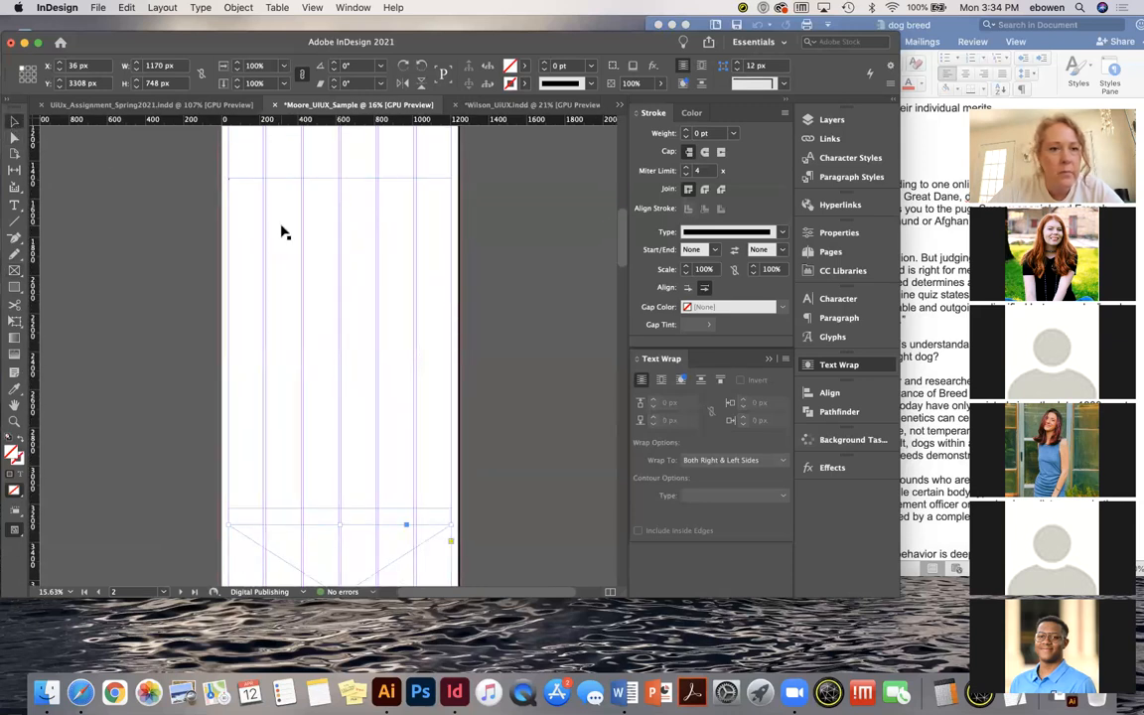
pyautogui.press('t')
pyautogui.press('super+v')
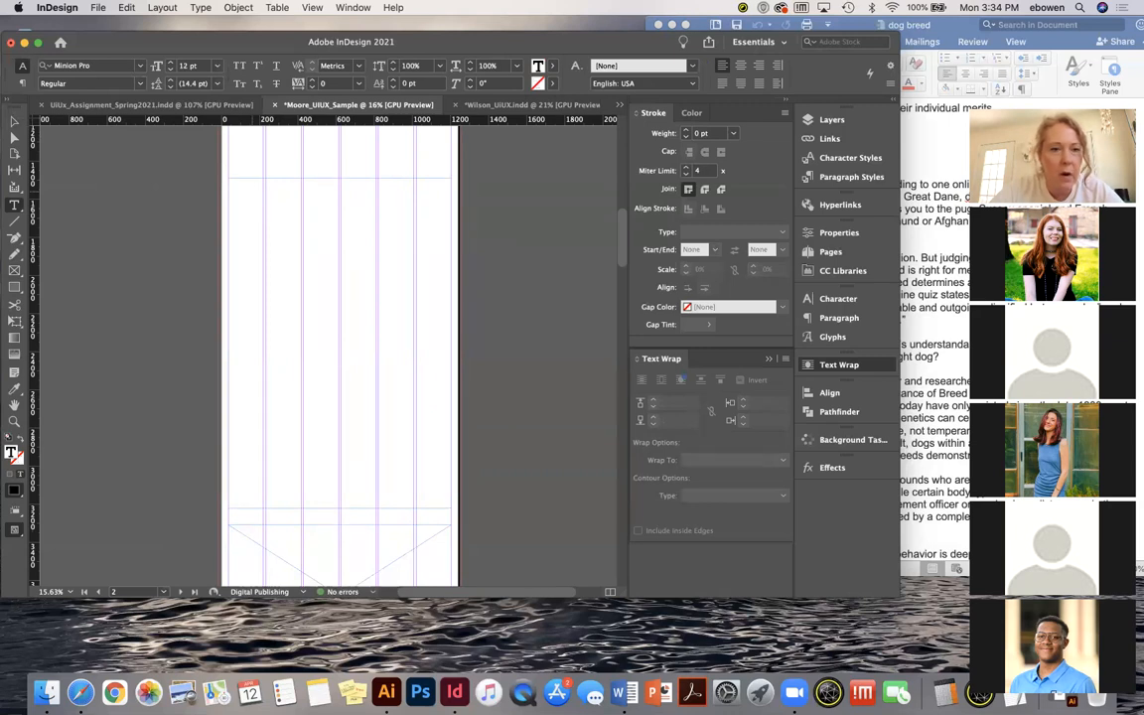
pyautogui.press('super+v')
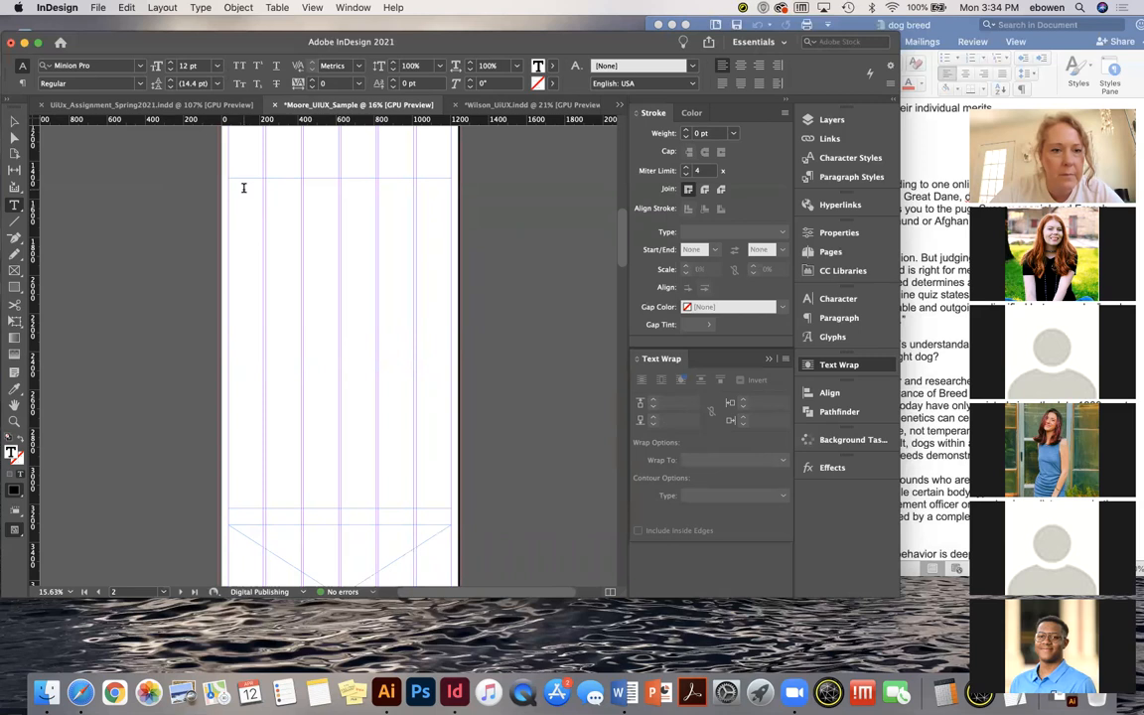
# Copy the article body from "Let's say you're" through "at least a start" in the dog breed Word document and paste it into page 2's text frame
pyautogui.scroll(5, 244, 188)
pyautogui.keyDown('super'); pyautogui.click(148, 186); pyautogui.keyUp('super')
pyautogui.press('v')
pyautogui.click(262, 195)
pyautogui.doubleClick(260, 190)
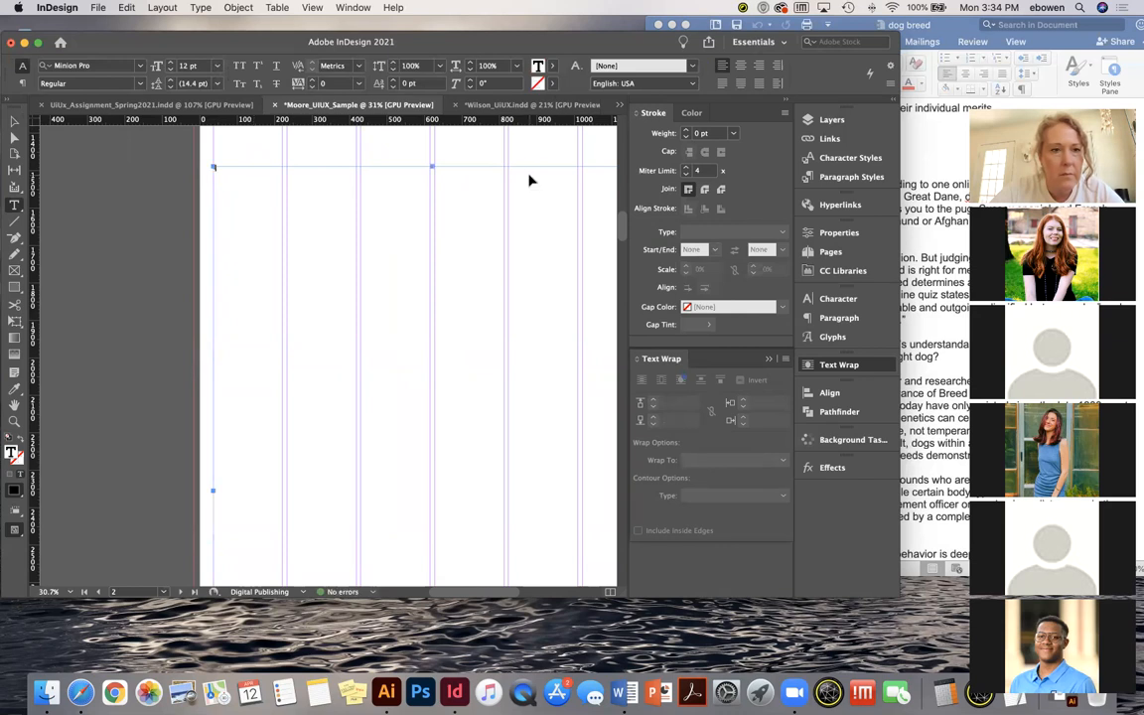
pyautogui.click(921, 240)
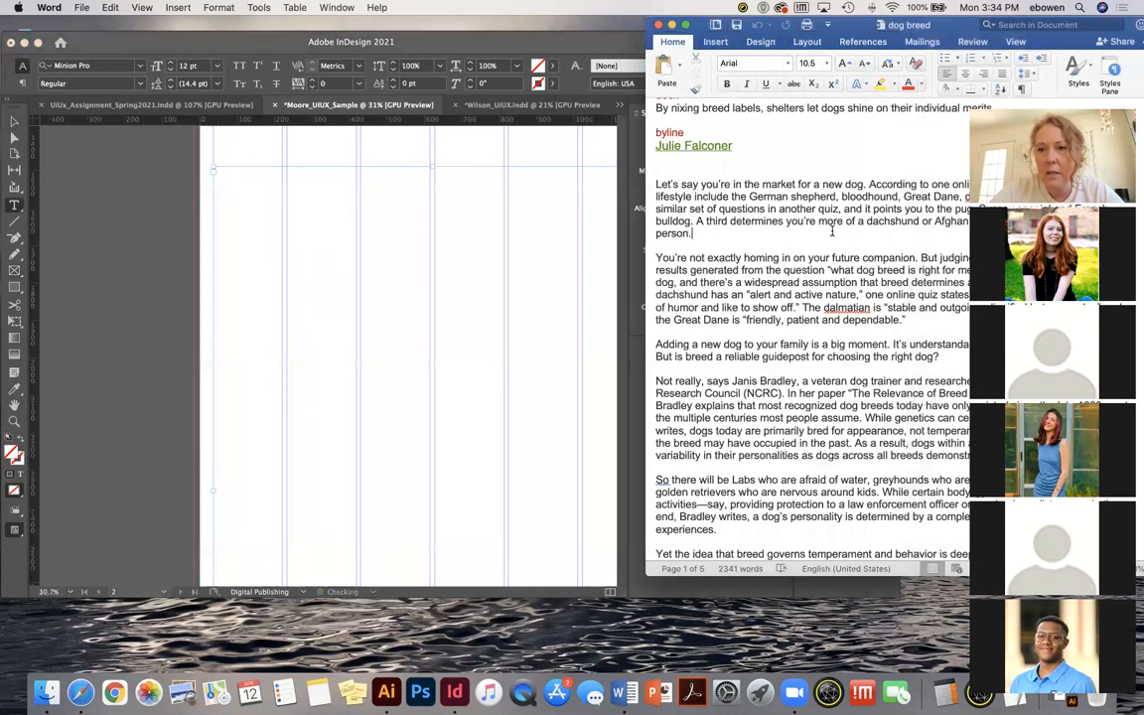
pyautogui.moveTo(654, 184); pyautogui.dragTo(774, 390)
pyautogui.moveTo(798, 211); pyautogui.dragTo(750, 216)
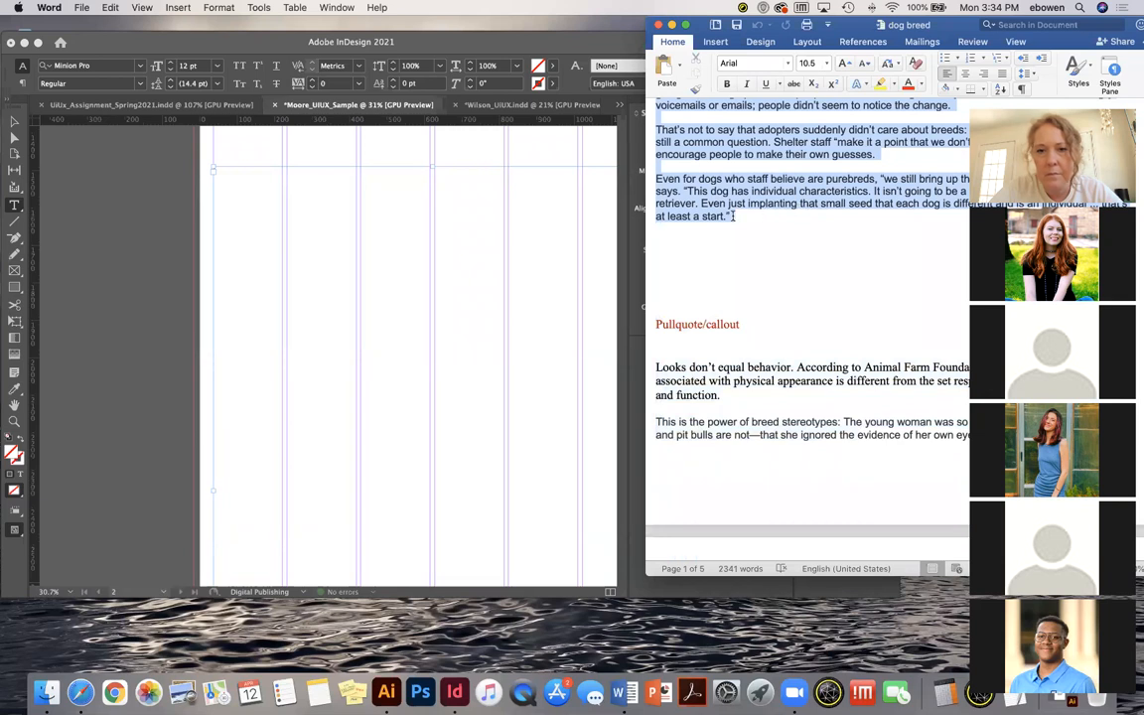
pyautogui.click(230, 176)
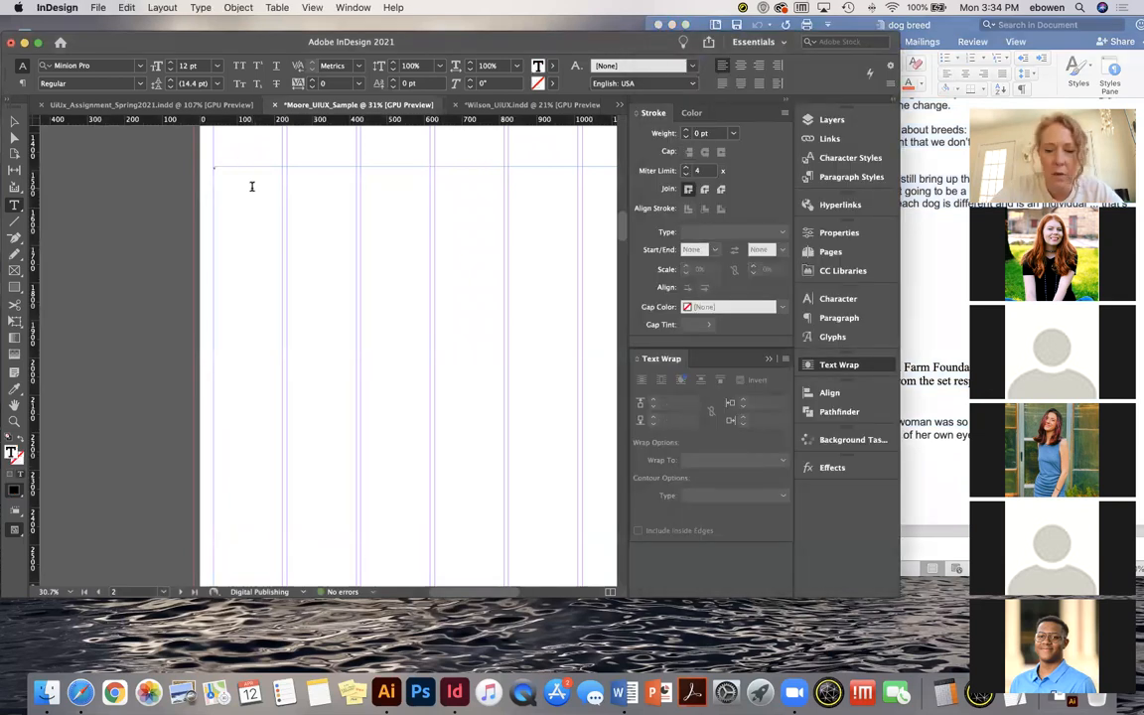
pyautogui.press('super+v')
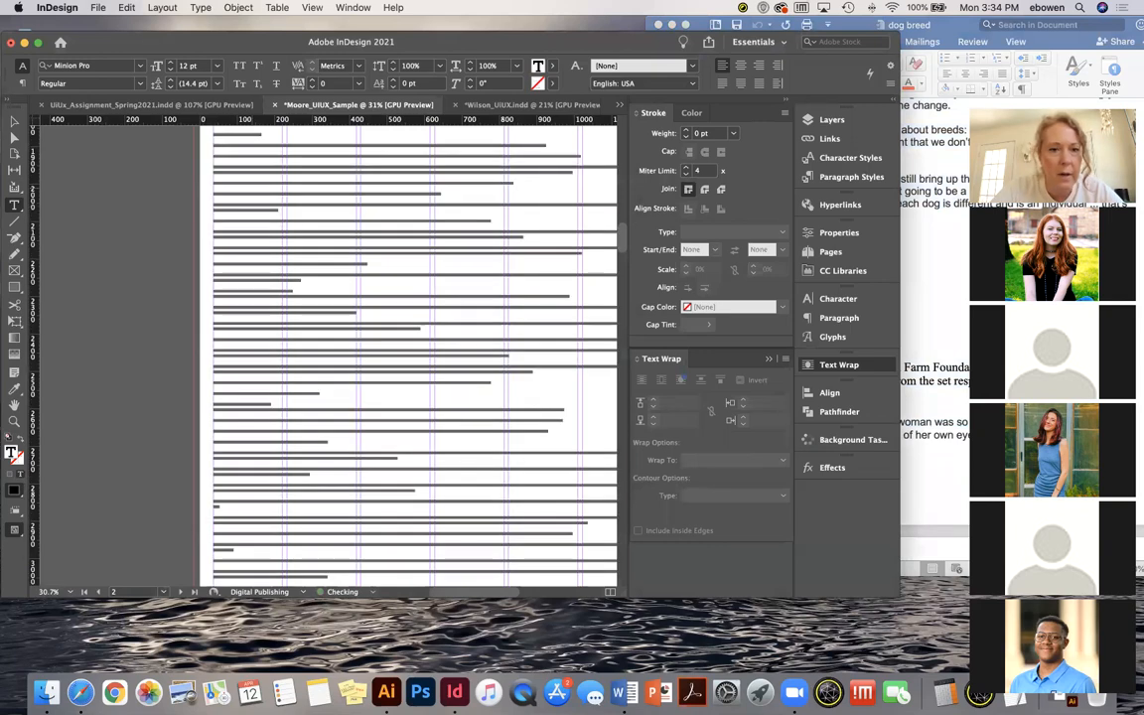
# Select all the article text in the frame and set its font to Avenir
pyautogui.press('super+0')
pyautogui.scroll(5, 299, 145)
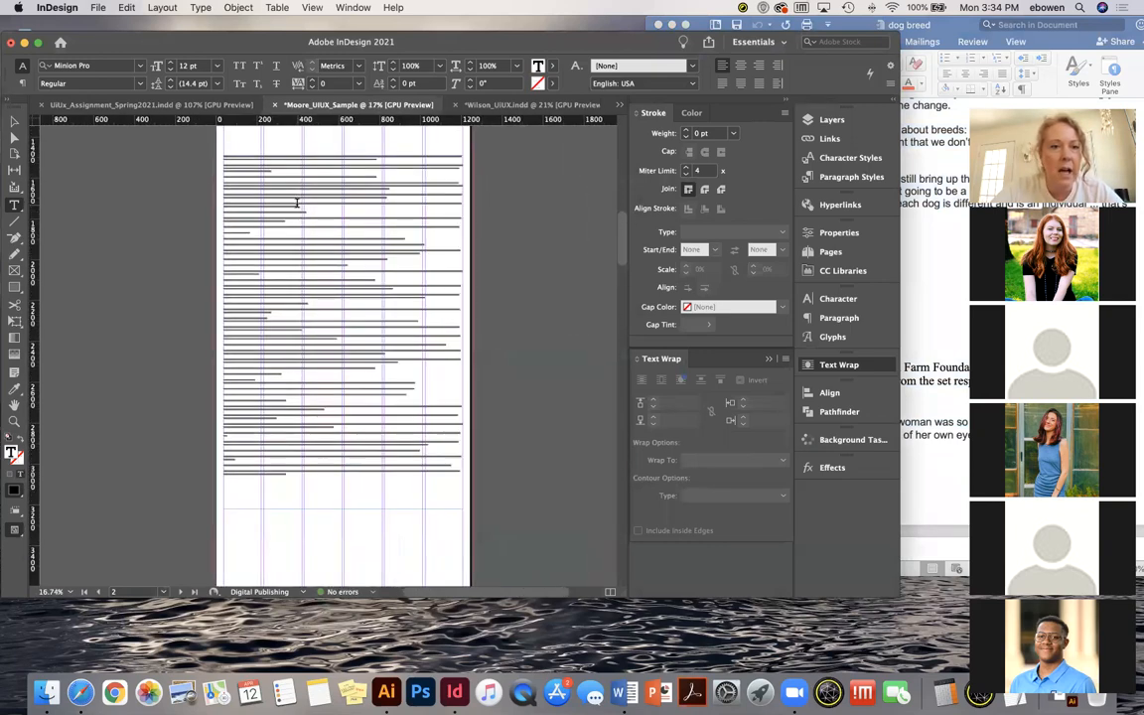
pyautogui.scroll(5, 296, 202)
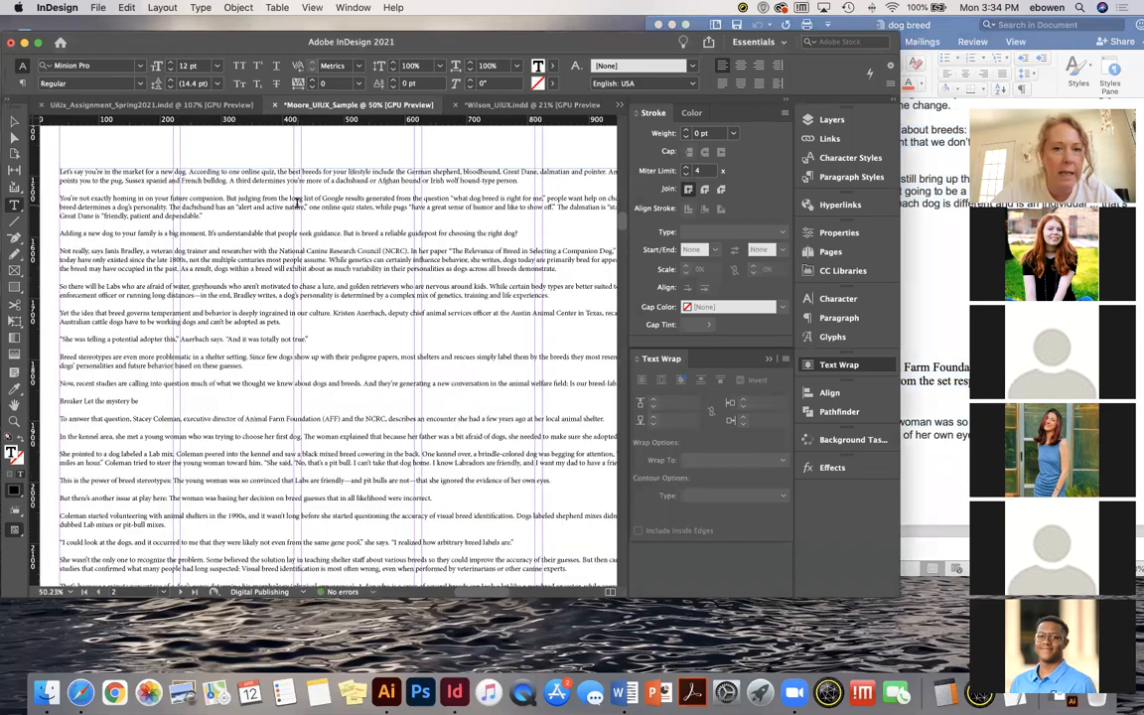
pyautogui.scroll(3, 297, 202)
pyautogui.scroll(-6, 297, 202)
pyautogui.click(295, 239)
pyautogui.press('super+a')
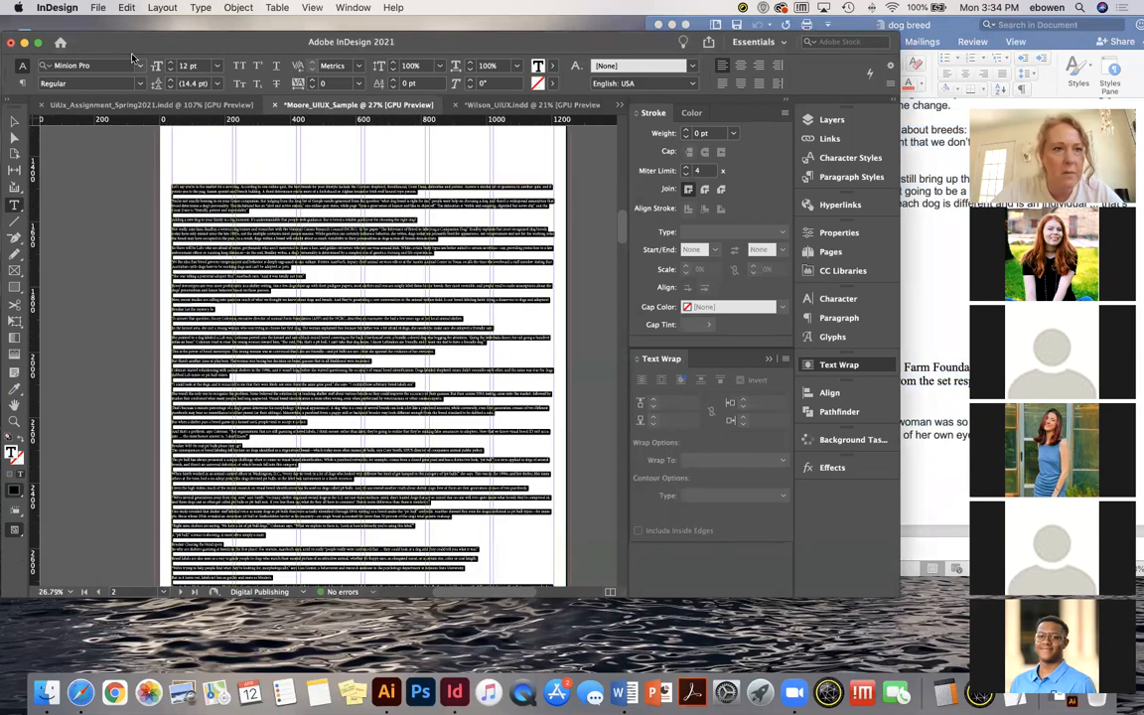
pyautogui.click(142, 66)
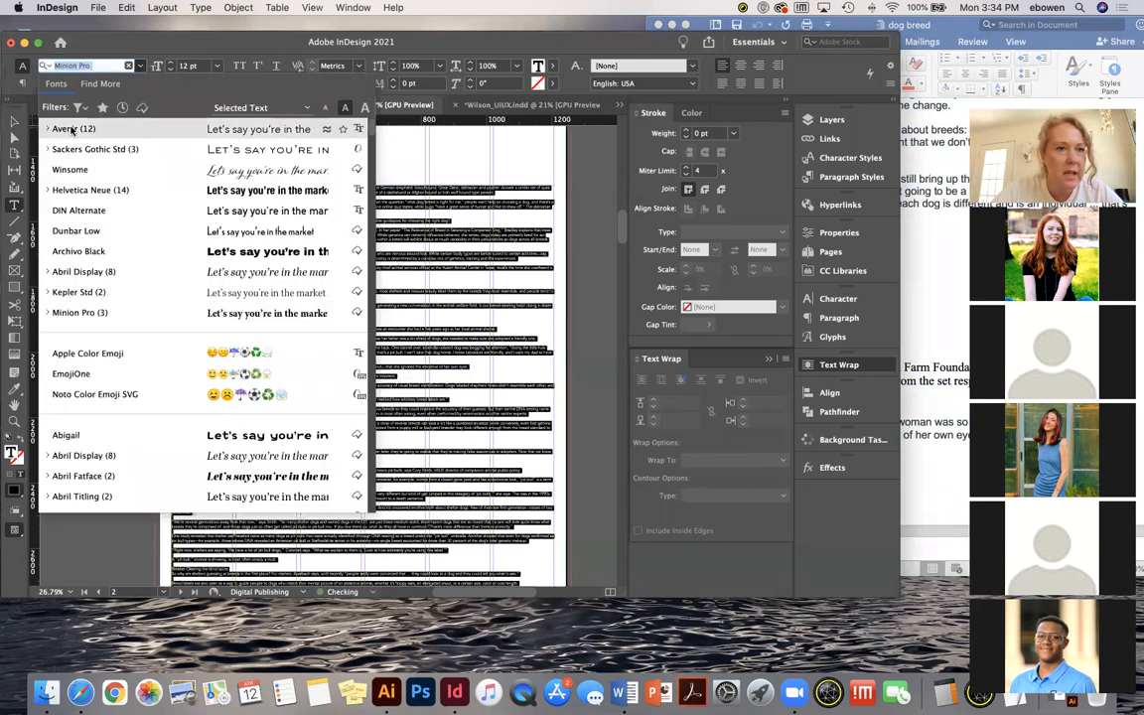
pyautogui.click(71, 122)
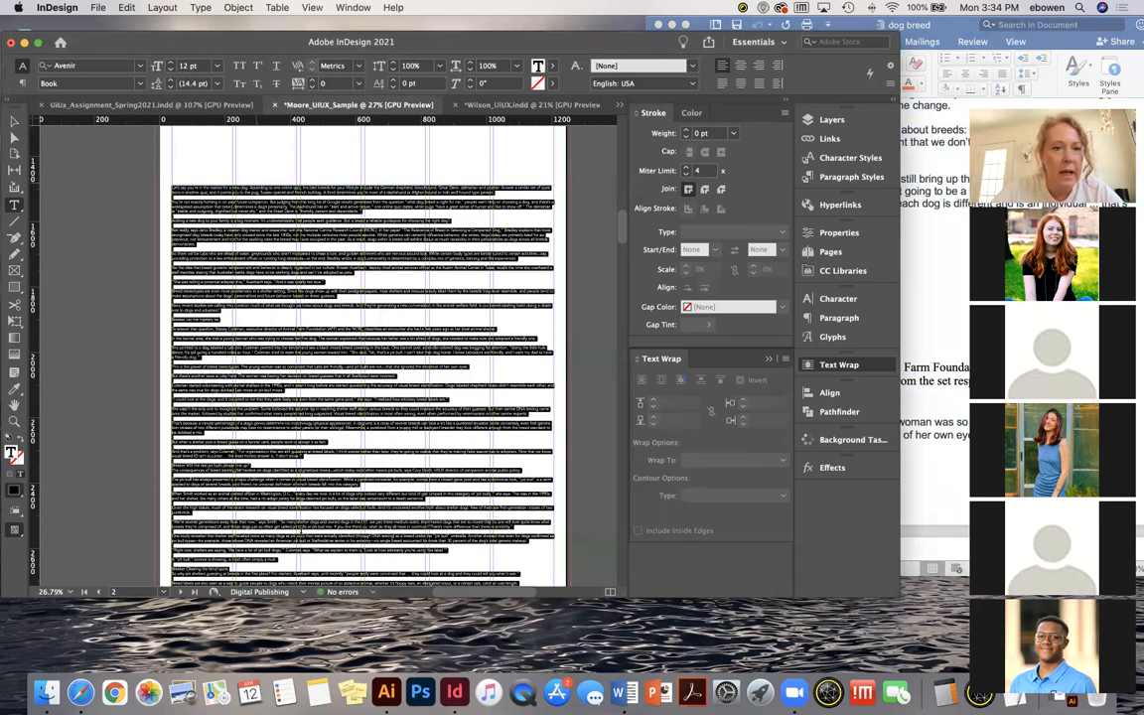
# Switch to Safari and open TypeConversionChart copy.pdf from the Starting Digitally section of the Blackboard assignment page
pyautogui.click(81, 693)
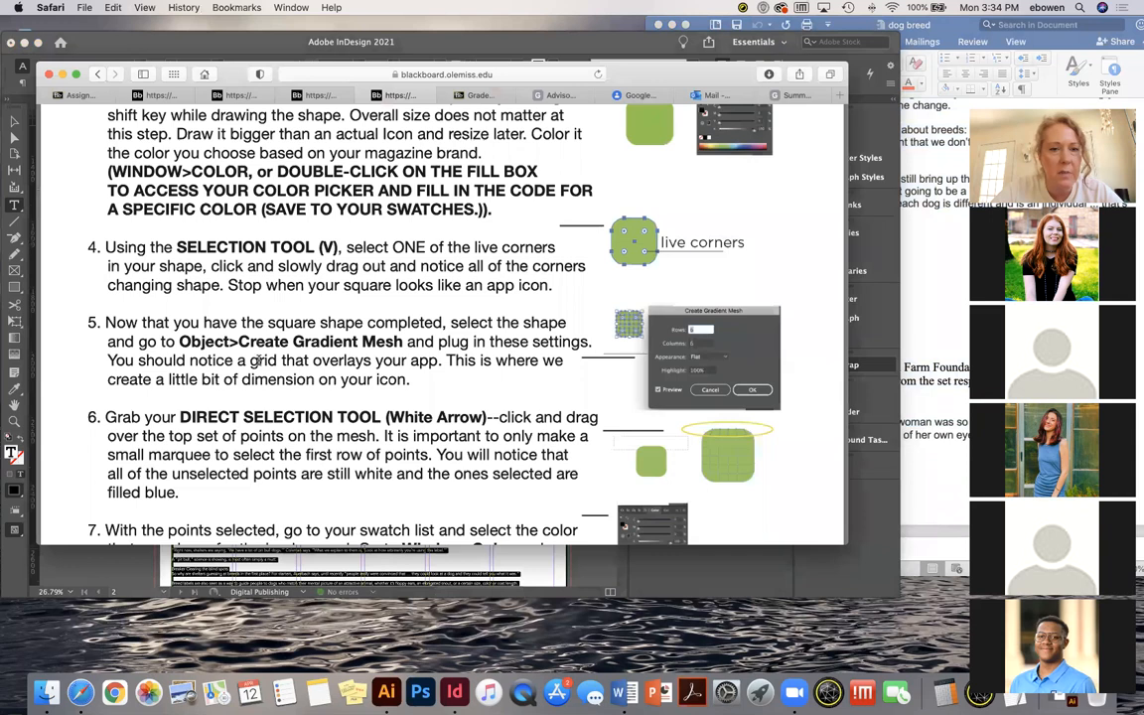
pyautogui.click(157, 94)
pyautogui.click(80, 94)
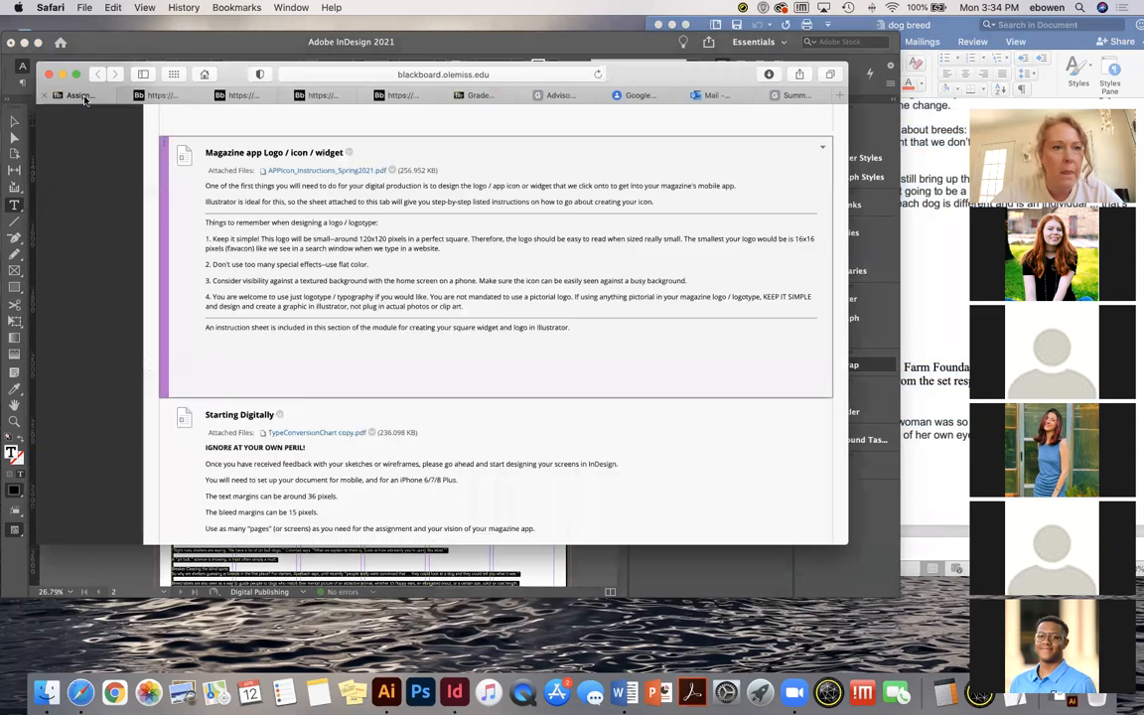
pyautogui.scroll(-5, 297, 303)
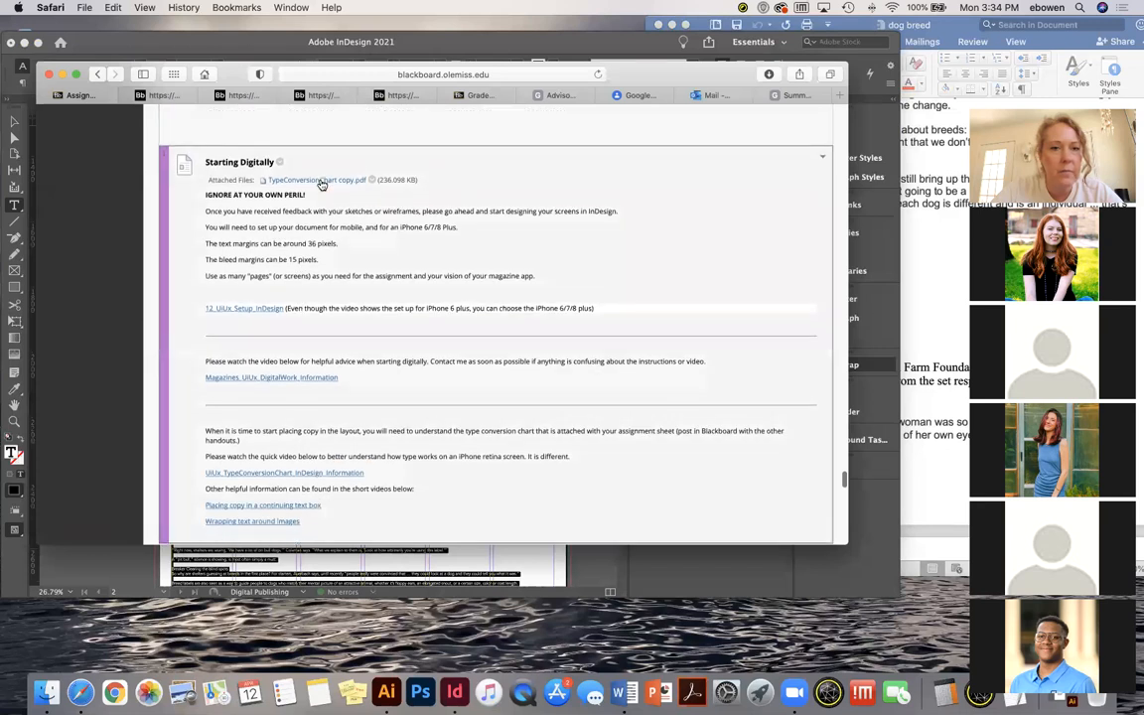
pyautogui.click(322, 180)
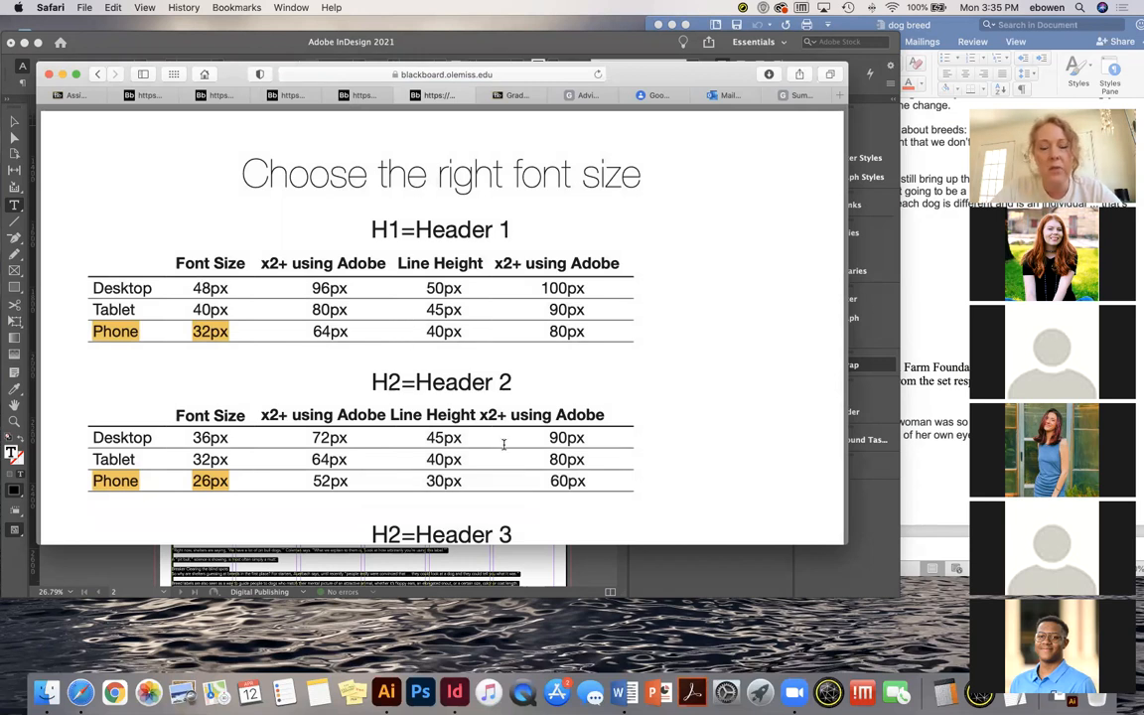
# Read the phone font sizes in the chart from the headers down to paragraph and smallest type, and return to InDesign
pyautogui.scroll(-10, 359, 378)
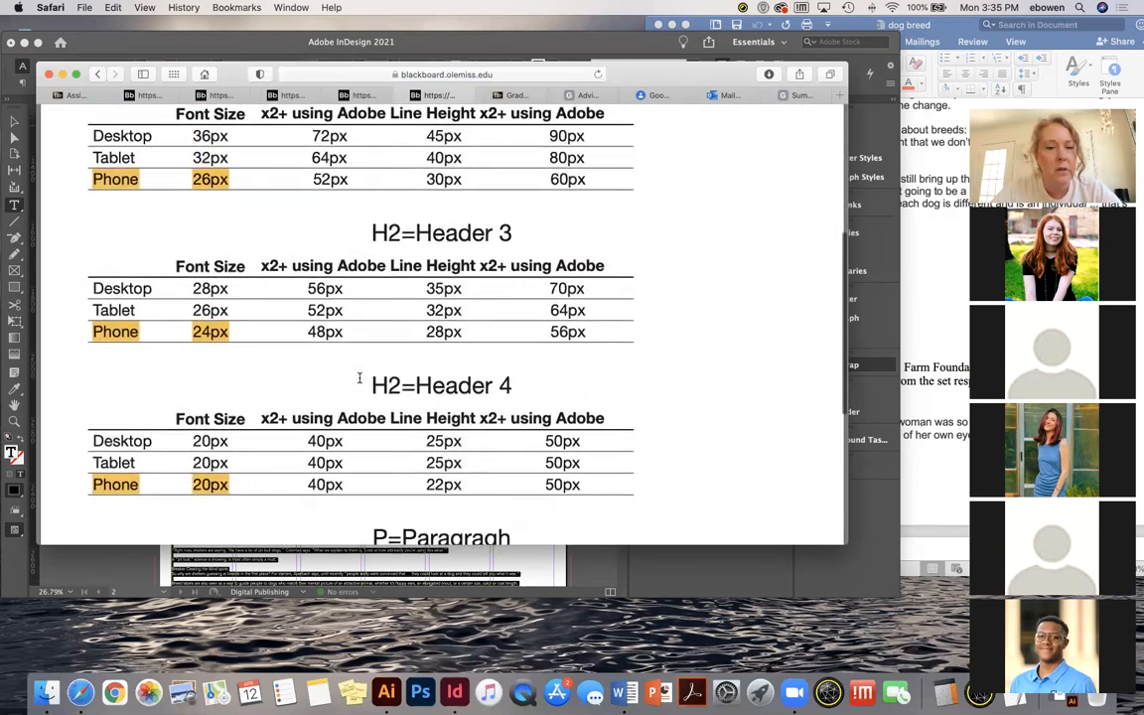
pyautogui.click(656, 551)
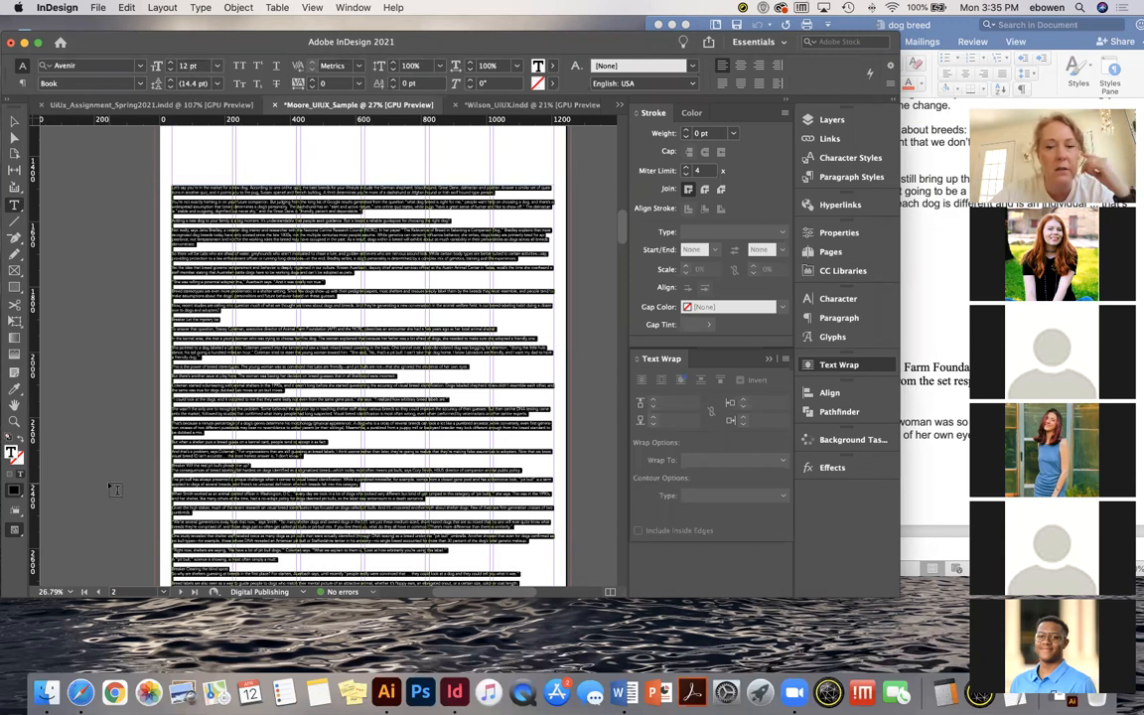
pyautogui.click(81, 693)
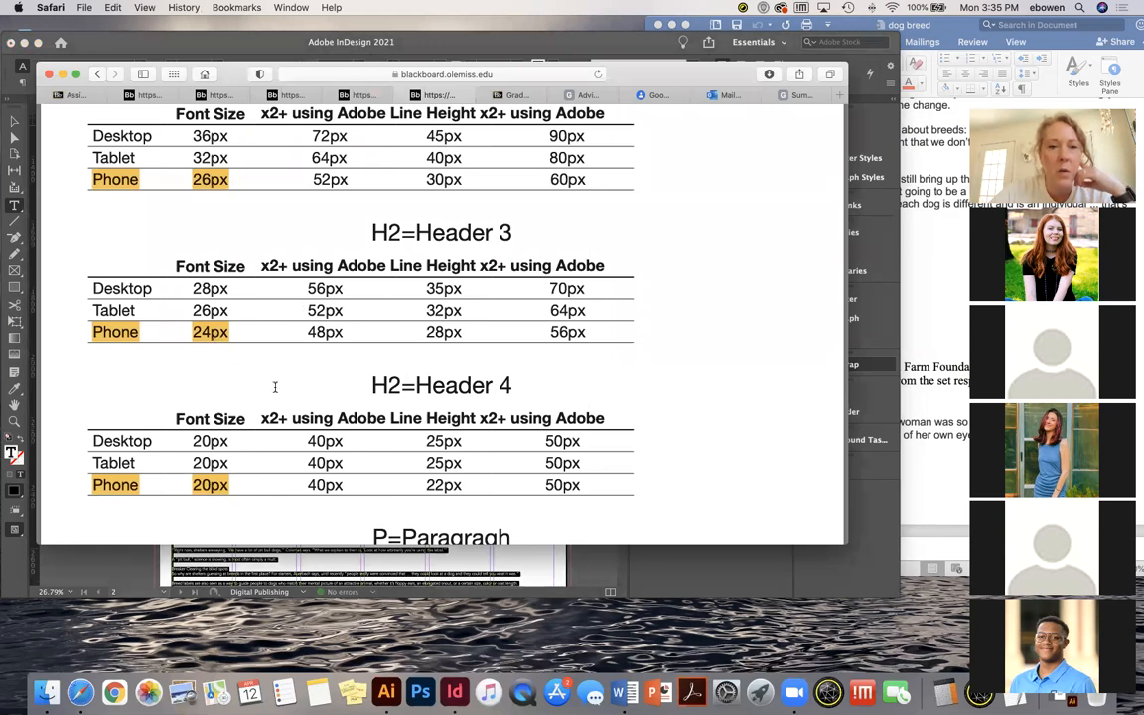
pyautogui.scroll(-5, 272, 458)
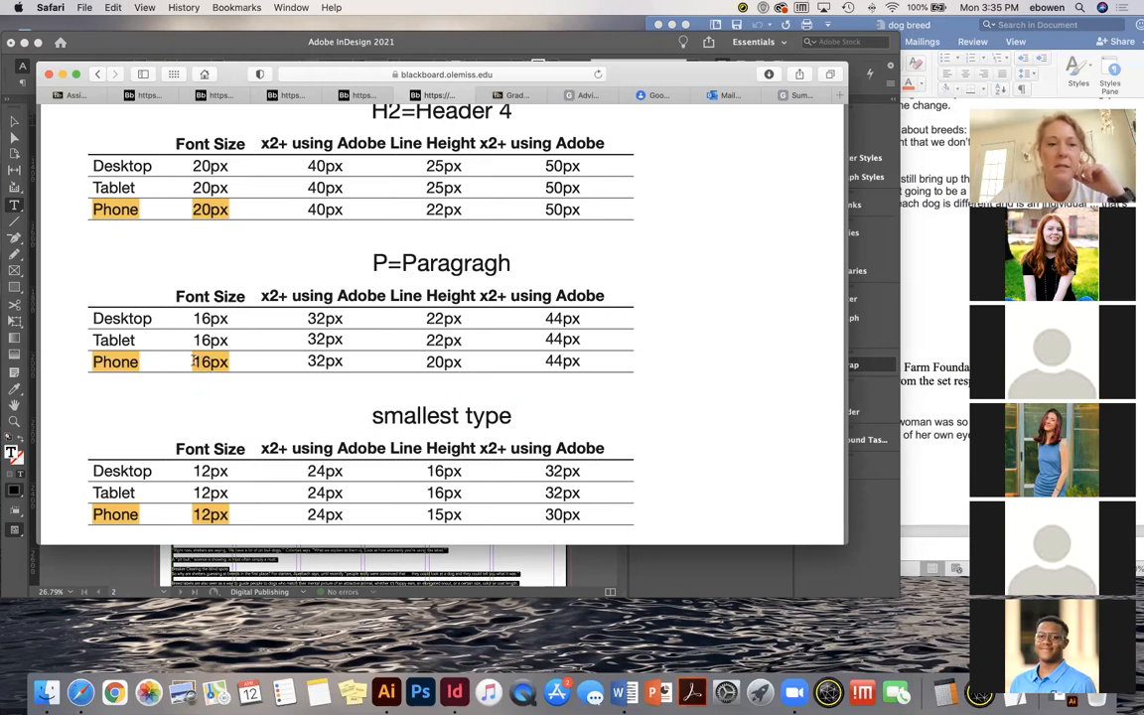
pyautogui.click(293, 564)
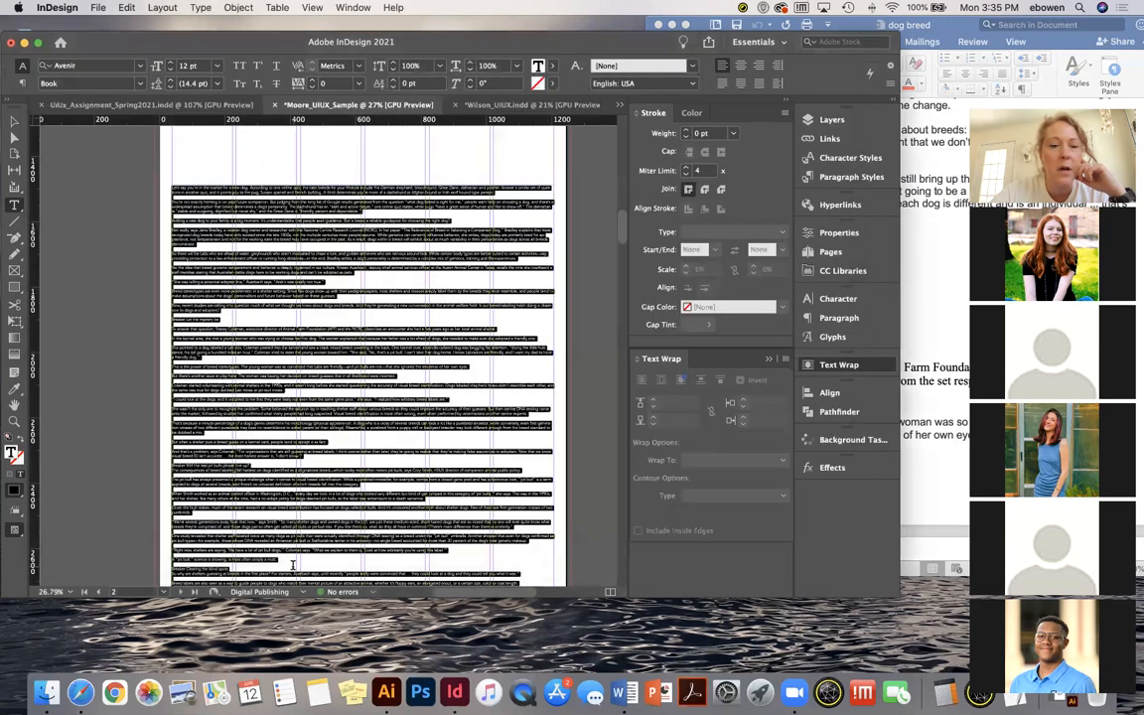
# Set the selected article text to 34 pt
pyautogui.doubleClick(185, 66)
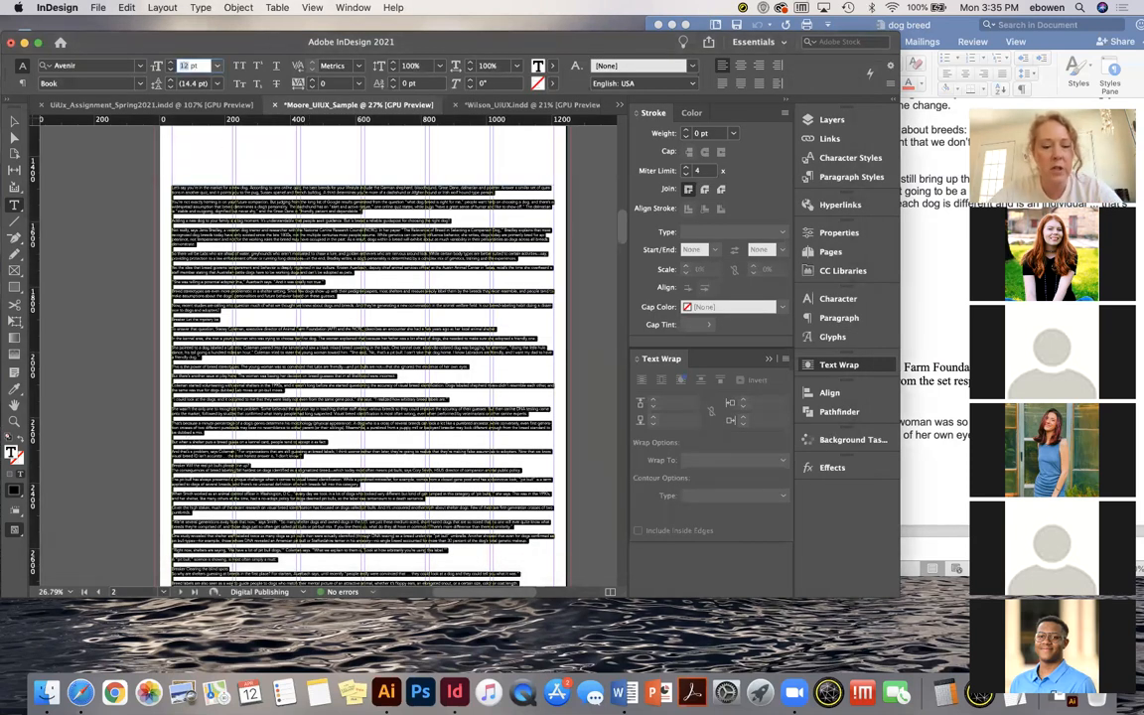
pyautogui.write('34')
pyautogui.press('Return')
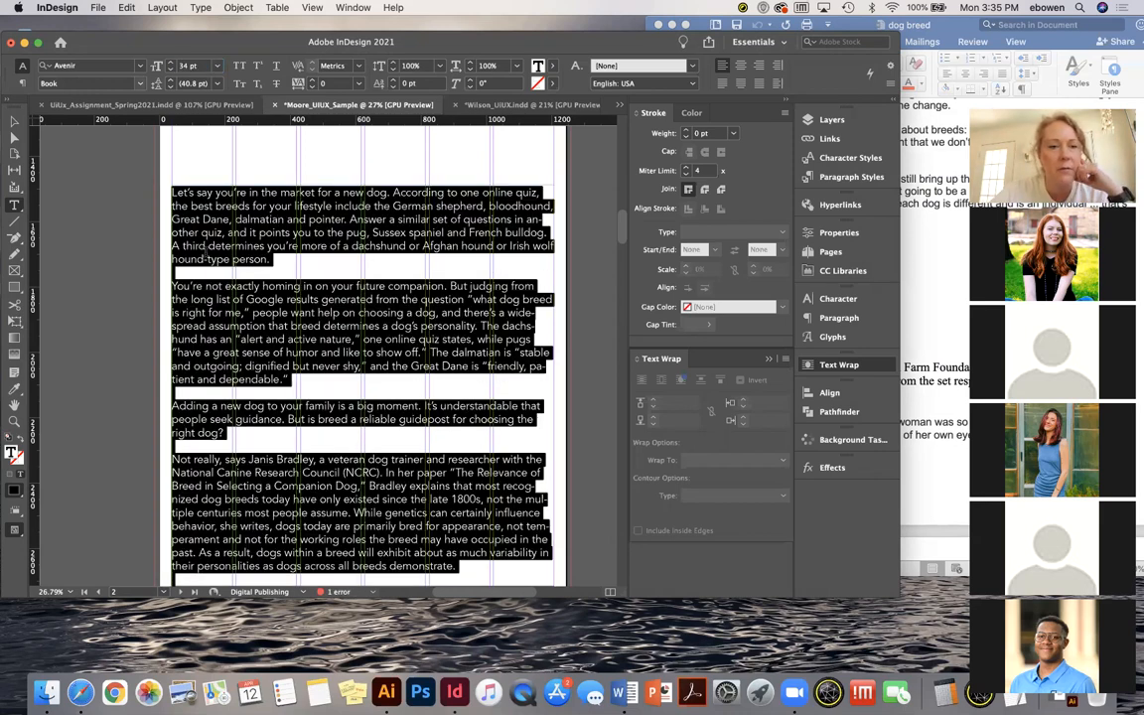
# Check how the enlarged article text fills the frame and open the paragraph formatting options for the selected text
pyautogui.scroll(-2, 348, 348)
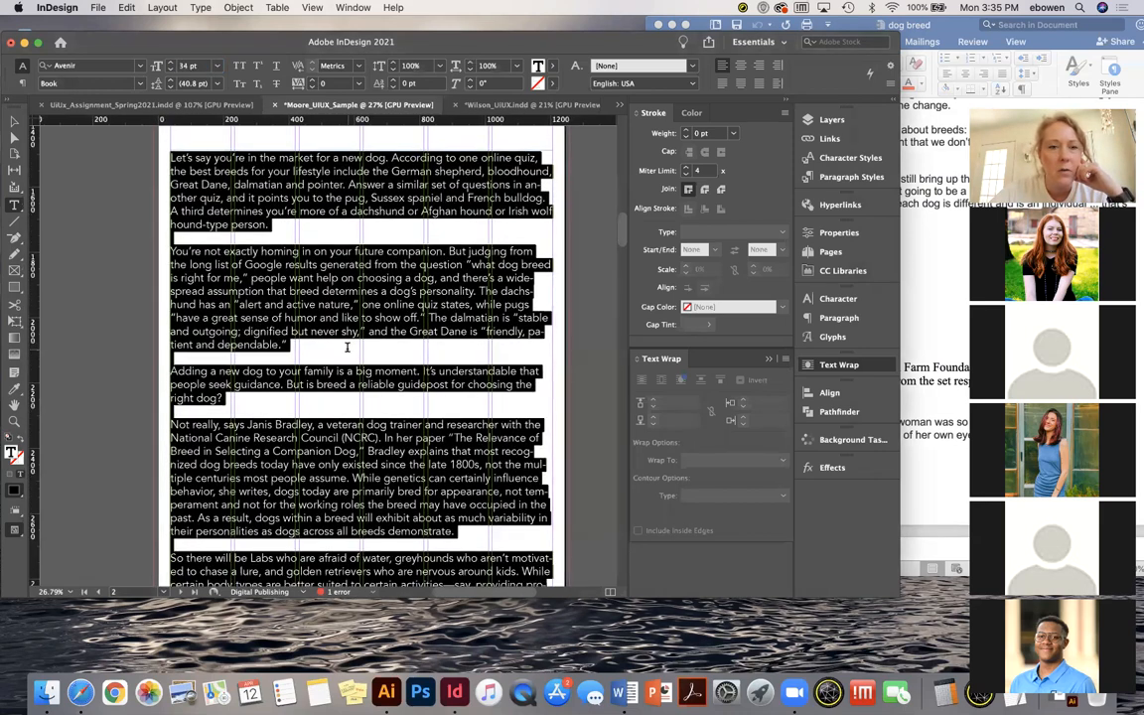
pyautogui.scroll(-5, 348, 348)
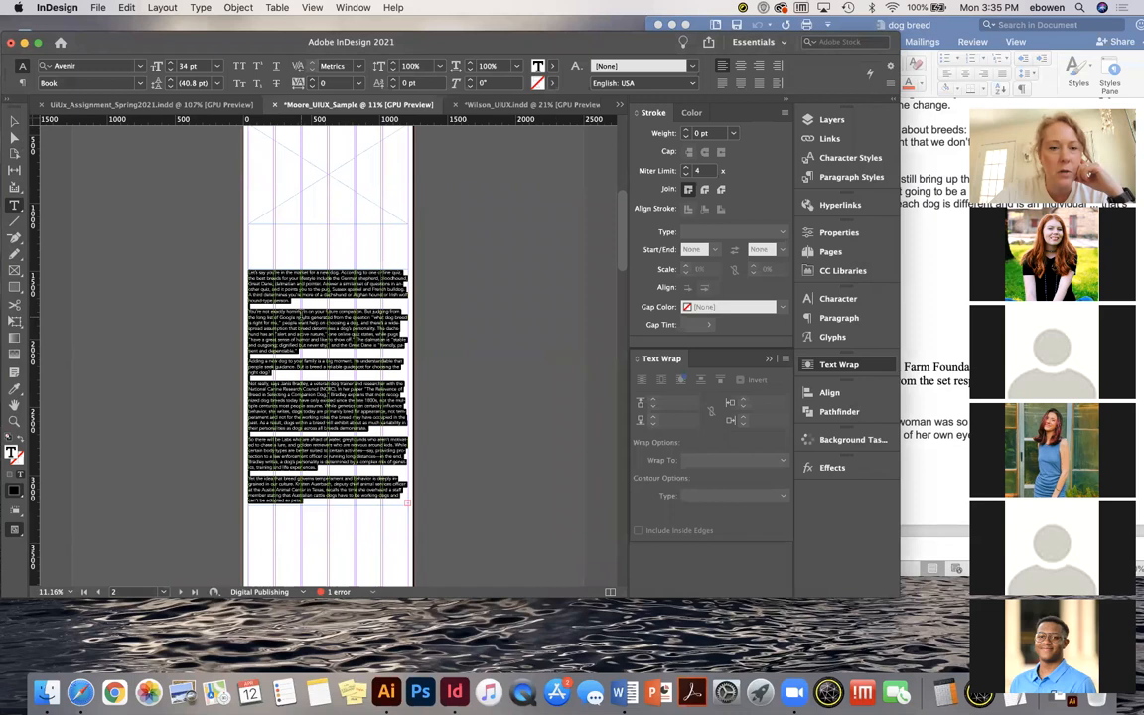
pyautogui.scroll(4, 303, 315)
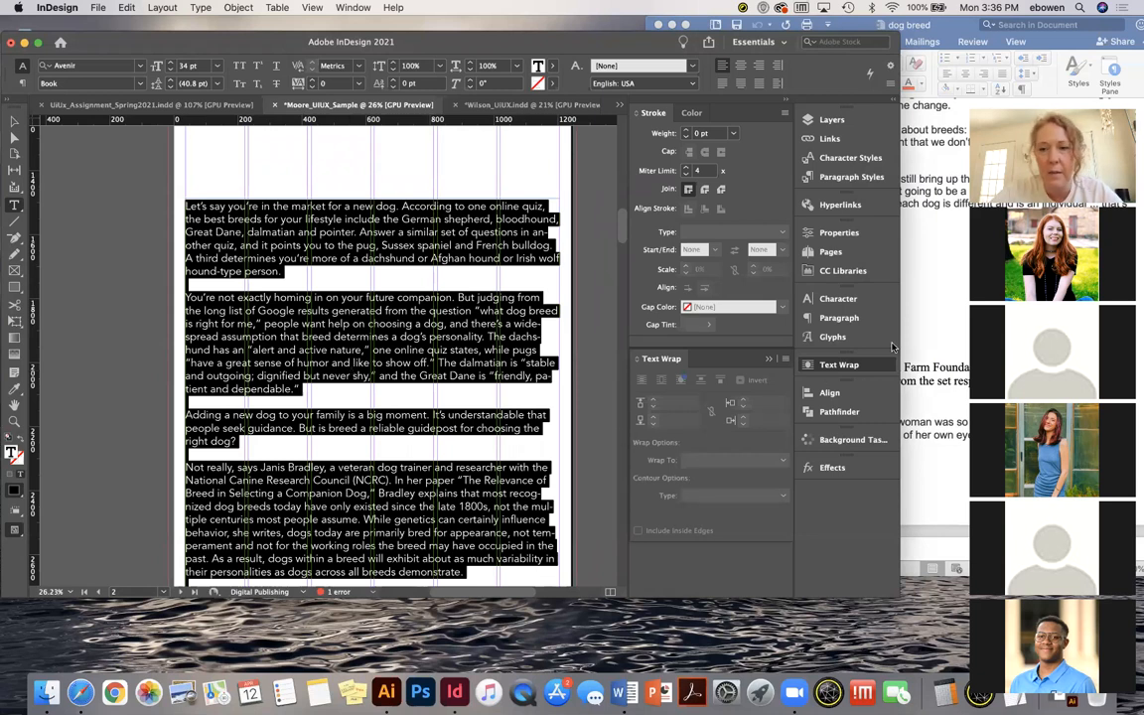
pyautogui.click(839, 318)
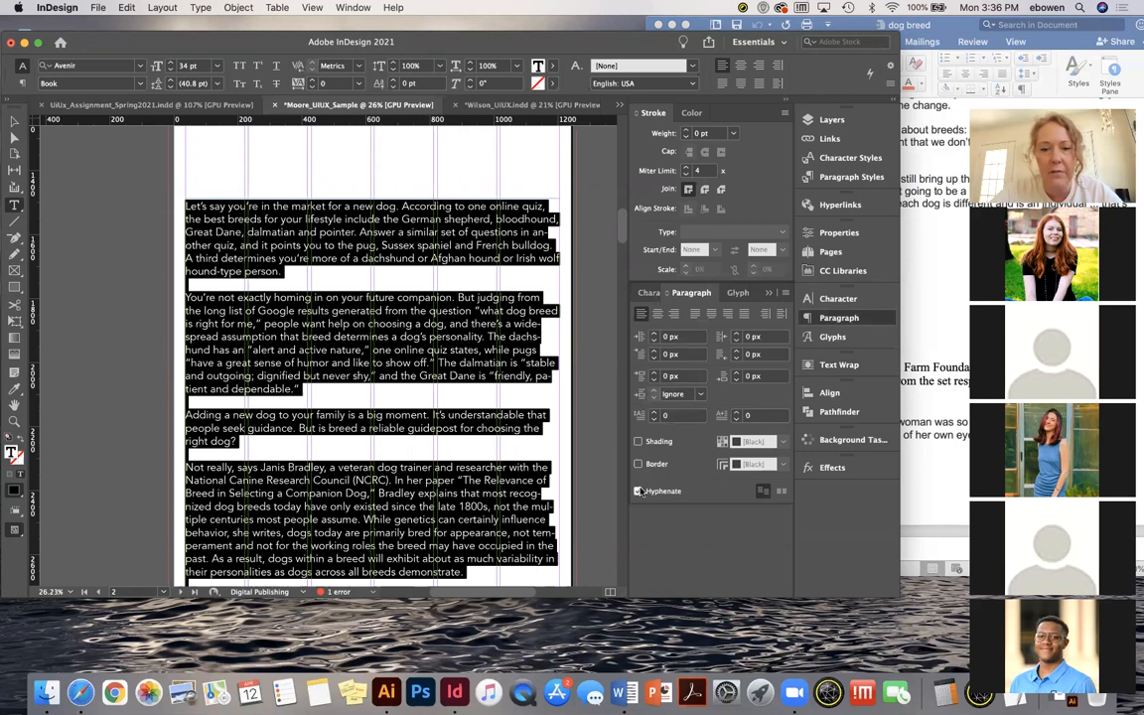
# Turn off hyphenation for the selected article text and set its leading to 42 pt
pyautogui.click(639, 491)
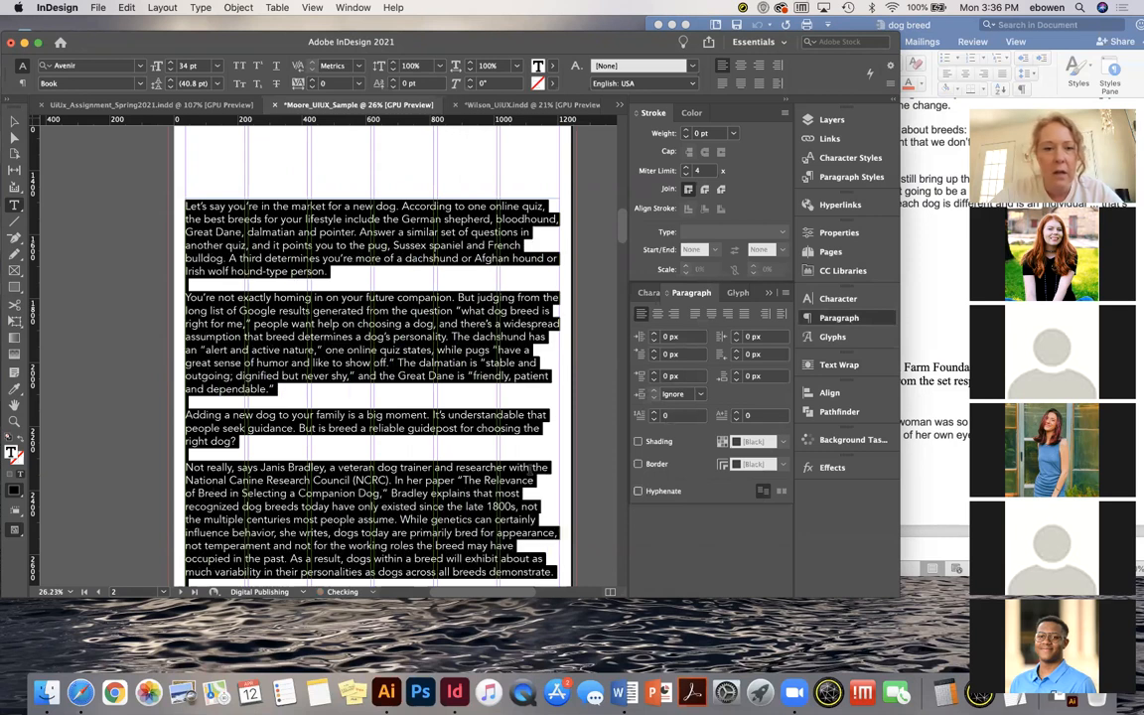
pyautogui.click(171, 83)
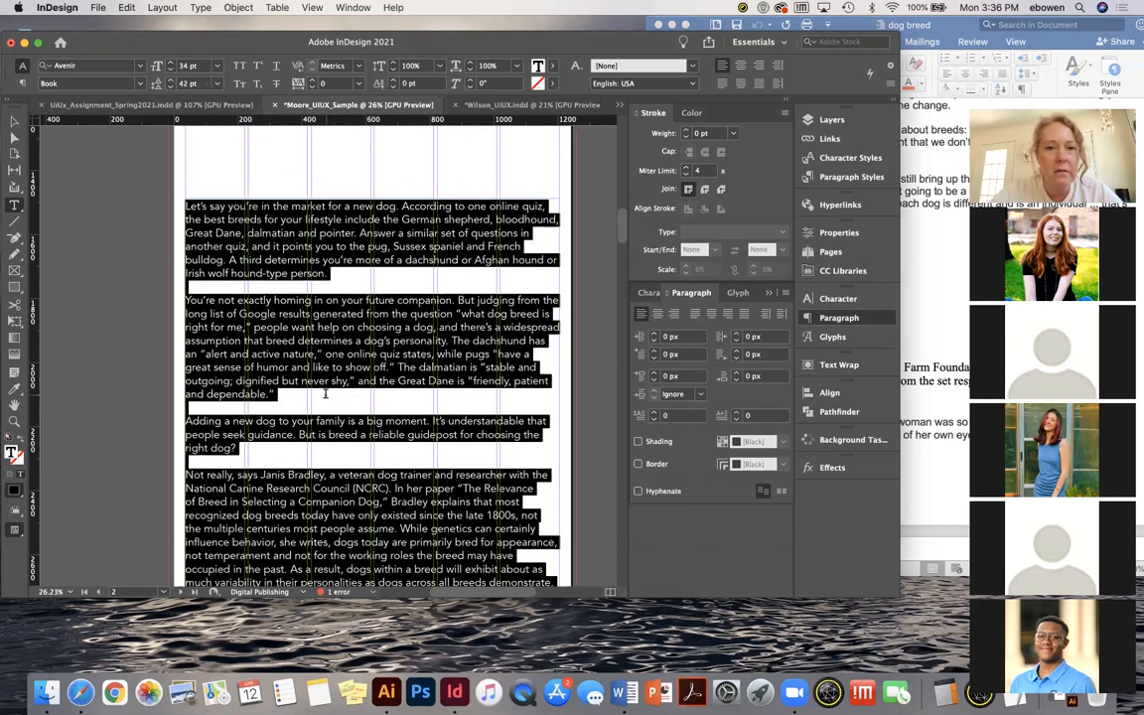
pyautogui.click(257, 292)
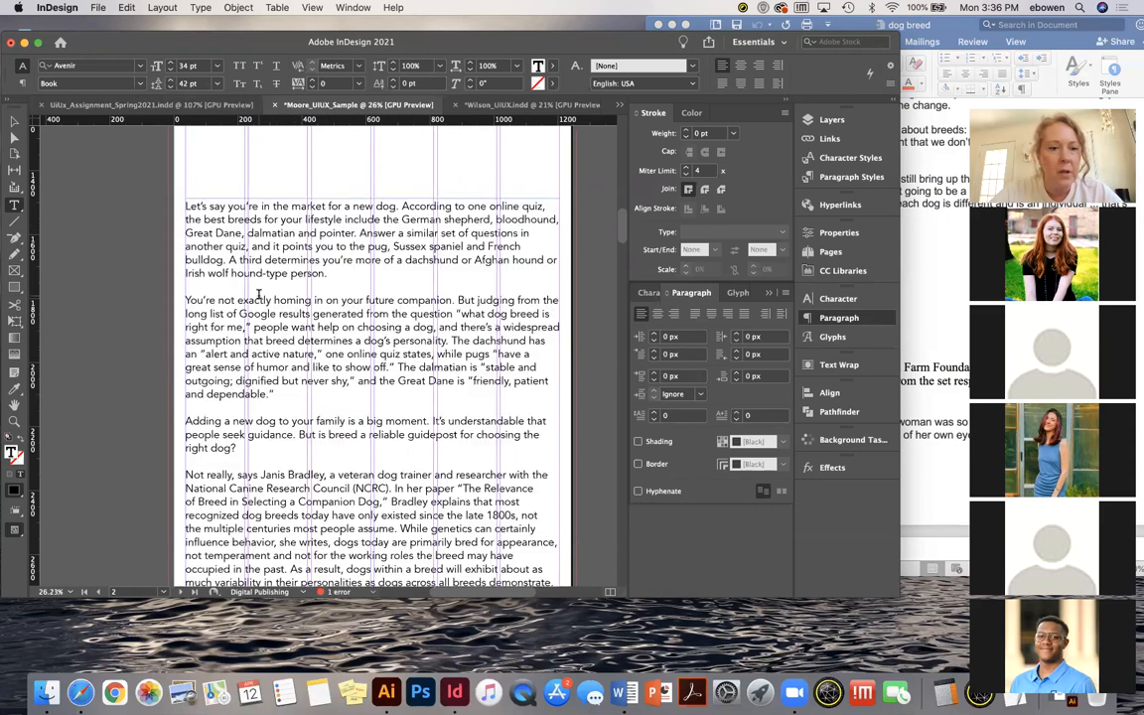
# Extend the bottom edge of the article's text frame downward to a height of about 2136 px
pyautogui.scroll(-10, 257, 292)
pyautogui.scroll(3, 257, 292)
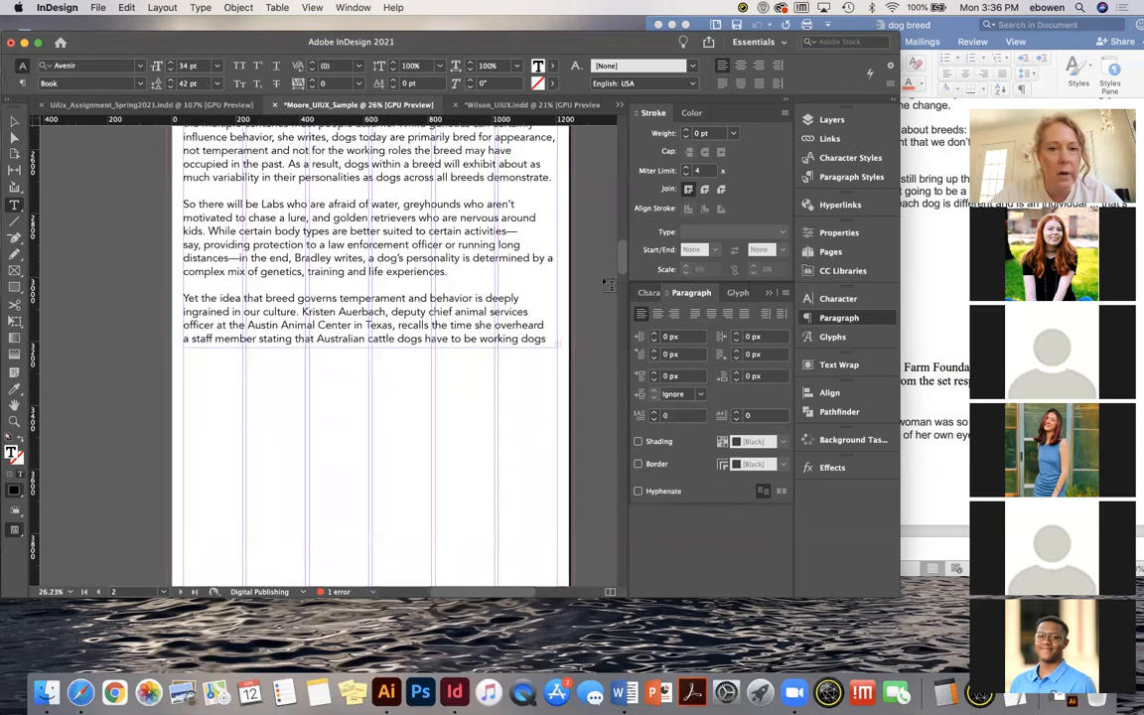
pyautogui.press('Escape')
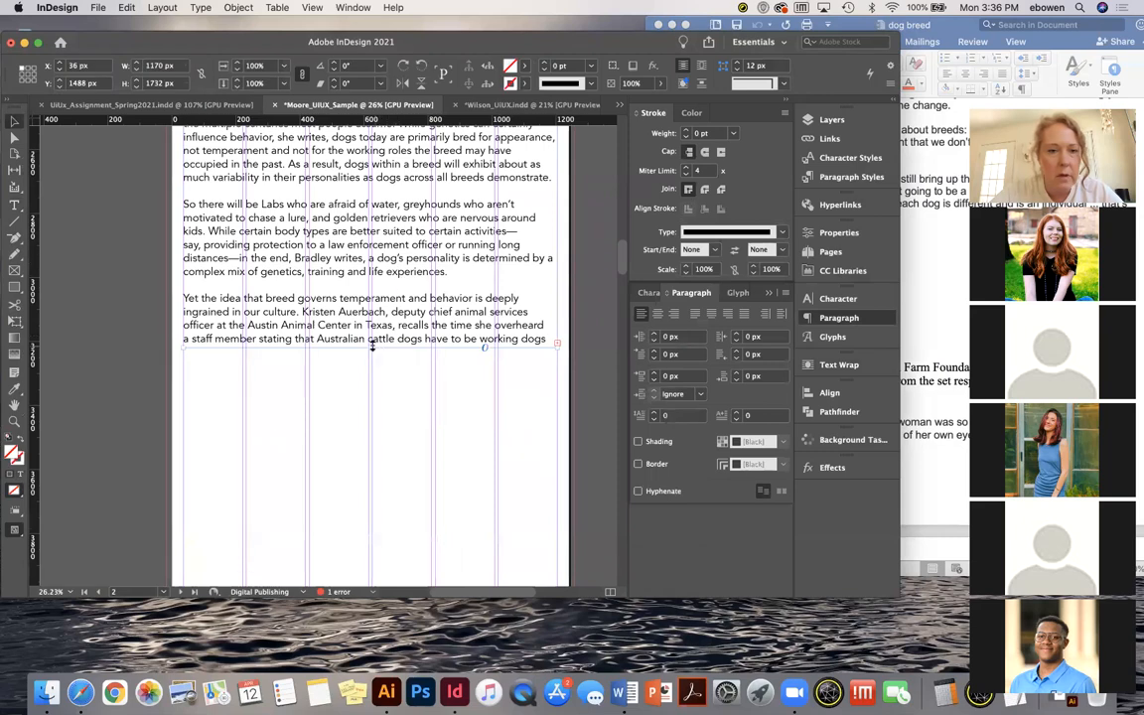
pyautogui.moveTo(371, 343); pyautogui.dragTo(370, 482)
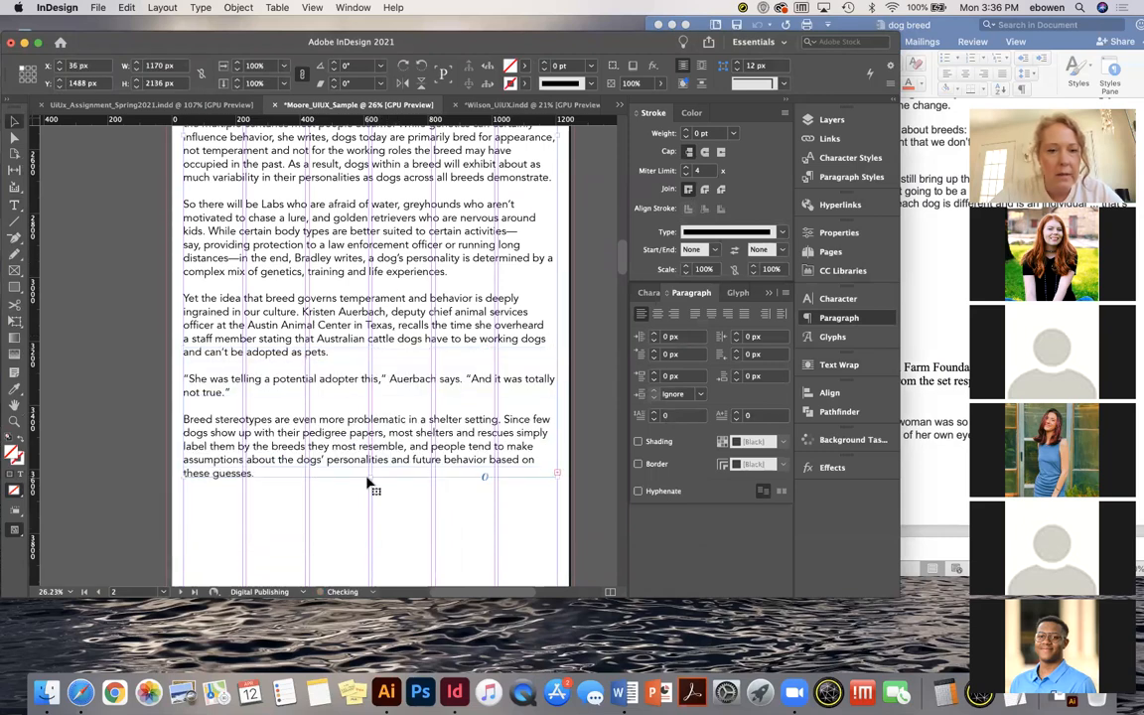
# Lengthen the article's text frame further to about 2731 px so more of the overset story fits on page 2
pyautogui.scroll(-2, 368, 483)
pyautogui.scroll(-5, 368, 484)
pyautogui.scroll(12, 367, 483)
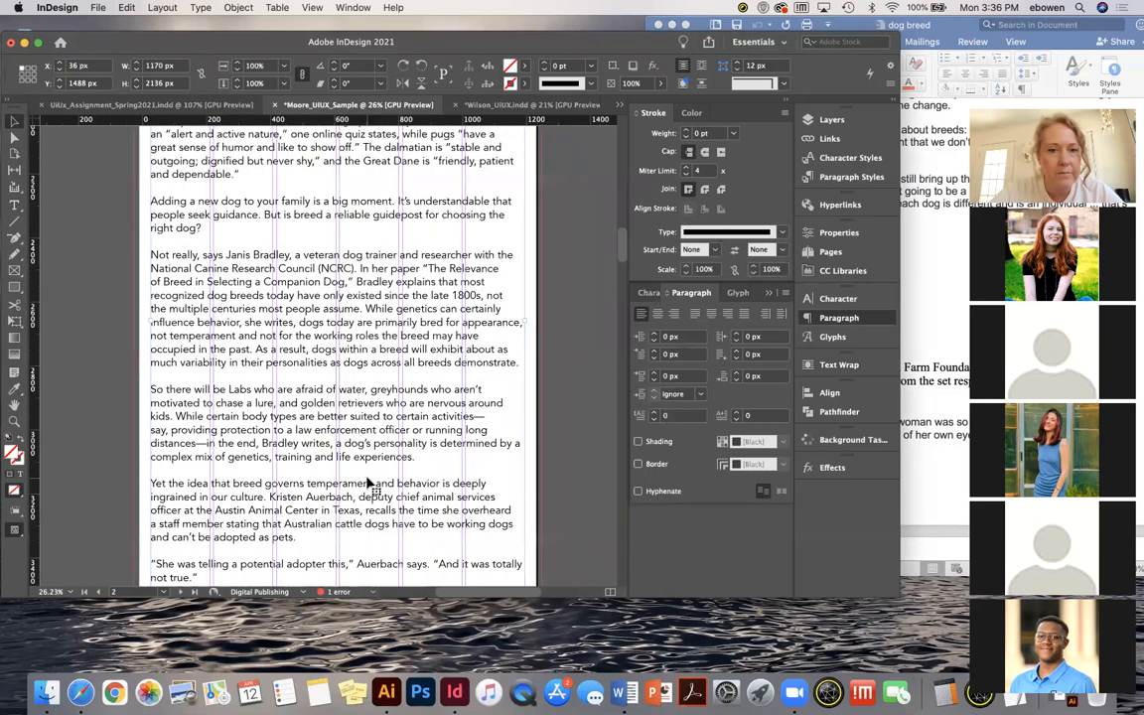
pyautogui.scroll(15, 368, 484)
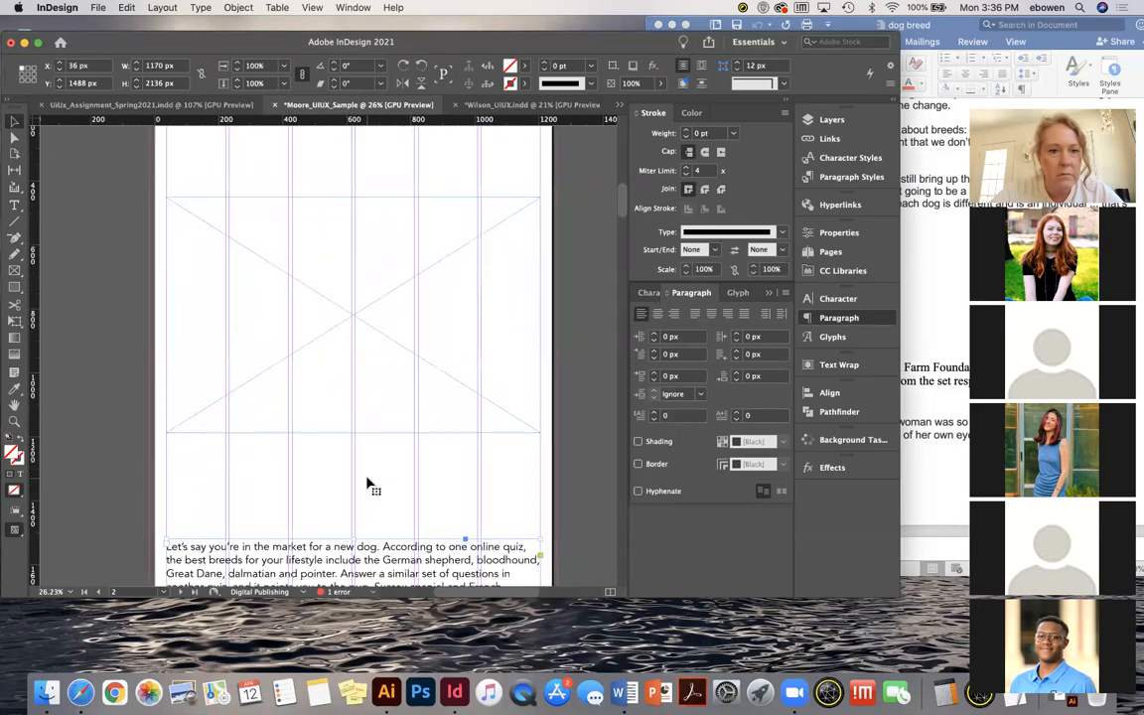
pyautogui.scroll(-15, 367, 484)
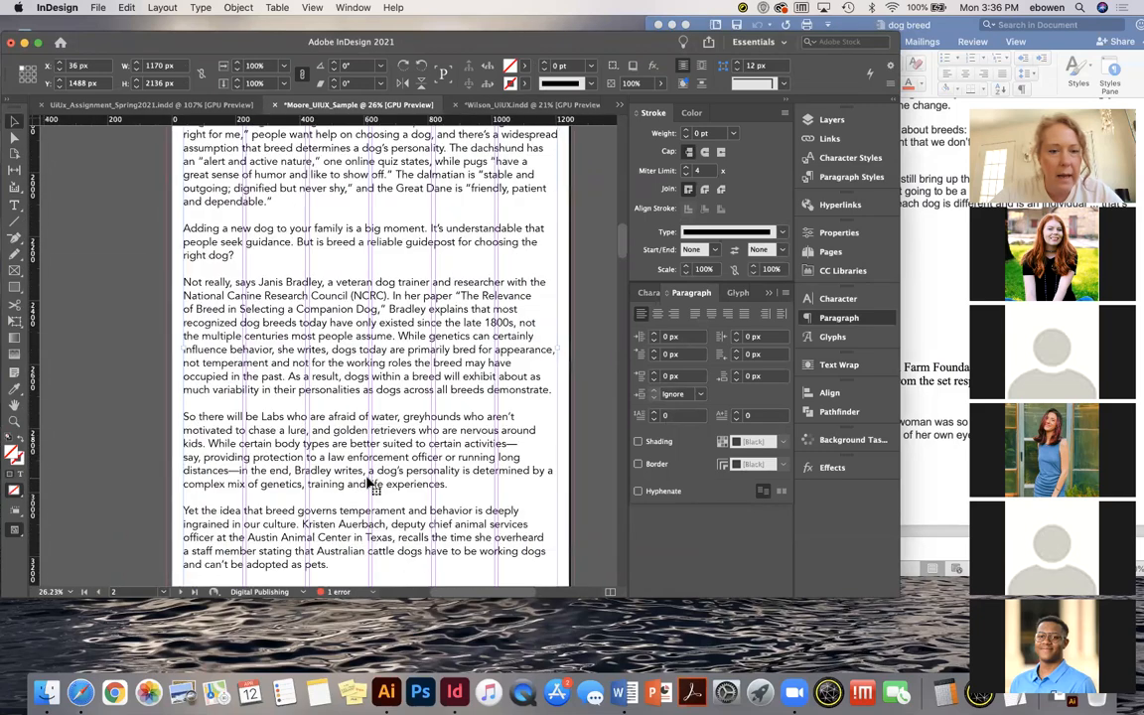
pyautogui.scroll(7, 368, 484)
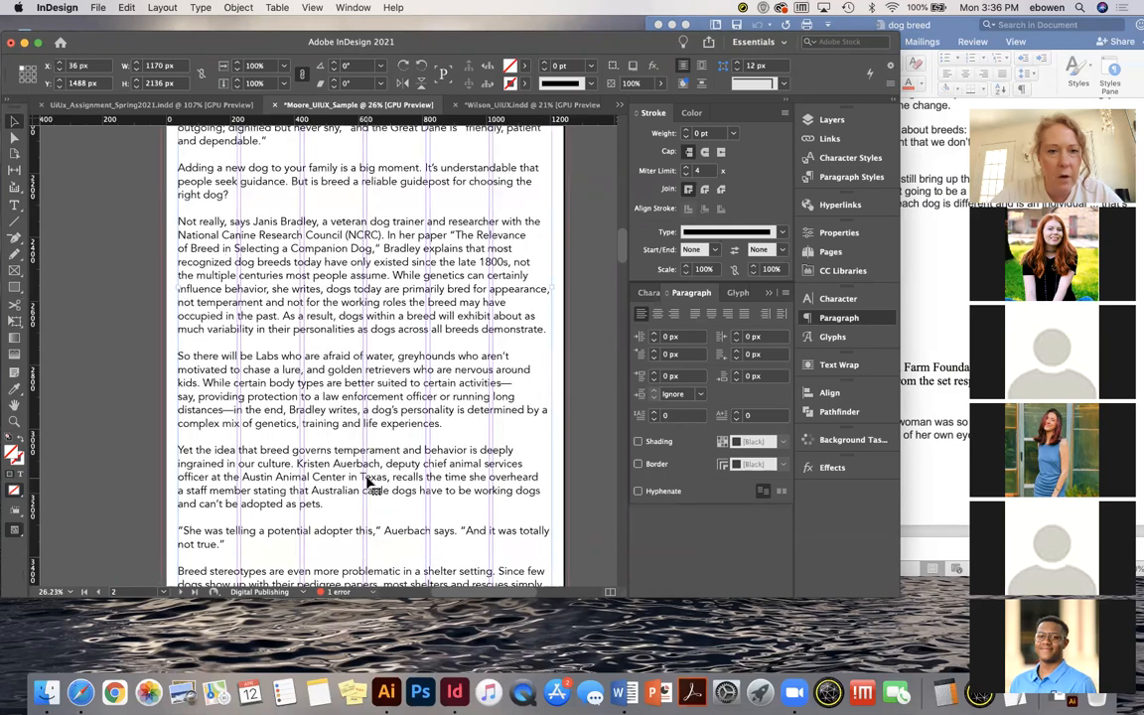
pyautogui.scroll(-7, 368, 483)
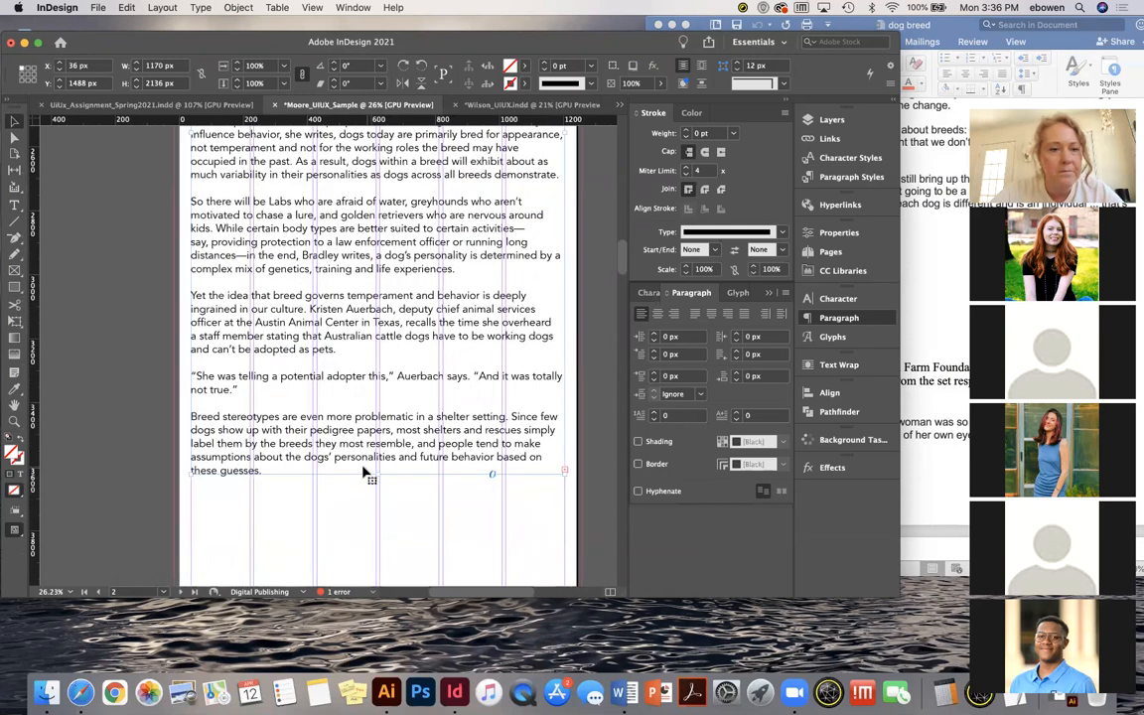
pyautogui.moveTo(378, 475); pyautogui.dragTo(377, 580)
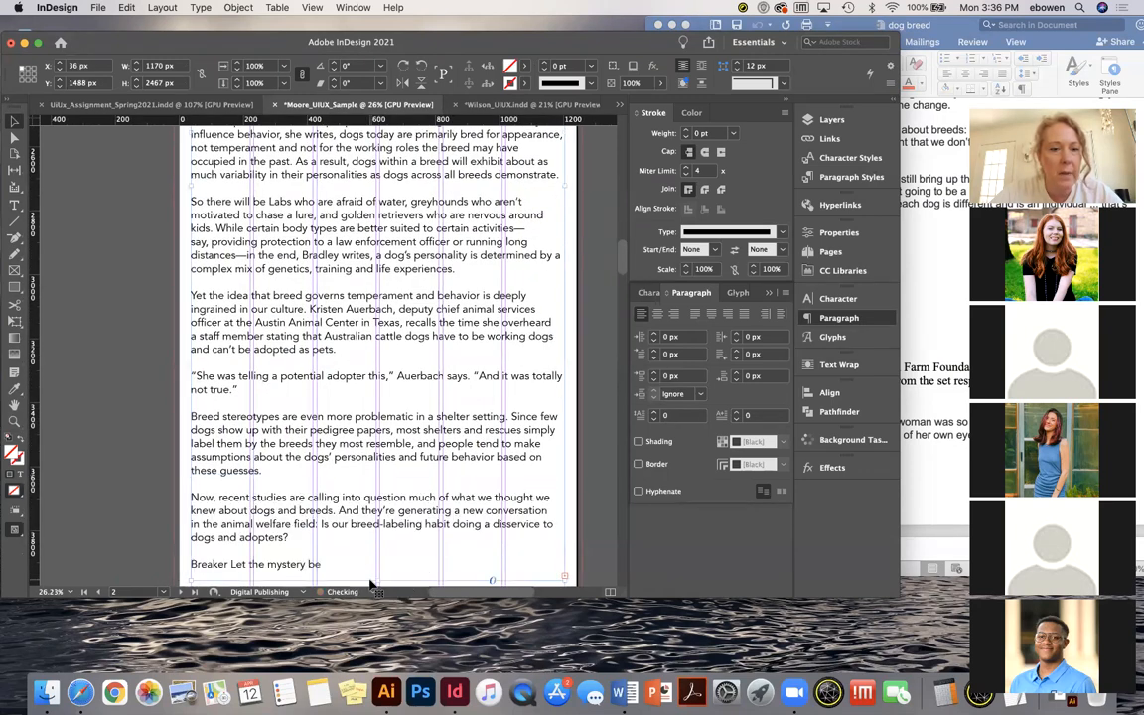
pyautogui.scroll(-3, 375, 501)
pyautogui.moveTo(377, 469); pyautogui.dragTo(377, 549)
# Delete the word "Breaker" from in front of "Let the mystery be"
pyautogui.scroll(-4, 377, 432)
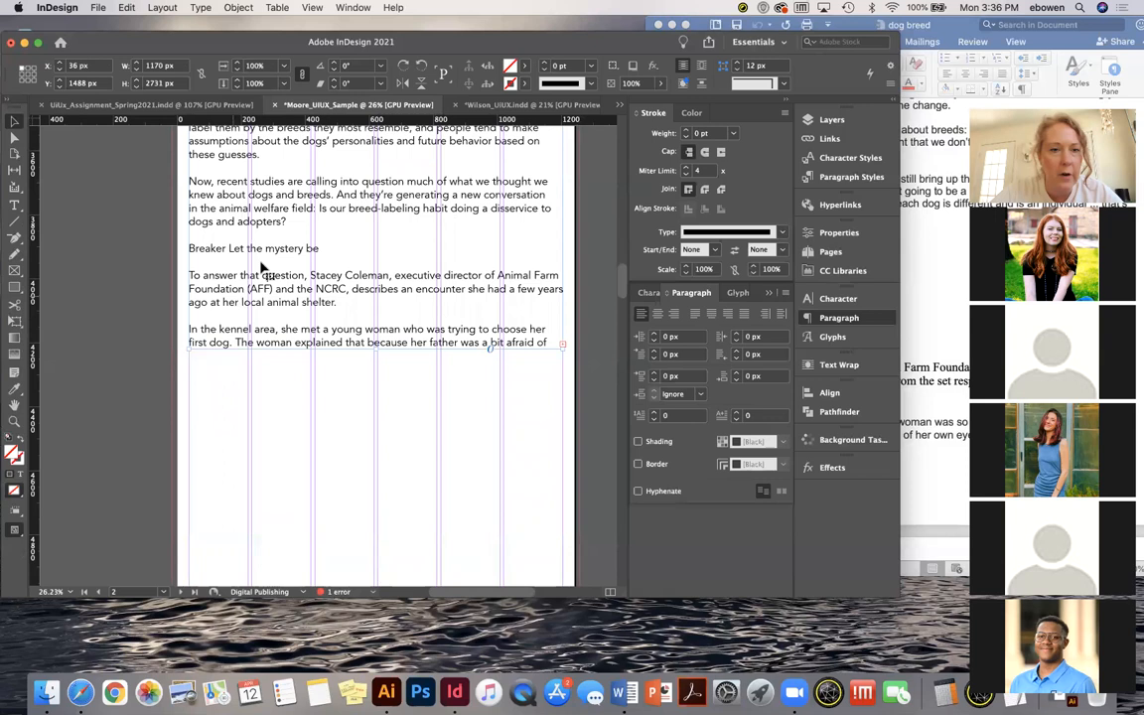
pyautogui.doubleClick(228, 251)
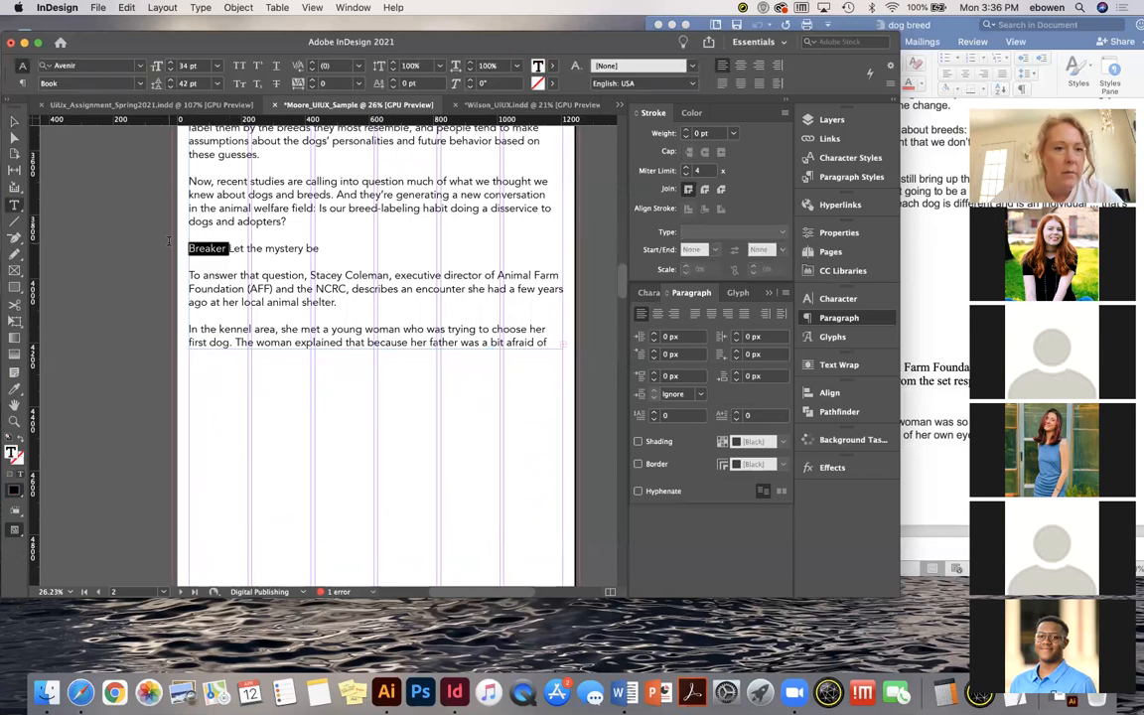
pyautogui.press('BackSpace')
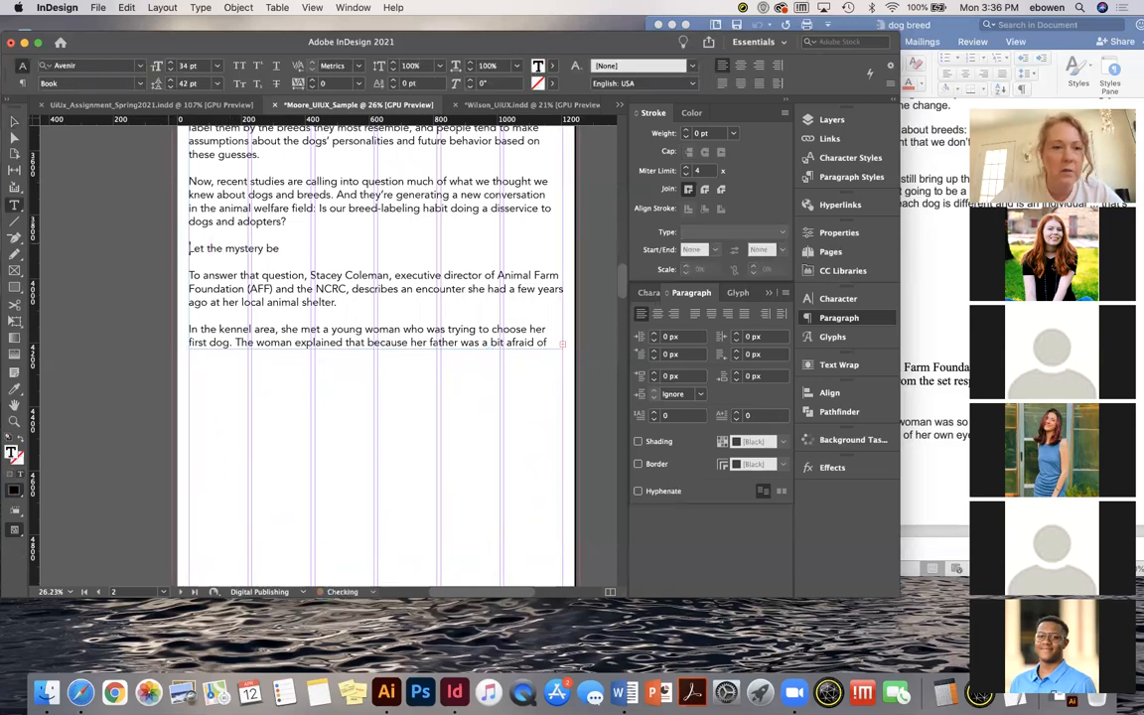
# Format the subheading "Let the mystery be" in Avenir Black at 42 pt
pyautogui.tripleClick(252, 248)
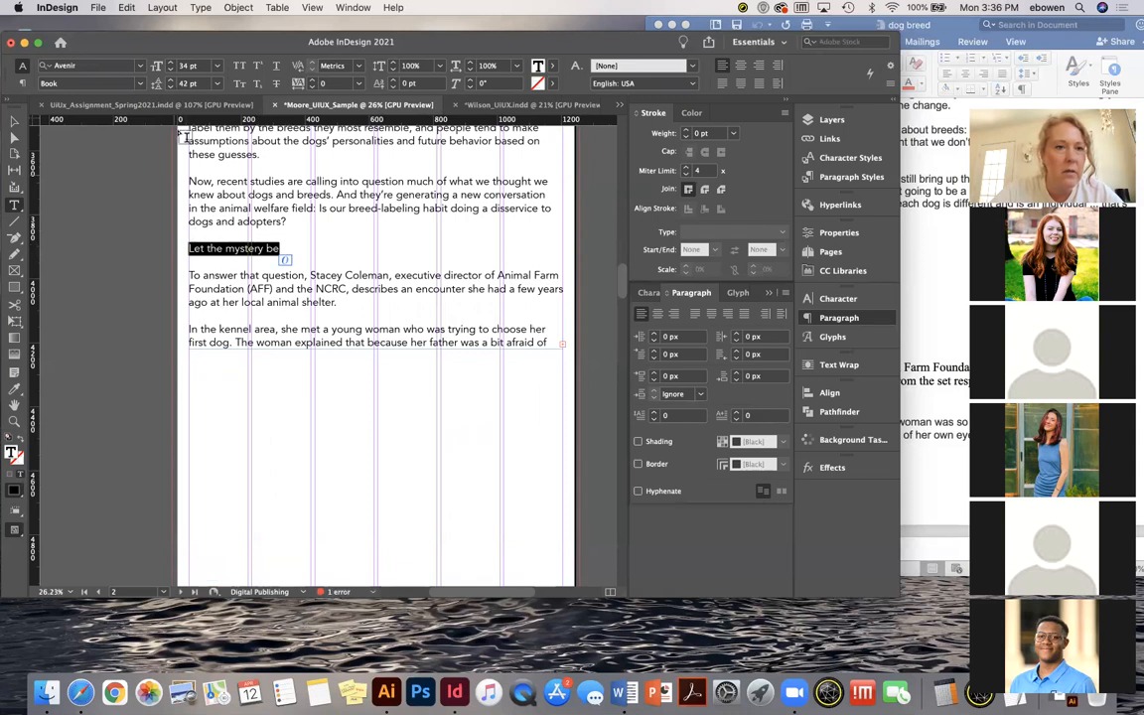
pyautogui.click(142, 83)
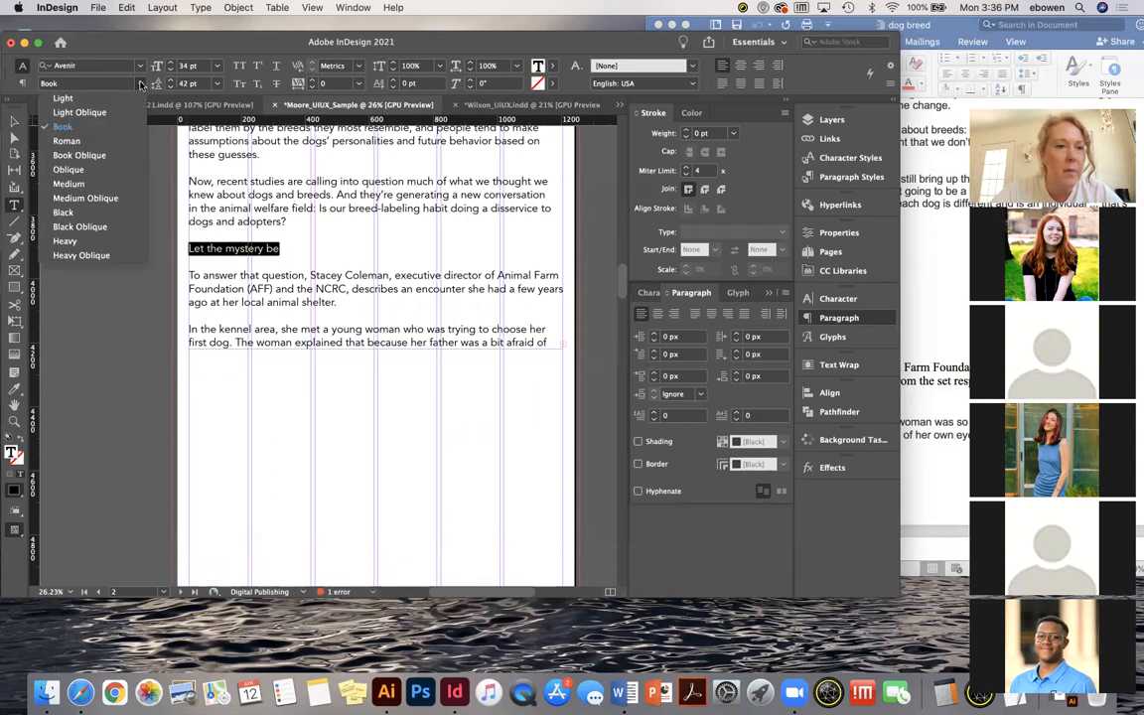
pyautogui.click(104, 188)
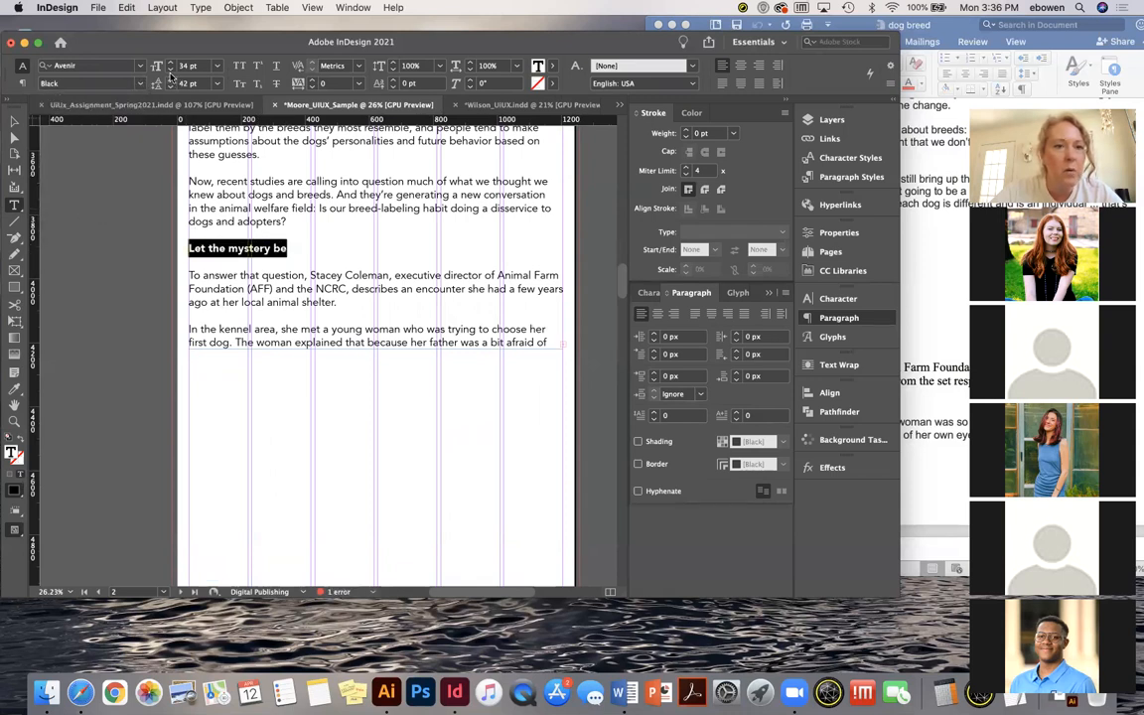
pyautogui.click(172, 65)
pyautogui.click(172, 66)
pyautogui.click(172, 66)
pyautogui.click(172, 66)
pyautogui.click(172, 66)
pyautogui.click(172, 65)
pyautogui.click(172, 66)
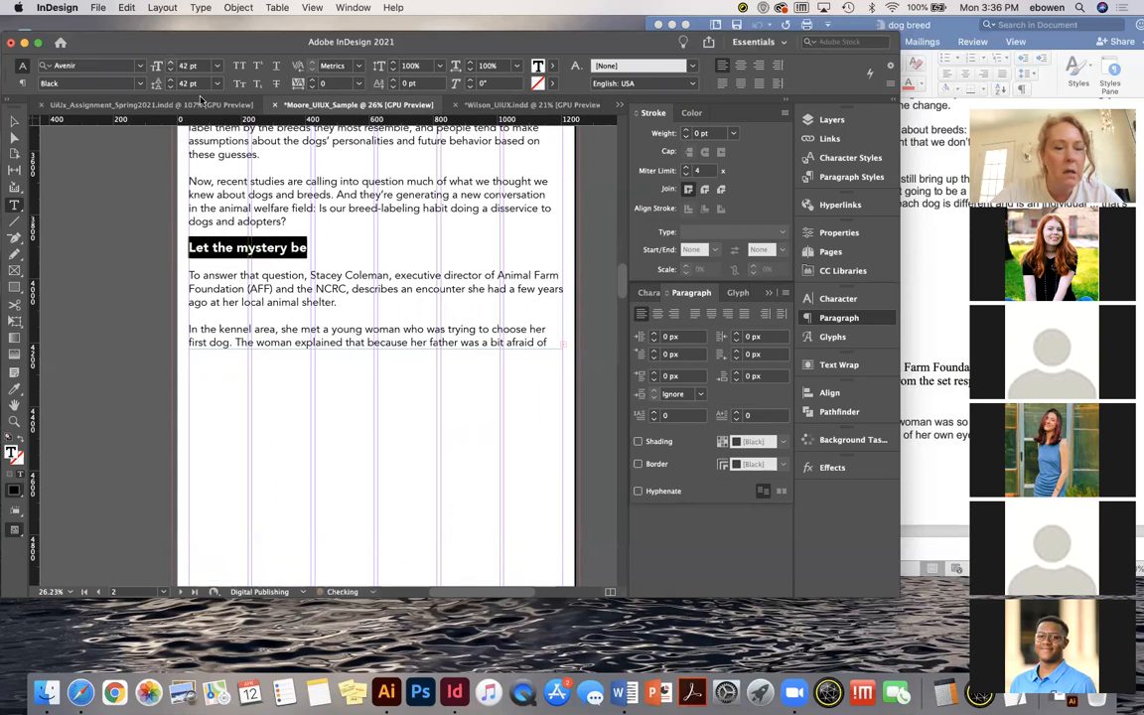
pyautogui.click(278, 199)
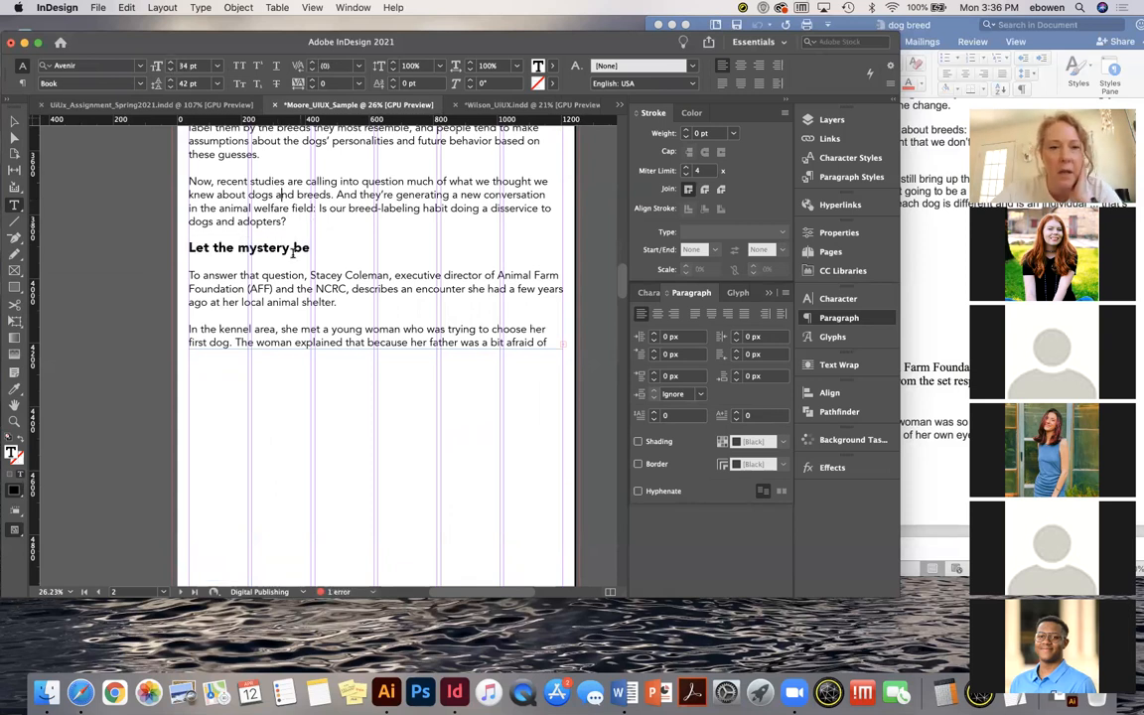
# Shorten the page 2 text frame to about 2389 px so it ends just above the "Let the mystery be" subheading
pyautogui.scroll(10, 294, 251)
pyautogui.scroll(5, 294, 251)
pyautogui.scroll(3, 294, 252)
pyautogui.scroll(-18, 294, 252)
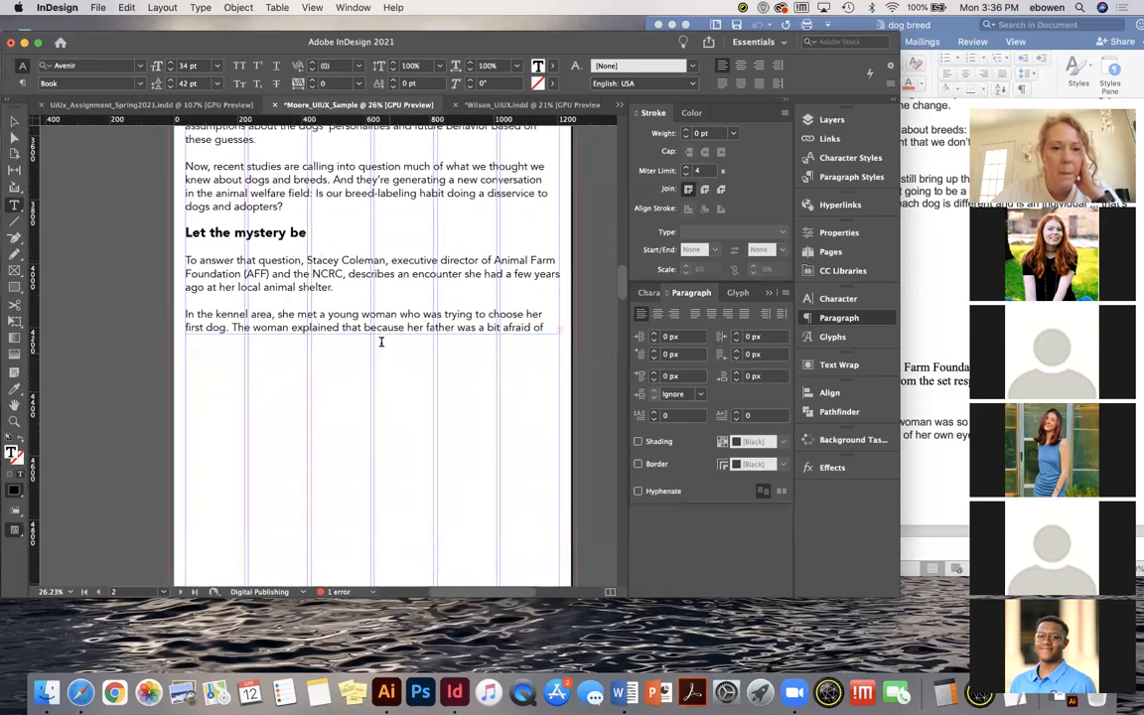
pyautogui.press('Escape')
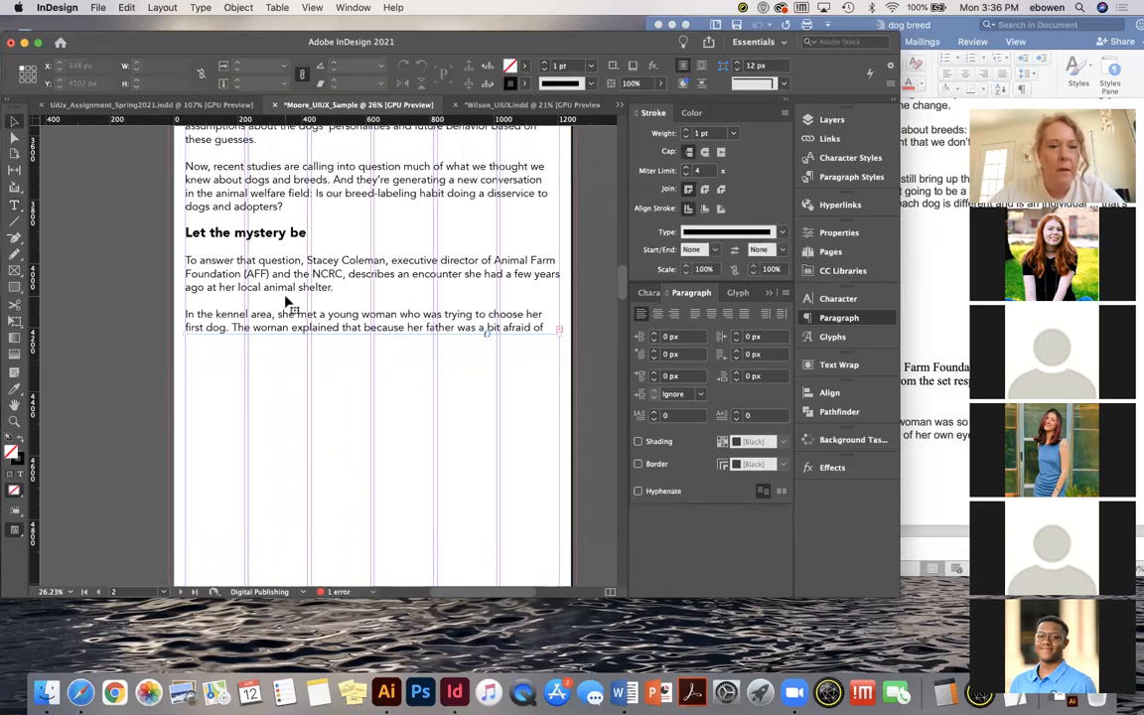
pyautogui.click(286, 303)
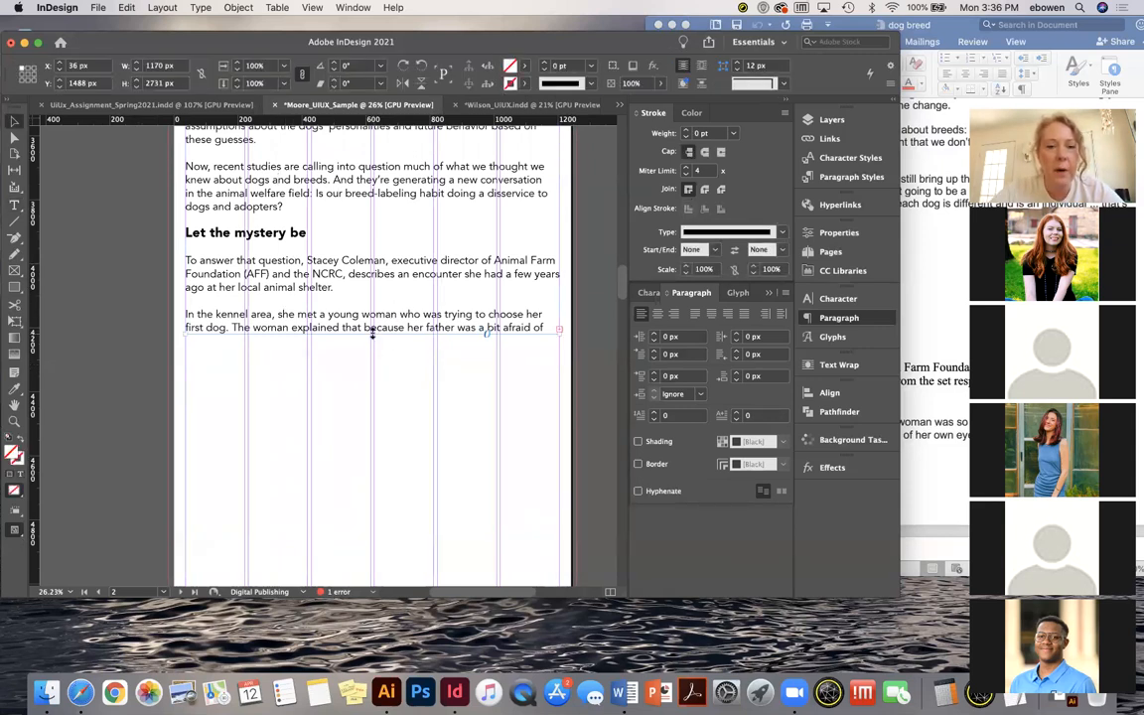
pyautogui.moveTo(373, 333); pyautogui.dragTo(369, 231)
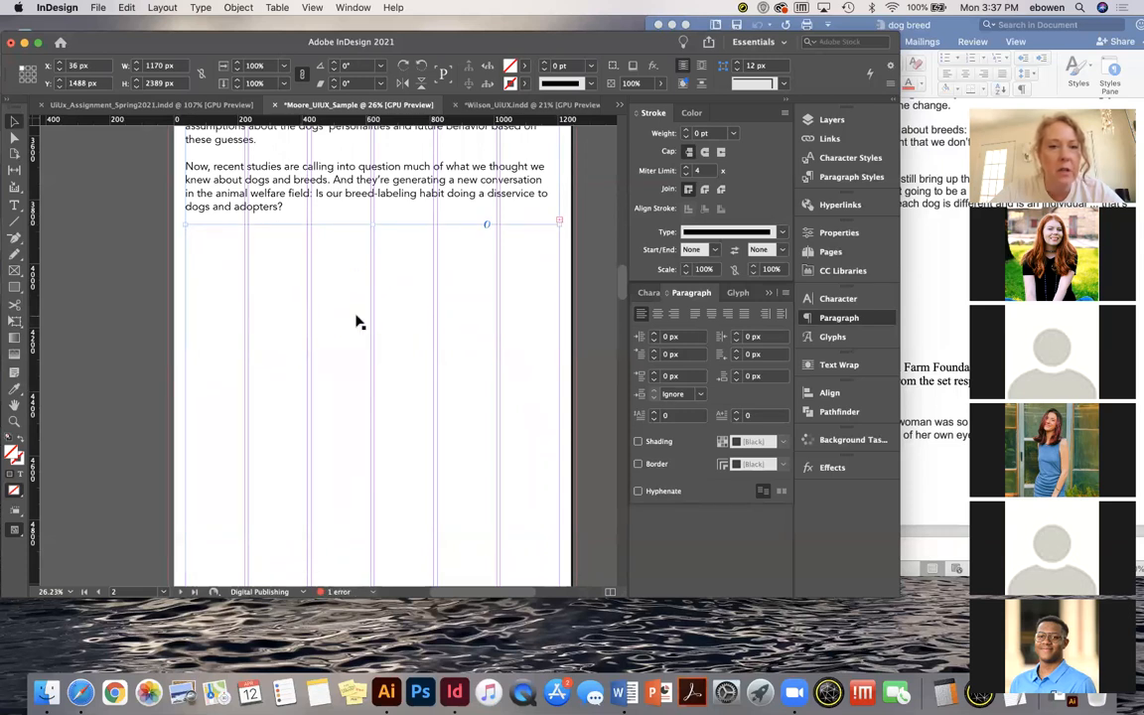
# Draw an empty picture frame about 1170 by 635 px across all columns below the page 2 text
pyautogui.click(14, 271)
pyautogui.moveTo(185, 249); pyautogui.dragTo(560, 450)
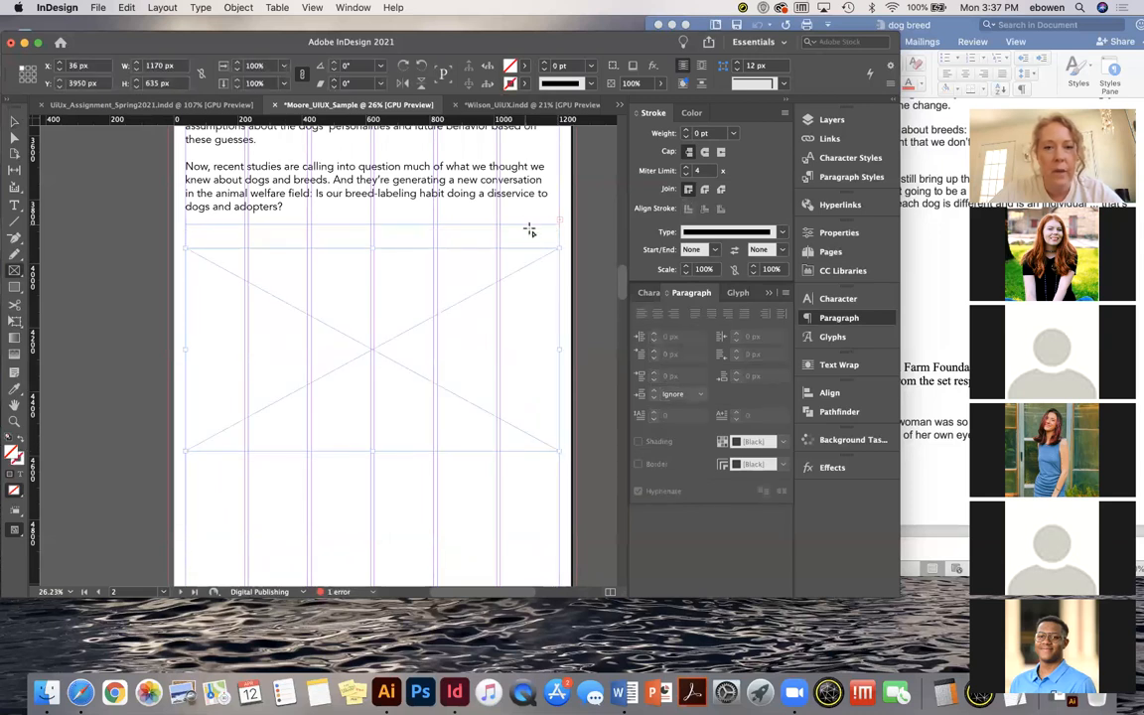
pyautogui.click(12, 120)
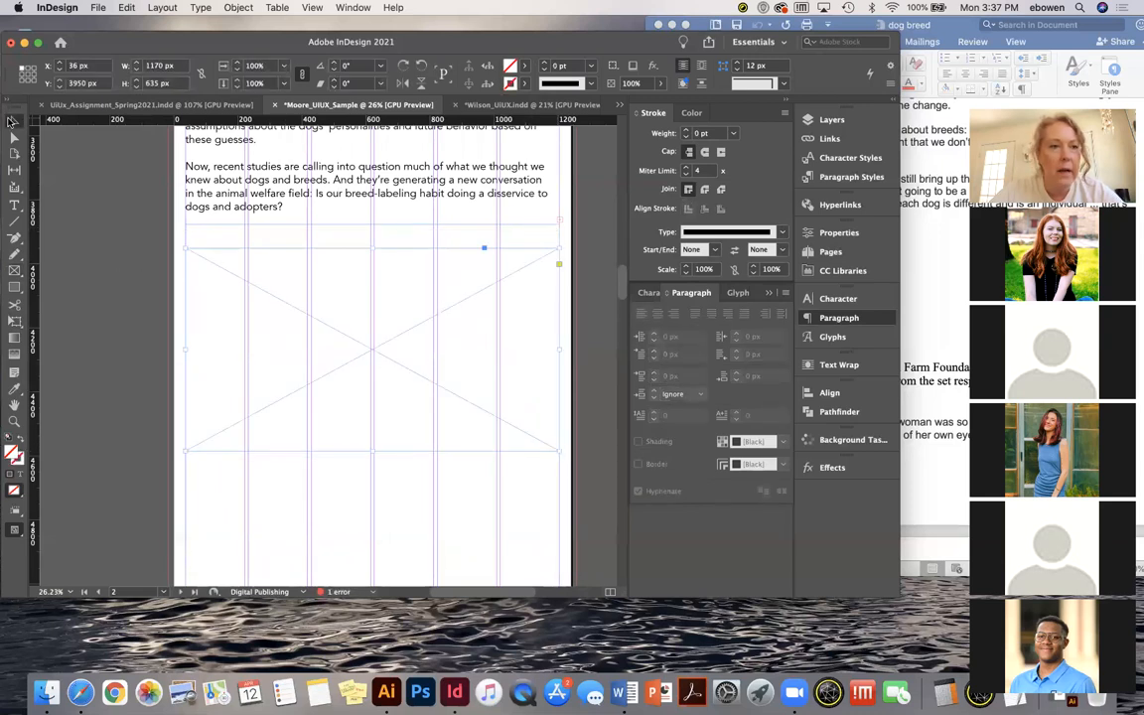
# Flow the overset text from page 2 into a new full-width frame near the top of page 3, about 282 px tall
pyautogui.click(449, 189)
pyautogui.click(558, 224)
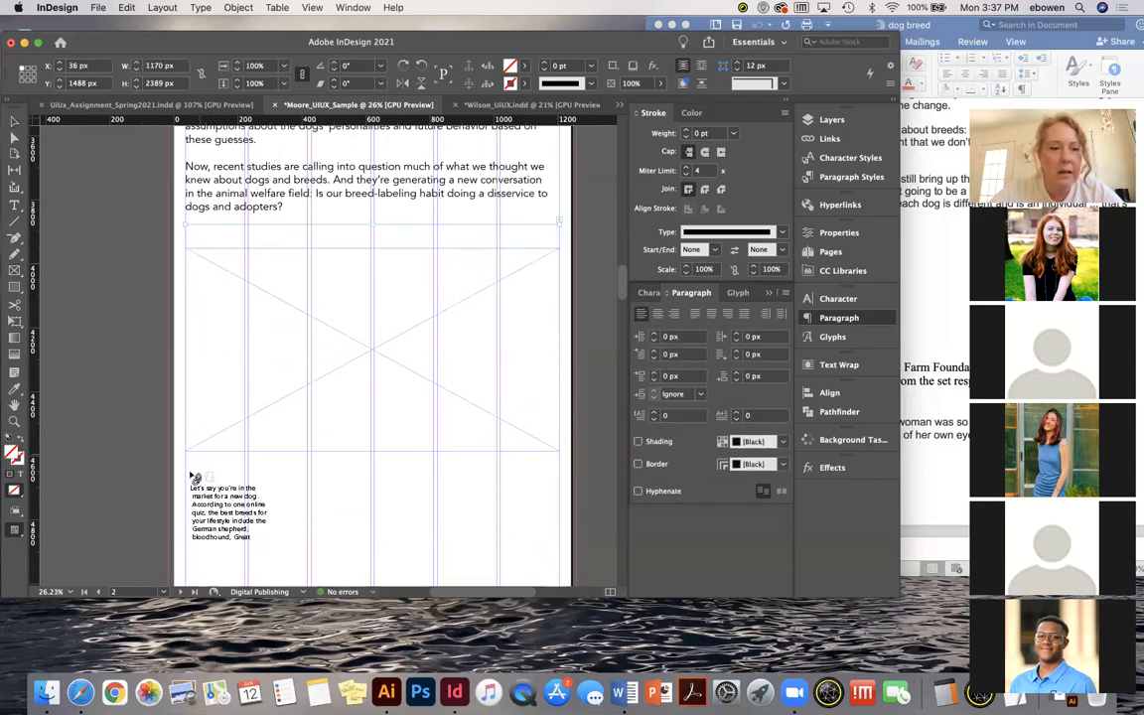
pyautogui.moveTo(187, 473); pyautogui.dragTo(413, 355)
pyautogui.press('super+z')
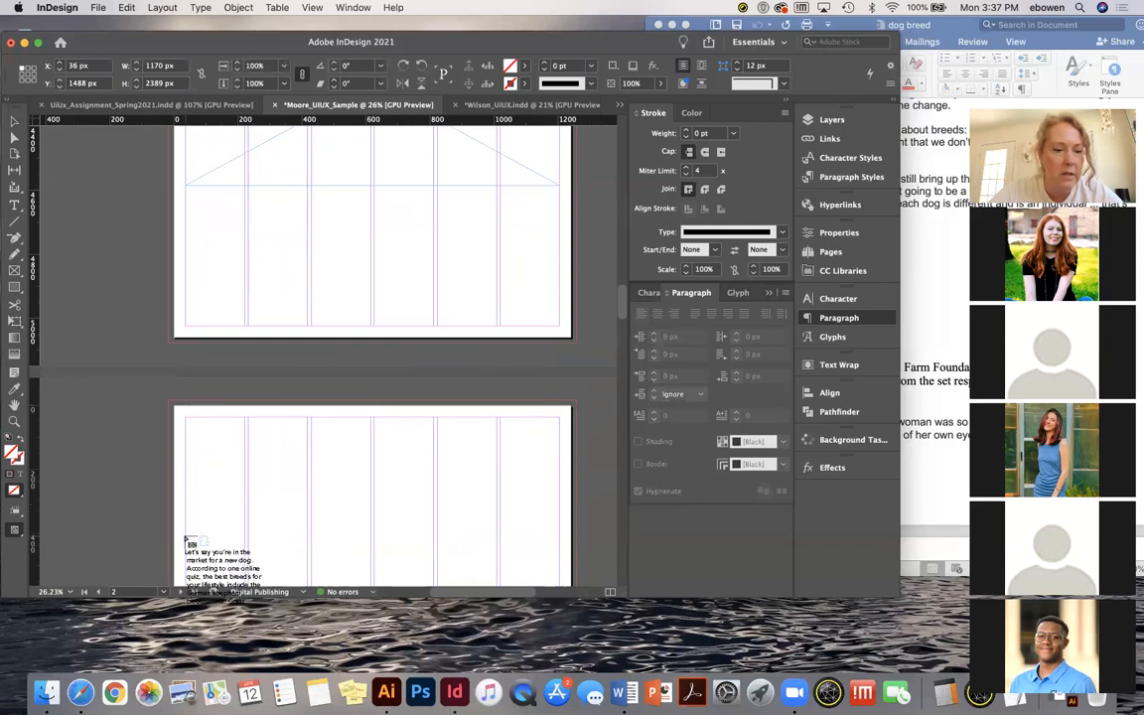
pyautogui.scroll(-2, 186, 541)
pyautogui.moveTo(180, 469); pyautogui.dragTo(556, 561)
# Extend the page 3 text frame downward to a height of about 2544 px
pyautogui.scroll(-5, 447, 536)
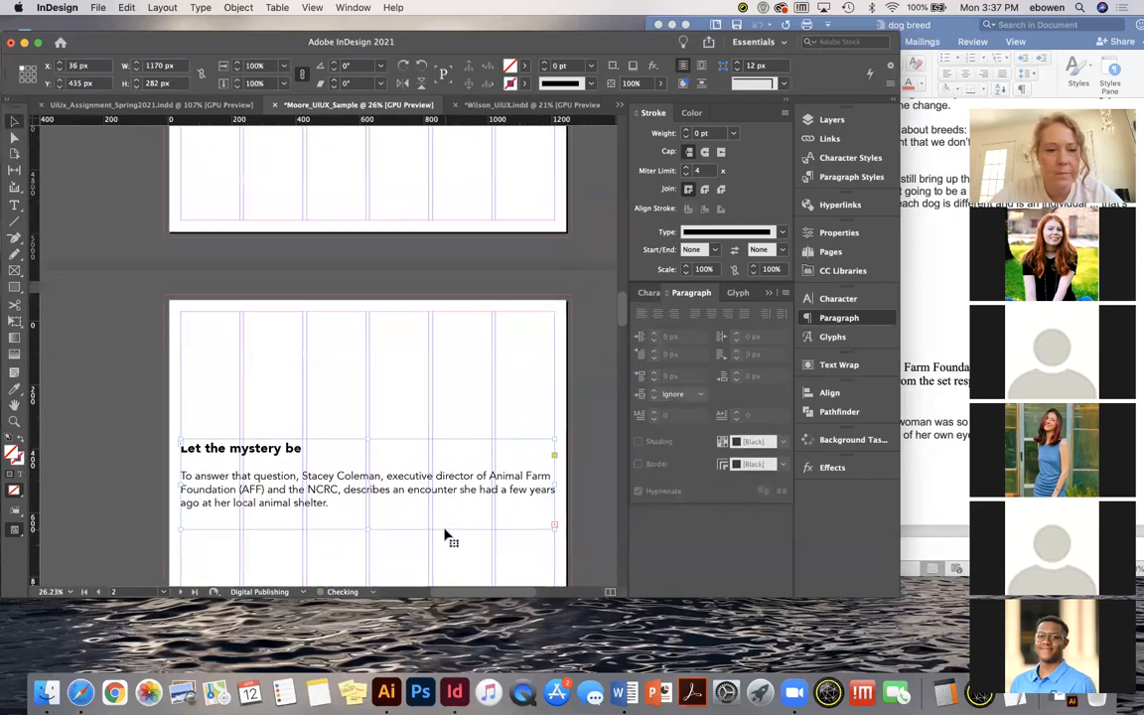
pyautogui.moveTo(376, 321); pyautogui.dragTo(376, 526)
pyautogui.scroll(-3, 375, 526)
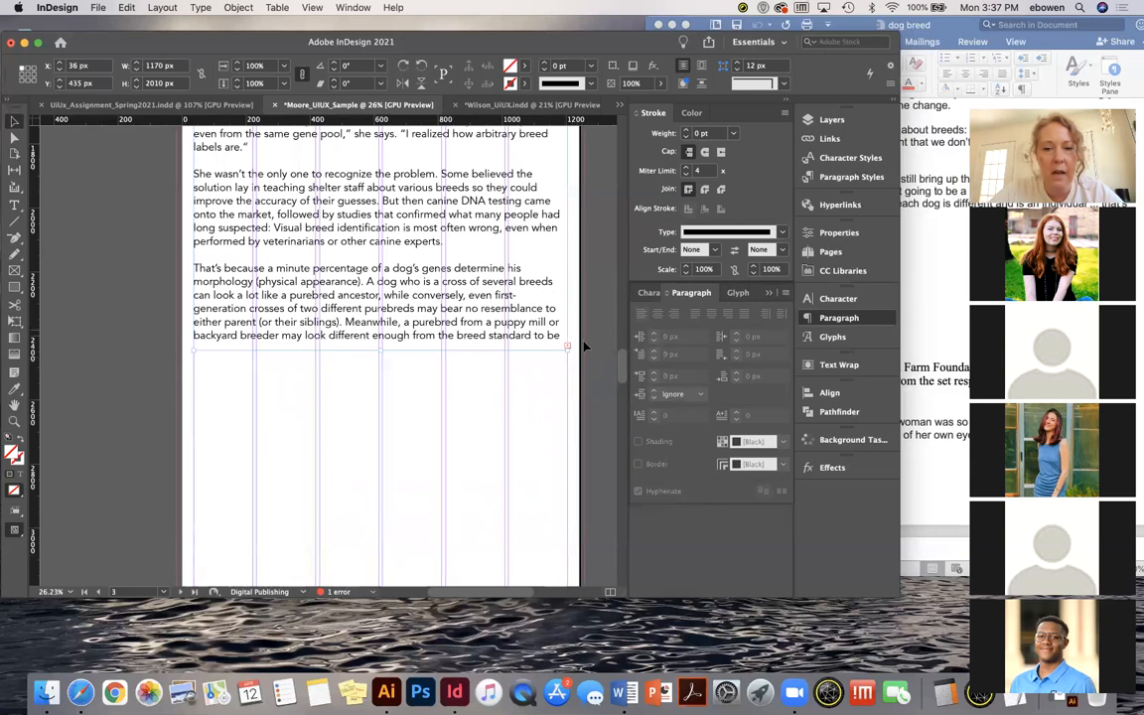
pyautogui.moveTo(377, 348); pyautogui.dragTo(380, 368)
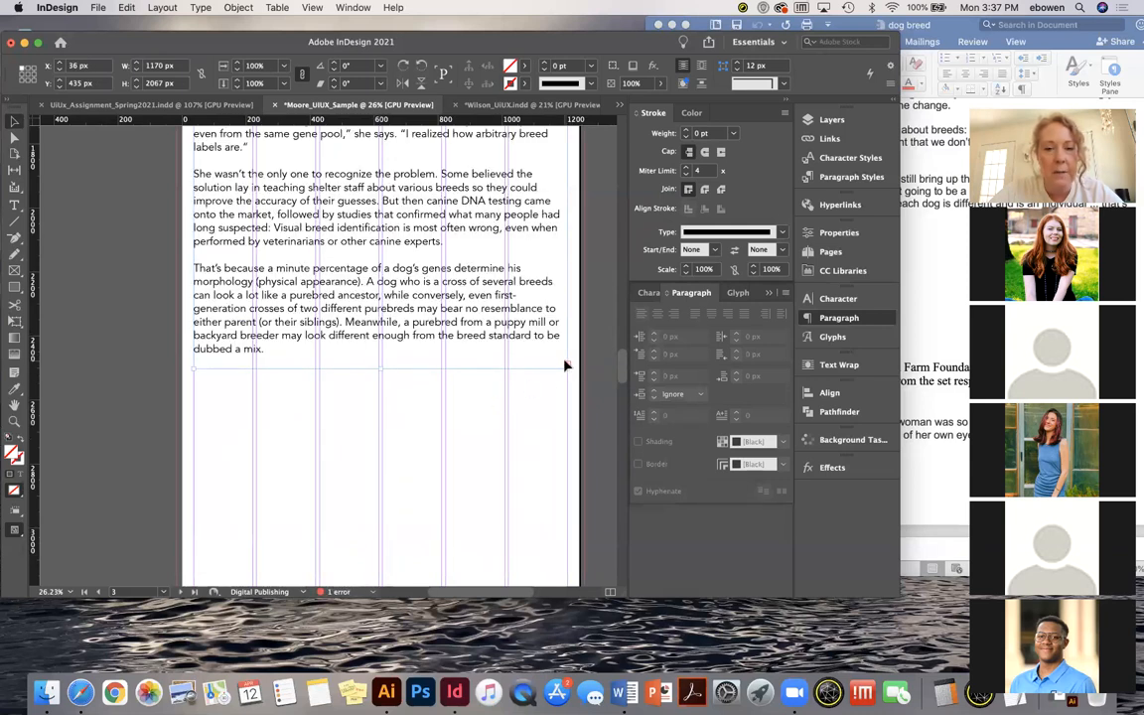
pyautogui.moveTo(381, 368); pyautogui.dragTo(384, 519)
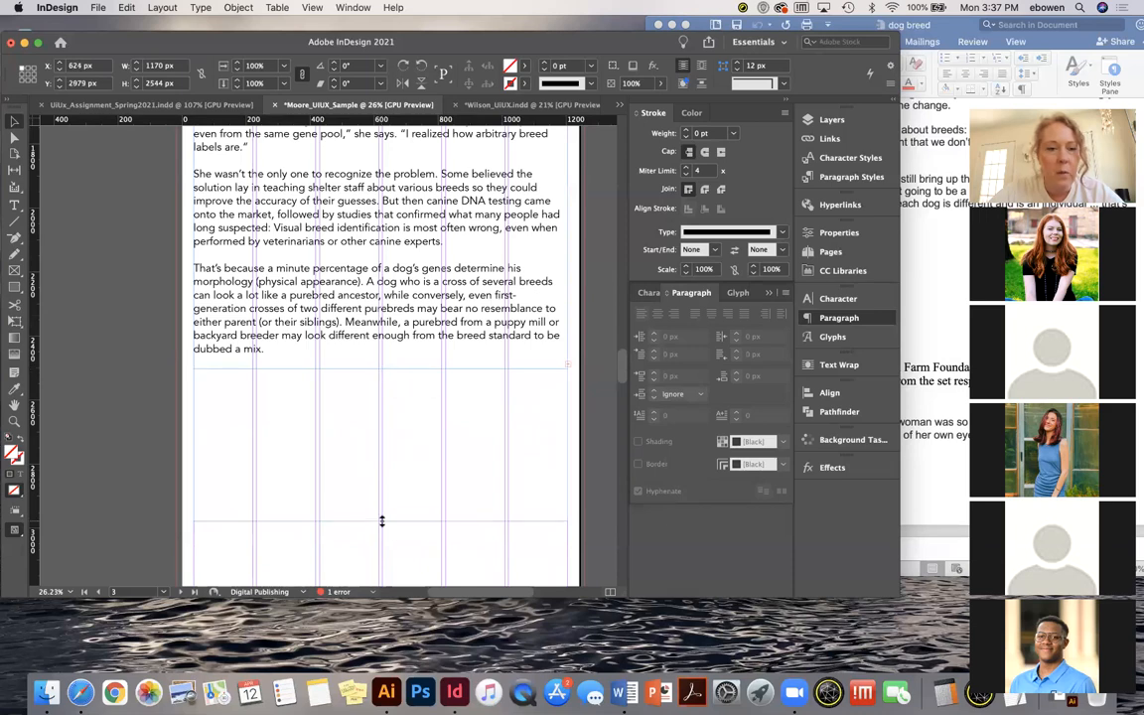
# Draw an empty picture frame about 1170 by 562 px below the page 3 text
pyautogui.scroll(-5, 384, 521)
pyautogui.scroll(-5, 383, 521)
pyautogui.scroll(5, 382, 522)
pyautogui.scroll(-5, 383, 526)
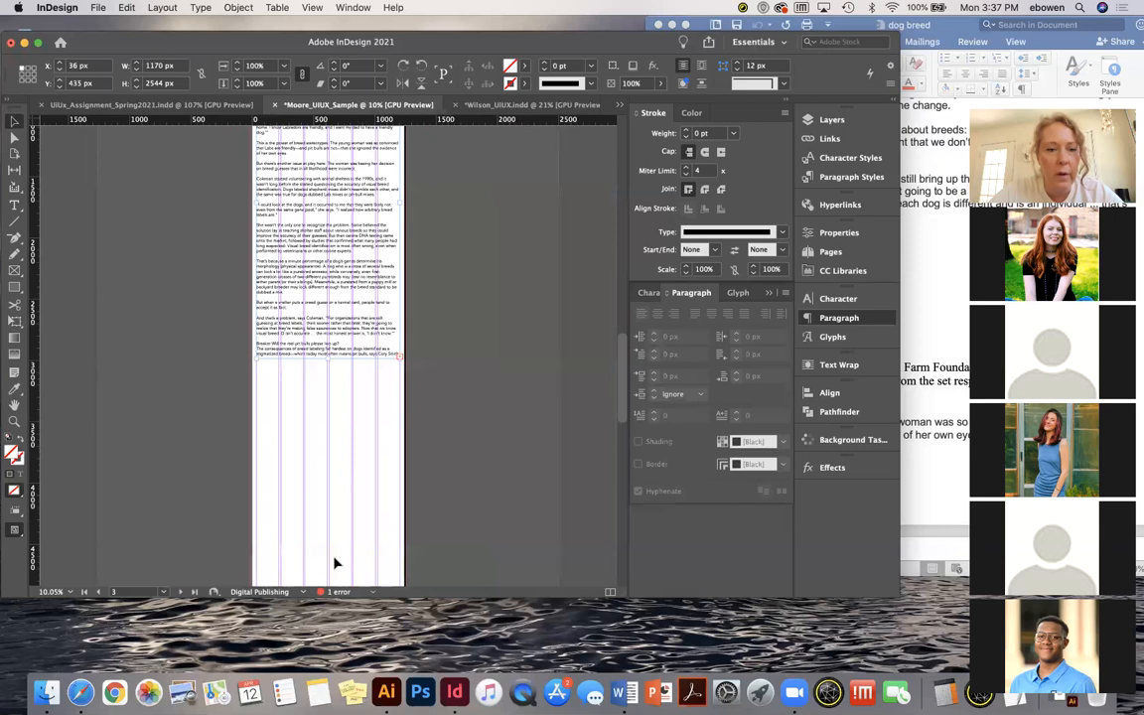
pyautogui.click(15, 271)
pyautogui.moveTo(256, 374); pyautogui.dragTo(398, 442)
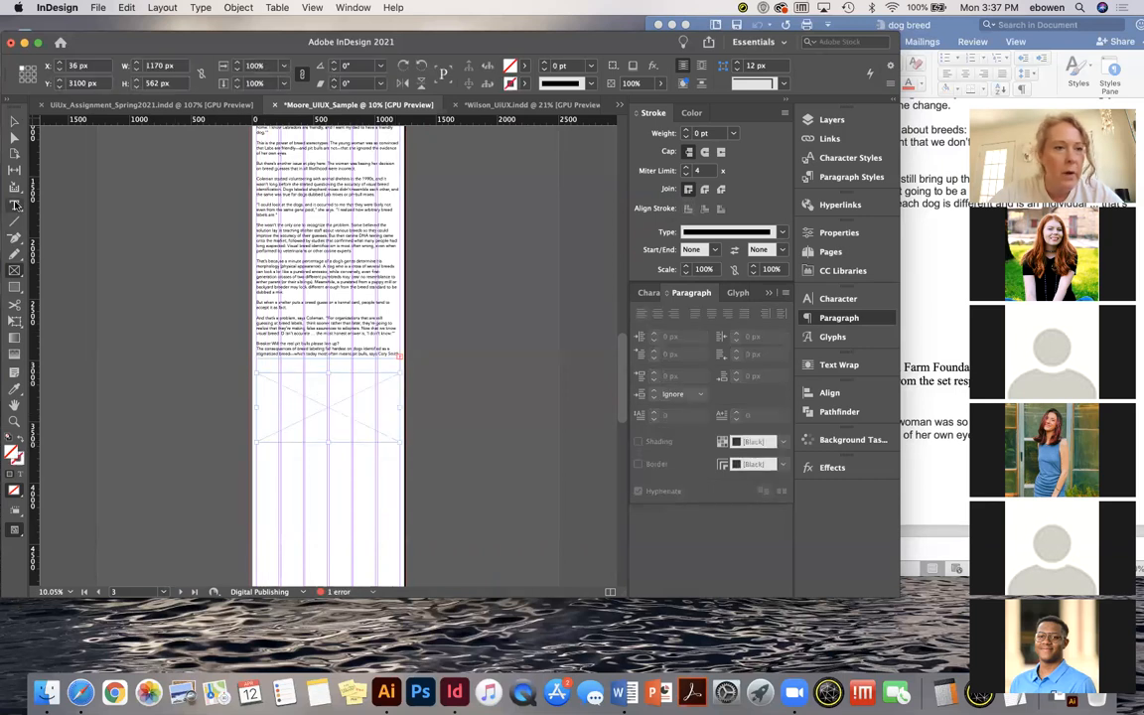
pyautogui.click(13, 123)
# Continue the overset text in a new frame about 1170 by 2570 px, from below the picture frame to page 3's bottom margin
pyautogui.click(398, 362)
pyautogui.click(257, 467)
pyautogui.moveTo(257, 465); pyautogui.dragTo(397, 518)
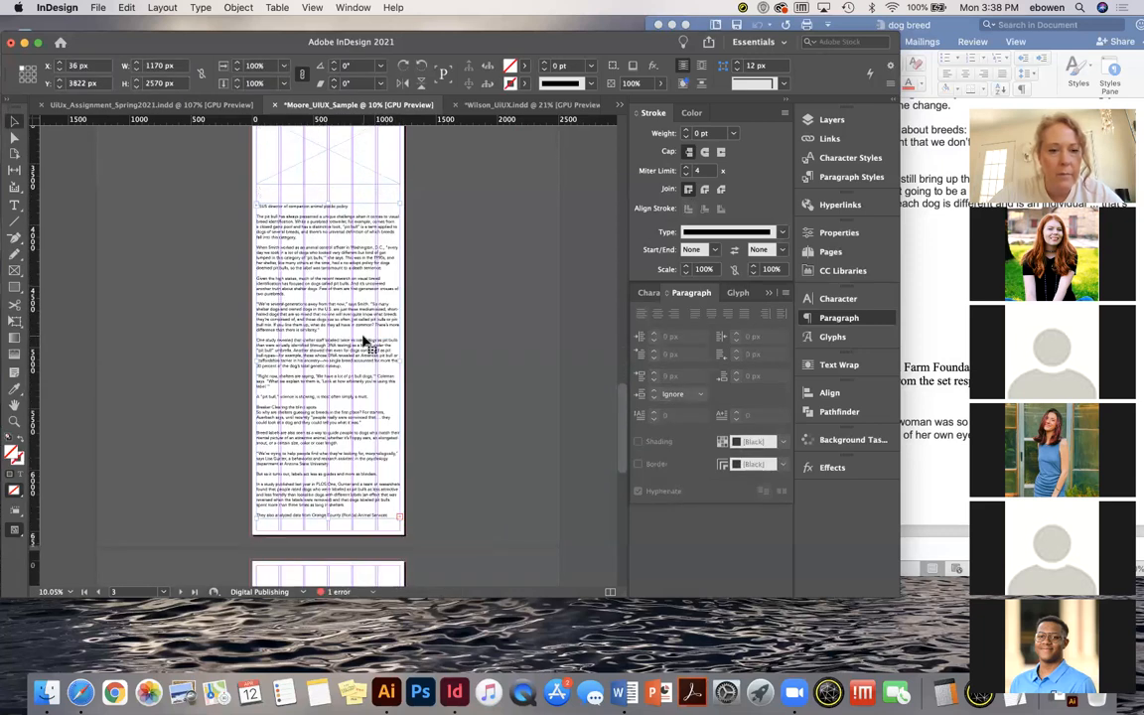
# Shorten the text frame below the picture frame on page 3 from its lower edge to a height of about 2535 px
pyautogui.scroll(-6, 368, 536)
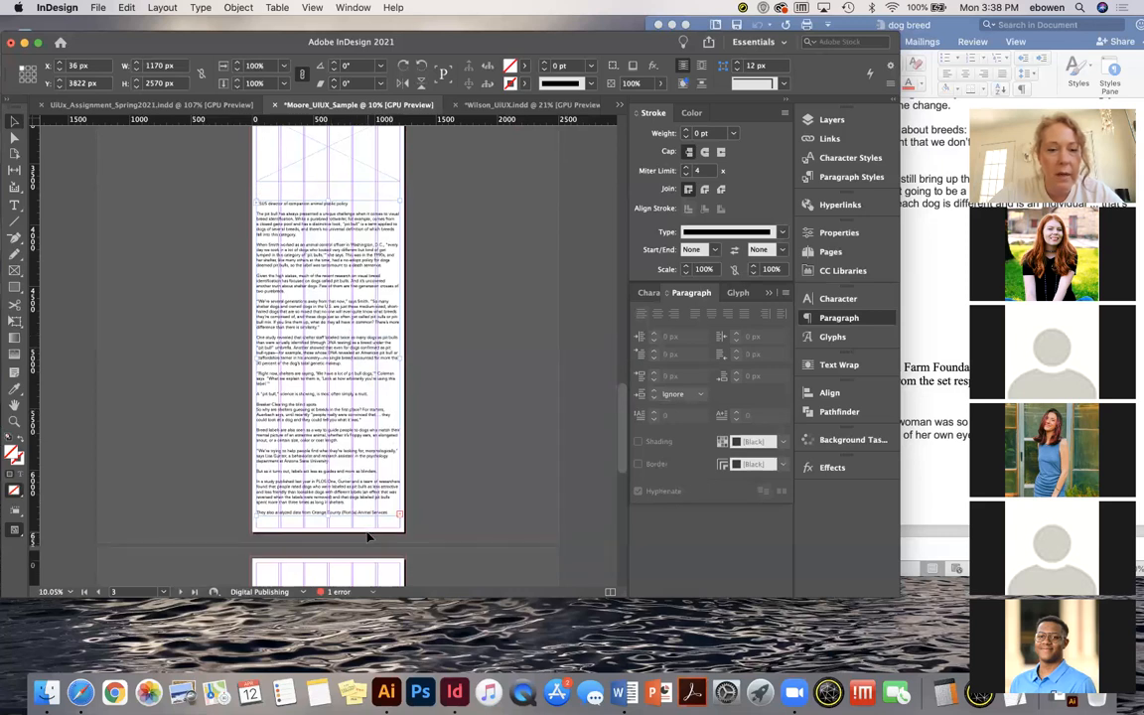
pyautogui.scroll(-2, 368, 538)
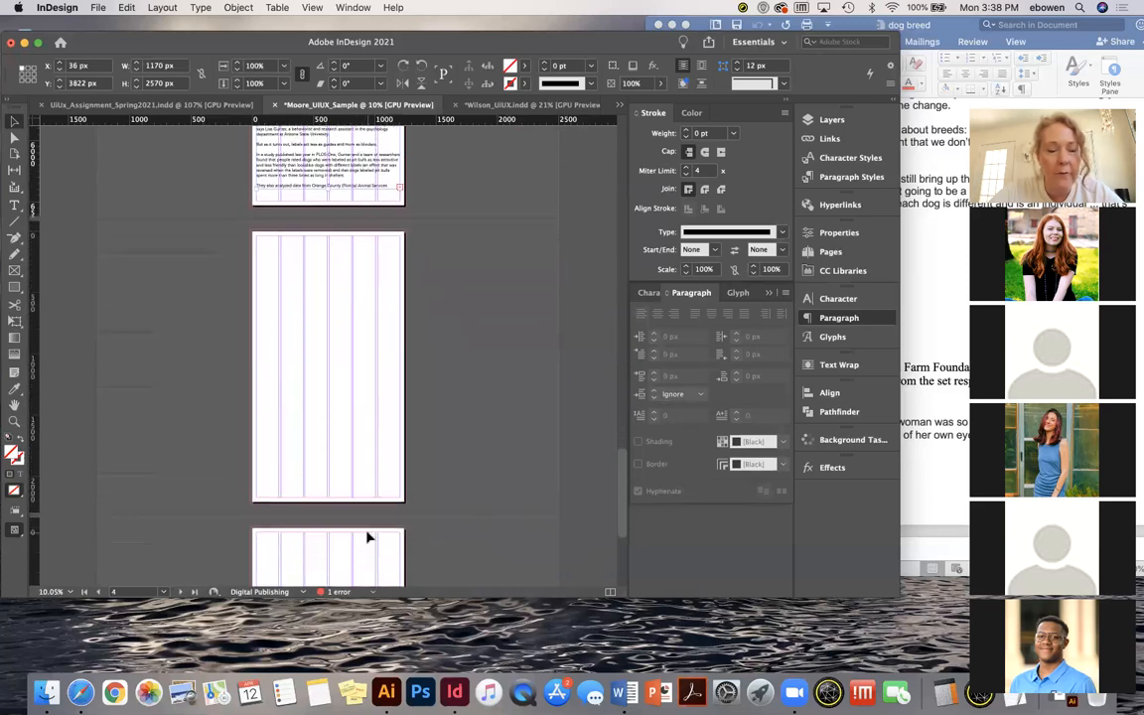
pyautogui.scroll(1, 355, 157)
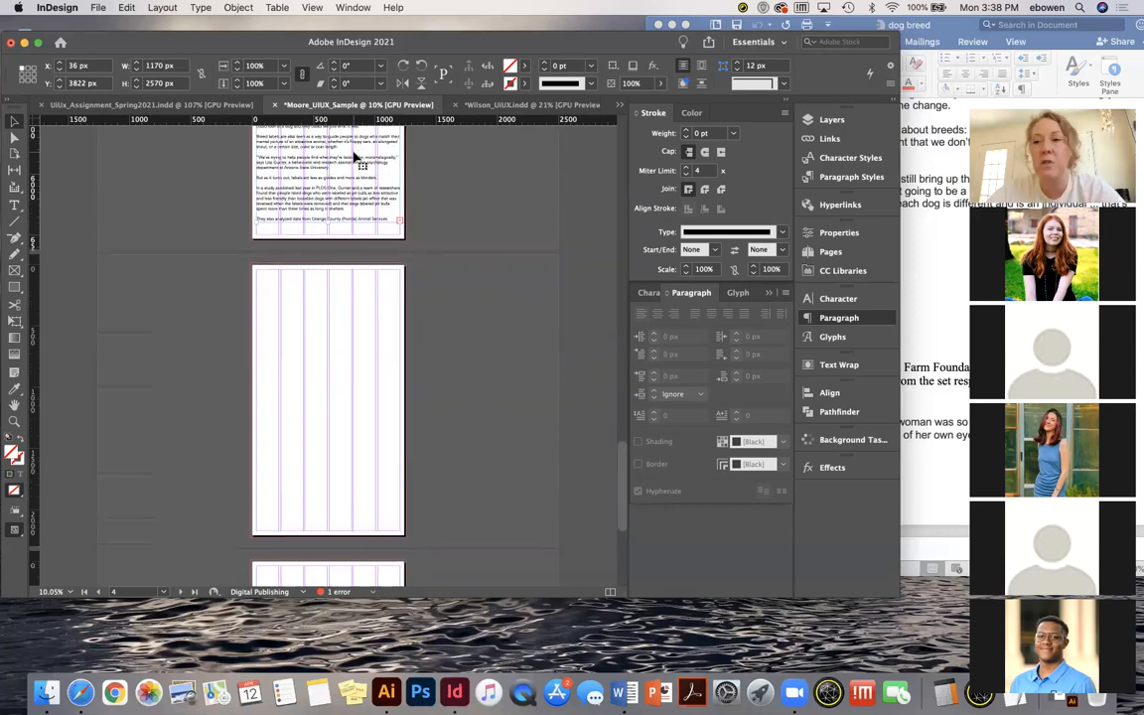
pyautogui.scroll(3, 322, 231)
pyautogui.scroll(2, 322, 231)
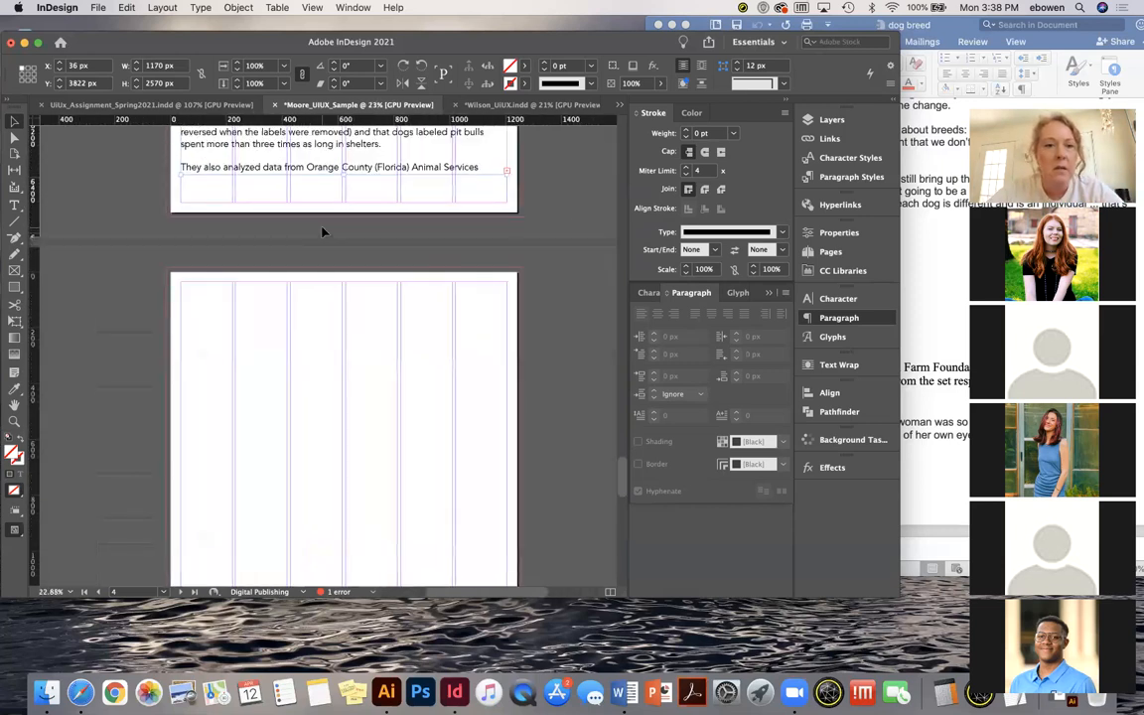
pyautogui.moveTo(343, 203); pyautogui.dragTo(344, 192)
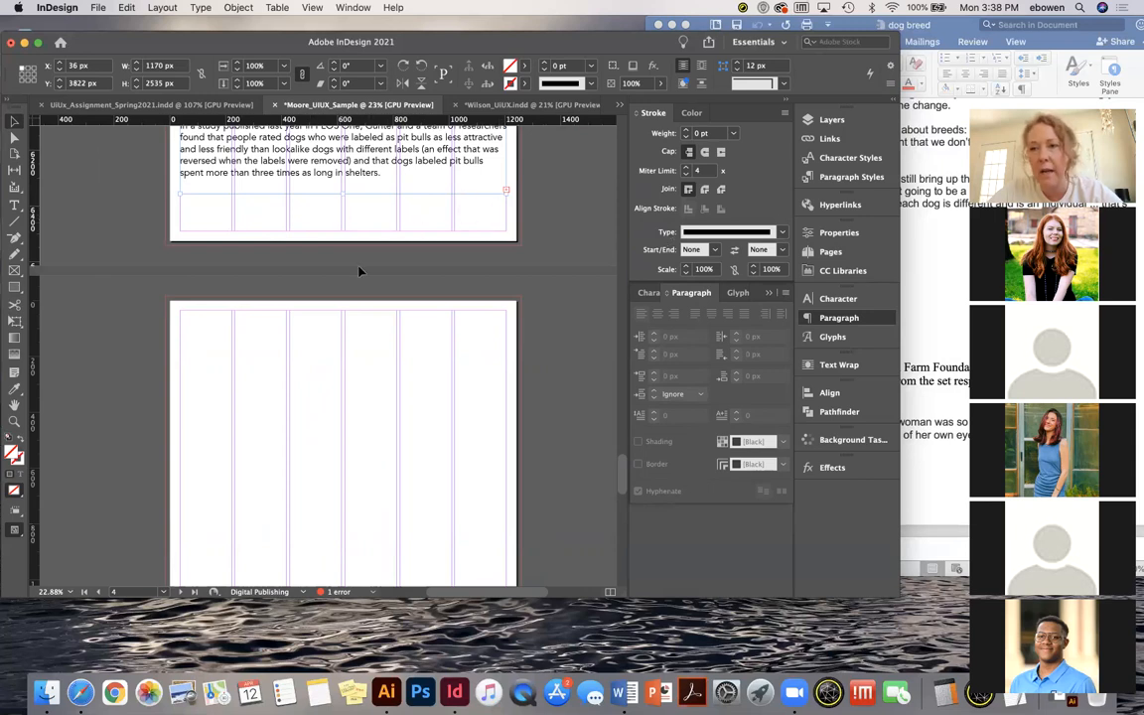
# Flow the overset text from page 3 into a new full-width frame near the top of page 4, about 1170 by 875 px
pyautogui.scroll(-3, 438, 161)
pyautogui.scroll(5, 436, 161)
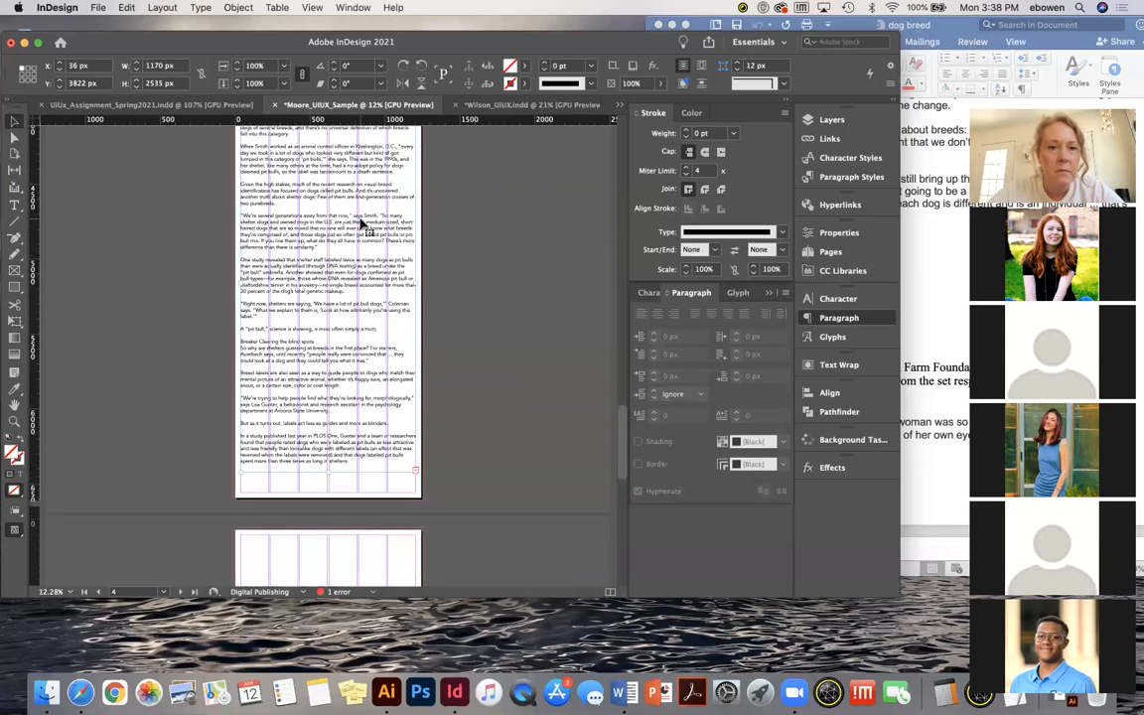
pyautogui.scroll(2, 364, 225)
pyautogui.click(416, 493)
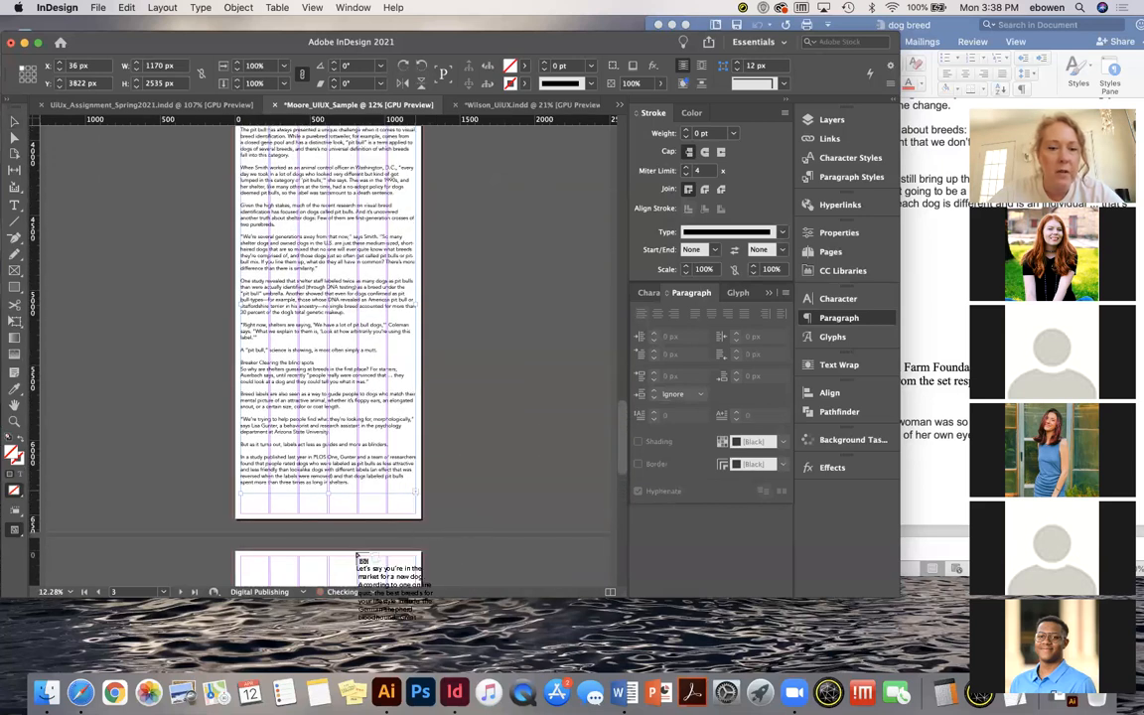
pyautogui.scroll(-8, 358, 536)
pyautogui.moveTo(243, 452); pyautogui.dragTo(418, 576)
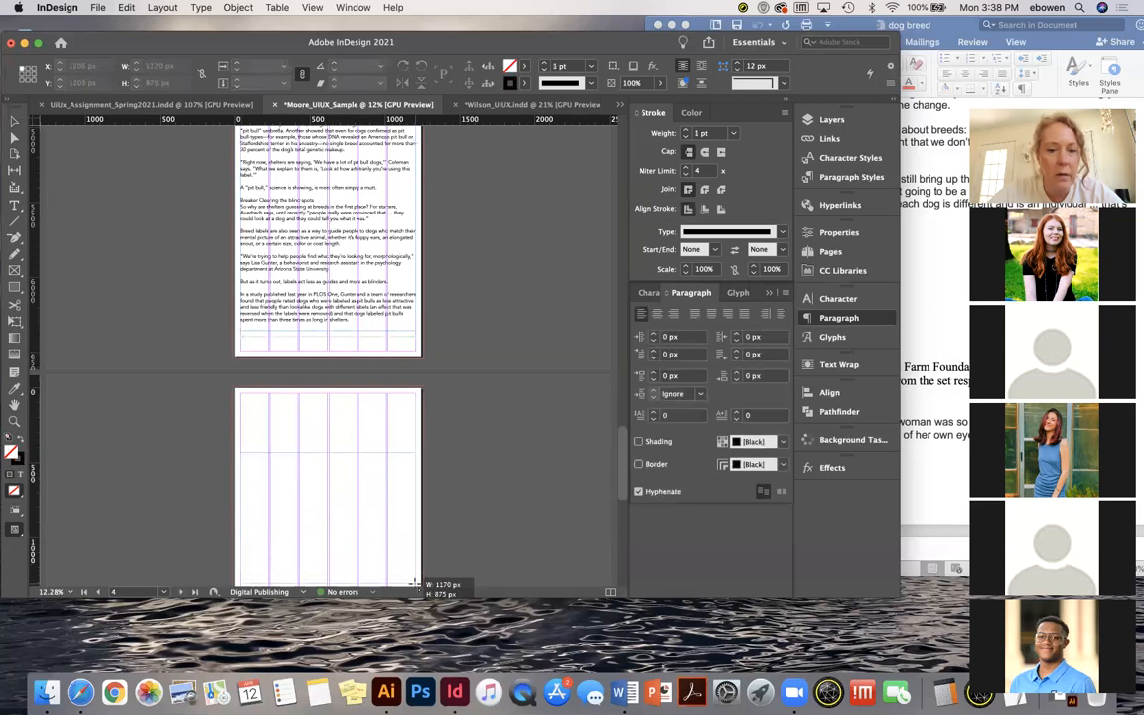
# Extend the page 4 text frame downward to a height of about 1615 px
pyautogui.scroll(-3, 350, 510)
pyautogui.moveTo(327, 511); pyautogui.dragTo(328, 565)
pyautogui.scroll(-5, 334, 497)
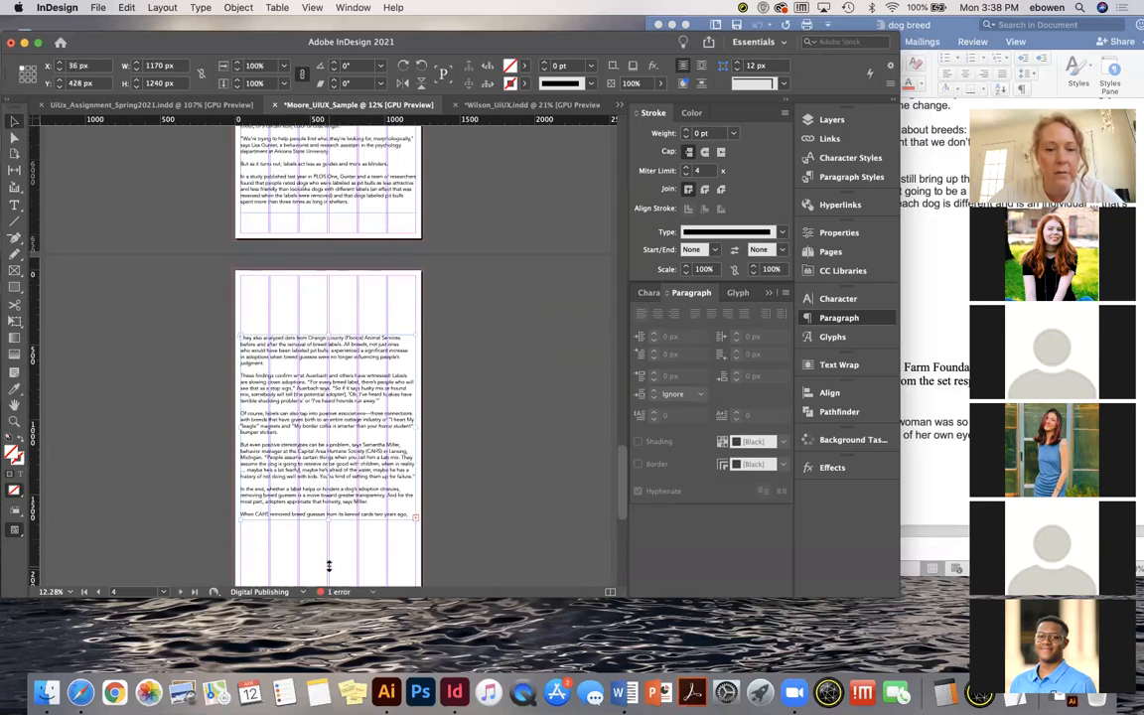
pyautogui.moveTo(328, 452); pyautogui.dragTo(328, 497)
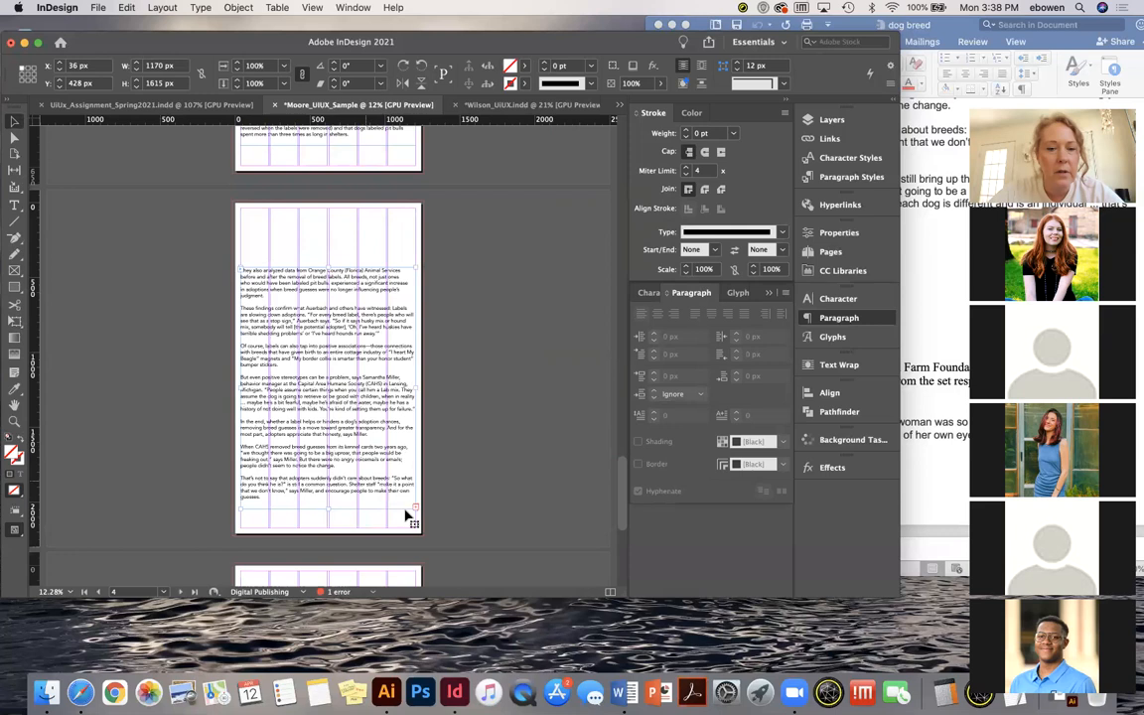
# Continue the overset text from page 4 in a new frame about 1170 by 895 px near the top of page 5
pyautogui.click(416, 511)
pyautogui.scroll(-7, 421, 511)
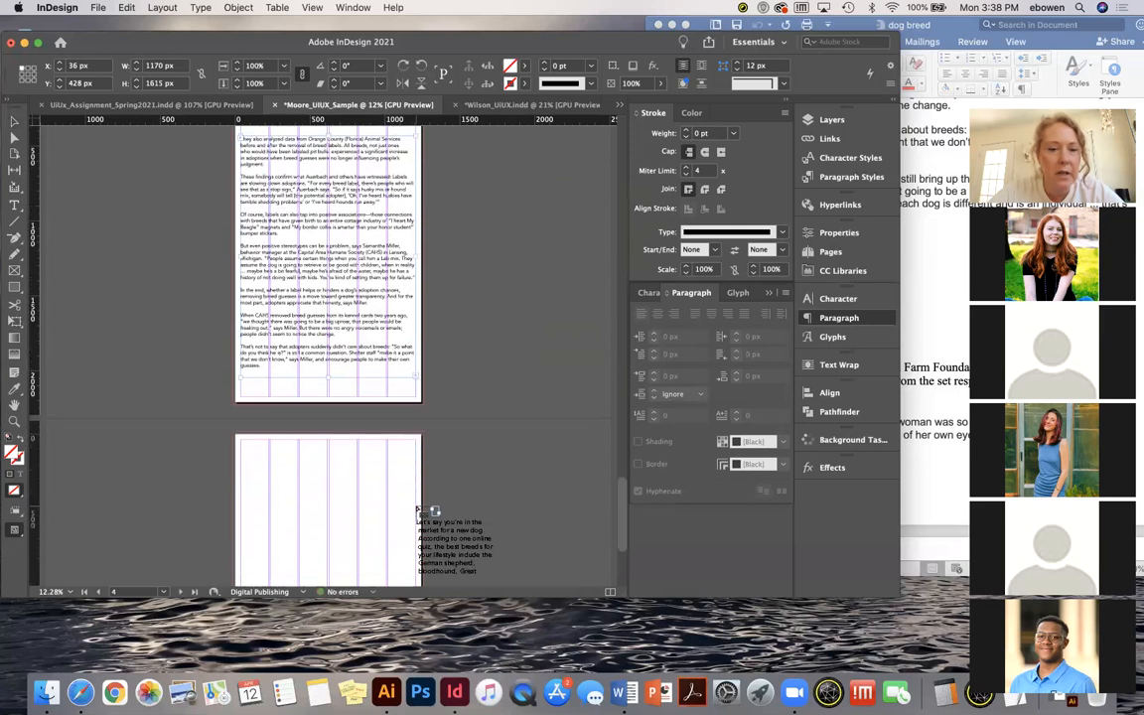
pyautogui.moveTo(244, 442)
pyautogui.mouseDown()
pyautogui.moveTo(355, 486)
pyautogui.moveTo(425, 550)
pyautogui.moveTo(412, 577)
pyautogui.mouseUp()
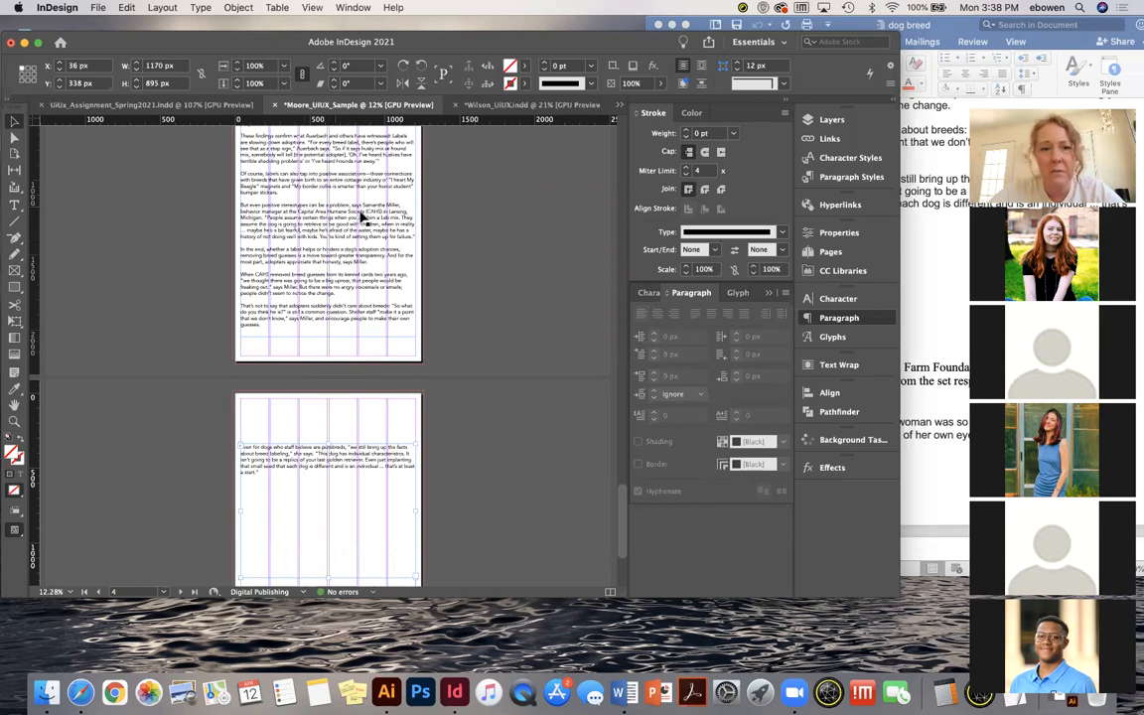
# Select the entire threaded article text and review how it runs across the frames on all pages
pyautogui.scroll(10, 364, 220)
pyautogui.scroll(10, 365, 219)
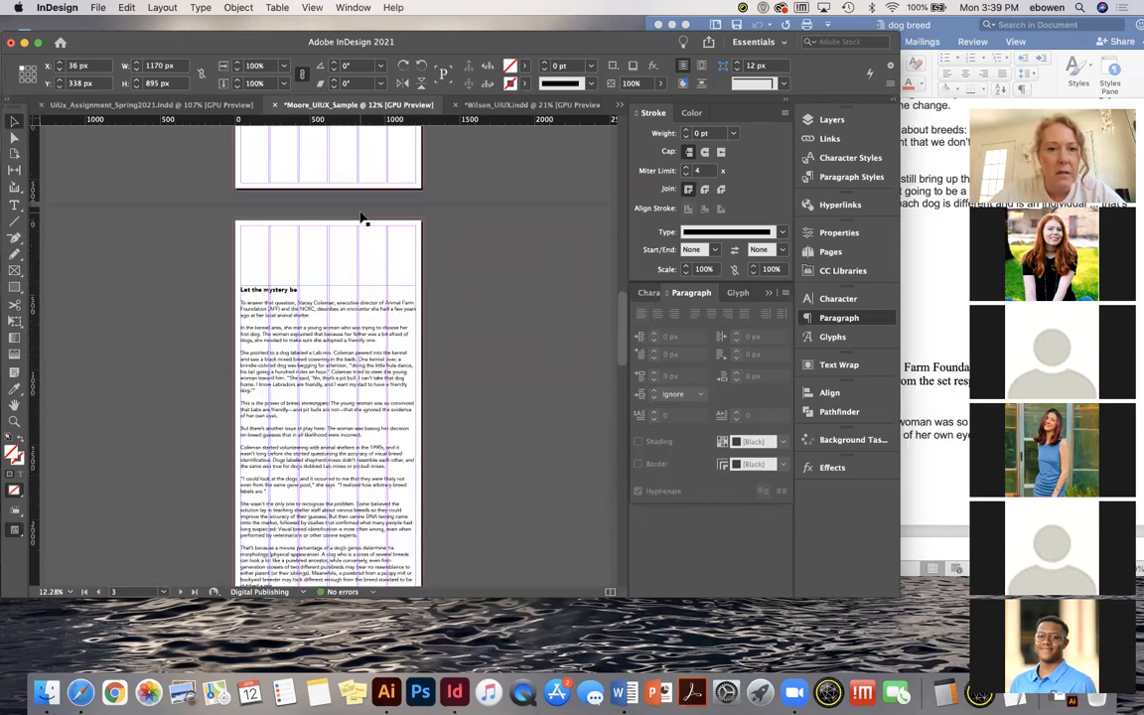
pyautogui.scroll(10, 365, 219)
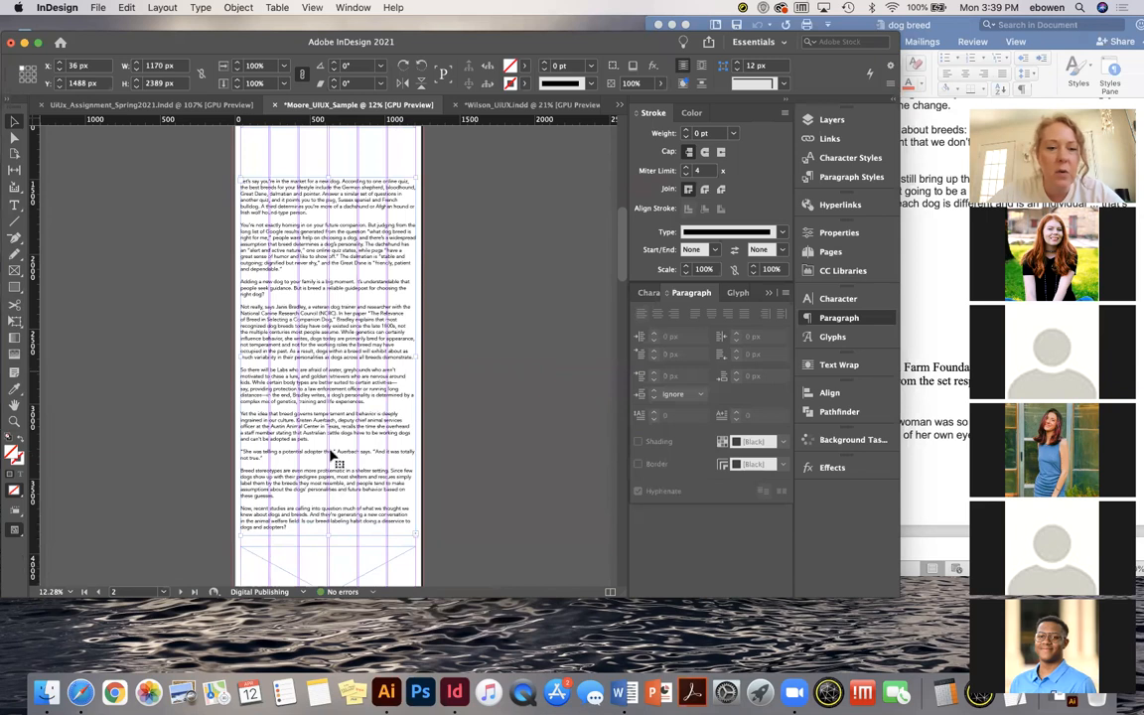
pyautogui.scroll(-15, 328, 508)
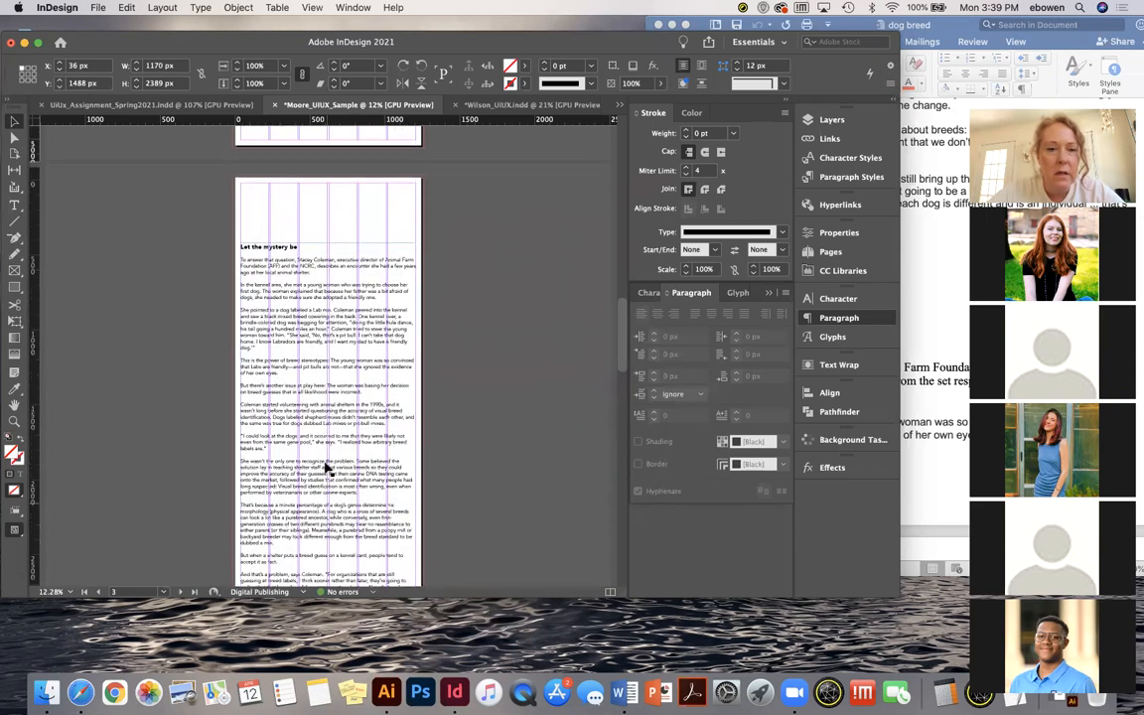
pyautogui.doubleClick(323, 434)
pyautogui.press('super+a')
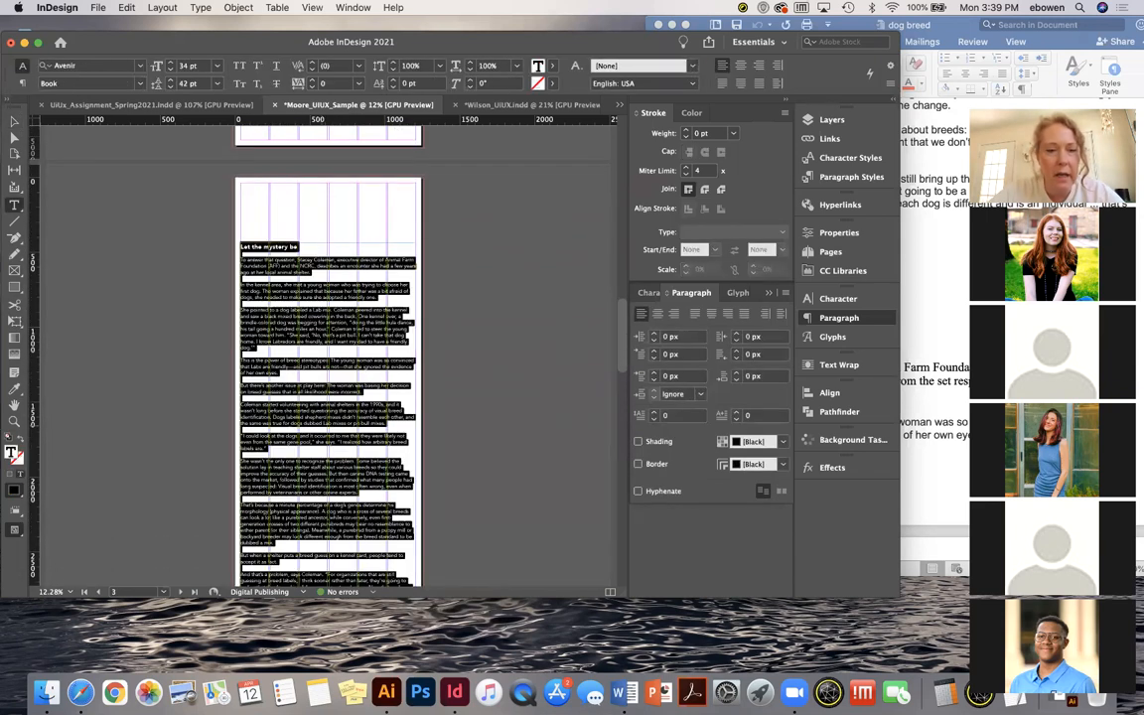
pyautogui.scroll(12, 323, 434)
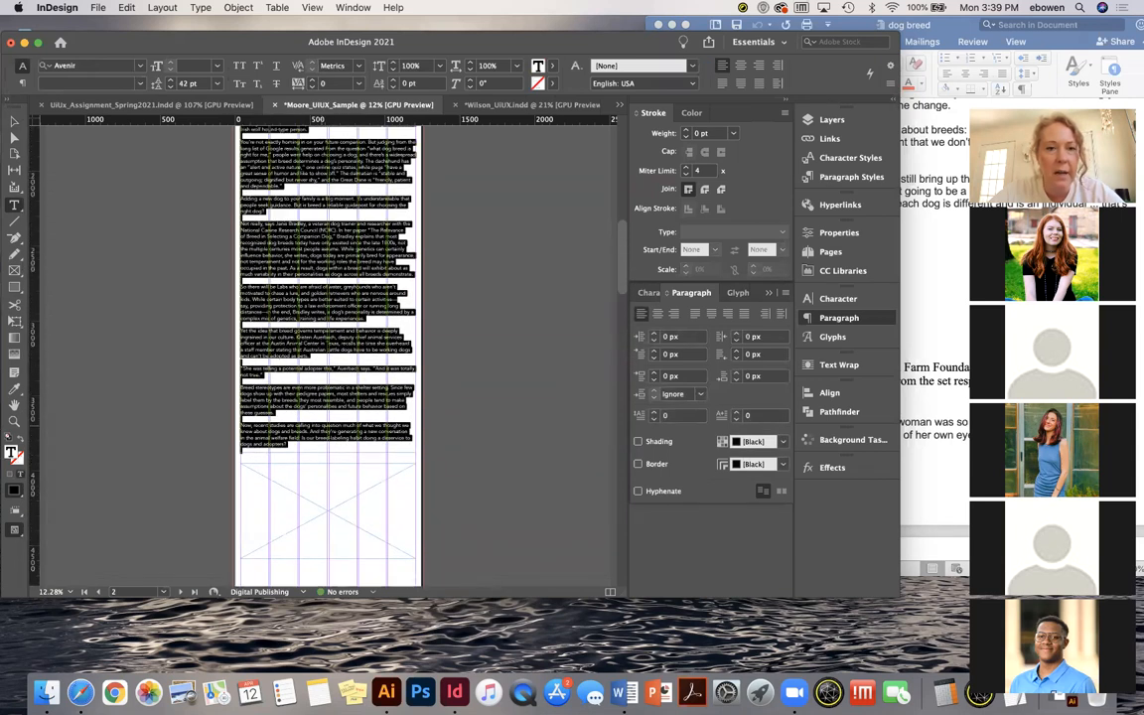
pyautogui.scroll(-4, 323, 434)
pyautogui.scroll(-10, 327, 357)
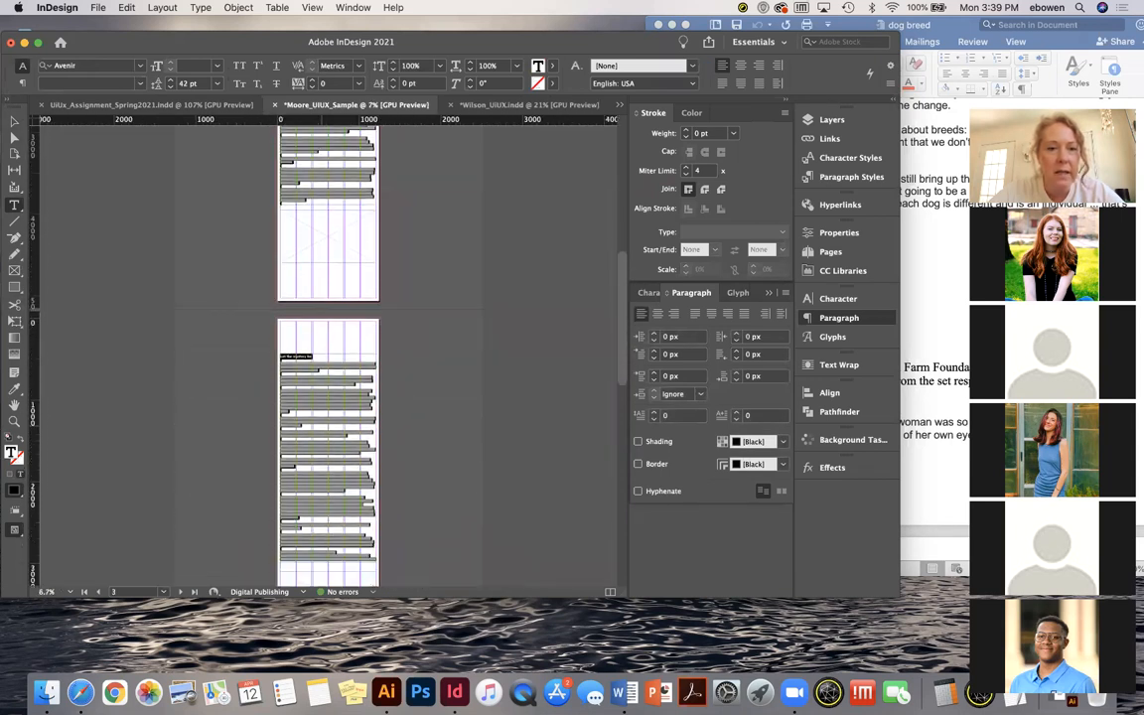
pyautogui.scroll(-6, 312, 573)
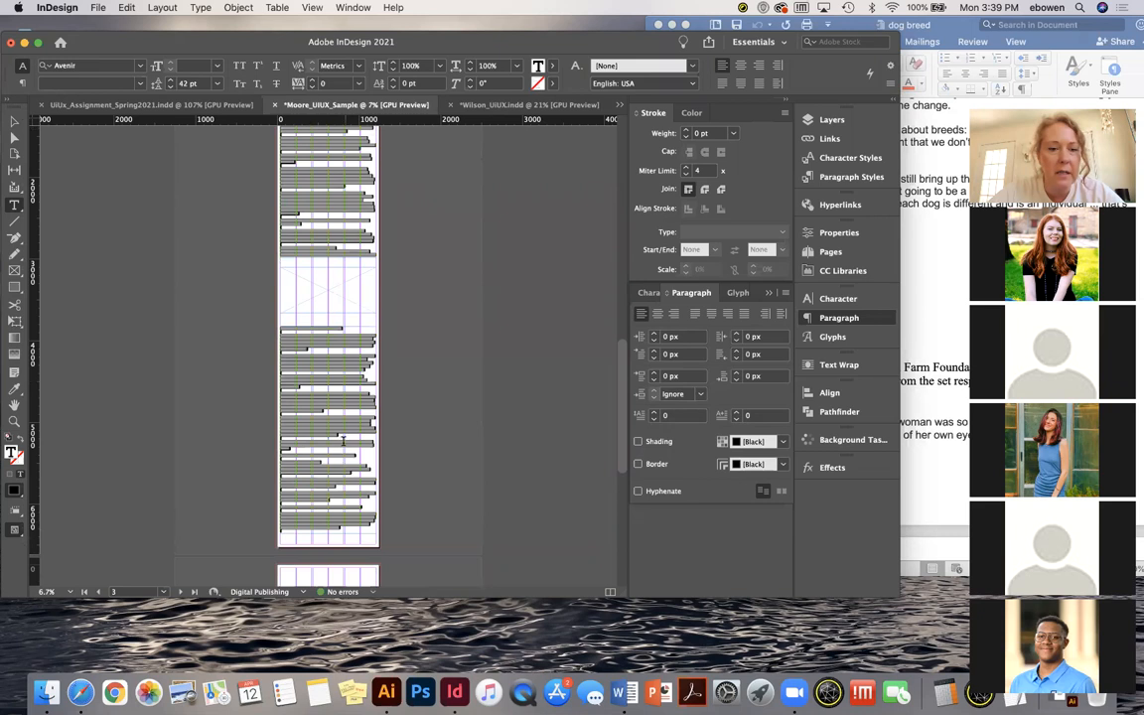
pyautogui.scroll(-8, 342, 440)
pyautogui.scroll(-2, 295, 431)
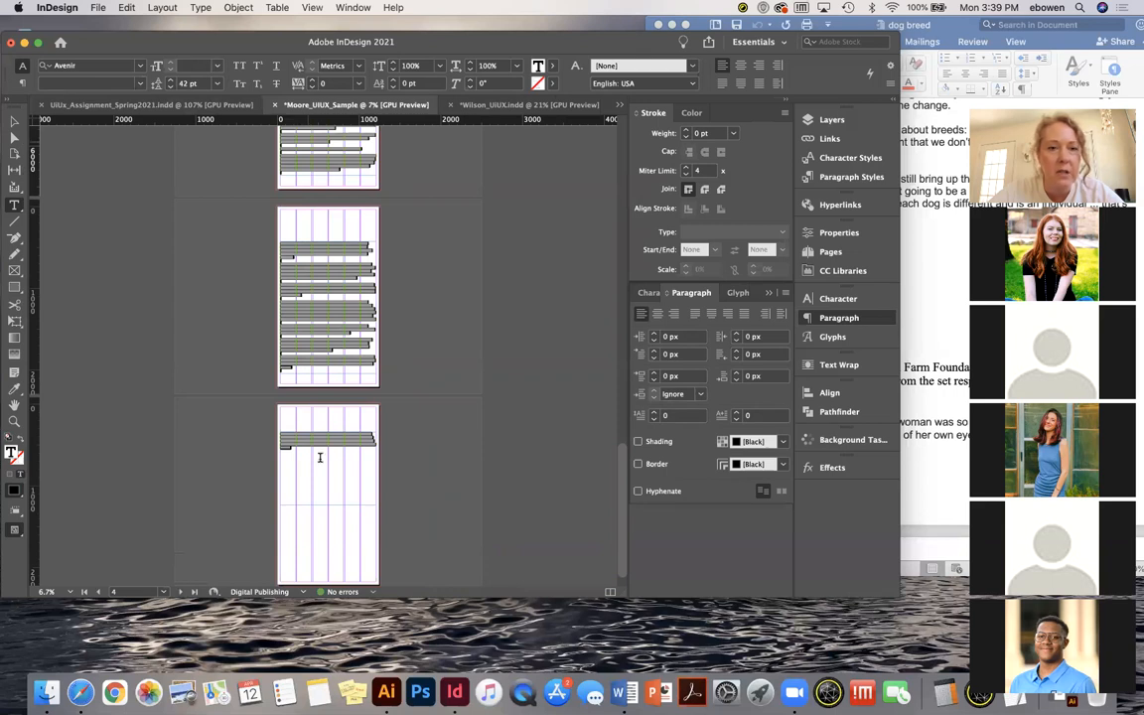
# Try a leading of 43 pt on the whole article text and set it back to 42 pt
pyautogui.click(170, 81)
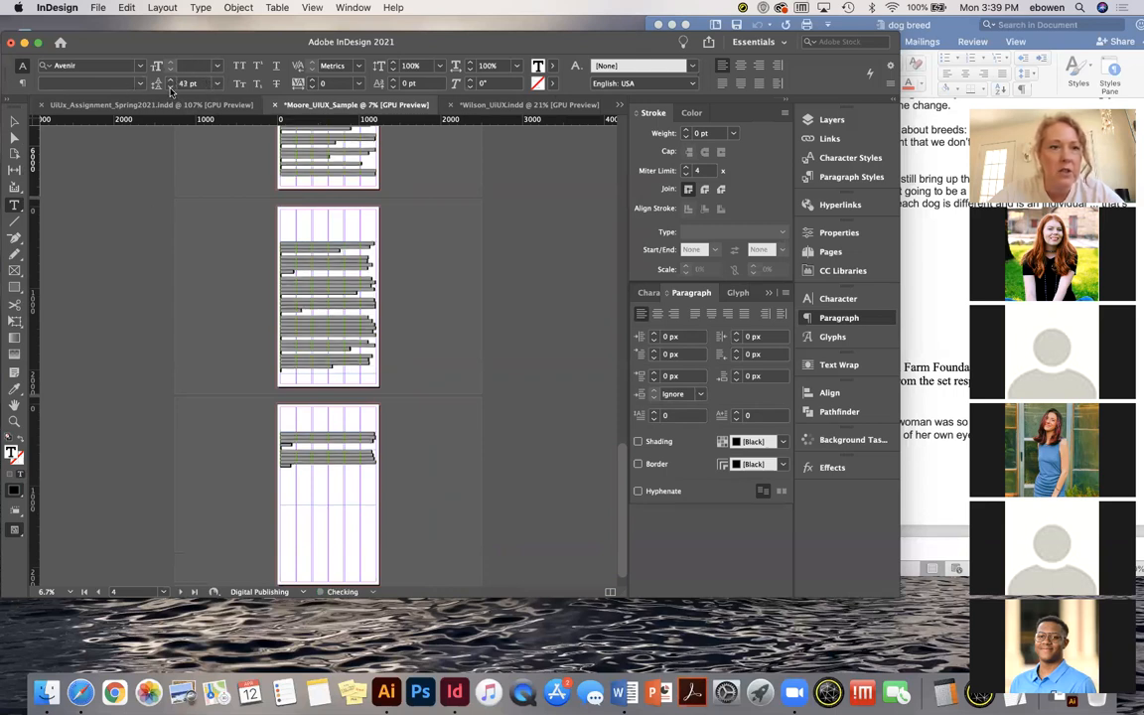
pyautogui.click(170, 87)
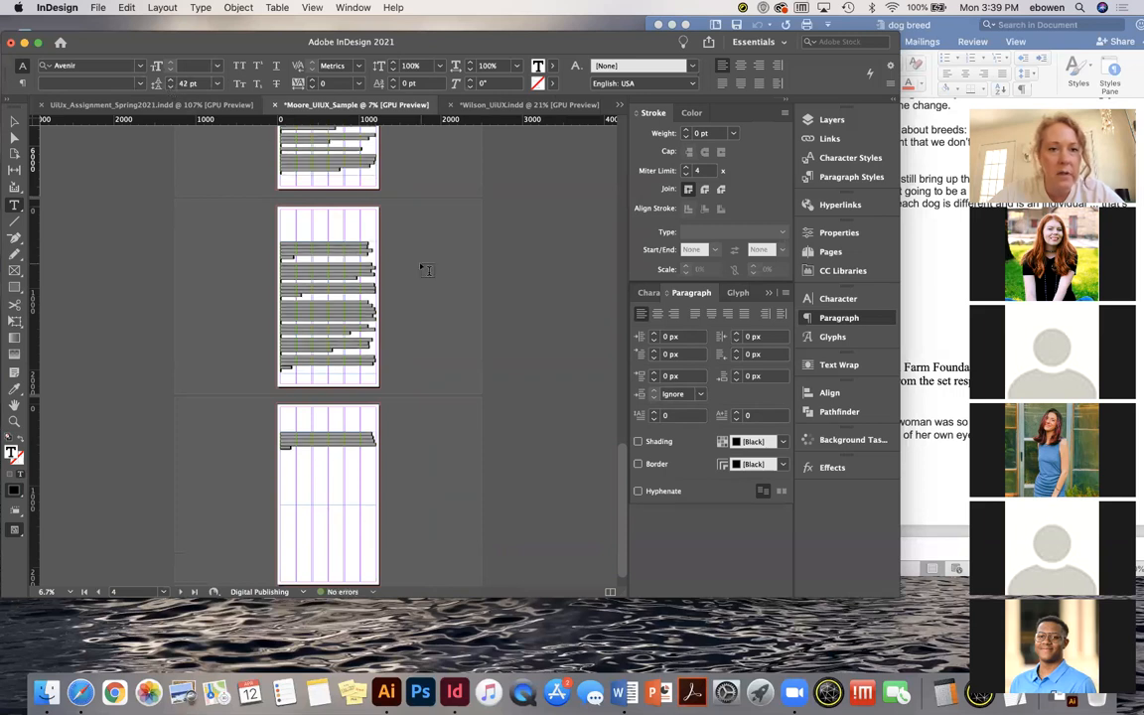
pyautogui.press('Escape')
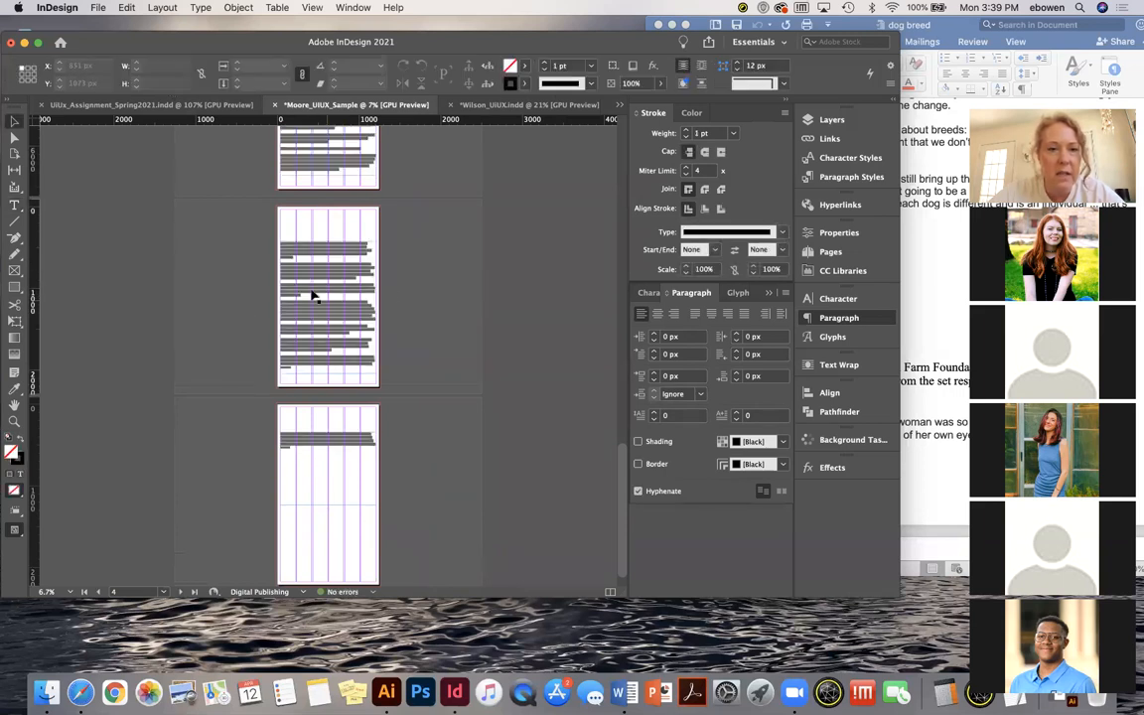
# Examine the text flow on page 4 and switch to Word to look at the pullquote/callout copy below the article
pyautogui.click(346, 279)
pyautogui.scroll(1, 347, 279)
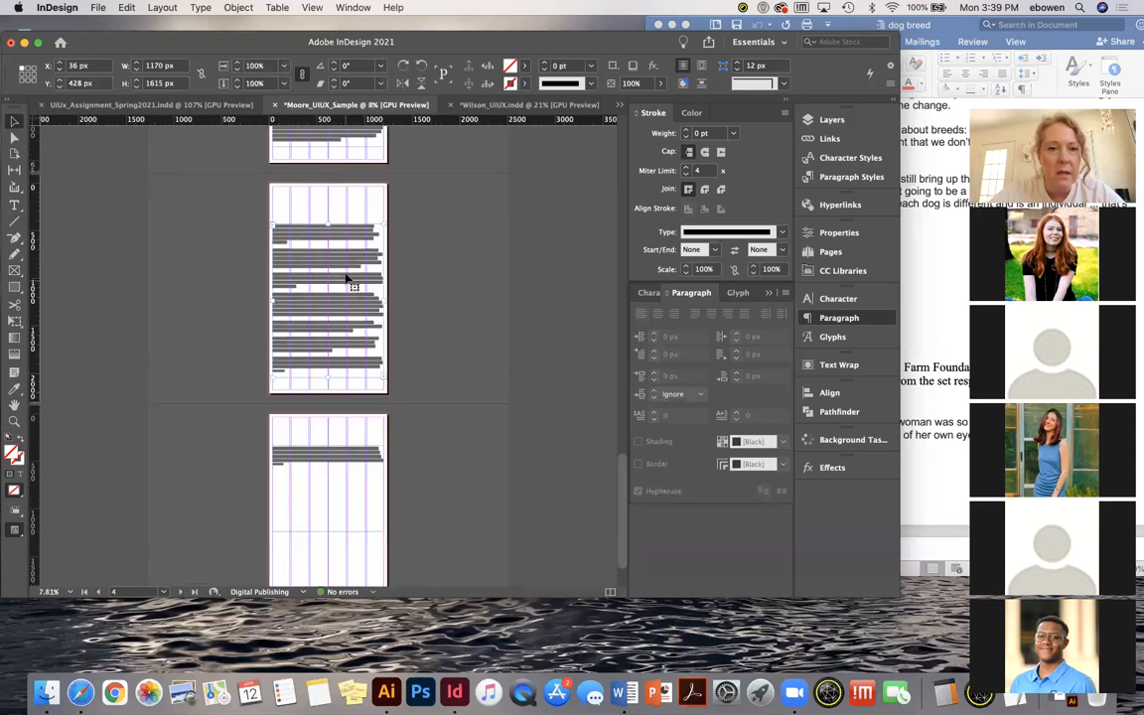
pyautogui.scroll(3, 347, 279)
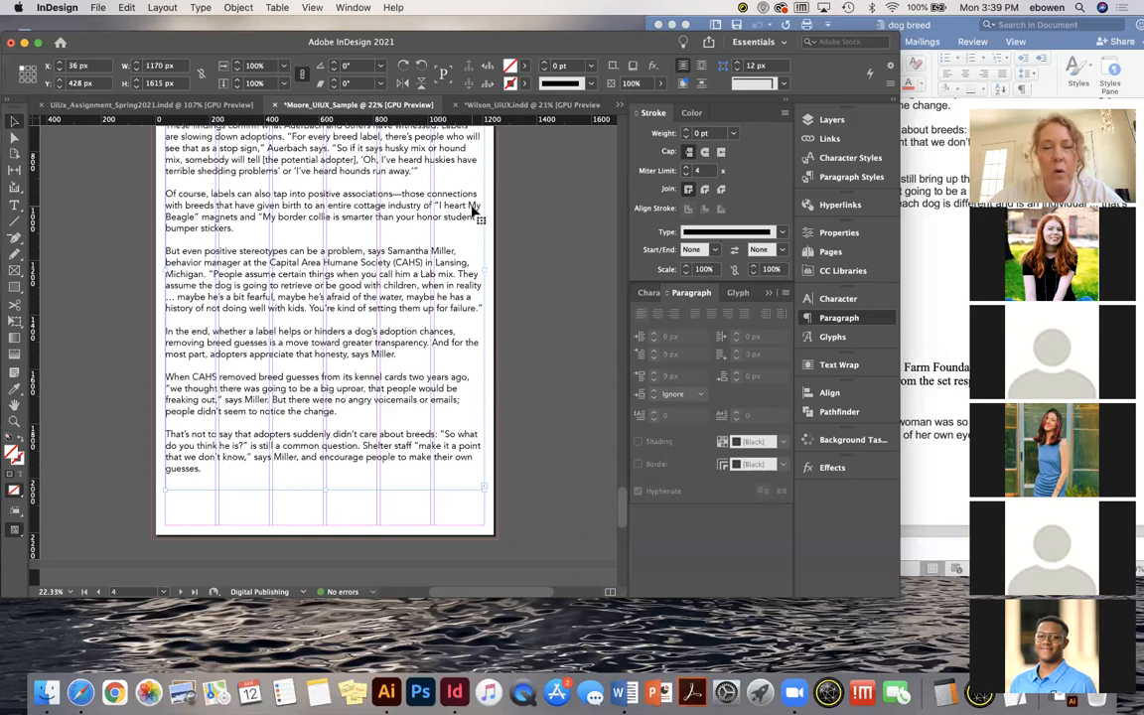
pyautogui.scroll(-2, 475, 209)
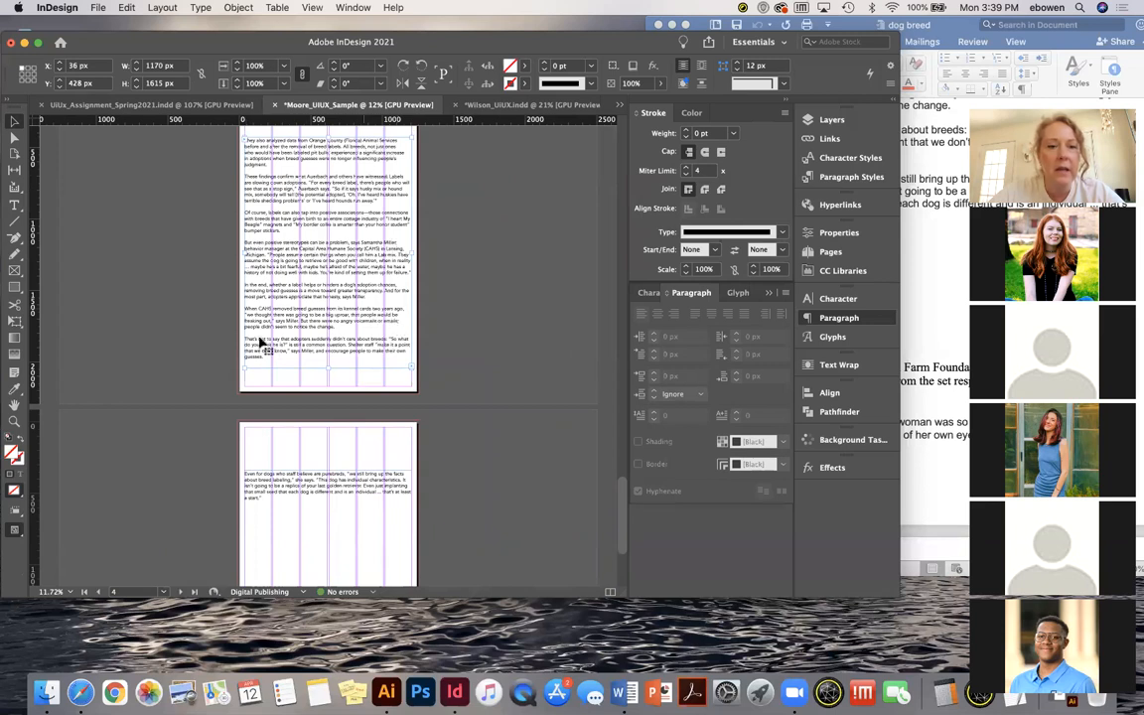
pyautogui.click(959, 256)
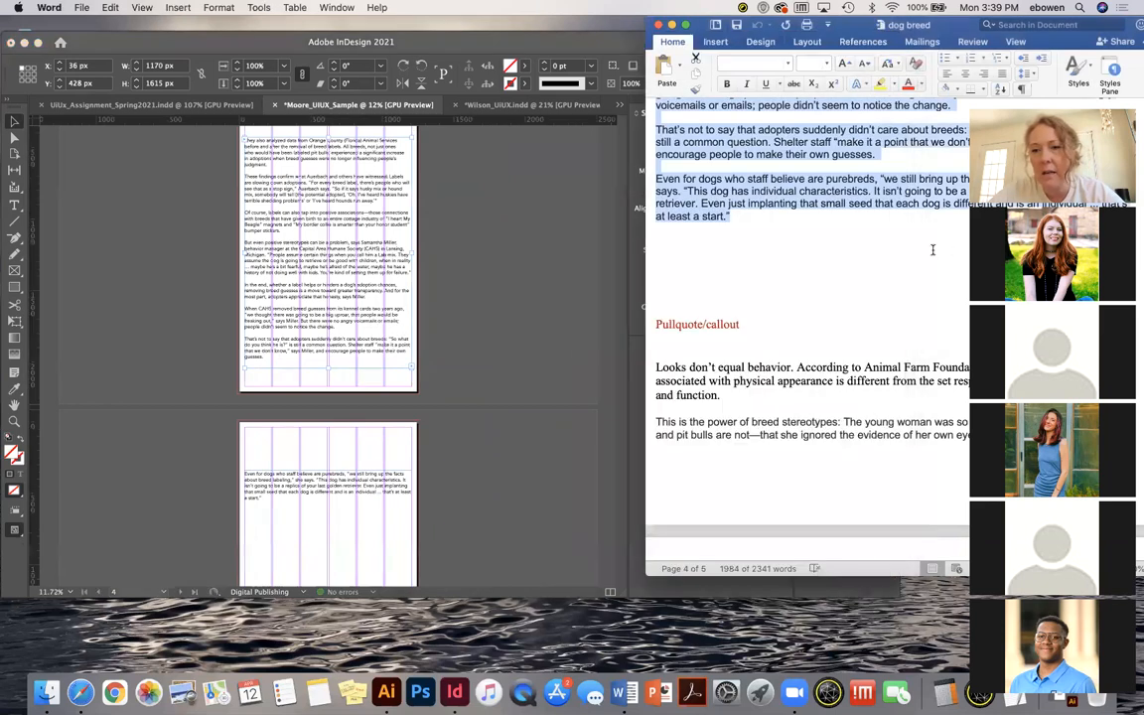
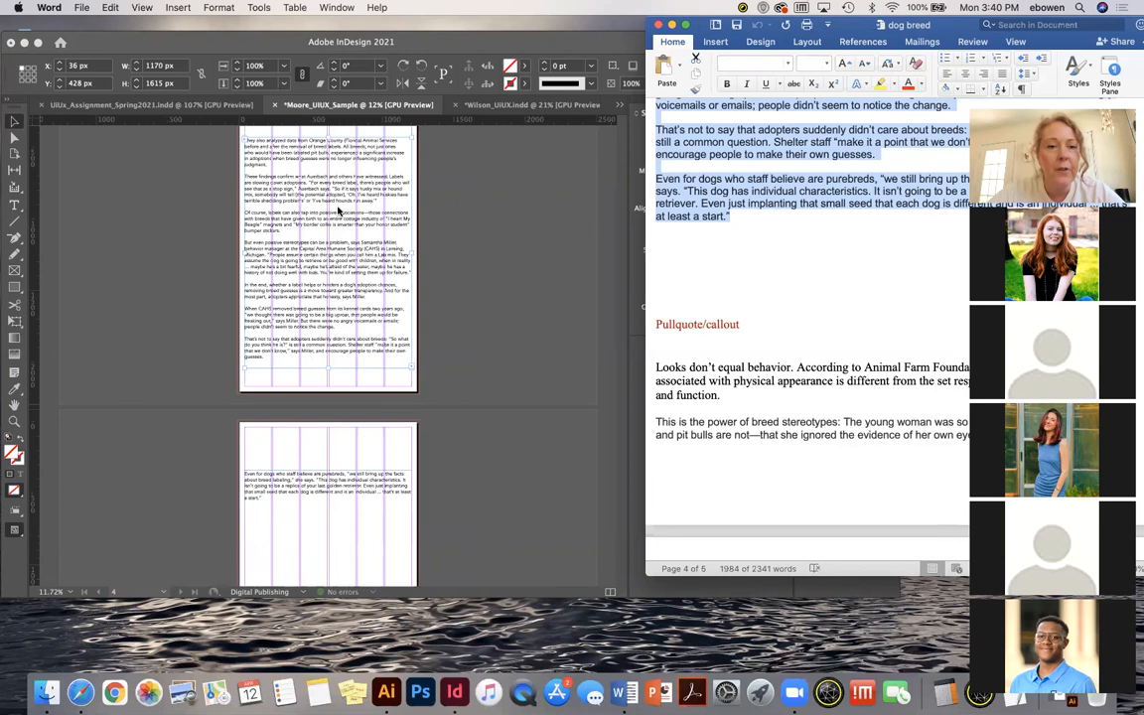
# Return to InDesign and extend the text frame above page 3's picture frame to about 2574 px tall, fitting one more line
pyautogui.scroll(10, 324, 233)
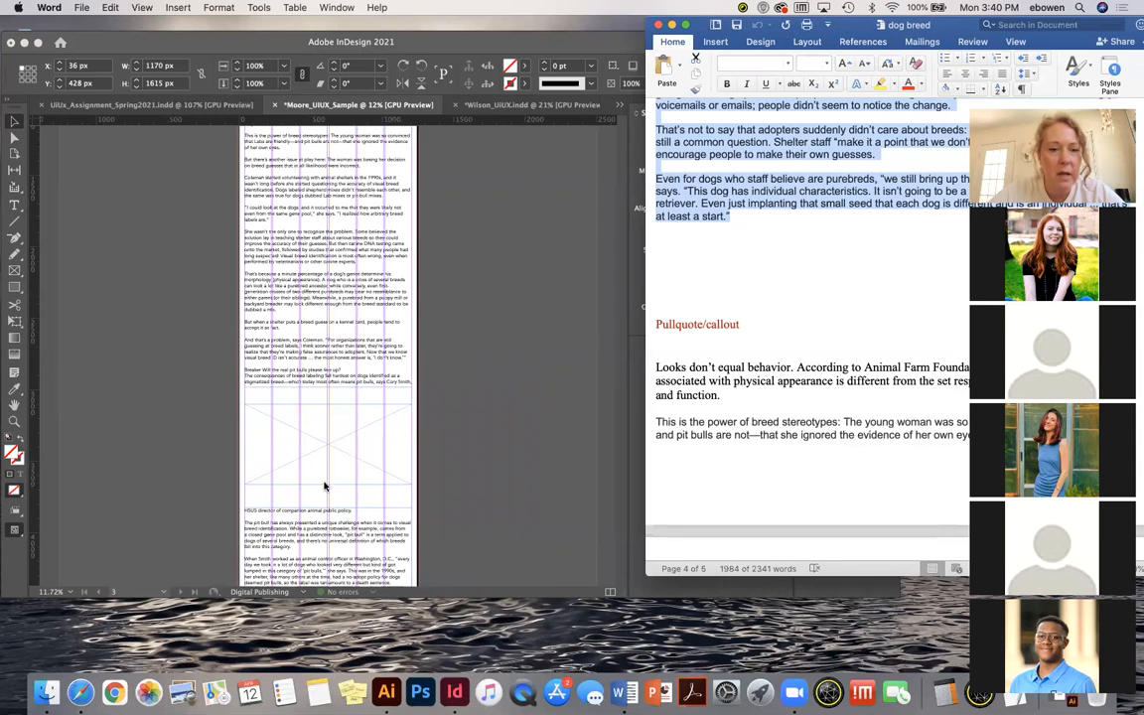
pyautogui.click(502, 440)
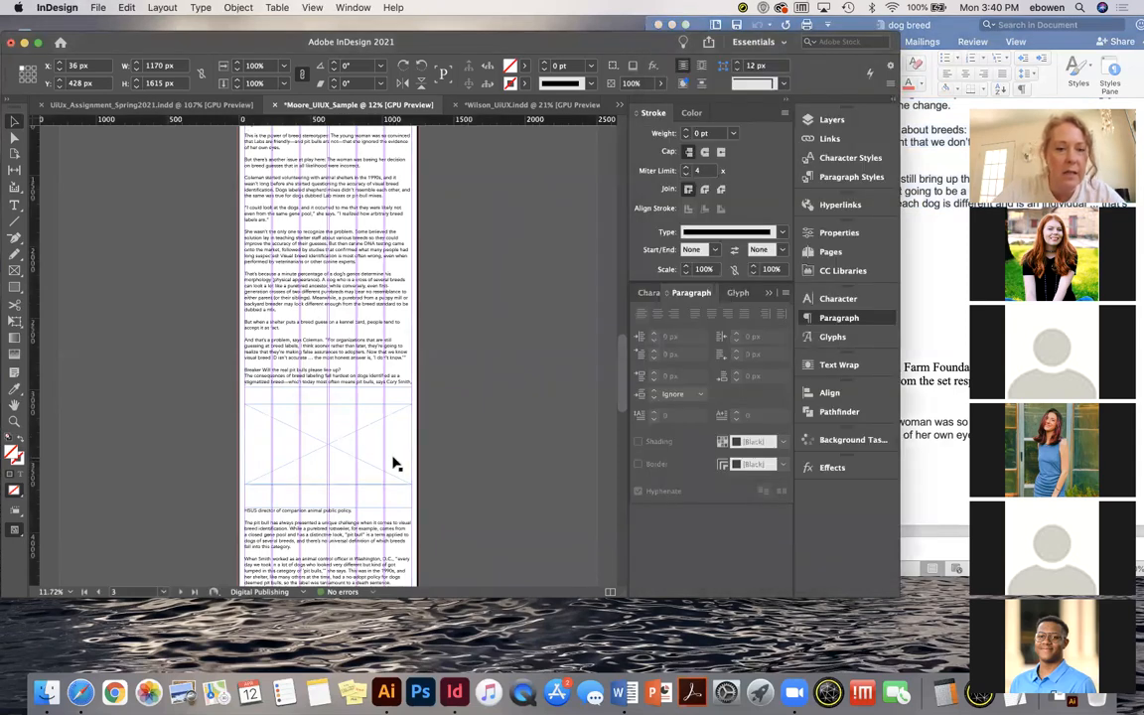
pyautogui.scroll(5, 390, 462)
pyautogui.scroll(-3, 390, 459)
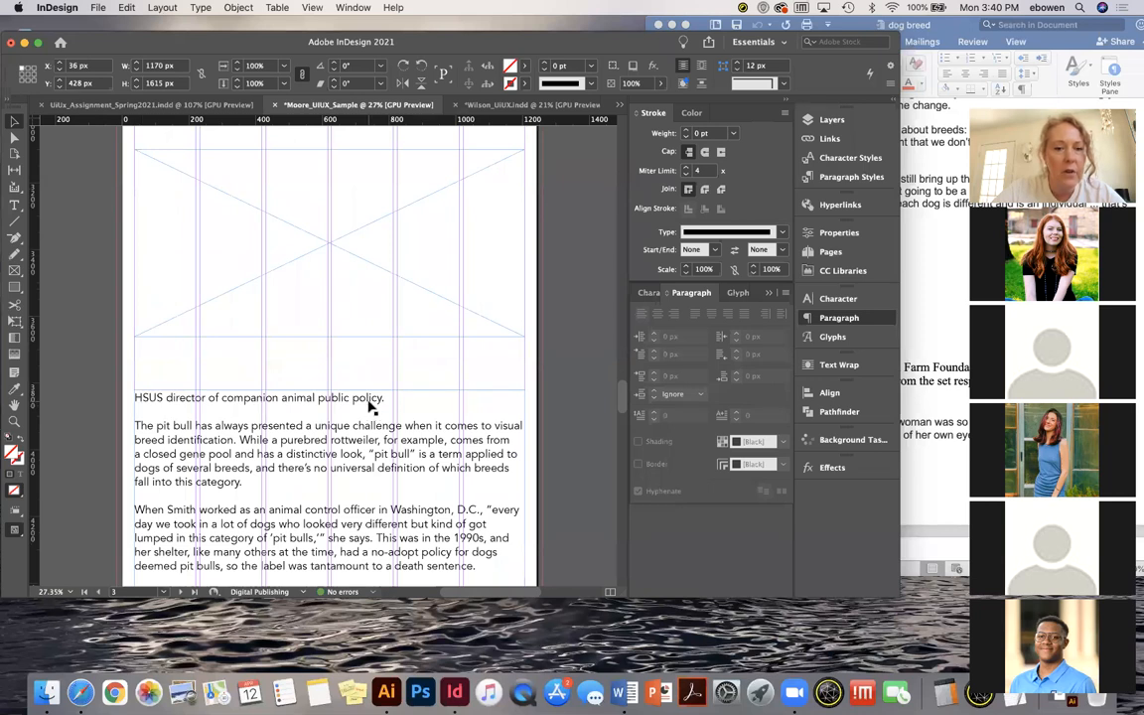
pyautogui.scroll(3, 369, 406)
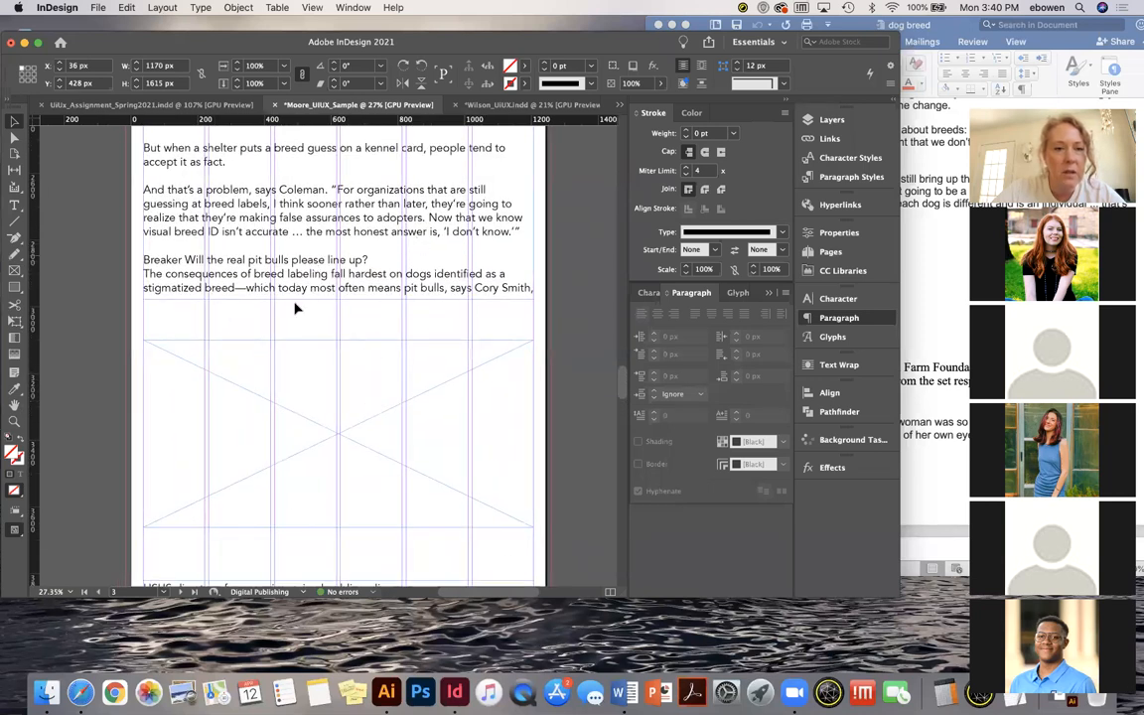
pyautogui.scroll(-5, 337, 287)
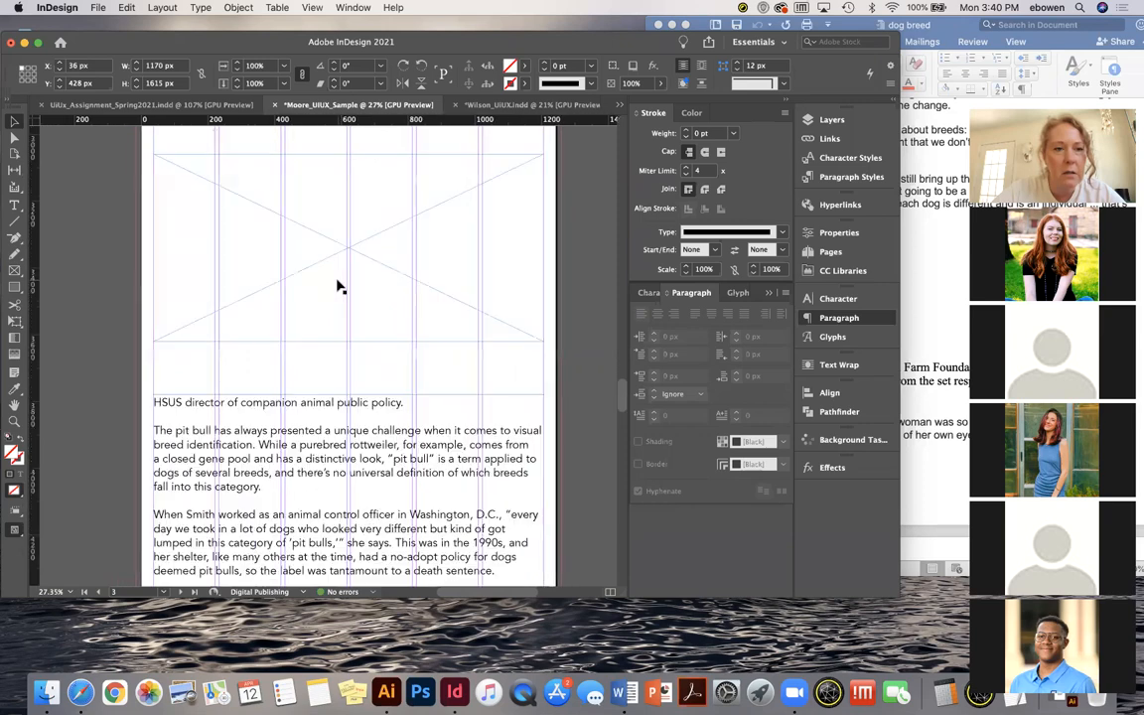
pyautogui.scroll(2, 337, 287)
pyautogui.scroll(2, 338, 287)
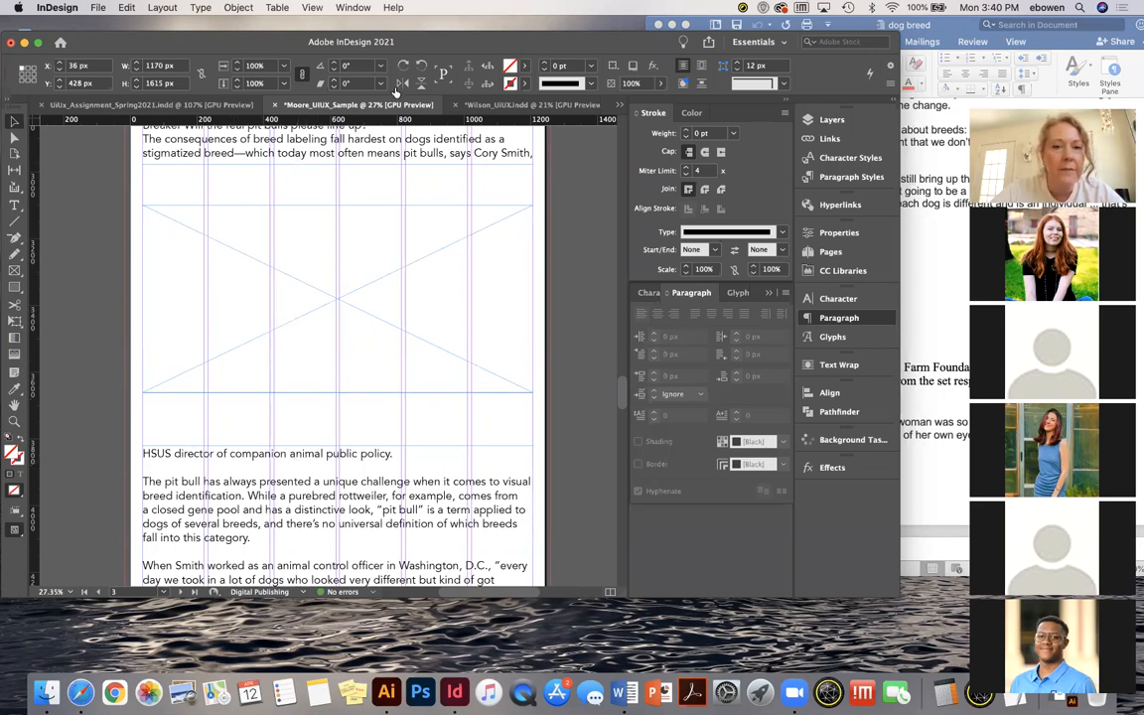
pyautogui.moveTo(338, 164); pyautogui.dragTo(337, 174)
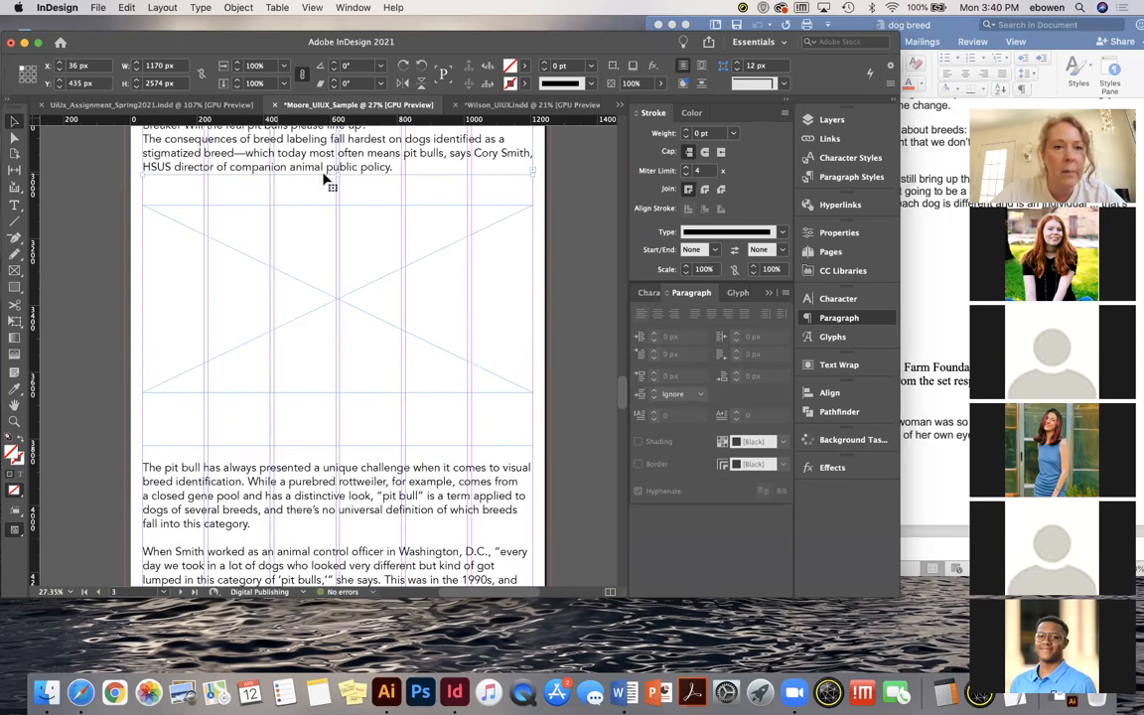
# Nudge page 3's picture frame down to a Y position of 3108 px
pyautogui.scroll(-15, 293, 487)
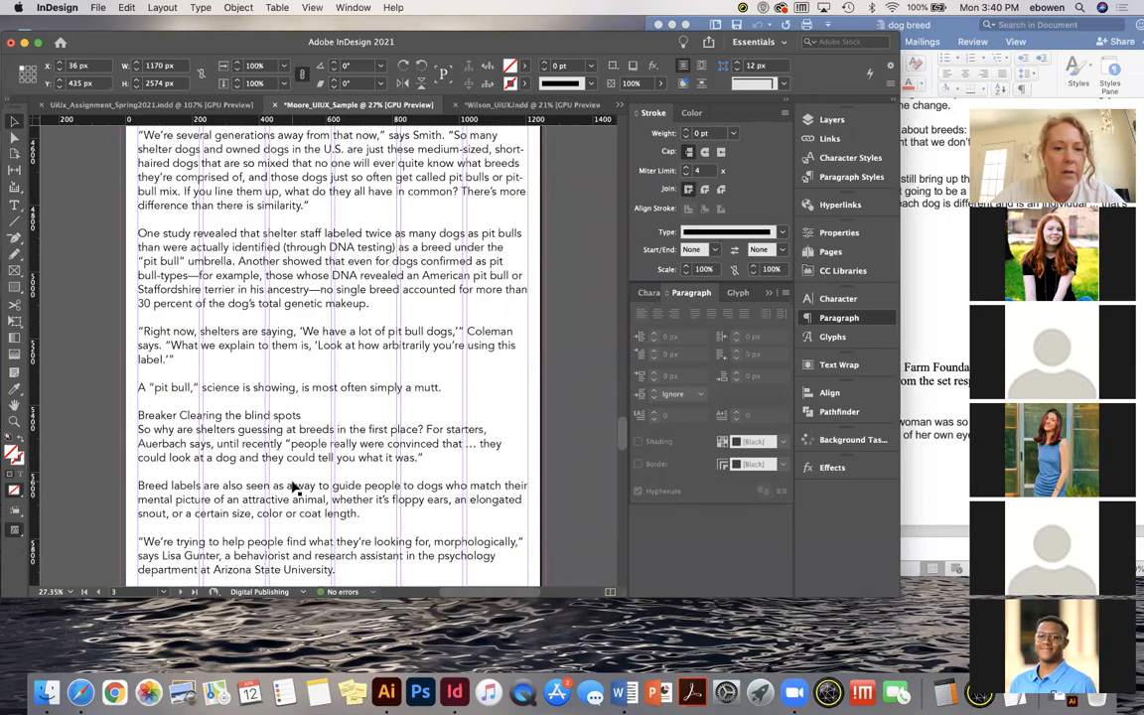
pyautogui.scroll(10, 293, 487)
pyautogui.scroll(-5, 298, 467)
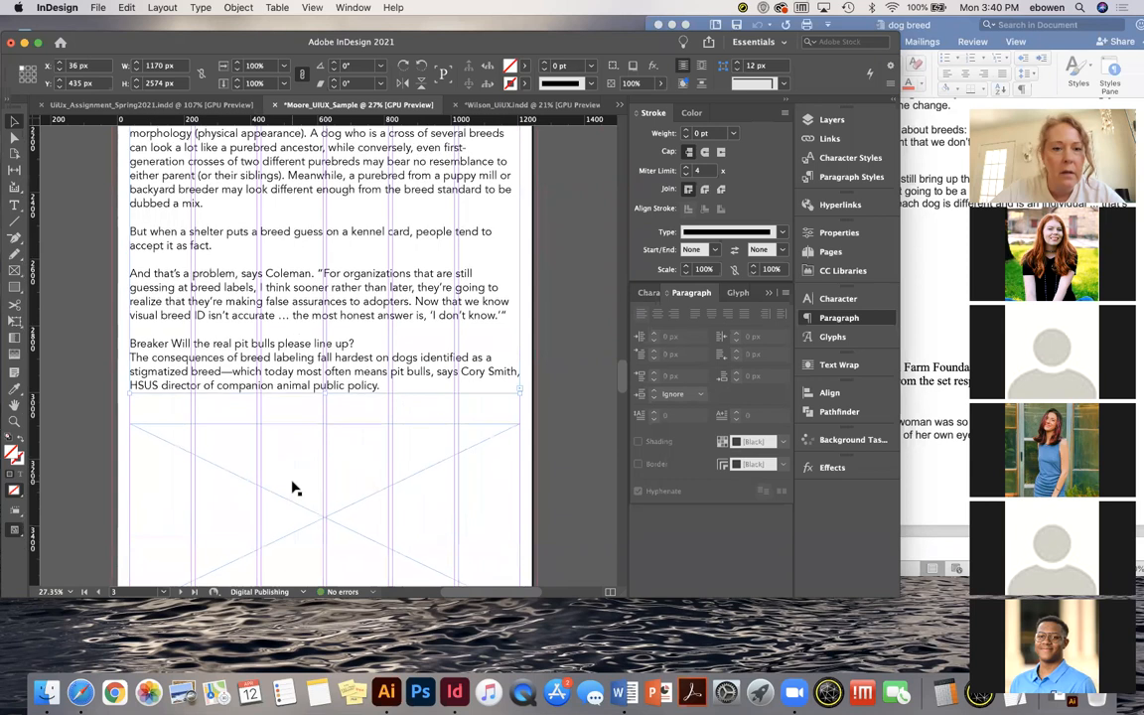
pyautogui.click(318, 402)
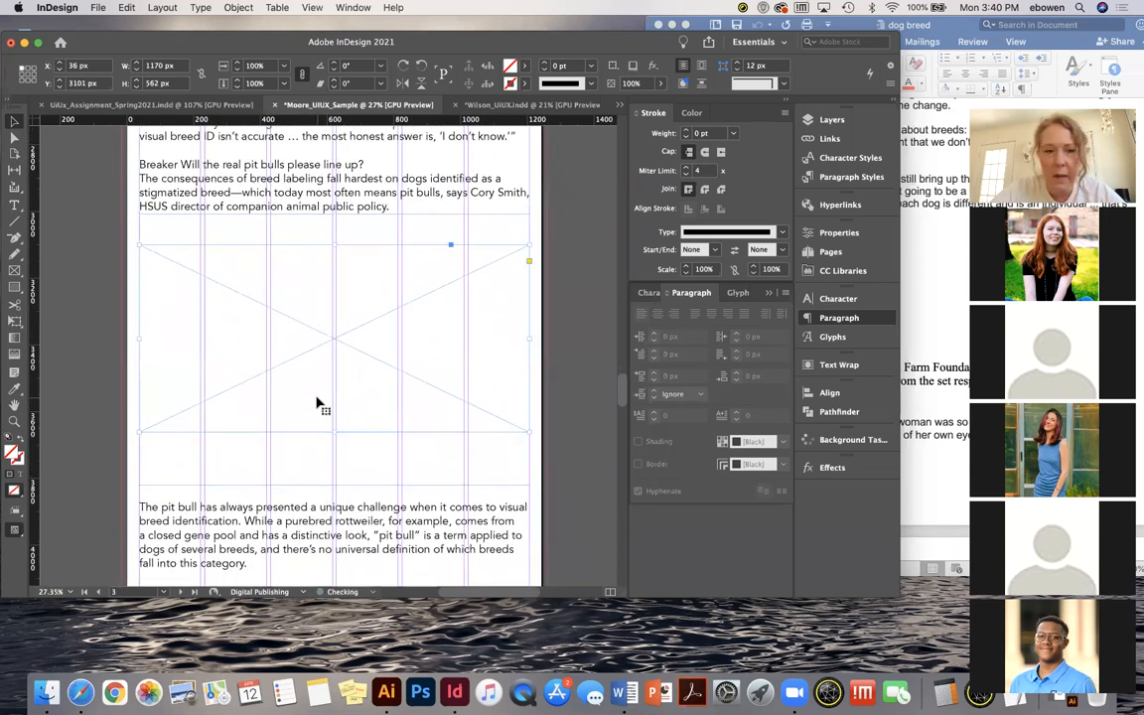
pyautogui.press('Down')
pyautogui.press('Down')
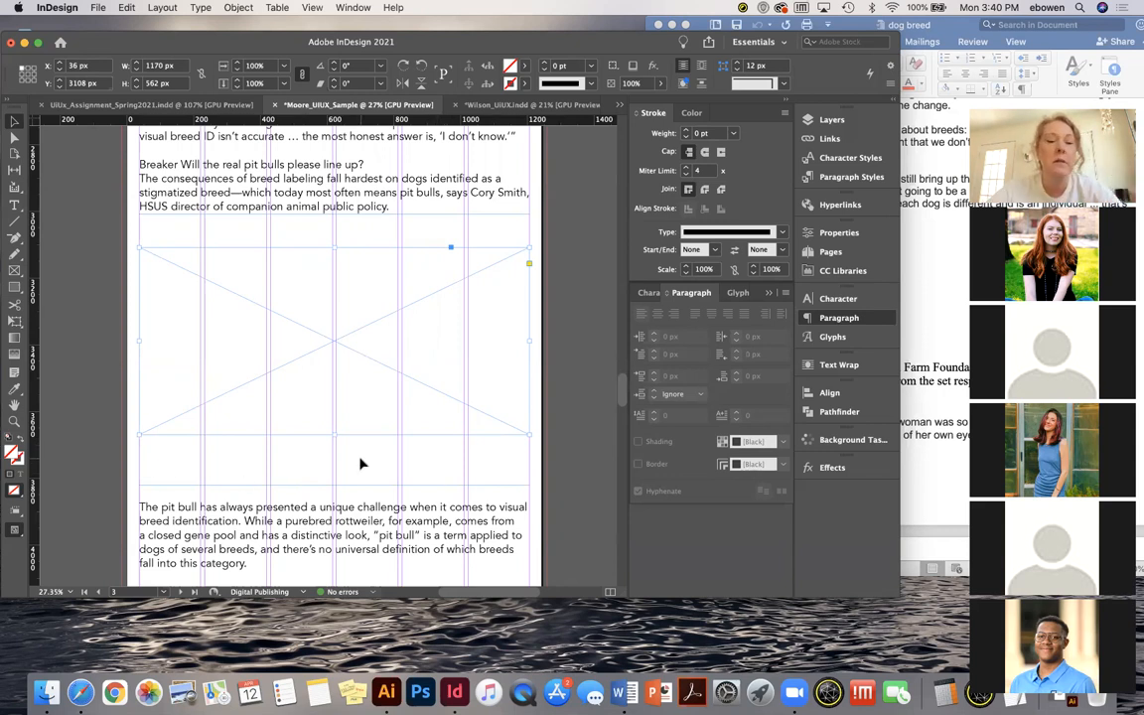
# Switch to Safari to check the font-size and line-height tables, and return to InDesign to review the text around page 3's picture frame
pyautogui.click(363, 506)
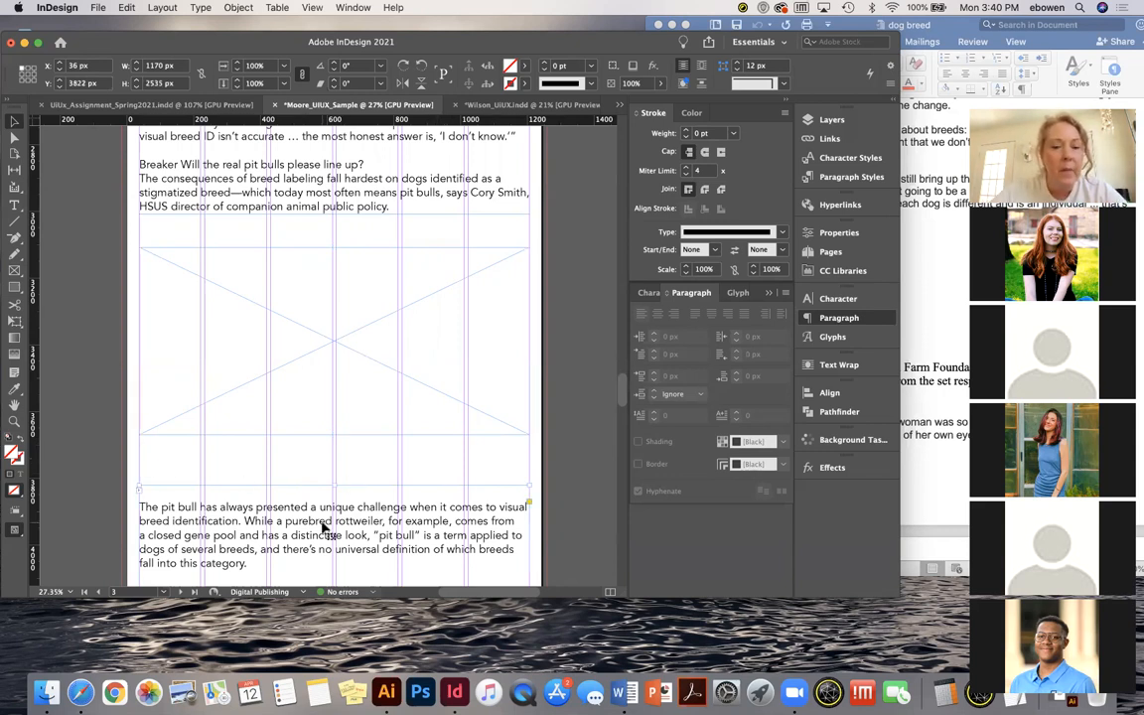
pyautogui.click(84, 692)
pyautogui.scroll(-1, 378, 387)
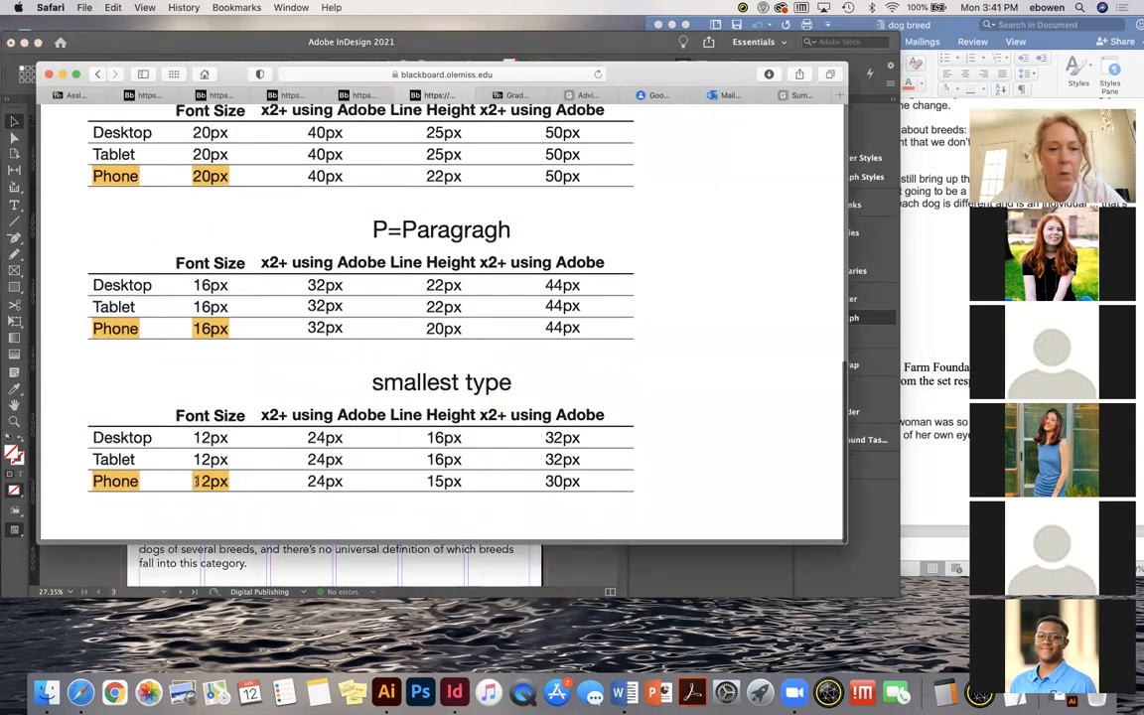
pyautogui.click(389, 575)
pyautogui.scroll(-5, 335, 536)
pyautogui.scroll(10, 335, 537)
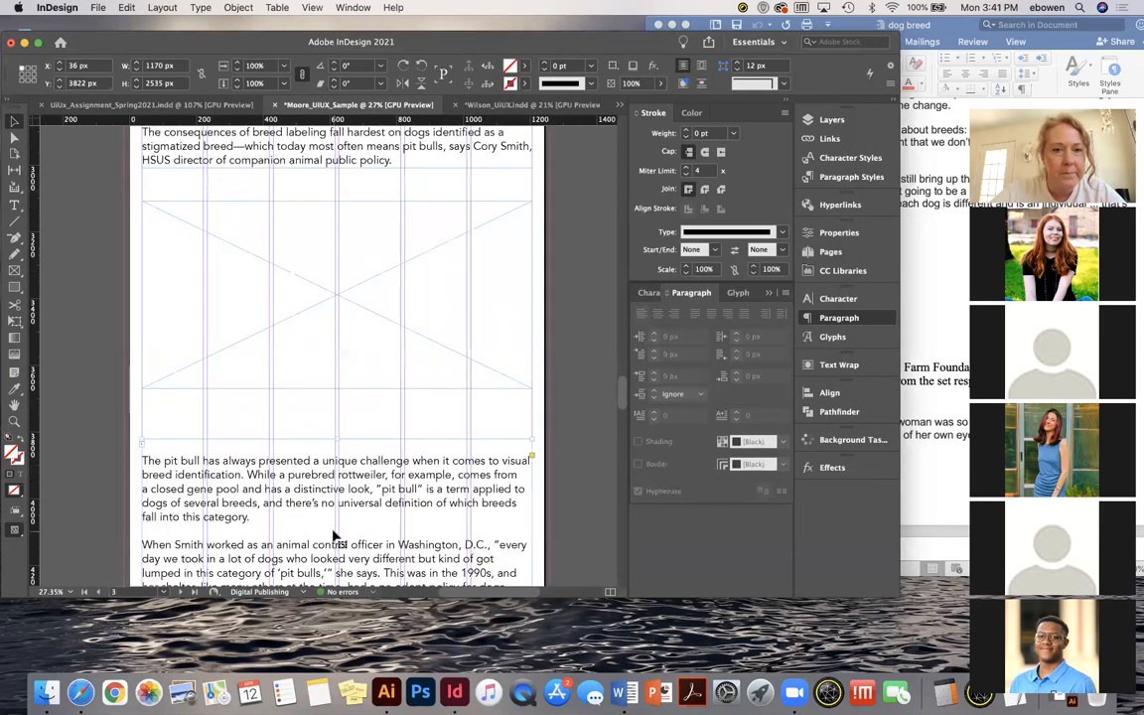
pyautogui.scroll(-4, 334, 536)
pyautogui.scroll(-1, 334, 537)
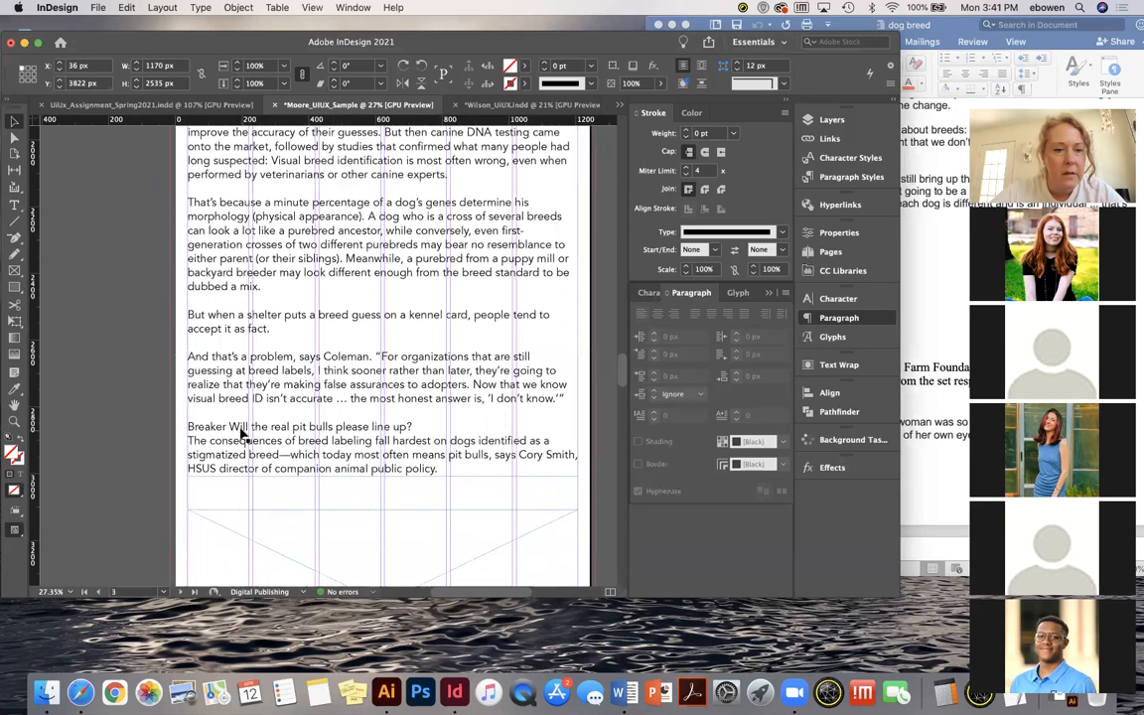
# Move page 3's picture frame off the page onto the pasteboard, at about X 1361 px and Y 3022 px
pyautogui.scroll(-4, 311, 437)
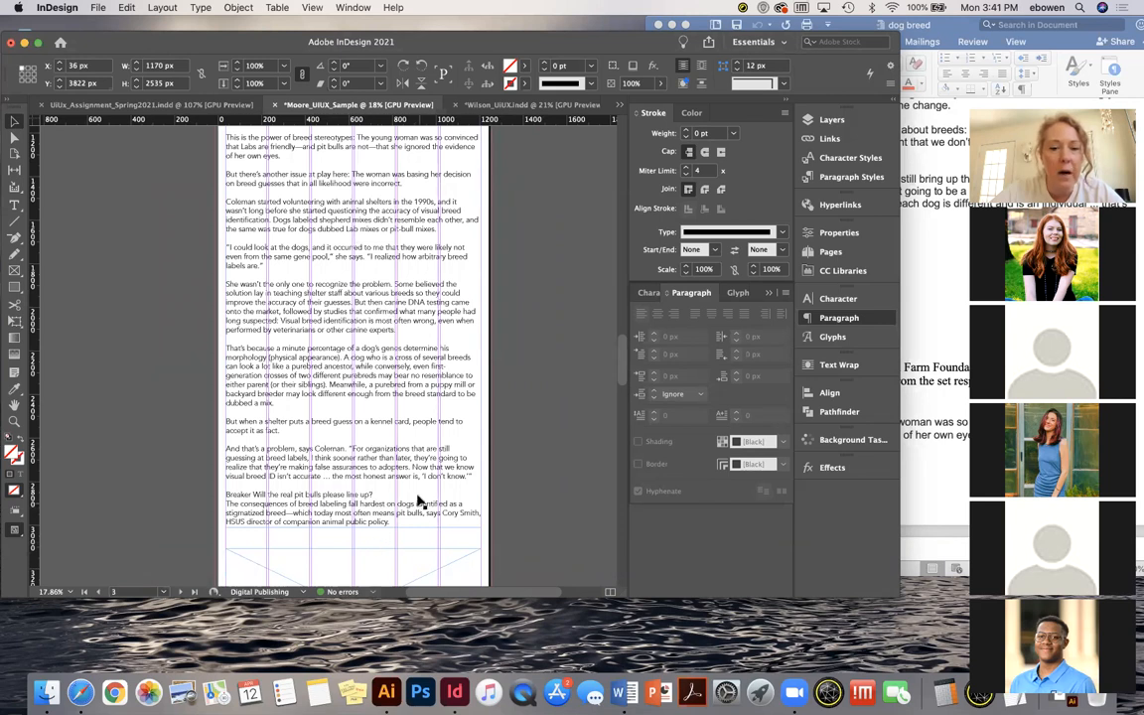
pyautogui.scroll(-5, 416, 499)
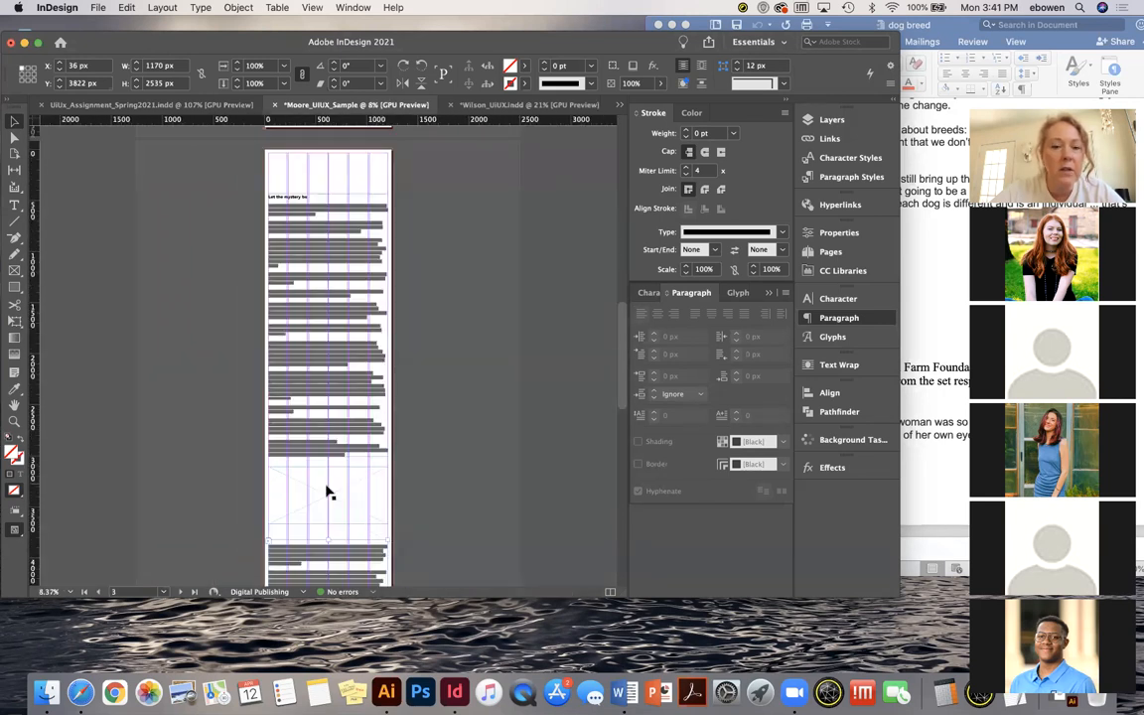
pyautogui.moveTo(328, 491); pyautogui.dragTo(462, 486)
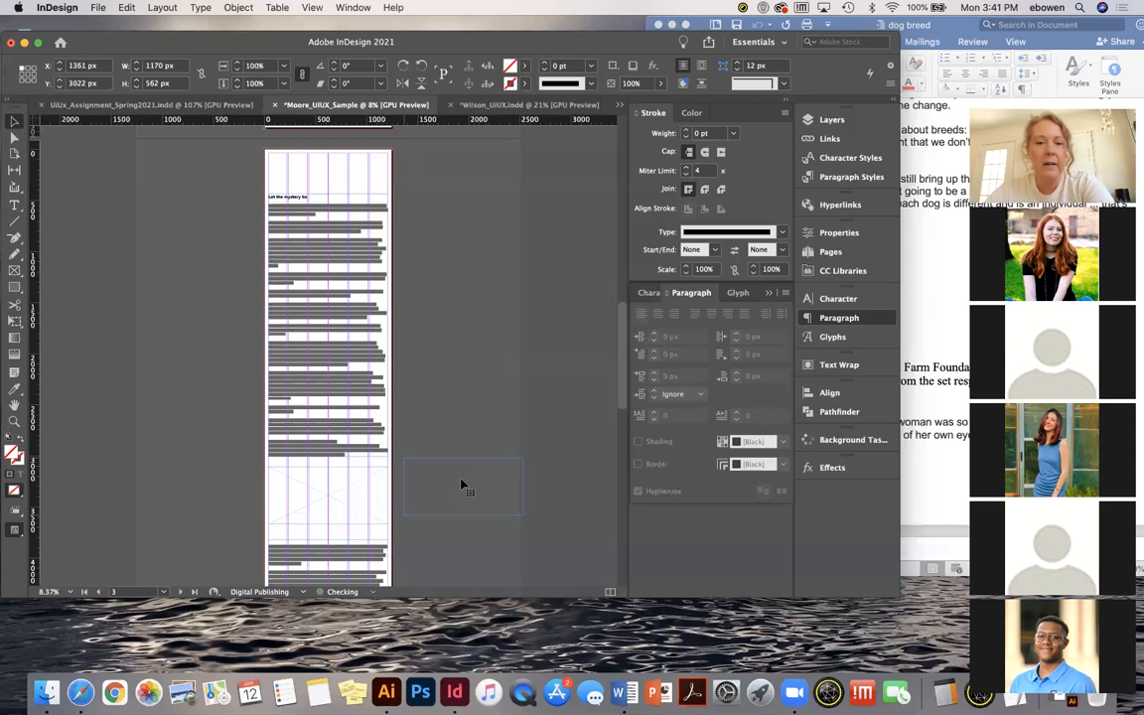
# Delete the threaded text frames on pages 5 and 4 and the lower text frame on page 3
pyautogui.scroll(-10, 324, 566)
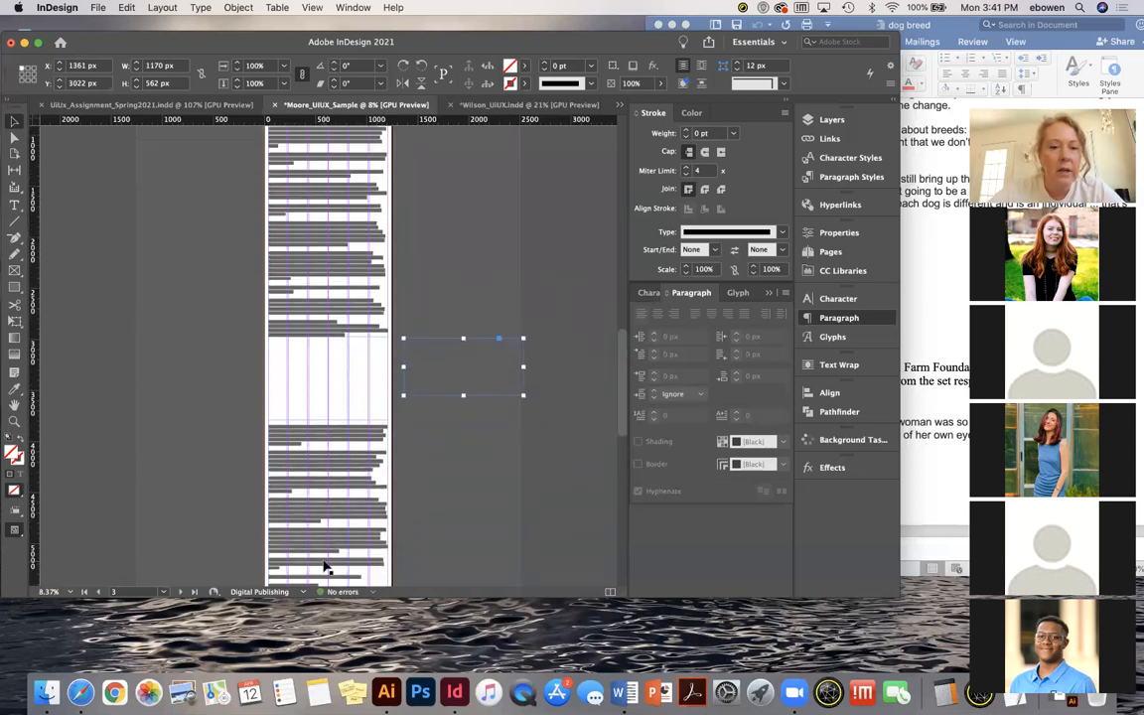
pyautogui.click(329, 398)
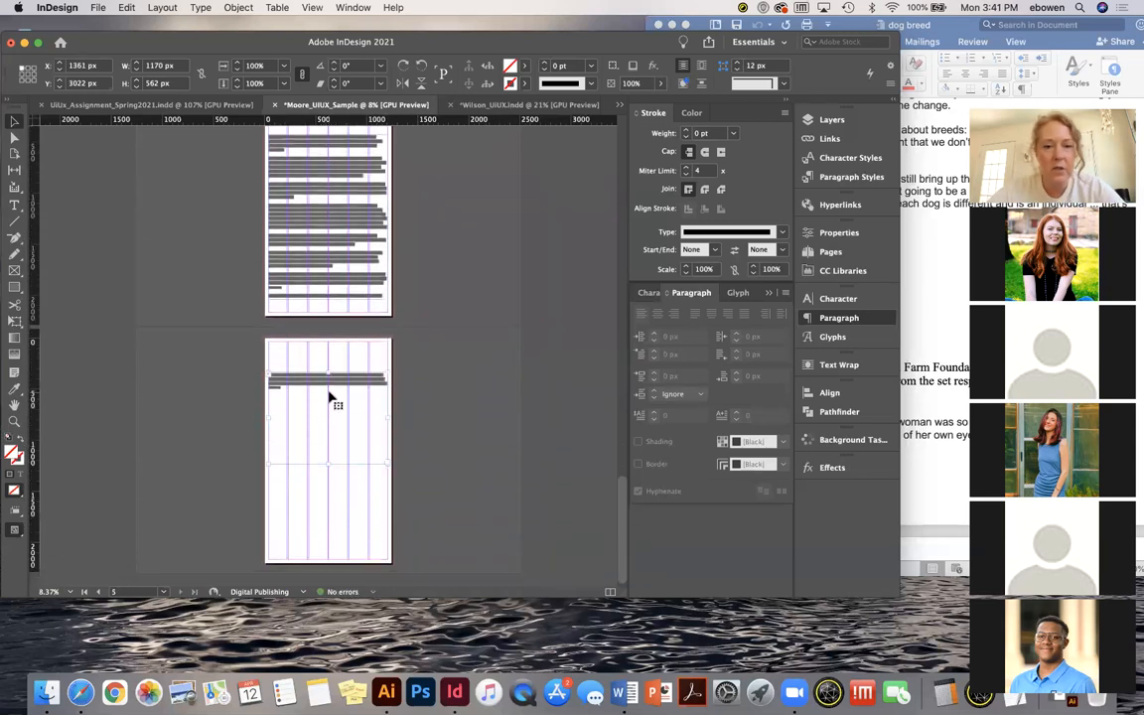
pyautogui.press('Delete')
pyautogui.click(316, 281)
pyautogui.press('Delete')
pyautogui.scroll(8, 316, 281)
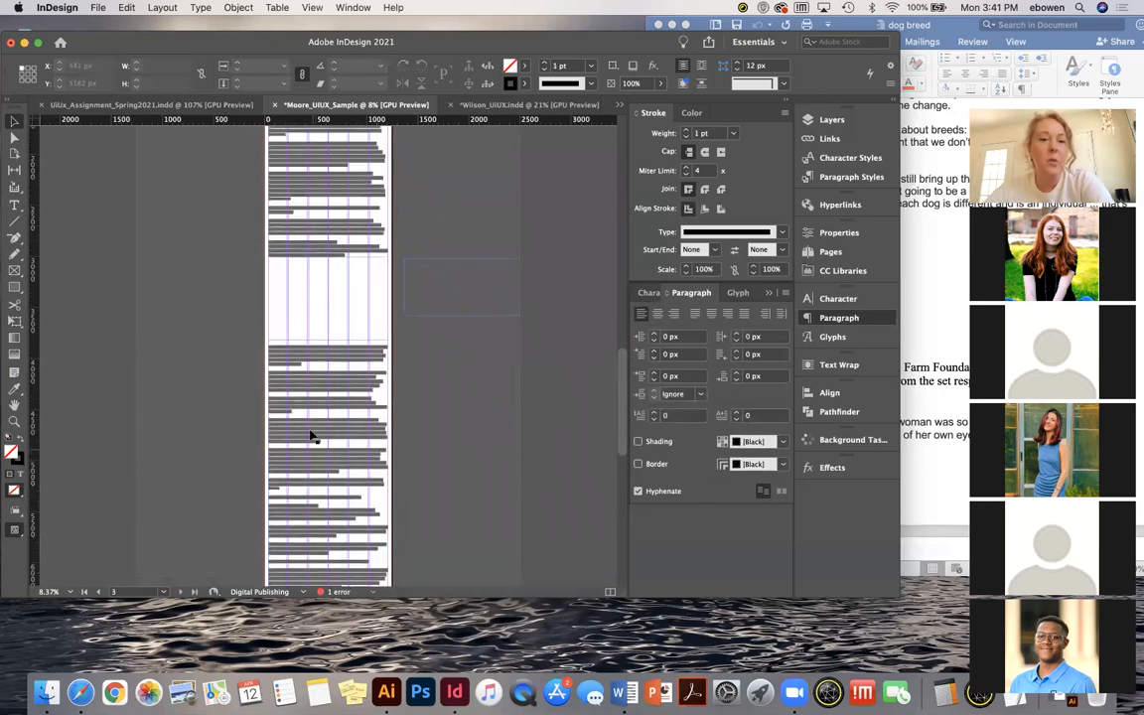
pyautogui.click(311, 437)
pyautogui.press('Delete')
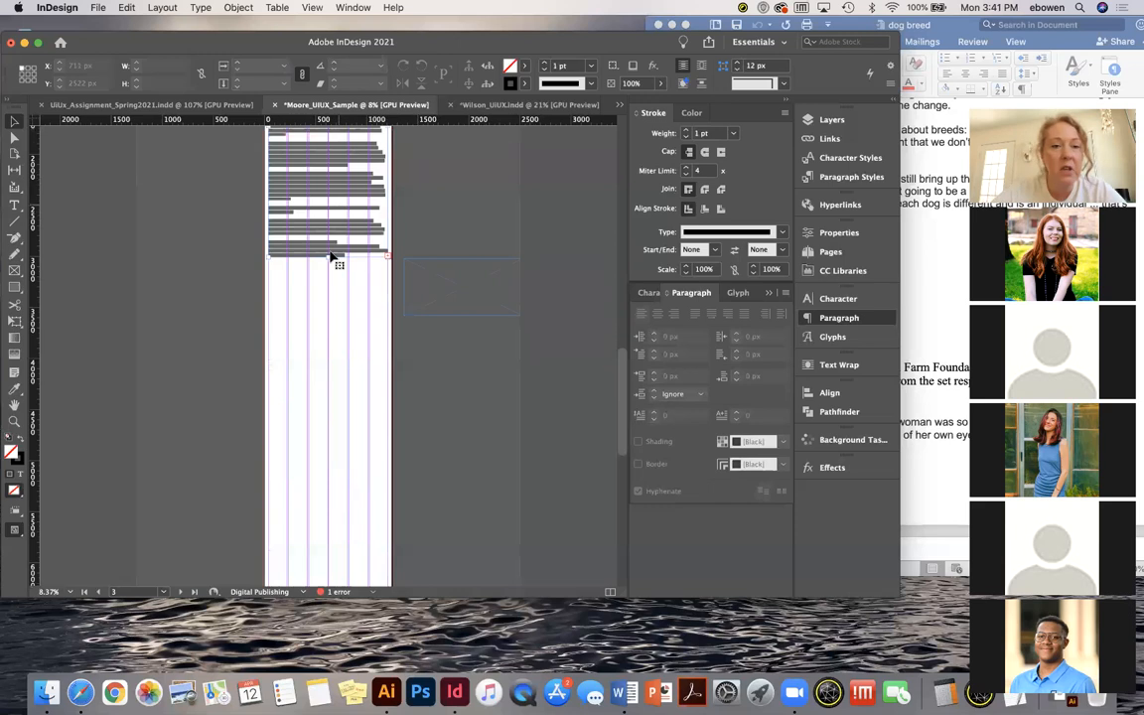
# Extend page 3's remaining text frame down the page to about 5827 px tall
pyautogui.click(331, 256)
pyautogui.moveTo(329, 257); pyautogui.dragTo(329, 504)
pyautogui.scroll(-2, 337, 540)
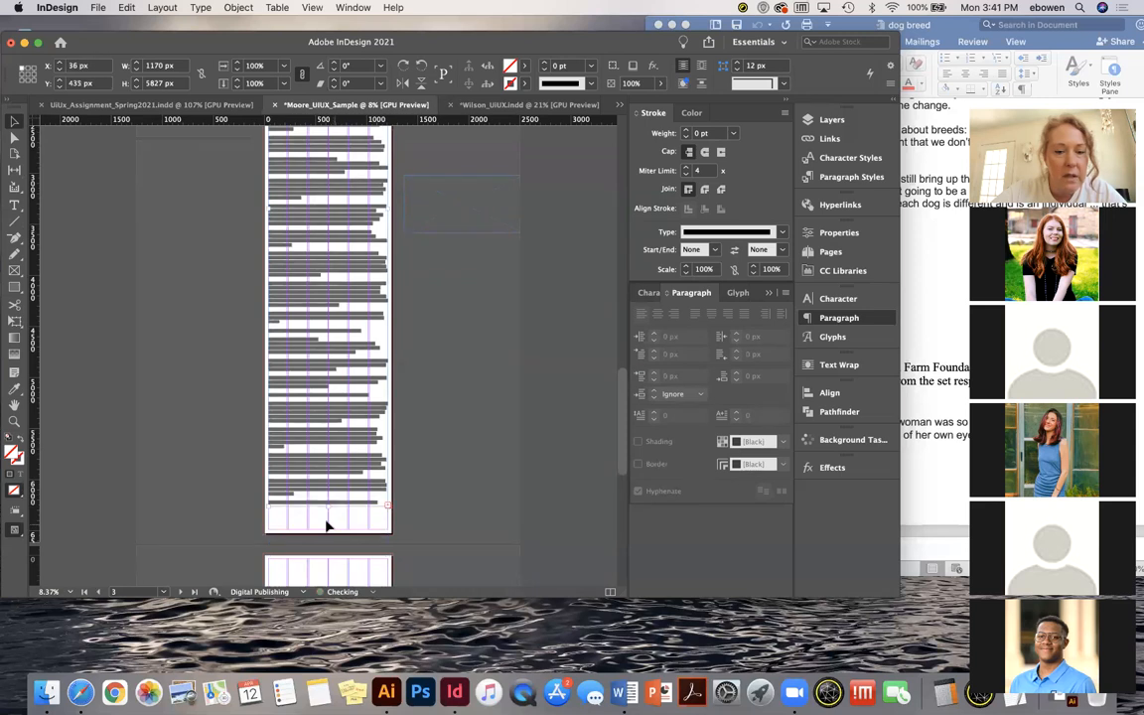
# Flow the overset text into a new frame on page 4, about 1125 px wide and 1390 px tall
pyautogui.click(388, 506)
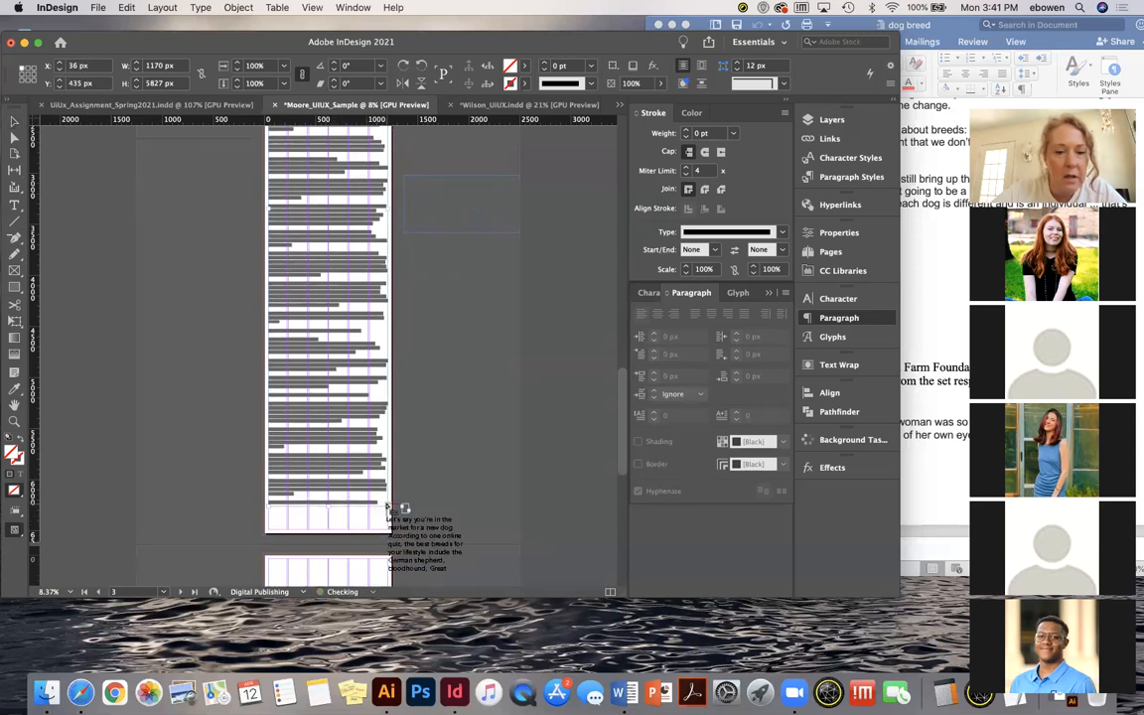
pyautogui.scroll(-10, 396, 511)
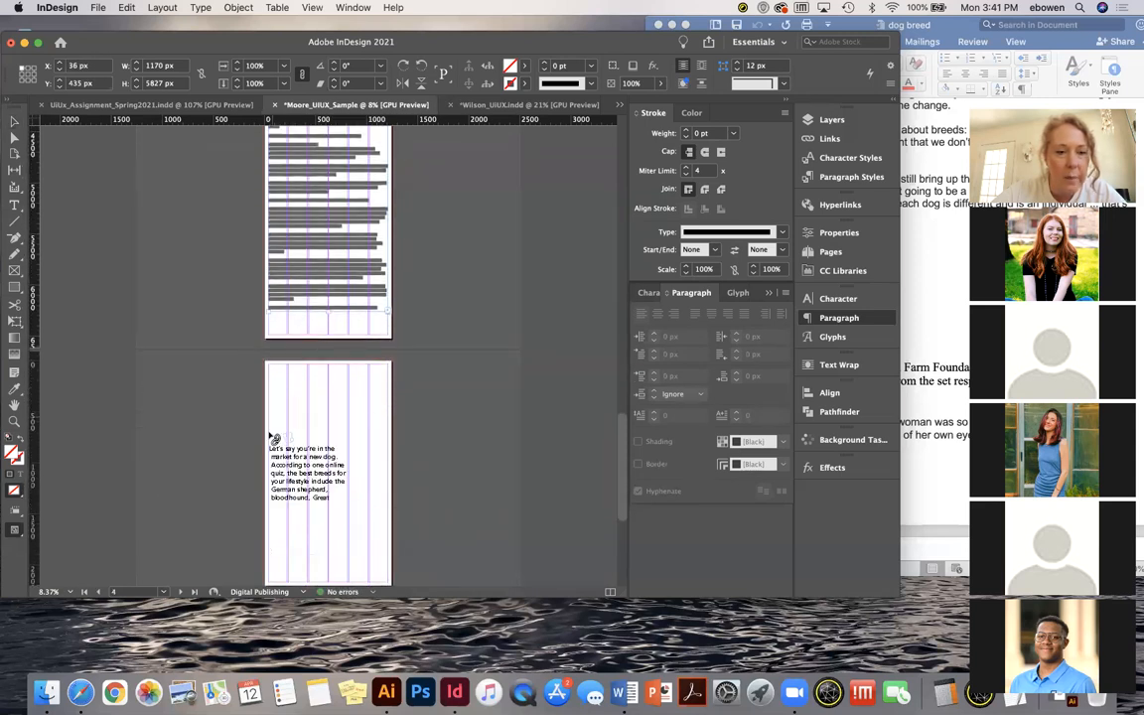
pyautogui.moveTo(268, 429); pyautogui.dragTo(381, 523)
pyautogui.scroll(-3, 334, 484)
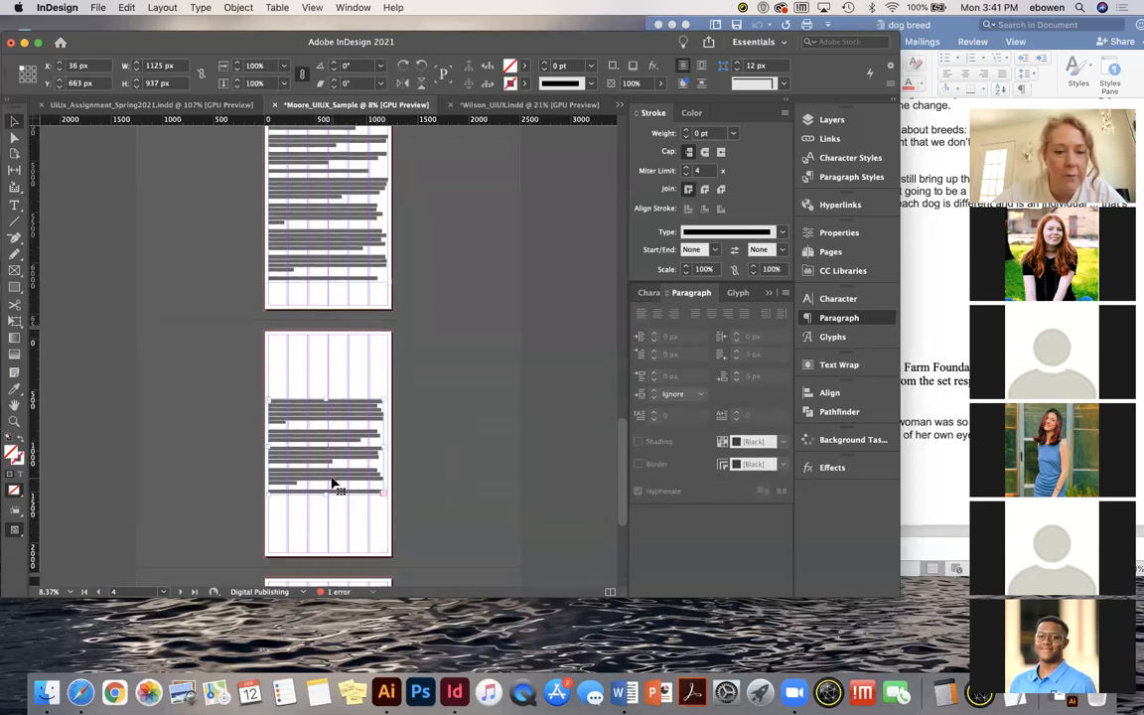
pyautogui.moveTo(322, 439); pyautogui.dragTo(327, 482)
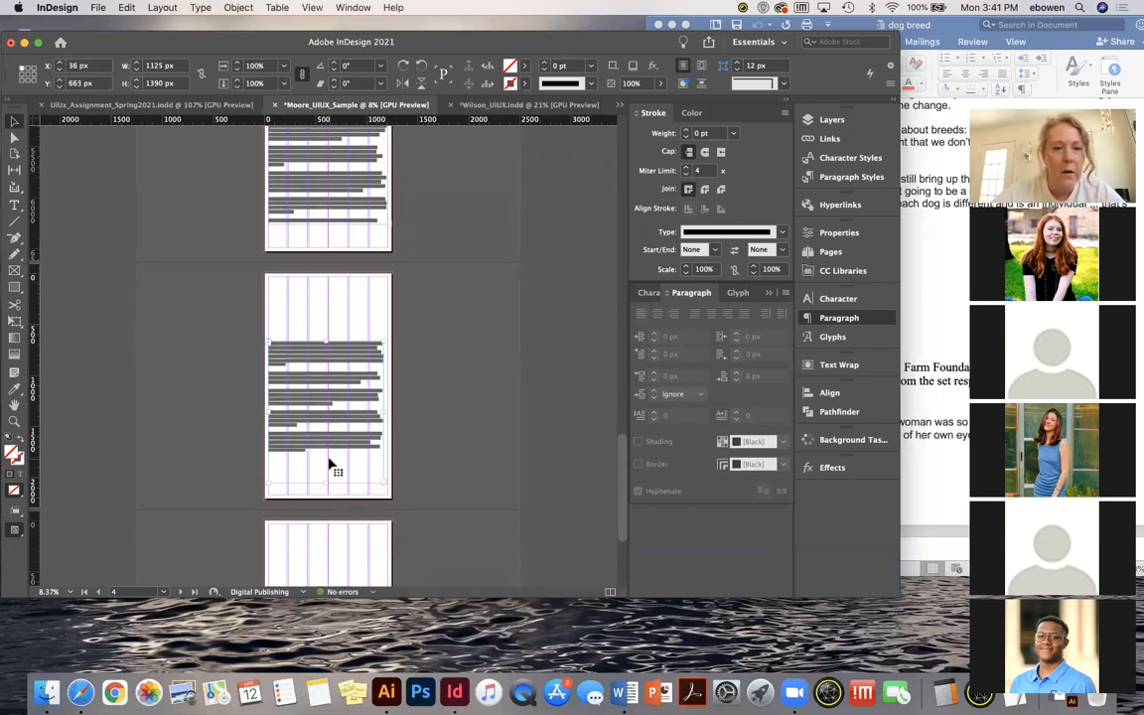
# Review the reflowed article text and picture placement across pages 2 to 4
pyautogui.scroll(-2, 330, 465)
pyautogui.scroll(5, 331, 464)
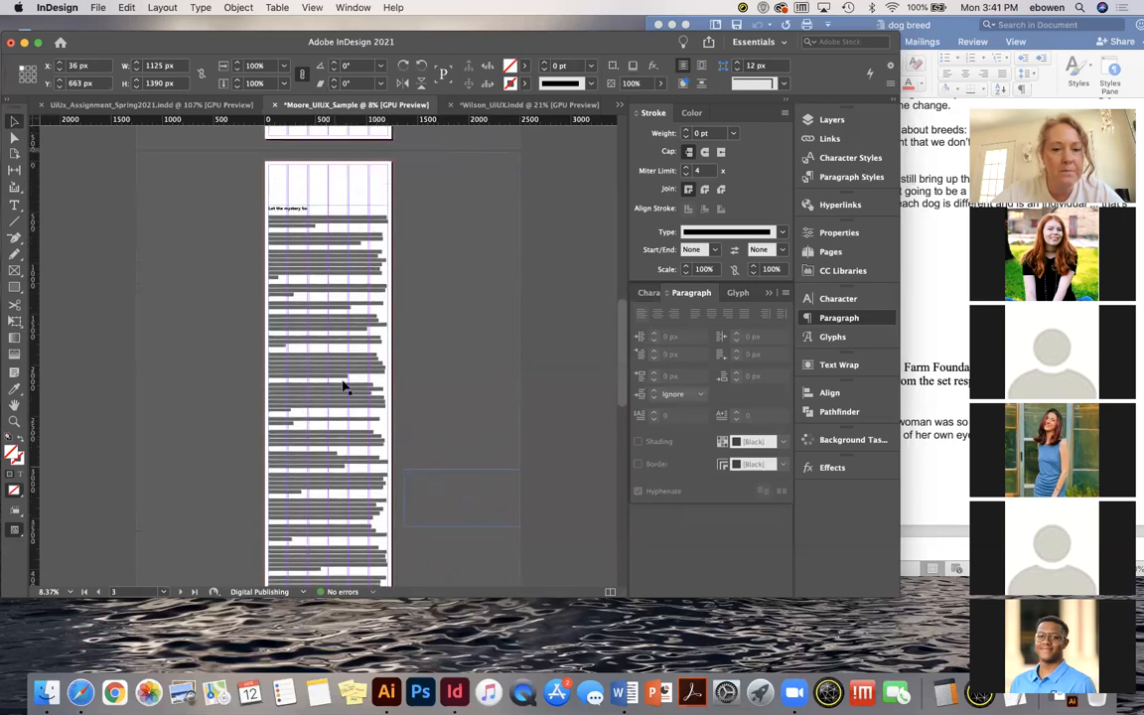
pyautogui.scroll(5, 331, 531)
pyautogui.scroll(-2, 331, 530)
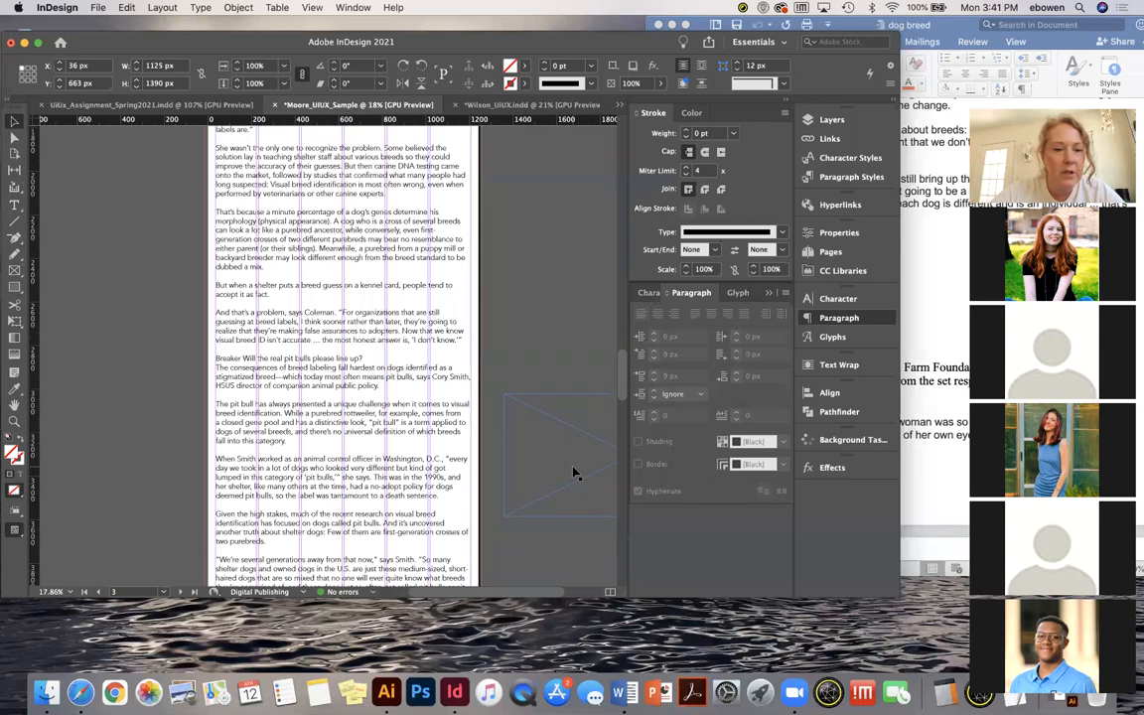
pyautogui.scroll(8, 339, 425)
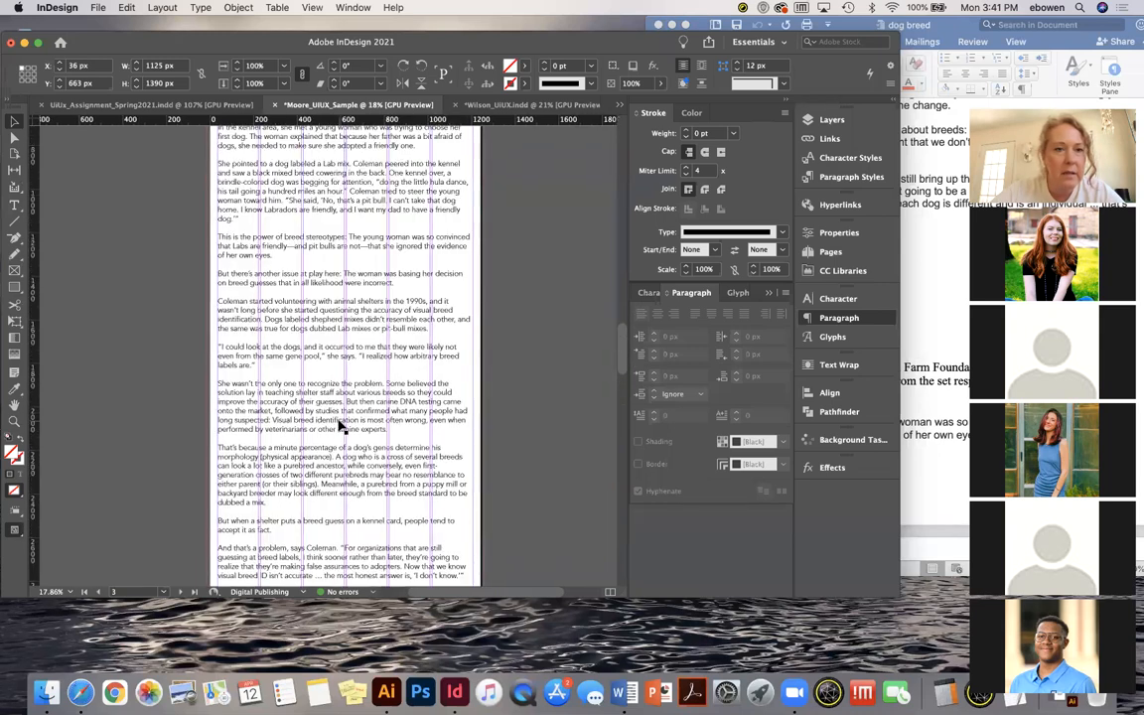
pyautogui.scroll(-5, 339, 425)
pyautogui.scroll(15, 339, 425)
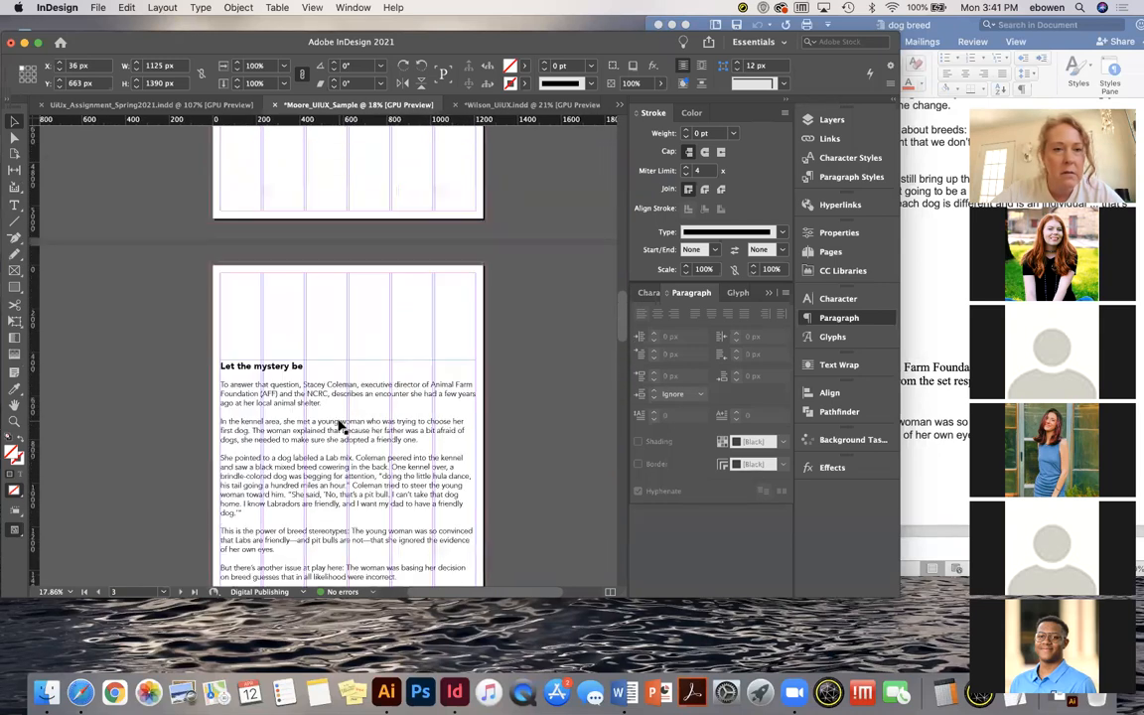
pyautogui.scroll(6, 339, 425)
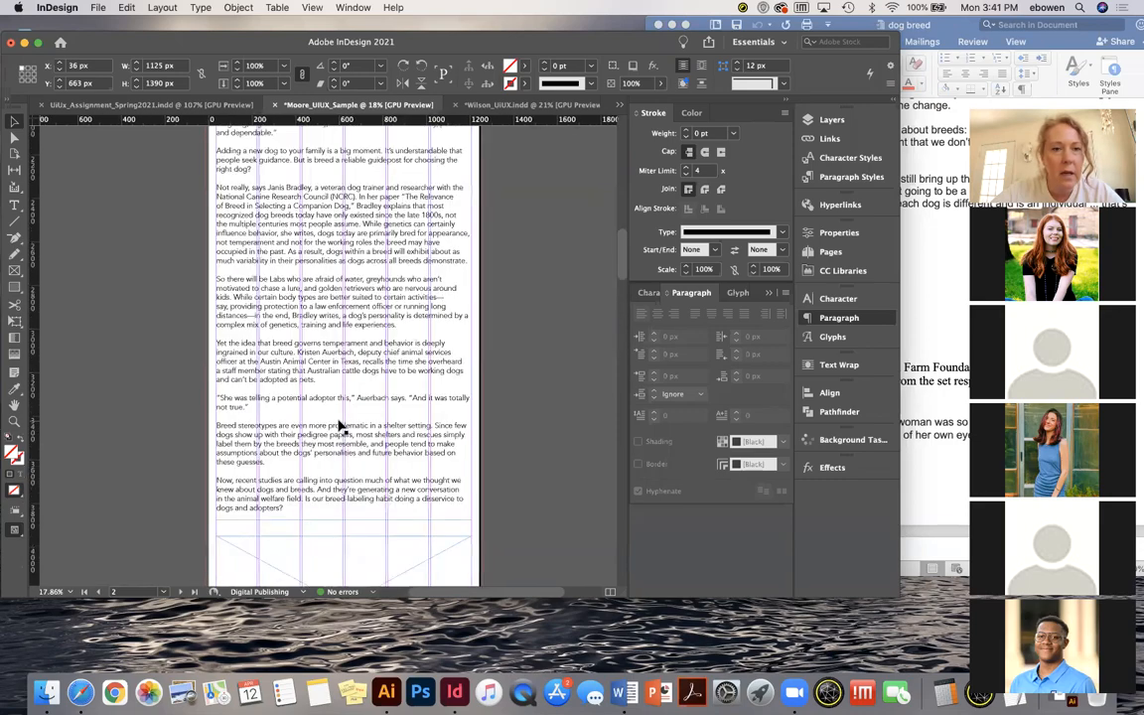
pyautogui.scroll(-8, 339, 425)
pyautogui.scroll(-20, 339, 425)
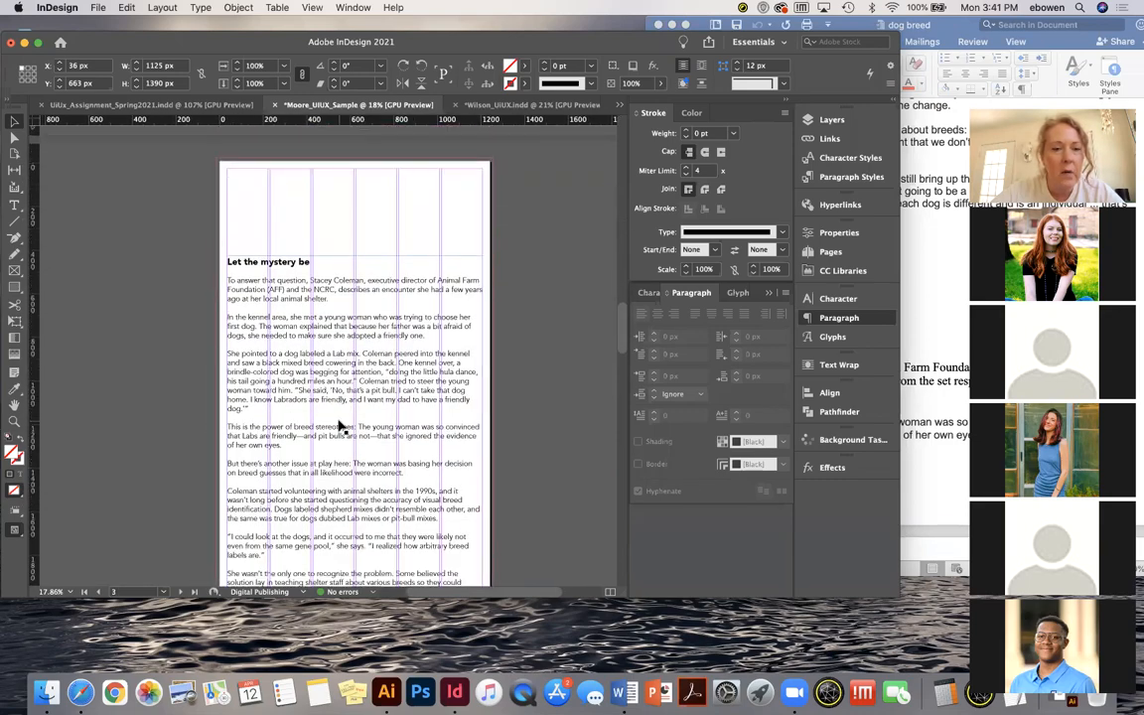
pyautogui.scroll(-4, 338, 425)
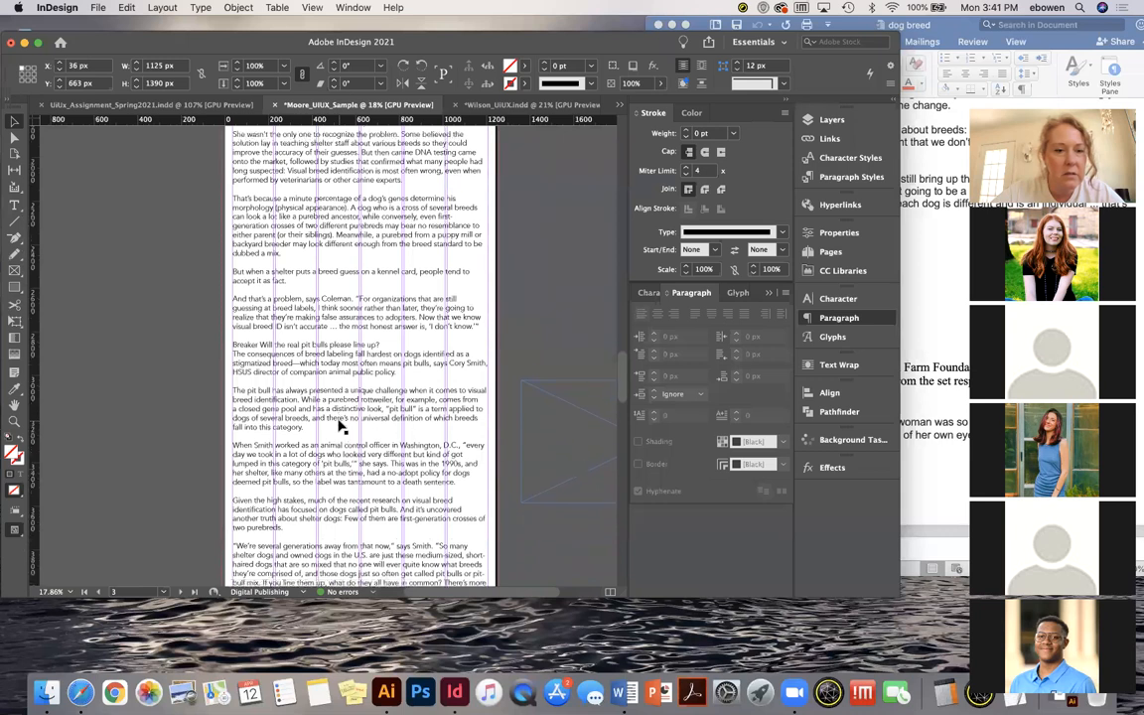
# Remove the word "Breaker" before "Will the real pit bulls please line up?" and enlarge the subhead in Avenir Black
pyautogui.click(259, 331)
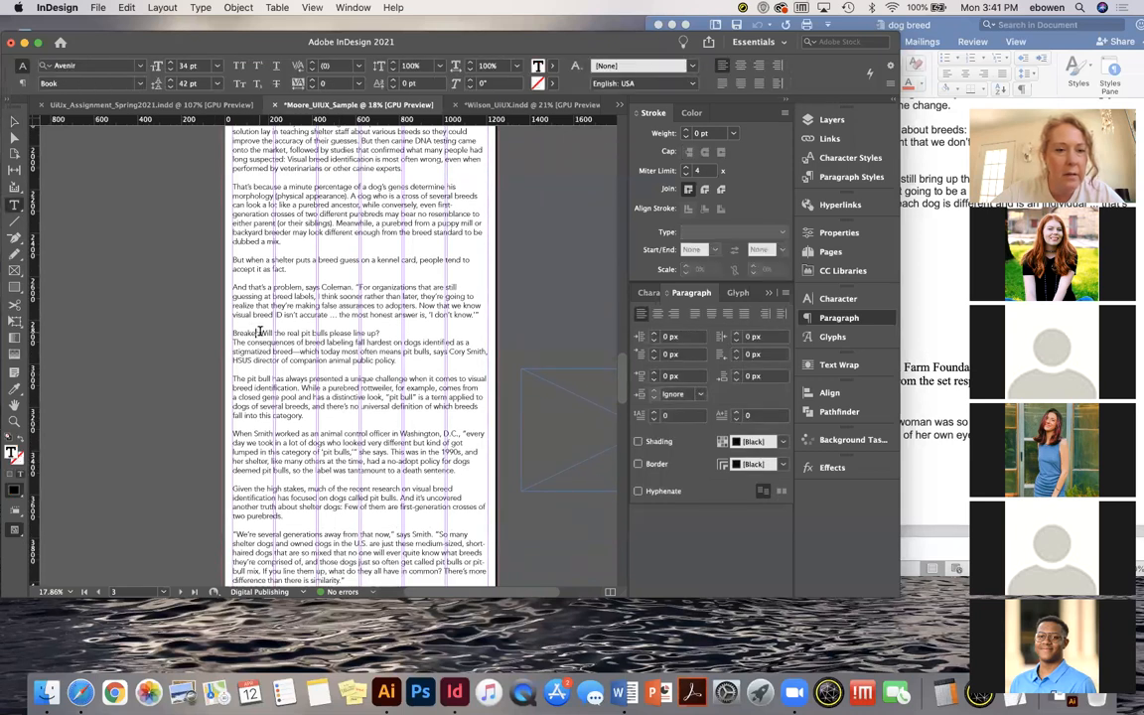
pyautogui.press('BackSpace')
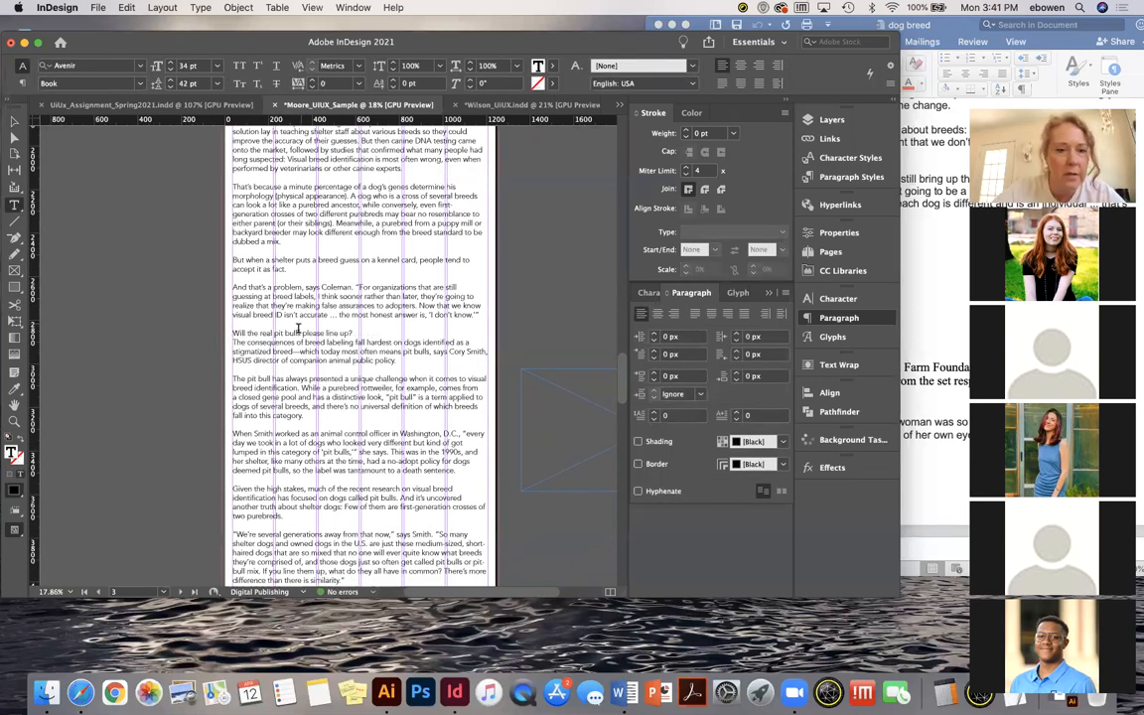
pyautogui.tripleClick(294, 334)
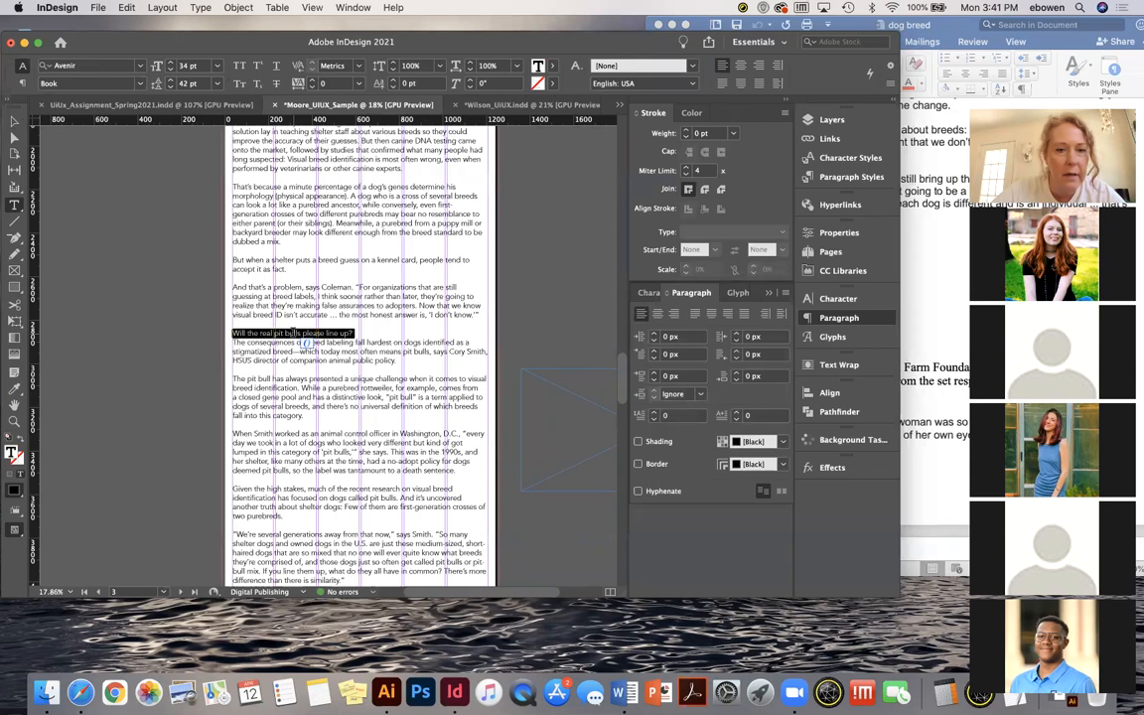
pyautogui.click(135, 84)
pyautogui.click(68, 212)
pyautogui.click(153, 61)
pyautogui.click(154, 61)
pyautogui.click(154, 61)
# Check the type size of "Let the mystery be" and match the "Will the real pit bulls please line up?" subhead at 42 pt
pyautogui.scroll(3, 293, 308)
pyautogui.scroll(9, 294, 309)
pyautogui.click(270, 282)
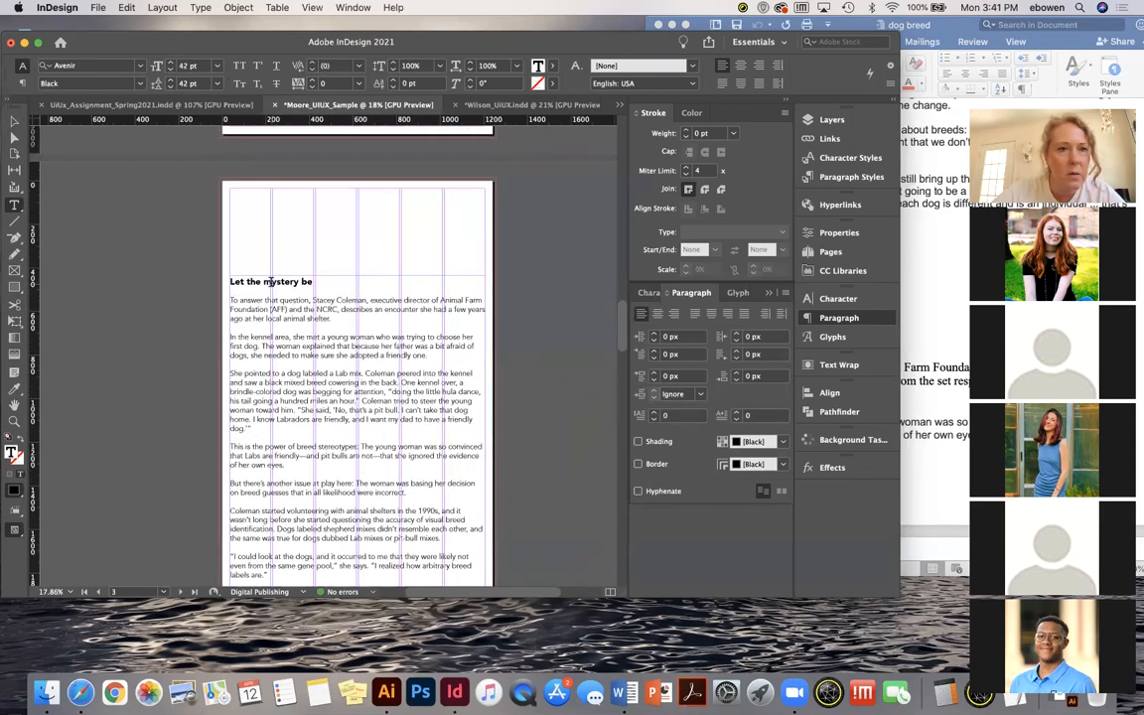
pyautogui.scroll(-10, 212, 499)
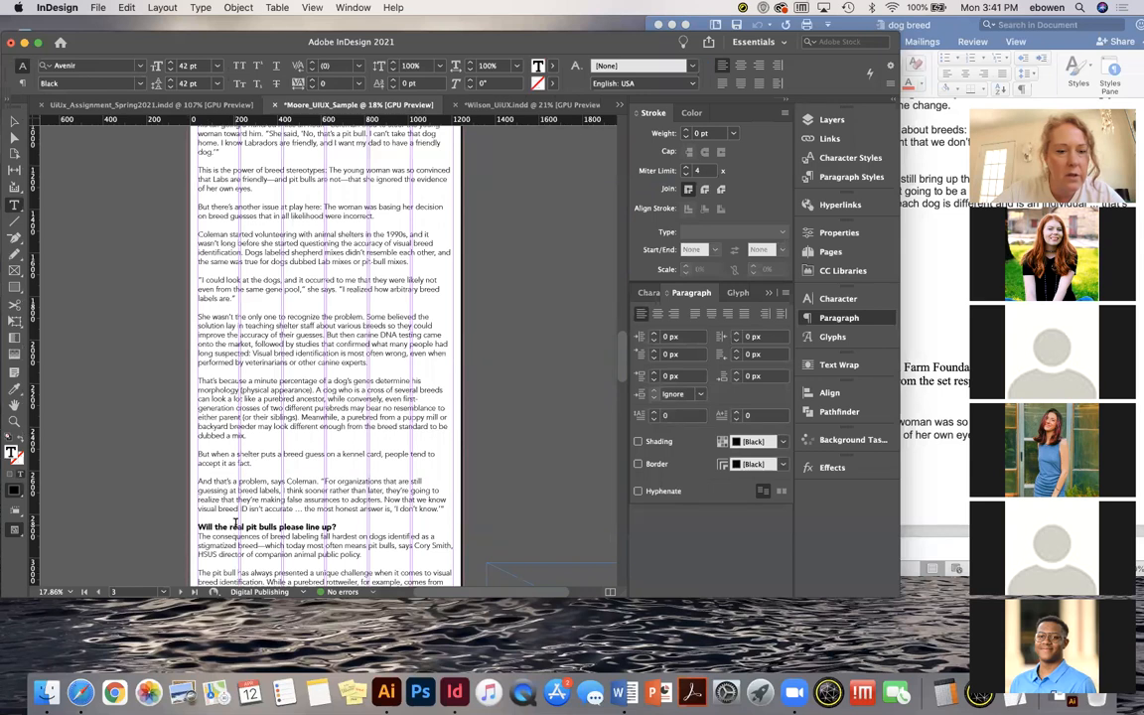
pyautogui.tripleClick(237, 526)
pyautogui.click(157, 63)
pyautogui.click(157, 62)
pyautogui.click(157, 63)
# Add a blank line below the "Will the real pit bulls please line up?" subhead, matching the spacing under "Let the mystery be"
pyautogui.scroll(5, 216, 236)
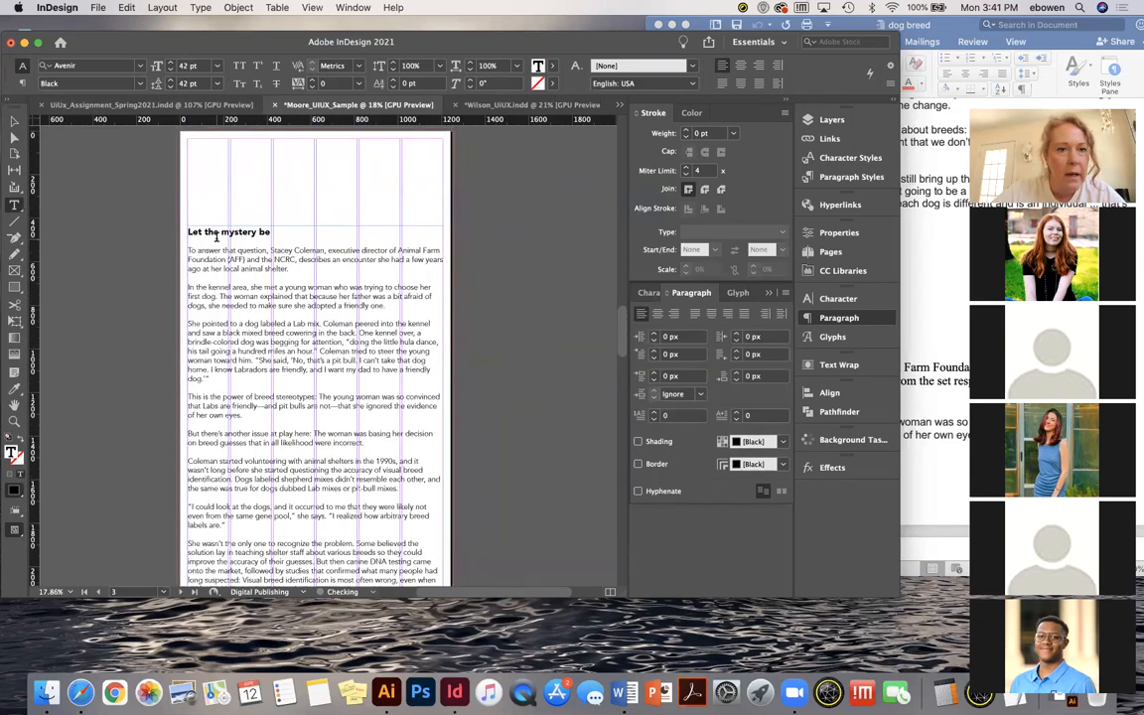
pyautogui.click(223, 273)
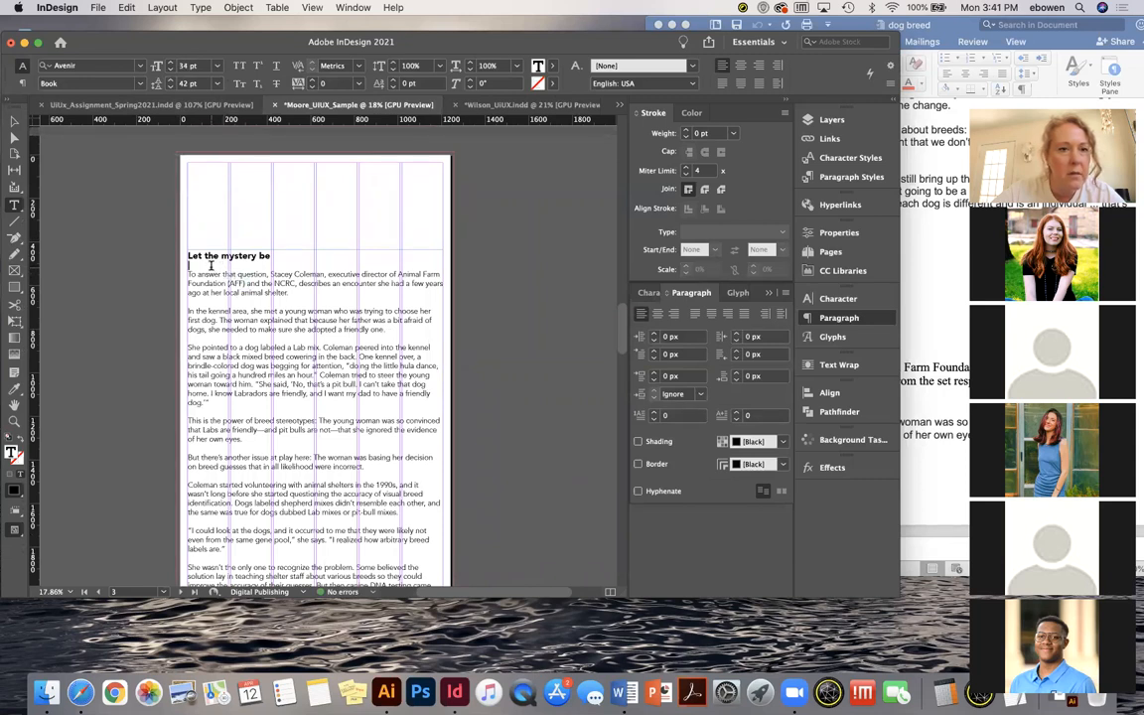
pyautogui.scroll(-8, 199, 266)
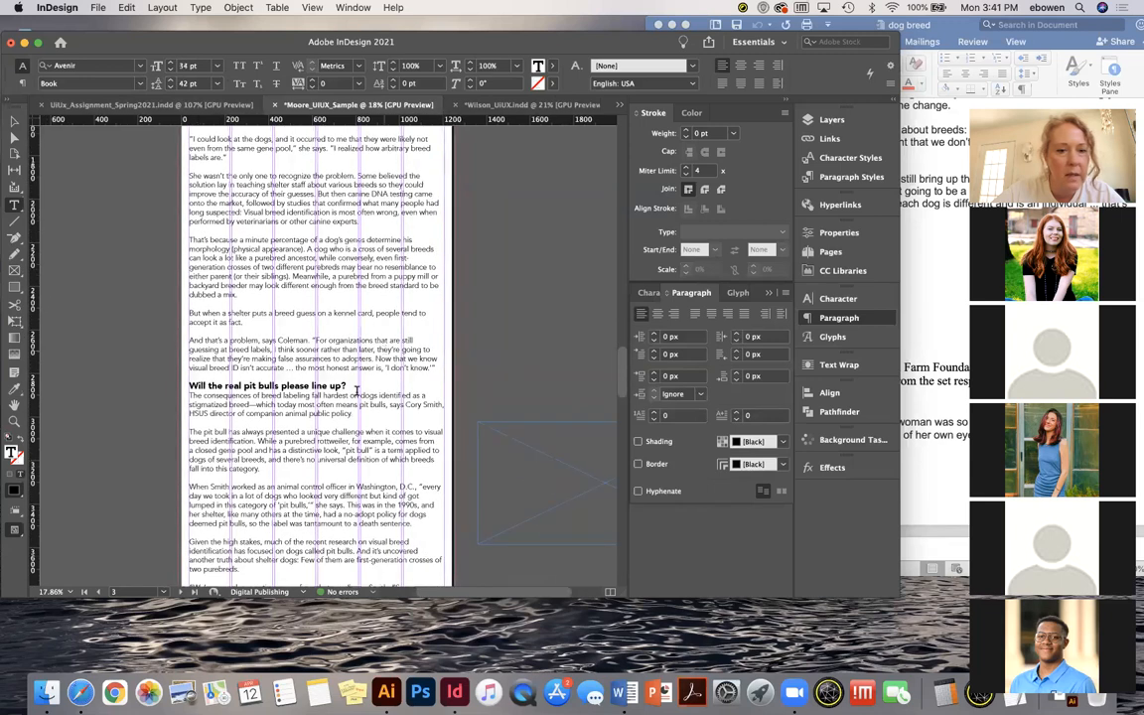
pyautogui.click(349, 385)
pyautogui.press('Return')
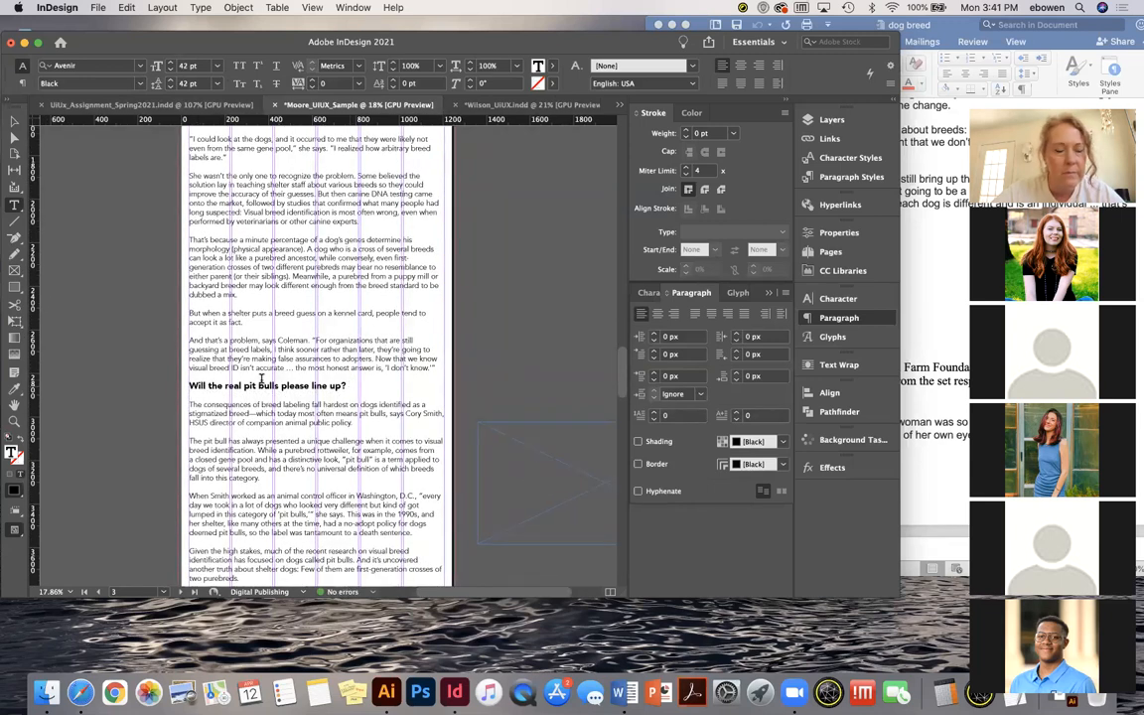
# Tighten the leading of the blank line under "Will the real pit bulls please line up?" to 38 pt and match it under "Let the mystery be"
pyautogui.doubleClick(198, 392)
pyautogui.click(170, 88)
pyautogui.click(170, 88)
pyautogui.click(170, 87)
pyautogui.click(170, 87)
pyautogui.scroll(10, 228, 344)
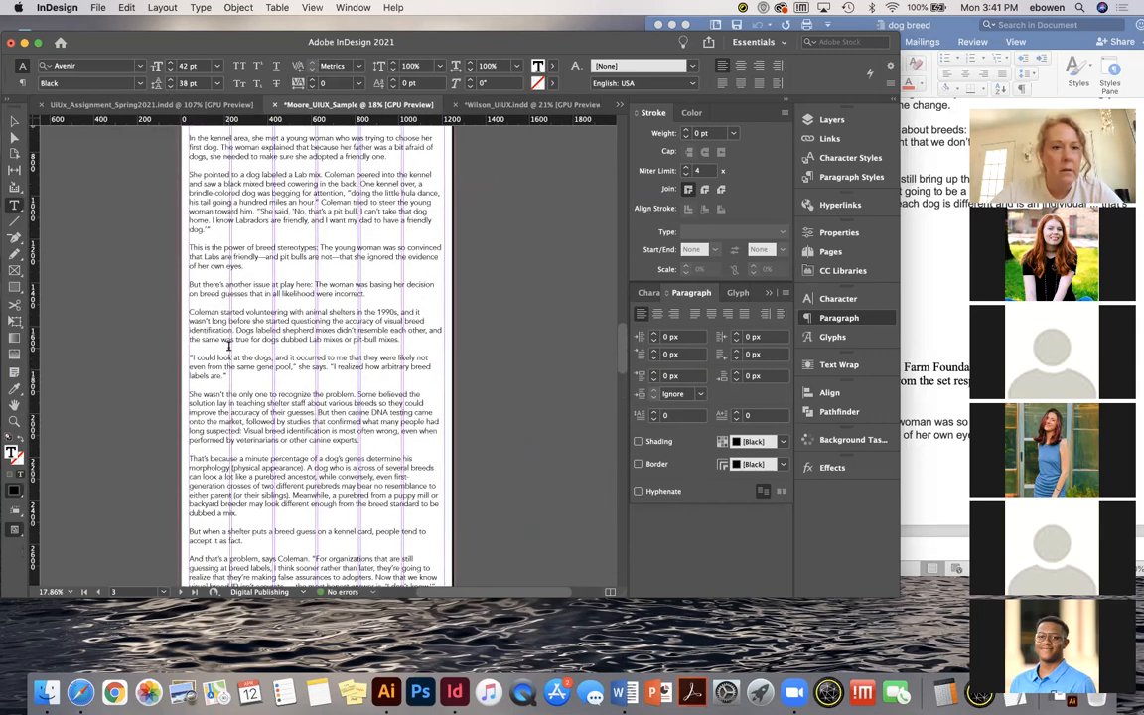
pyautogui.click(170, 87)
pyautogui.click(169, 87)
pyautogui.click(170, 88)
pyautogui.click(170, 87)
pyautogui.click(297, 282)
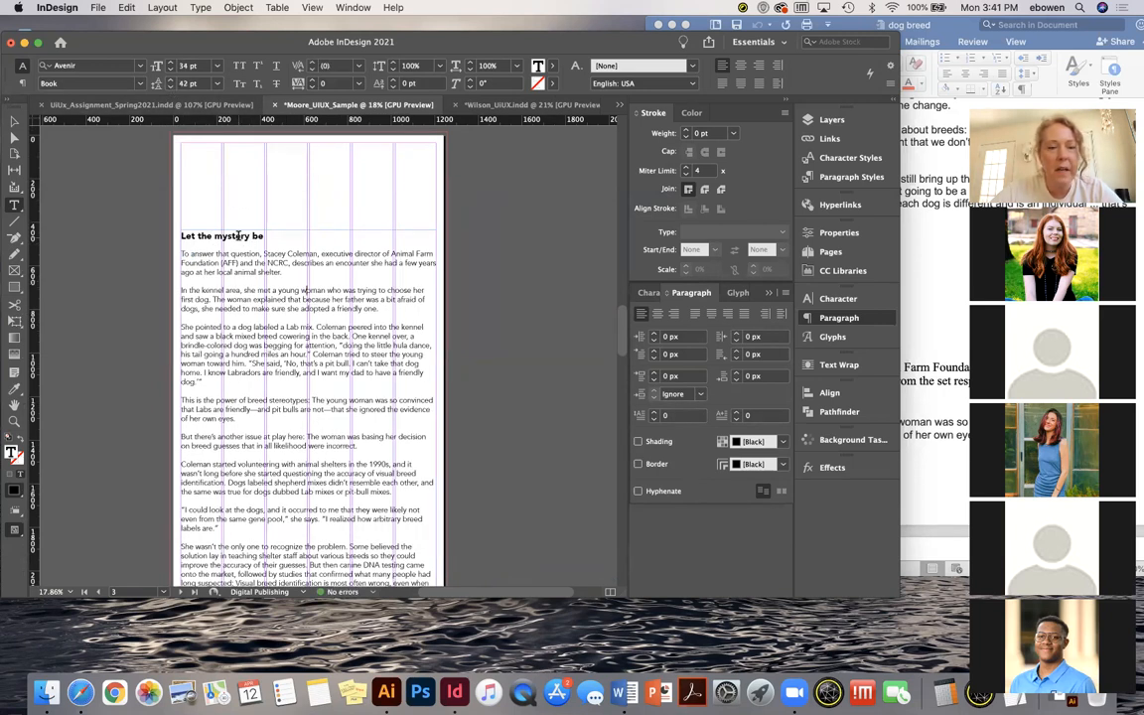
# Move the empty picture frame from the pasteboard onto the page 3 article text at X 36 px, Y 2246 px
pyautogui.scroll(-10, 218, 526)
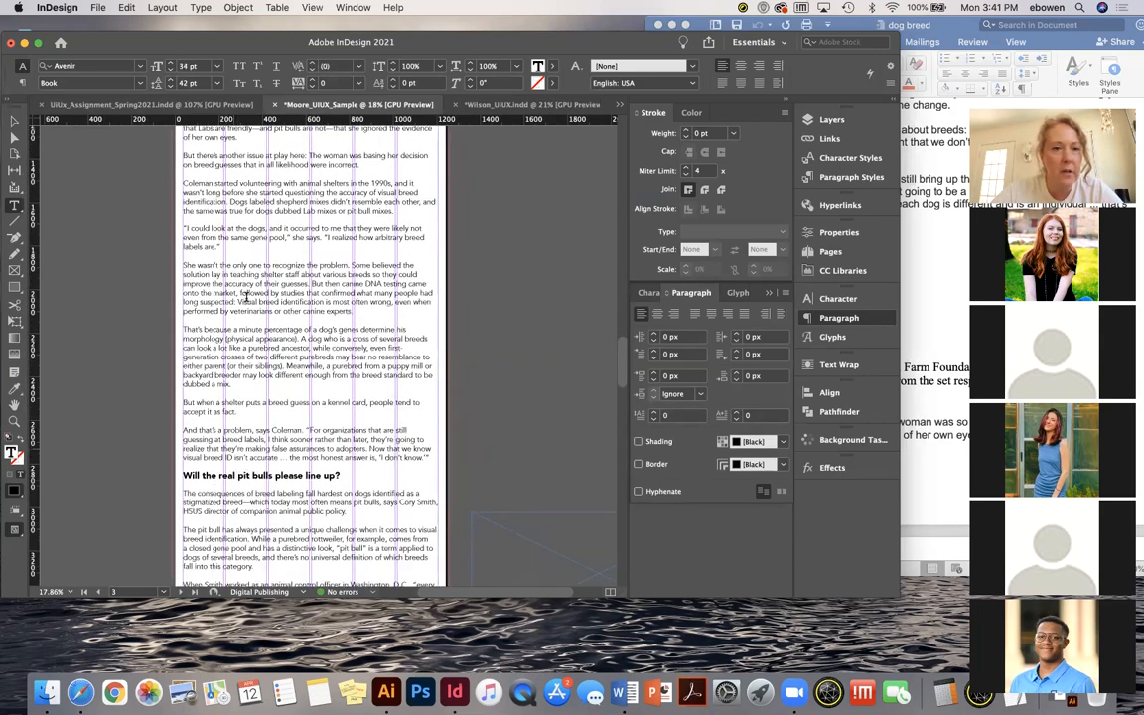
pyautogui.scroll(5, 250, 291)
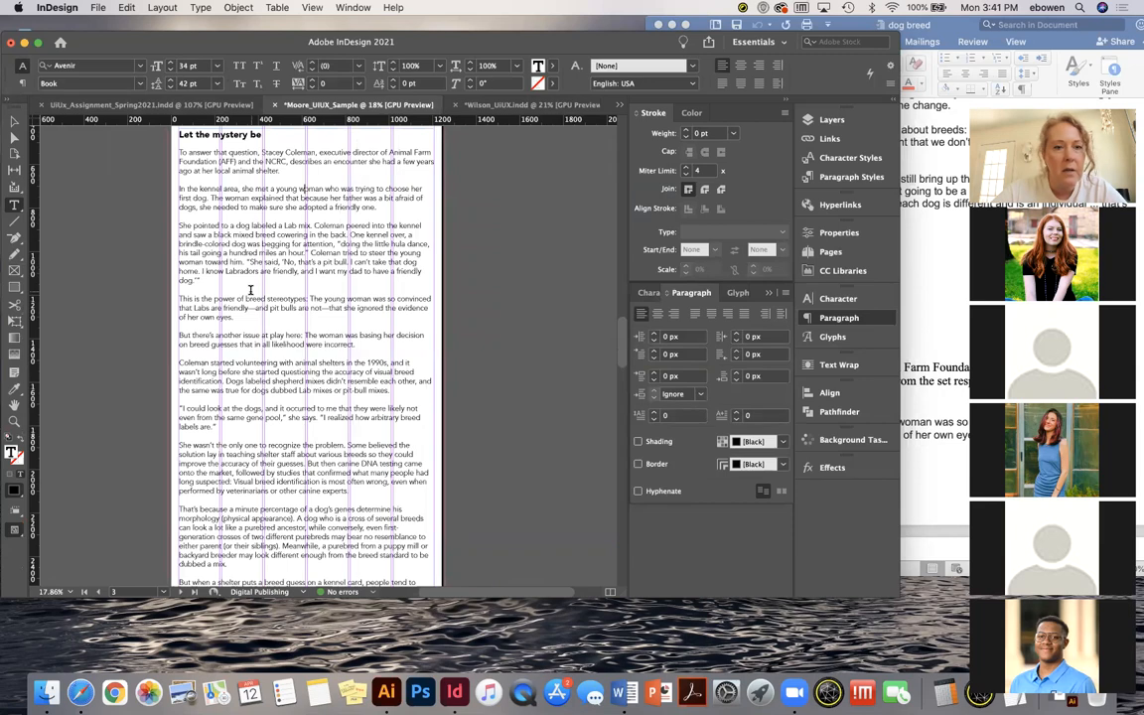
pyautogui.scroll(-3, 250, 290)
pyautogui.scroll(3, 495, 526)
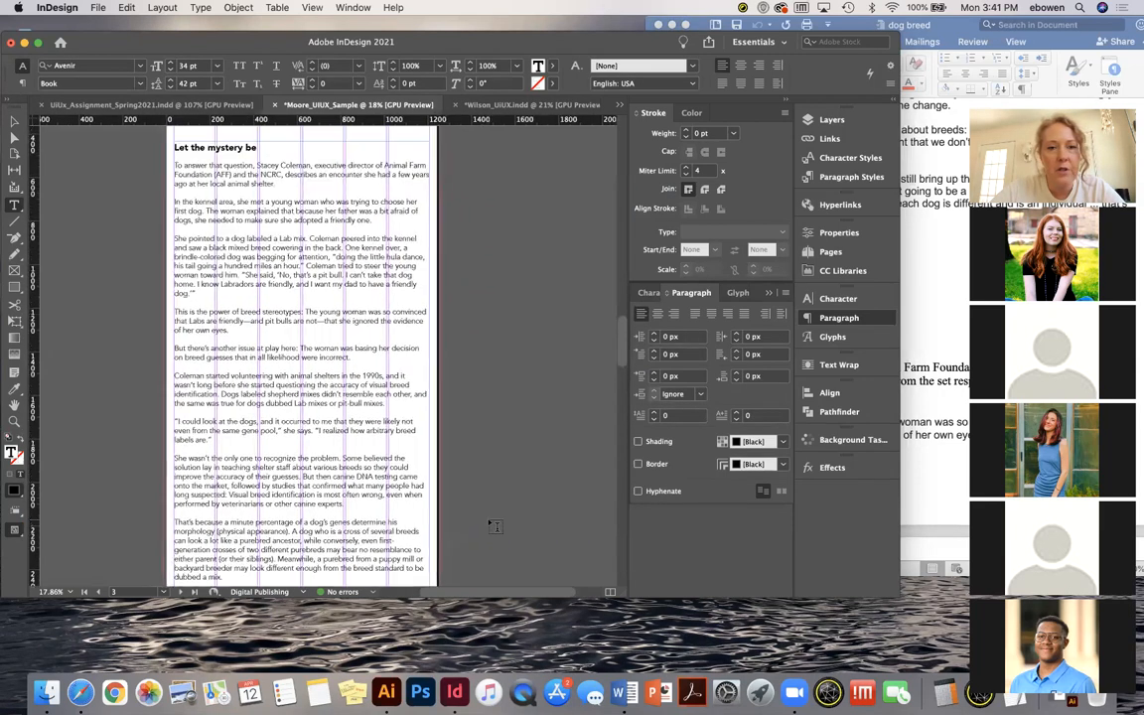
pyautogui.scroll(-3, 275, 417)
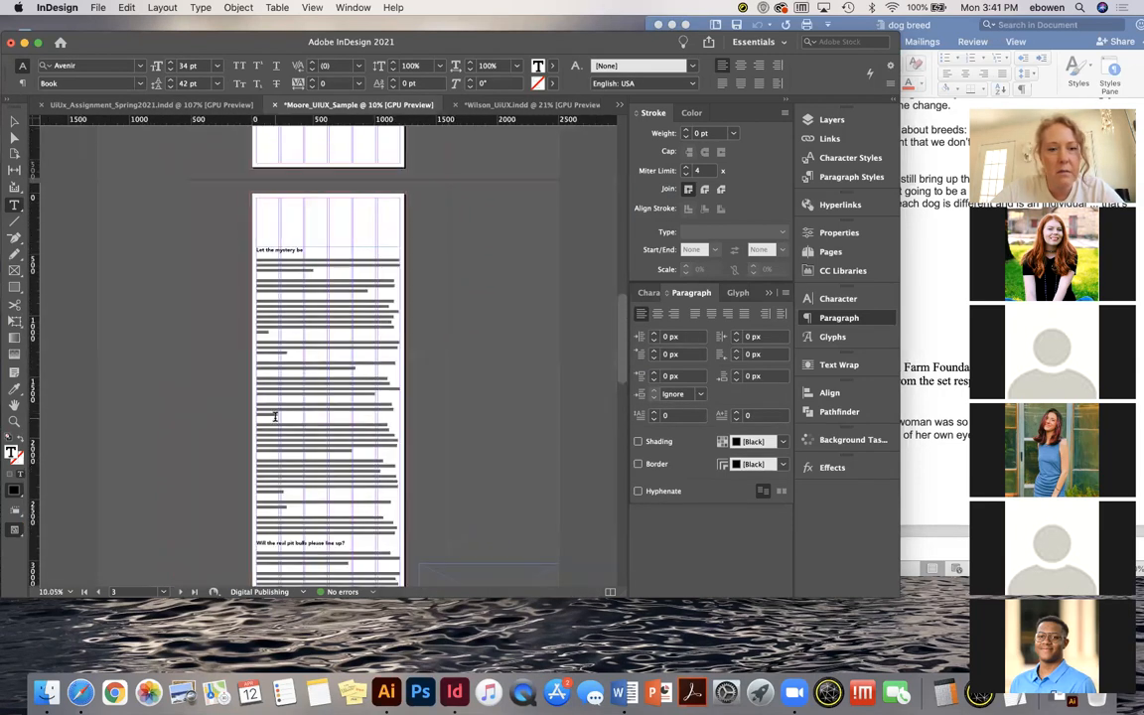
pyautogui.click(489, 529)
pyautogui.press('v')
pyautogui.moveTo(477, 566); pyautogui.dragTo(317, 479)
pyautogui.scroll(2, 317, 480)
pyautogui.scroll(1, 318, 480)
pyautogui.scroll(-4, 318, 480)
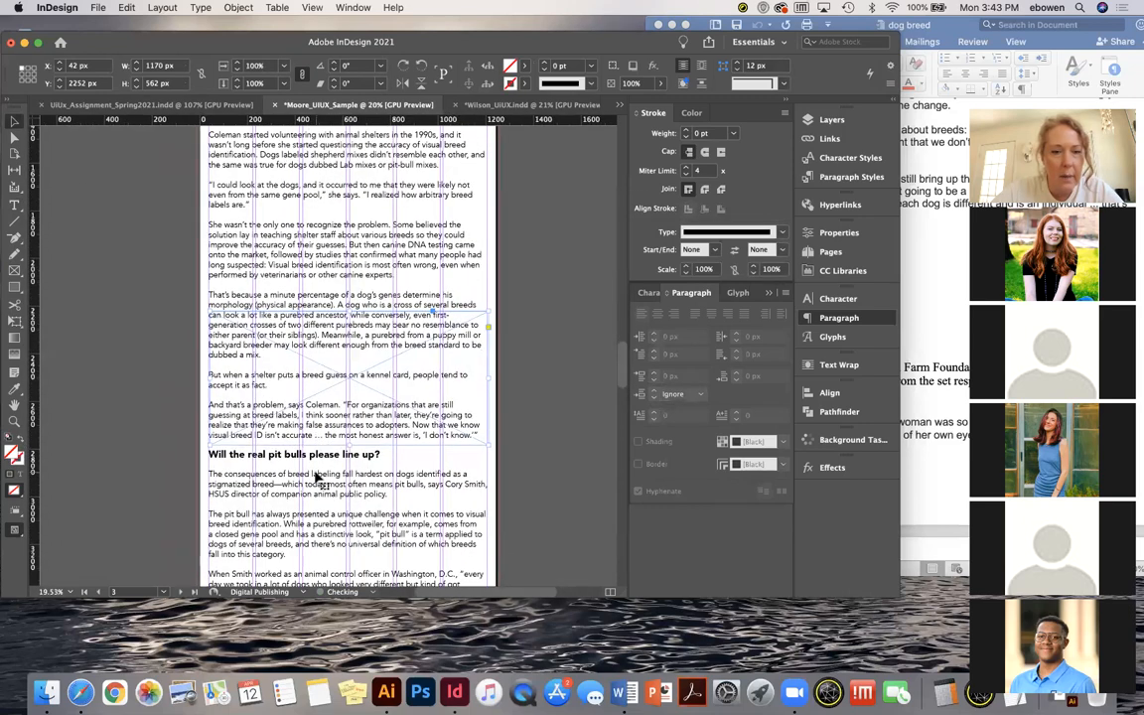
pyautogui.moveTo(349, 370); pyautogui.dragTo(347, 367)
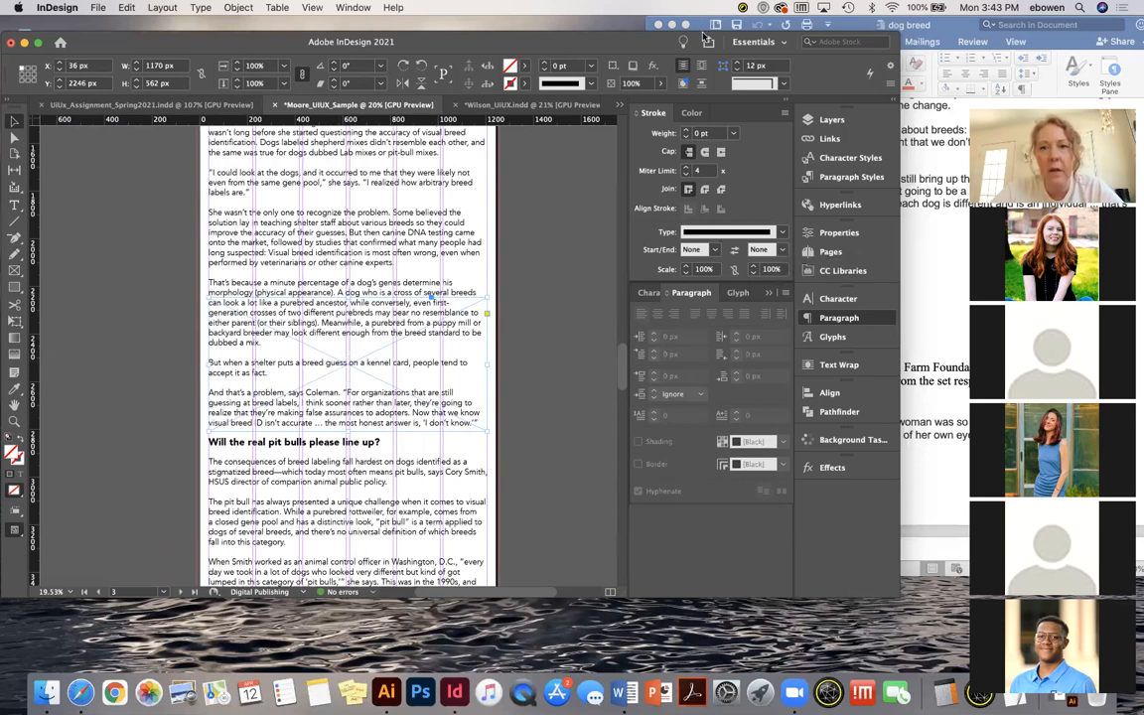
# Make the article text wrap around the picture frame's bounding box
pyautogui.click(355, 6)
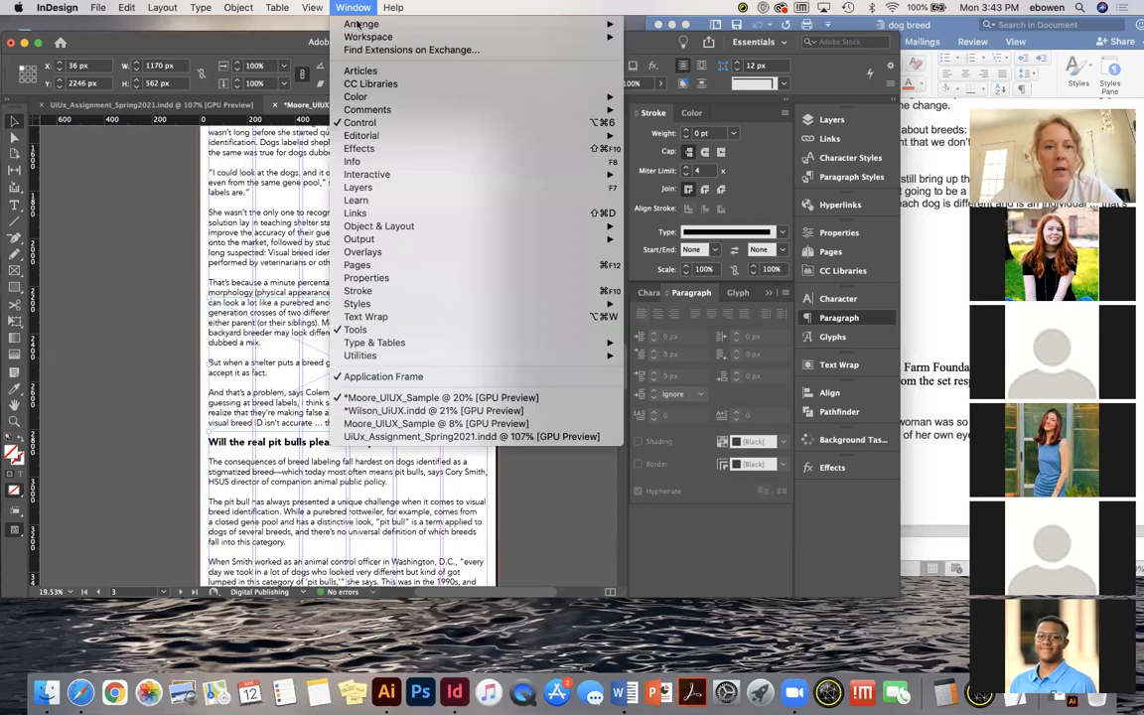
pyautogui.click(369, 318)
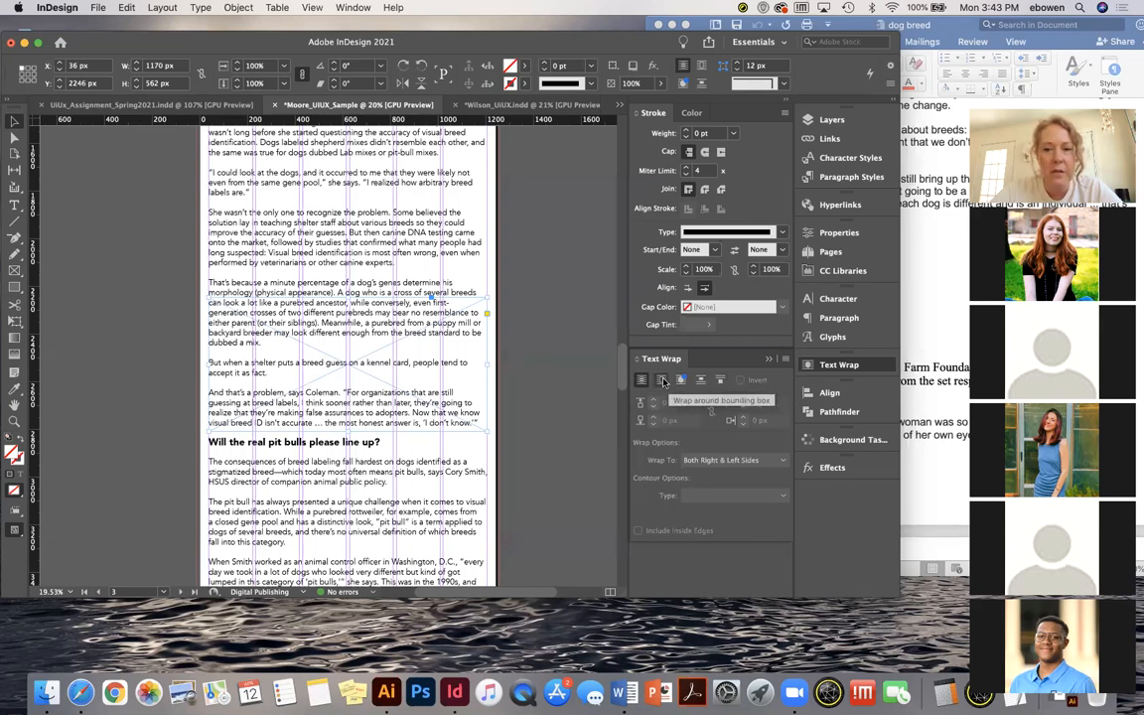
pyautogui.click(664, 381)
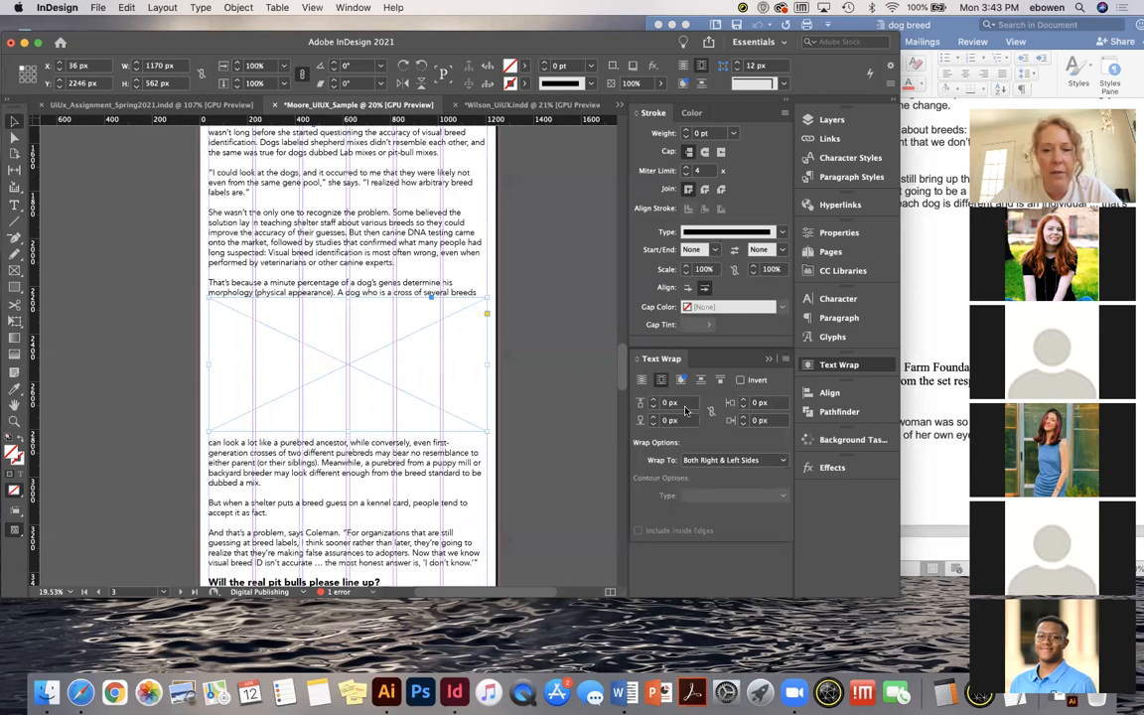
# Link the picture frame's four text wrap offsets and set them all to 42 px
pyautogui.click(653, 400)
pyautogui.click(654, 400)
pyautogui.click(653, 401)
pyautogui.click(711, 411)
pyautogui.click(652, 400)
pyautogui.click(653, 400)
pyautogui.click(652, 400)
pyautogui.click(653, 400)
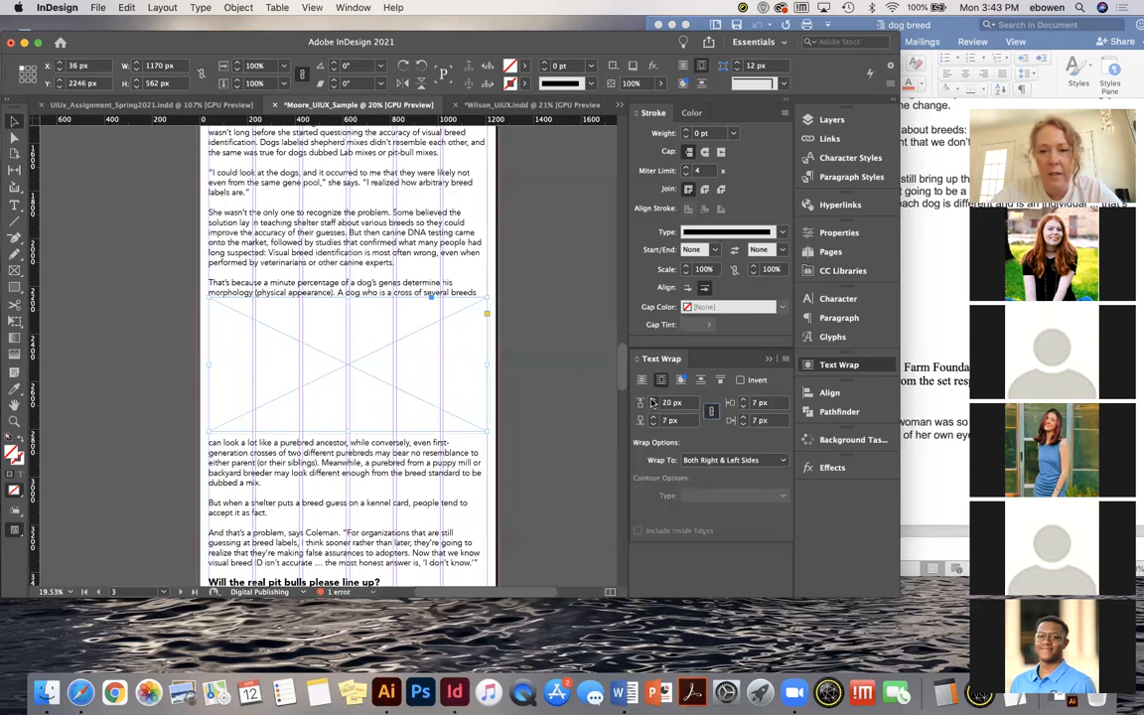
pyautogui.click(652, 401)
pyautogui.click(653, 401)
pyautogui.click(653, 401)
pyautogui.click(653, 401)
pyautogui.click(653, 401)
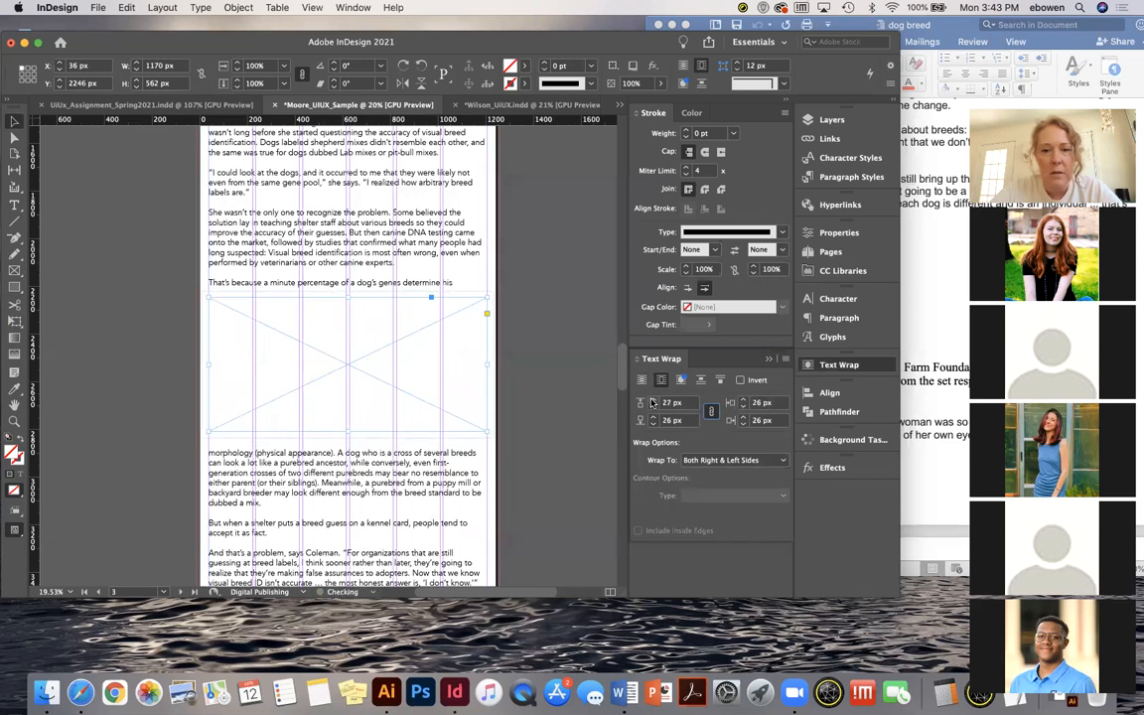
pyautogui.click(653, 401)
pyautogui.click(653, 401)
pyautogui.click(652, 401)
pyautogui.click(653, 402)
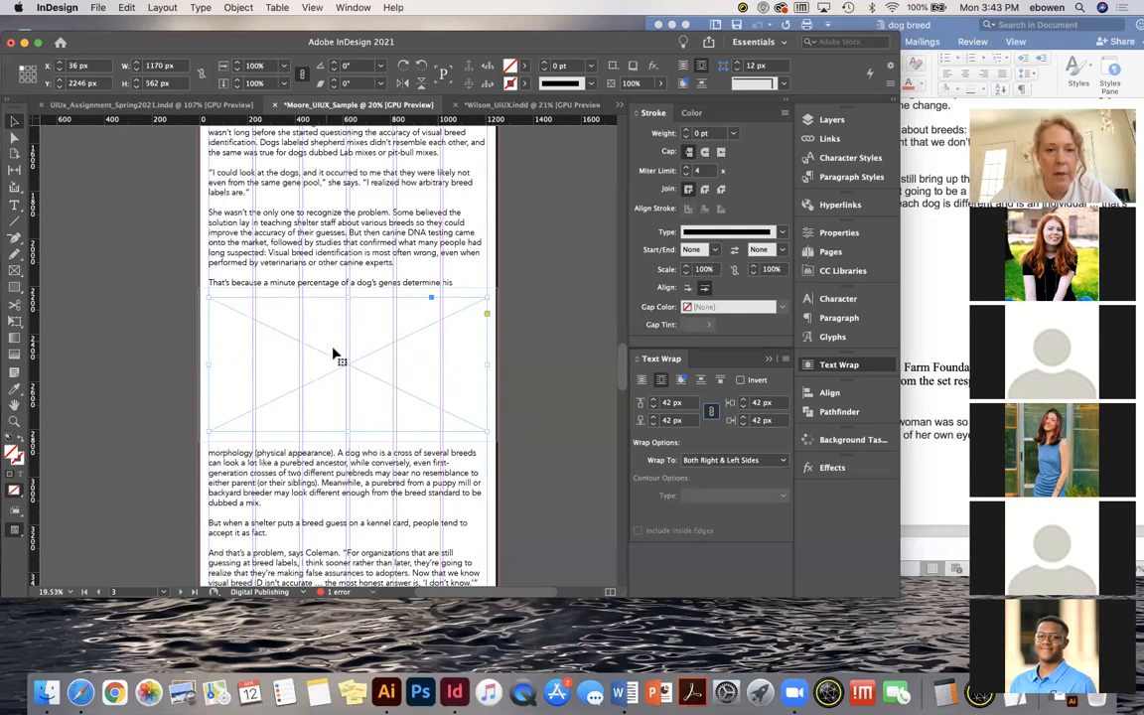
# Move the picture frame above the "Will the real pit bulls please line up?" subhead at Y 2877 px and set only its bottom wrap offset to 110 px
pyautogui.scroll(-5, 338, 360)
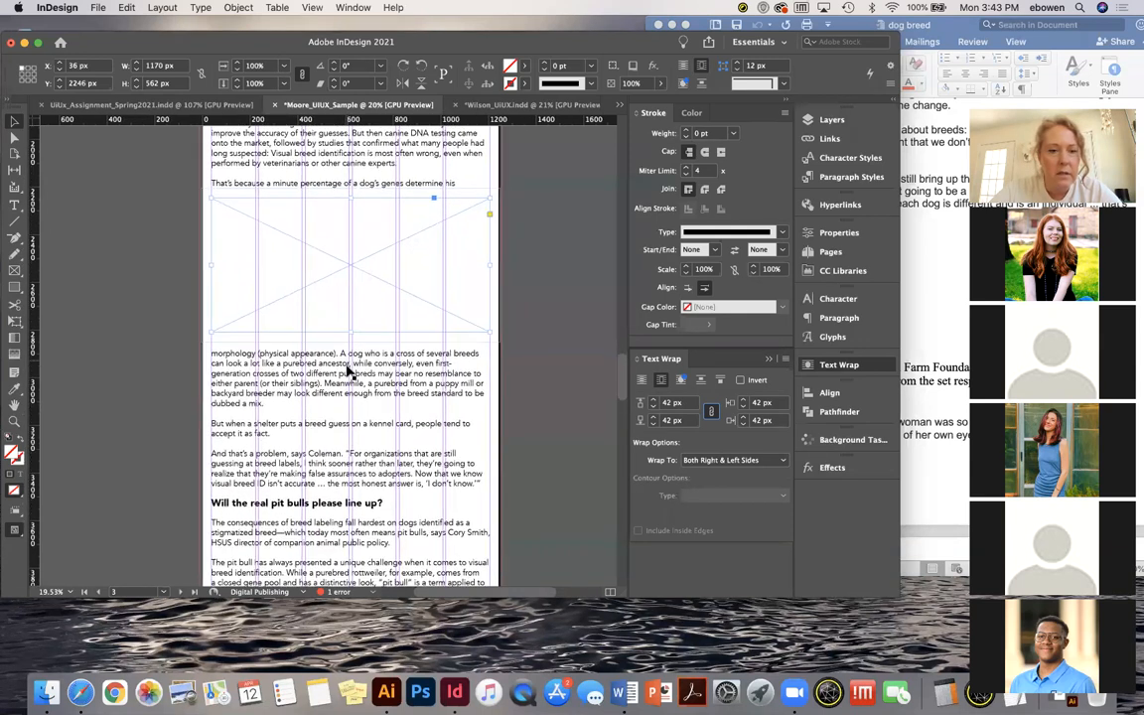
pyautogui.moveTo(349, 281); pyautogui.dragTo(354, 420)
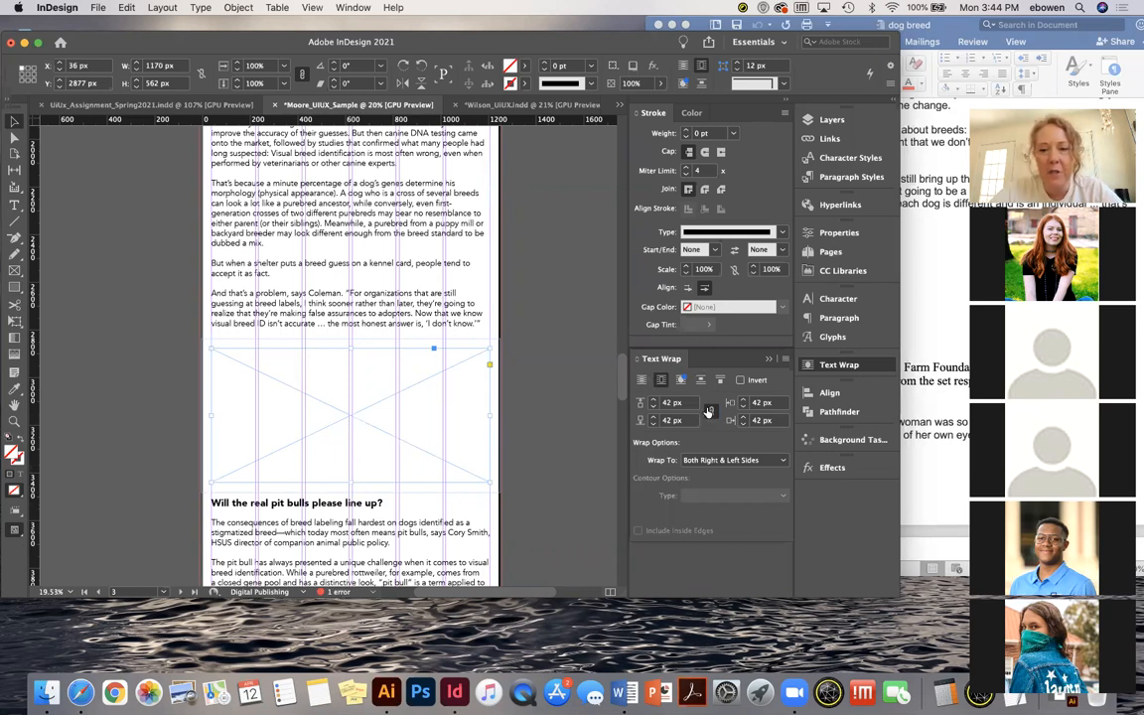
pyautogui.click(654, 421)
pyautogui.click(655, 420)
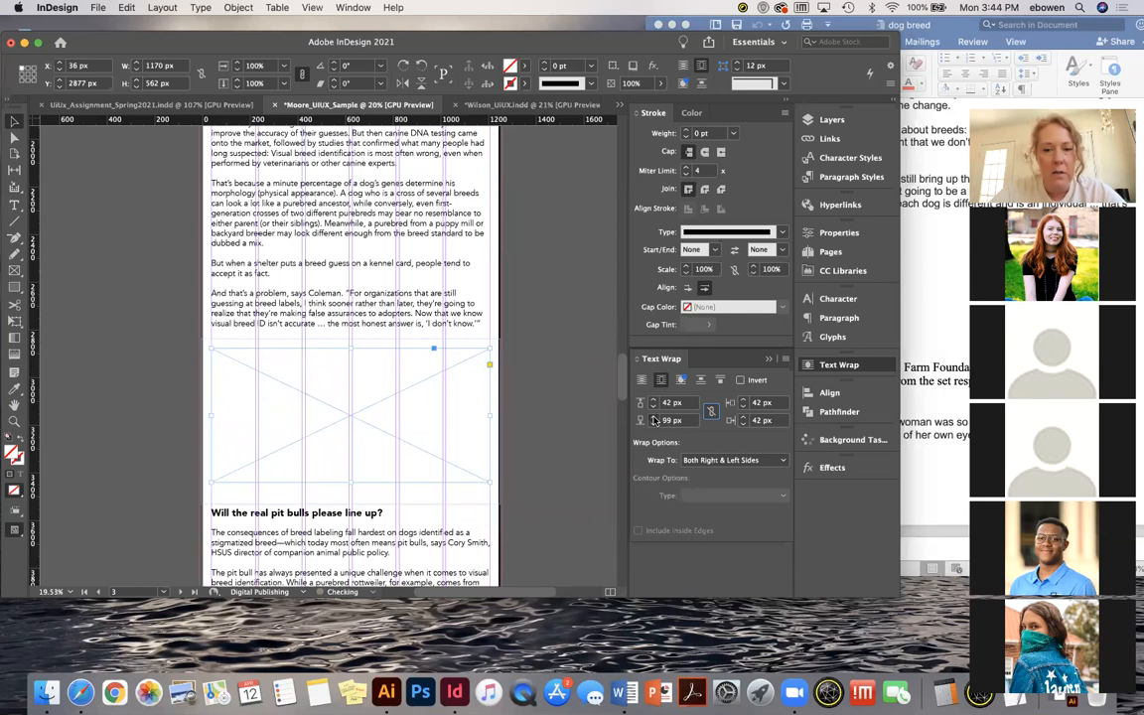
pyautogui.click(655, 420)
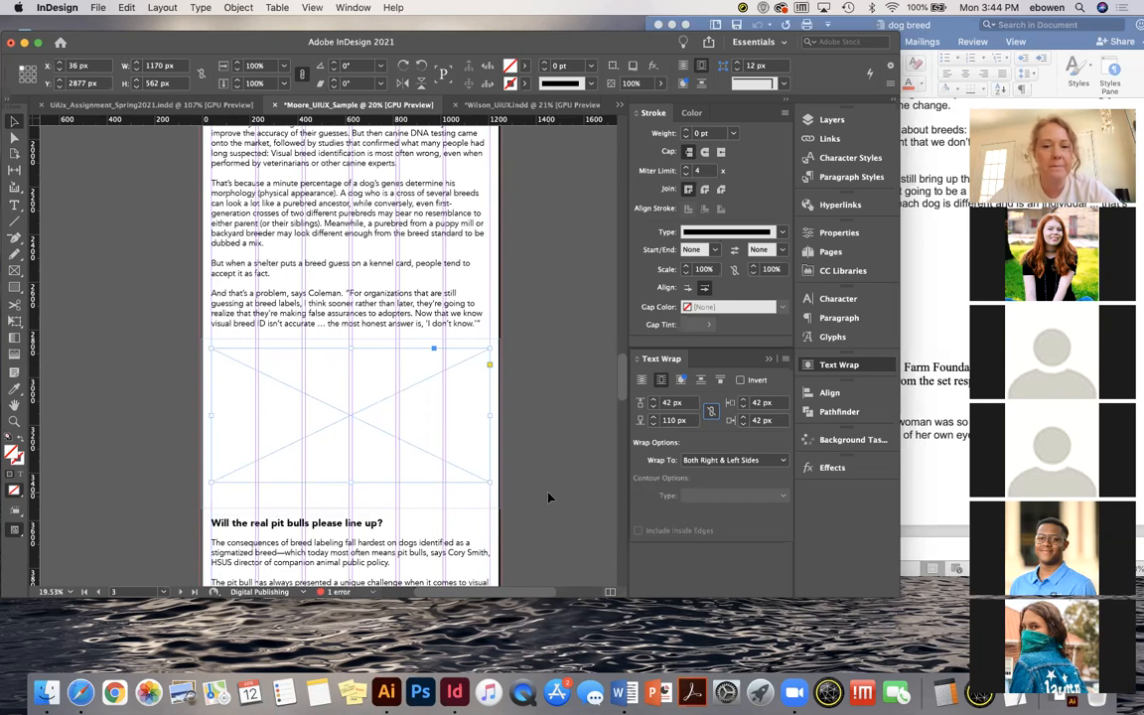
pyautogui.click(544, 429)
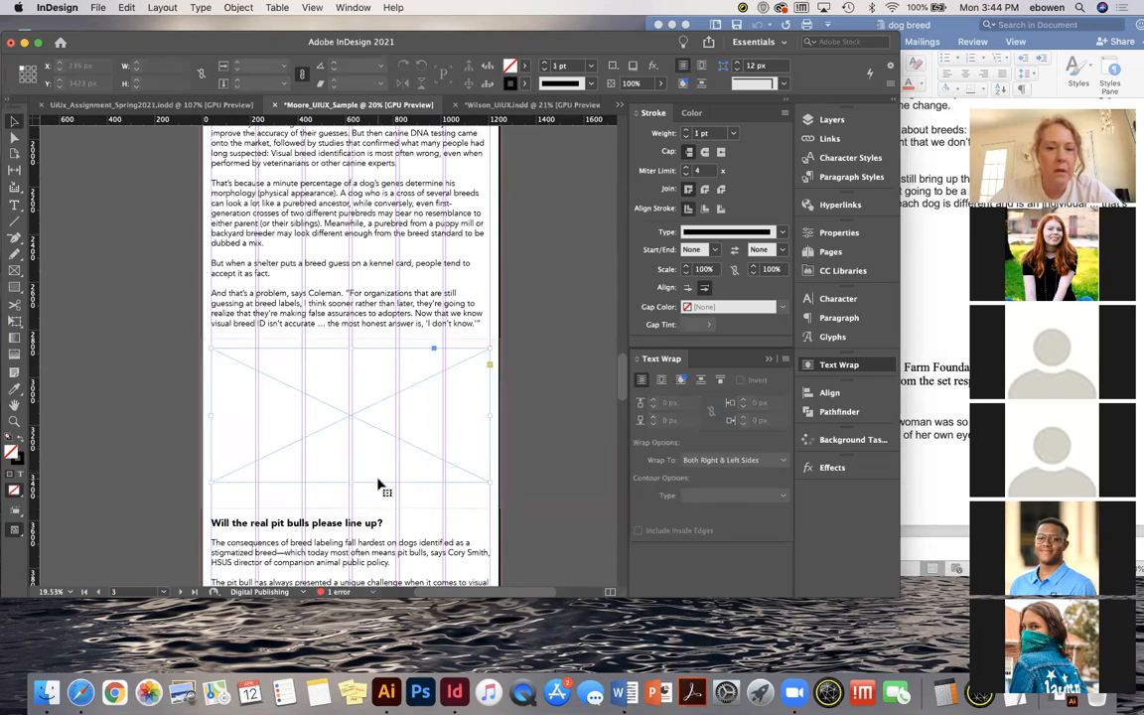
pyautogui.click(379, 486)
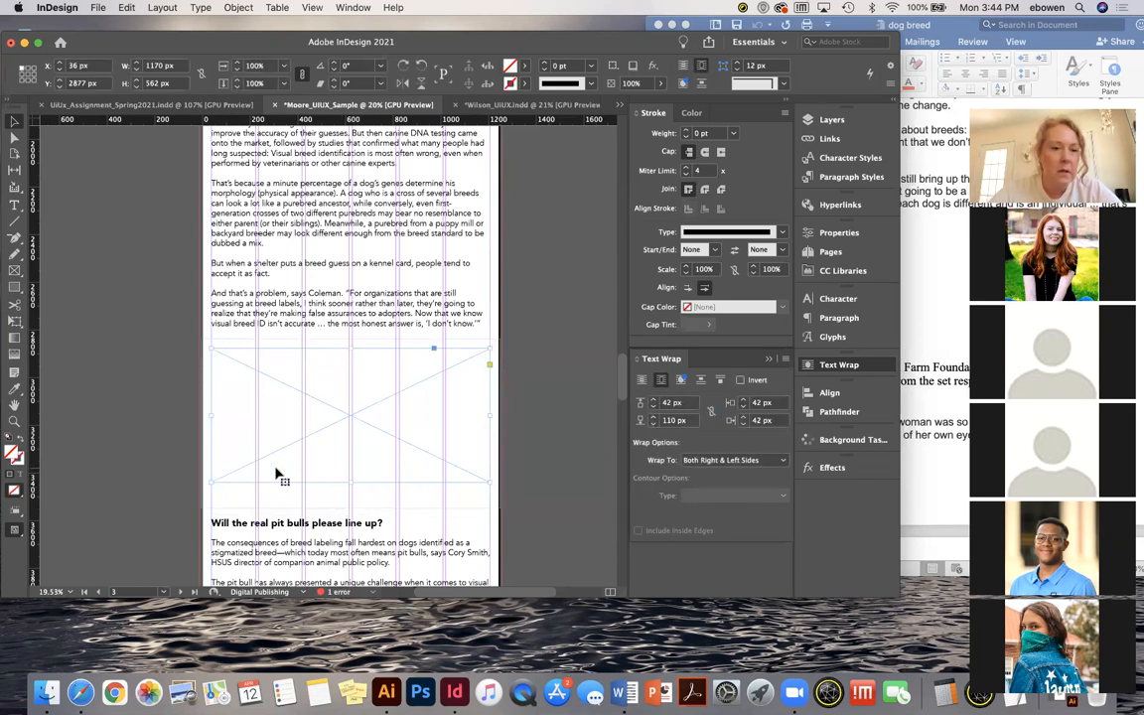
# Create a text frame about 725 px wide and 108 px tall beside the page, containing "Caption" at 28 pt
pyautogui.click(15, 205)
pyautogui.click(129, 274)
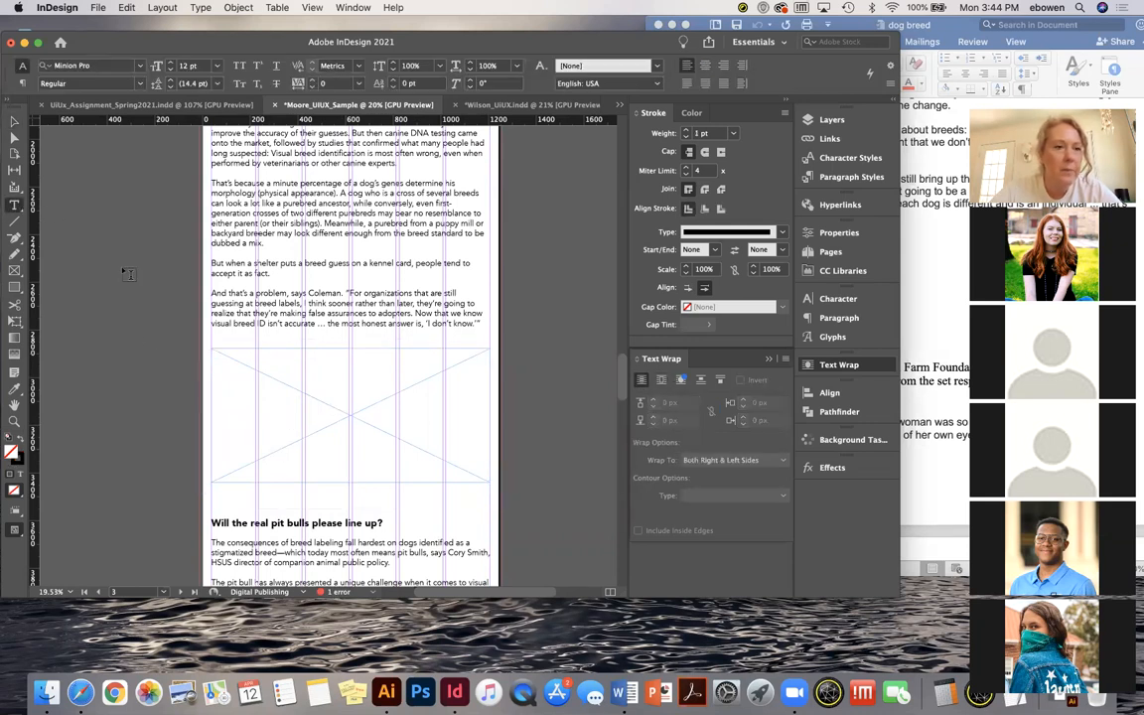
pyautogui.moveTo(78, 329); pyautogui.dragTo(232, 350)
pyautogui.write('Caption')
pyautogui.press('super+a')
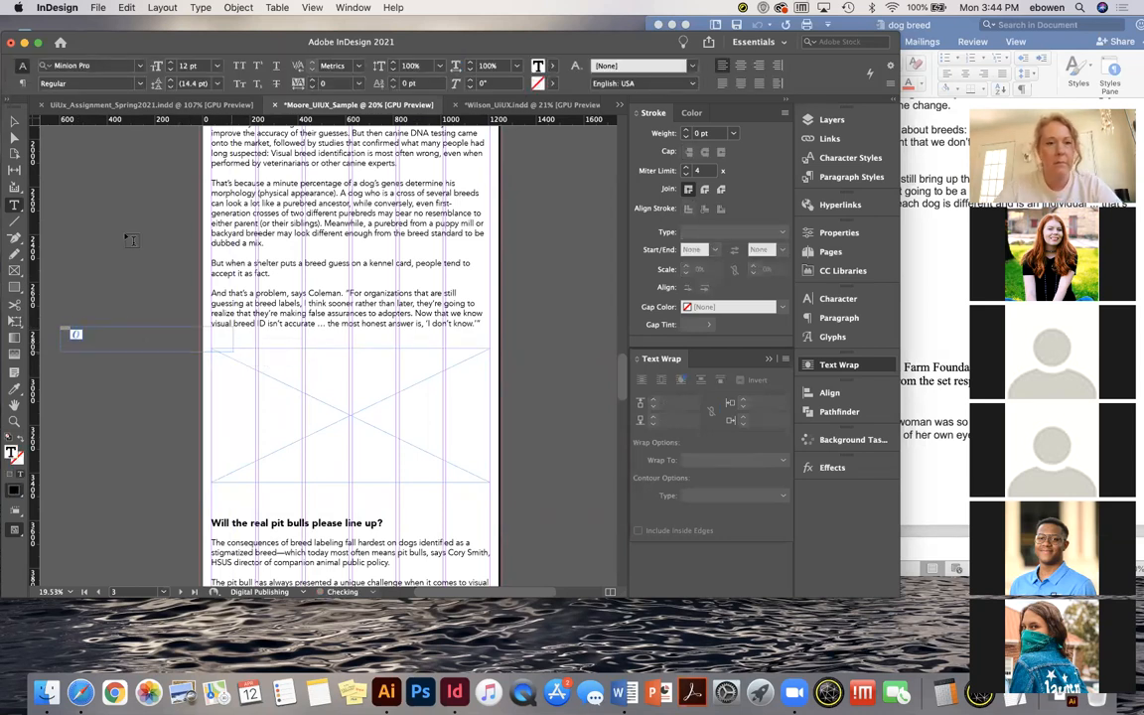
pyautogui.click(171, 63)
pyautogui.click(171, 64)
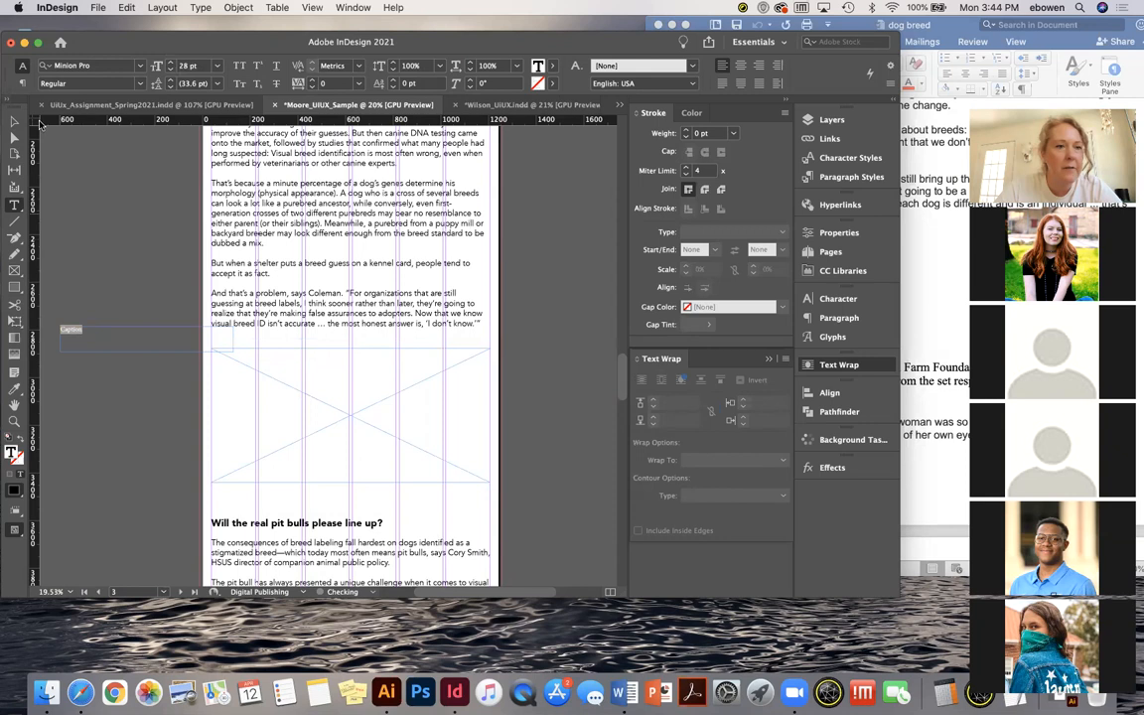
# Place the caption frame directly below the picture frame at X 36 px, Y 3456 px, and make it ignore text wrap
pyautogui.press('Escape')
pyautogui.moveTo(79, 334); pyautogui.dragTo(234, 497)
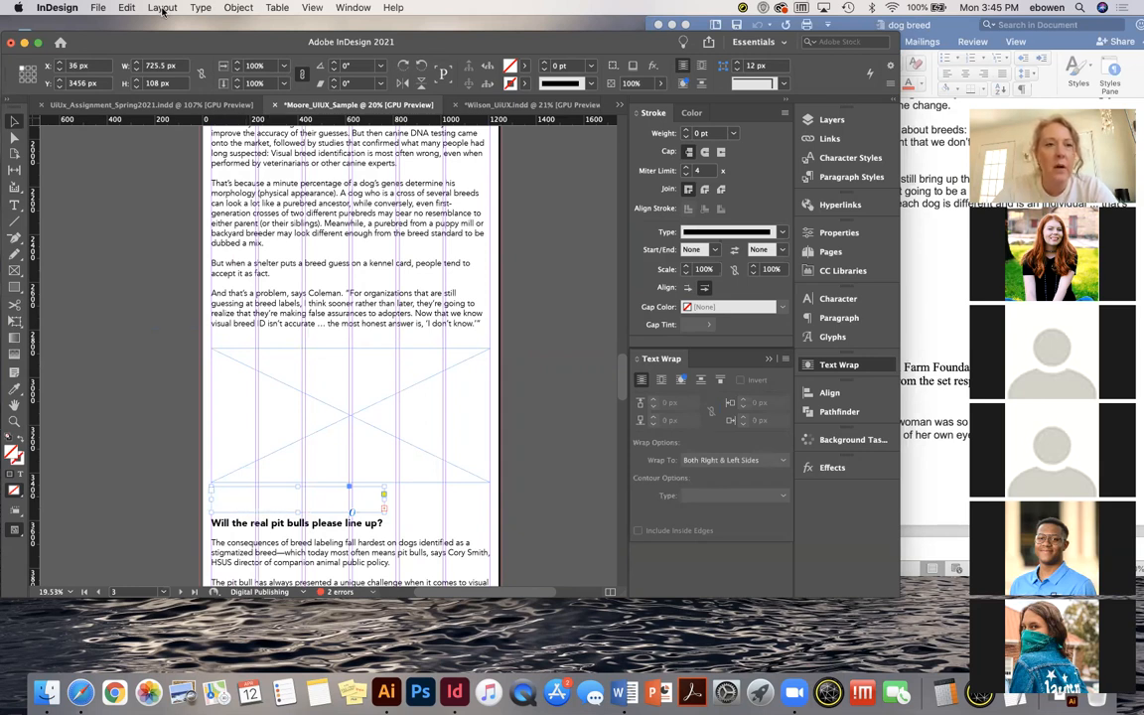
pyautogui.click(238, 8)
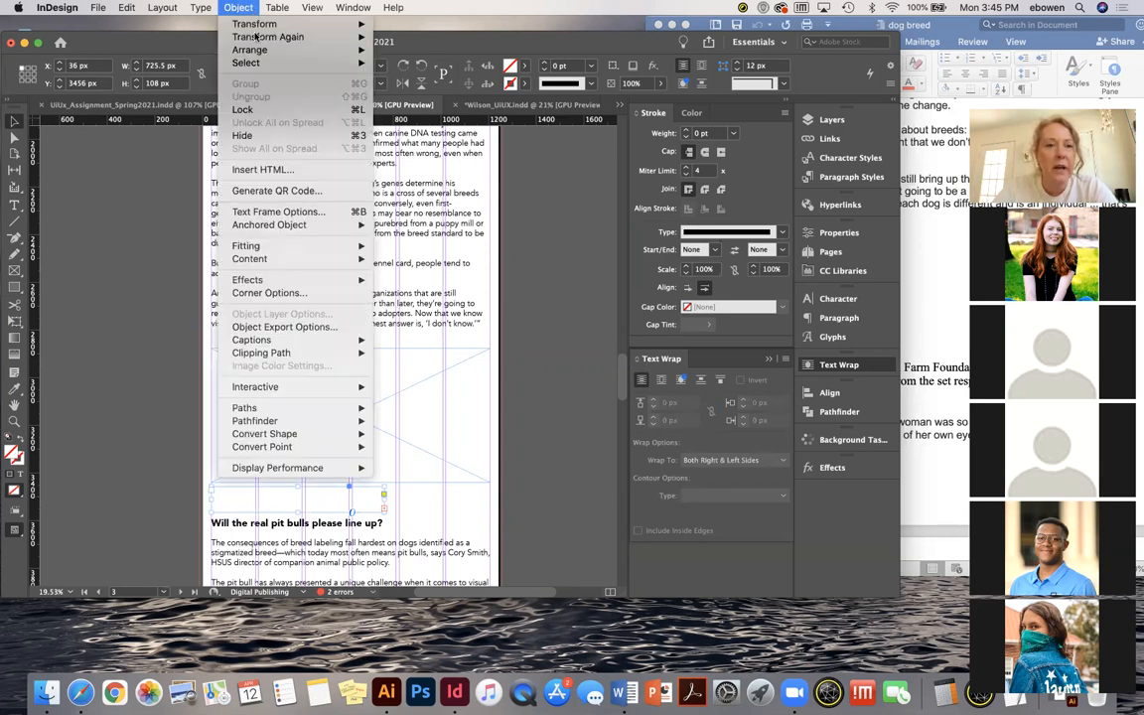
pyautogui.click(265, 212)
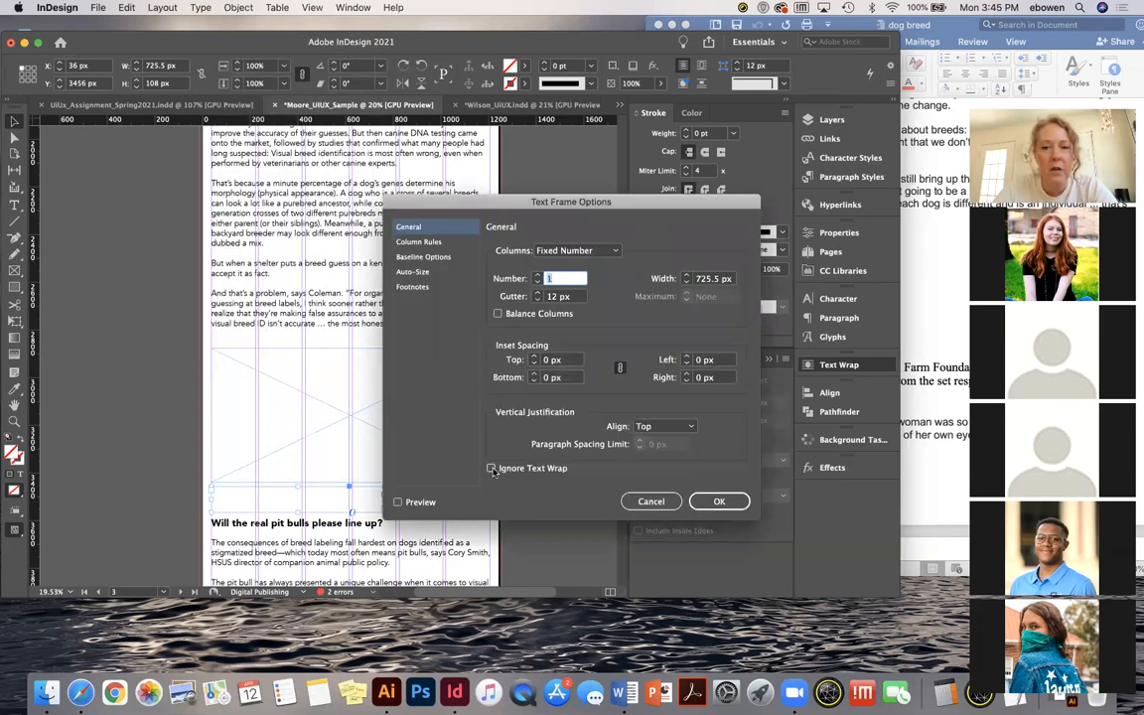
pyautogui.click(492, 468)
pyautogui.click(719, 501)
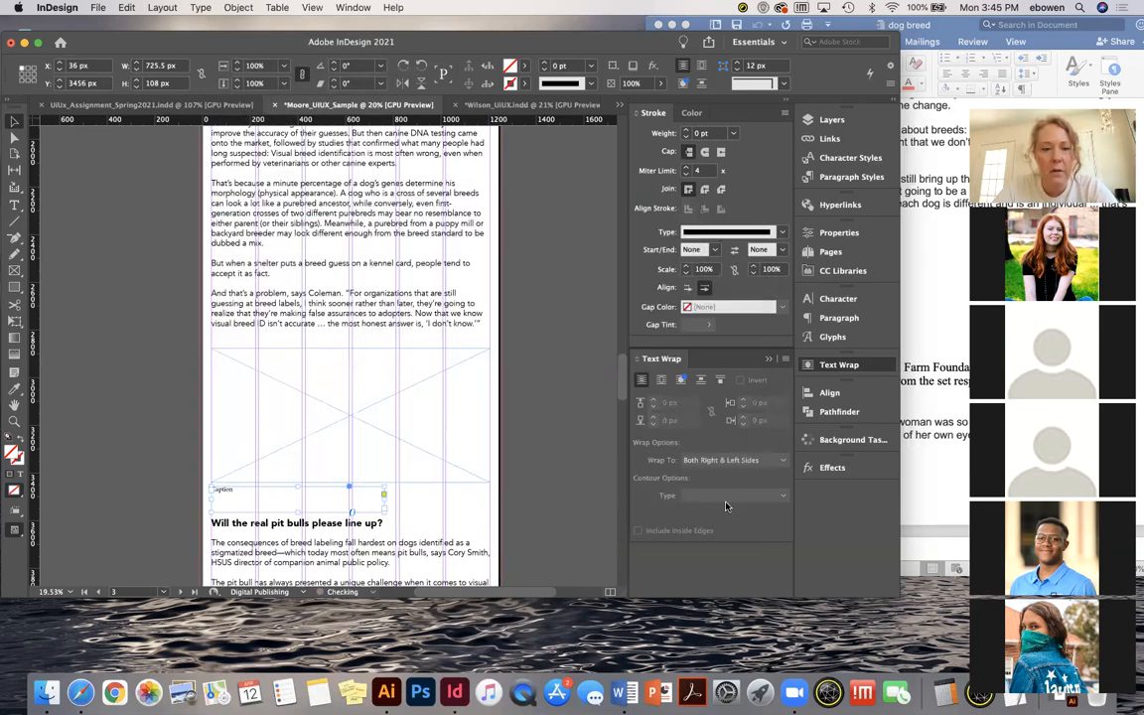
pyautogui.scroll(5, 227, 497)
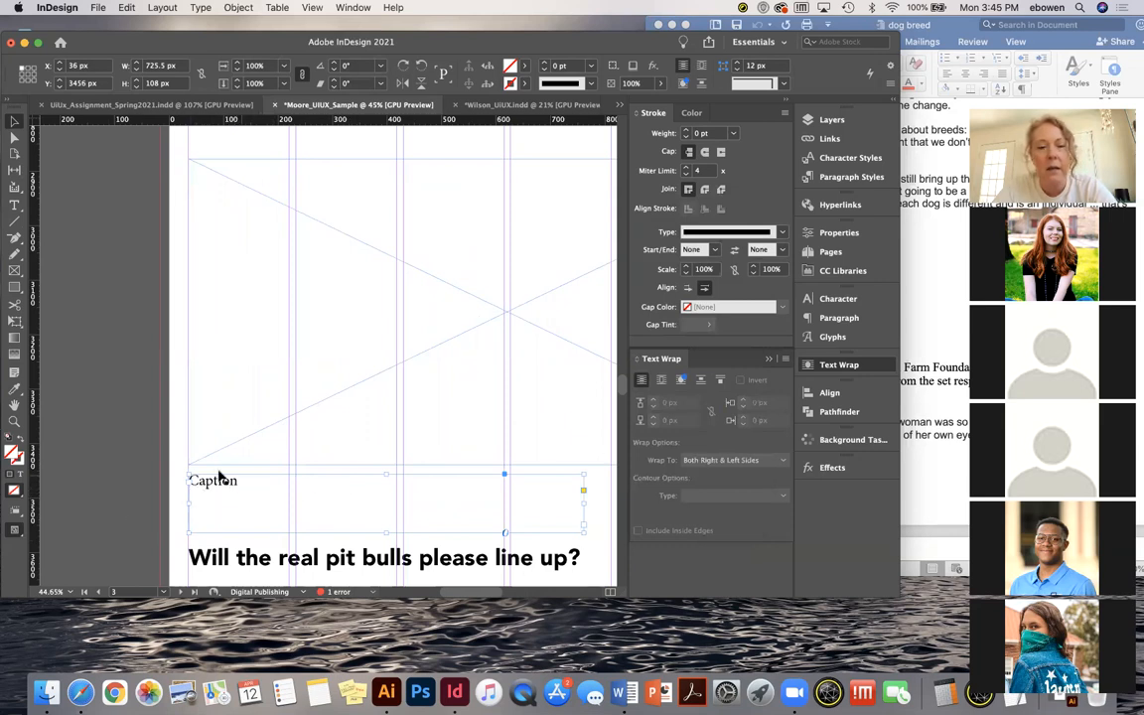
pyautogui.click(158, 444)
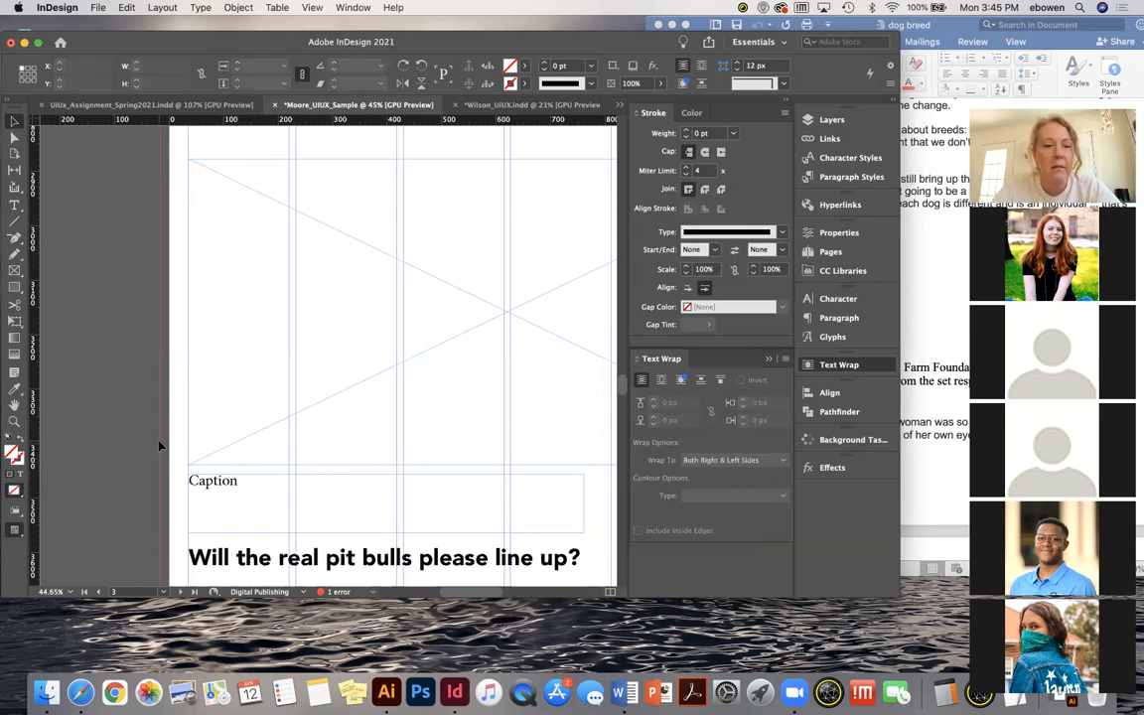
pyautogui.scroll(-3, 258, 504)
pyautogui.scroll(-5, 258, 512)
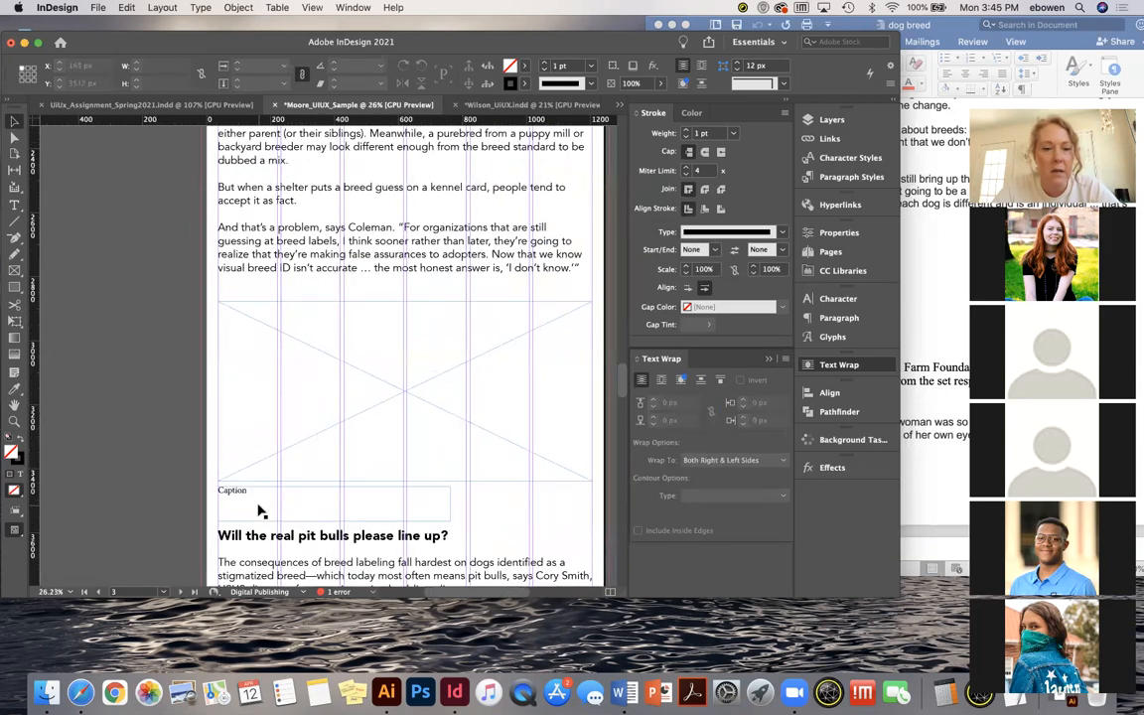
pyautogui.scroll(-4, 258, 511)
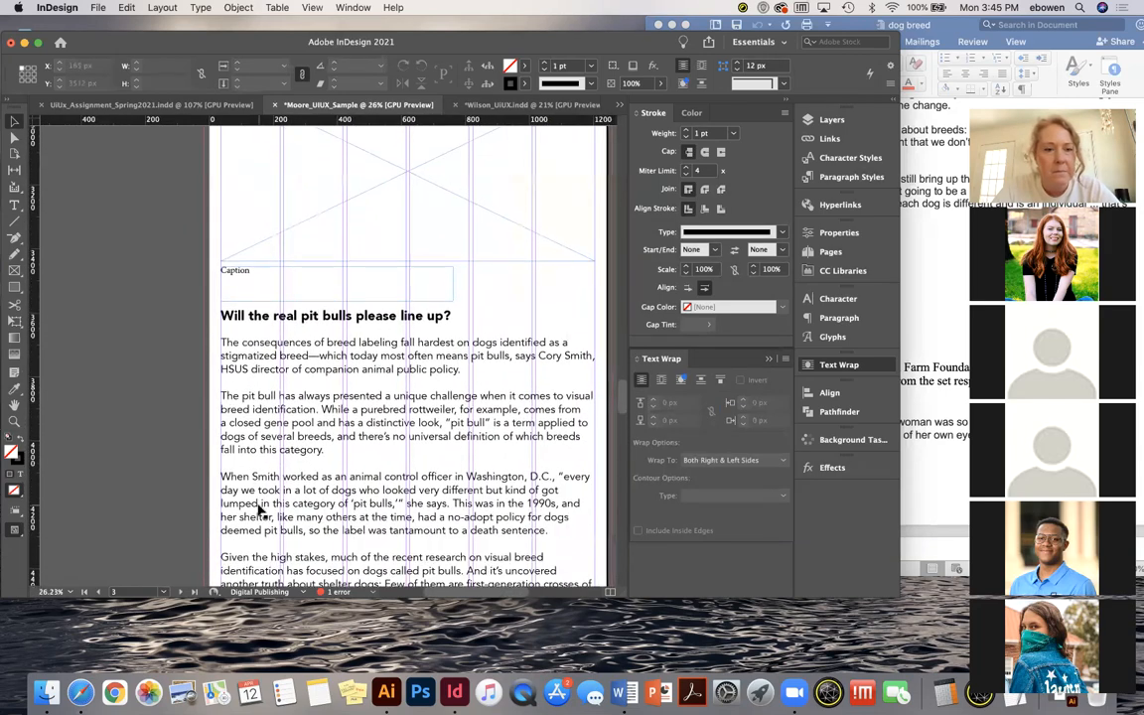
# Review the article text below the captioned picture frame and on the following page
pyautogui.scroll(-2, 258, 511)
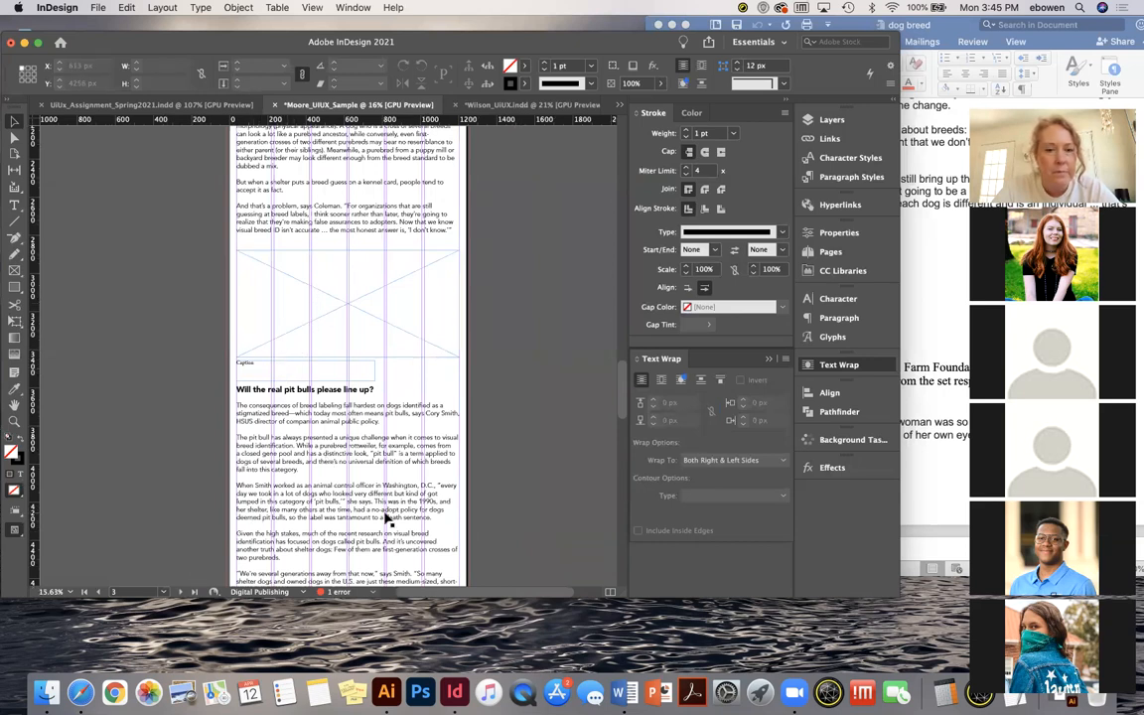
pyautogui.scroll(-5, 387, 519)
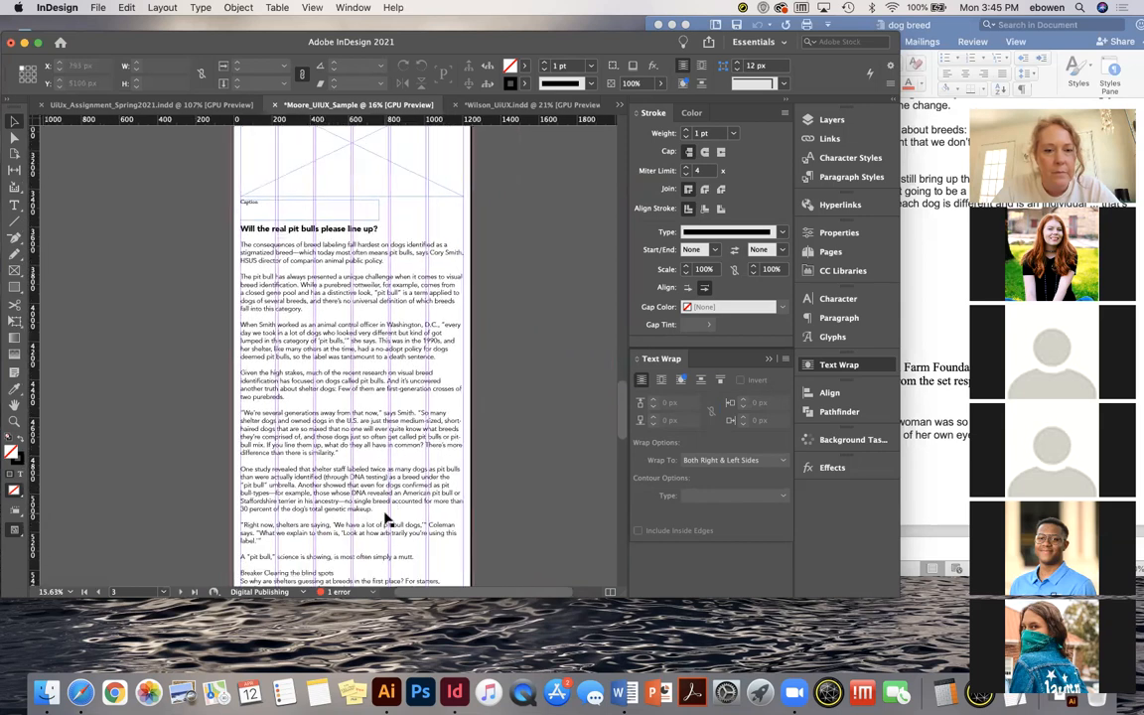
pyautogui.scroll(-2, 388, 519)
pyautogui.scroll(-5, 387, 520)
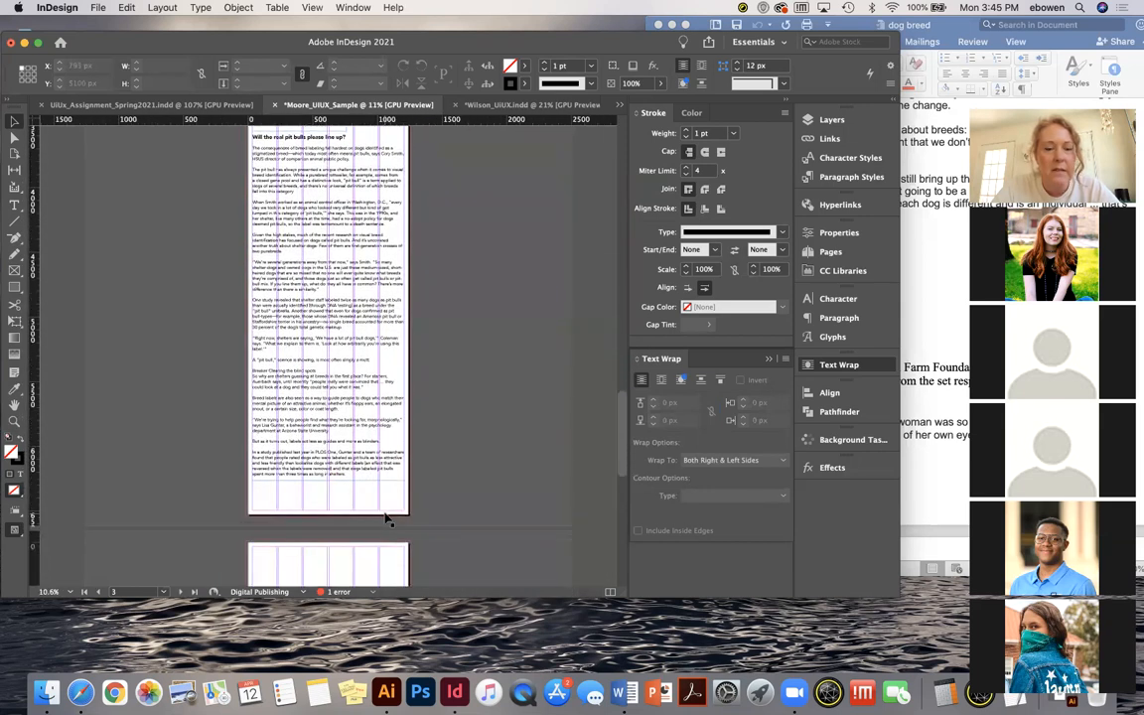
pyautogui.scroll(2, 387, 520)
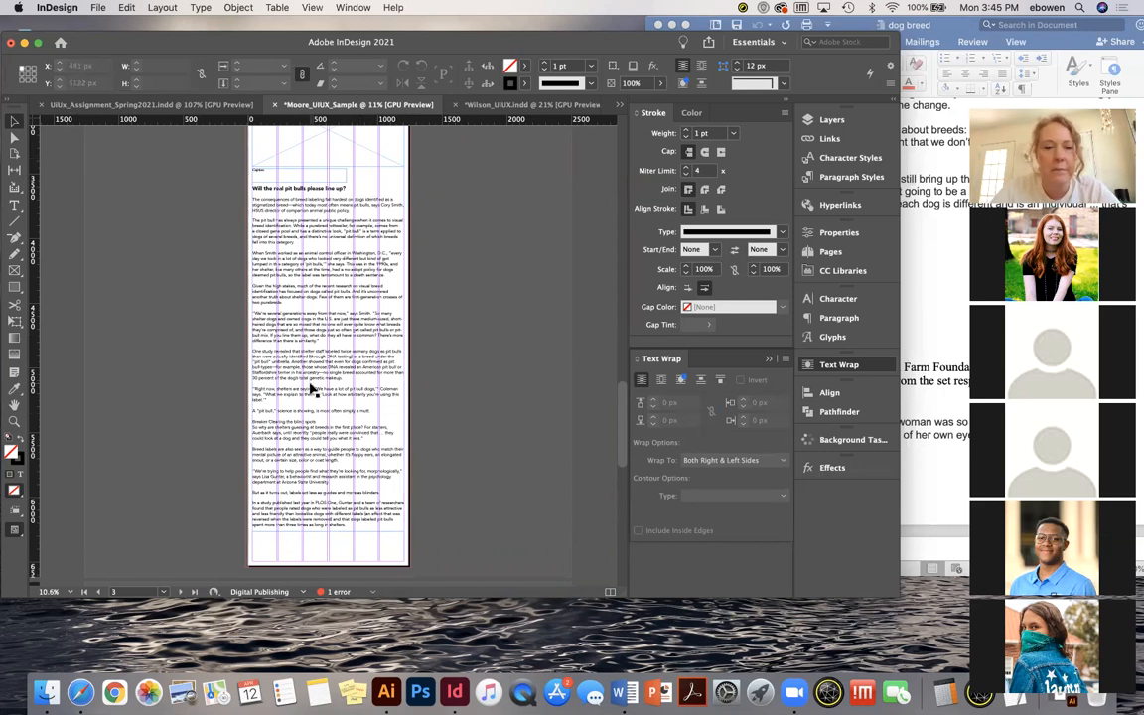
pyautogui.scroll(-10, 311, 389)
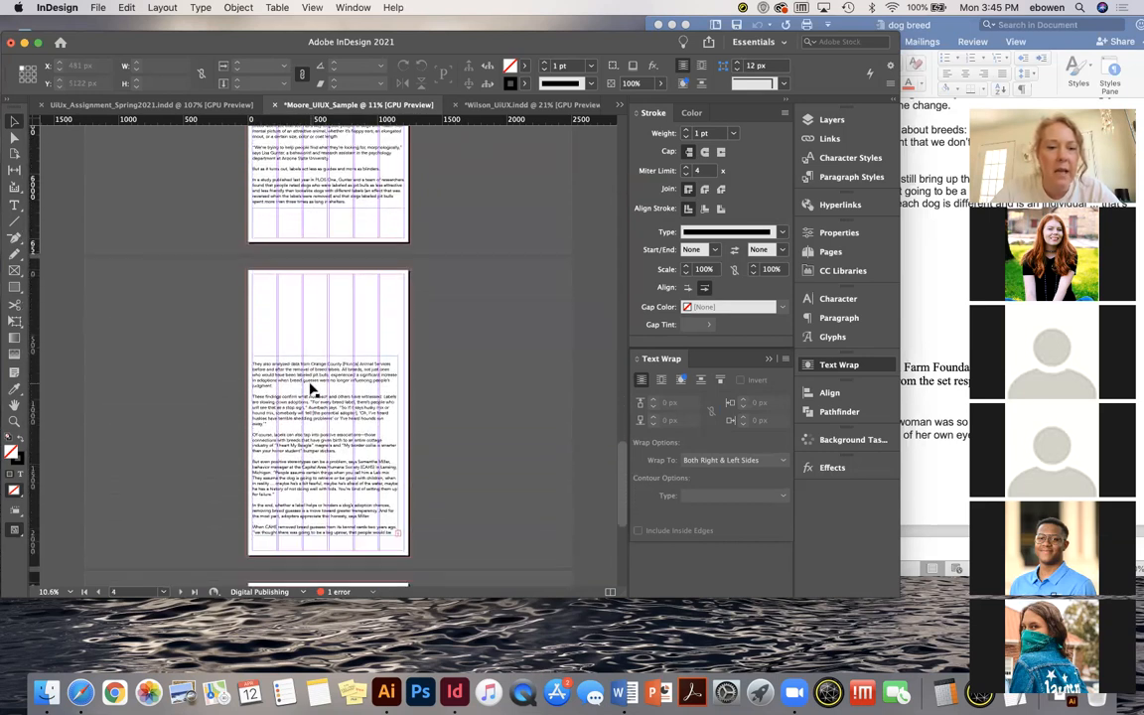
pyautogui.scroll(-4, 311, 389)
pyautogui.scroll(10, 354, 406)
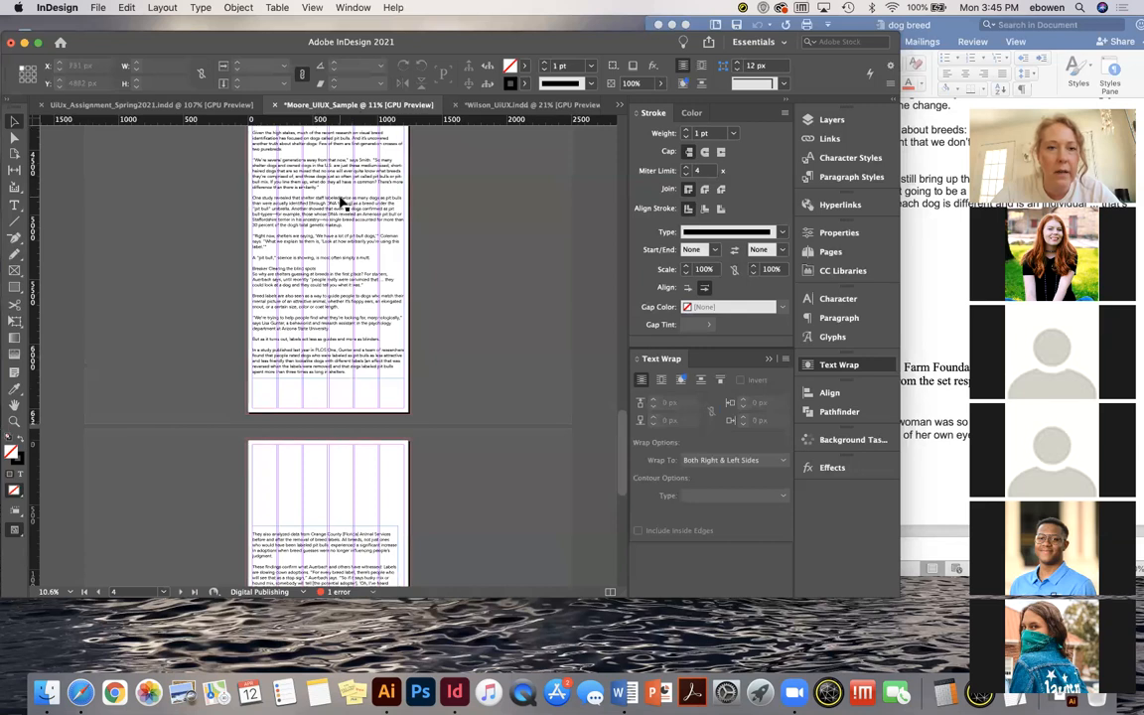
pyautogui.scroll(5, 341, 204)
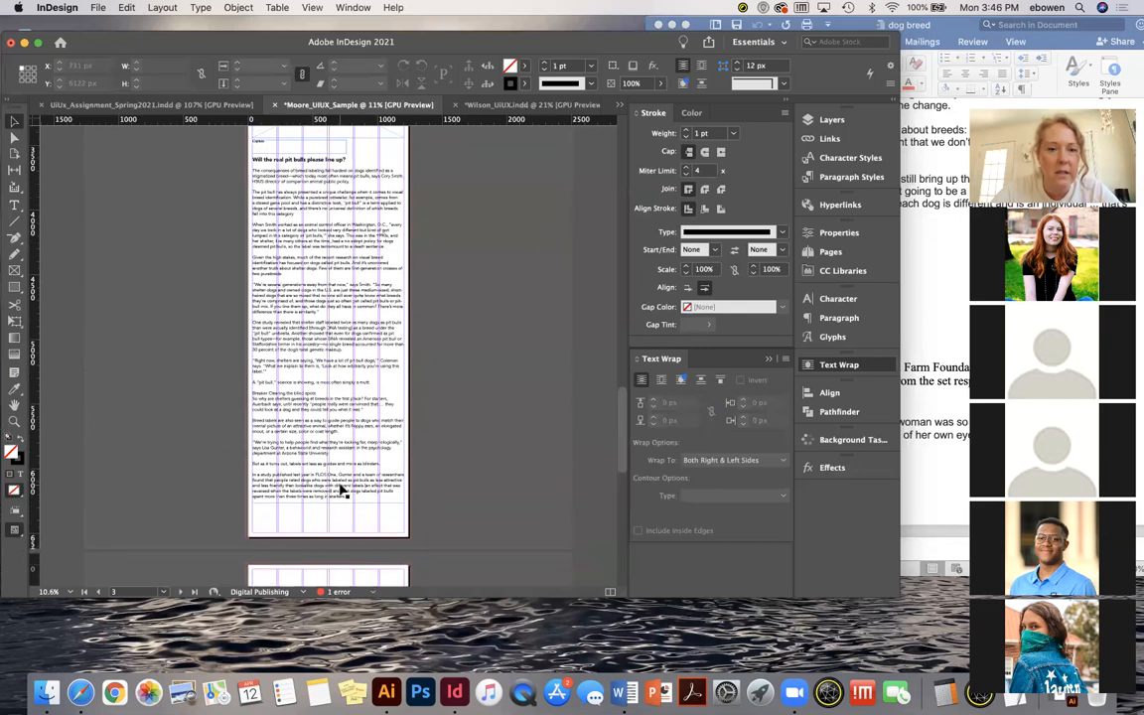
pyautogui.scroll(-8, 341, 489)
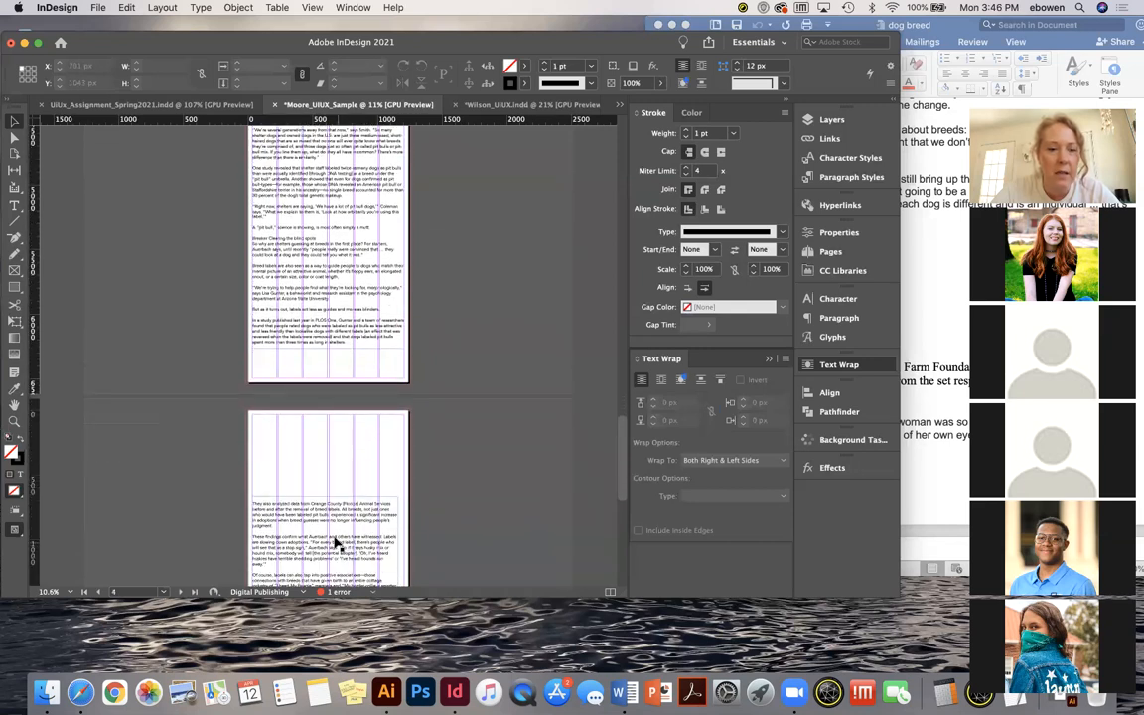
# Move page 4's article text frame up to Y 409 px and widen it to 1170 px, spanning the margins
pyautogui.scroll(-3, 336, 544)
pyautogui.moveTo(322, 520); pyautogui.dragTo(321, 469)
pyautogui.moveTo(321, 479); pyautogui.dragTo(324, 504)
pyautogui.scroll(-3, 321, 486)
pyautogui.moveTo(394, 408); pyautogui.dragTo(401, 397)
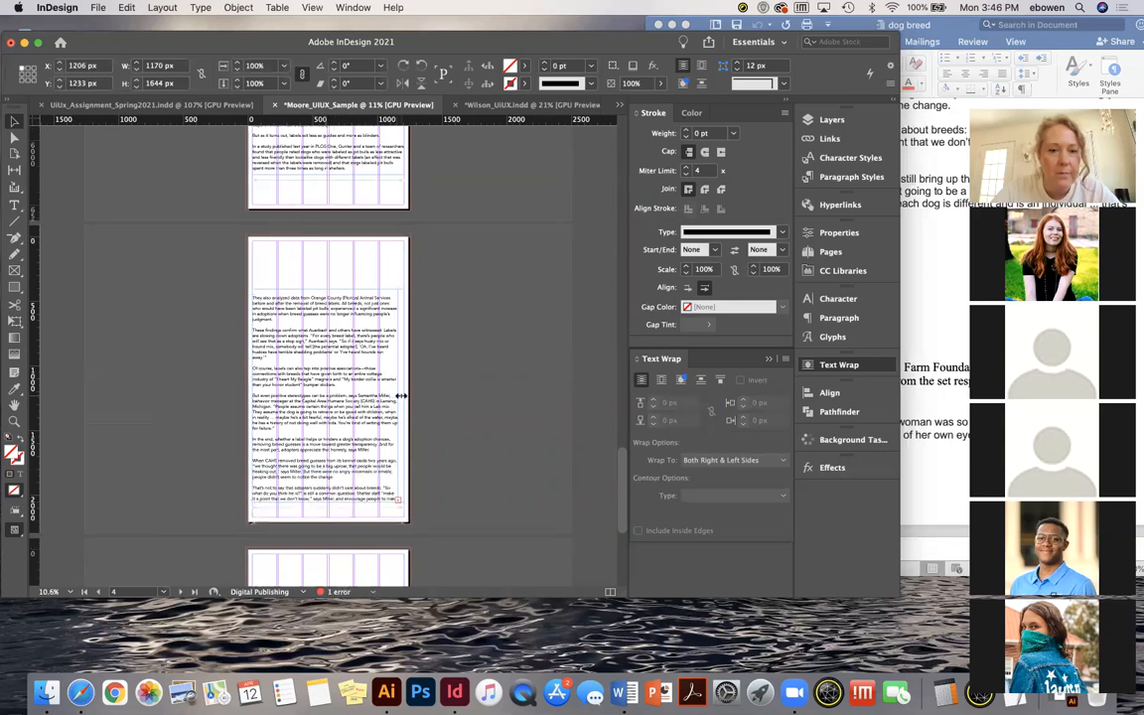
# Thread page 4's overset text into a new frame 1170 px wide and 1363 px high on page 5, at X 36 px, Y 450 px
pyautogui.click(403, 499)
pyautogui.scroll(-1, 316, 558)
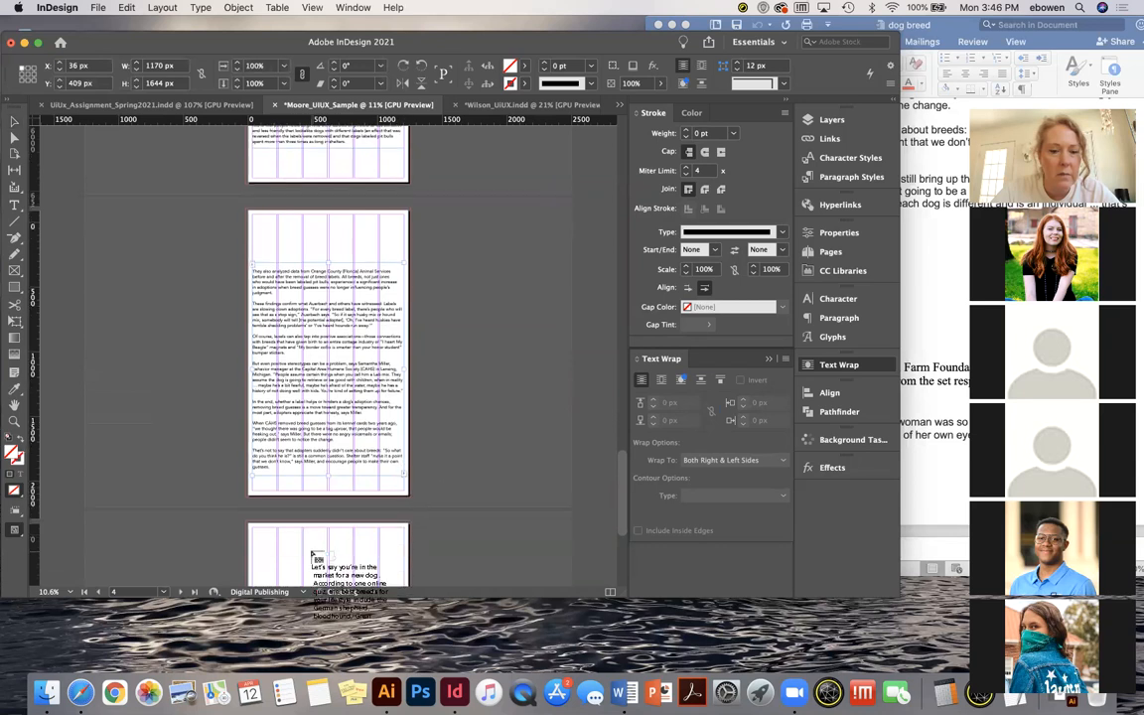
pyautogui.scroll(-3, 313, 556)
pyautogui.moveTo(252, 525); pyautogui.dragTo(403, 575)
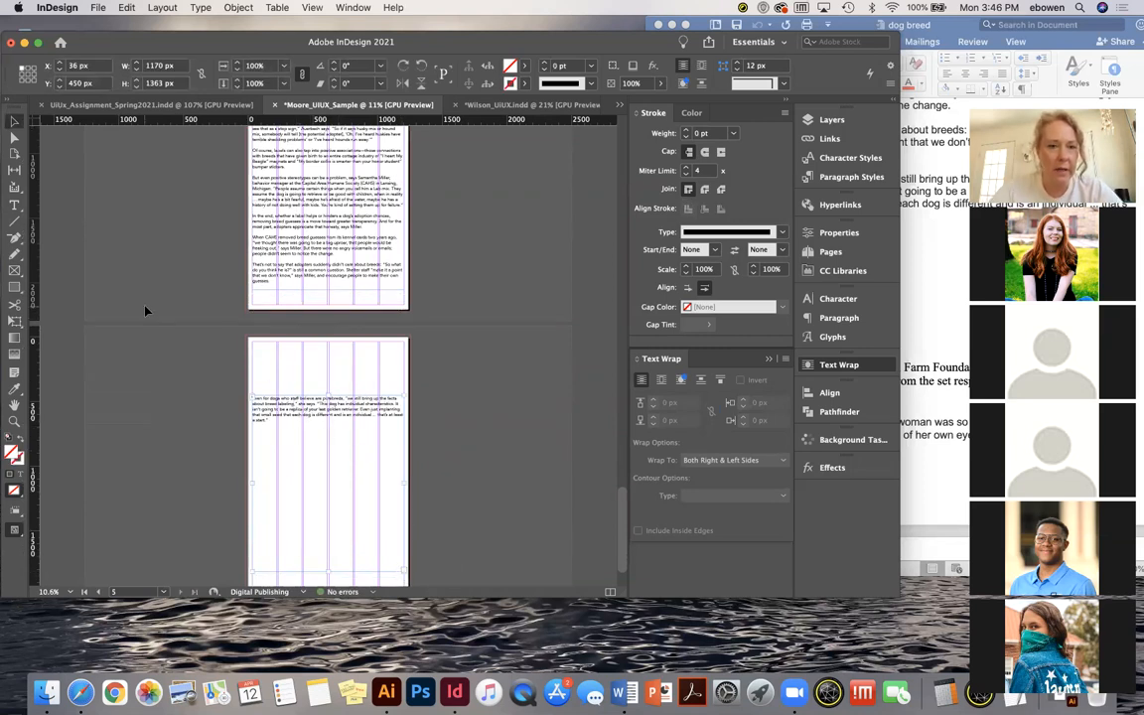
# Try to lengthen page 4 downward with the Page tool
pyautogui.click(318, 305)
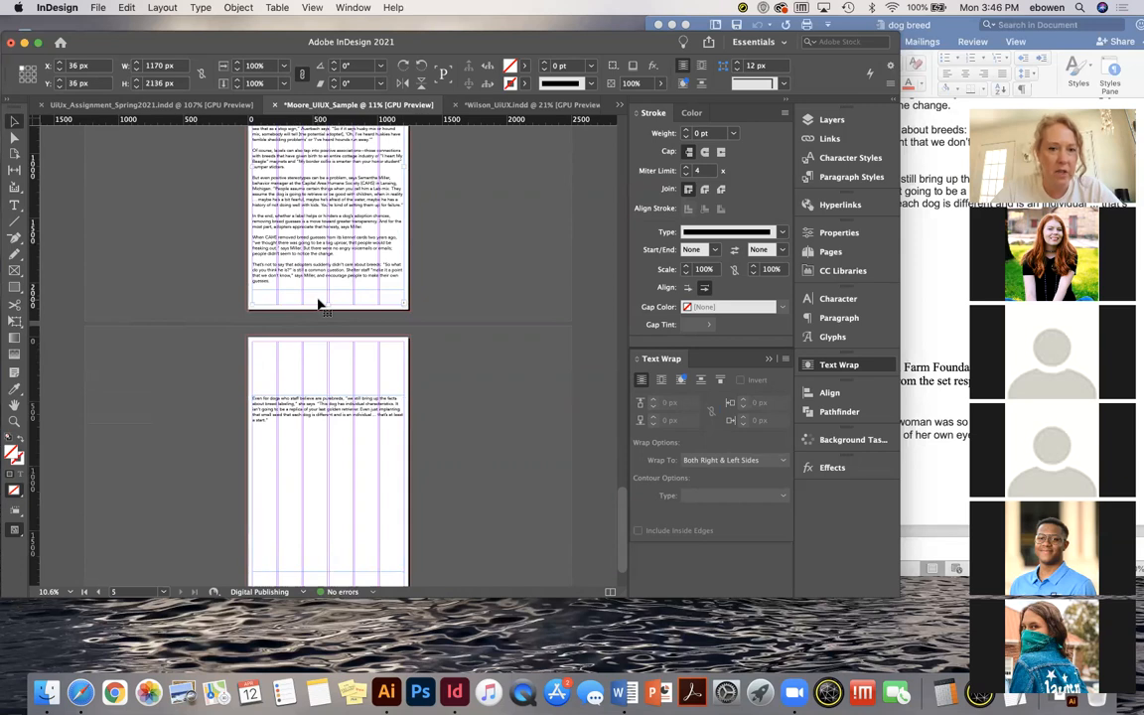
pyautogui.hotkey('shift', 'p')
pyautogui.click(318, 305)
pyautogui.click(406, 78)
pyautogui.click(342, 90)
pyautogui.moveTo(326, 311); pyautogui.dragTo(329, 391)
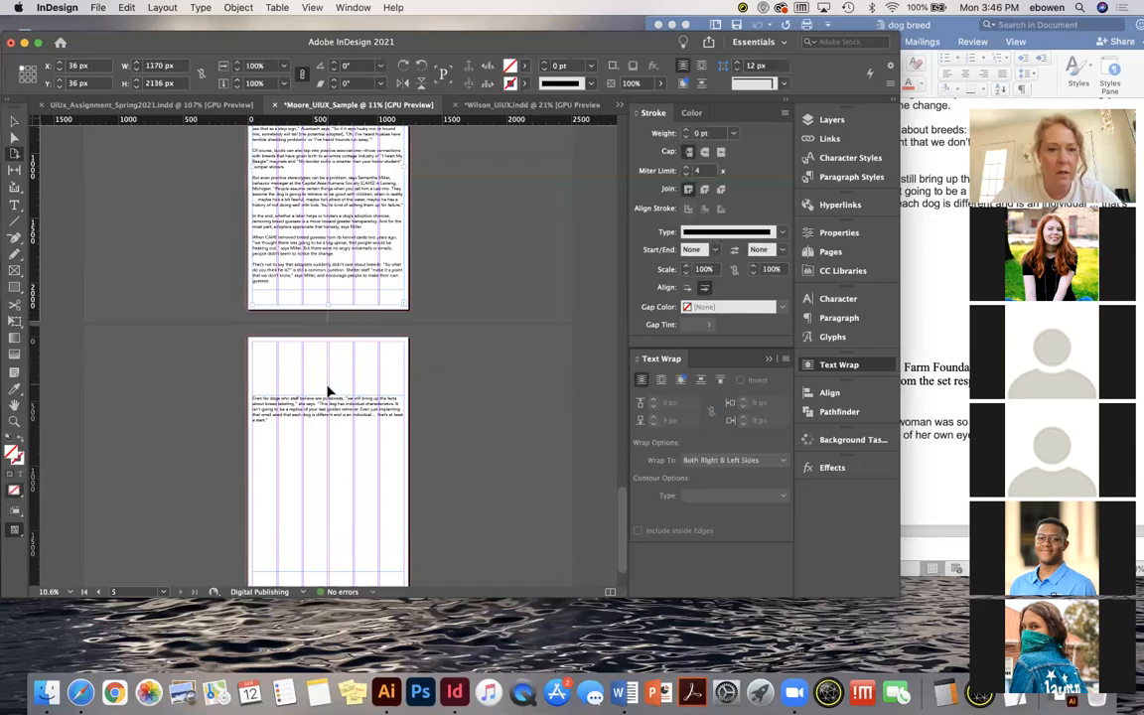
# Set page 4's liquid page rule to Off
pyautogui.click(316, 296)
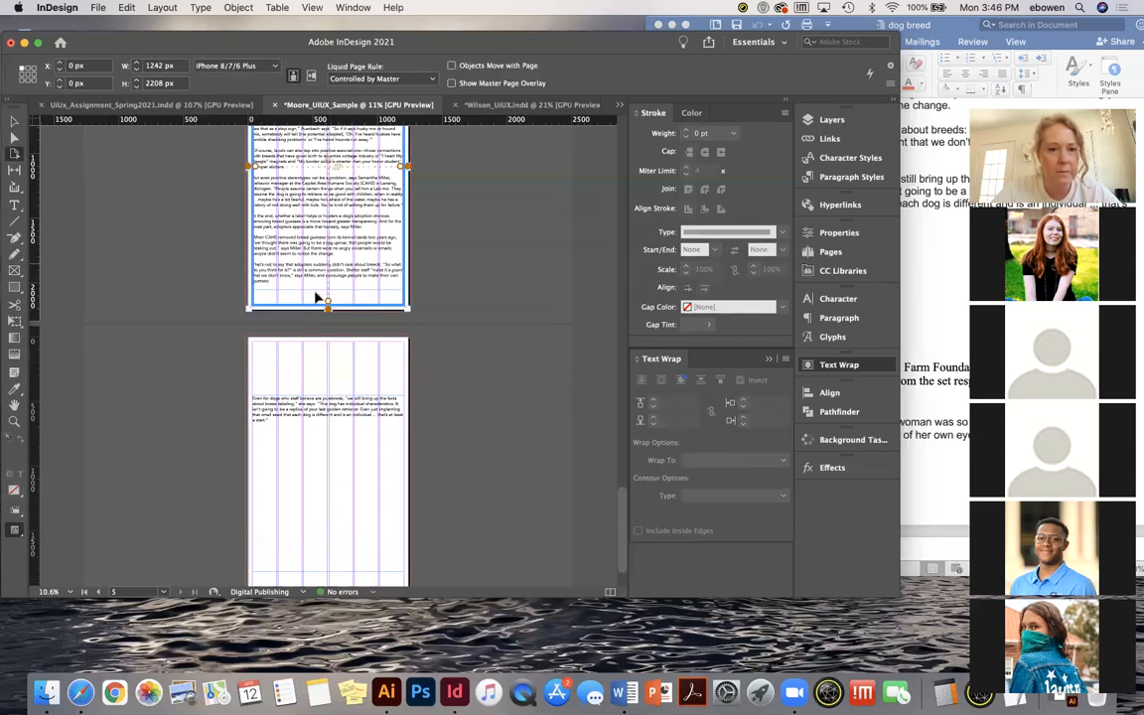
pyautogui.click(142, 255)
pyautogui.click(309, 304)
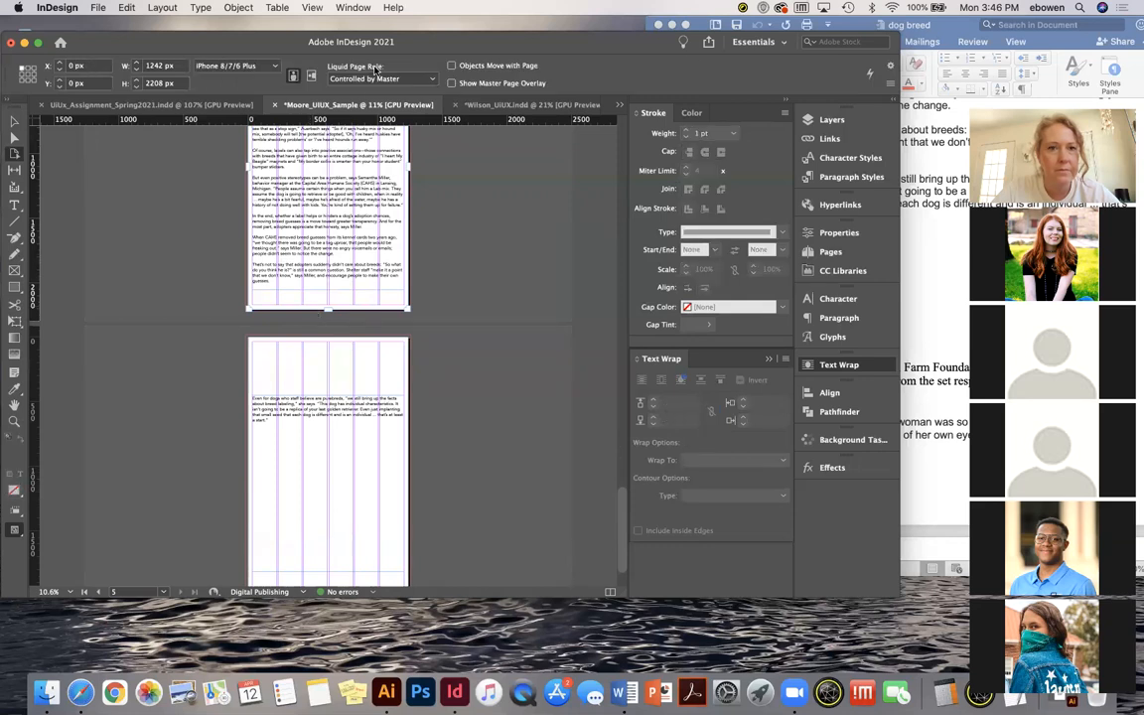
pyautogui.click(380, 79)
pyautogui.click(348, 92)
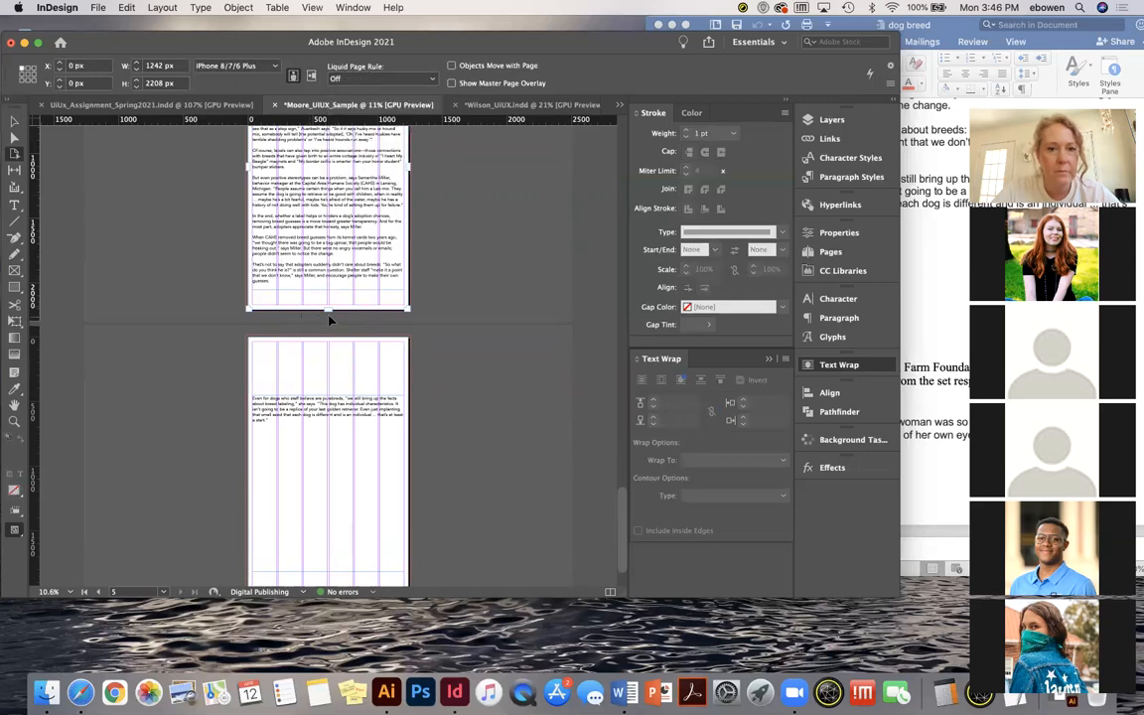
# Extend page 4 downward to a height of 3100 px with its liquid page rule Off
pyautogui.click(296, 281)
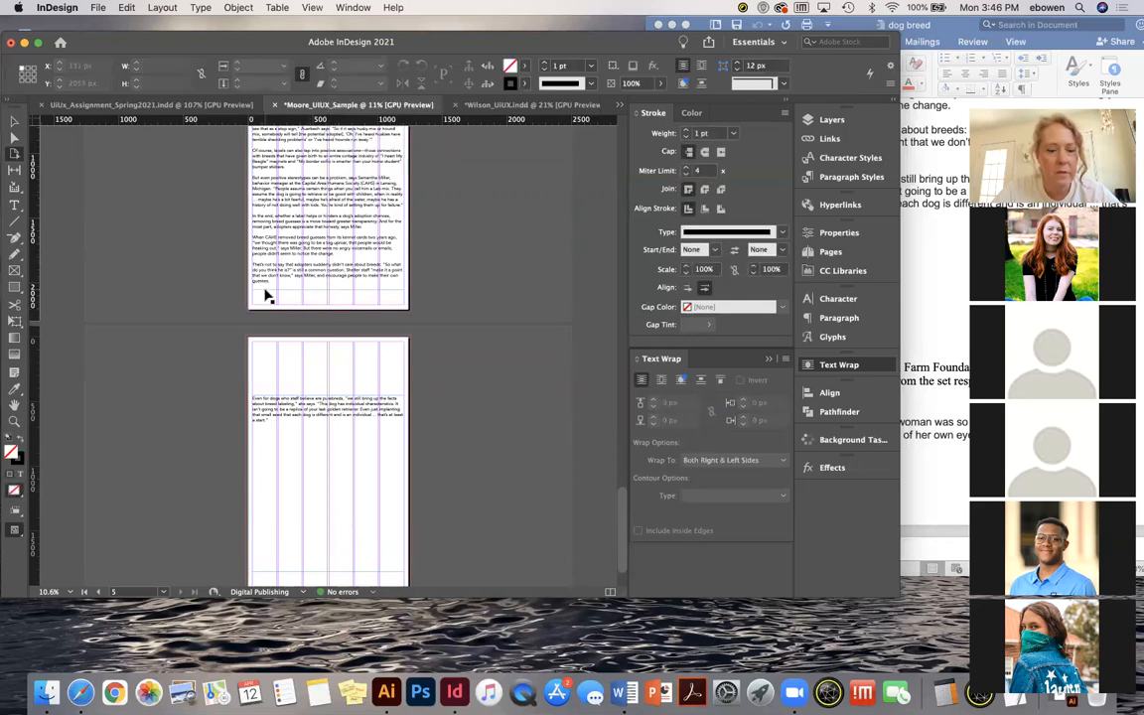
pyautogui.click(312, 218)
pyautogui.click(375, 79)
pyautogui.click(349, 94)
pyautogui.moveTo(326, 309); pyautogui.dragTo(328, 424)
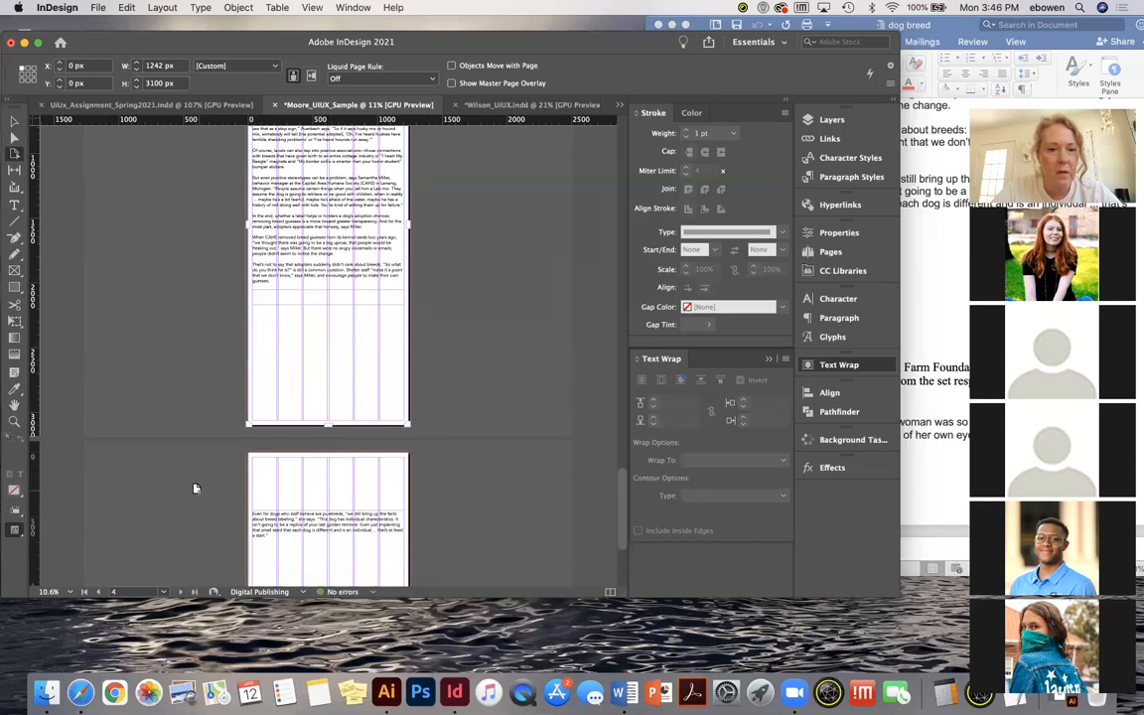
# Extend page 4's article text frame to a height of 2491 px and delete the leftover text frame on page 5
pyautogui.click(15, 120)
pyautogui.moveTo(337, 298); pyautogui.dragTo(324, 404)
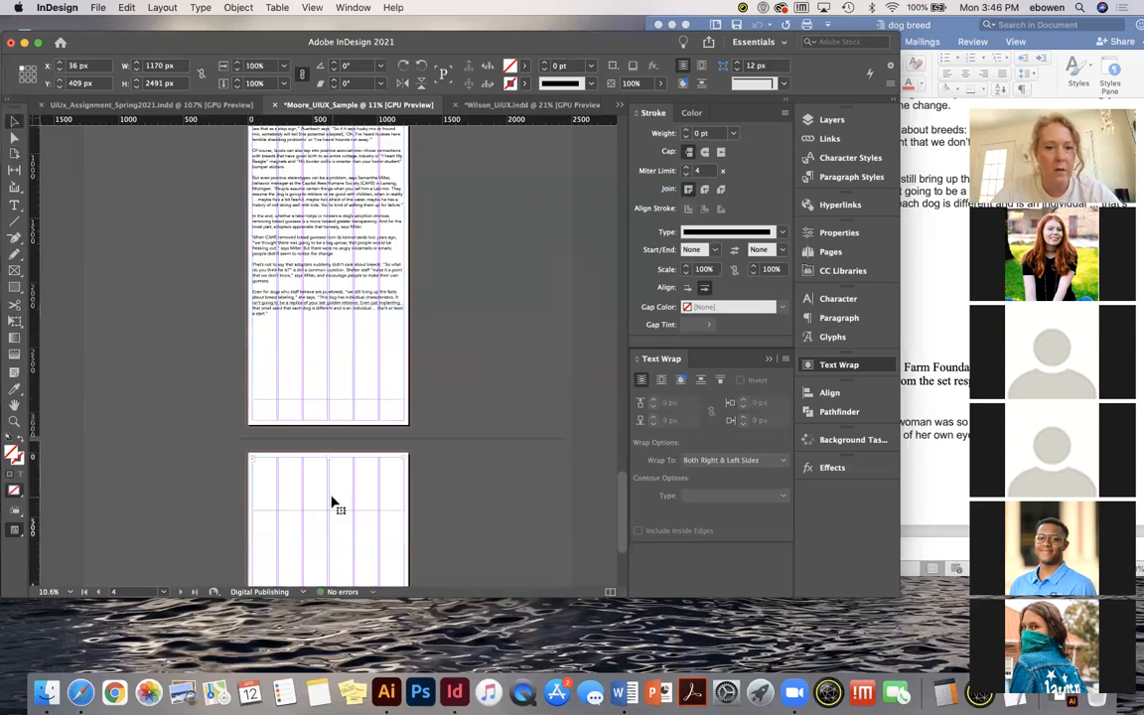
pyautogui.click(335, 541)
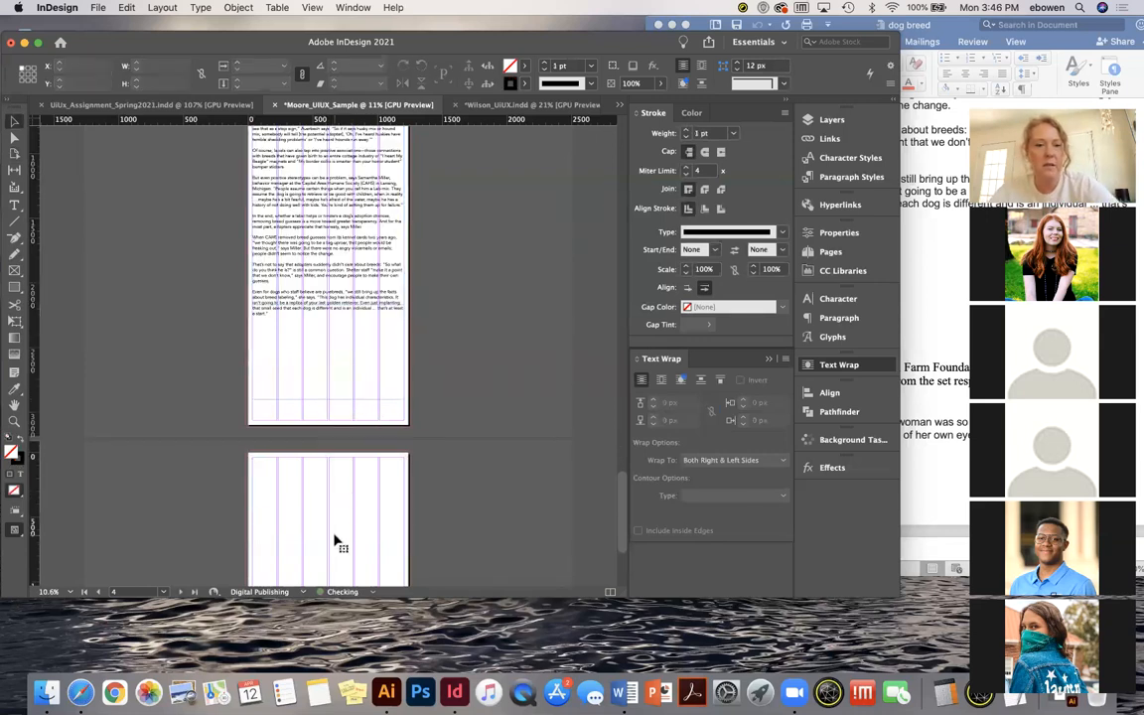
# Switch to the open "Cars, Bars, & Guitars" sample document and go to its gold pull quote
pyautogui.scroll(2, 334, 377)
pyautogui.scroll(10, 335, 377)
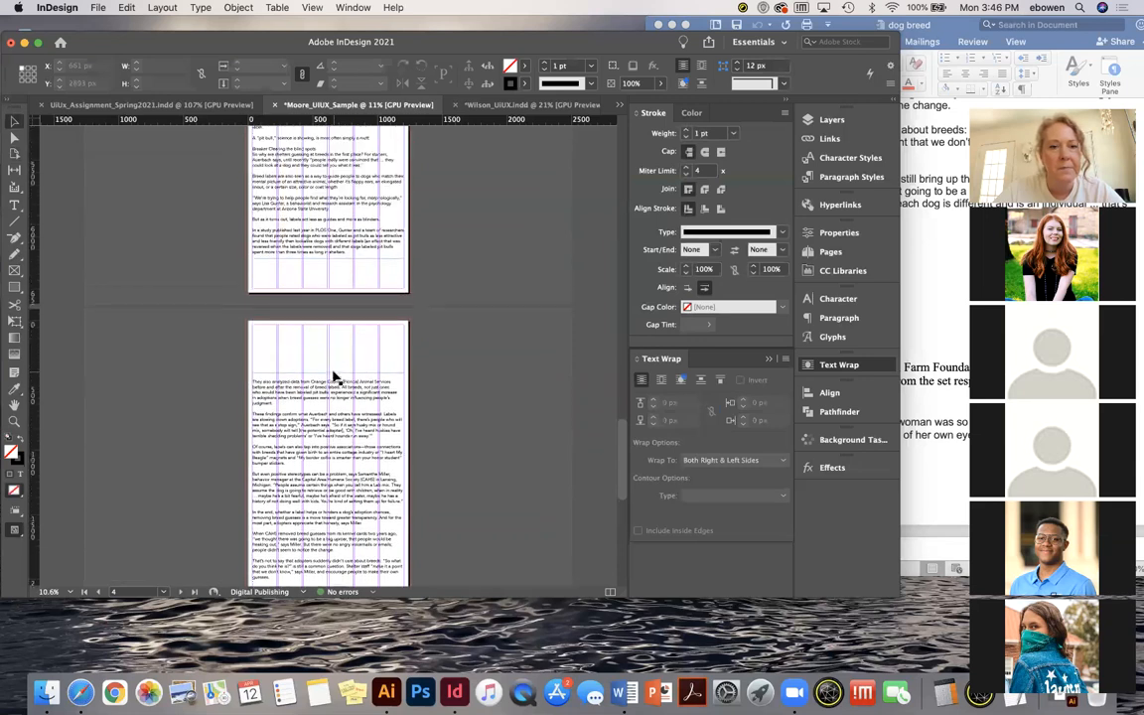
pyautogui.scroll(5, 335, 378)
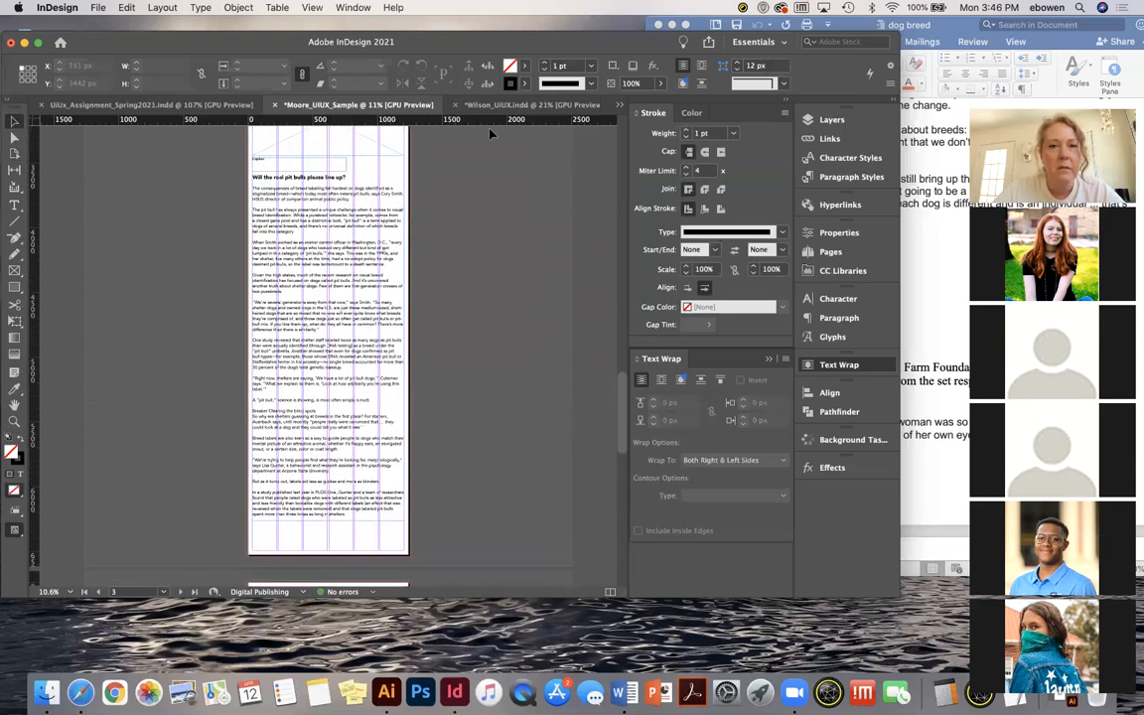
pyautogui.scroll(1, 337, 276)
pyautogui.scroll(-3, 338, 276)
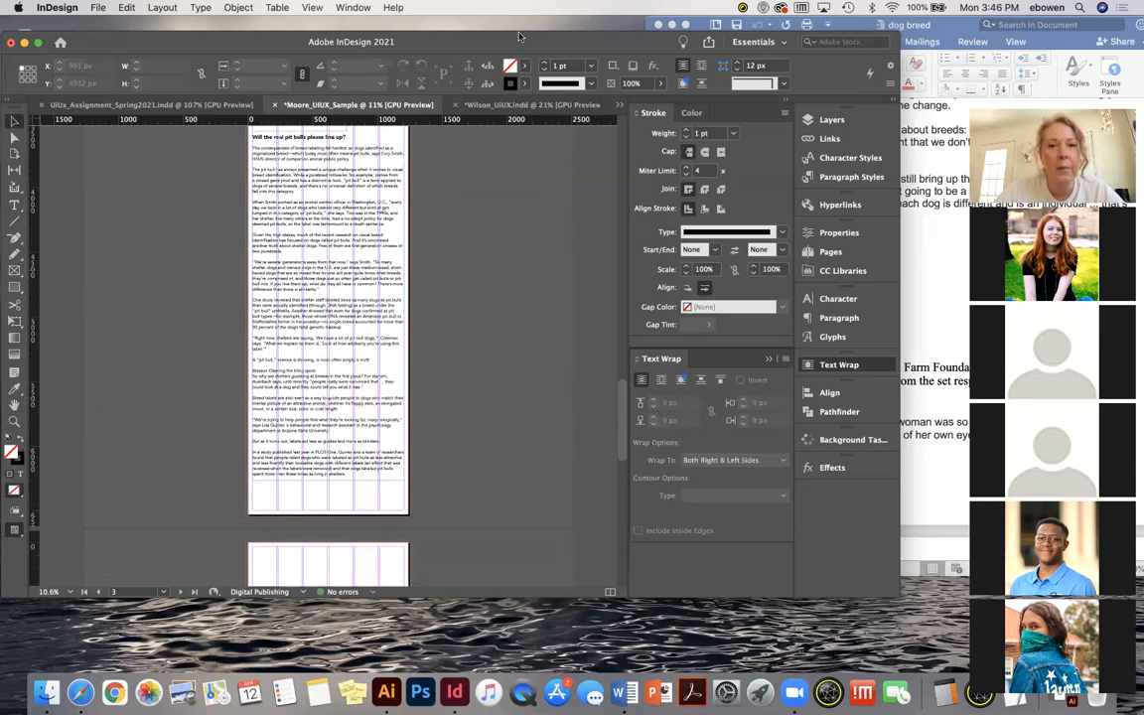
pyautogui.click(516, 106)
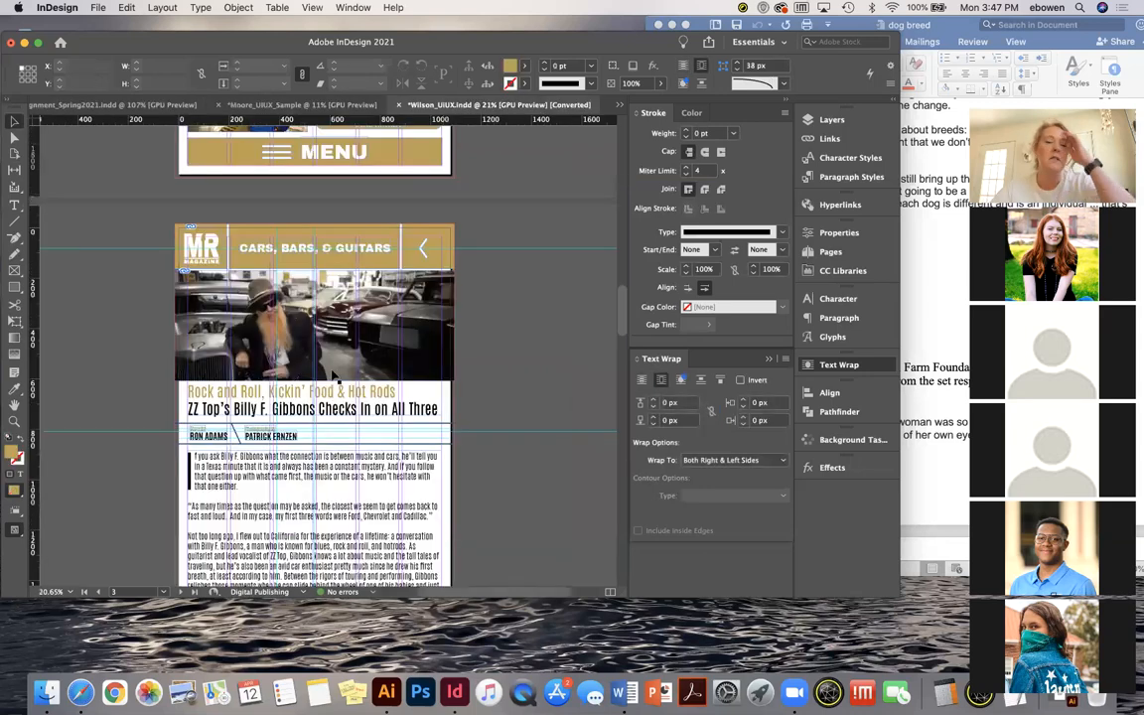
pyautogui.scroll(-10, 338, 380)
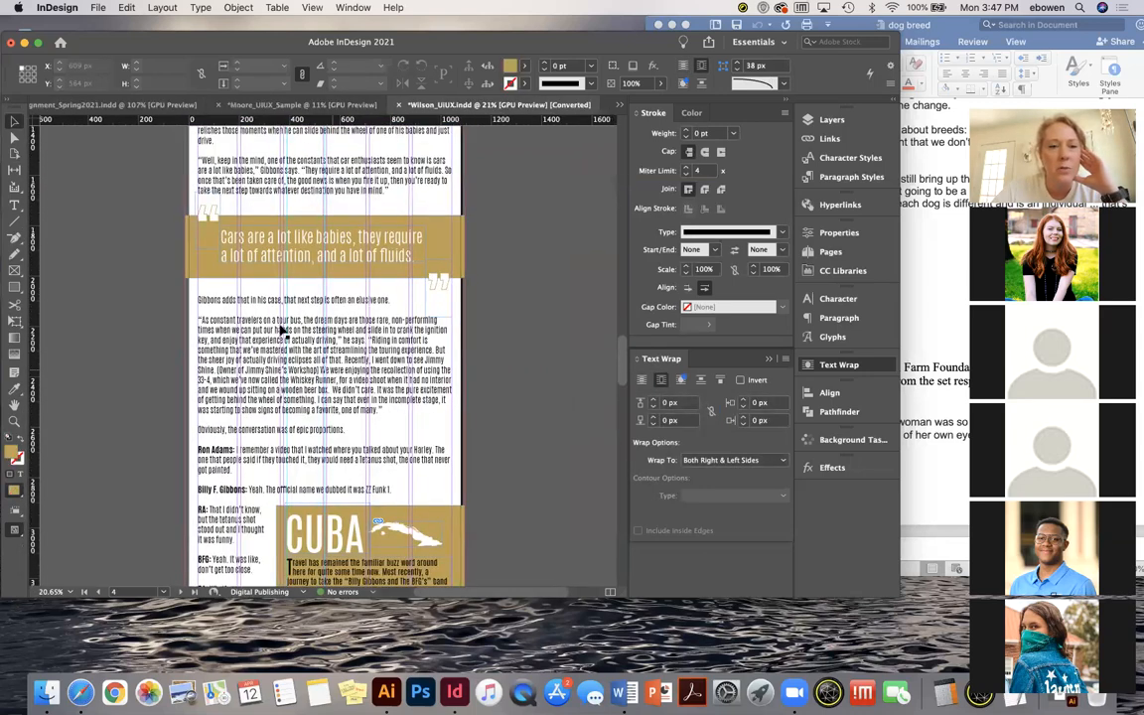
# Inspect the pull quote's gold box and its text wrap, the quote text frame, and the two separate quotation mark frames
pyautogui.click(452, 248)
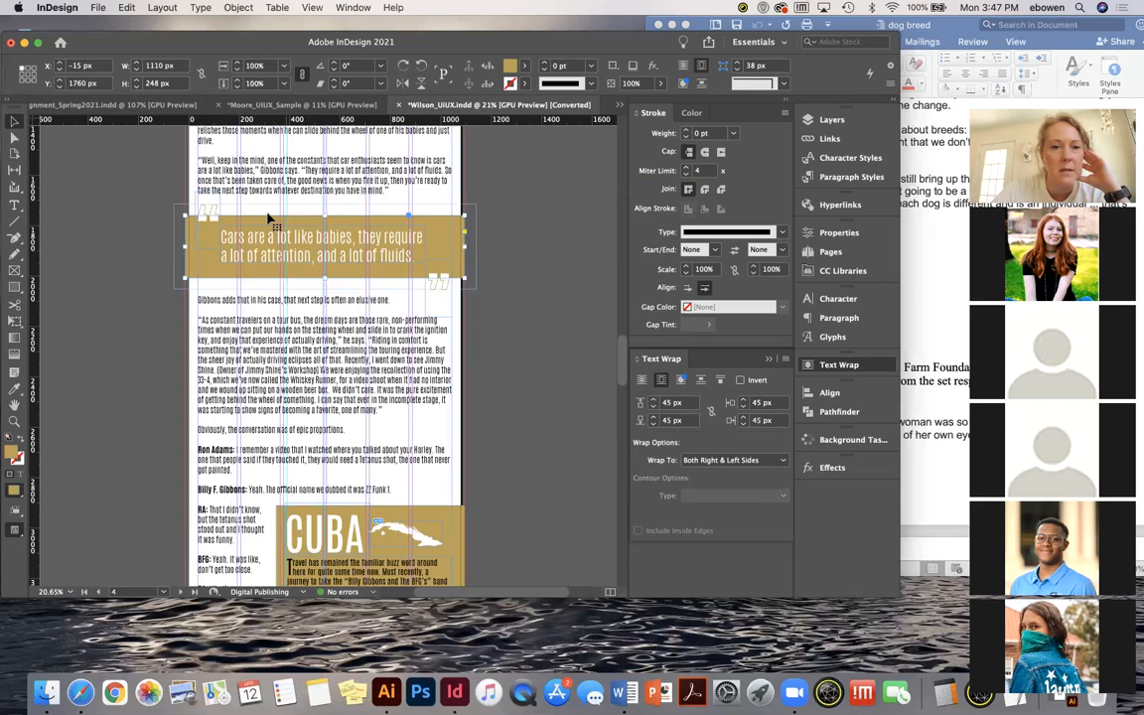
pyautogui.click(295, 234)
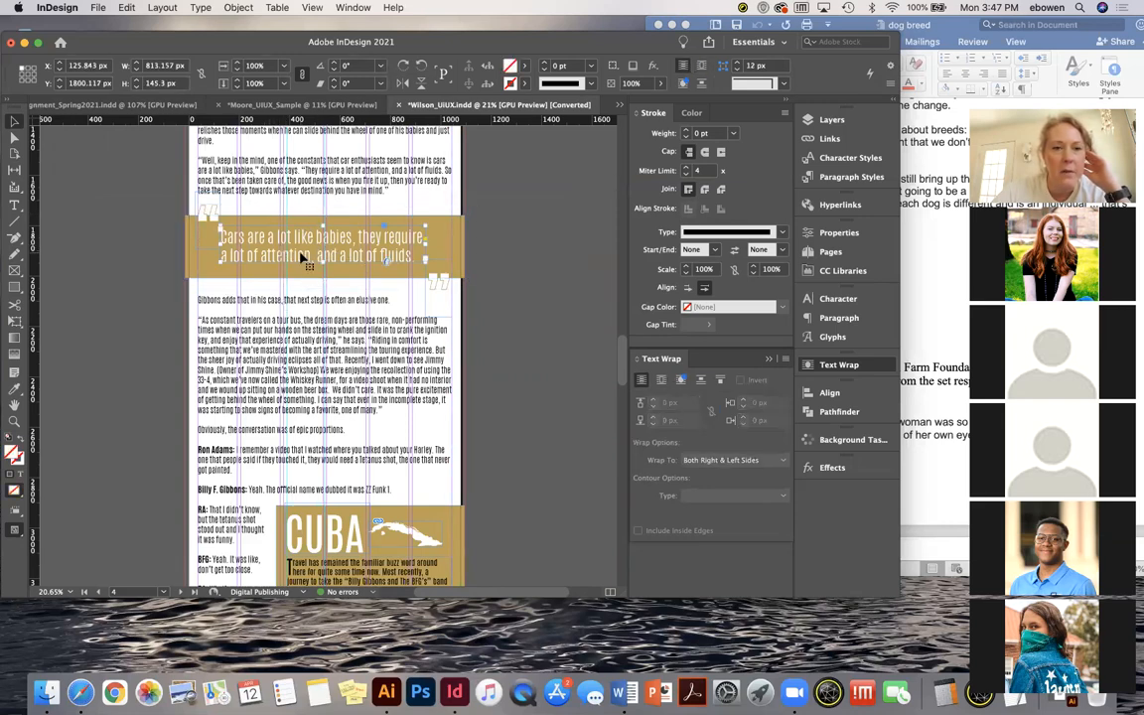
pyautogui.scroll(3, 301, 258)
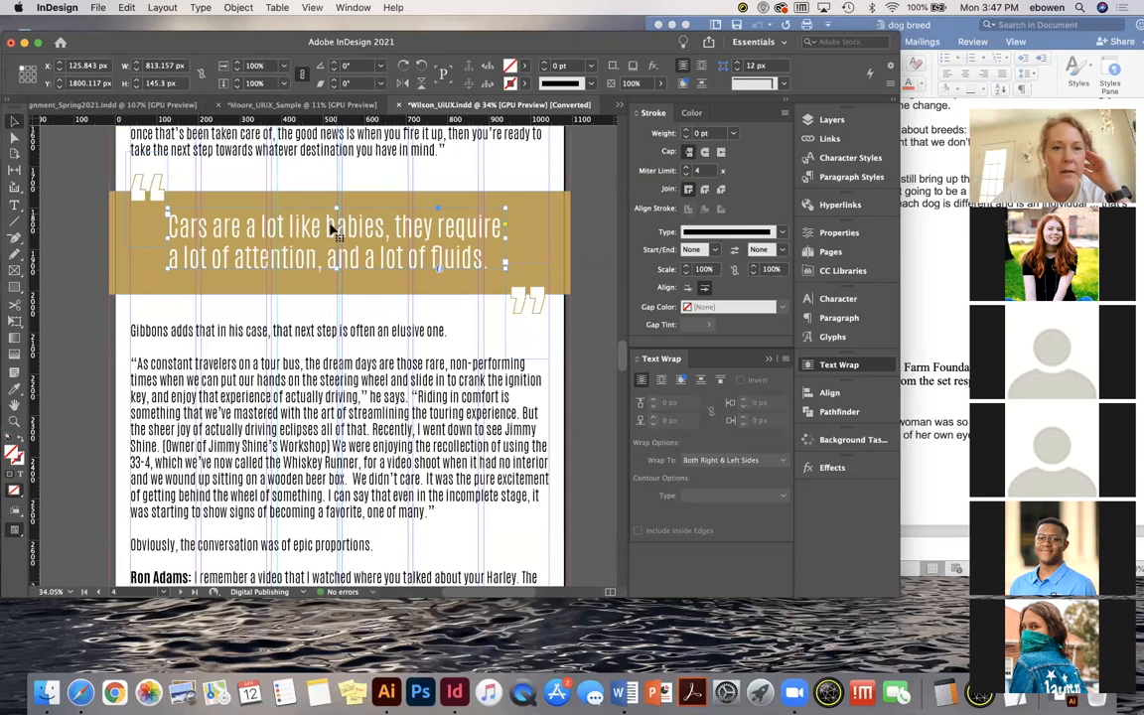
pyautogui.click(148, 184)
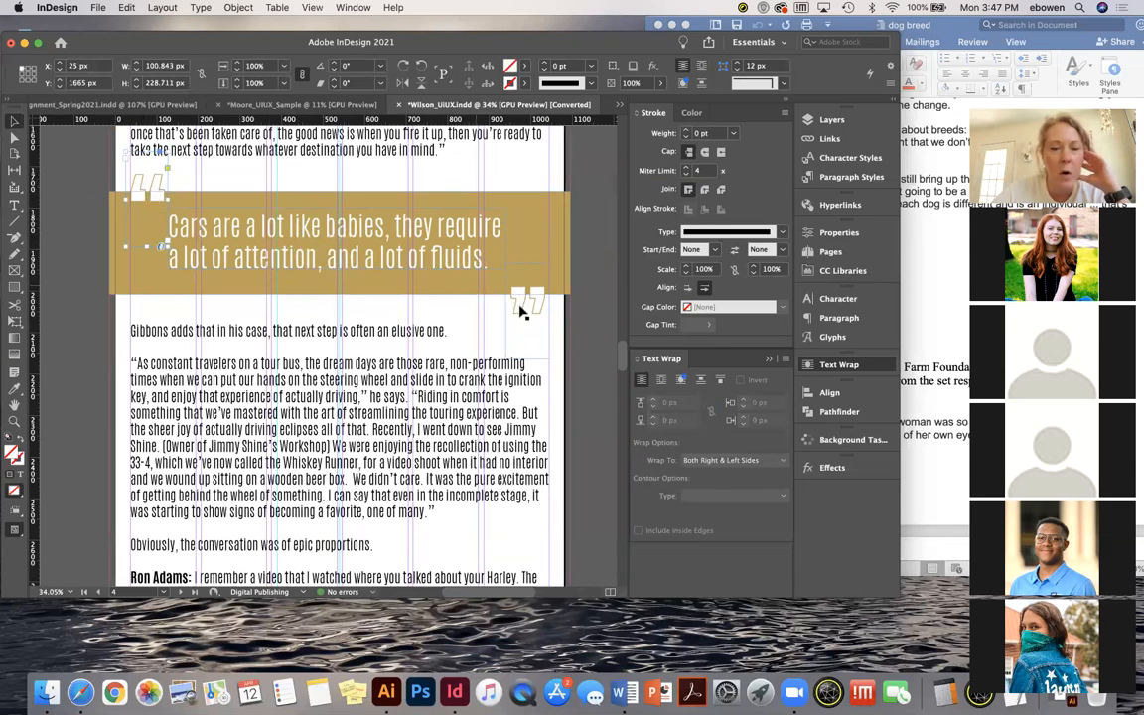
pyautogui.click(523, 310)
# Link the CUBA sidebar box's four text wrap offsets and set them all to 42 px
pyautogui.scroll(-3, 321, 382)
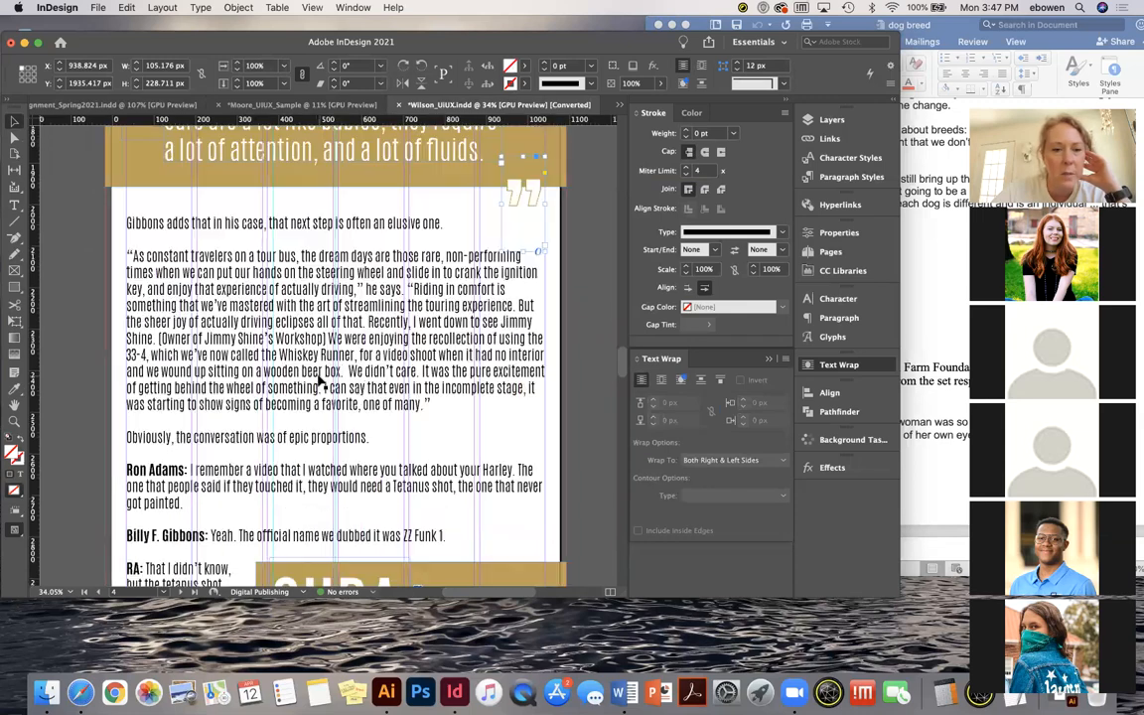
pyautogui.scroll(-9, 320, 382)
pyautogui.click(523, 278)
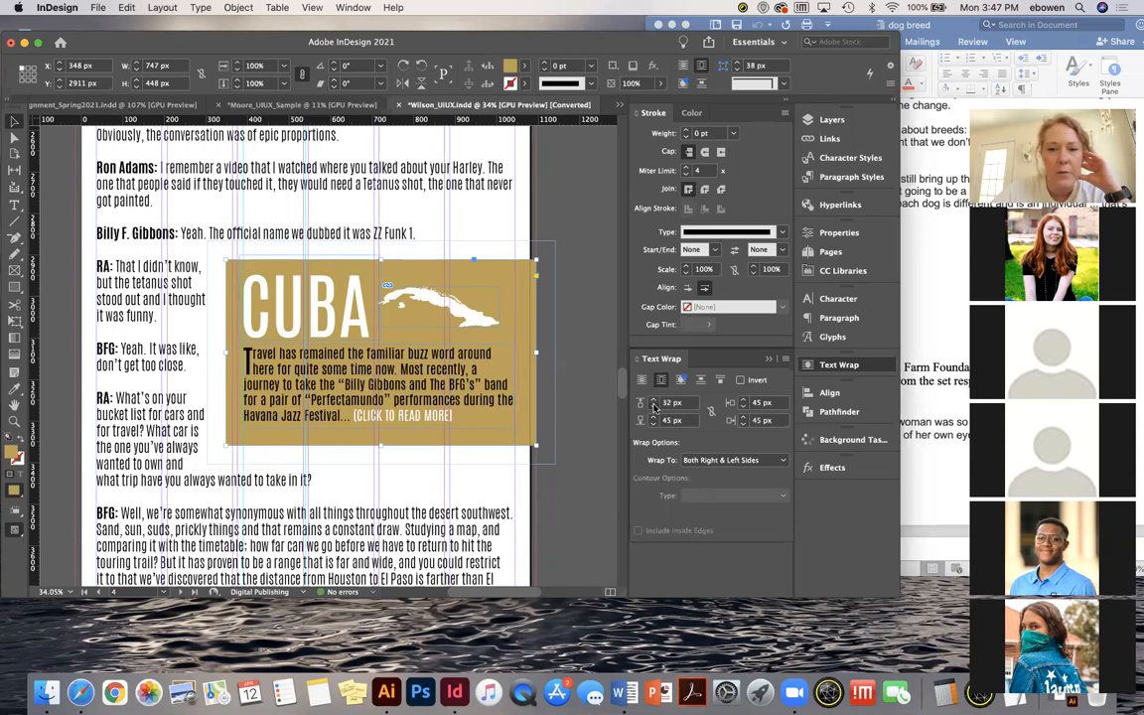
pyautogui.click(710, 414)
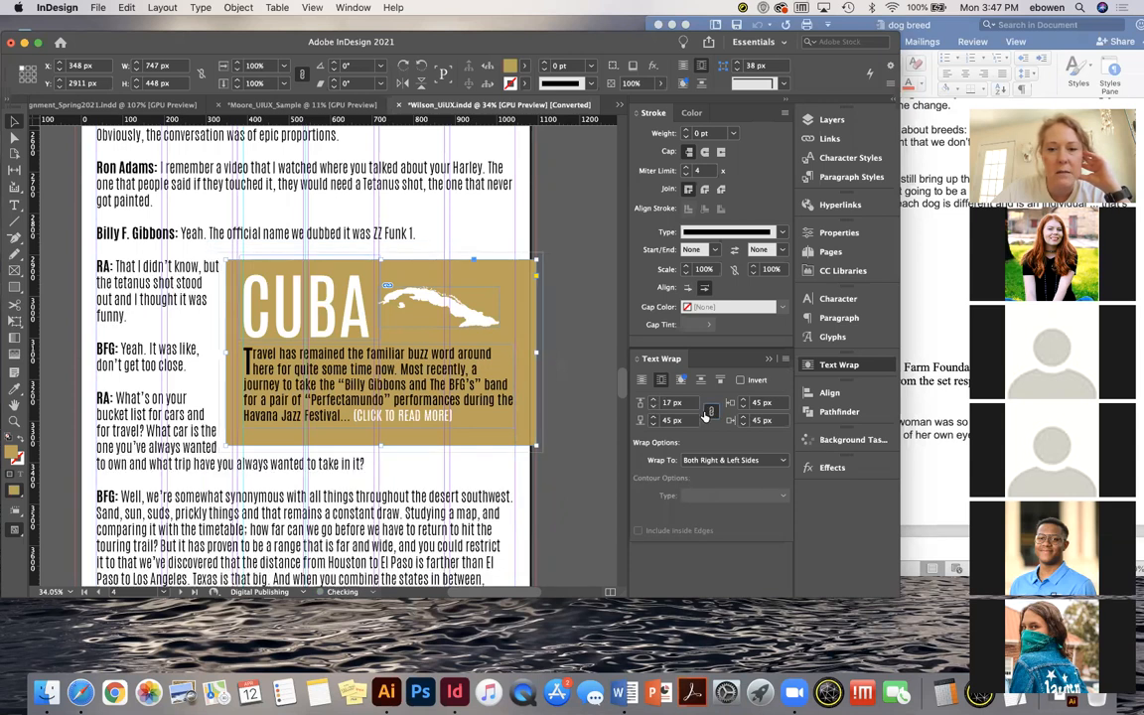
pyautogui.click(654, 409)
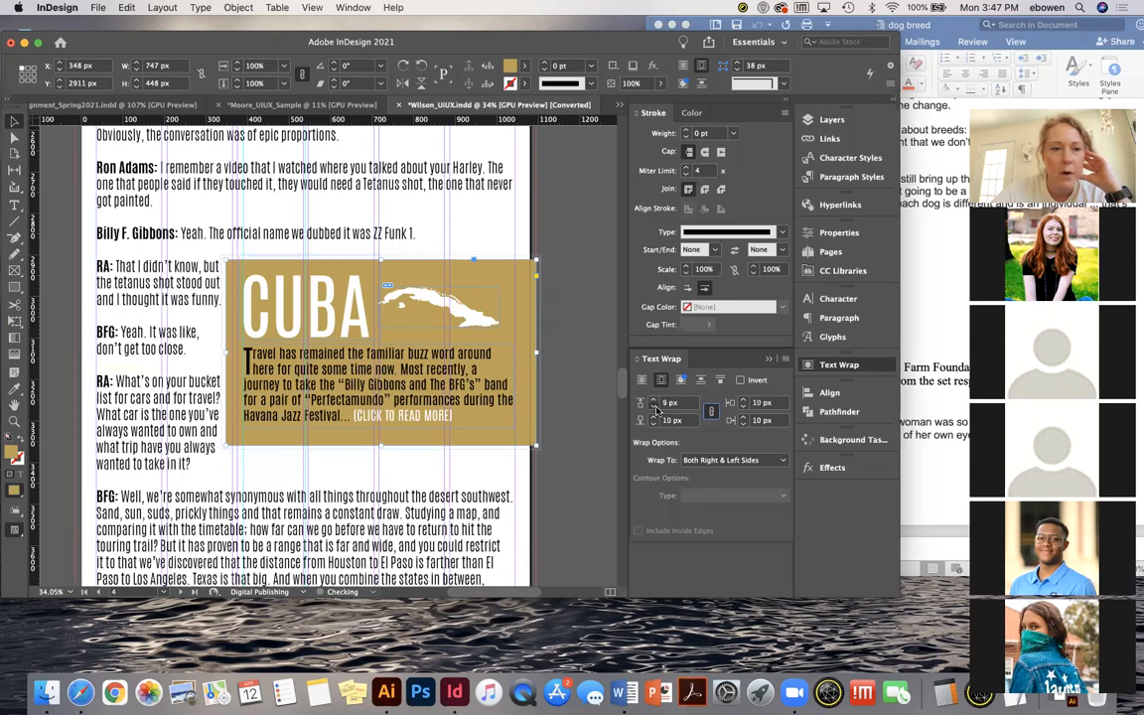
pyautogui.click(655, 410)
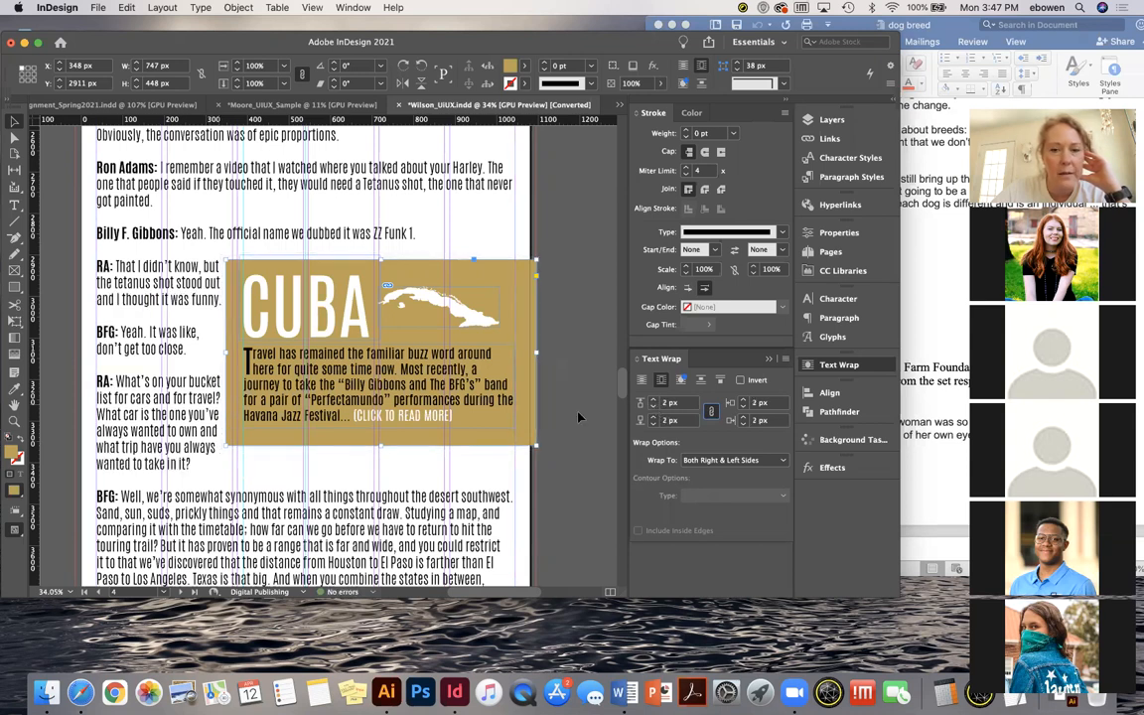
pyautogui.click(653, 402)
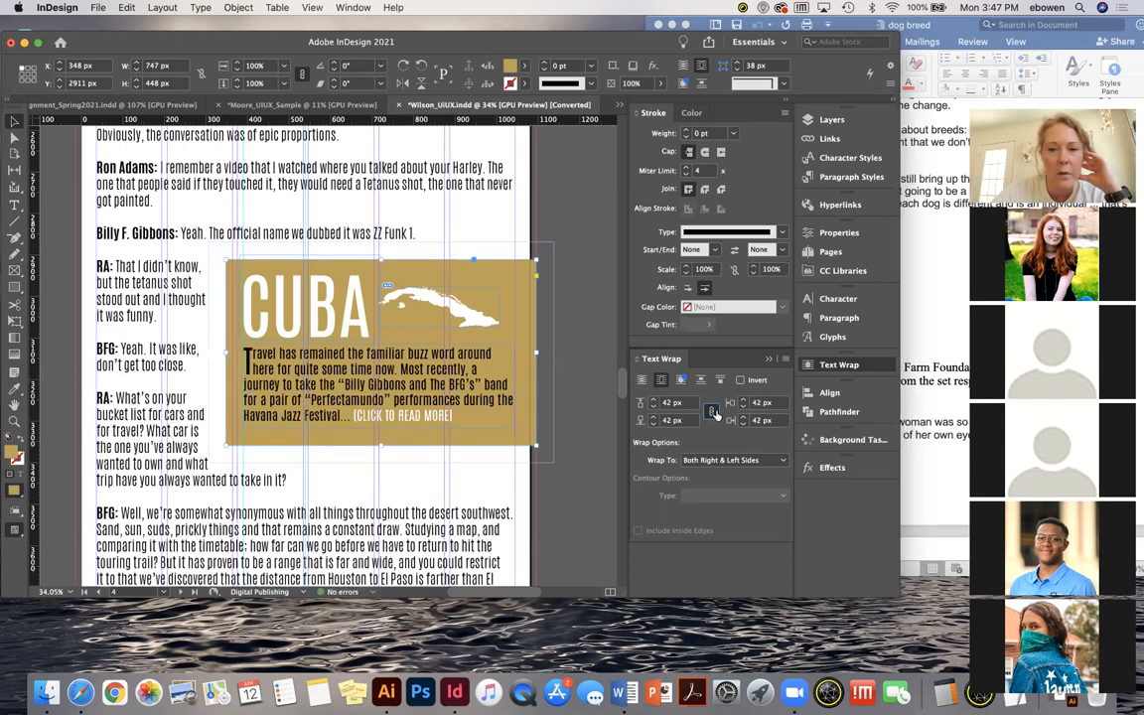
# Increase the CUBA sidebar box's linked text wrap offsets to 43 px and select its body text frame
pyautogui.click(650, 400)
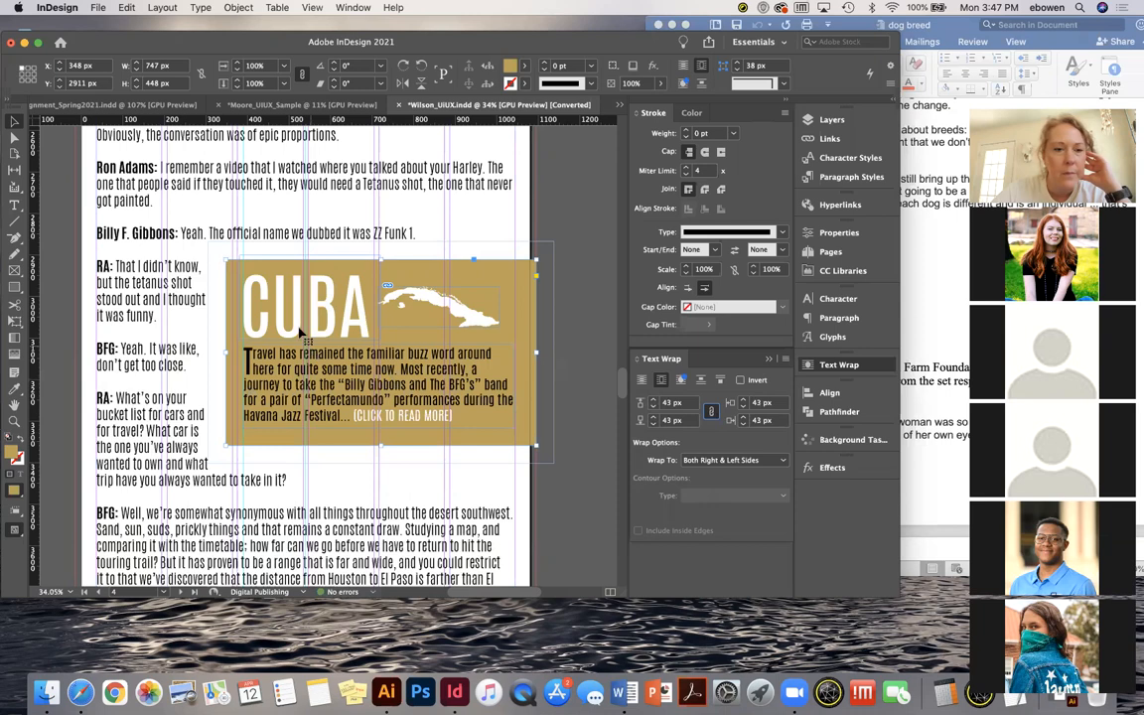
pyautogui.scroll(3, 302, 334)
pyautogui.scroll(-3, 302, 334)
pyautogui.click(329, 357)
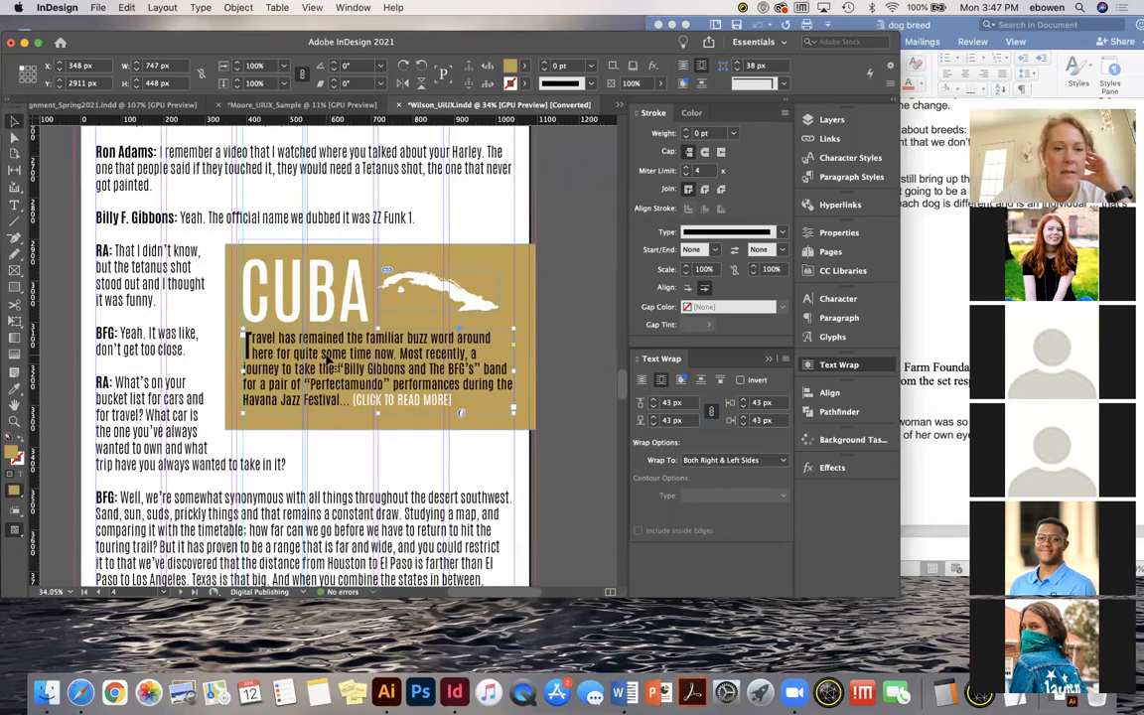
pyautogui.scroll(2, 338, 287)
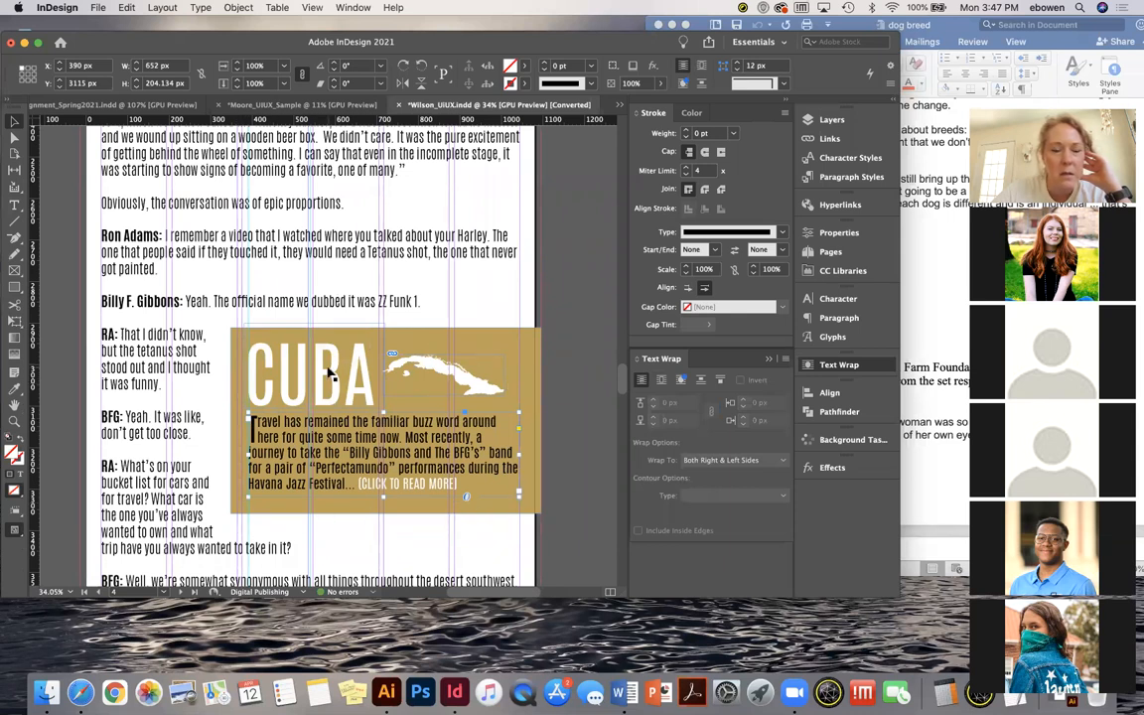
pyautogui.scroll(1, 327, 377)
# Try moving the CUBA headline frame inside the gold box, nudging it to a Y position of 2862 px
pyautogui.click(326, 400)
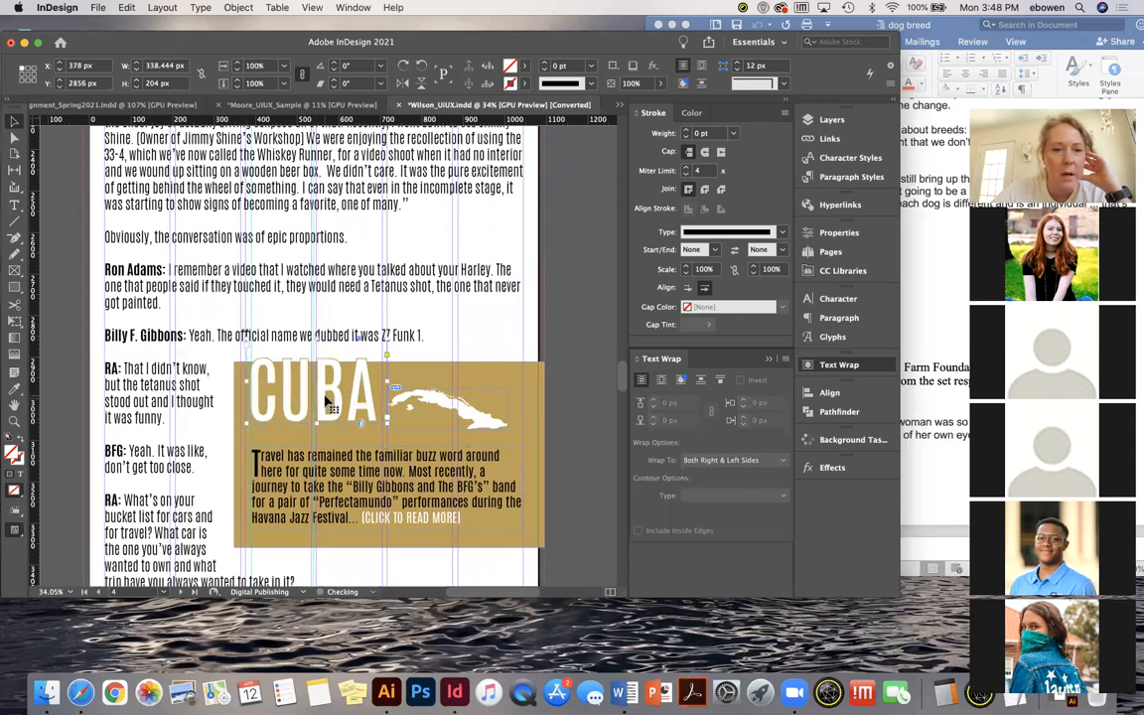
pyautogui.press('Down')
pyautogui.press('Down')
pyautogui.press('Down')
pyautogui.press('Down')
pyautogui.press('Down')
pyautogui.press('Down')
pyautogui.press('Down')
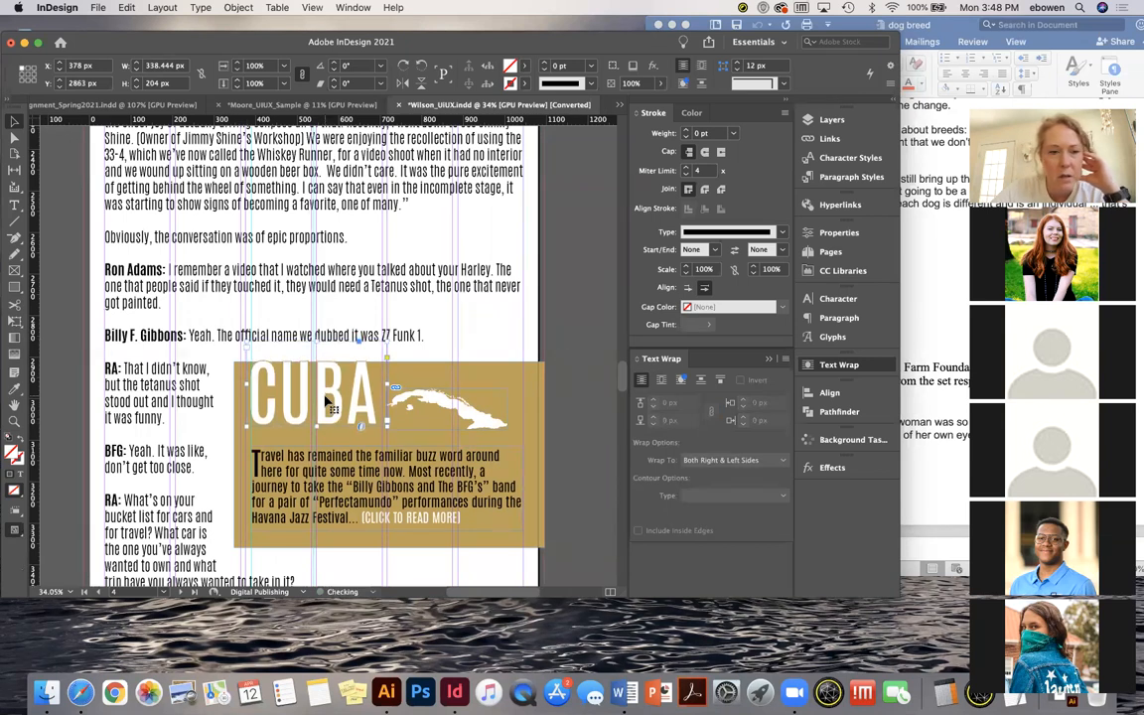
pyautogui.press('Up')
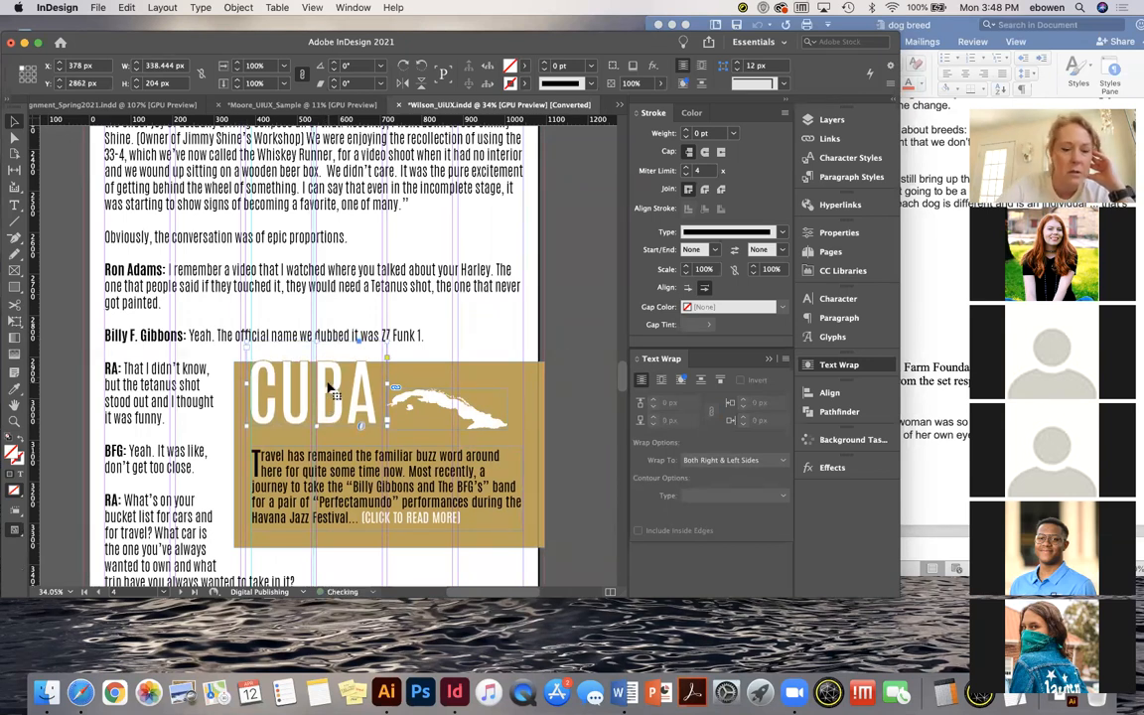
# Undo the headline moves and recent wrap changes, and set all four text wrap offsets of the CUBA box to 42 px
pyautogui.press('super+z')
pyautogui.press('super+z')
pyautogui.press('super+z')
pyautogui.press('super+z')
pyautogui.press('super+z')
pyautogui.press('super+z')
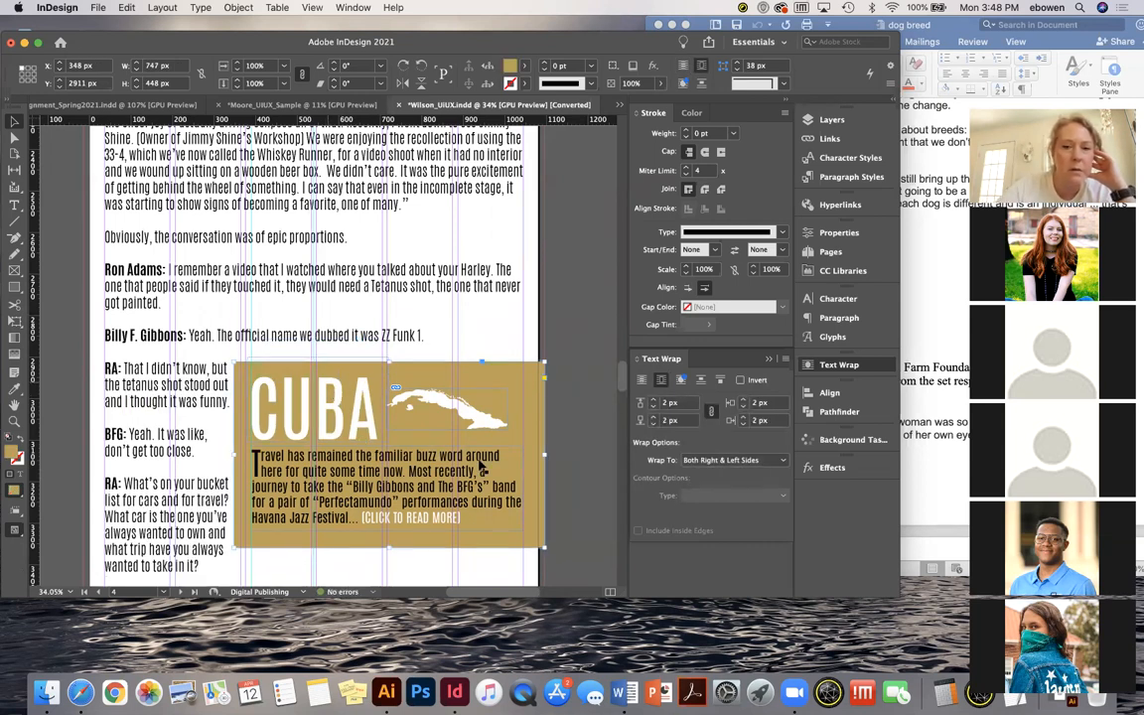
pyautogui.click(665, 405)
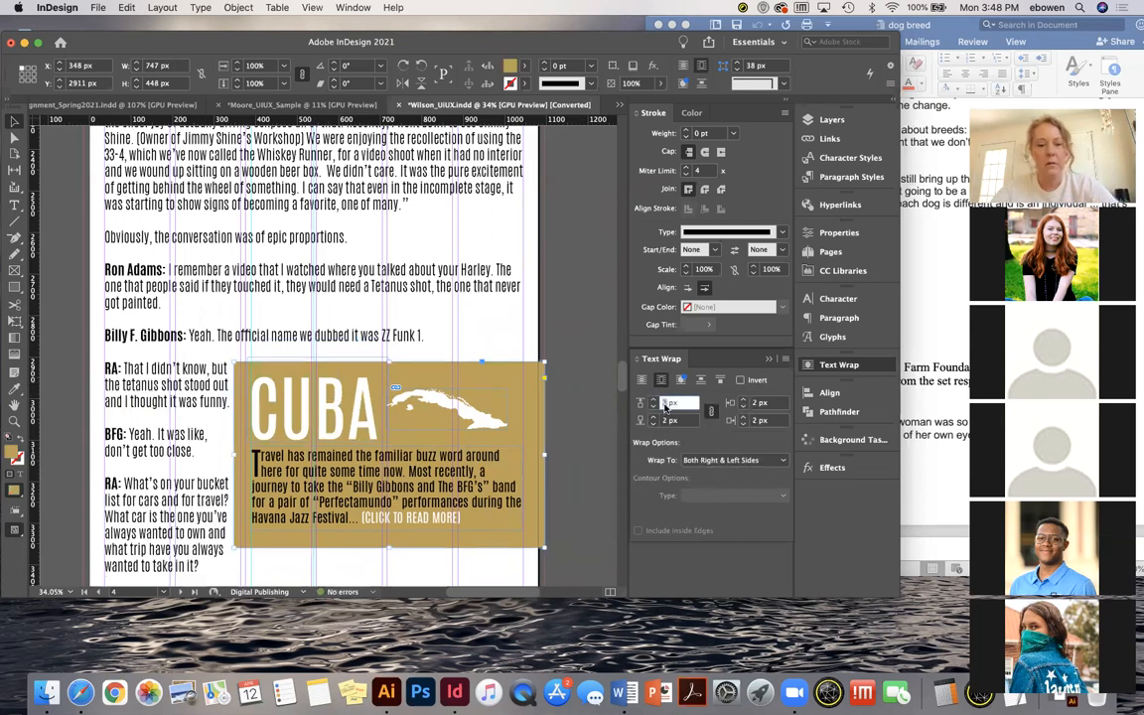
pyautogui.press('Return')
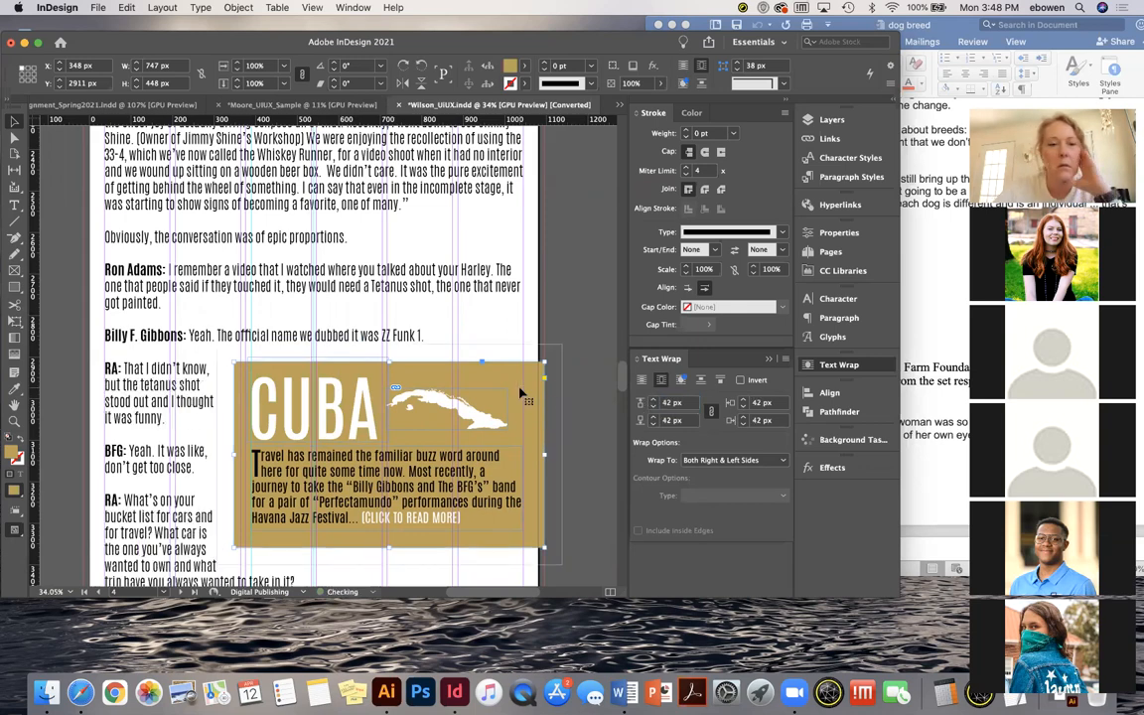
# Check the text wrap on the "Cars are a lot like babies" quote box, and review the sidebar and second pull quote further down
pyautogui.scroll(8, 523, 392)
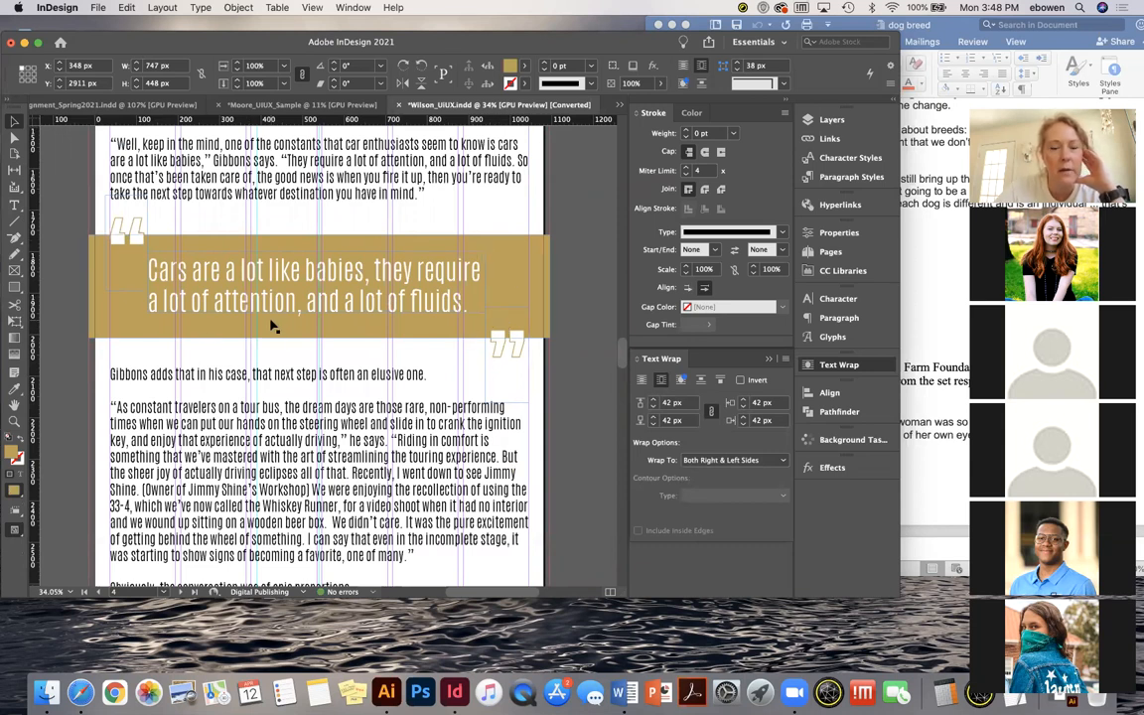
pyautogui.click(543, 254)
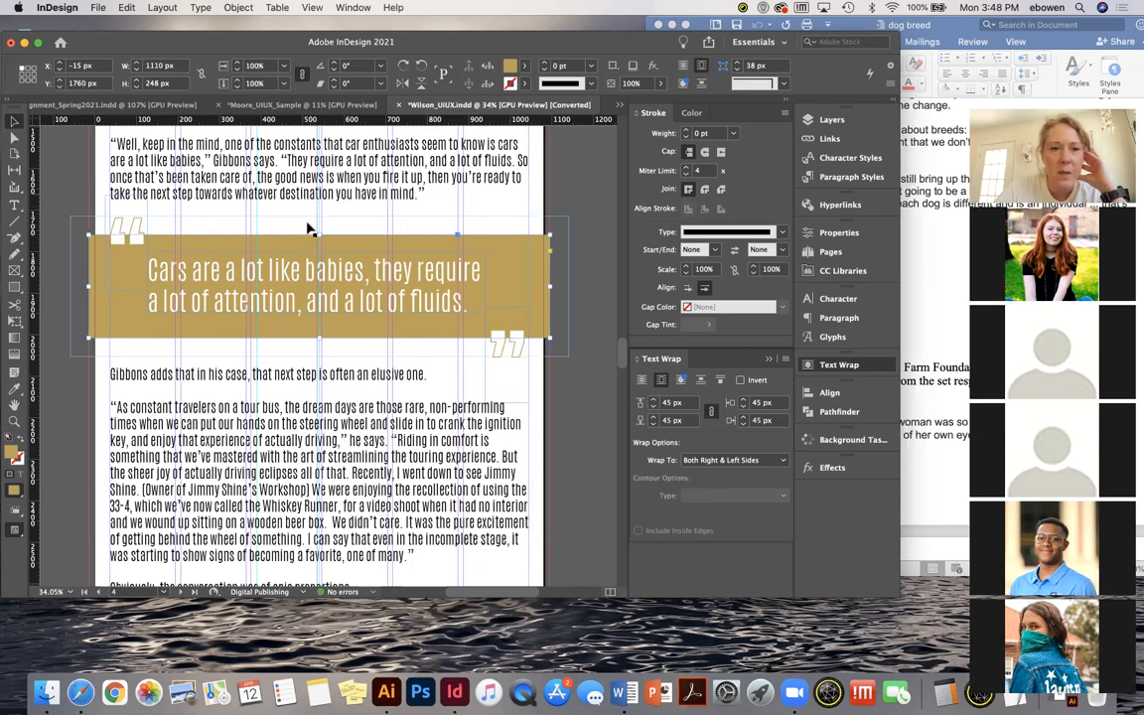
pyautogui.scroll(-10, 277, 359)
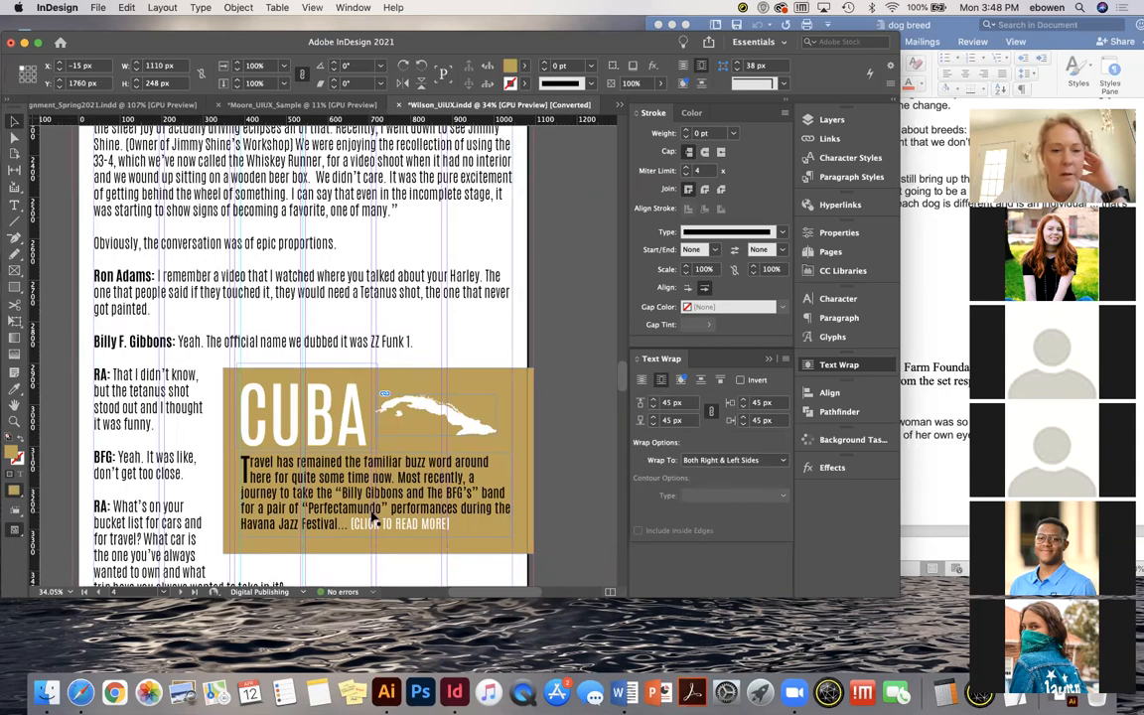
pyautogui.scroll(-3, 373, 516)
pyautogui.scroll(-15, 373, 518)
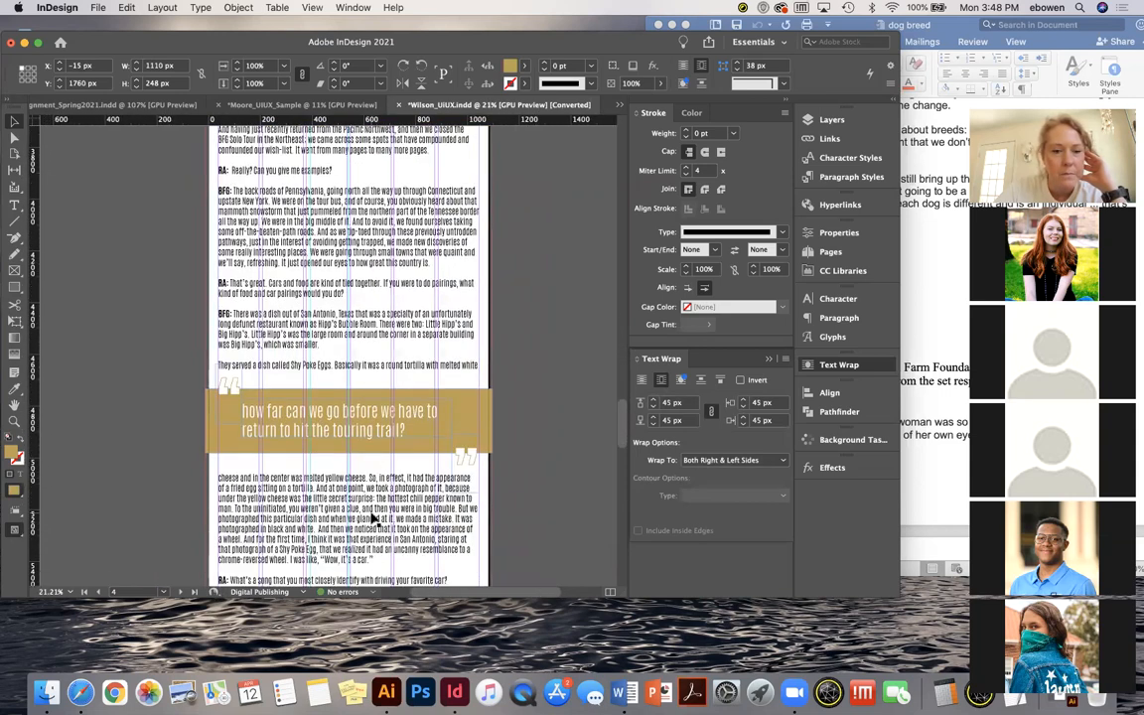
pyautogui.scroll(-3, 374, 519)
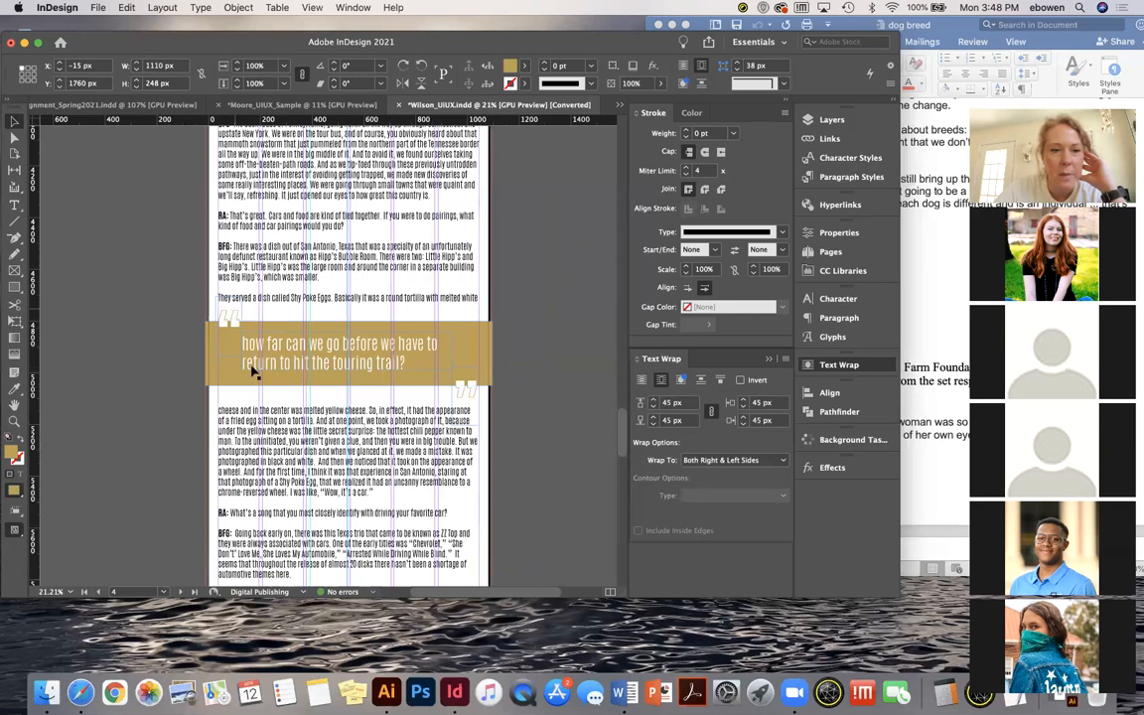
pyautogui.scroll(-15, 501, 396)
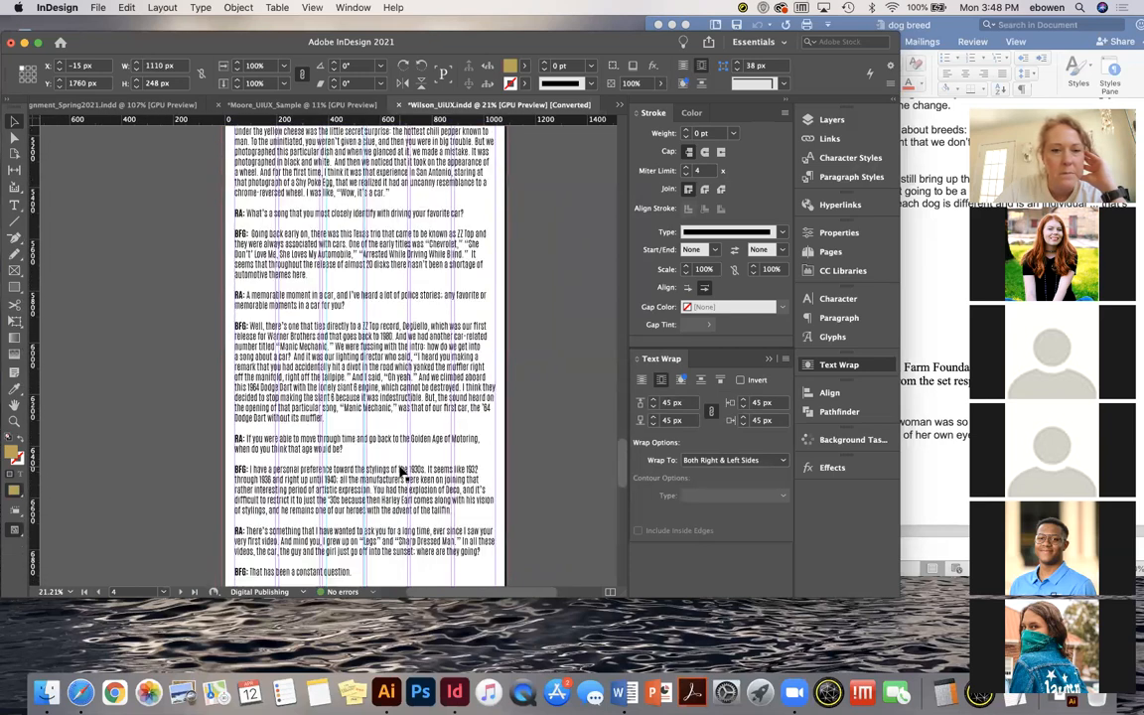
# Switch to the dog-breed layout and then to the "dog breed" Word document to read its pull quote and sidebar copy
pyautogui.click(331, 104)
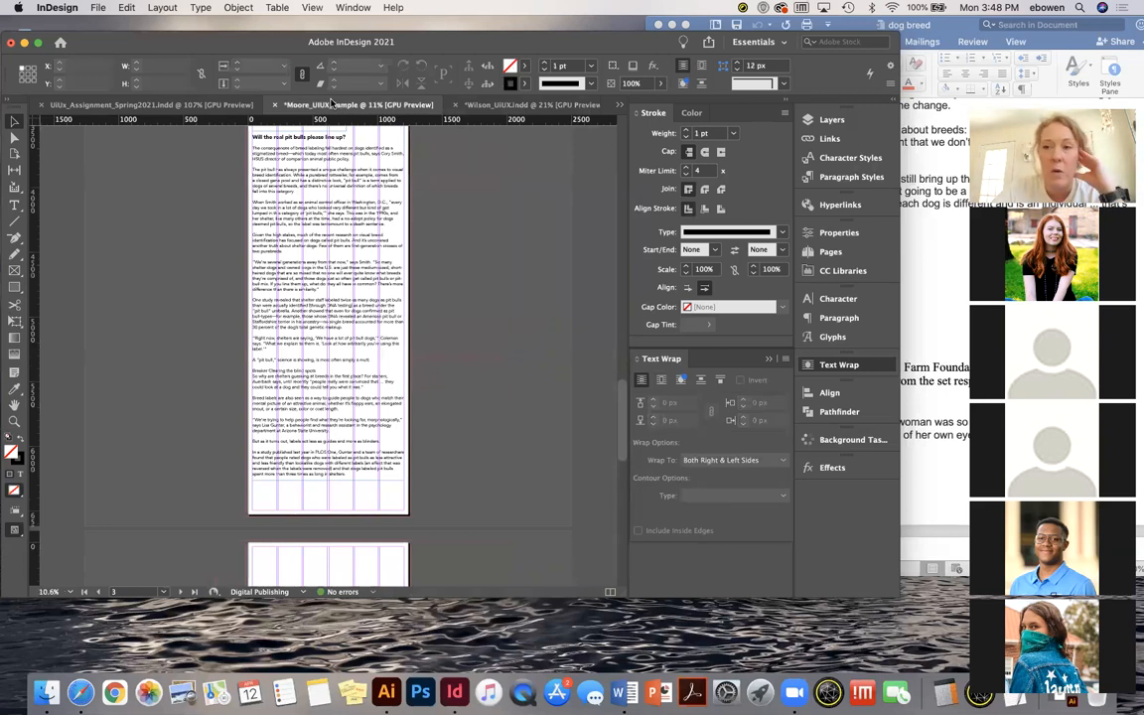
pyautogui.click(960, 246)
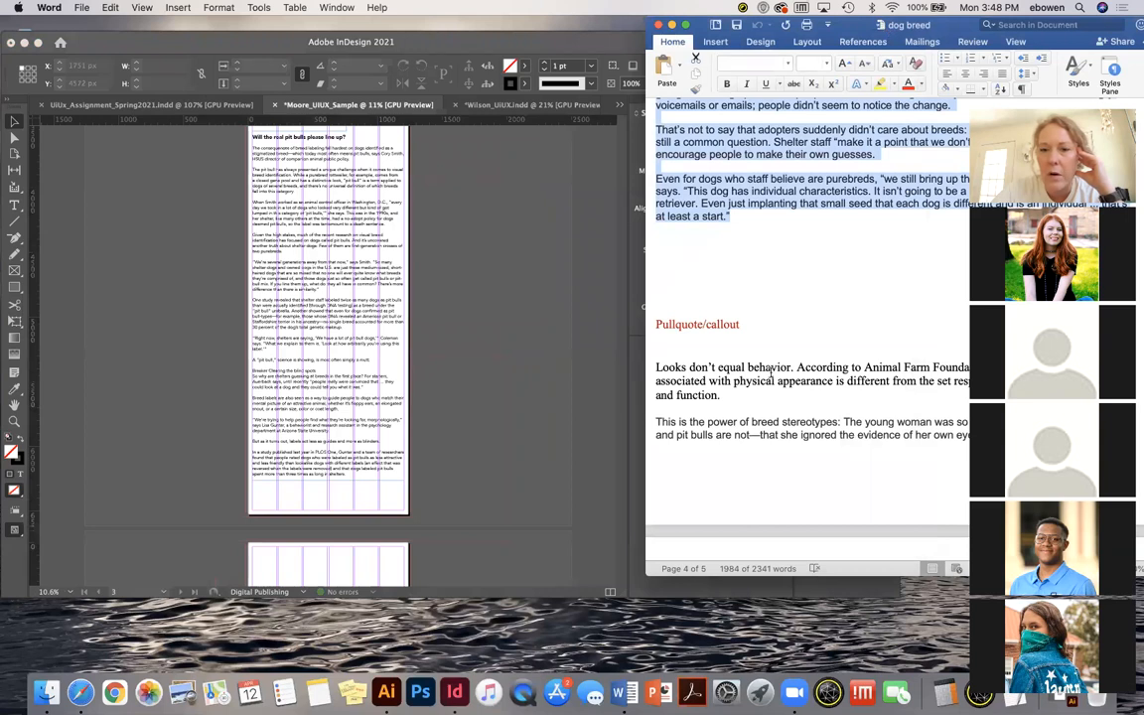
pyautogui.scroll(-3, 770, 371)
pyautogui.scroll(-8, 767, 371)
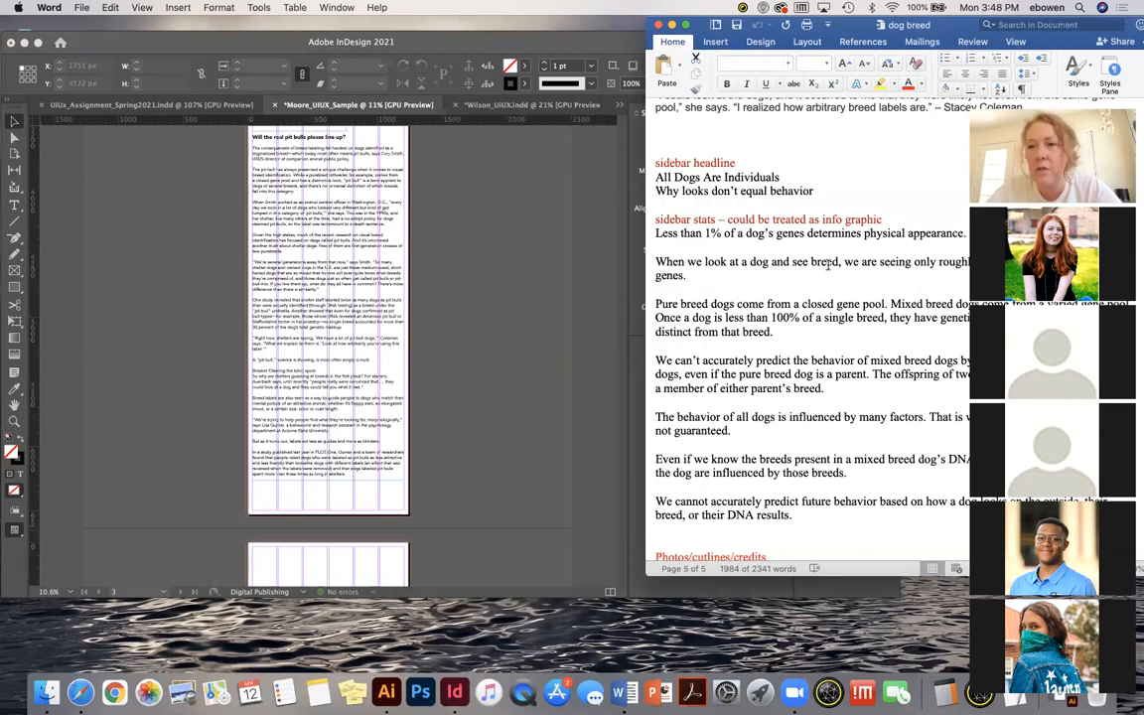
# Return to the "Cars, Bars, & Guitars" sample in InDesign and examine the CUBA story page linked from the sidebar, and the article menu page
pyautogui.click(449, 193)
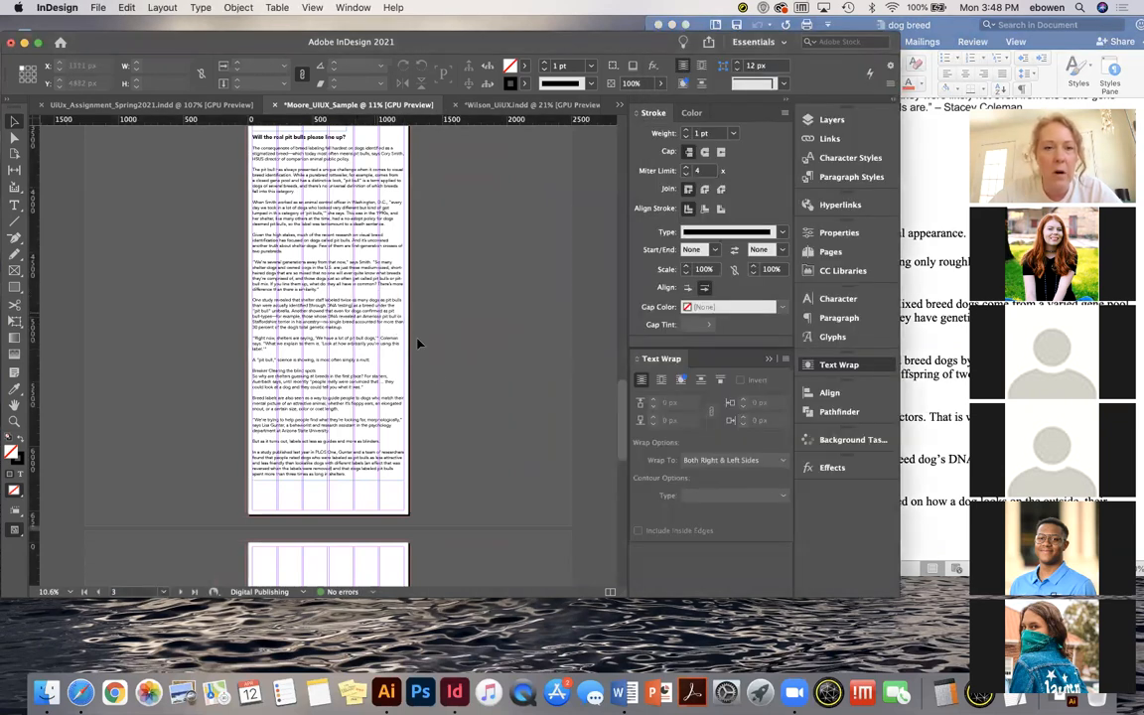
pyautogui.click(506, 103)
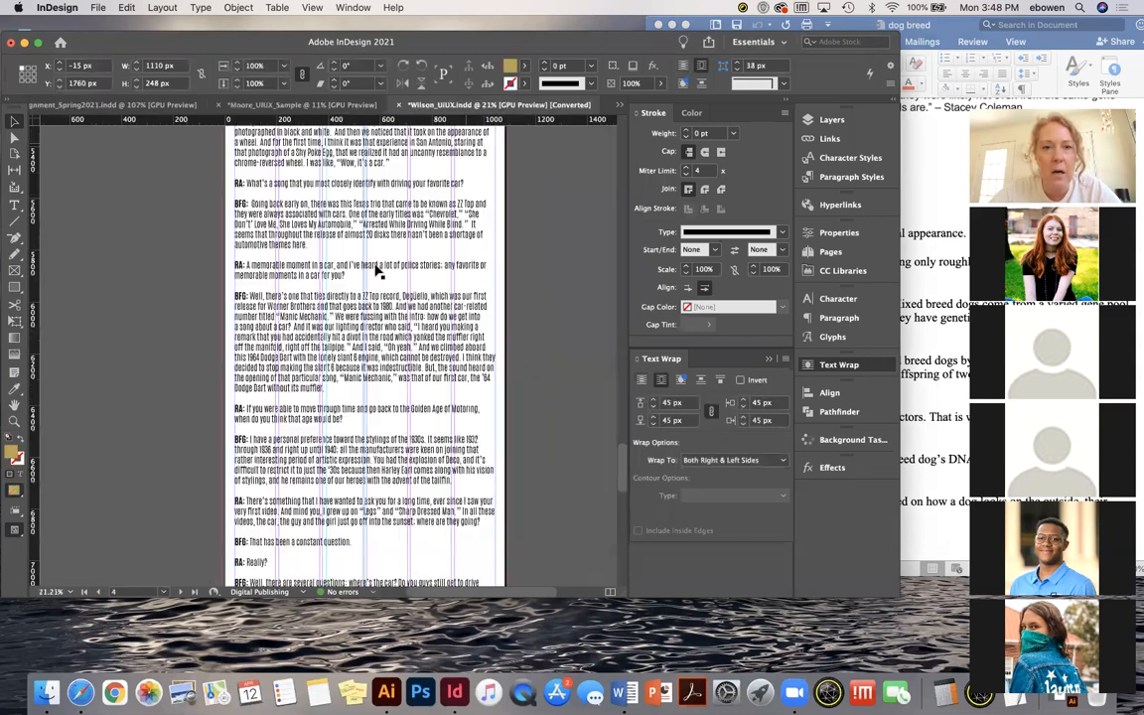
pyautogui.scroll(-15, 387, 340)
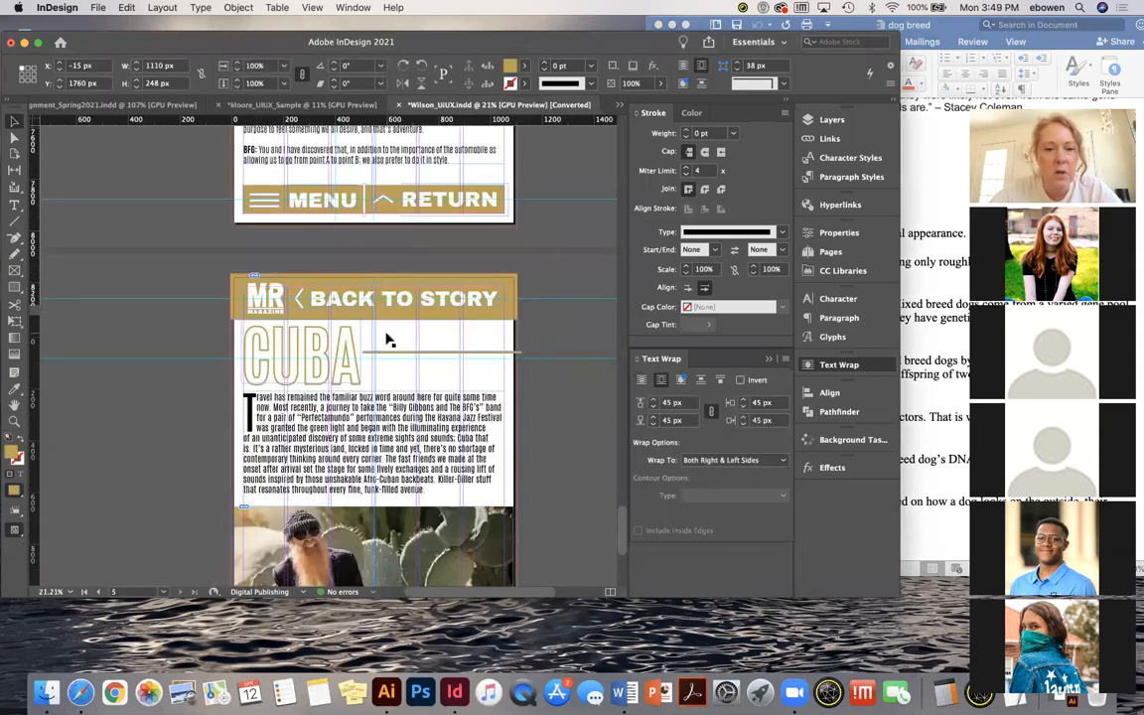
pyautogui.scroll(3, 387, 339)
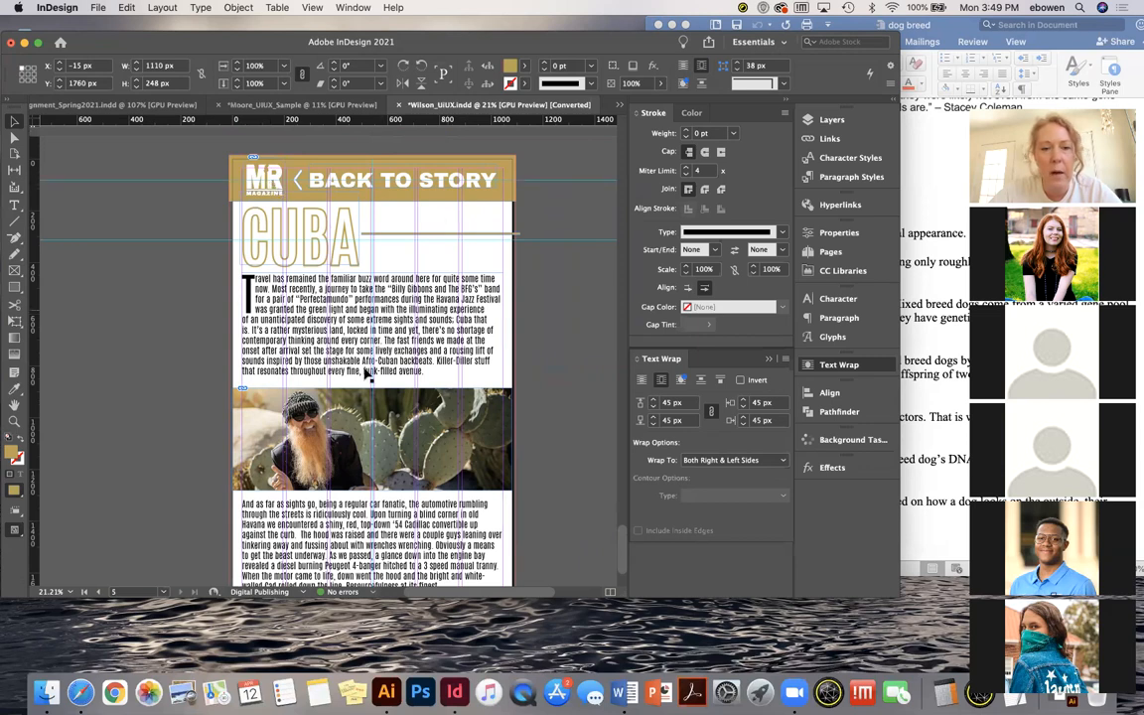
pyautogui.scroll(-5, 397, 298)
pyautogui.scroll(10, 369, 379)
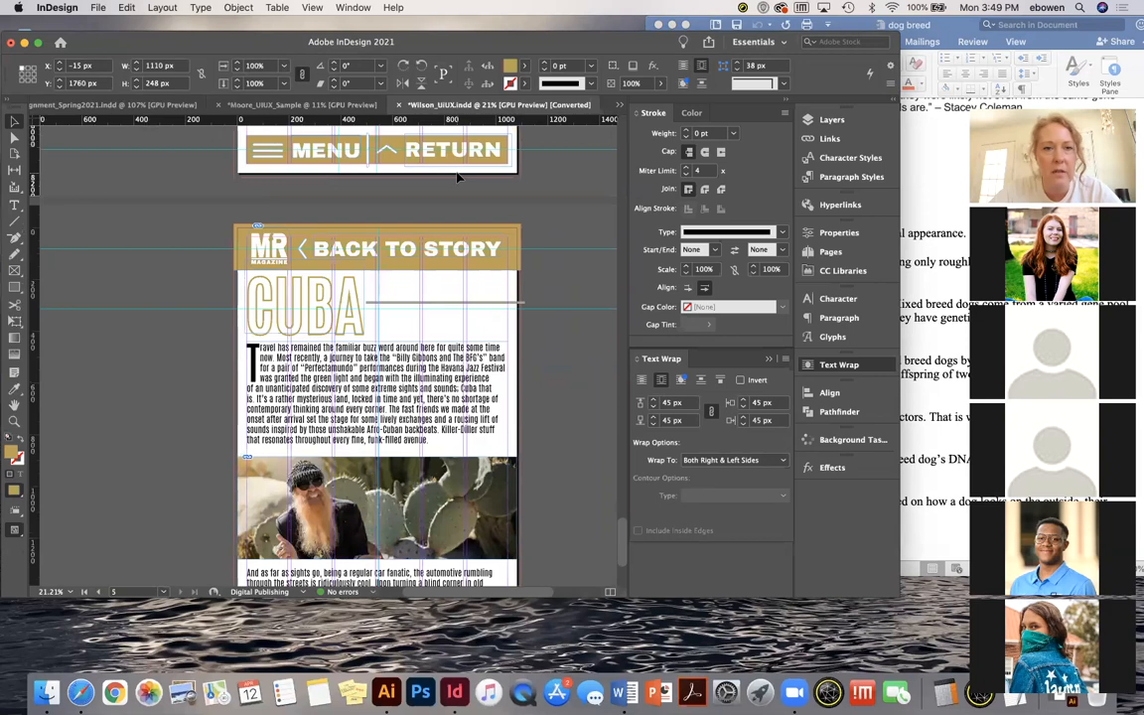
pyautogui.scroll(10, 416, 154)
pyautogui.scroll(15, 417, 154)
pyautogui.scroll(15, 416, 151)
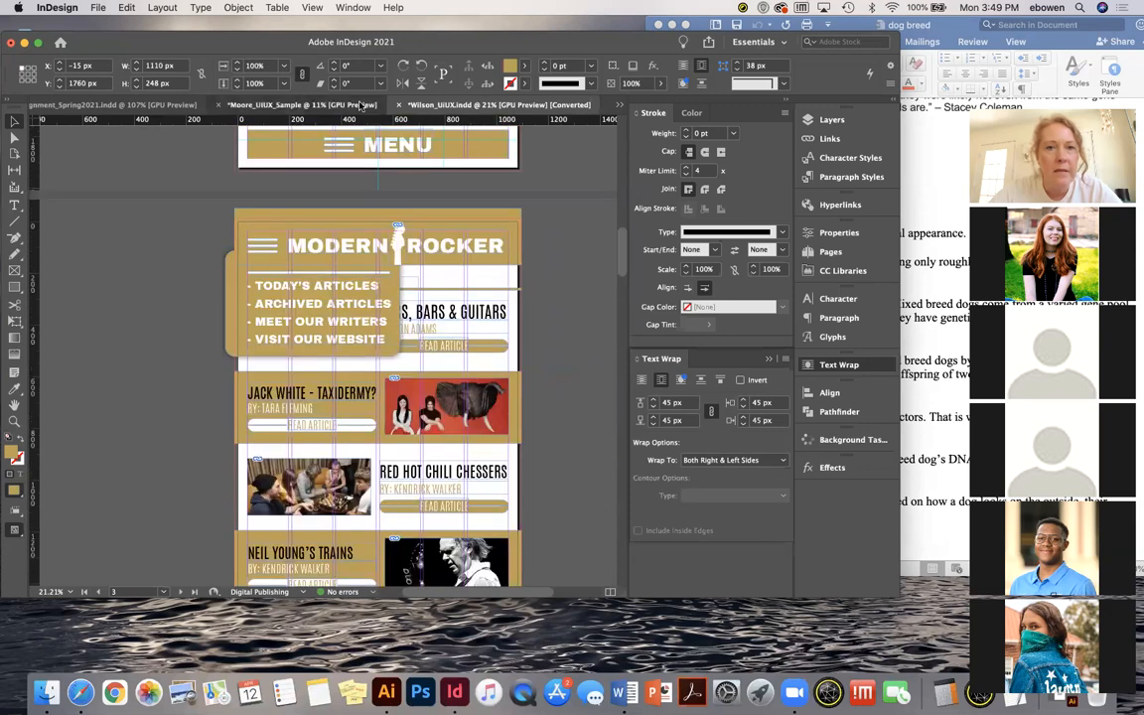
# Switch back to the dog-breed layout and review the article text, picture frame and remaining empty space across pages 3 and 4
pyautogui.click(360, 103)
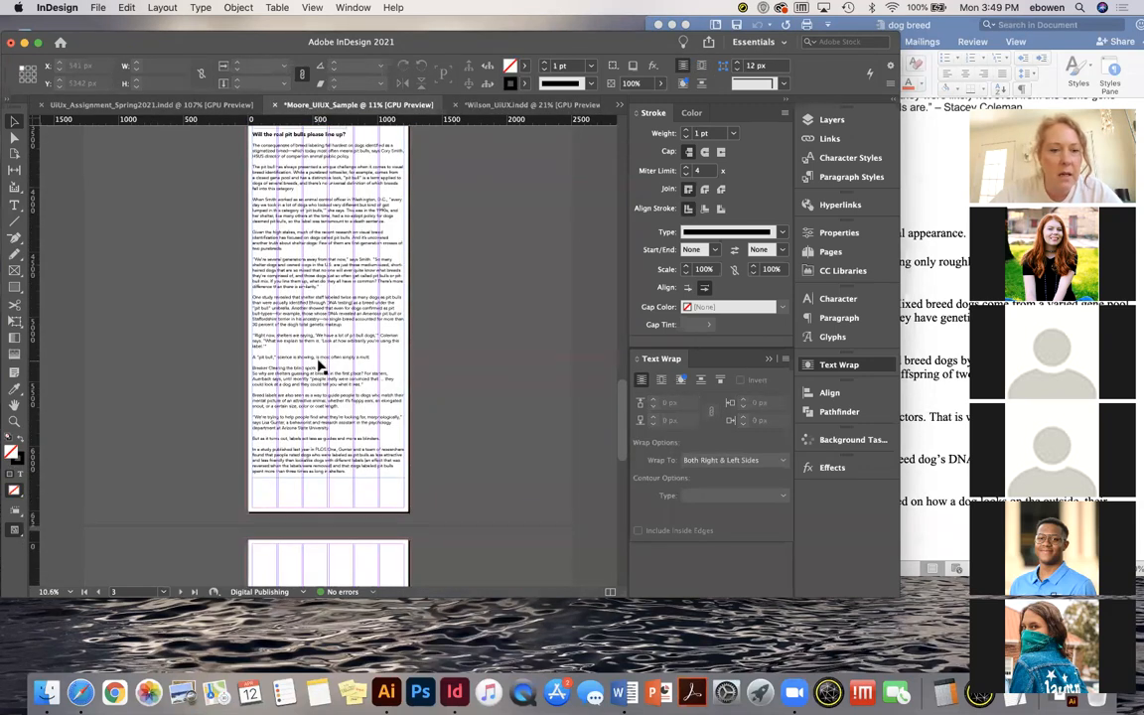
pyautogui.scroll(-5, 319, 366)
pyautogui.scroll(2, 319, 359)
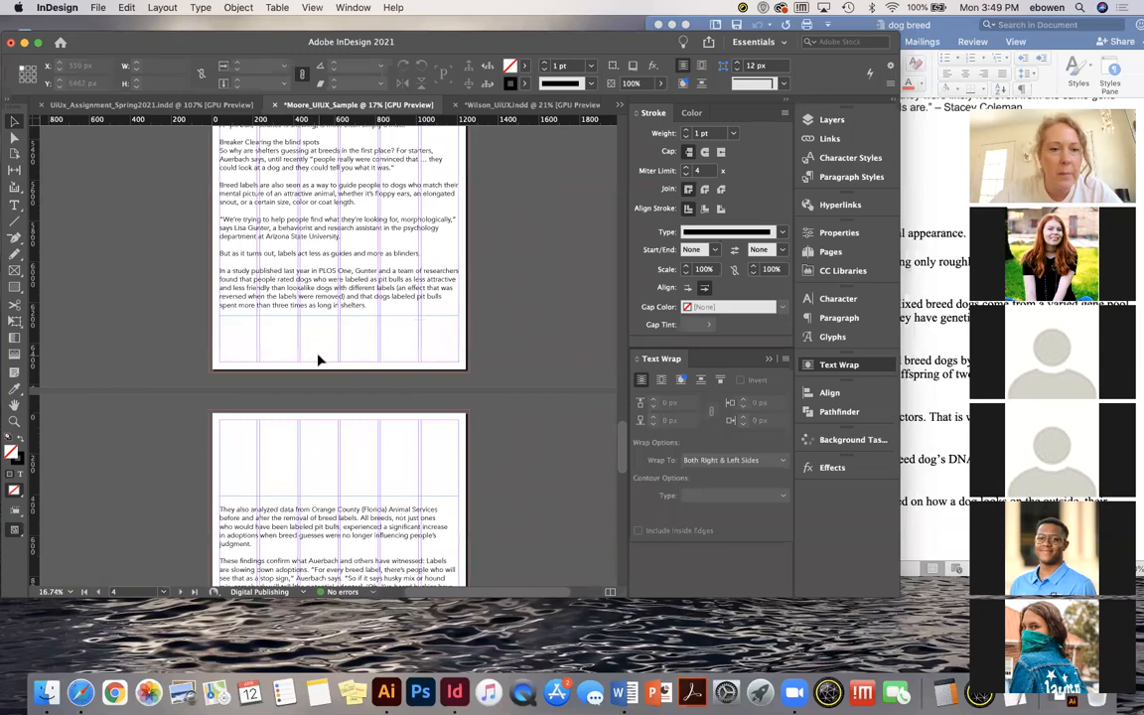
pyautogui.scroll(2, 317, 360)
pyautogui.scroll(5, 318, 357)
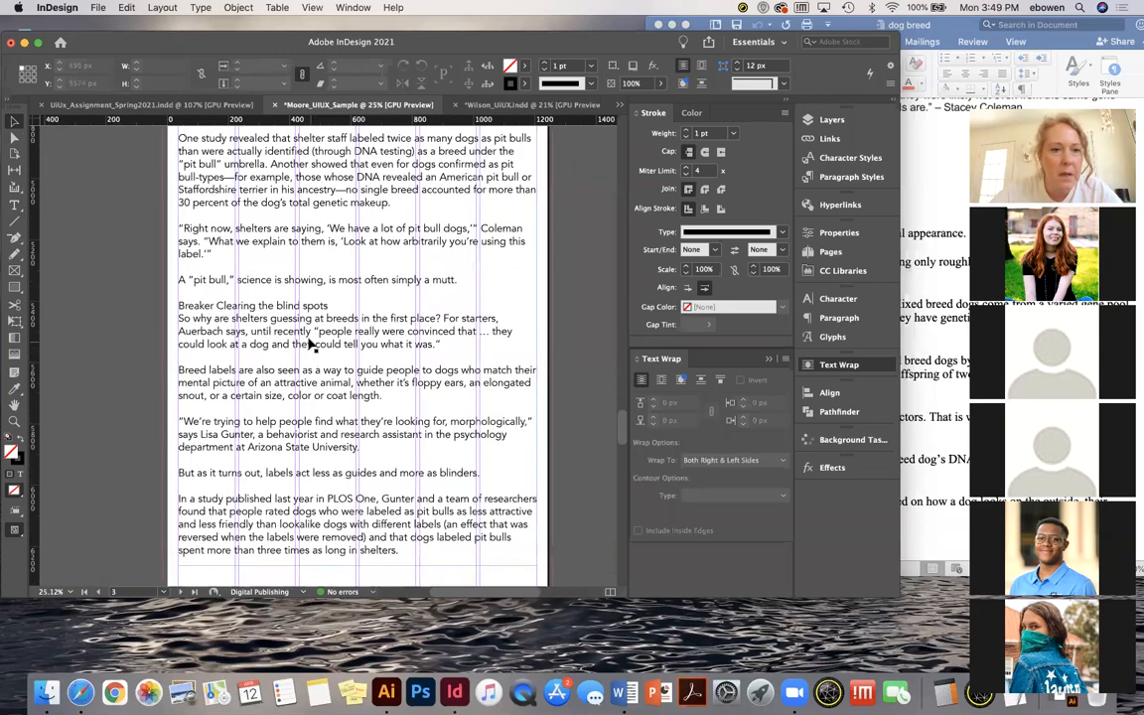
pyautogui.scroll(5, 310, 344)
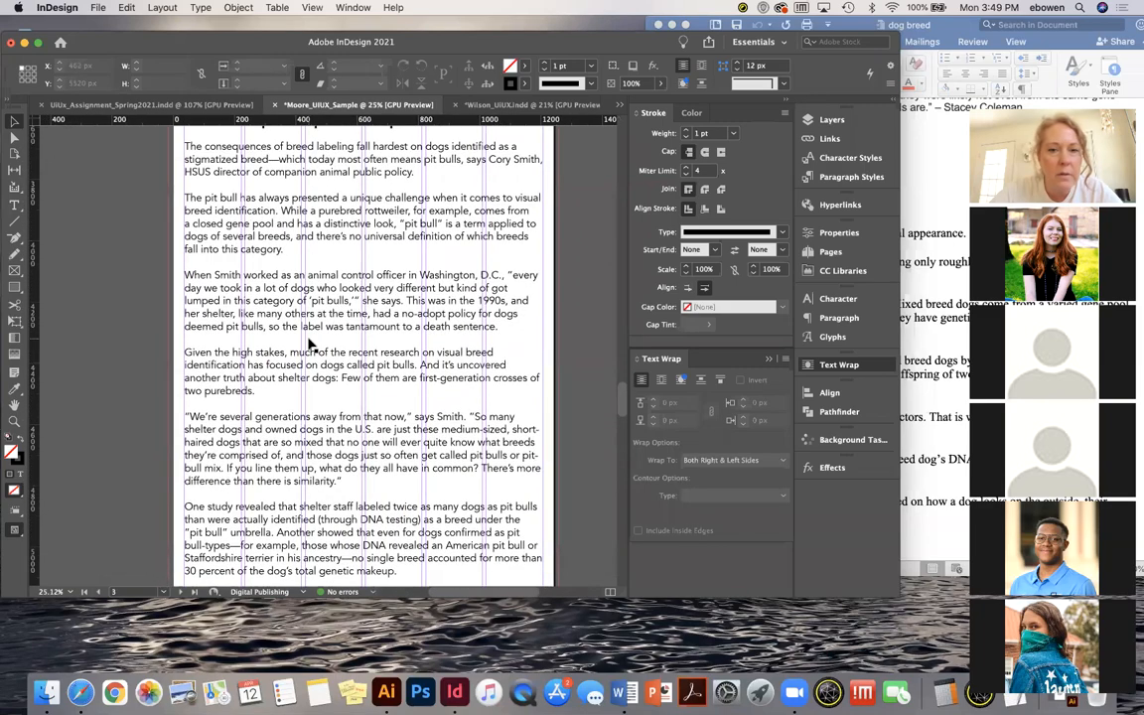
pyautogui.scroll(7, 283, 291)
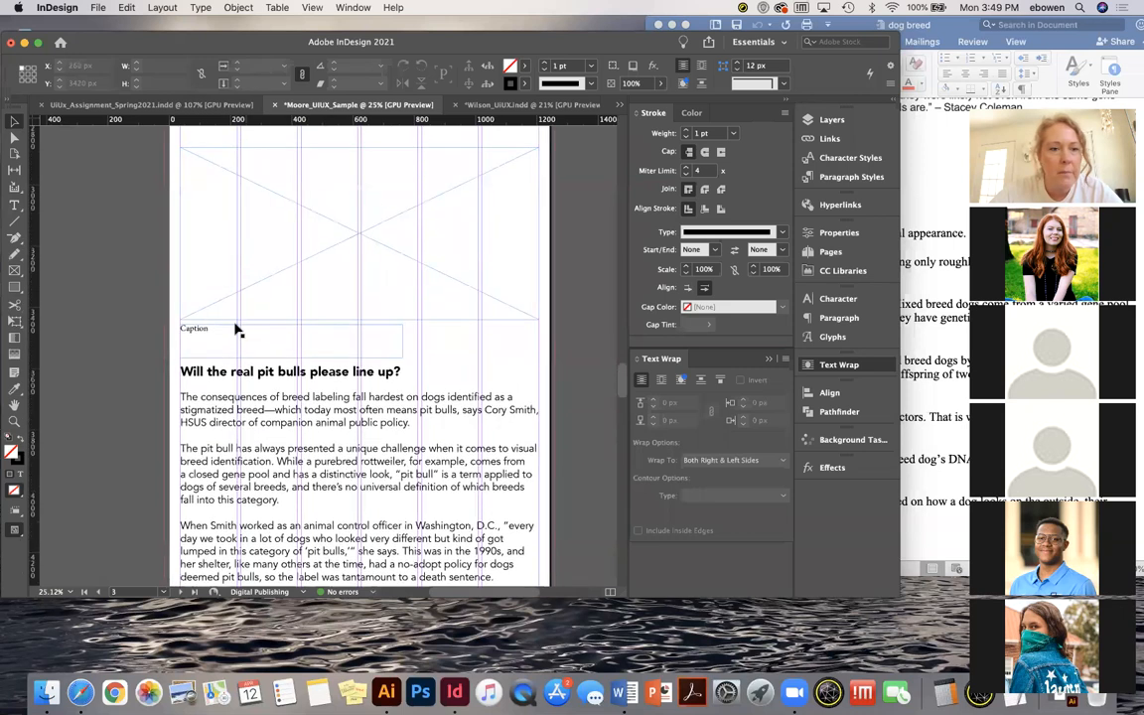
pyautogui.scroll(3, 236, 331)
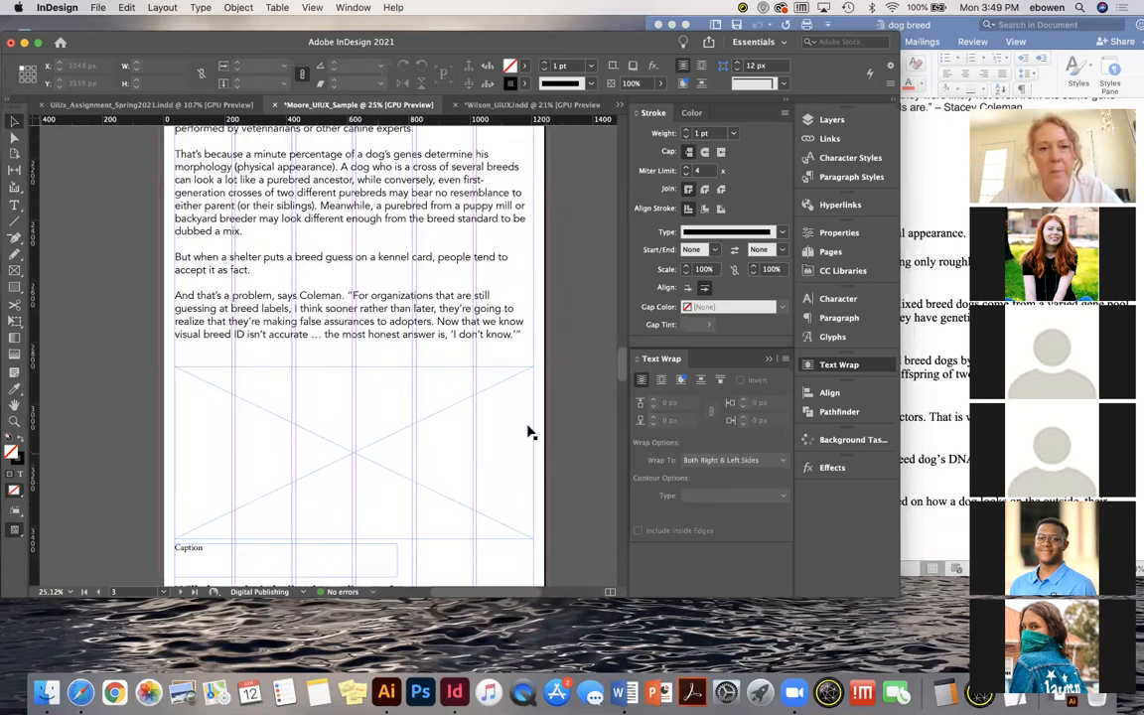
pyautogui.scroll(2, 441, 268)
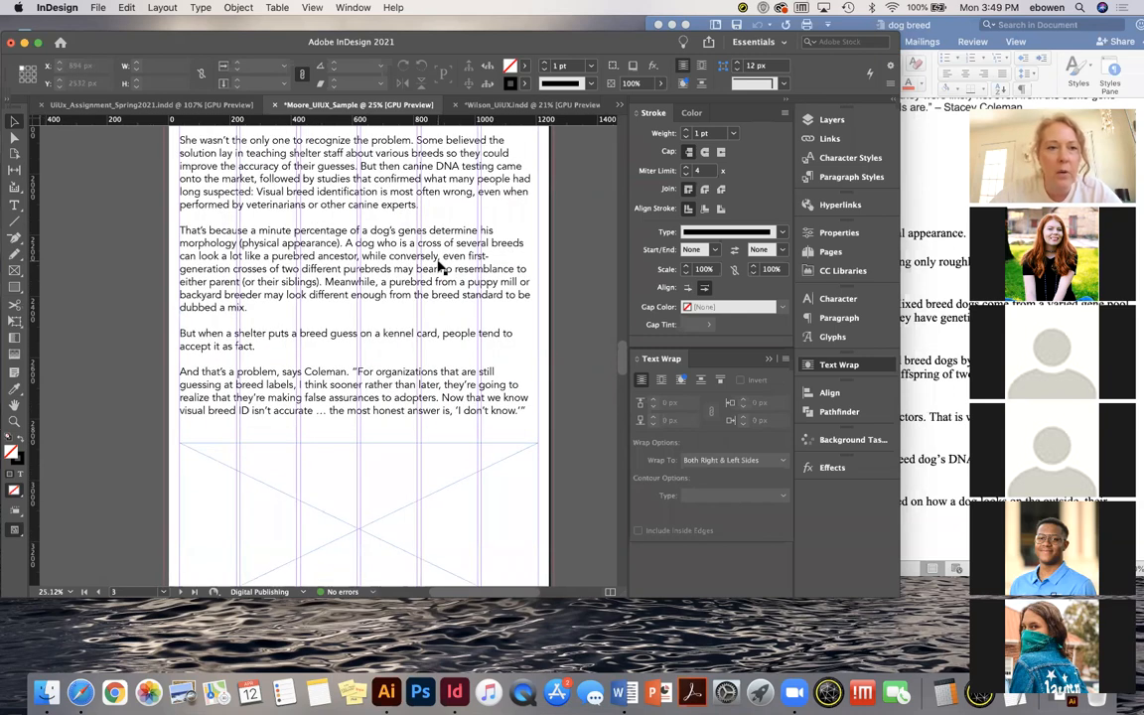
pyautogui.scroll(7, 440, 268)
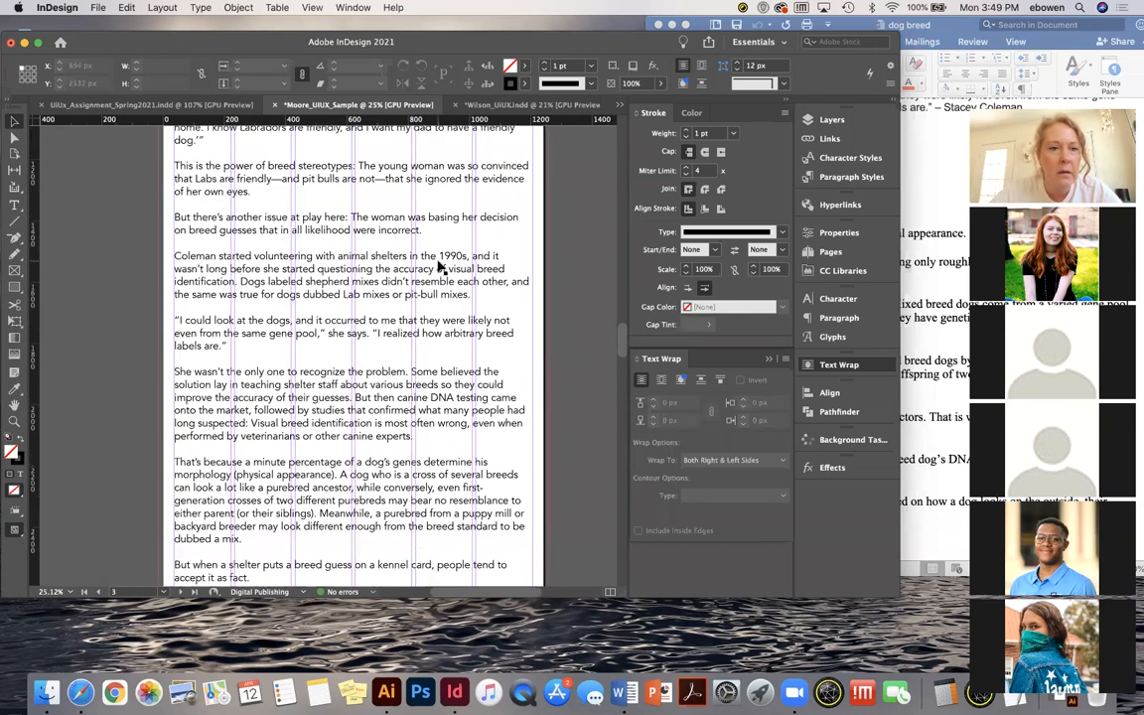
pyautogui.scroll(5, 440, 268)
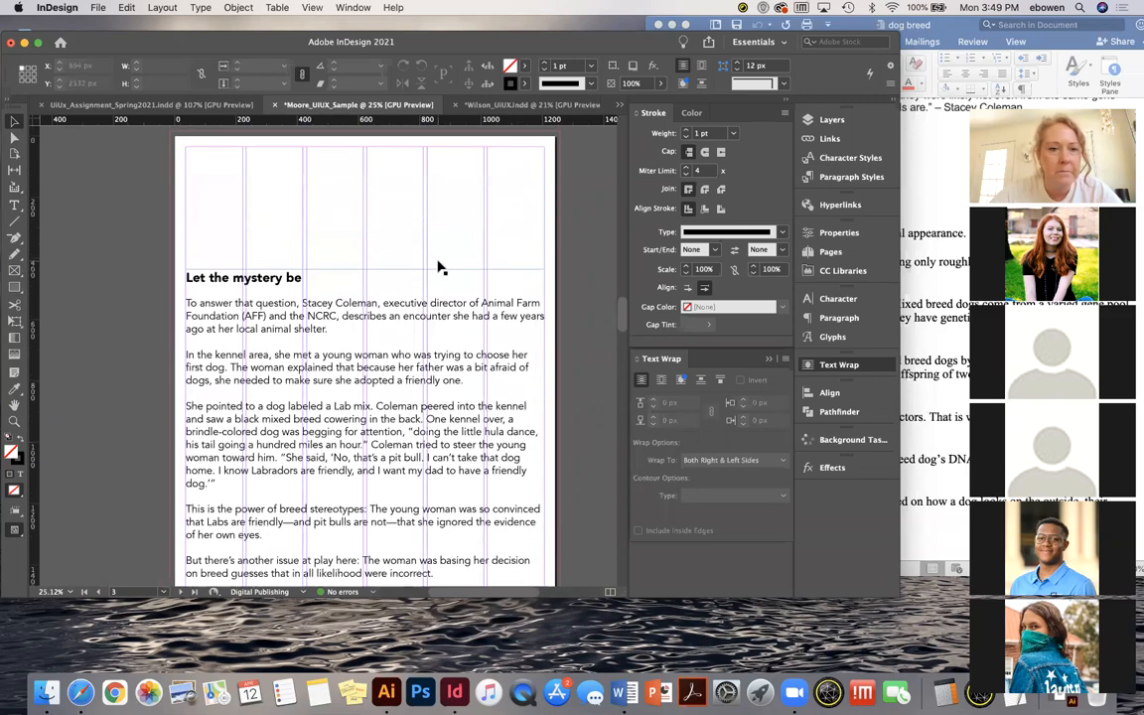
pyautogui.scroll(-15, 440, 268)
pyautogui.scroll(-20, 440, 268)
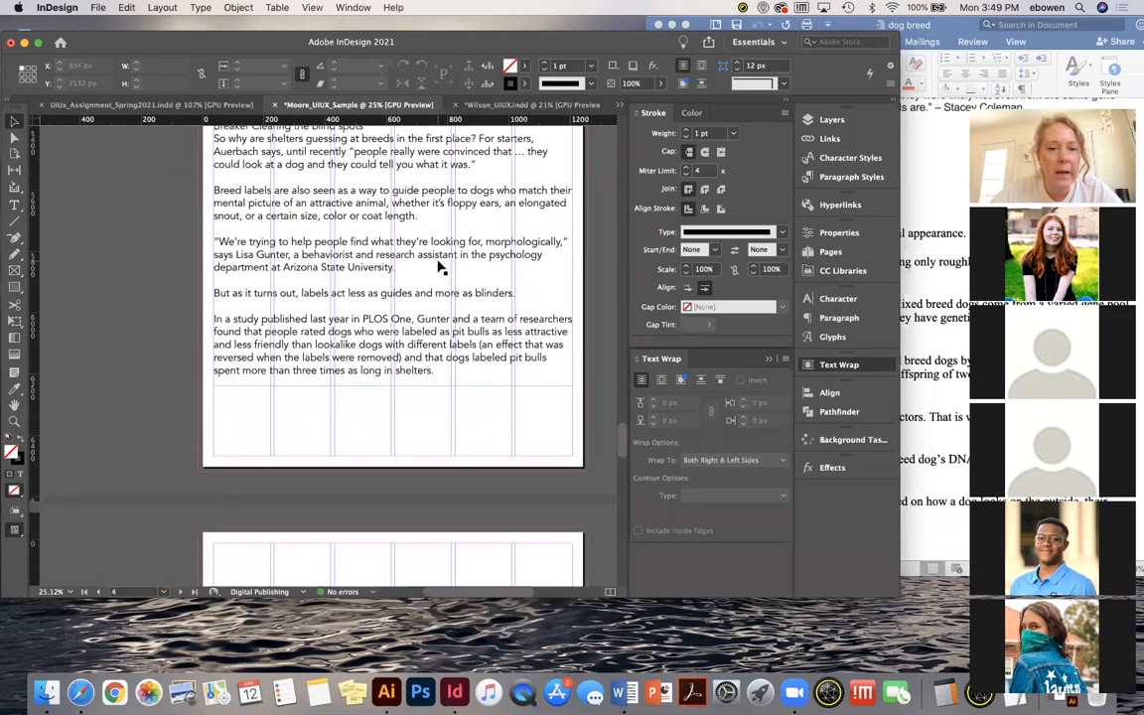
pyautogui.scroll(-5, 440, 268)
pyautogui.scroll(9, 440, 268)
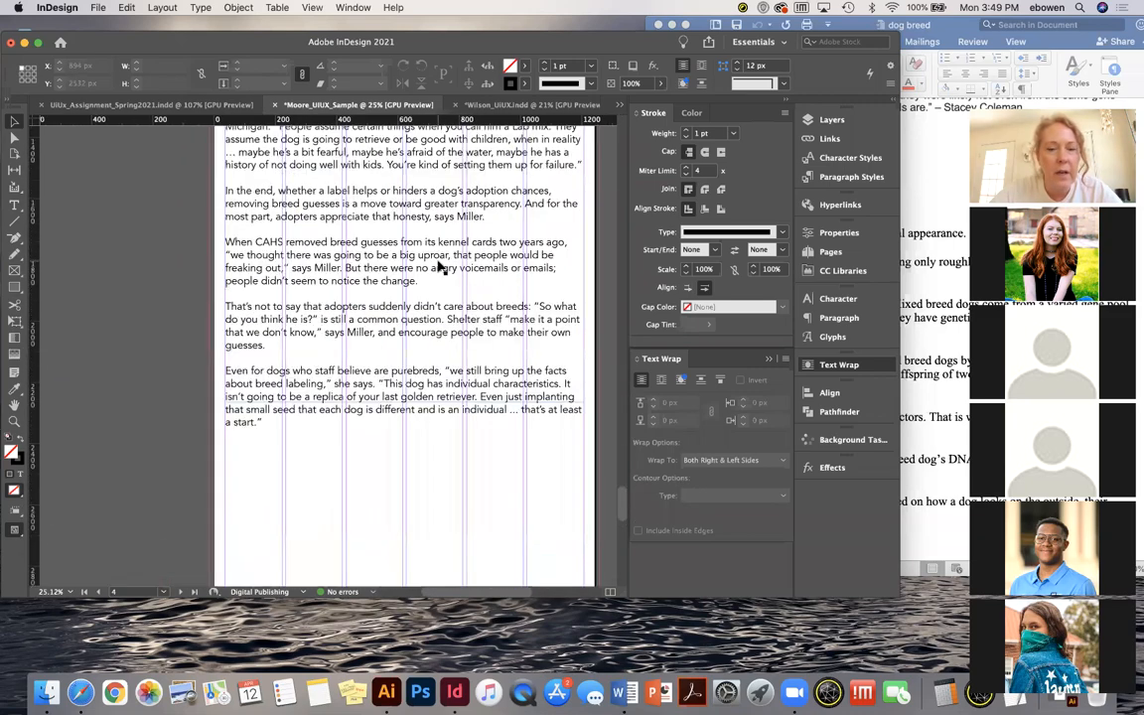
# Select the page 3 picture frame together with its caption and shift both to X 42 px, Y 3023 px, below the pit bulls subheading
pyautogui.scroll(-2, 440, 269)
pyautogui.scroll(15, 440, 269)
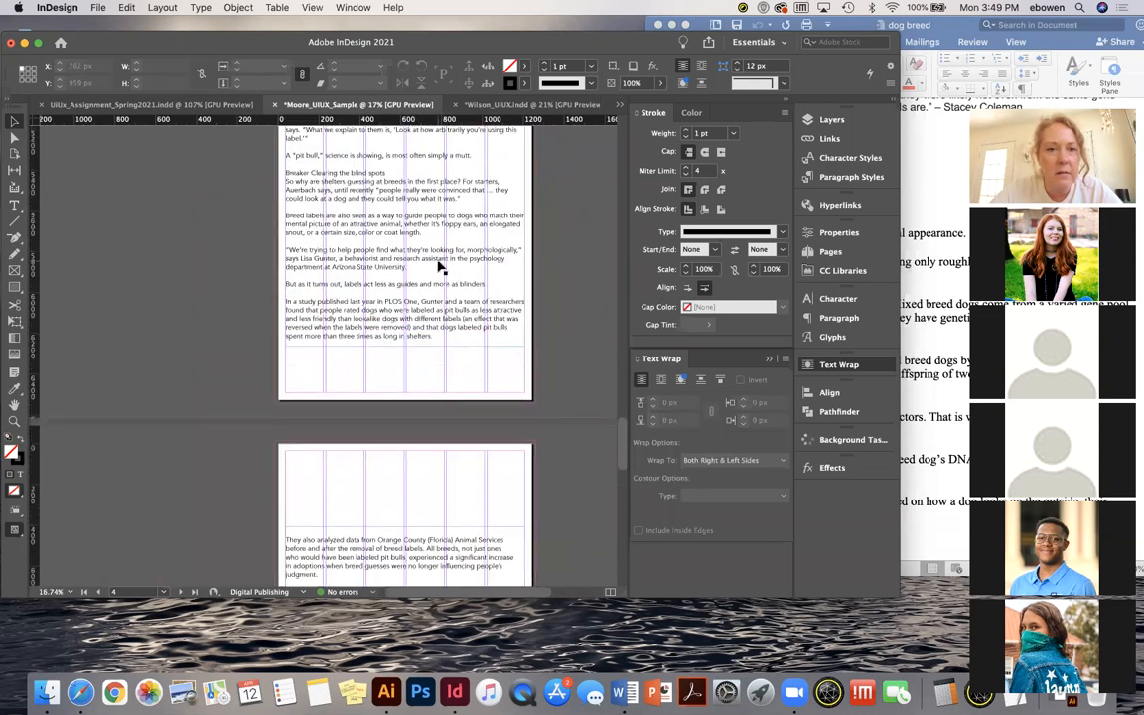
pyautogui.scroll(5, 440, 268)
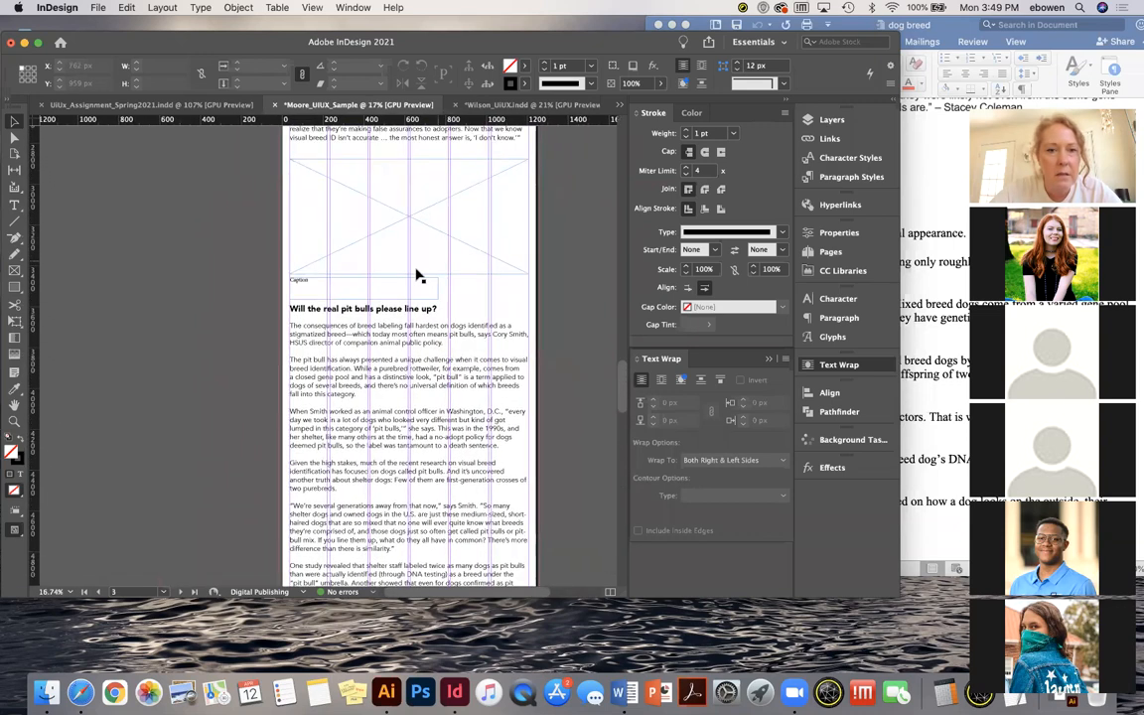
pyautogui.click(396, 257)
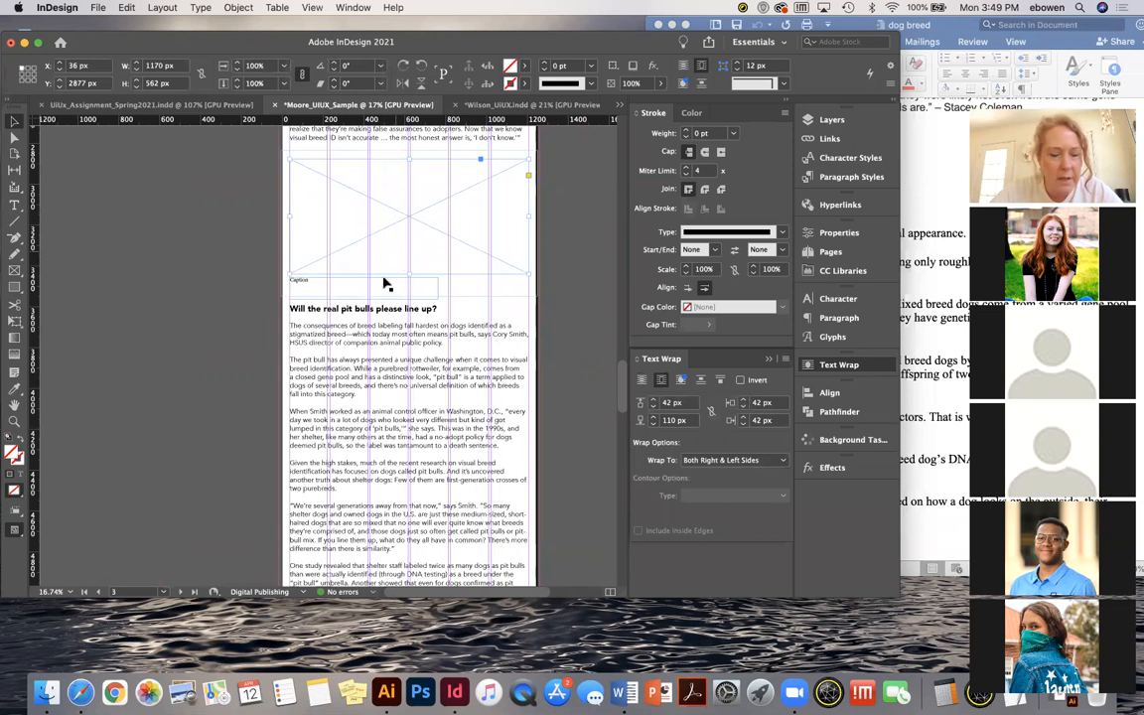
pyautogui.moveTo(377, 295)
pyautogui.mouseDown()
pyautogui.moveTo(375, 319)
pyautogui.moveTo(364, 290)
pyautogui.mouseUp()
pyautogui.press('Up')
pyautogui.press('Up')
pyautogui.press('Up')
pyautogui.press('Up')
pyautogui.press('Up')
pyautogui.press('Up')
pyautogui.press('Up')
pyautogui.press('Up')
pyautogui.press('Up')
pyautogui.press('Up')
pyautogui.press('Up')
pyautogui.press('Up')
pyautogui.press('Up')
pyautogui.press('Up')
pyautogui.press('Up')
pyautogui.press('Up')
pyautogui.press('Up')
pyautogui.press('Up')
pyautogui.press('Up')
pyautogui.press('Up')
pyautogui.press('Up')
pyautogui.press('Up')
pyautogui.press('Up')
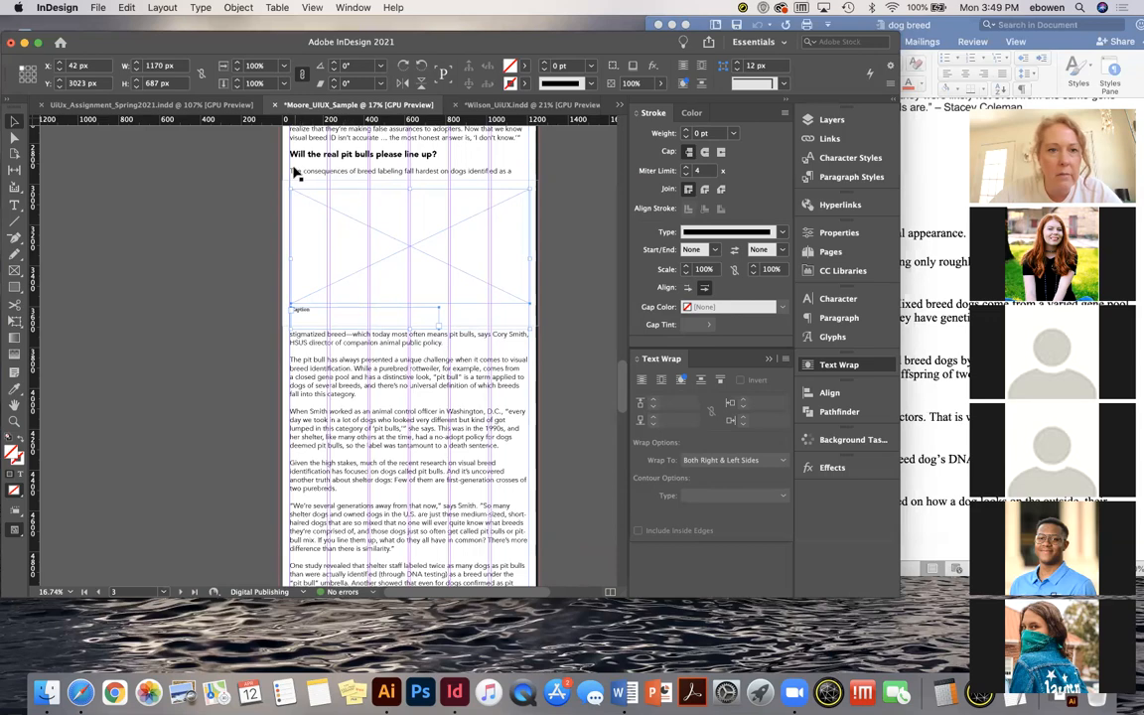
# Move the picture frame and caption back up above the "Will the real pit bulls please line up?" subheading, at X 36 px, Y 2856 px
pyautogui.scroll(3, 340, 167)
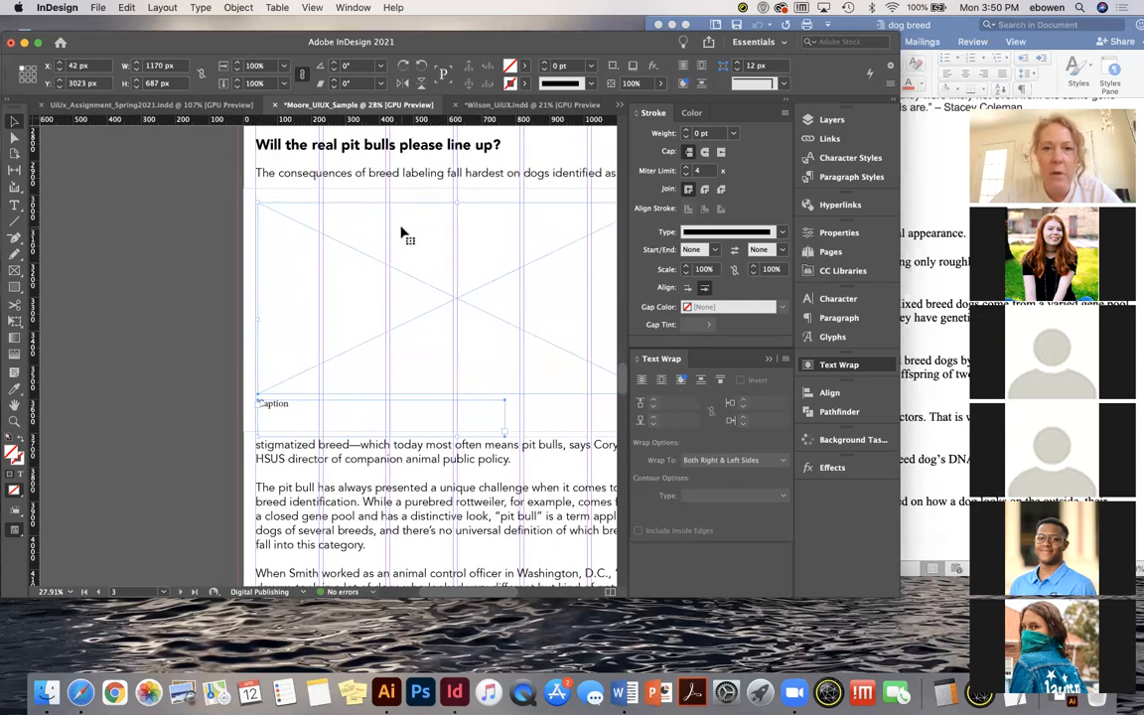
pyautogui.scroll(3, 402, 236)
pyautogui.moveTo(385, 321); pyautogui.dragTo(390, 250)
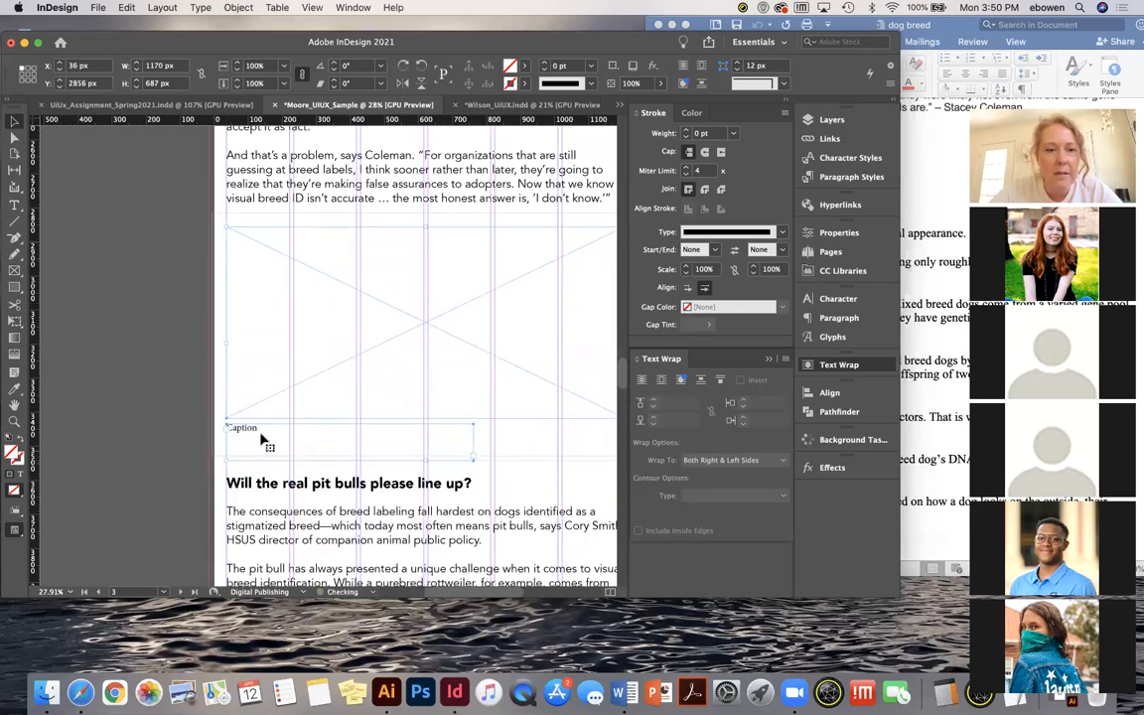
# Deselect the picture and caption, and review the article text that follows them on page 3
pyautogui.scroll(-10, 345, 527)
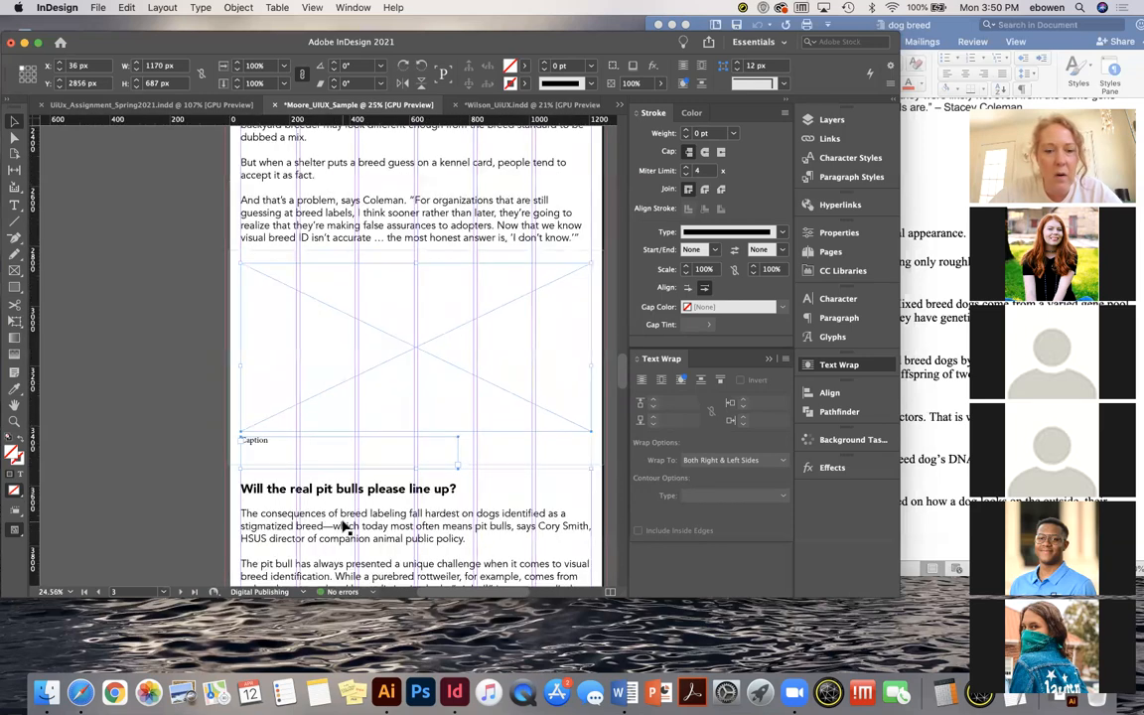
pyautogui.scroll(-5, 345, 528)
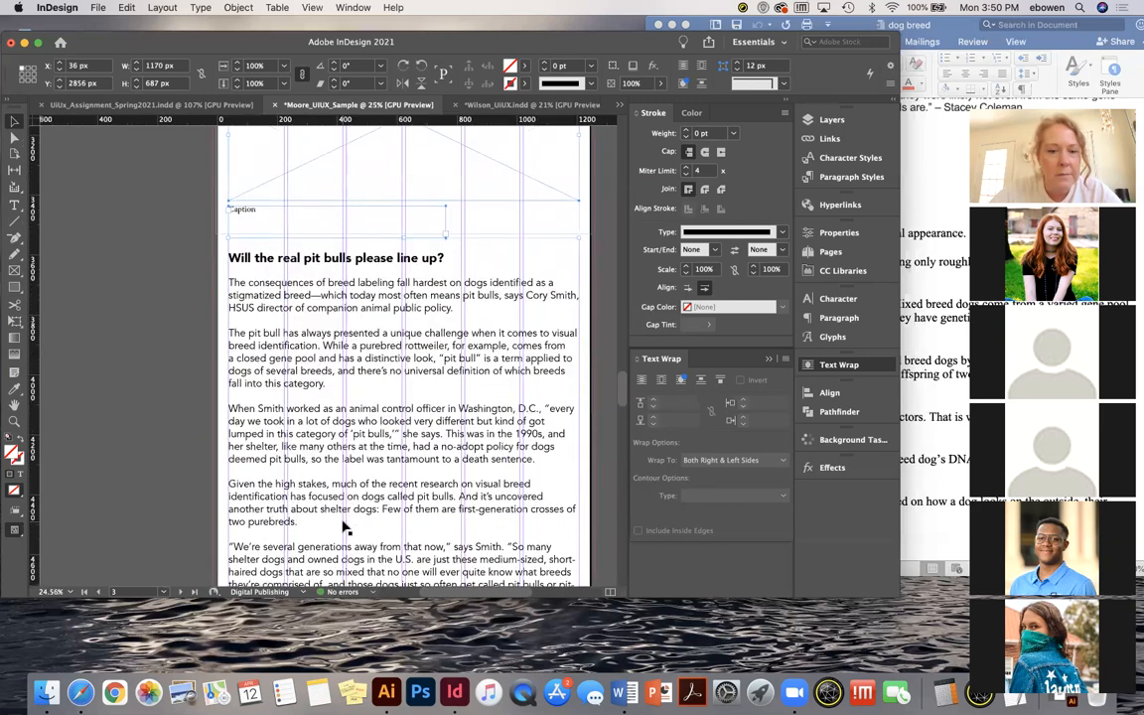
pyautogui.click(573, 358)
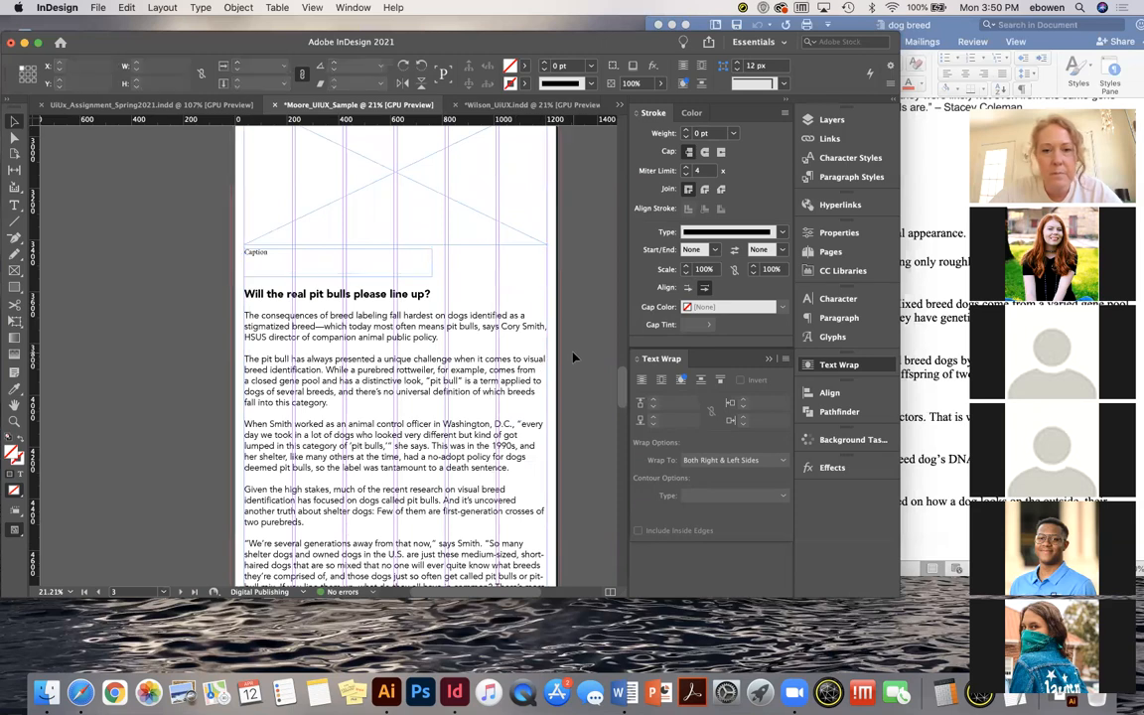
pyautogui.scroll(-10, 197, 339)
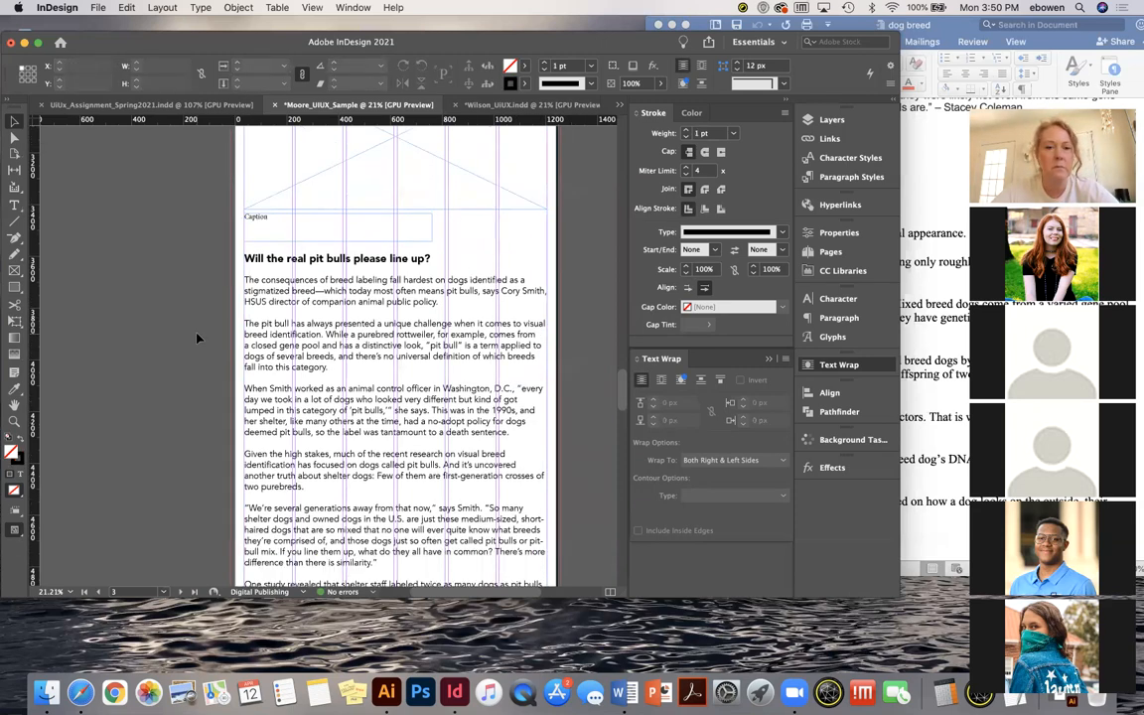
pyautogui.hscroll(2, 197, 339)
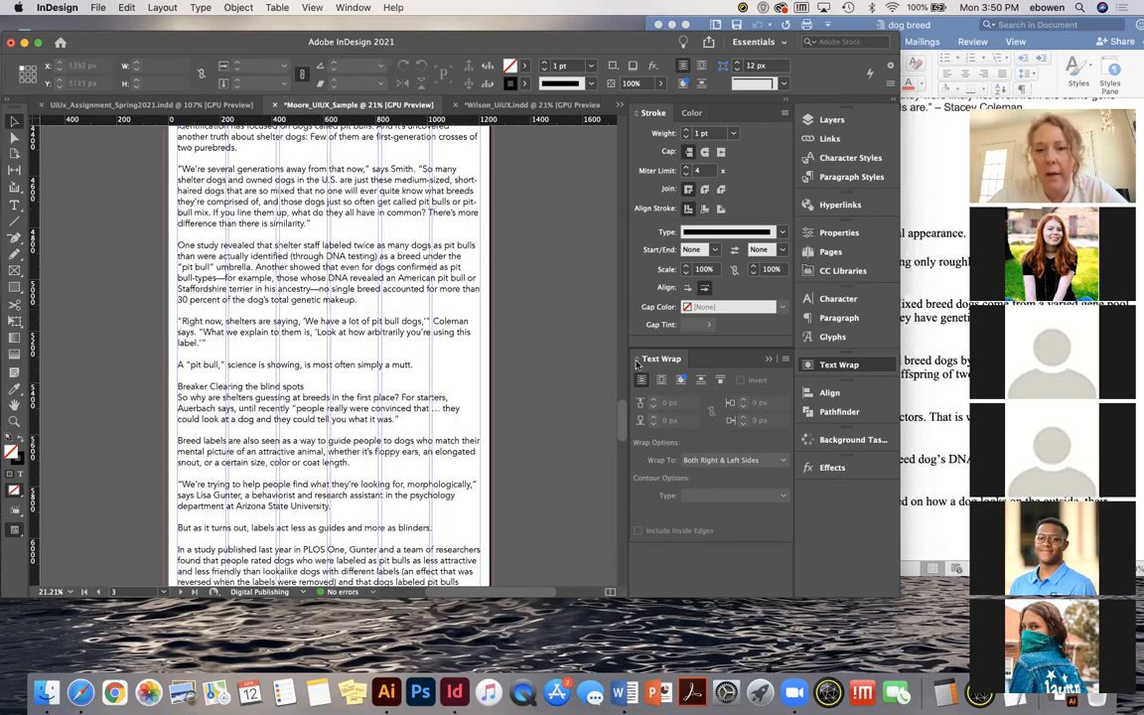
# Check where Text Wrap is turned on among the available panels, and shift the InDesign window slightly lower on the desktop
pyautogui.click(352, 8)
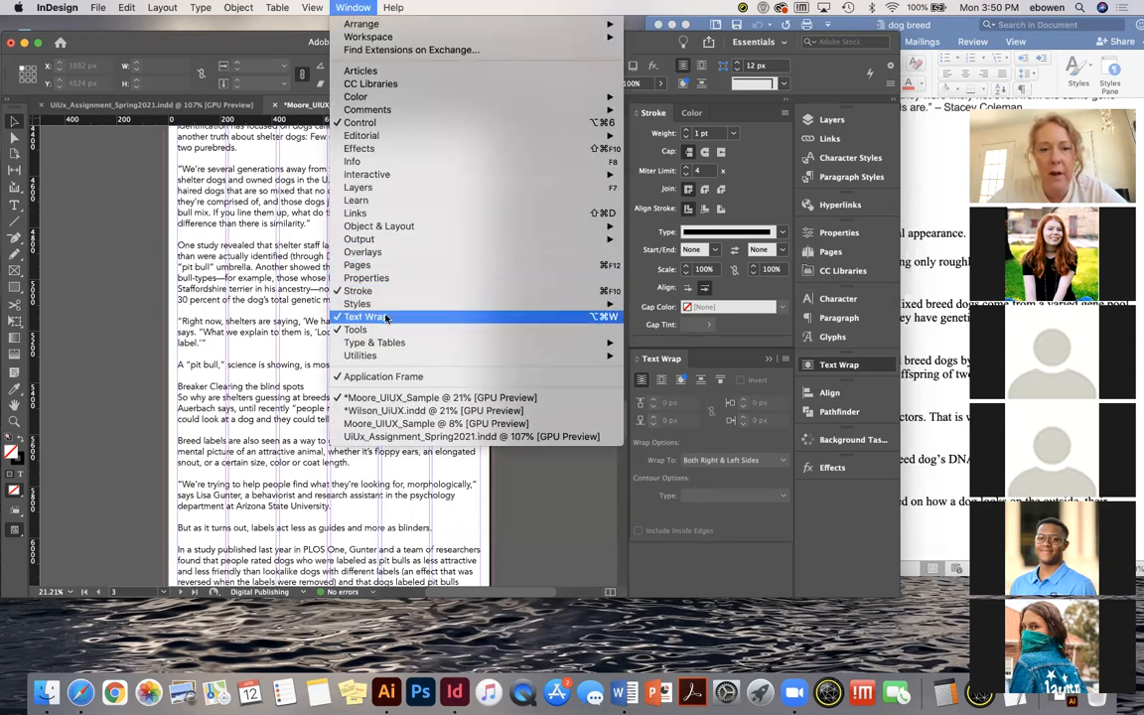
pyautogui.click(358, 8)
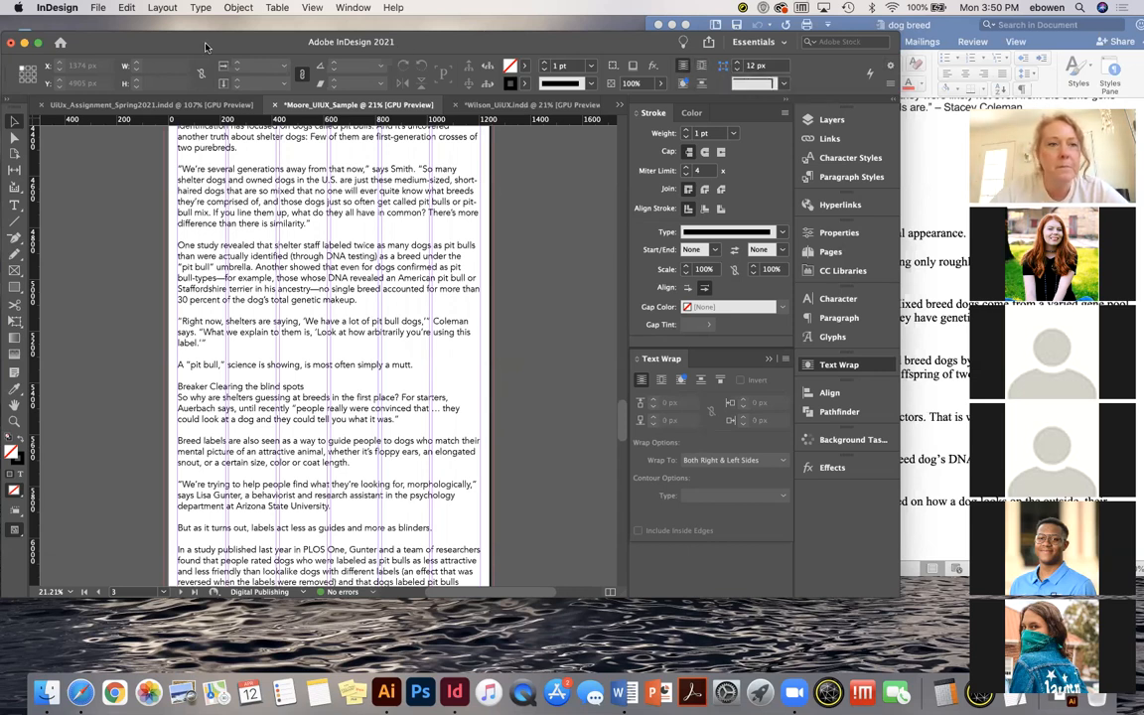
pyautogui.moveTo(206, 47); pyautogui.dragTo(212, 77)
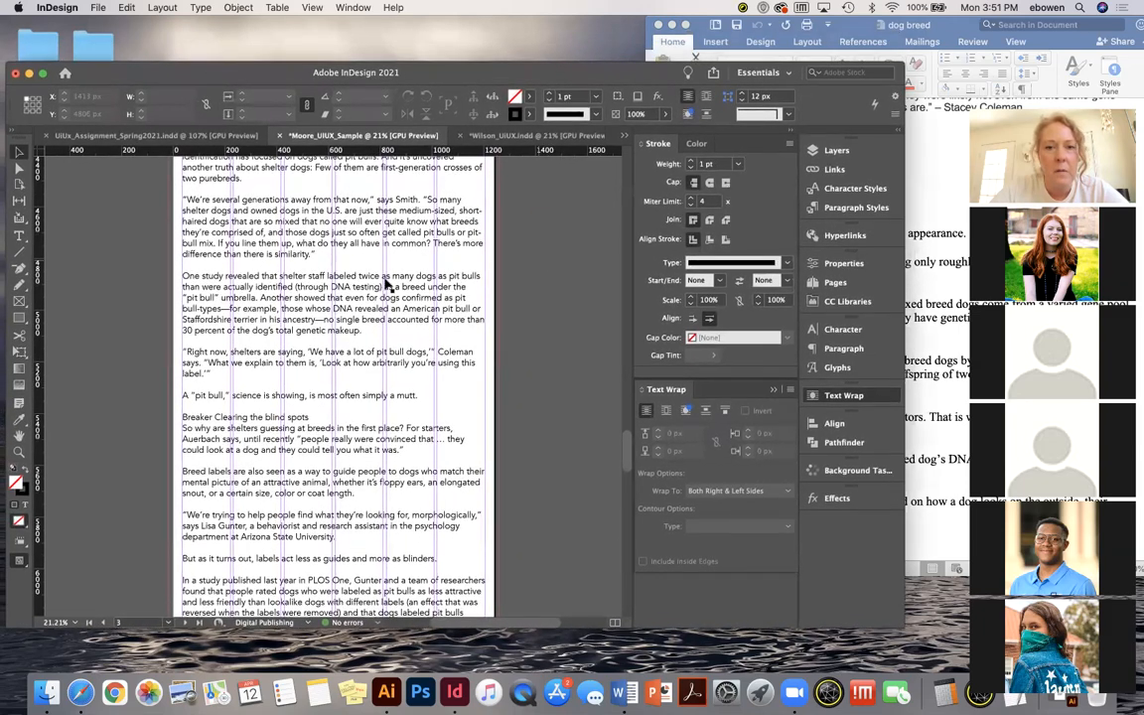
# Review the dog-breed layout from page 3 back to the phone home screen on page 1, checking picture placement and empty space
pyautogui.scroll(10, 375, 284)
pyautogui.scroll(10, 376, 284)
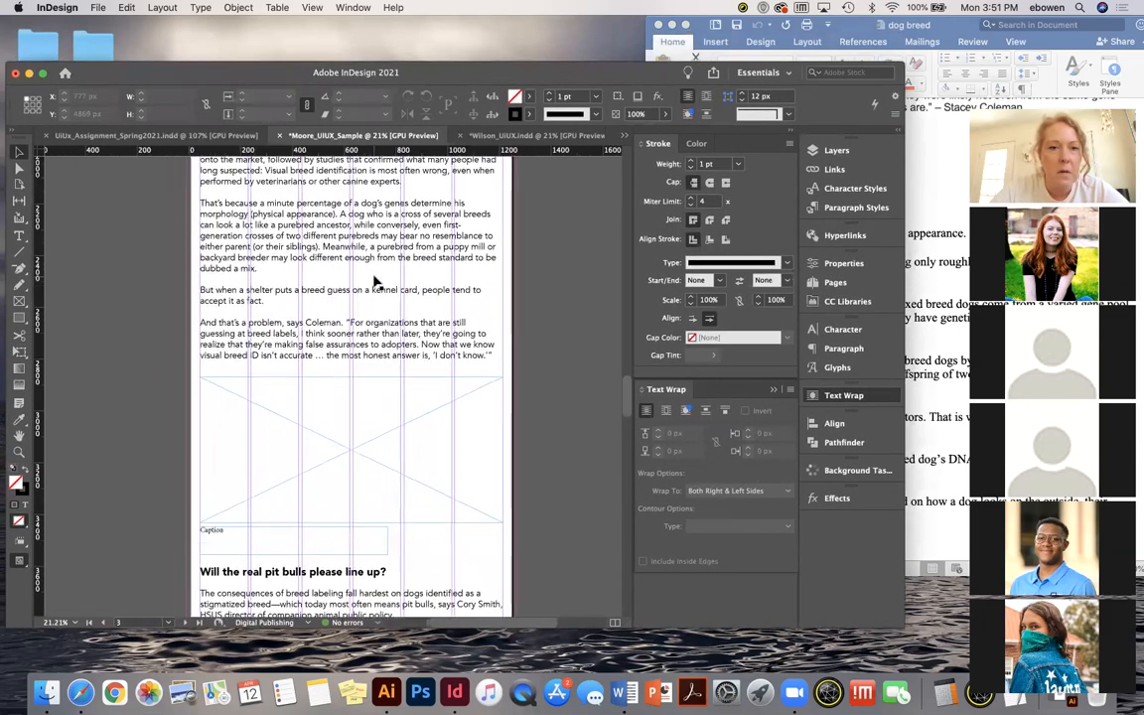
pyautogui.scroll(15, 375, 283)
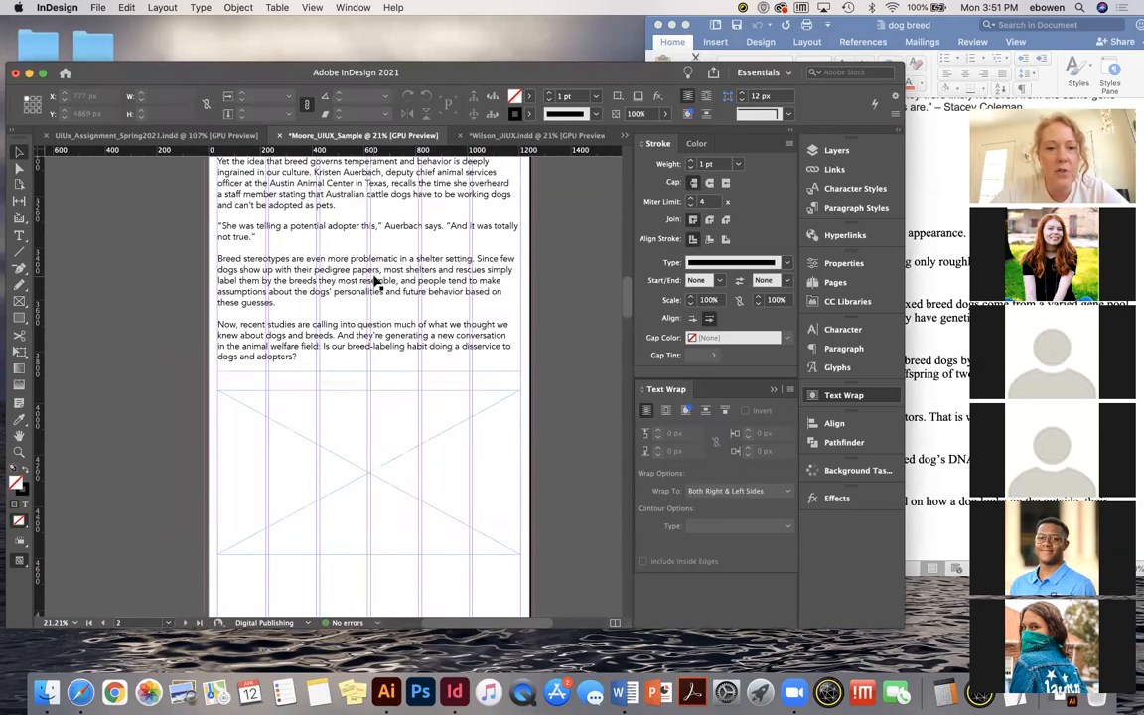
pyautogui.scroll(-3, 376, 283)
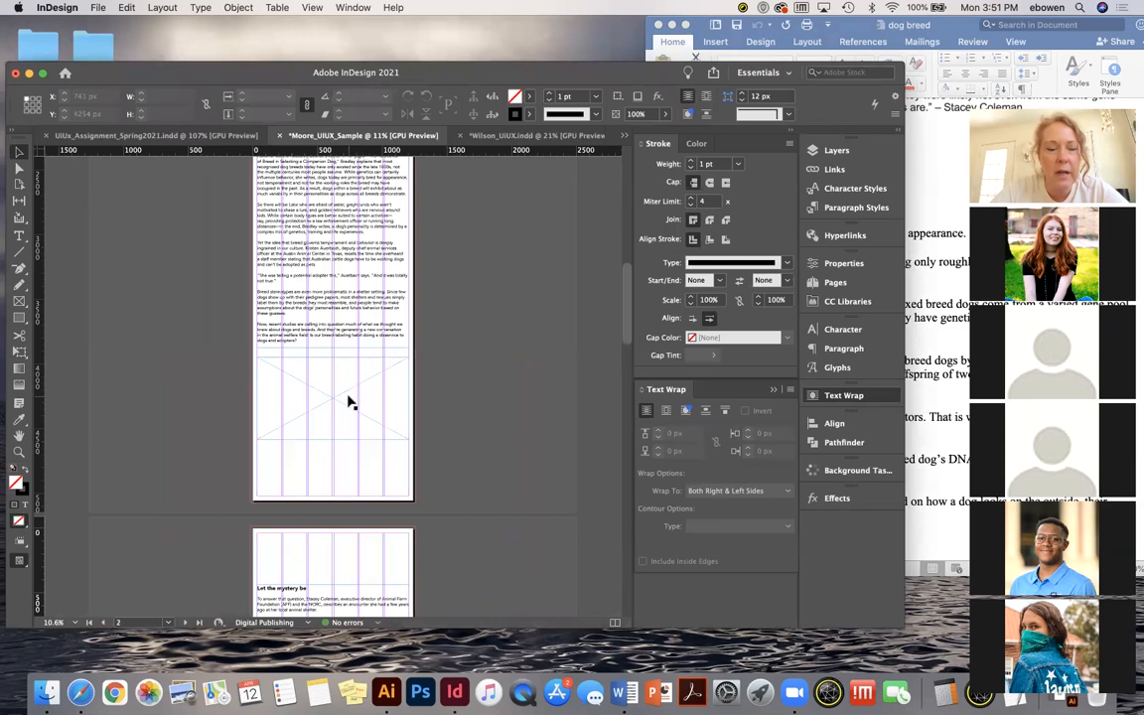
pyautogui.scroll(1, 350, 402)
pyautogui.scroll(3, 349, 402)
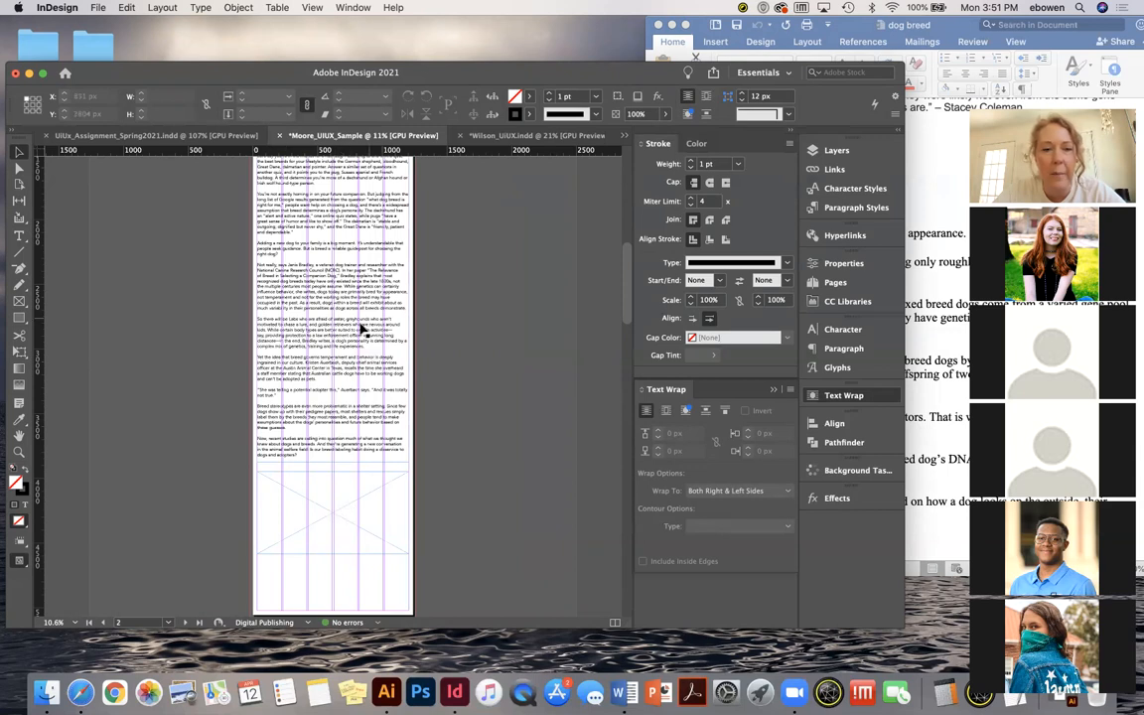
pyautogui.scroll(5, 333, 298)
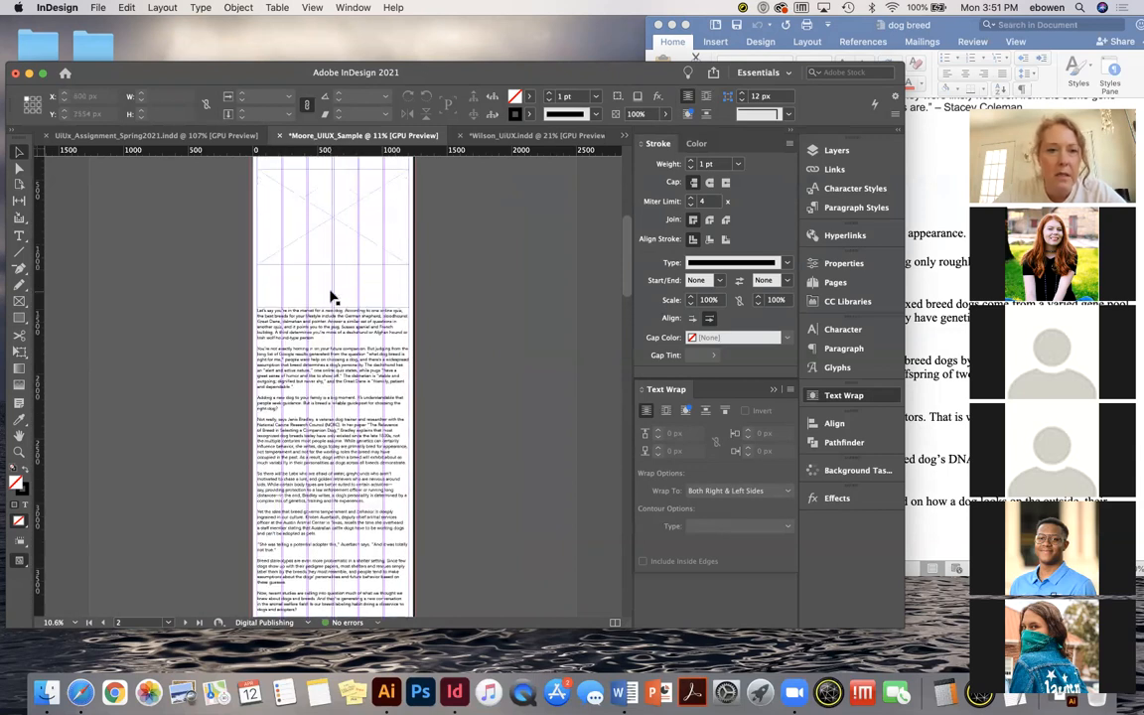
pyautogui.scroll(10, 333, 298)
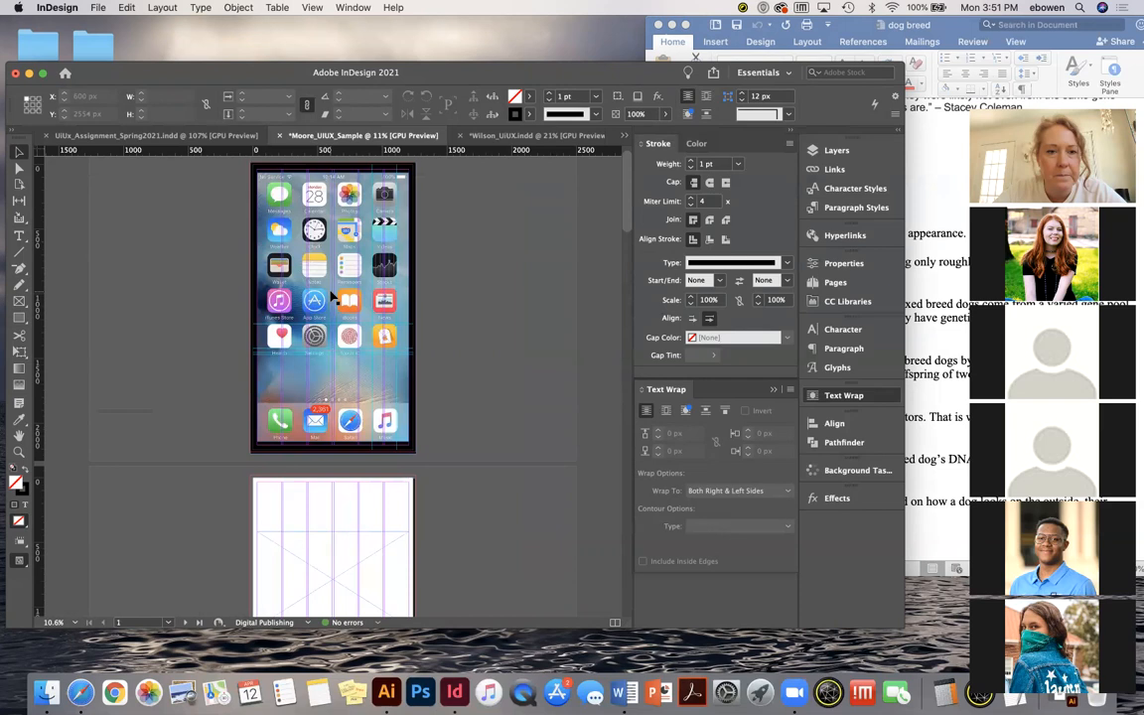
pyautogui.scroll(-2, 335, 296)
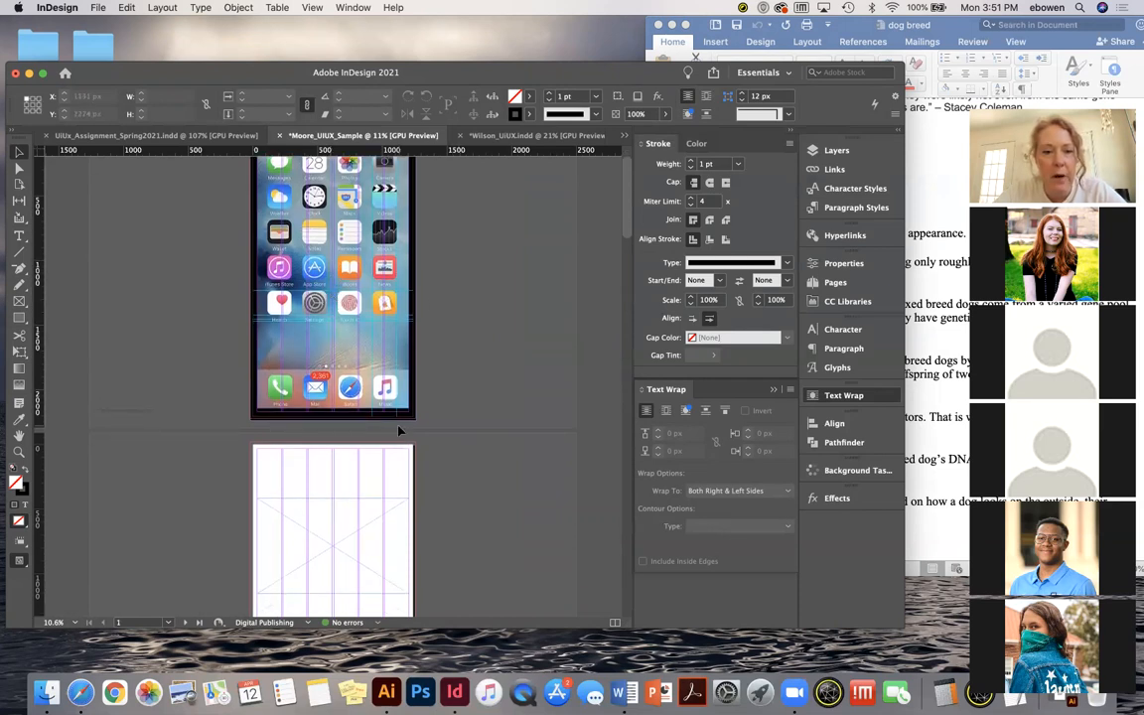
pyautogui.scroll(-10, 398, 429)
# Switch to the "Cars, Bars, & Guitars" sample and examine its article header, pull quotes, CUBA sidebar and body text
pyautogui.click(515, 133)
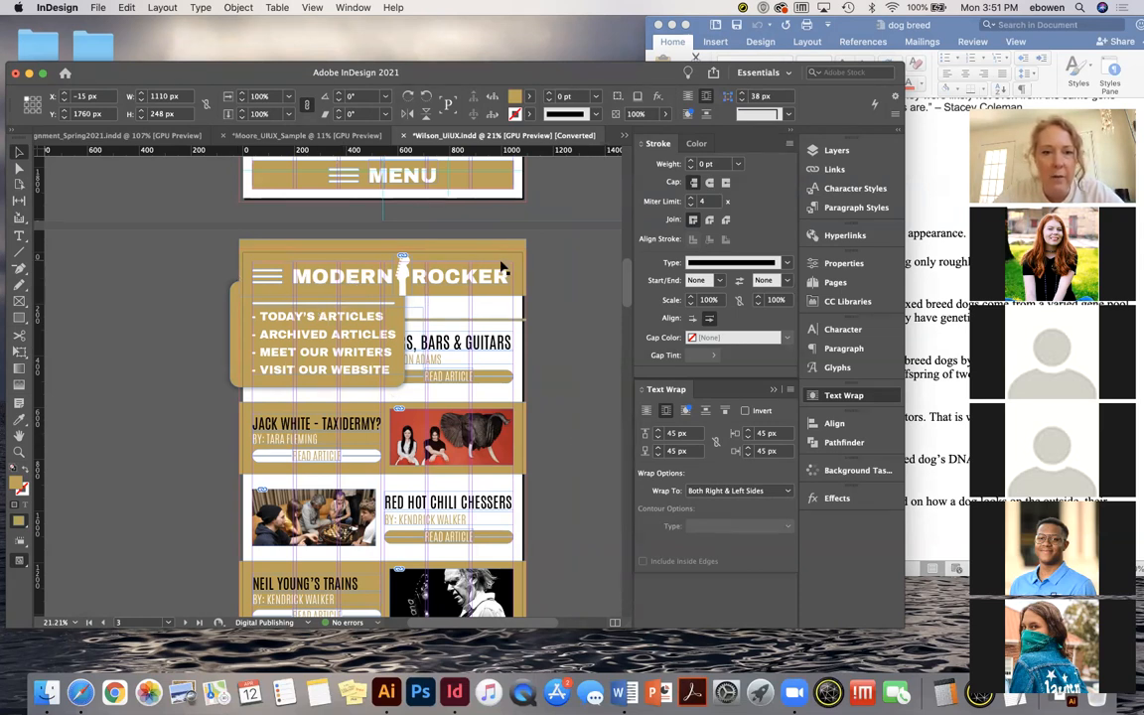
pyautogui.scroll(-15, 503, 267)
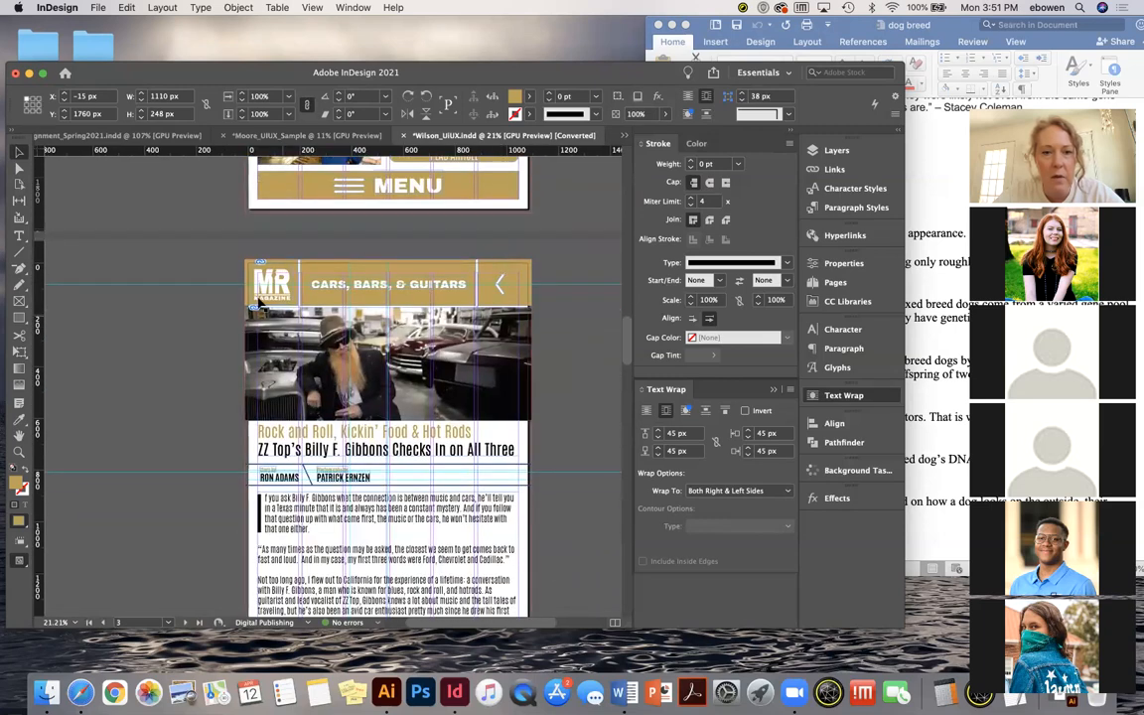
pyautogui.scroll(-10, 563, 303)
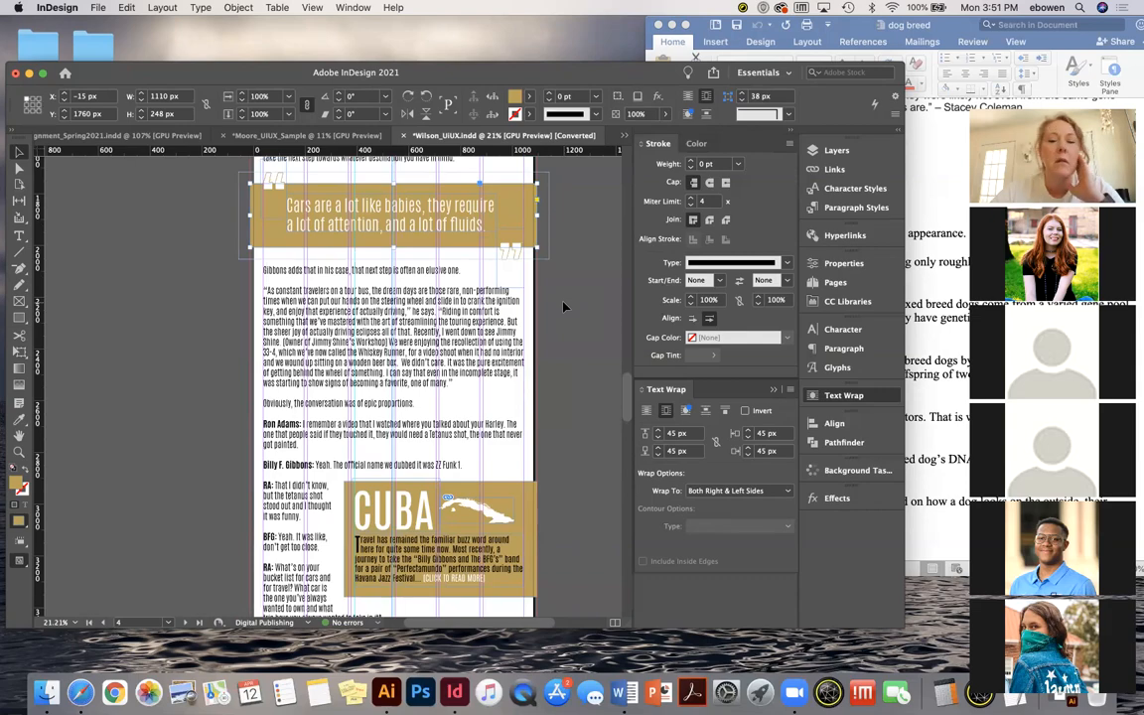
pyautogui.scroll(-15, 563, 306)
pyautogui.scroll(-15, 563, 307)
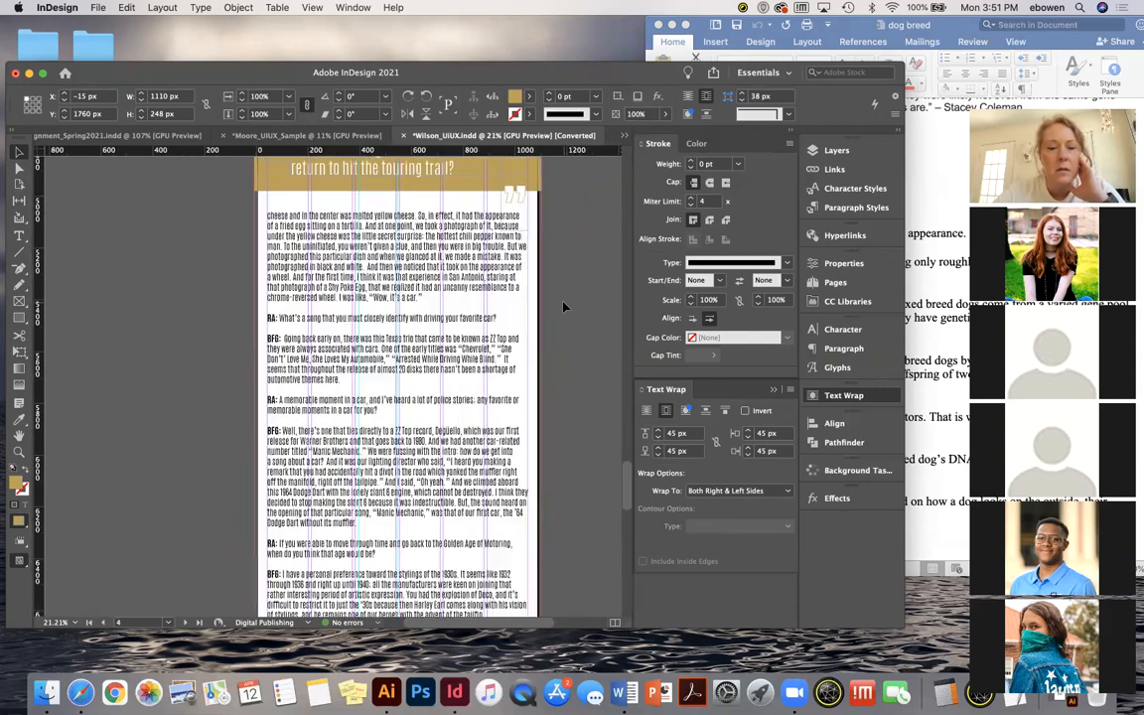
# Deselect the quote box and examine how the second pull quote, "how far can we go before we have to return to hit the touring trail?", interrupts the text
pyautogui.click(572, 279)
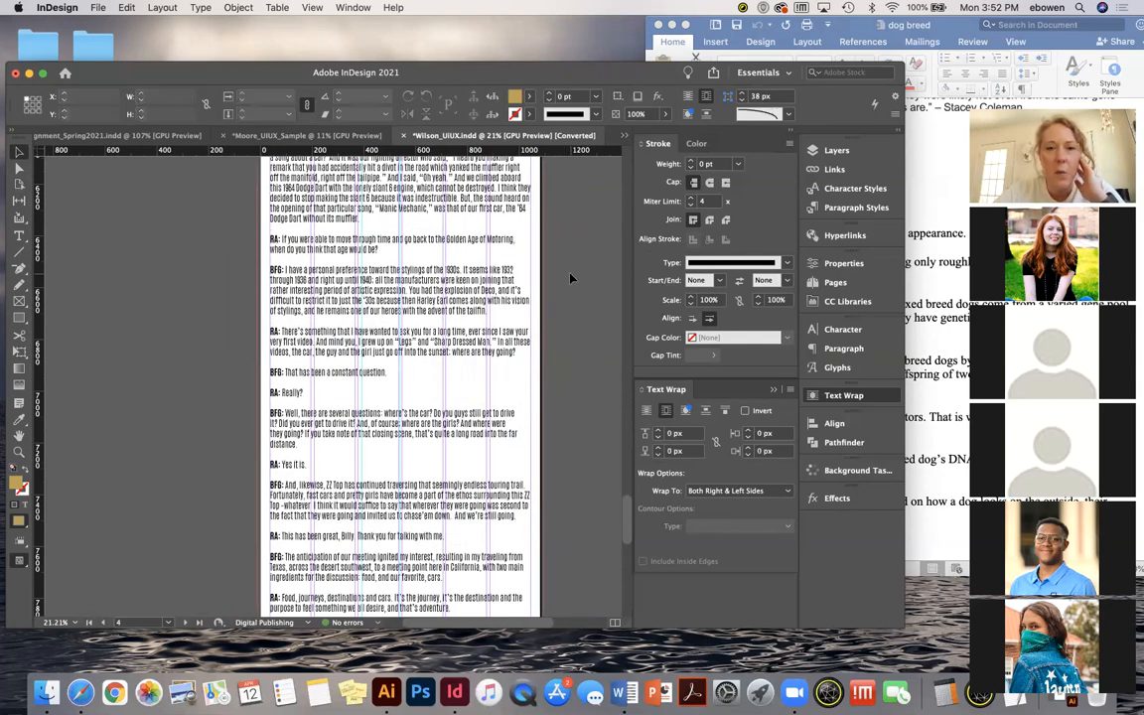
pyautogui.scroll(15, 571, 279)
pyautogui.scroll(8, 571, 279)
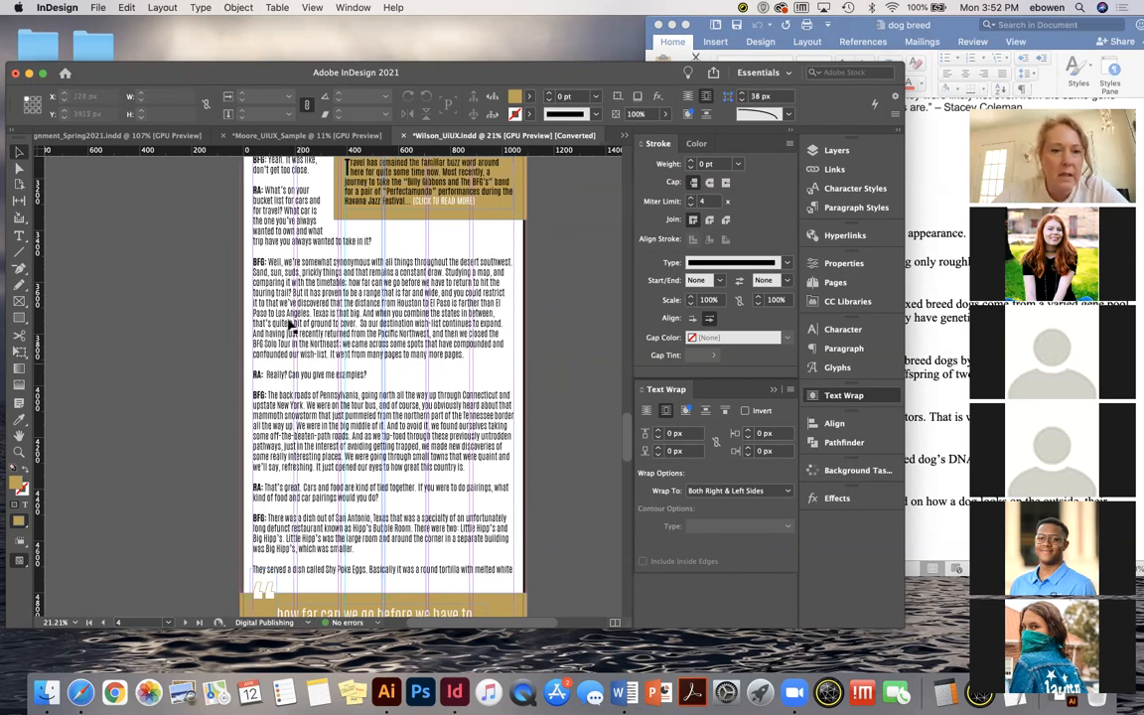
pyautogui.scroll(-3, 279, 507)
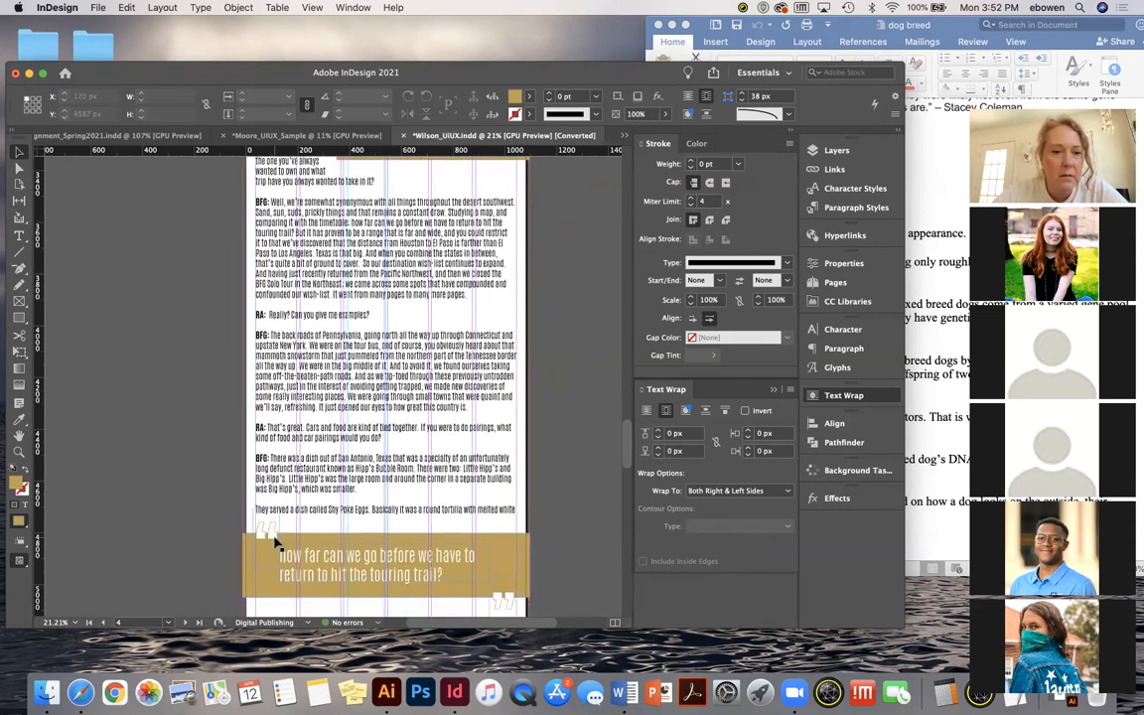
pyautogui.scroll(-5, 295, 524)
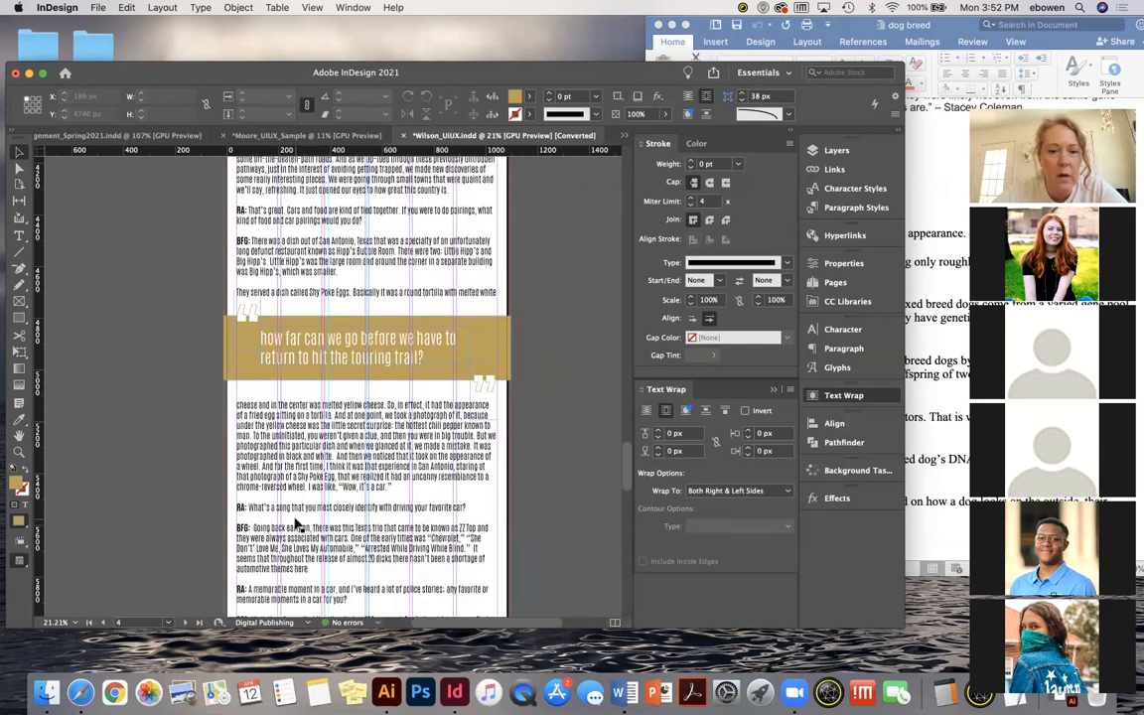